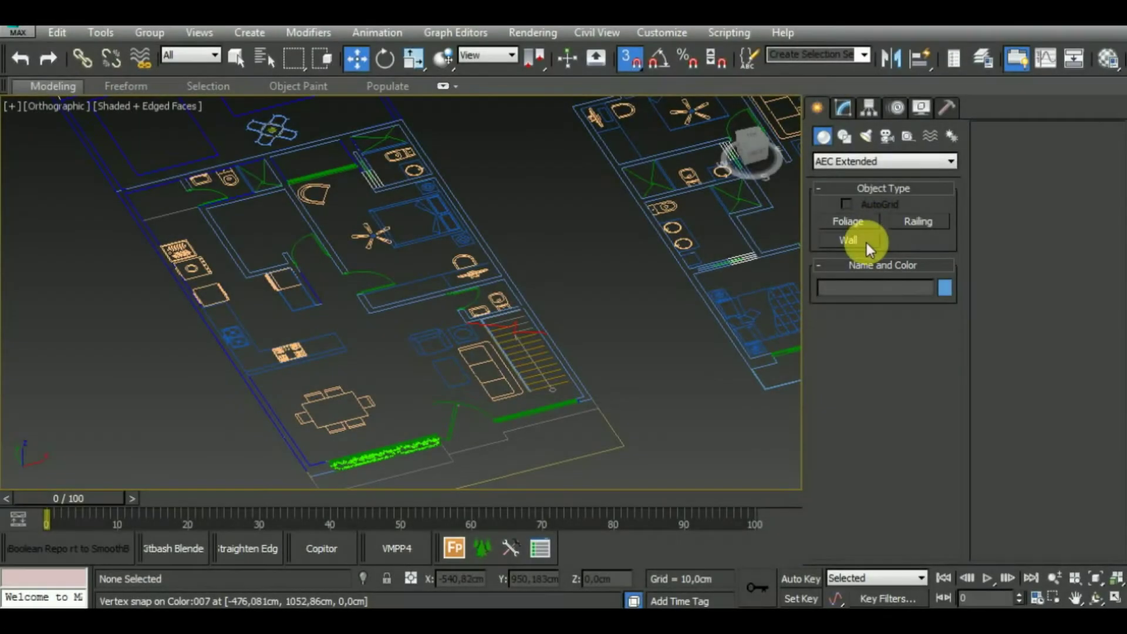
Step: Activate the AEC Extended Wall tool with 15 cm width, 289 cm height and right justification
{"action": "left_click", "coordinate": [865, 240]}
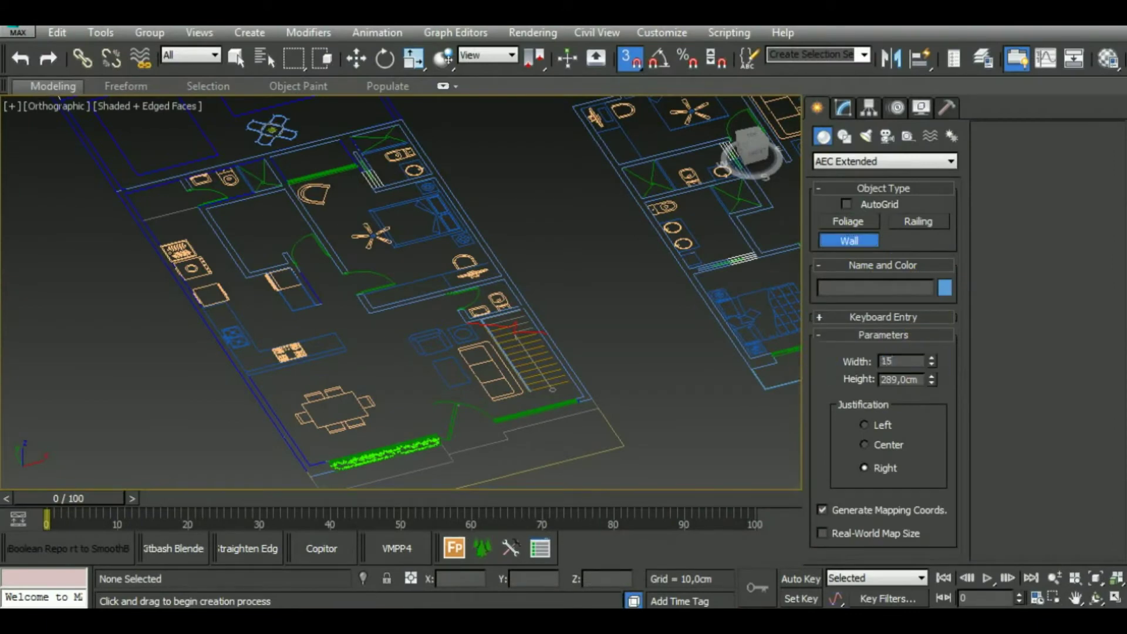
Step: Begin the exterior wall at the plan's upper-left corner and trace it along the outline
{"action": "scroll", "coordinate": [417, 311], "scroll_direction": "down", "scroll_amount": 2}
{"action": "scroll", "coordinate": [253, 164], "scroll_direction": "up", "scroll_amount": 5}
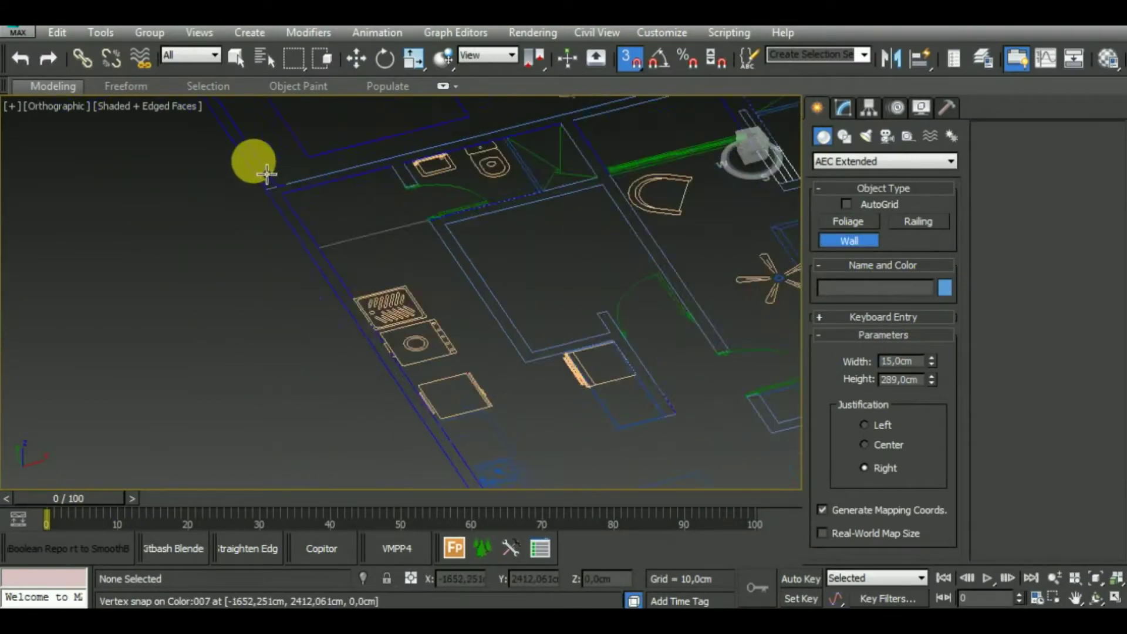
{"action": "scroll", "coordinate": [294, 188], "scroll_direction": "up", "scroll_amount": 3}
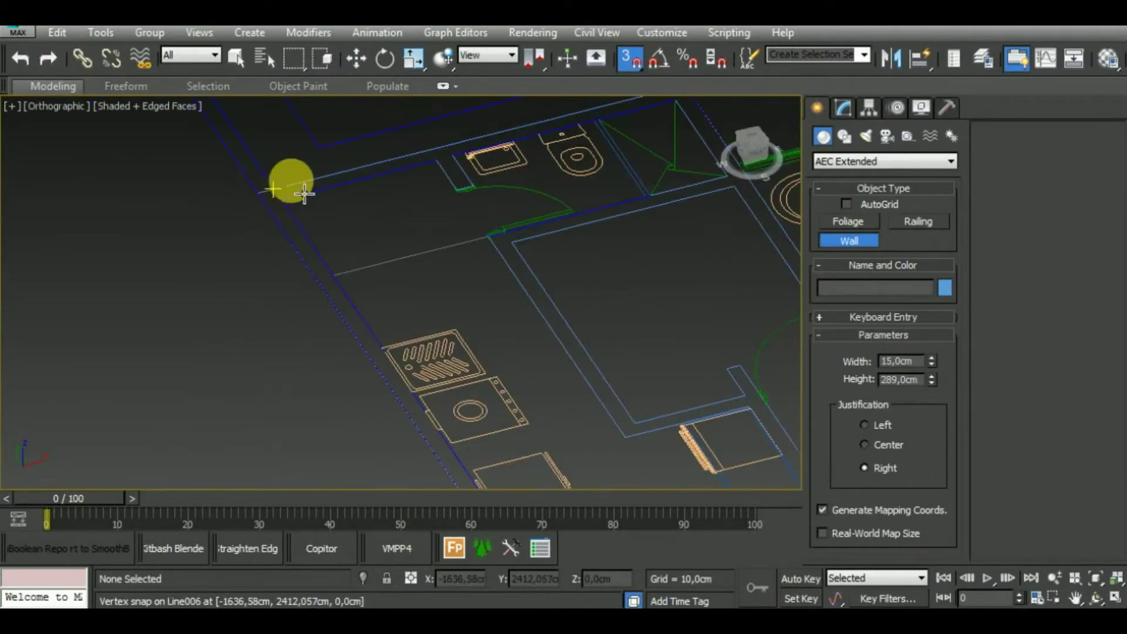
{"action": "left_click", "coordinate": [273, 205]}
{"action": "middle_click_drag", "start_coordinate": [411, 415], "coordinate": [269, 138]}
{"action": "mouse_move", "coordinate": [411, 335]}
{"action": "middle_mouse_down"}
{"action": "mouse_move", "coordinate": [415, 274]}
{"action": "mouse_move", "coordinate": [390, 270]}
{"action": "middle_mouse_up"}
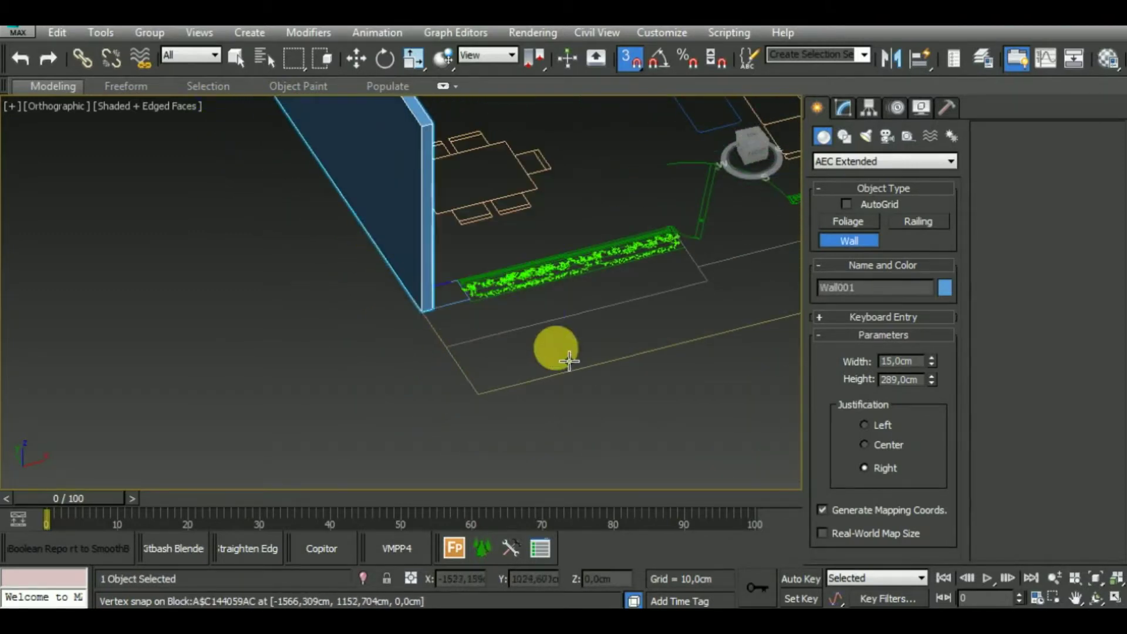
{"action": "mouse_move", "coordinate": [554, 347]}
{"action": "middle_mouse_down"}
{"action": "mouse_move", "coordinate": [378, 408]}
{"action": "mouse_move", "coordinate": [364, 377]}
{"action": "mouse_move", "coordinate": [586, 413]}
{"action": "mouse_move", "coordinate": [600, 470]}
{"action": "middle_mouse_up"}
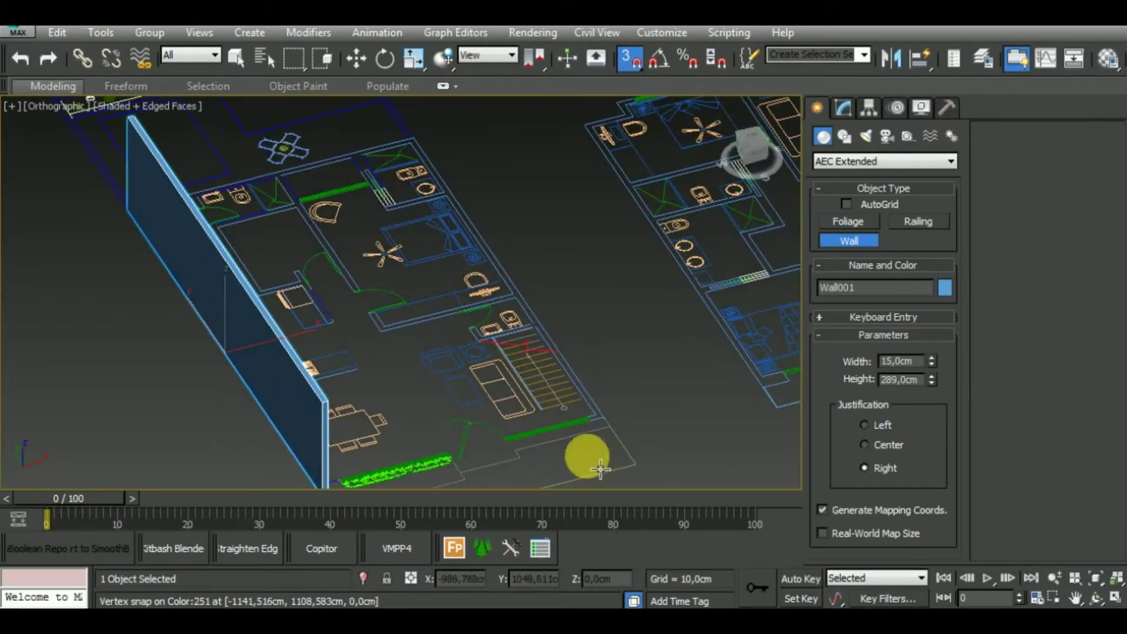
{"action": "mouse_move", "coordinate": [587, 390]}
{"action": "middle_mouse_down", "text": "alt"}
{"action": "mouse_move", "coordinate": [536, 364]}
{"action": "mouse_move", "coordinate": [503, 372]}
{"action": "mouse_move", "coordinate": [513, 391]}
{"action": "middle_mouse_up", "text": "alt"}
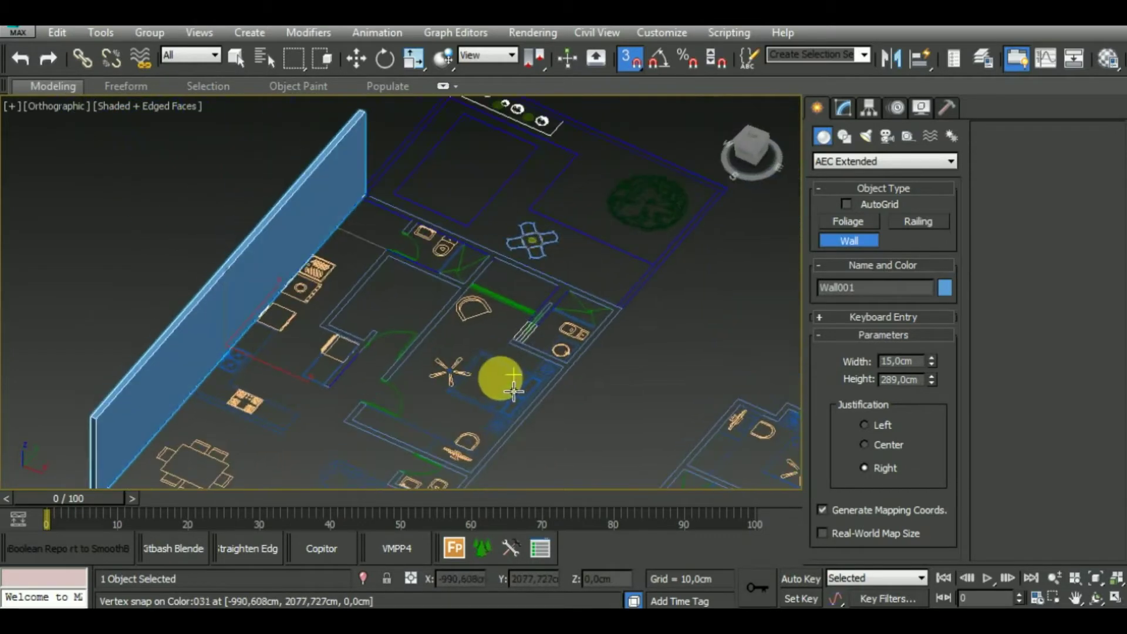
{"action": "middle_click_drag", "start_coordinate": [612, 405], "coordinate": [672, 208]}
{"action": "scroll", "coordinate": [421, 415], "scroll_direction": "up", "scroll_amount": 3}
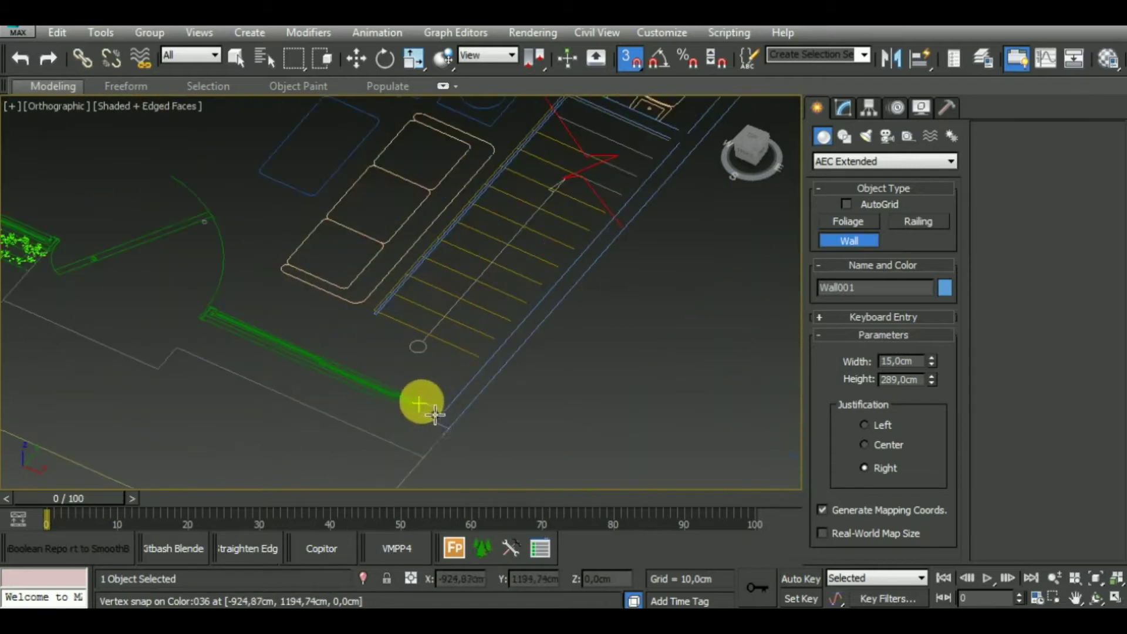
Step: Continue the exterior wall from the corner beside the stairs
{"action": "left_click", "coordinate": [429, 424]}
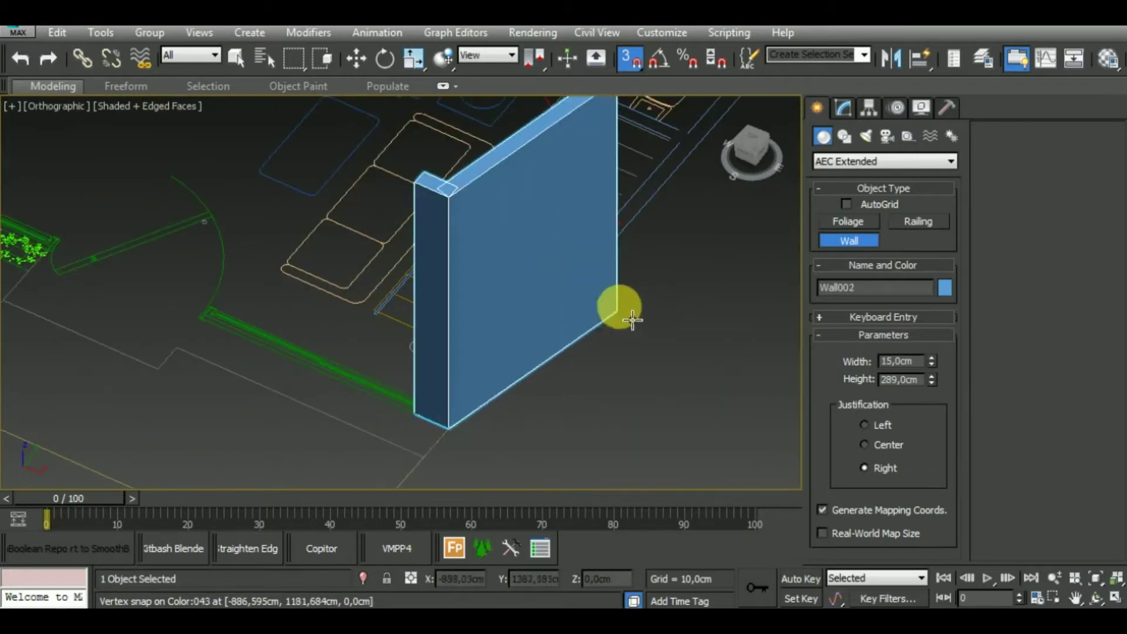
{"action": "scroll", "coordinate": [616, 307], "scroll_direction": "up", "scroll_amount": 3}
{"action": "scroll", "coordinate": [329, 411], "scroll_direction": "down", "scroll_amount": 5}
{"action": "scroll", "coordinate": [541, 294], "scroll_direction": "up", "scroll_amount": 3}
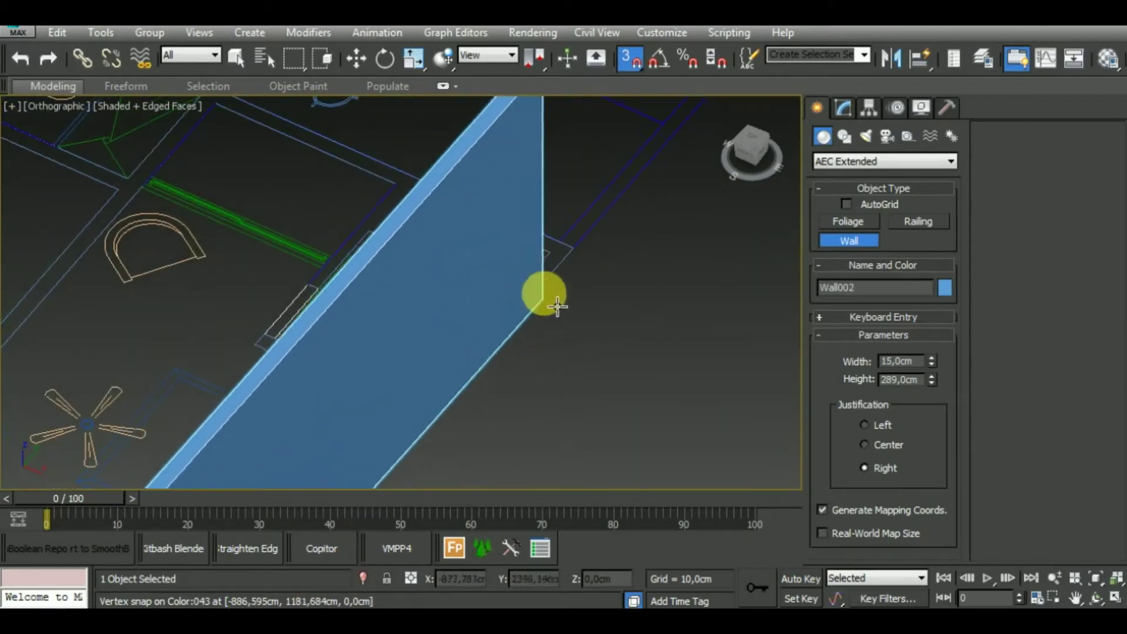
{"action": "scroll", "coordinate": [578, 266], "scroll_direction": "up", "scroll_amount": 2}
{"action": "scroll", "coordinate": [581, 302], "scroll_direction": "down", "scroll_amount": 5}
{"action": "mouse_move", "coordinate": [814, 540]}
{"action": "middle_mouse_down", "text": "alt"}
{"action": "mouse_move", "coordinate": [164, 219]}
{"action": "mouse_move", "coordinate": [327, 353]}
{"action": "middle_mouse_up", "text": "alt"}
{"action": "scroll", "coordinate": [365, 385], "scroll_direction": "up", "scroll_amount": 3}
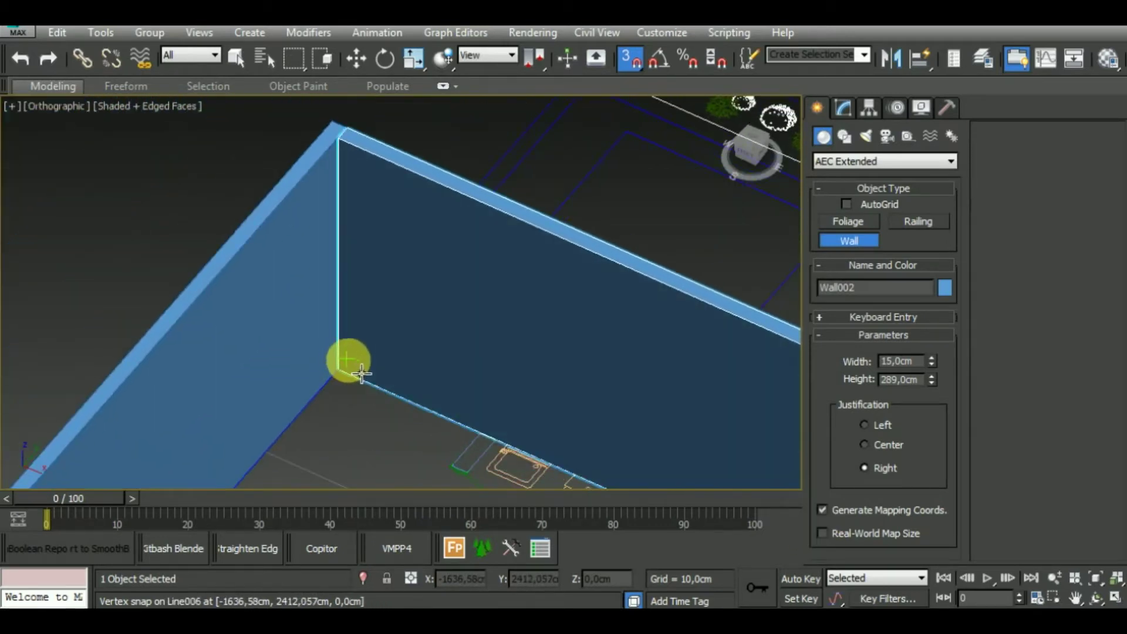
{"action": "scroll", "coordinate": [395, 432], "scroll_direction": "down", "scroll_amount": 3}
{"action": "scroll", "coordinate": [390, 307], "scroll_direction": "down", "scroll_amount": 2}
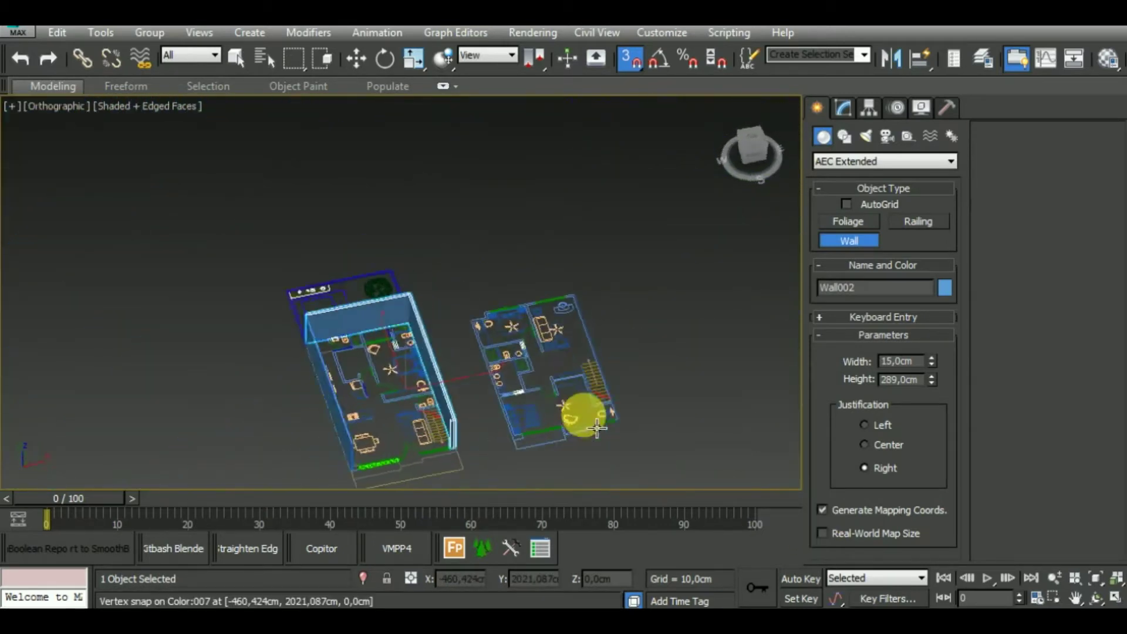
{"action": "middle_click_drag", "start_coordinate": [448, 478], "coordinate": [440, 410]}
{"action": "scroll", "coordinate": [458, 409], "scroll_direction": "up", "scroll_amount": 3}
{"action": "scroll", "coordinate": [487, 422], "scroll_direction": "up", "scroll_amount": 2}
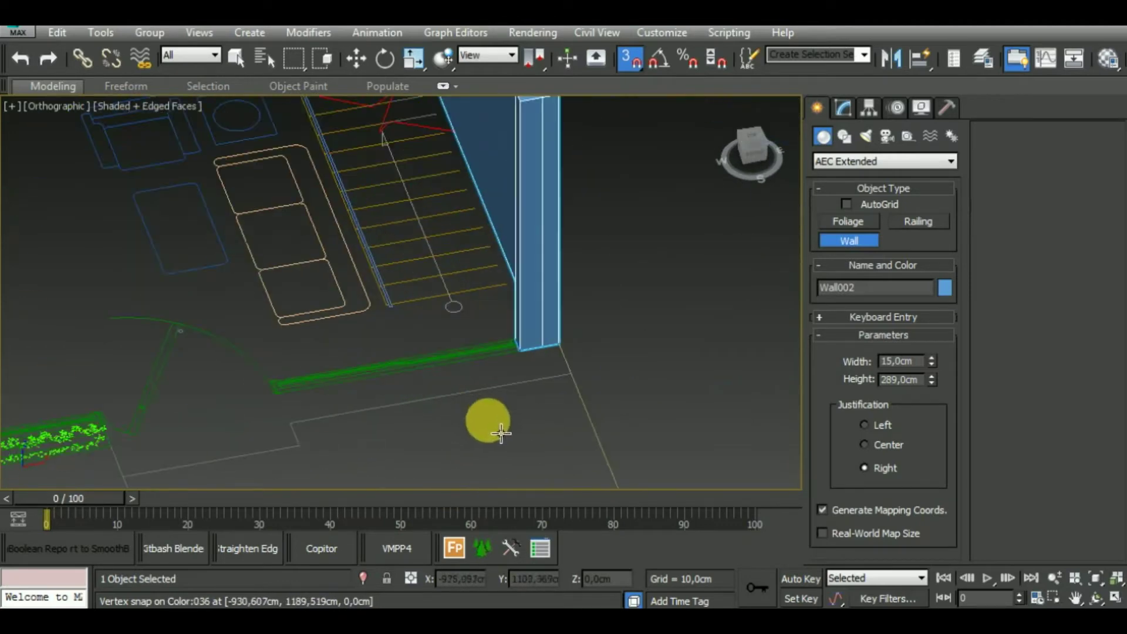
{"action": "scroll", "coordinate": [501, 433], "scroll_direction": "down", "scroll_amount": 3}
{"action": "scroll", "coordinate": [528, 415], "scroll_direction": "down", "scroll_amount": 2}
{"action": "scroll", "coordinate": [363, 425], "scroll_direction": "up", "scroll_amount": 2}
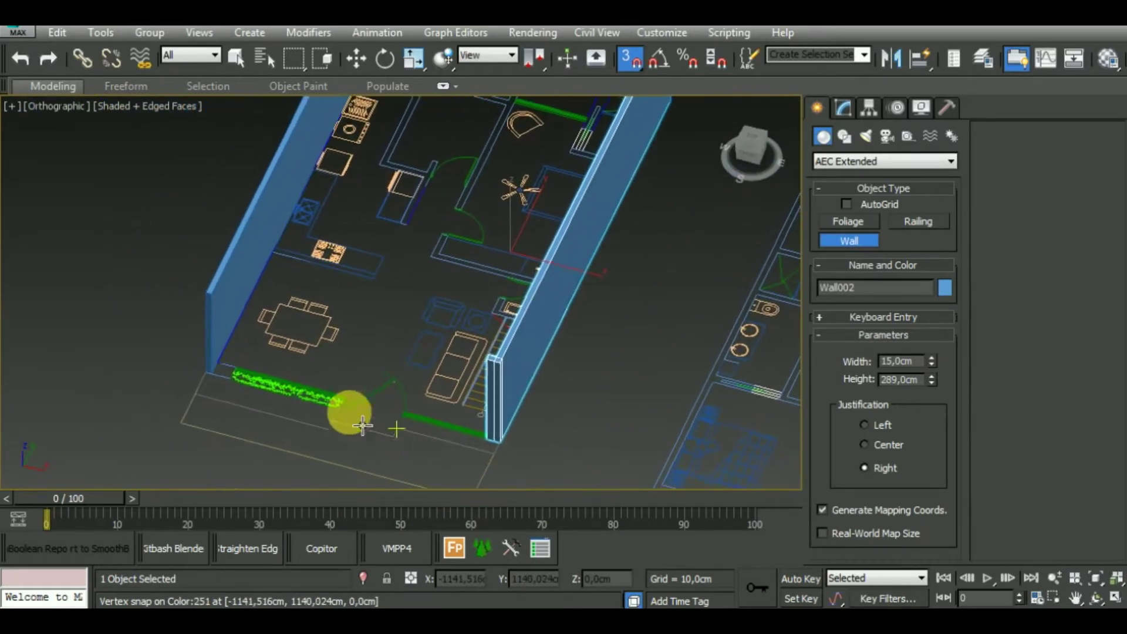
{"action": "scroll", "coordinate": [239, 370], "scroll_direction": "up", "scroll_amount": 3}
{"action": "scroll", "coordinate": [271, 386], "scroll_direction": "up", "scroll_amount": 3}
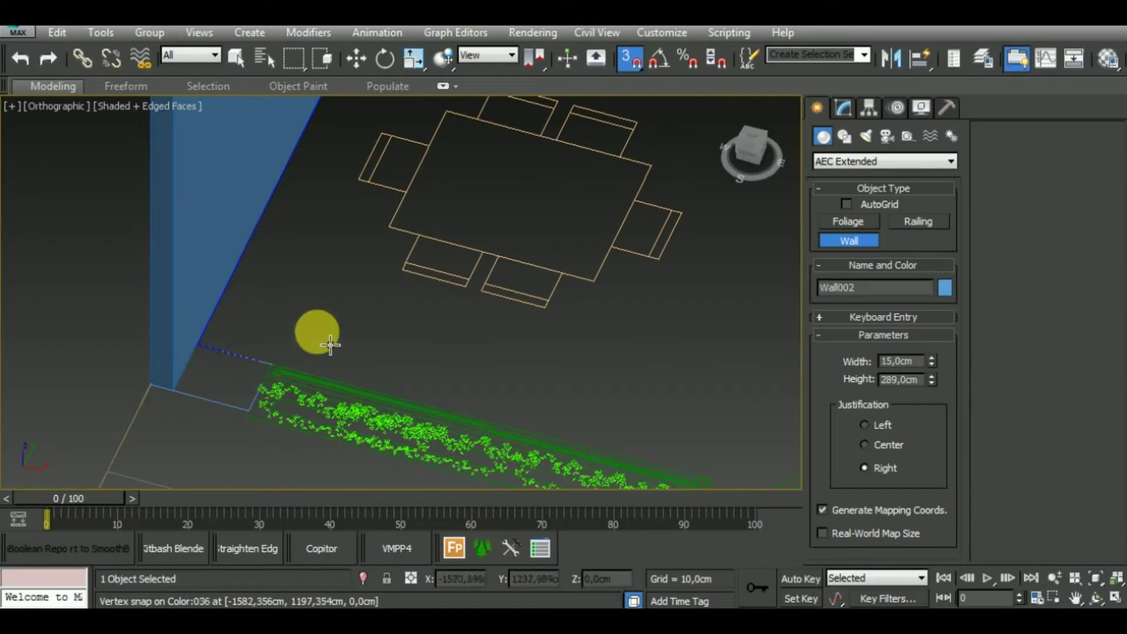
{"action": "scroll", "coordinate": [331, 344], "scroll_direction": "down", "scroll_amount": 3}
{"action": "scroll", "coordinate": [315, 335], "scroll_direction": "down", "scroll_amount": 2}
{"action": "scroll", "coordinate": [399, 411], "scroll_direction": "up", "scroll_amount": 4}
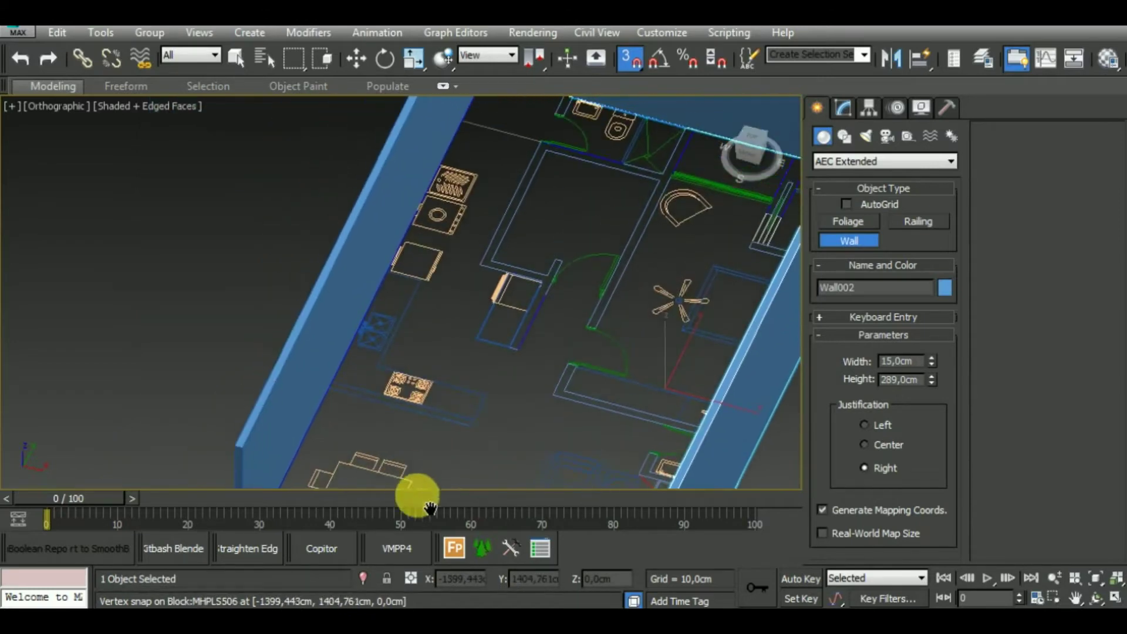
{"action": "scroll", "coordinate": [374, 429], "scroll_direction": "up", "scroll_amount": 3}
{"action": "scroll", "coordinate": [374, 429], "scroll_direction": "up", "scroll_amount": 2}
Step: Start an interior wall at the snapped corner and run it to the bathroom corners
{"action": "left_click", "coordinate": [286, 347]}
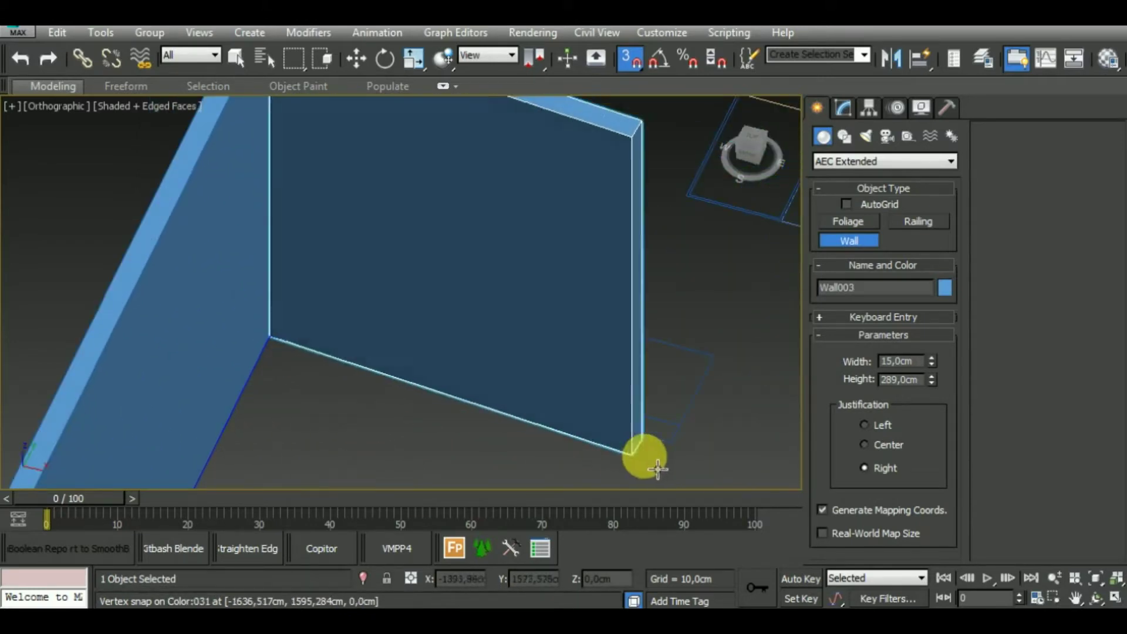
{"action": "scroll", "coordinate": [646, 464], "scroll_direction": "down", "scroll_amount": 5}
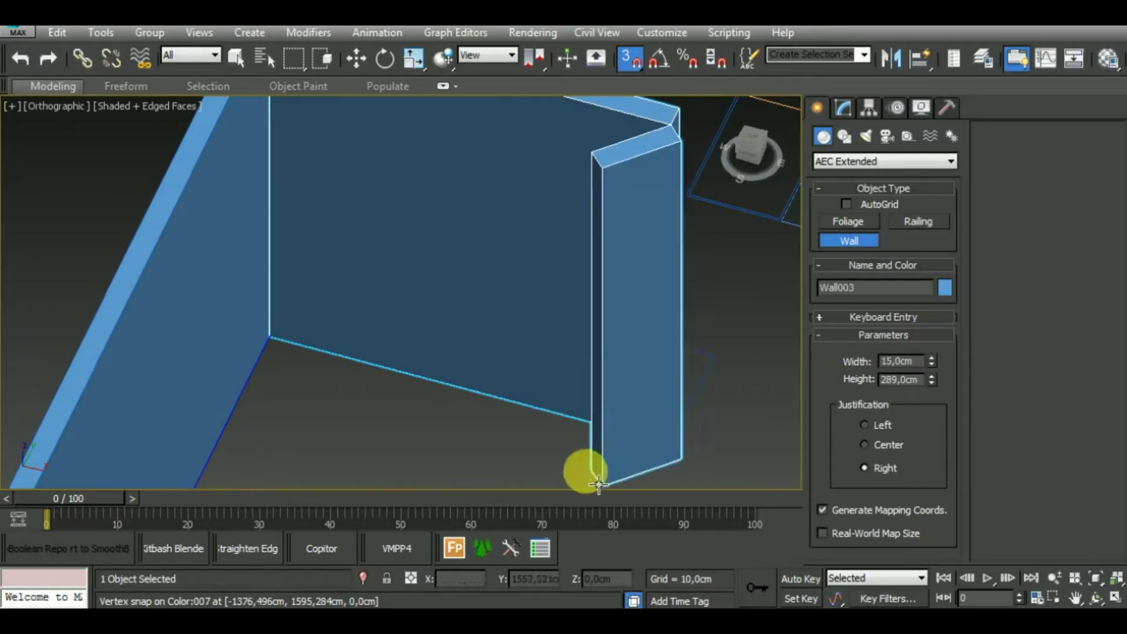
{"action": "mouse_move", "coordinate": [584, 468]}
{"action": "middle_mouse_down", "text": "alt"}
{"action": "mouse_move", "coordinate": [575, 461]}
{"action": "mouse_move", "coordinate": [650, 468]}
{"action": "mouse_move", "coordinate": [606, 512]}
{"action": "mouse_move", "coordinate": [544, 471]}
{"action": "mouse_move", "coordinate": [516, 468]}
{"action": "mouse_move", "coordinate": [484, 486]}
{"action": "middle_mouse_up", "text": "alt"}
{"action": "middle_click_drag", "start_coordinate": [640, 385], "coordinate": [551, 443]}
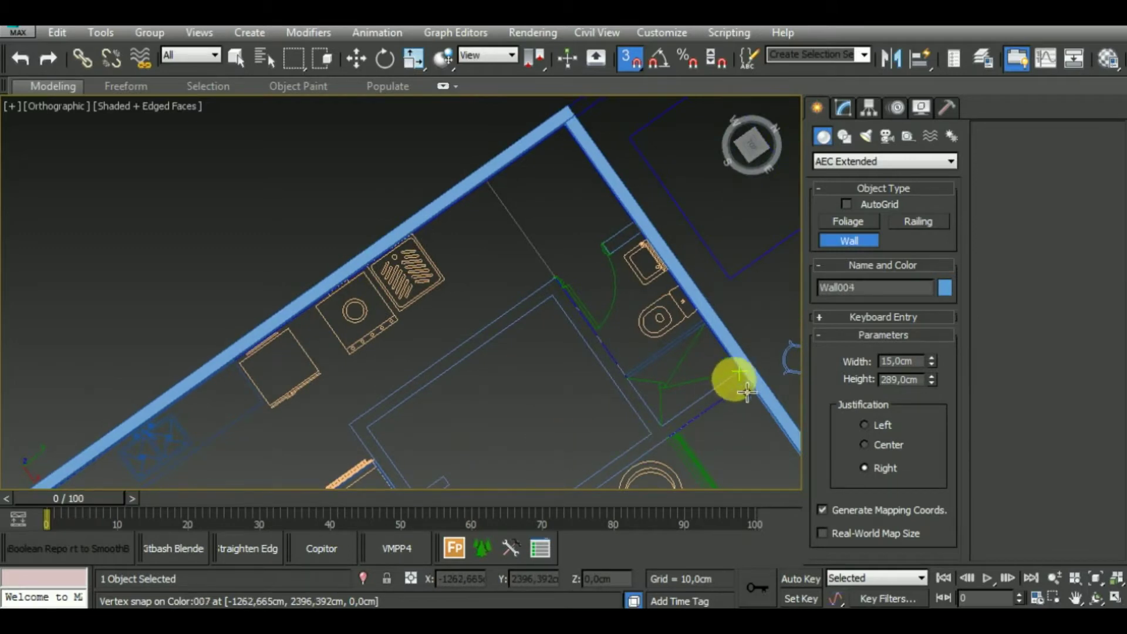
{"action": "left_click", "coordinate": [670, 438]}
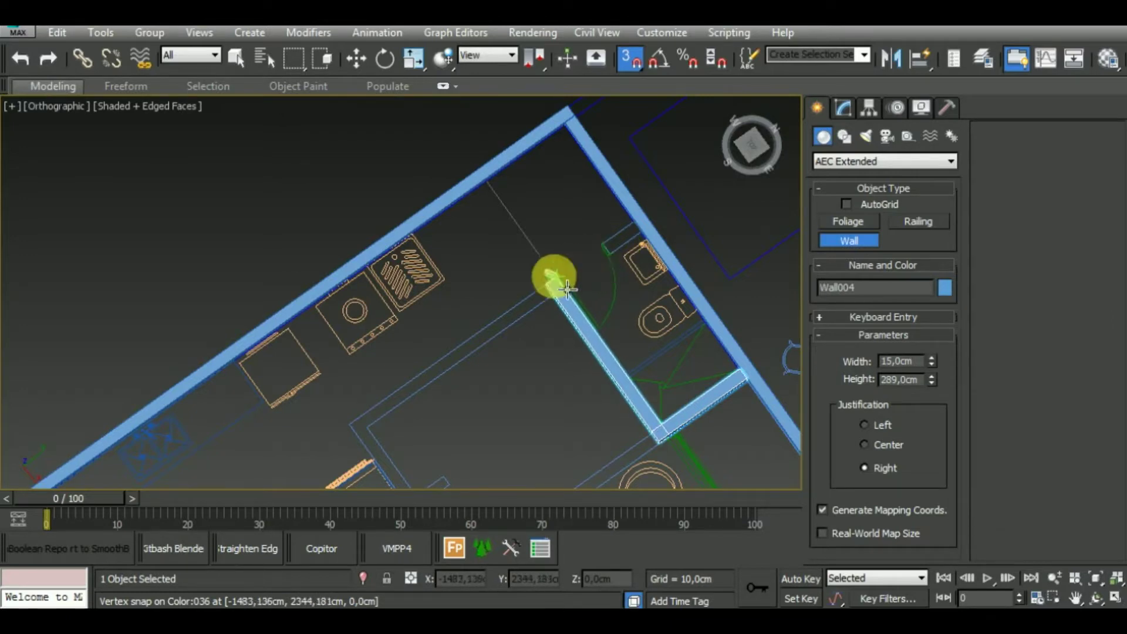
{"action": "left_click", "coordinate": [370, 433]}
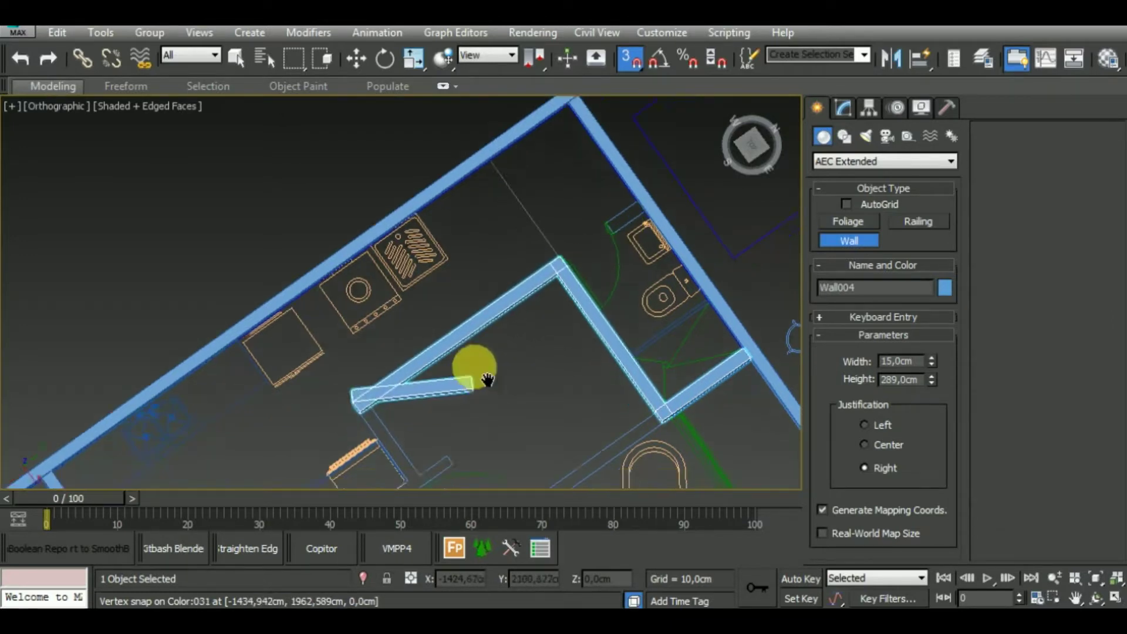
{"action": "middle_click_drag", "start_coordinate": [470, 378], "coordinate": [433, 319]}
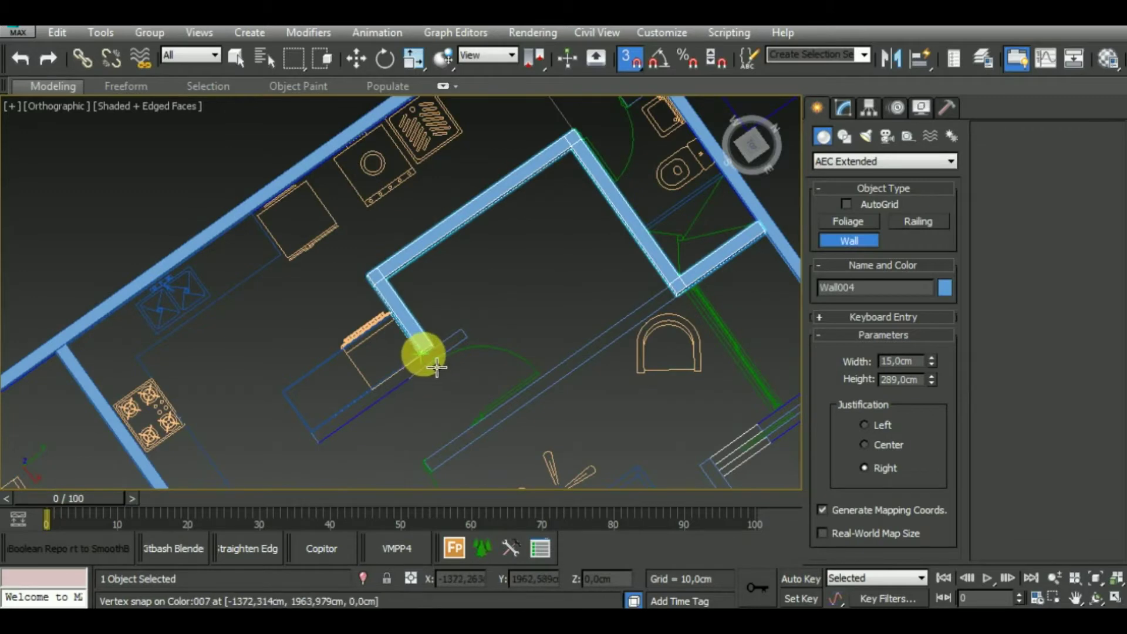
{"action": "scroll", "coordinate": [437, 367], "scroll_direction": "up", "scroll_amount": 5}
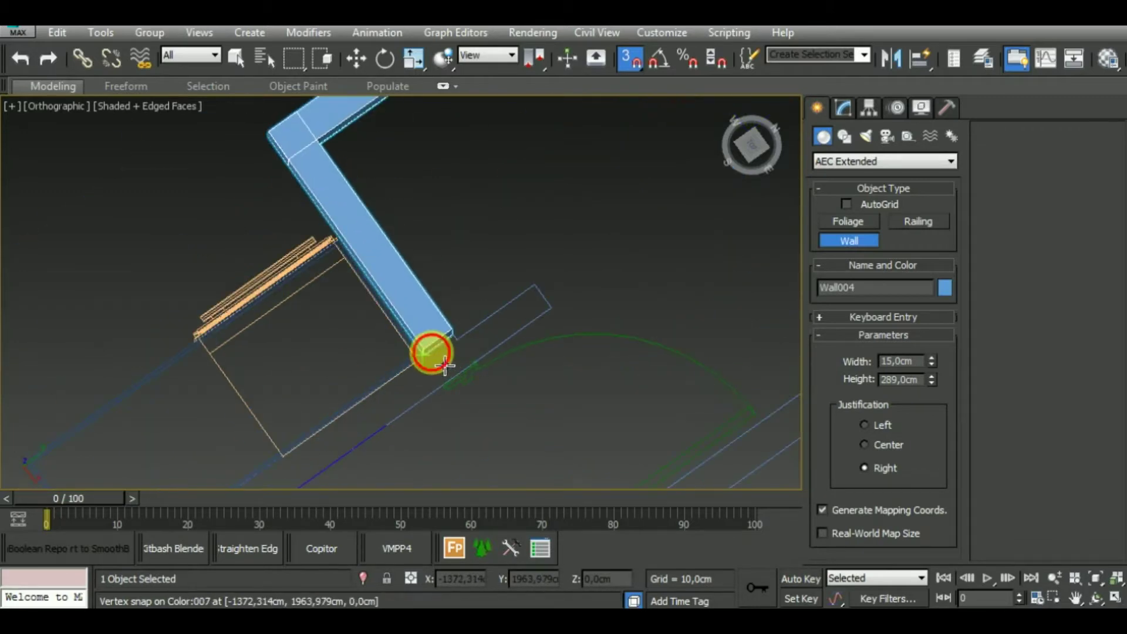
Step: Extend the wall to the door opening and the far corner, then finish the run
{"action": "left_click", "coordinate": [445, 366]}
{"action": "middle_click_drag", "start_coordinate": [372, 433], "coordinate": [629, 284]}
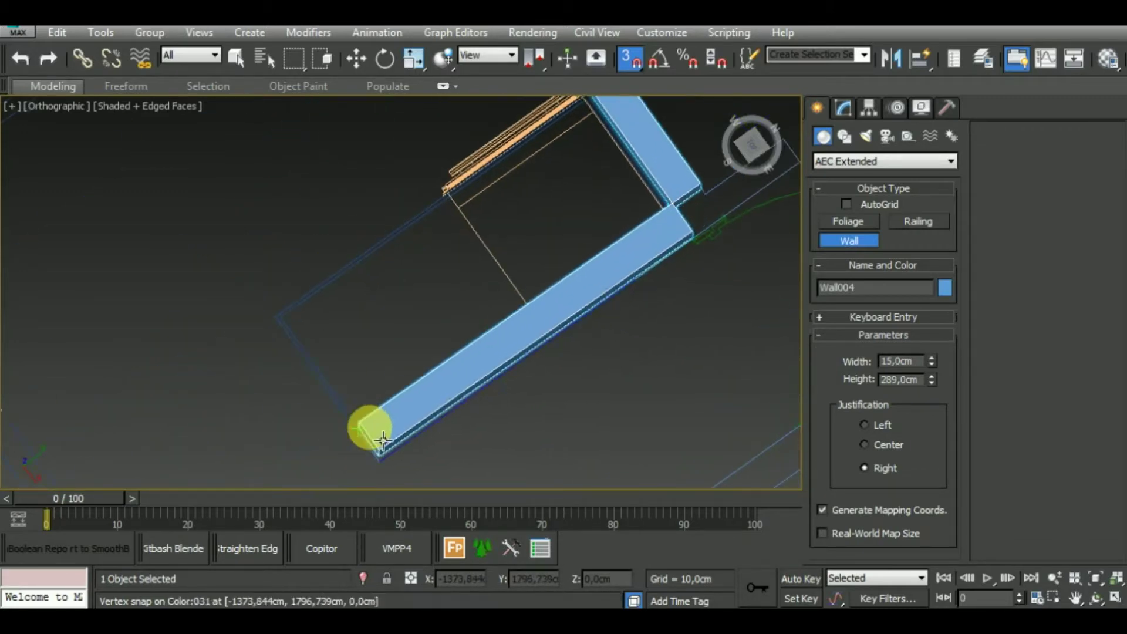
{"action": "left_click", "coordinate": [381, 441]}
{"action": "scroll", "coordinate": [503, 398], "scroll_direction": "down", "scroll_amount": 5}
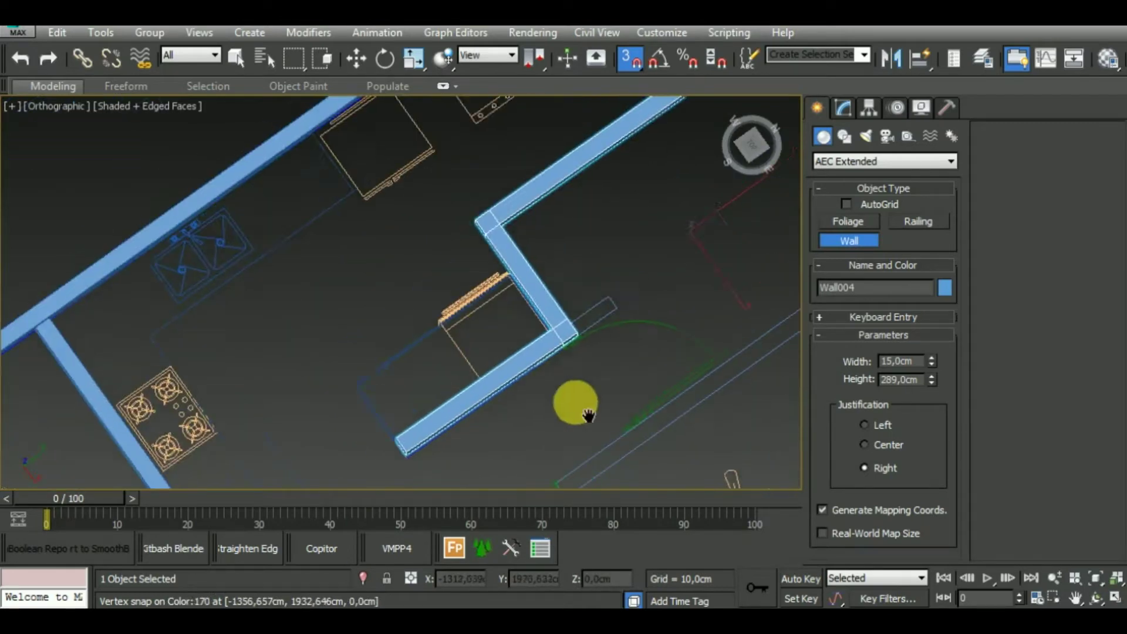
{"action": "scroll", "coordinate": [484, 418], "scroll_direction": "up", "scroll_amount": 3}
{"action": "right_click", "coordinate": [471, 407]}
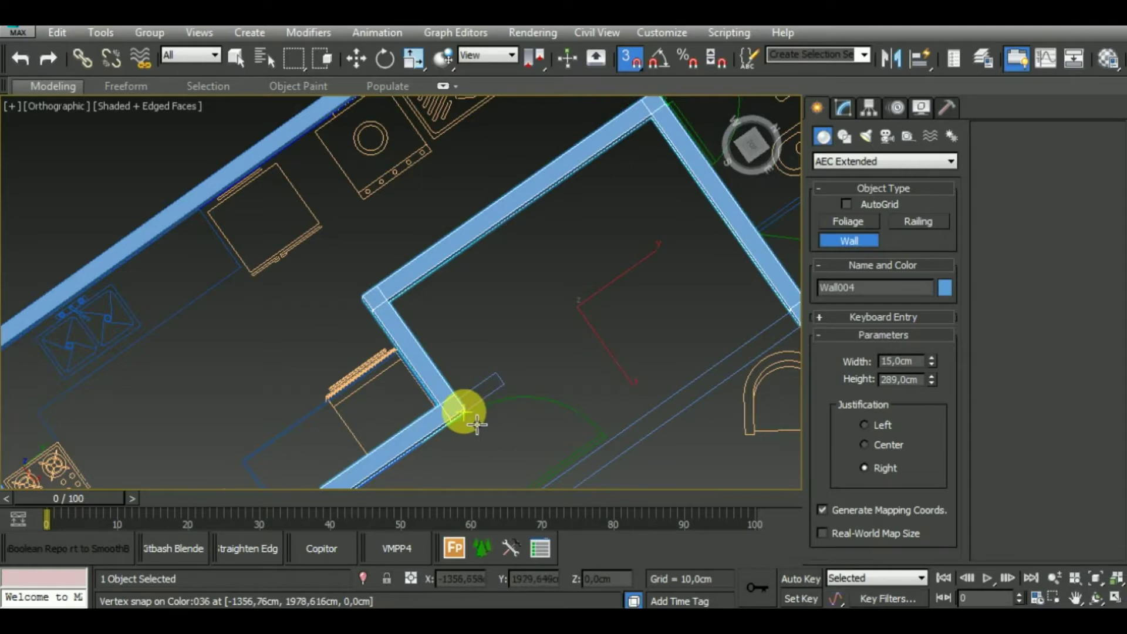
Step: Start a short wall at the door-side corner
{"action": "scroll", "coordinate": [477, 424], "scroll_direction": "up", "scroll_amount": 4}
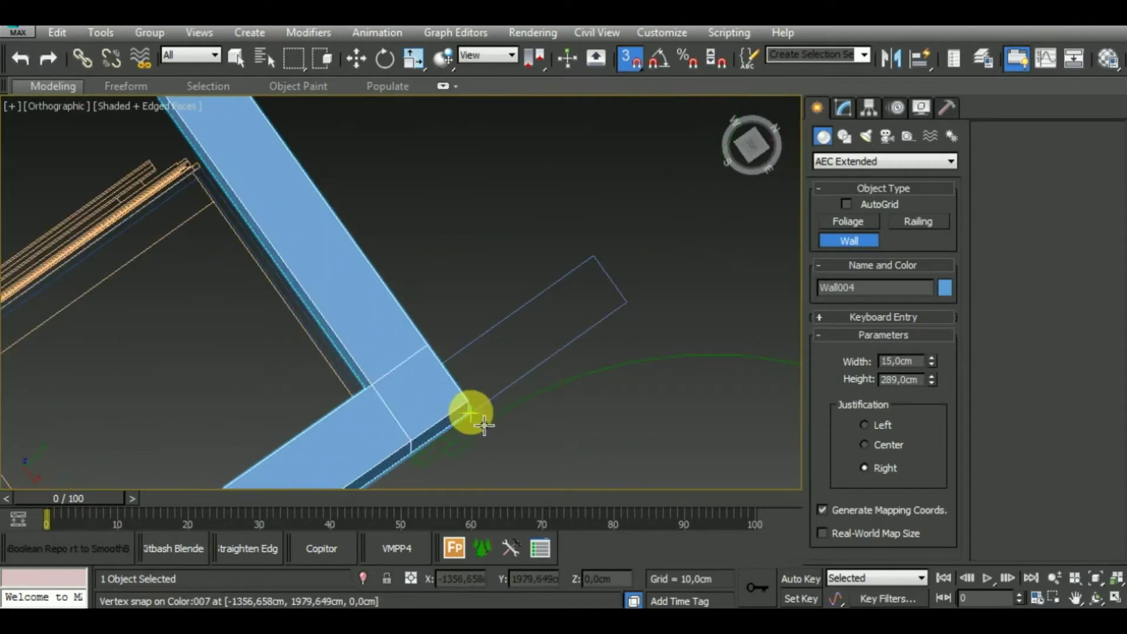
{"action": "left_click", "coordinate": [484, 424]}
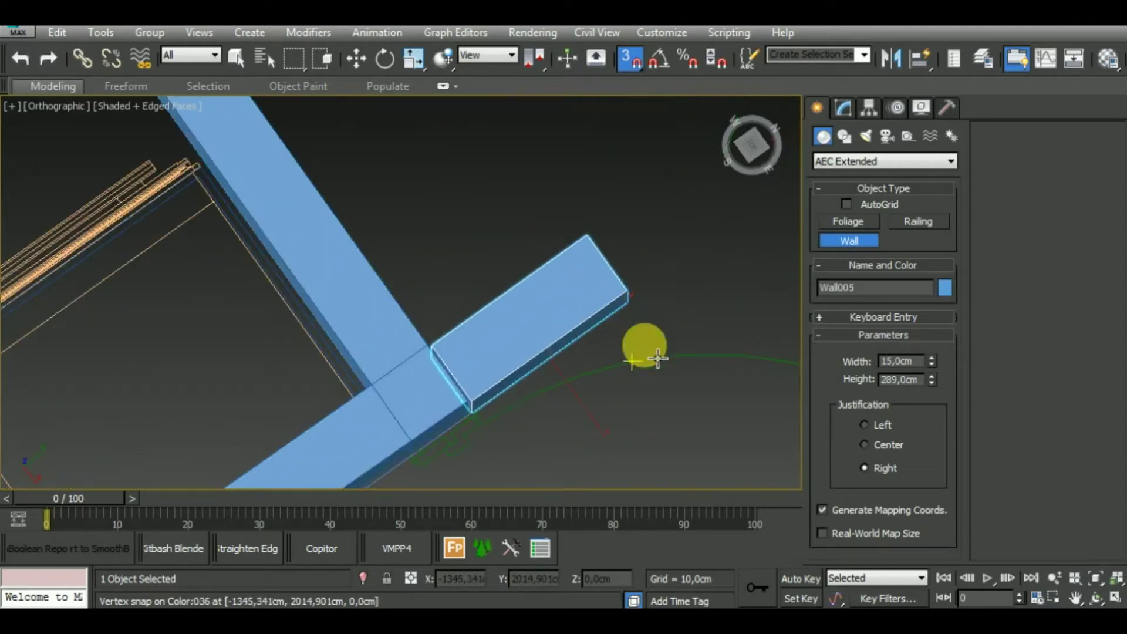
{"action": "scroll", "coordinate": [611, 364], "scroll_direction": "down", "scroll_amount": 3}
{"action": "scroll", "coordinate": [581, 422], "scroll_direction": "down", "scroll_amount": 1}
Step: Cancel the stray short wall and draw a bathroom partition ending at the existing wall corner
{"action": "right_click", "coordinate": [557, 440]}
{"action": "scroll", "coordinate": [546, 422], "scroll_direction": "up", "scroll_amount": 2}
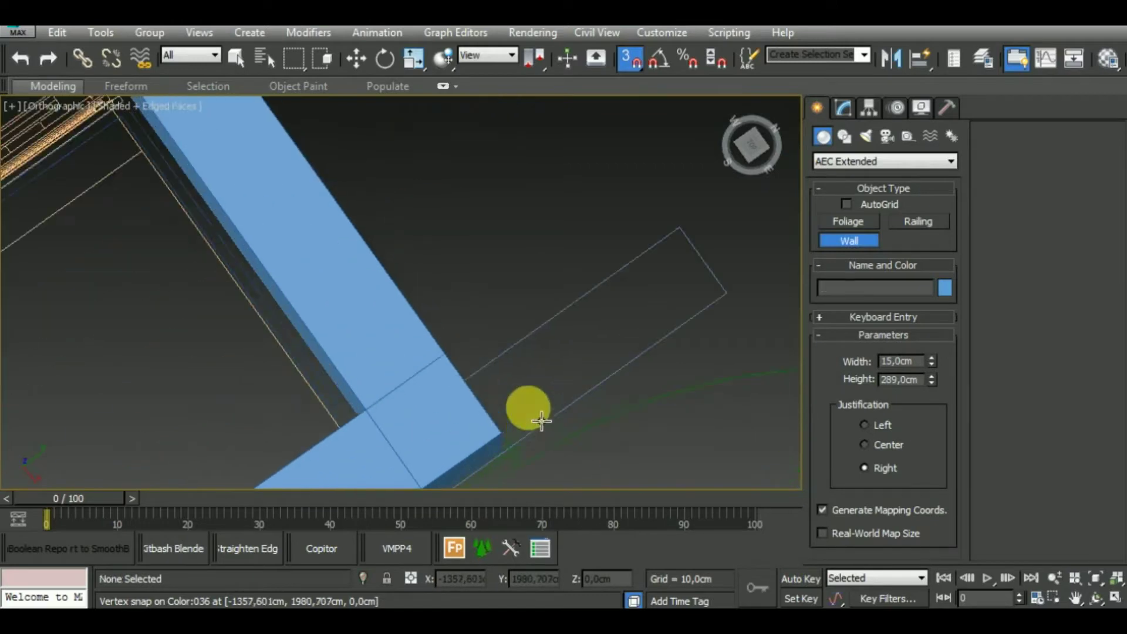
{"action": "scroll", "coordinate": [529, 405], "scroll_direction": "down", "scroll_amount": 3}
{"action": "mouse_move", "coordinate": [528, 397]}
{"action": "middle_mouse_down", "text": "alt"}
{"action": "mouse_move", "coordinate": [526, 382]}
{"action": "mouse_move", "coordinate": [523, 418]}
{"action": "mouse_move", "coordinate": [448, 435]}
{"action": "mouse_move", "coordinate": [444, 446]}
{"action": "middle_mouse_up", "text": "alt"}
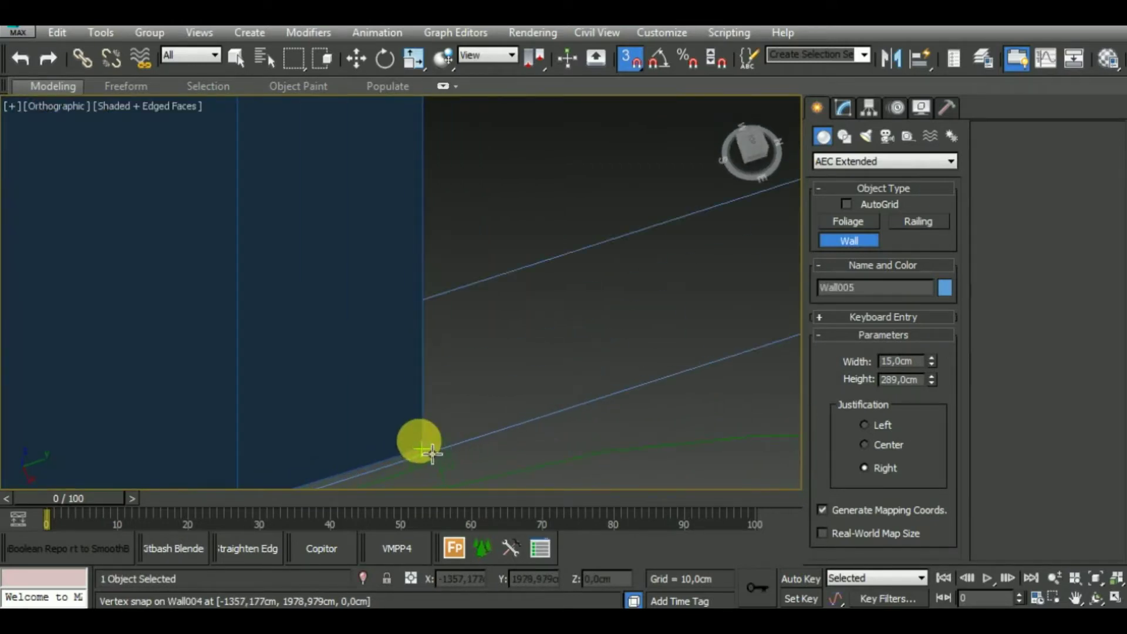
{"action": "left_click", "coordinate": [564, 437]}
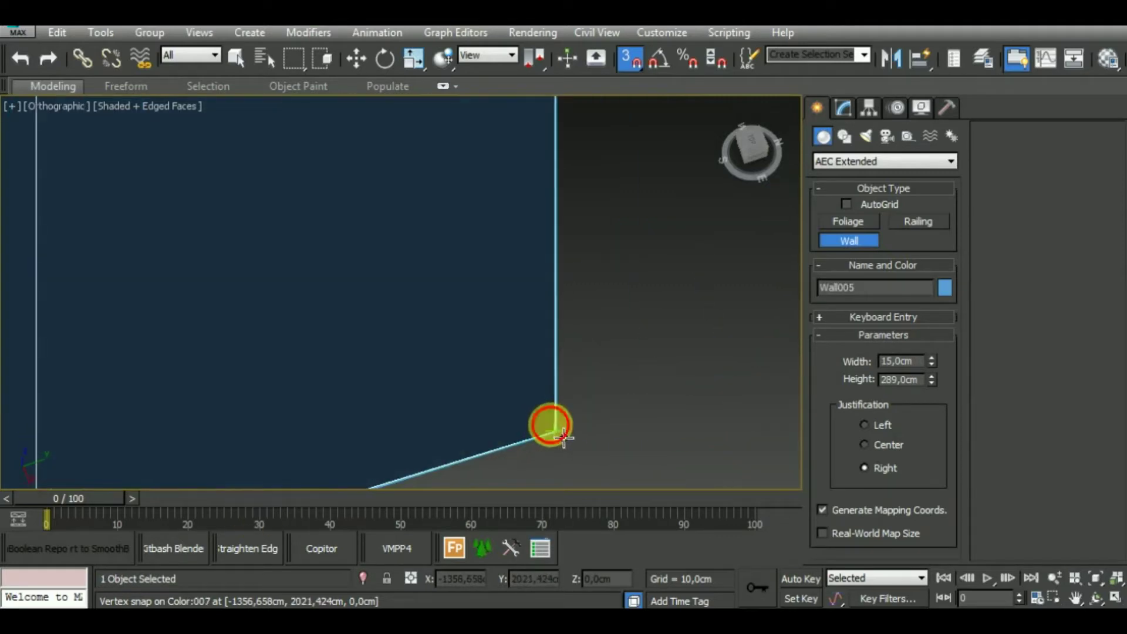
{"action": "mouse_move", "coordinate": [564, 437]}
{"action": "middle_mouse_down", "text": "alt"}
{"action": "mouse_move", "coordinate": [575, 412]}
{"action": "mouse_move", "coordinate": [559, 390]}
{"action": "mouse_move", "coordinate": [619, 410]}
{"action": "middle_mouse_up", "text": "alt"}
{"action": "scroll", "coordinate": [558, 393], "scroll_direction": "down", "scroll_amount": 3}
{"action": "scroll", "coordinate": [688, 416], "scroll_direction": "up", "scroll_amount": 3}
{"action": "mouse_move", "coordinate": [688, 416]}
{"action": "middle_mouse_down", "text": "alt"}
{"action": "mouse_move", "coordinate": [707, 390]}
{"action": "mouse_move", "coordinate": [687, 378]}
{"action": "mouse_move", "coordinate": [659, 390]}
{"action": "mouse_move", "coordinate": [680, 453]}
{"action": "mouse_move", "coordinate": [609, 435]}
{"action": "mouse_move", "coordinate": [661, 390]}
{"action": "mouse_move", "coordinate": [685, 403]}
{"action": "middle_mouse_up", "text": "alt"}
{"action": "scroll", "coordinate": [482, 282], "scroll_direction": "up", "scroll_amount": 3}
{"action": "mouse_move", "coordinate": [500, 277]}
{"action": "middle_mouse_down", "text": "alt"}
{"action": "mouse_move", "coordinate": [516, 239]}
{"action": "mouse_move", "coordinate": [531, 244]}
{"action": "mouse_move", "coordinate": [366, 253]}
{"action": "middle_mouse_up", "text": "alt"}
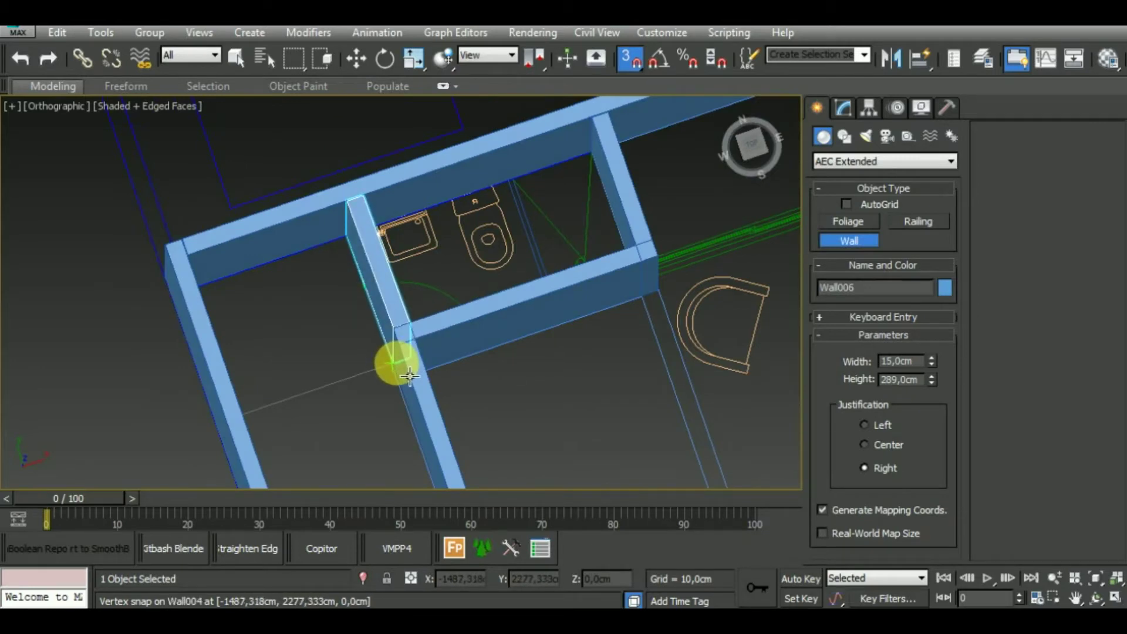
{"action": "left_click", "coordinate": [409, 375]}
{"action": "right_click", "coordinate": [528, 382]}
Step: Start a new partition wall at the next wall corner and follow it across the plan
{"action": "middle_click_drag", "start_coordinate": [528, 382], "coordinate": [486, 323]}
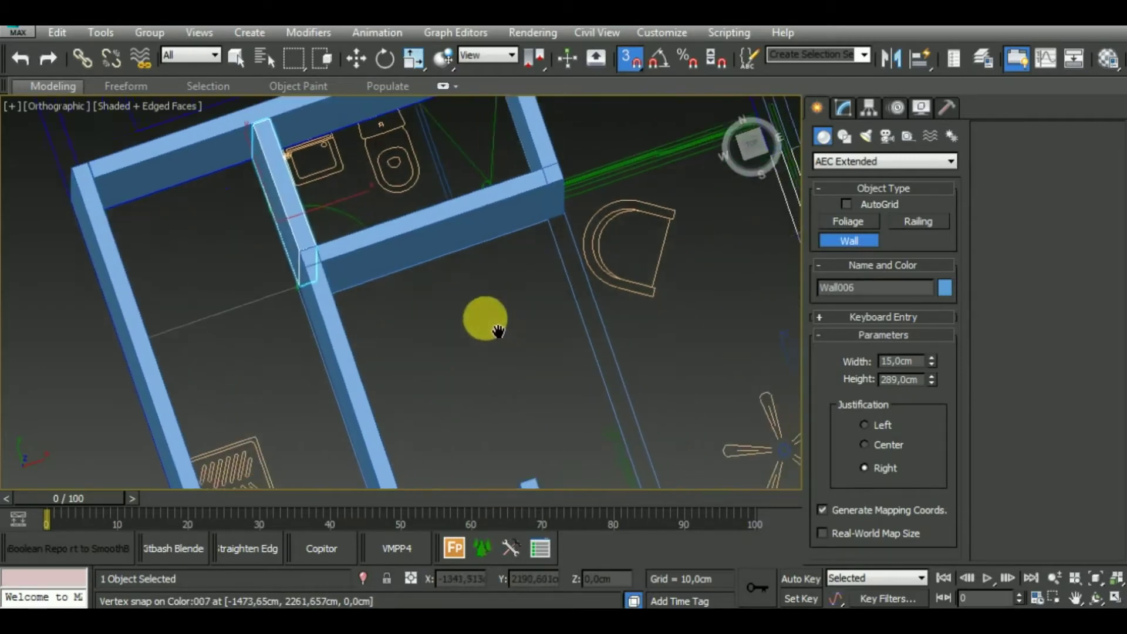
{"action": "left_click", "coordinate": [549, 219]}
{"action": "middle_click_drag", "start_coordinate": [593, 402], "coordinate": [471, 232]}
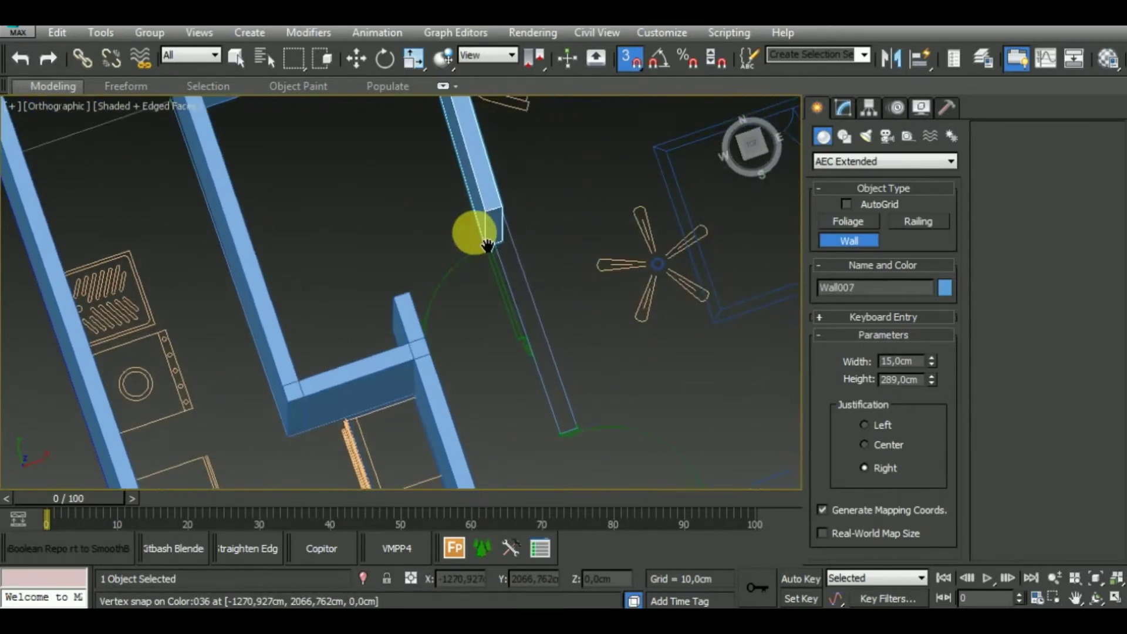
{"action": "middle_click_drag", "start_coordinate": [583, 463], "coordinate": [453, 222]}
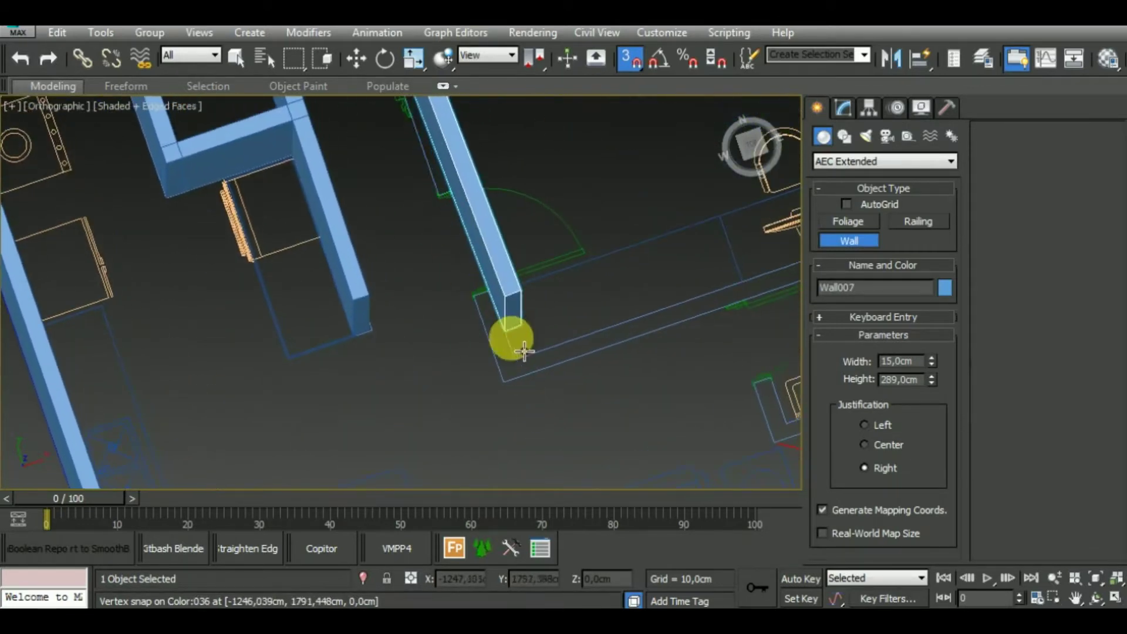
{"action": "middle_click_drag", "start_coordinate": [593, 380], "coordinate": [330, 460]}
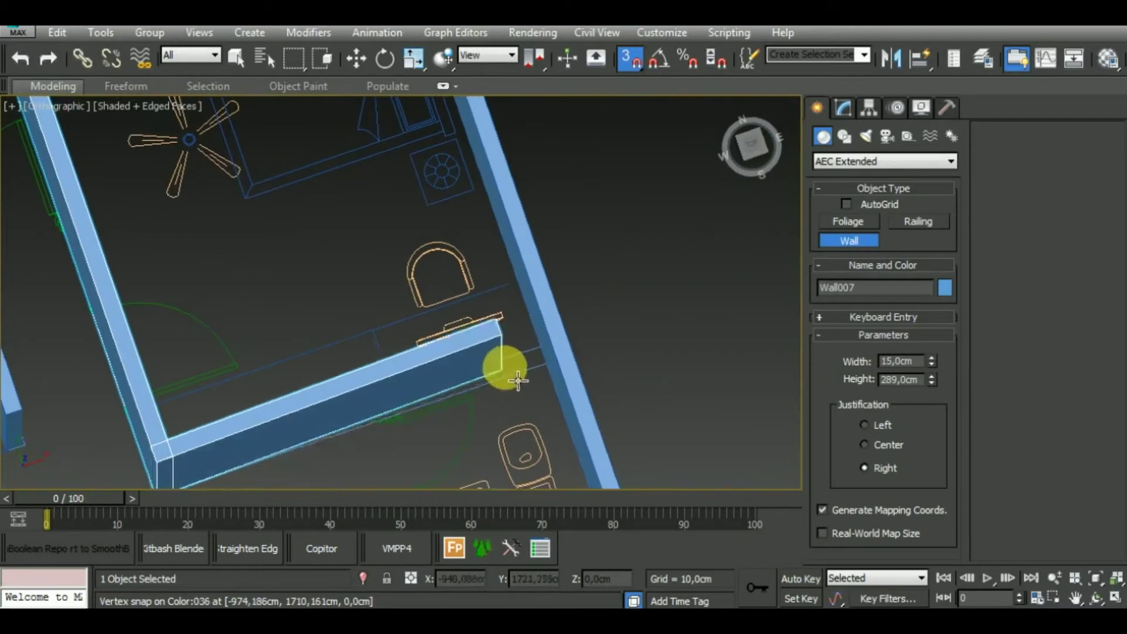
{"action": "scroll", "coordinate": [640, 354], "scroll_direction": "down", "scroll_amount": 3}
{"action": "scroll", "coordinate": [558, 377], "scroll_direction": "down", "scroll_amount": 3}
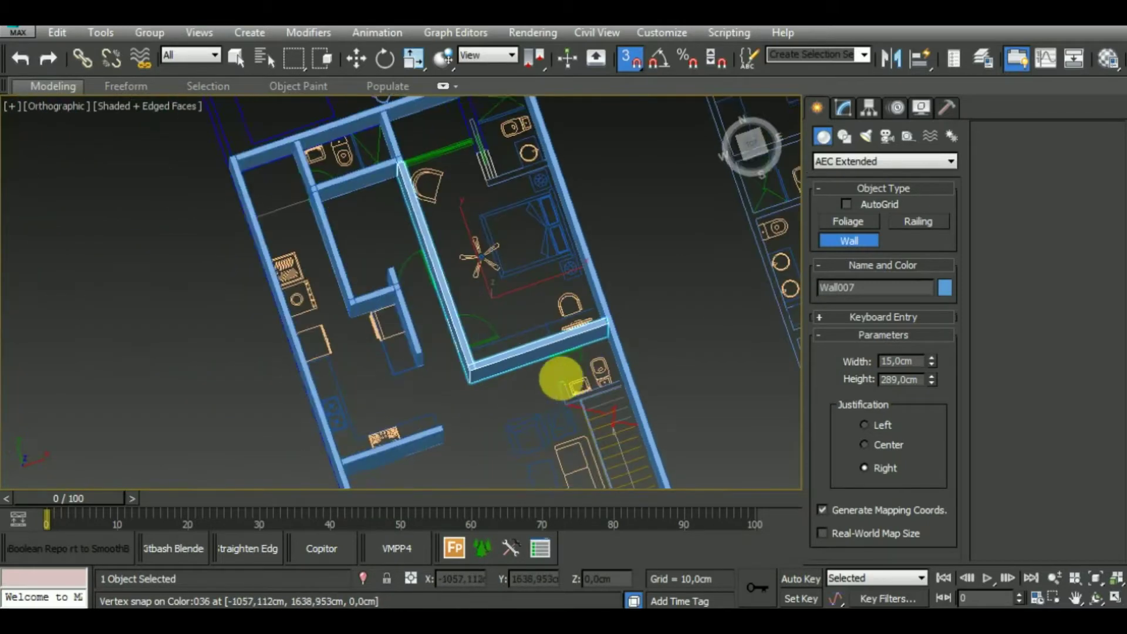
{"action": "scroll", "coordinate": [575, 355], "scroll_direction": "up", "scroll_amount": 3}
{"action": "scroll", "coordinate": [489, 285], "scroll_direction": "up", "scroll_amount": 4}
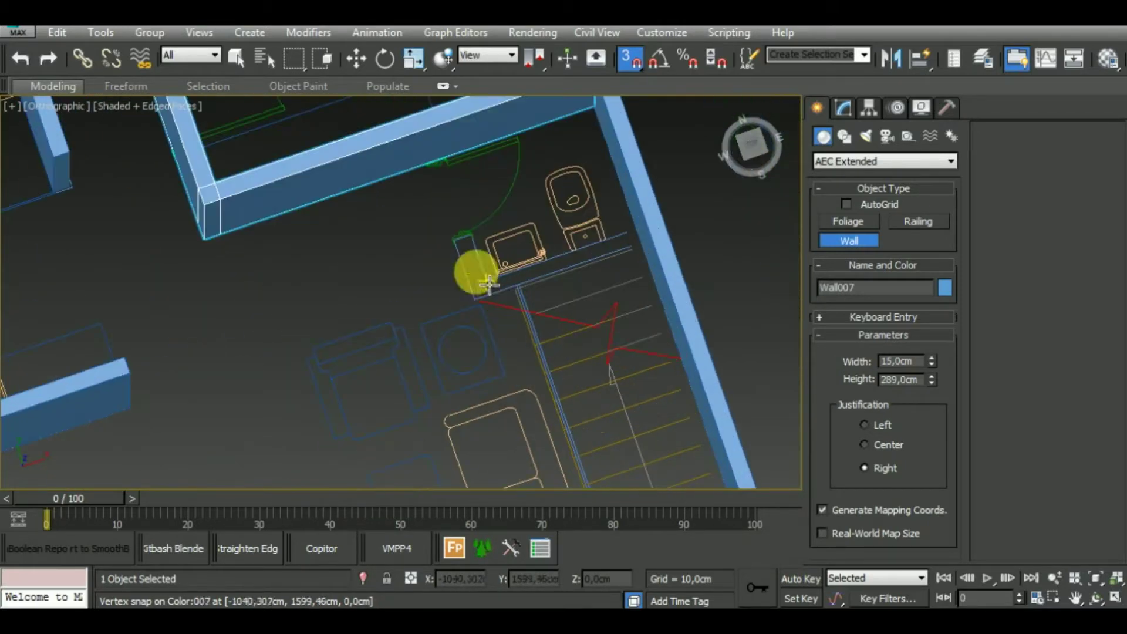
Step: Draw a partition from the upper wall to the snapped corners beside the stair
{"action": "left_click", "coordinate": [437, 179]}
{"action": "left_click", "coordinate": [498, 309]}
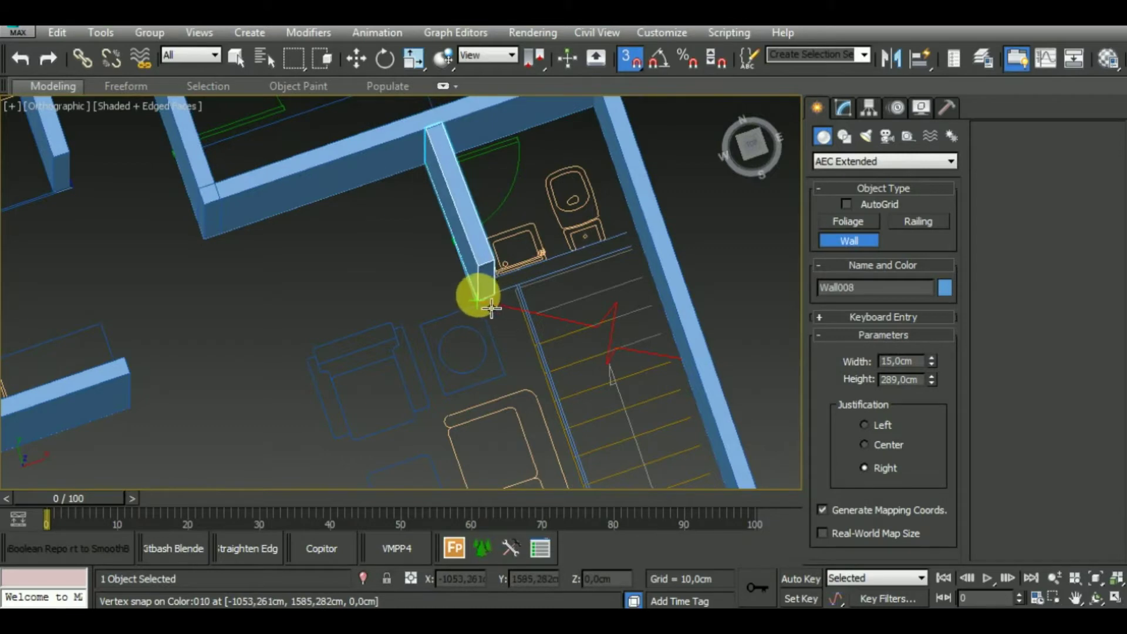
{"action": "scroll", "coordinate": [492, 315], "scroll_direction": "up", "scroll_amount": 3}
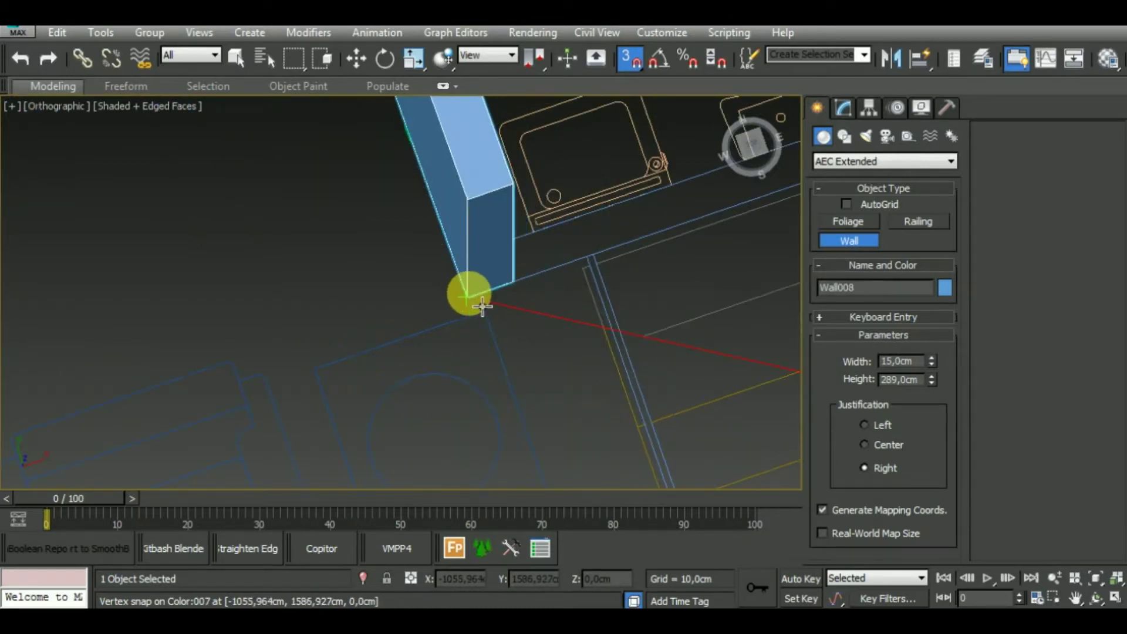
{"action": "left_click", "coordinate": [482, 306]}
{"action": "scroll", "coordinate": [403, 391], "scroll_direction": "down", "scroll_amount": 3}
{"action": "scroll", "coordinate": [620, 311], "scroll_direction": "up", "scroll_amount": 3}
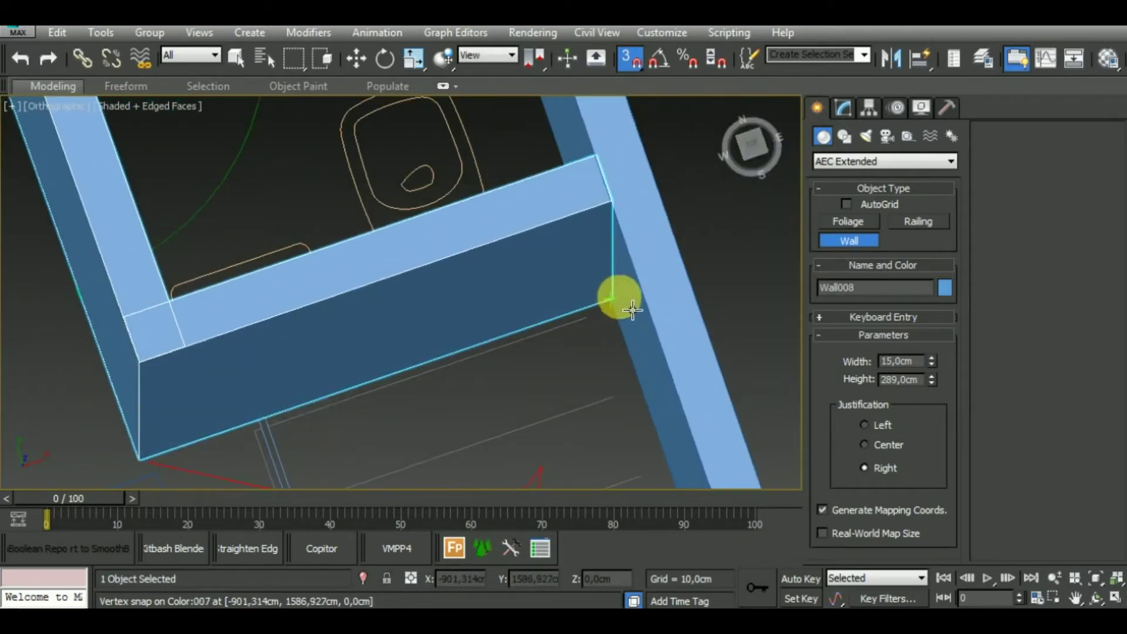
{"action": "scroll", "coordinate": [664, 333], "scroll_direction": "down", "scroll_amount": 3}
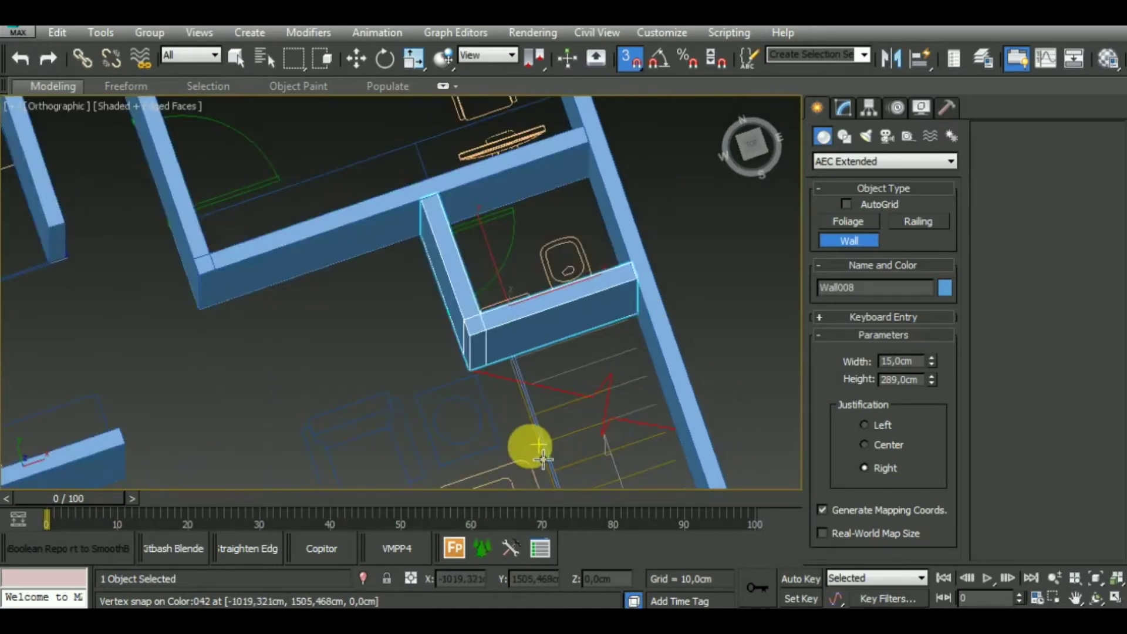
{"action": "scroll", "coordinate": [579, 284], "scroll_direction": "down", "scroll_amount": 2}
{"action": "scroll", "coordinate": [580, 283], "scroll_direction": "down", "scroll_amount": 2}
{"action": "scroll", "coordinate": [507, 409], "scroll_direction": "up", "scroll_amount": 2}
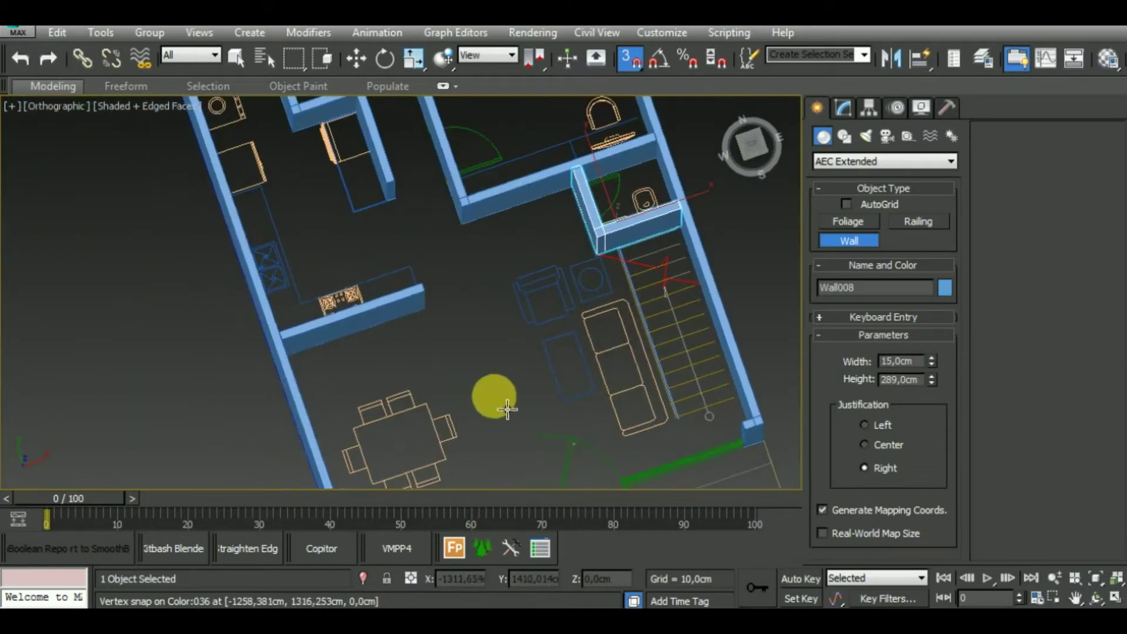
{"action": "scroll", "coordinate": [523, 379], "scroll_direction": "down", "scroll_amount": 2}
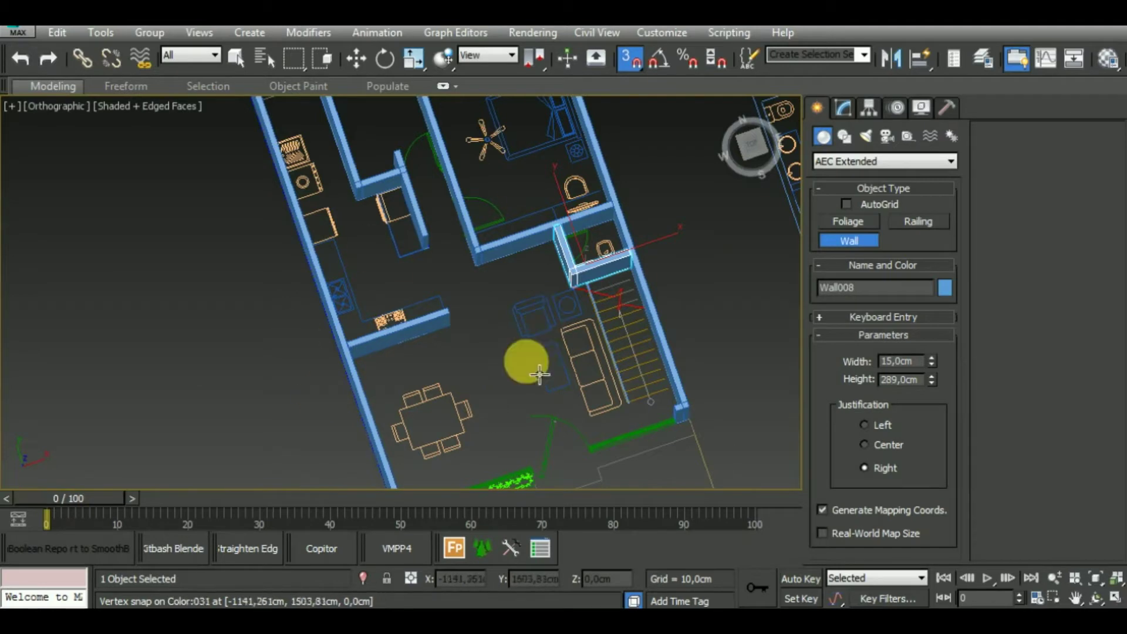
{"action": "middle_click_drag", "start_coordinate": [523, 358], "coordinate": [535, 444]}
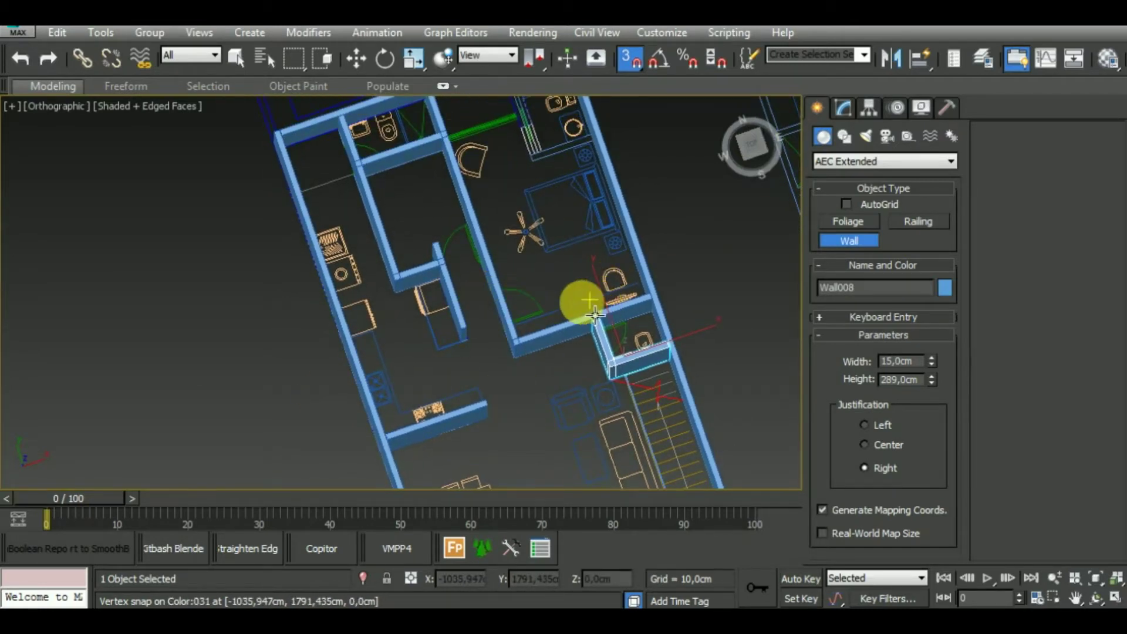
{"action": "mouse_move", "coordinate": [595, 315]}
{"action": "middle_mouse_down", "text": "alt"}
{"action": "mouse_move", "coordinate": [528, 353]}
{"action": "mouse_move", "coordinate": [636, 423]}
{"action": "mouse_move", "coordinate": [679, 372]}
{"action": "mouse_move", "coordinate": [673, 359]}
{"action": "middle_mouse_up", "text": "alt"}
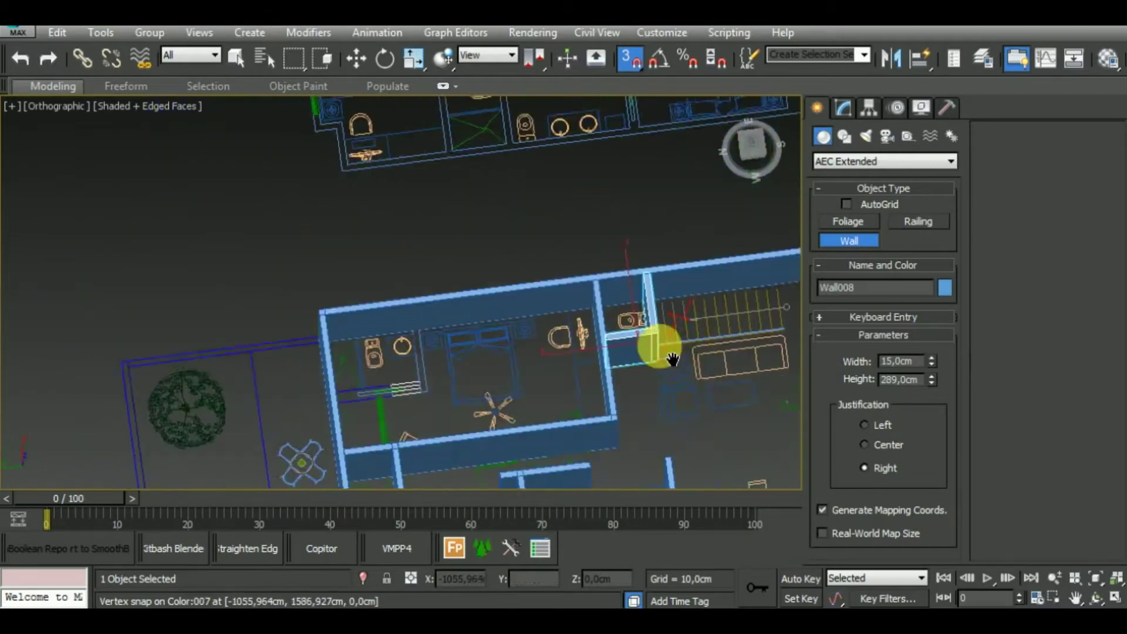
{"action": "scroll", "coordinate": [591, 307], "scroll_direction": "up", "scroll_amount": 2}
{"action": "scroll", "coordinate": [591, 347], "scroll_direction": "up", "scroll_amount": 3}
{"action": "scroll", "coordinate": [592, 335], "scroll_direction": "down", "scroll_amount": 4}
{"action": "scroll", "coordinate": [602, 371], "scroll_direction": "down", "scroll_amount": 1}
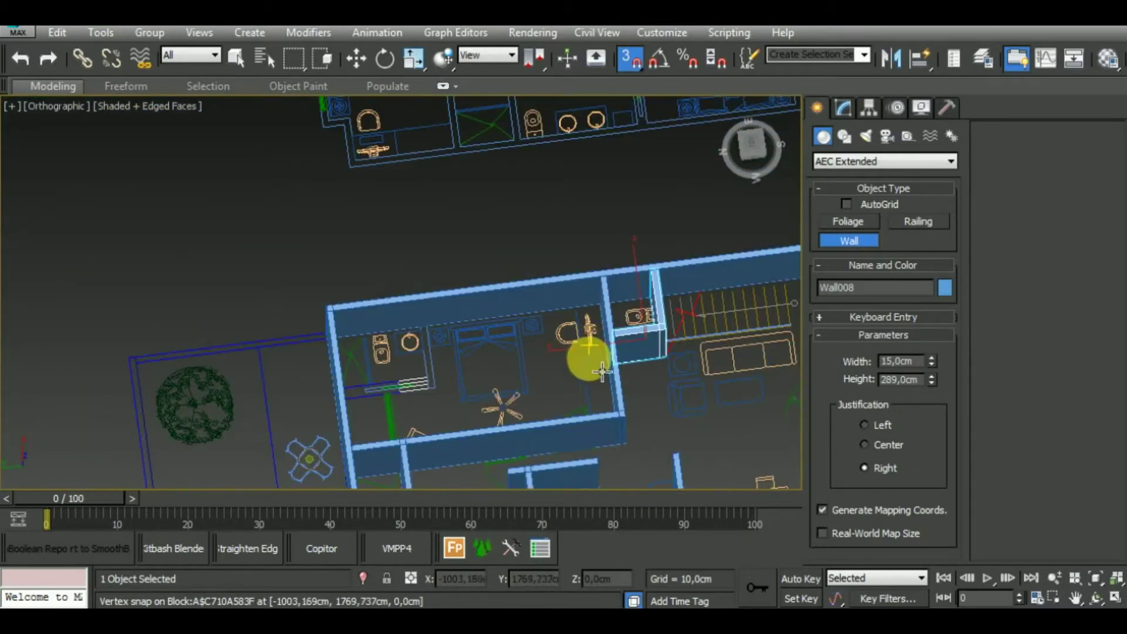
{"action": "scroll", "coordinate": [458, 379], "scroll_direction": "up", "scroll_amount": 4}
{"action": "scroll", "coordinate": [499, 370], "scroll_direction": "down", "scroll_amount": 1}
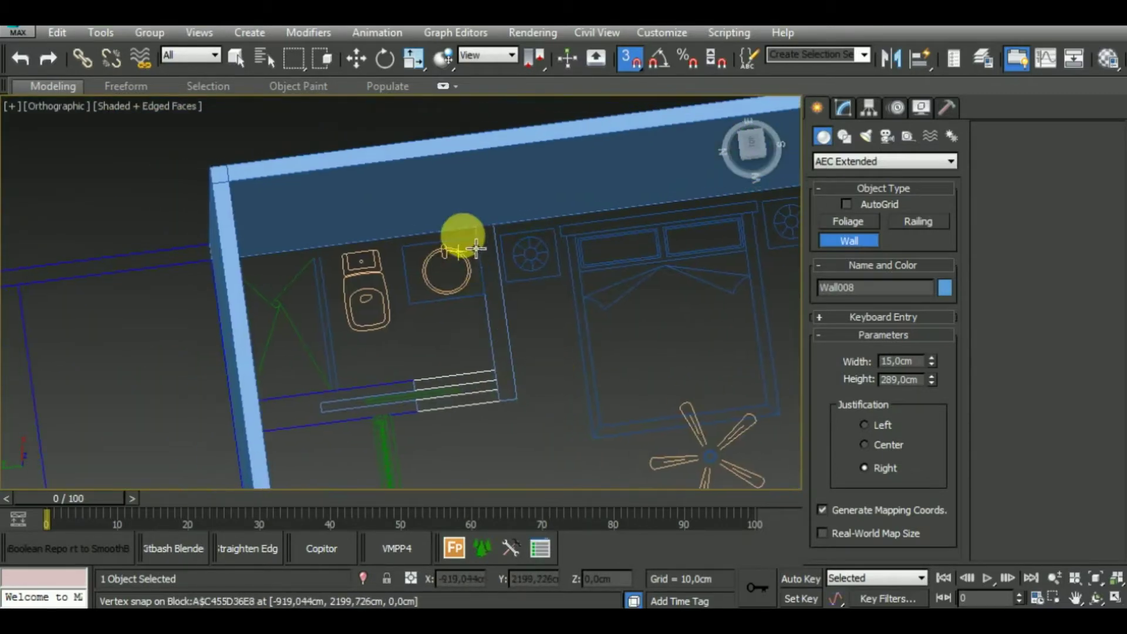
Step: Draw the bedroom bathroom partition, then stop drawing walls
{"action": "left_click_drag", "start_coordinate": [491, 237], "coordinate": [516, 401]}
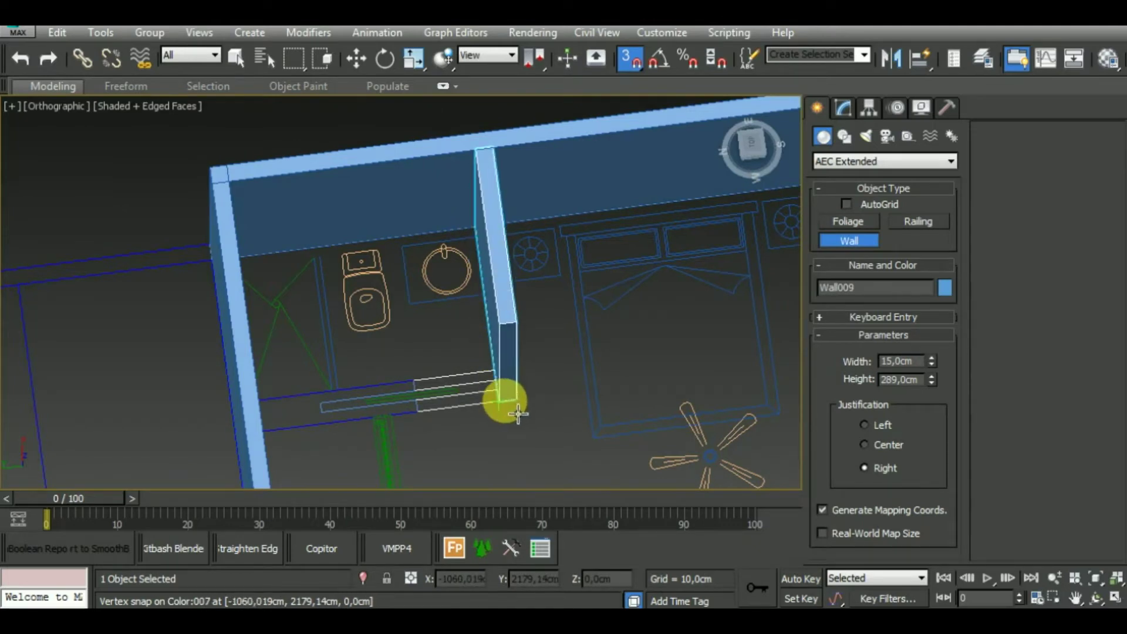
{"action": "scroll", "coordinate": [447, 412], "scroll_direction": "up", "scroll_amount": 3}
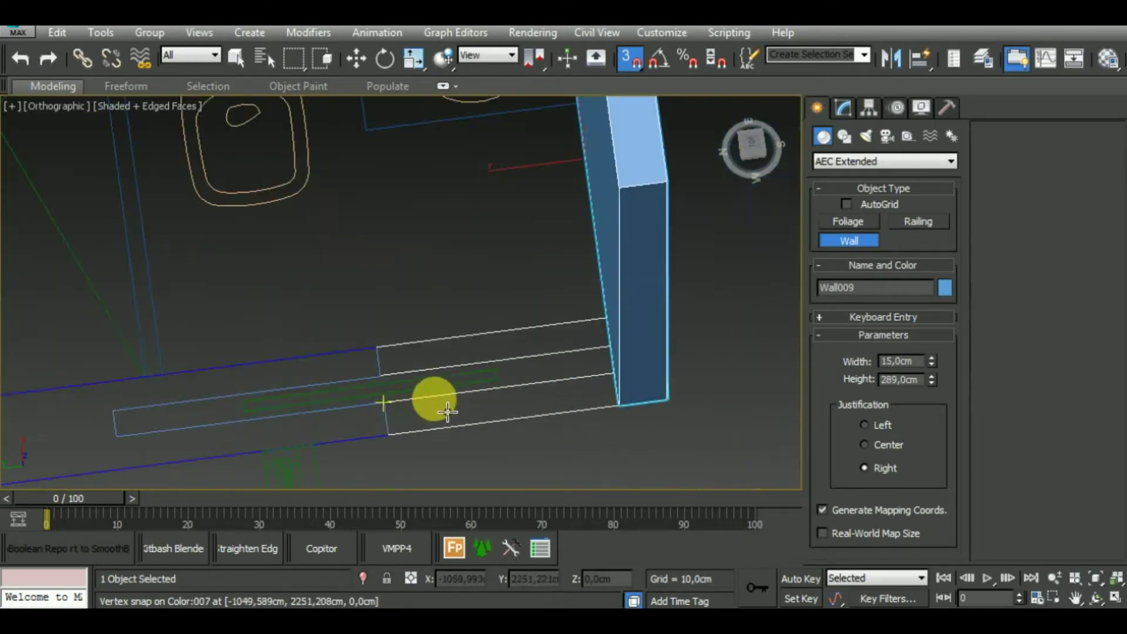
{"action": "scroll", "coordinate": [452, 418], "scroll_direction": "down", "scroll_amount": 3}
{"action": "scroll", "coordinate": [490, 370], "scroll_direction": "down", "scroll_amount": 2}
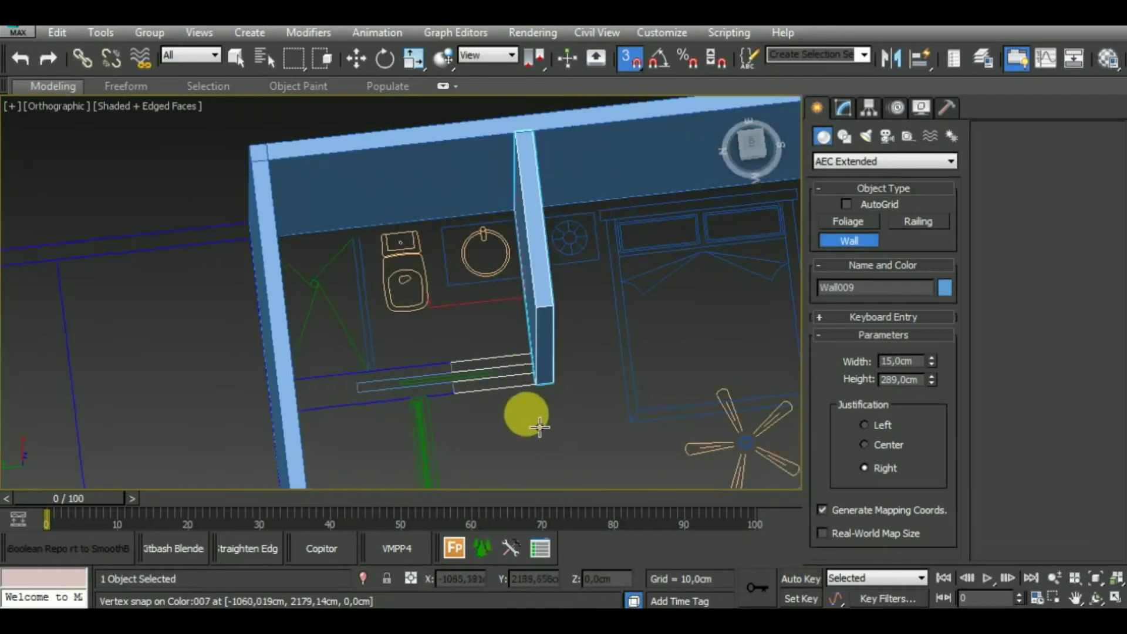
{"action": "scroll", "coordinate": [523, 415], "scroll_direction": "up", "scroll_amount": 4}
{"action": "scroll", "coordinate": [468, 419], "scroll_direction": "down", "scroll_amount": 5}
{"action": "scroll", "coordinate": [390, 432], "scroll_direction": "up", "scroll_amount": 1}
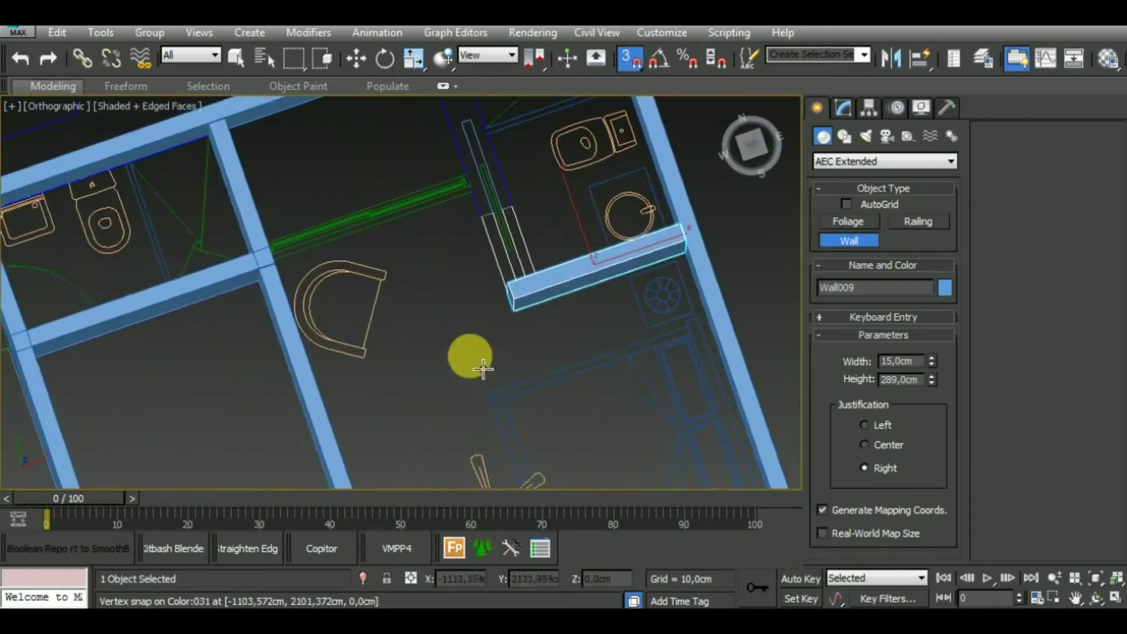
{"action": "scroll", "coordinate": [466, 357], "scroll_direction": "up", "scroll_amount": 2}
{"action": "scroll", "coordinate": [484, 354], "scroll_direction": "down", "scroll_amount": 2}
{"action": "mouse_move", "coordinate": [478, 402]}
{"action": "middle_mouse_down"}
{"action": "mouse_move", "coordinate": [503, 428]}
{"action": "mouse_move", "coordinate": [421, 252]}
{"action": "middle_mouse_up"}
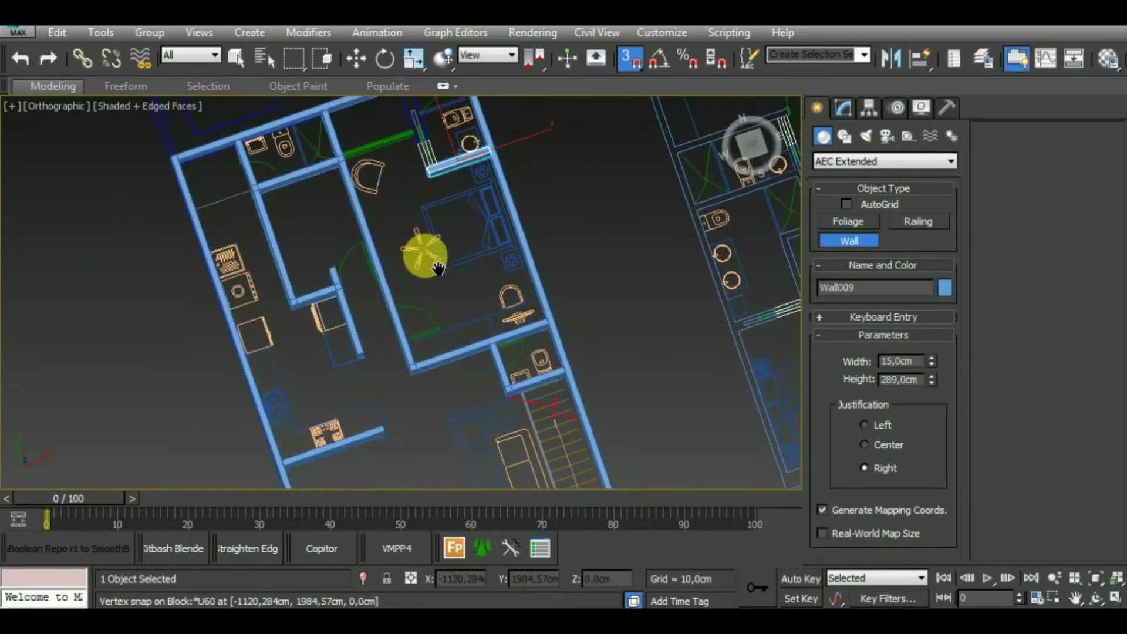
{"action": "scroll", "coordinate": [431, 287], "scroll_direction": "up", "scroll_amount": 2}
{"action": "middle_click_drag", "start_coordinate": [447, 458], "coordinate": [376, 234]}
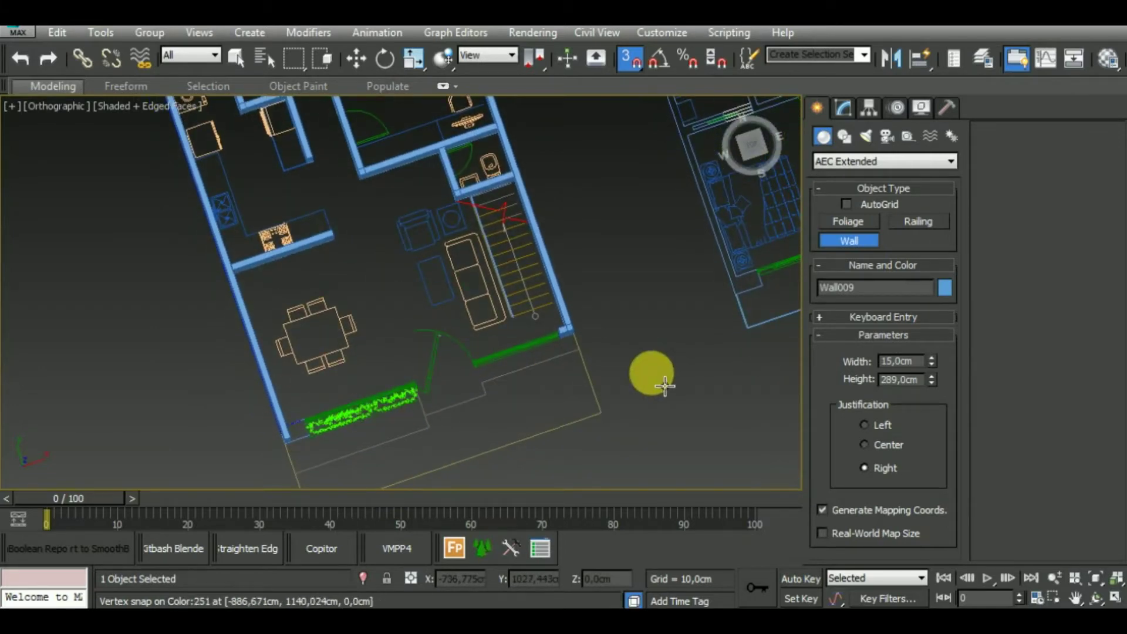
{"action": "right_click", "coordinate": [665, 386]}
Step: Place a short 40 cm-wide corner wall by the planter
{"action": "left_click", "coordinate": [860, 240]}
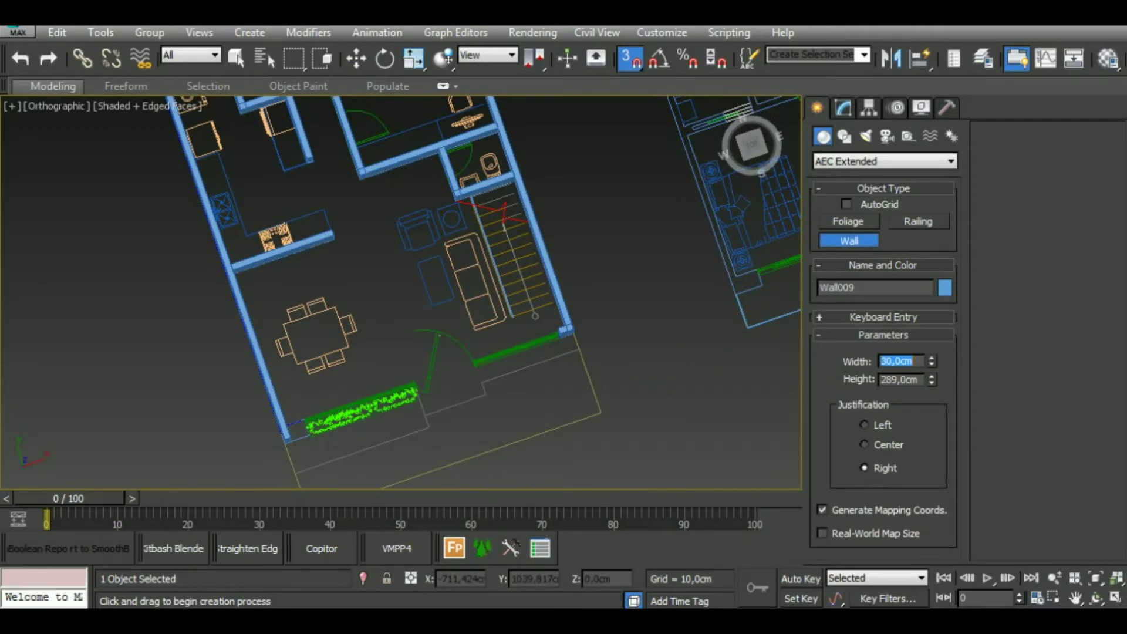
{"action": "scroll", "coordinate": [327, 423], "scroll_direction": "up", "scroll_amount": 2}
{"action": "scroll", "coordinate": [353, 389], "scroll_direction": "up", "scroll_amount": 2}
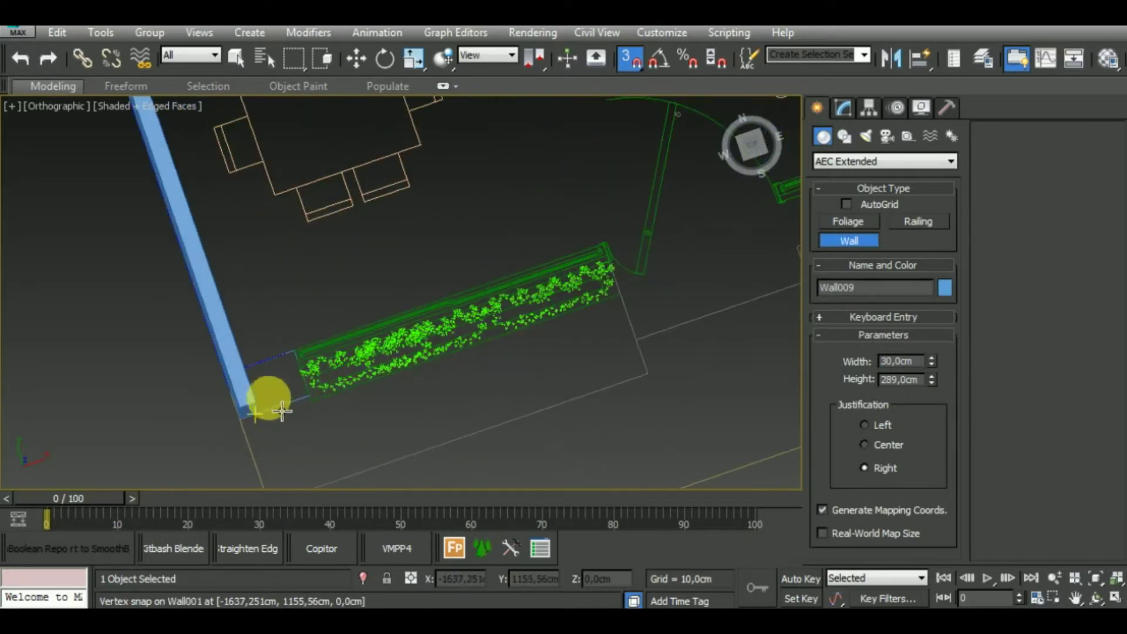
{"action": "left_click", "coordinate": [272, 417]}
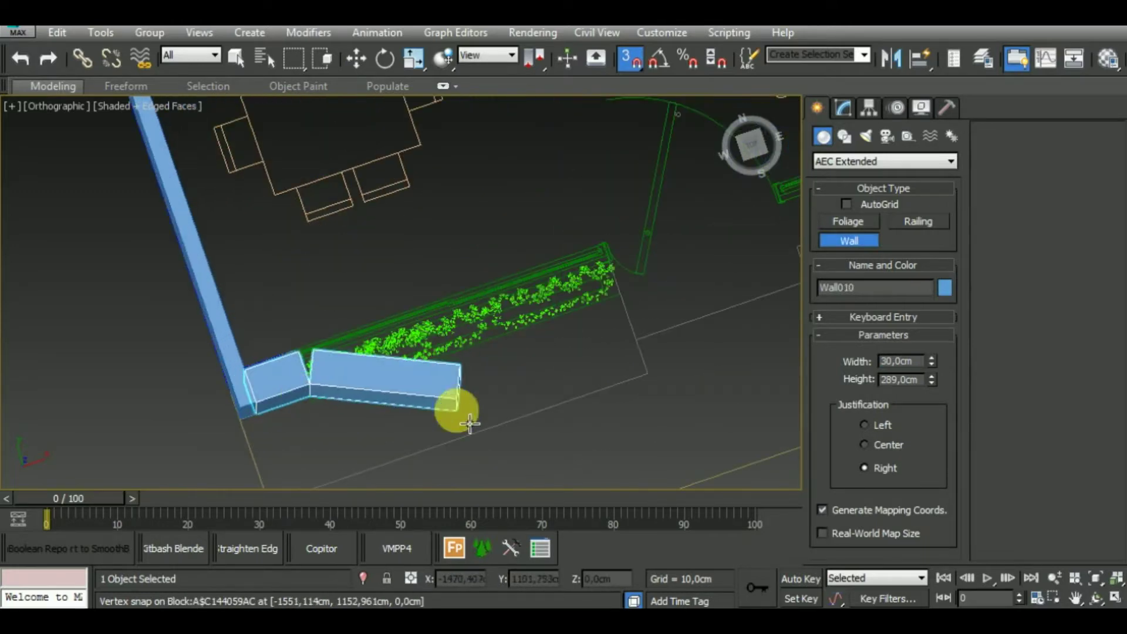
{"action": "scroll", "coordinate": [304, 382], "scroll_direction": "up", "scroll_amount": 2}
{"action": "mouse_move", "coordinate": [276, 372]}
{"action": "middle_mouse_down", "text": "alt"}
{"action": "mouse_move", "coordinate": [574, 416]}
{"action": "mouse_move", "coordinate": [737, 348]}
{"action": "middle_mouse_up", "text": "alt"}
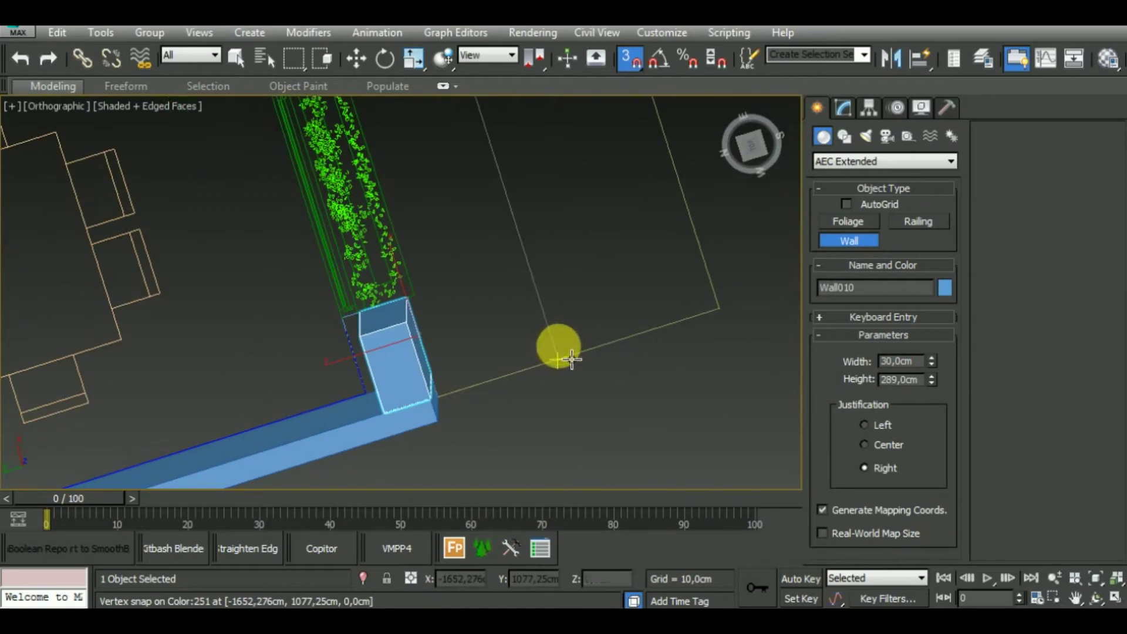
{"action": "left_click", "coordinate": [908, 361]}
{"action": "type", "text": "40"}
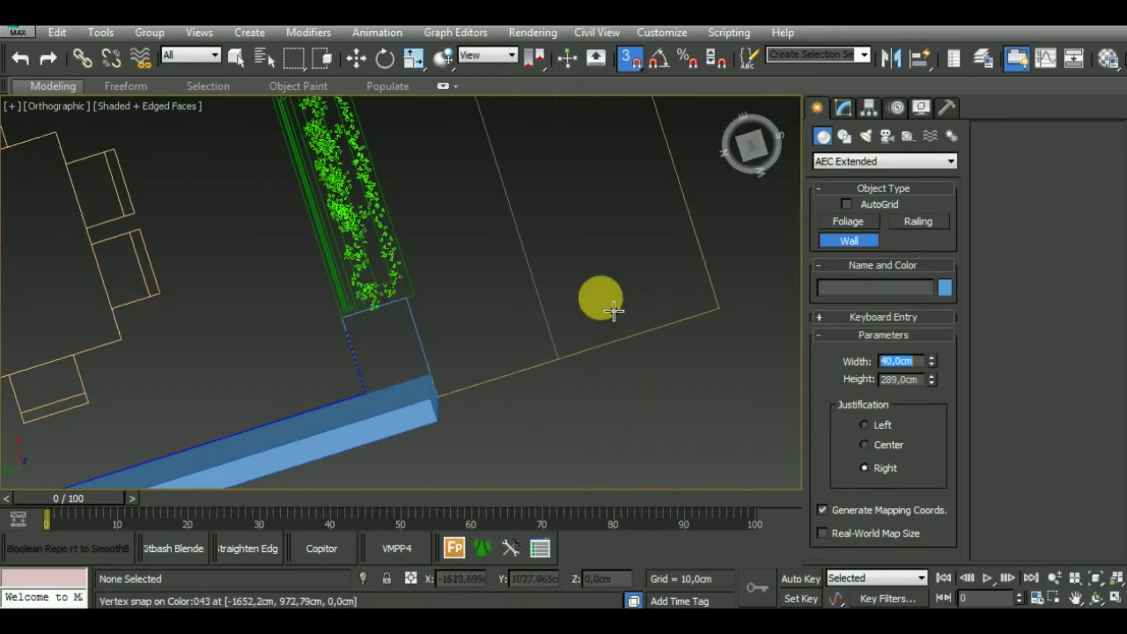
{"action": "left_click", "coordinate": [354, 327]}
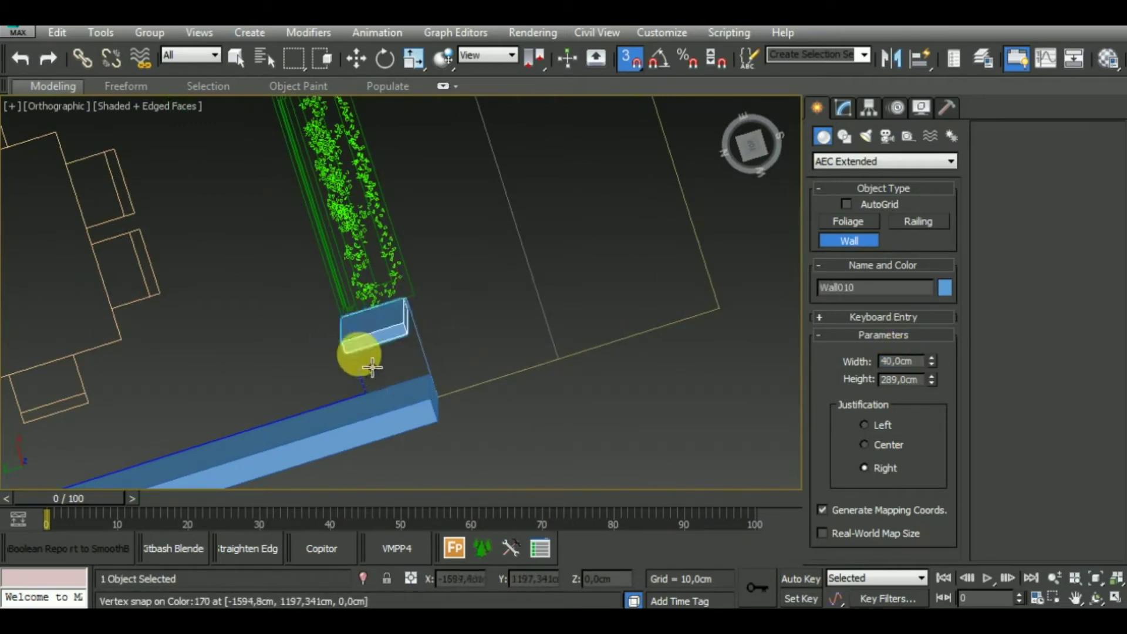
Step: Zoom and orbit to a tilted close view of the bathroom and bedroom walls
{"action": "scroll", "coordinate": [542, 402], "scroll_direction": "down", "scroll_amount": 3}
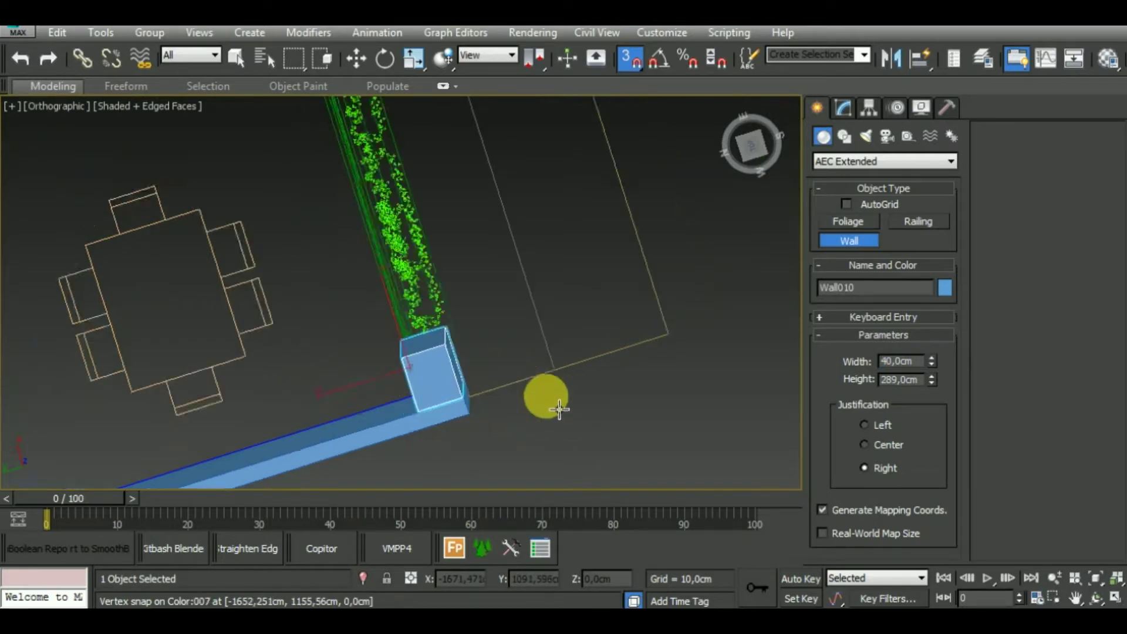
{"action": "scroll", "coordinate": [546, 400], "scroll_direction": "down", "scroll_amount": 2}
{"action": "scroll", "coordinate": [587, 423], "scroll_direction": "down", "scroll_amount": 2}
{"action": "middle_click_drag", "start_coordinate": [324, 349], "coordinate": [558, 334]}
{"action": "scroll", "coordinate": [559, 335], "scroll_direction": "up", "scroll_amount": 2}
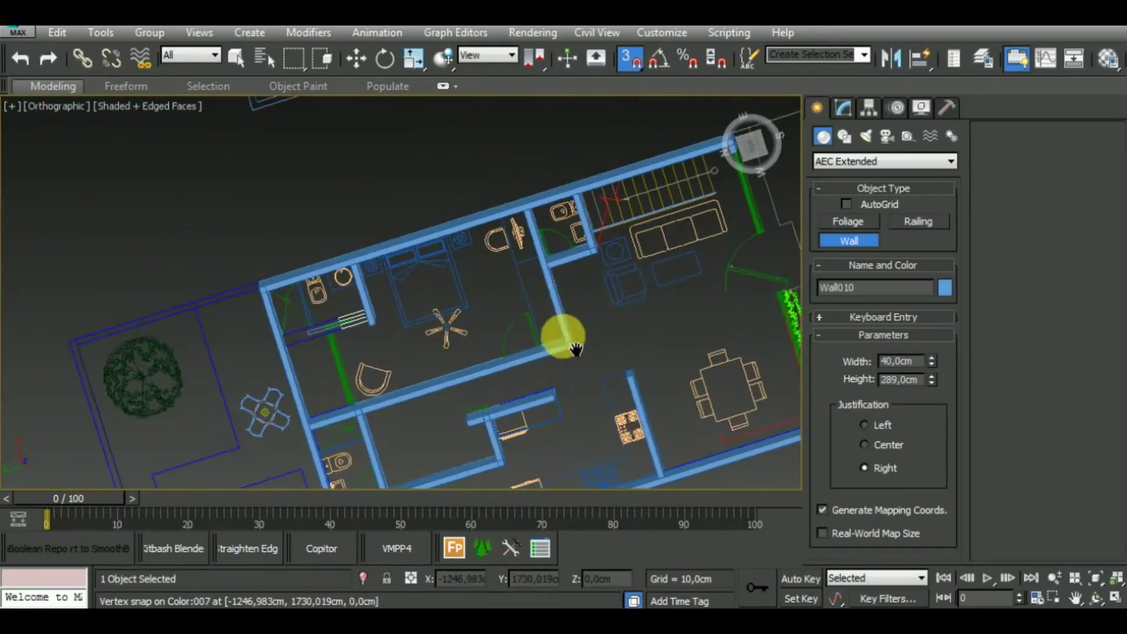
{"action": "scroll", "coordinate": [377, 319], "scroll_direction": "up", "scroll_amount": 3}
{"action": "mouse_move", "coordinate": [484, 371]}
{"action": "middle_mouse_down", "text": "alt"}
{"action": "mouse_move", "coordinate": [515, 352]}
{"action": "mouse_move", "coordinate": [516, 96]}
{"action": "mouse_move", "coordinate": [473, 390]}
{"action": "mouse_move", "coordinate": [490, 350]}
{"action": "middle_mouse_up", "text": "alt"}
Step: Cancel the misplaced wall attempts at the bathroom wall end
{"action": "scroll", "coordinate": [490, 349], "scroll_direction": "up", "scroll_amount": 2}
{"action": "left_click", "coordinate": [464, 320]}
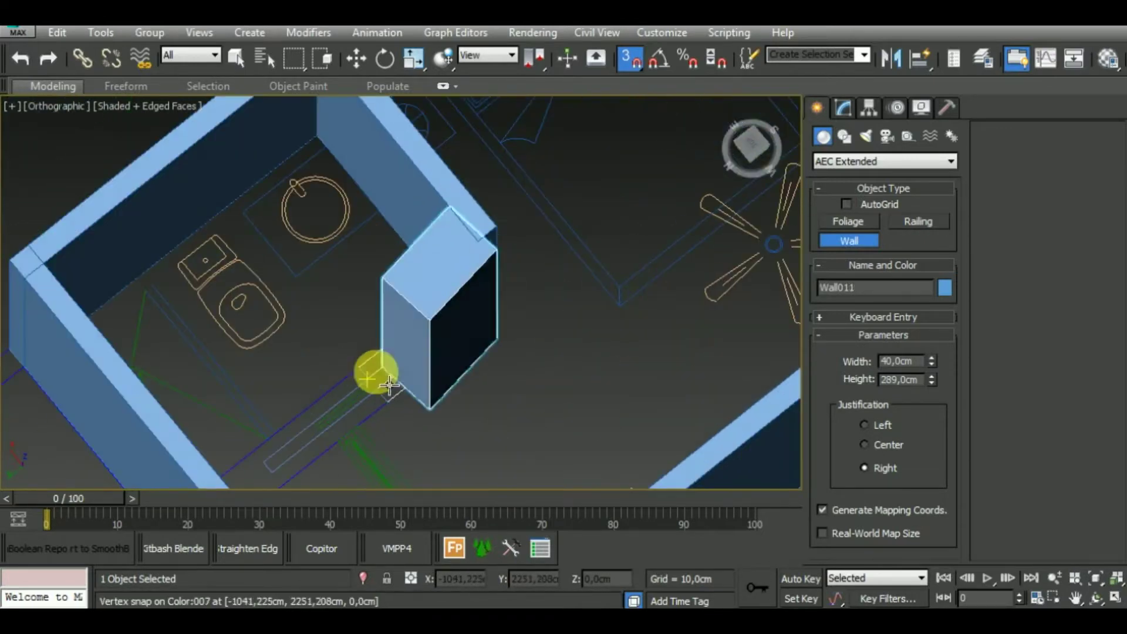
{"action": "right_click", "coordinate": [397, 349]}
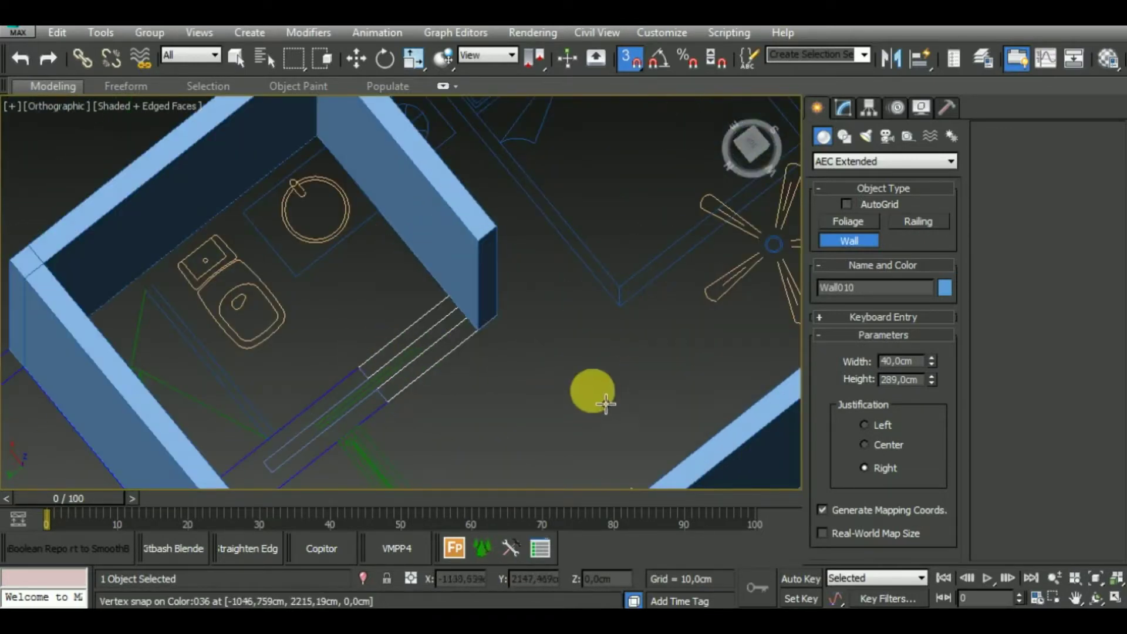
{"action": "left_click", "coordinate": [460, 302]}
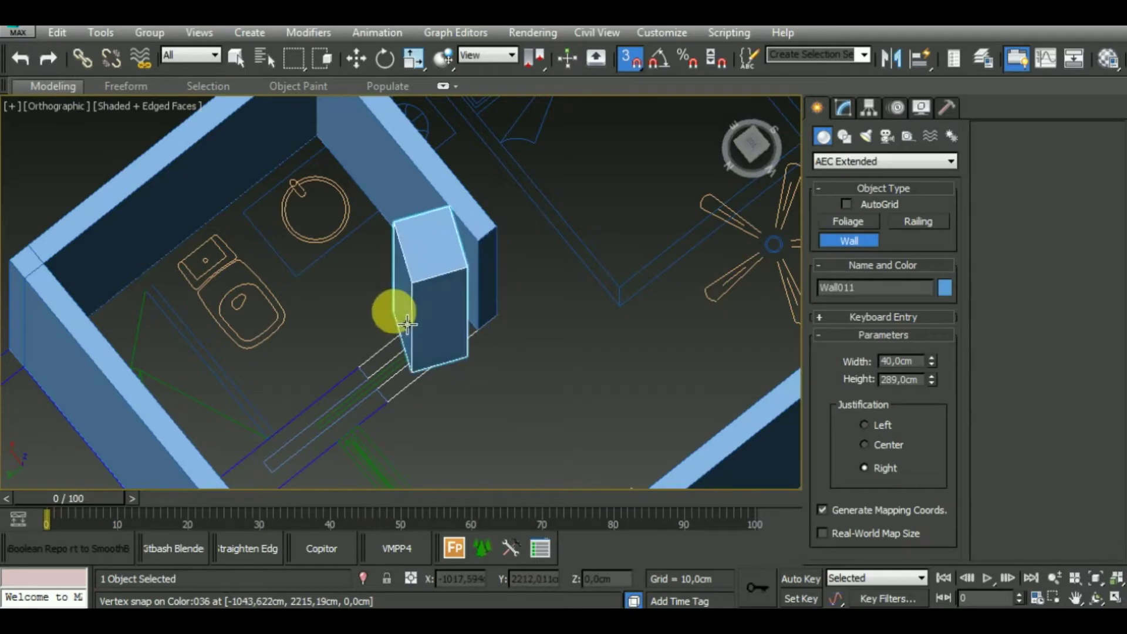
{"action": "right_click", "coordinate": [444, 341]}
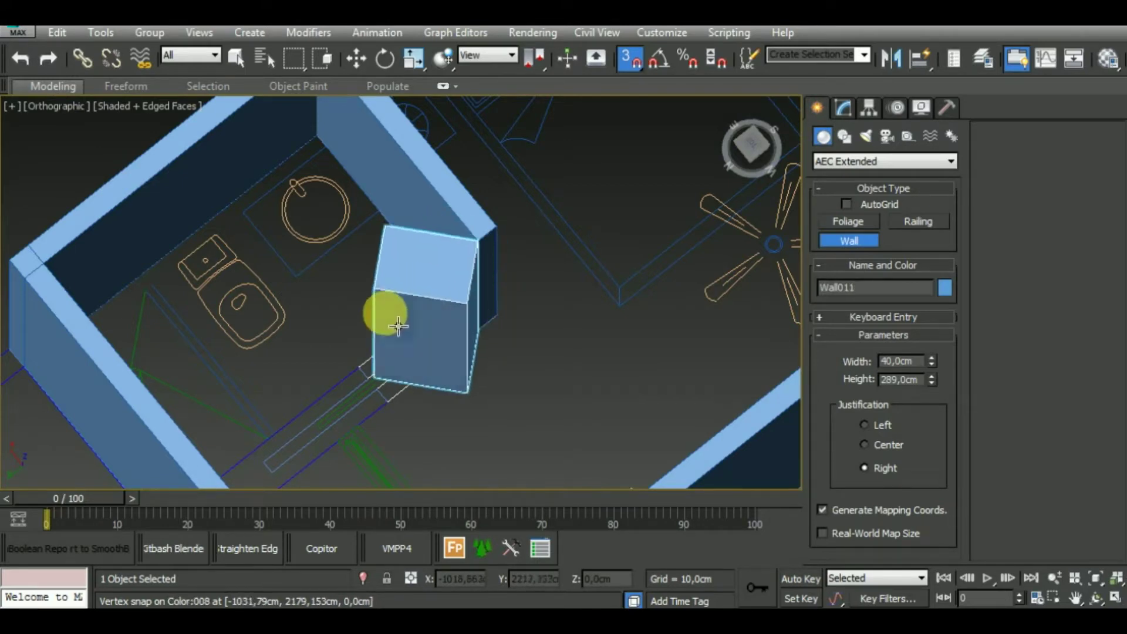
{"action": "right_click", "coordinate": [516, 323]}
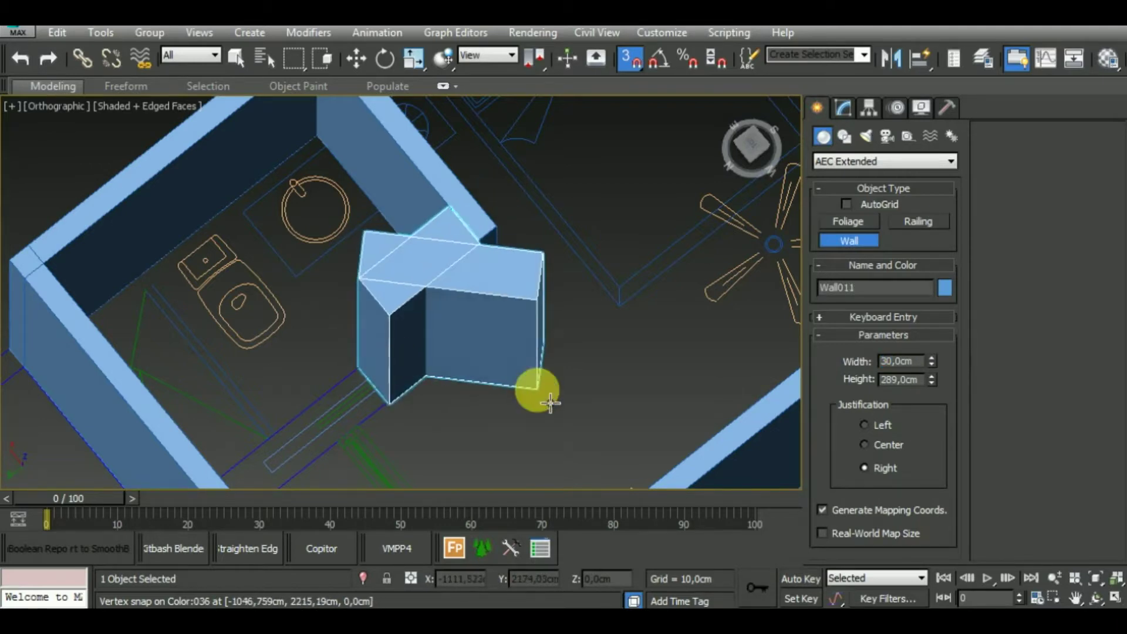
Step: Draw the 30 cm-wide Wall011 from the snapped bathroom partition corner
{"action": "middle_click_drag", "start_coordinate": [524, 396], "coordinate": [396, 399], "text": "alt"}
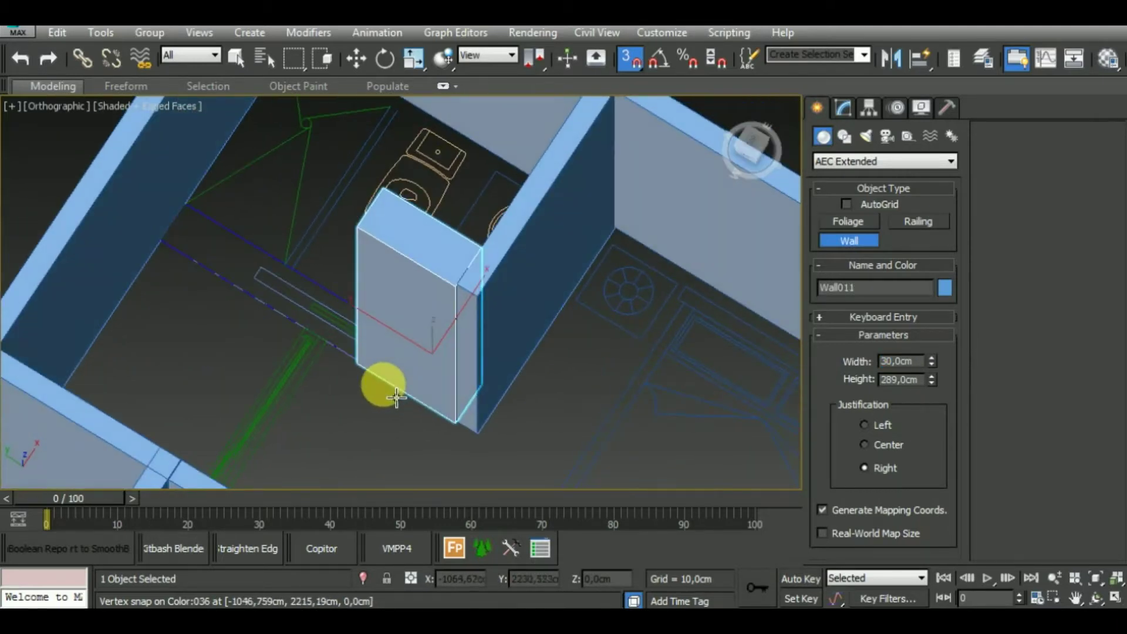
{"action": "scroll", "coordinate": [411, 372], "scroll_direction": "down", "scroll_amount": 3}
{"action": "scroll", "coordinate": [398, 391], "scroll_direction": "up", "scroll_amount": 4}
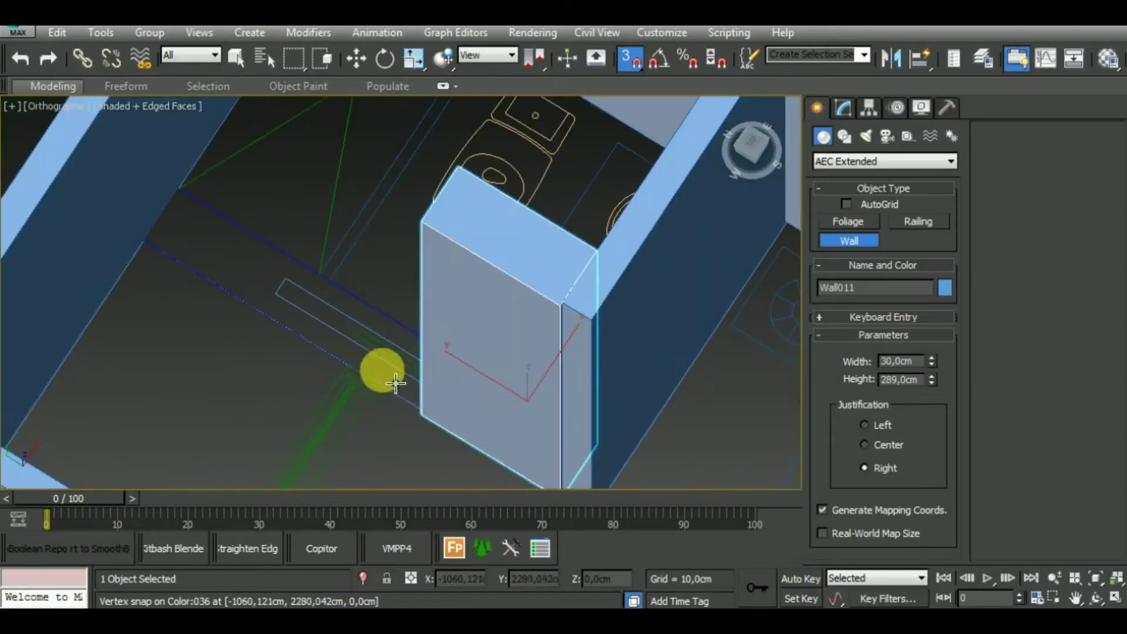
{"action": "right_click", "coordinate": [464, 447]}
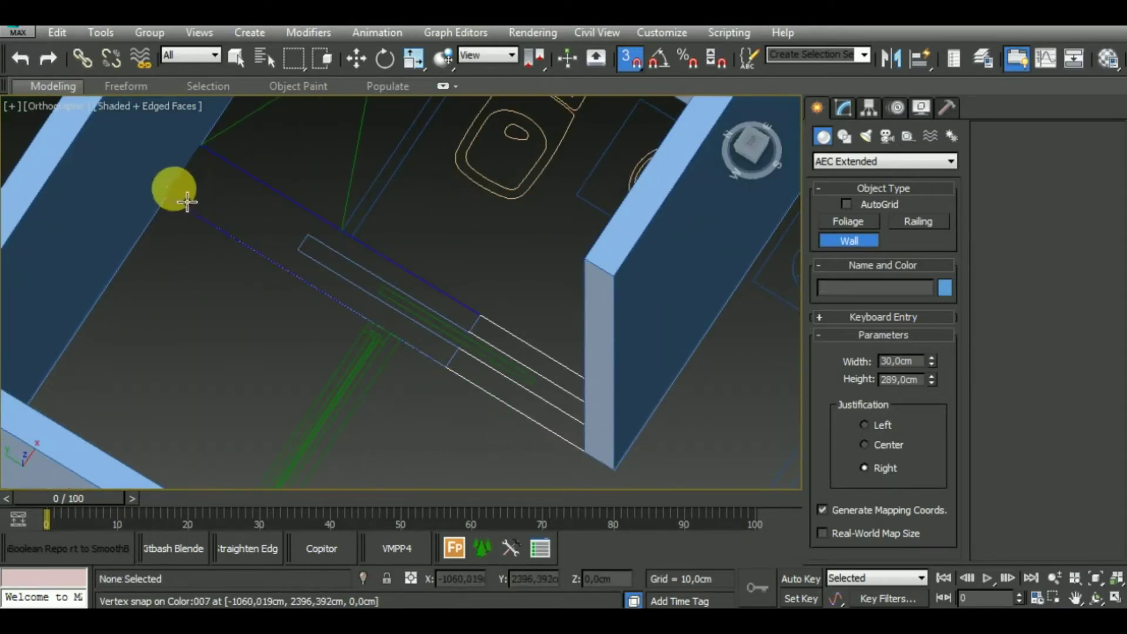
{"action": "left_click", "coordinate": [183, 204]}
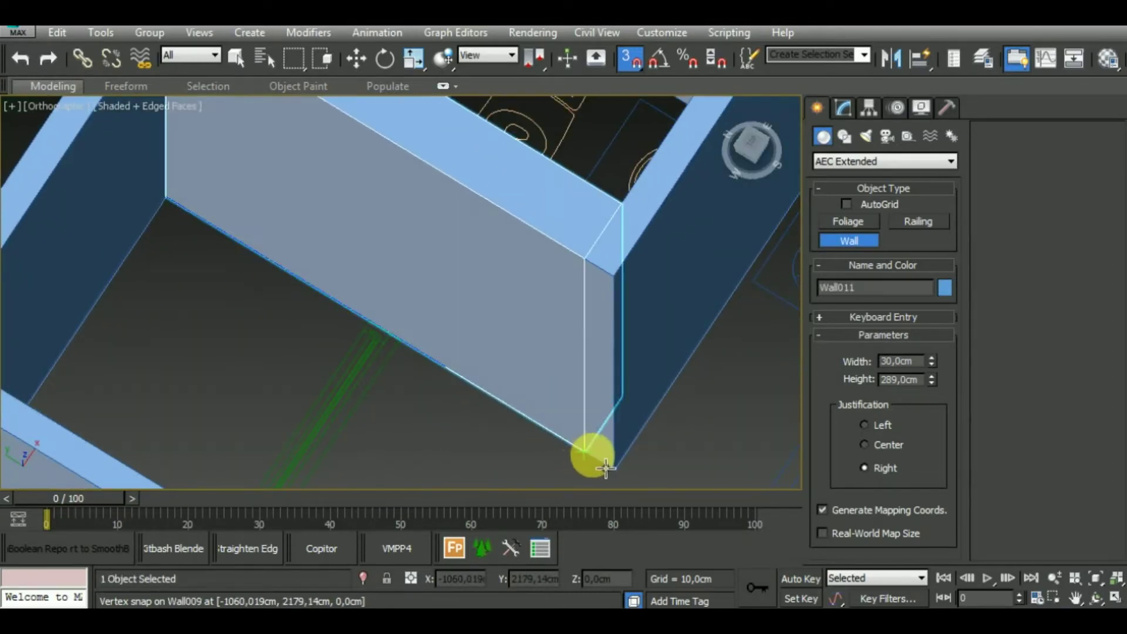
{"action": "left_click", "coordinate": [590, 454]}
Step: Pan, orbit and zoom over the floor plan to frame the bathrooms and dining area
{"action": "scroll", "coordinate": [634, 411], "scroll_direction": "down", "scroll_amount": 4}
{"action": "scroll", "coordinate": [640, 435], "scroll_direction": "down", "scroll_amount": 3}
{"action": "scroll", "coordinate": [587, 395], "scroll_direction": "down", "scroll_amount": 2}
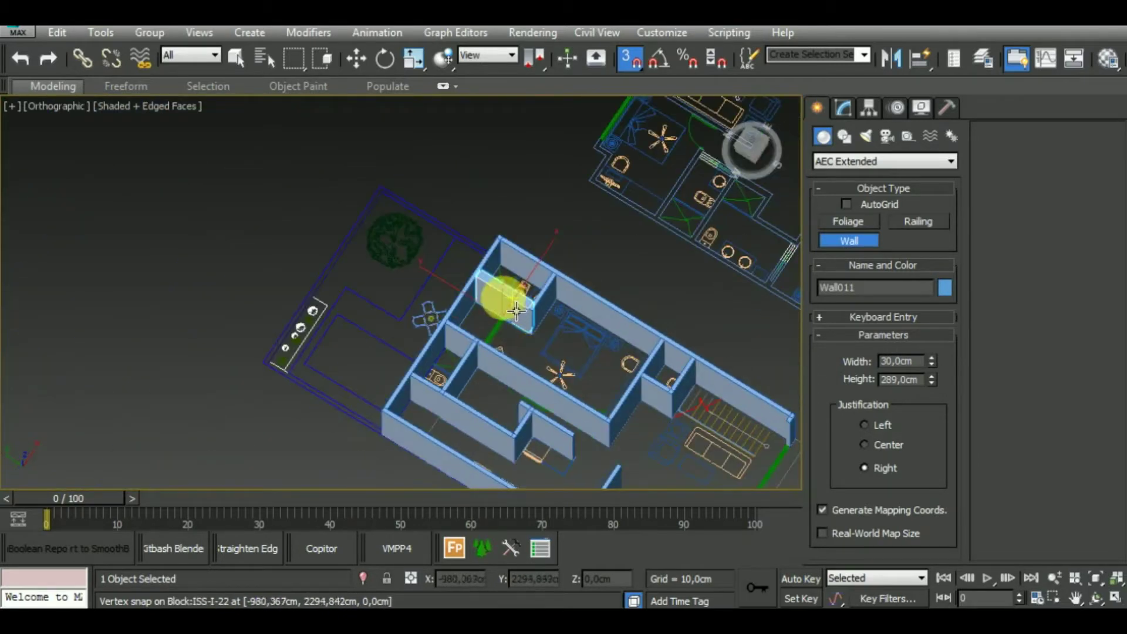
{"action": "scroll", "coordinate": [519, 342], "scroll_direction": "up", "scroll_amount": 2}
{"action": "scroll", "coordinate": [503, 335], "scroll_direction": "down", "scroll_amount": 1}
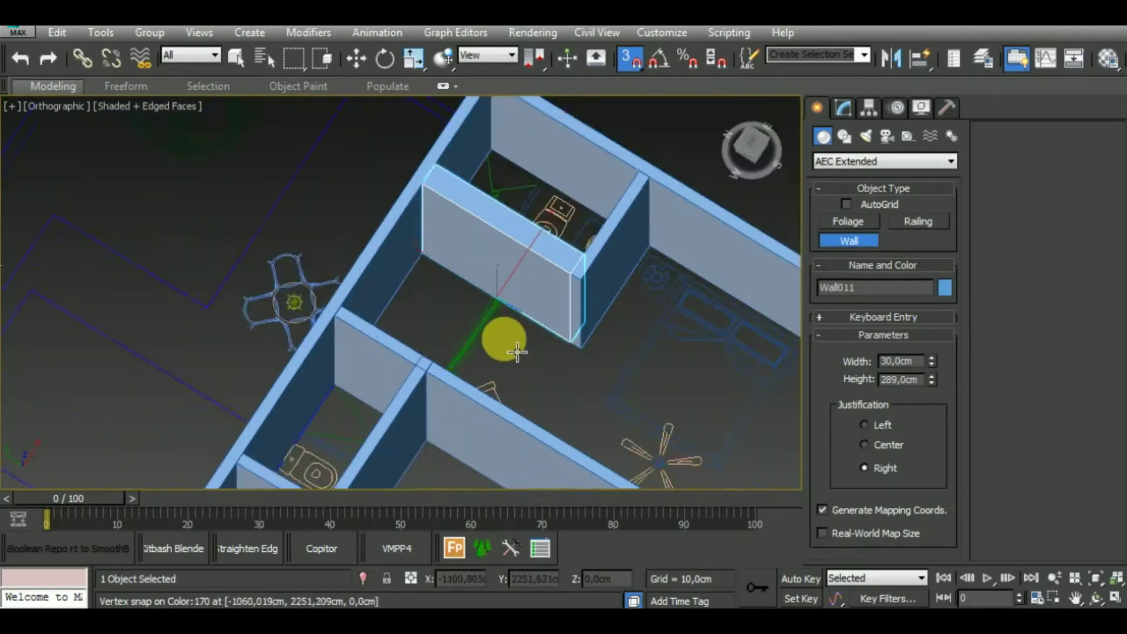
{"action": "scroll", "coordinate": [505, 337], "scroll_direction": "down", "scroll_amount": 2}
{"action": "scroll", "coordinate": [515, 350], "scroll_direction": "up", "scroll_amount": 2}
{"action": "mouse_move", "coordinate": [515, 350]}
{"action": "middle_mouse_down"}
{"action": "mouse_move", "coordinate": [572, 317]}
{"action": "mouse_move", "coordinate": [511, 244]}
{"action": "middle_mouse_up"}
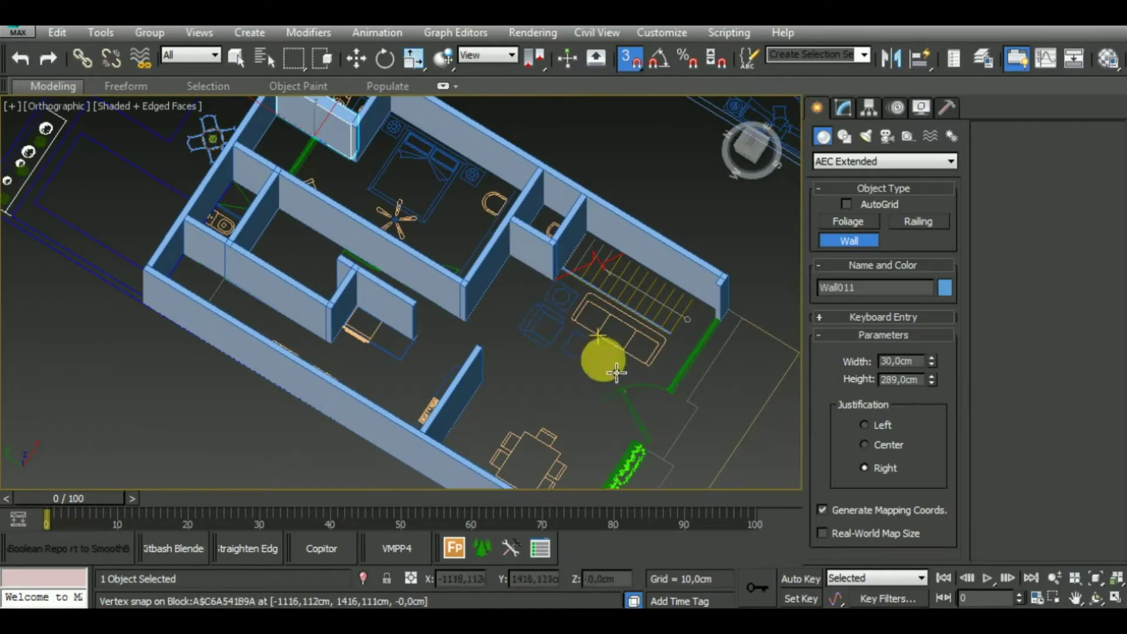
{"action": "mouse_move", "coordinate": [587, 391]}
{"action": "middle_mouse_down"}
{"action": "mouse_move", "coordinate": [562, 343]}
{"action": "mouse_move", "coordinate": [521, 348]}
{"action": "mouse_move", "coordinate": [504, 320]}
{"action": "middle_mouse_up"}
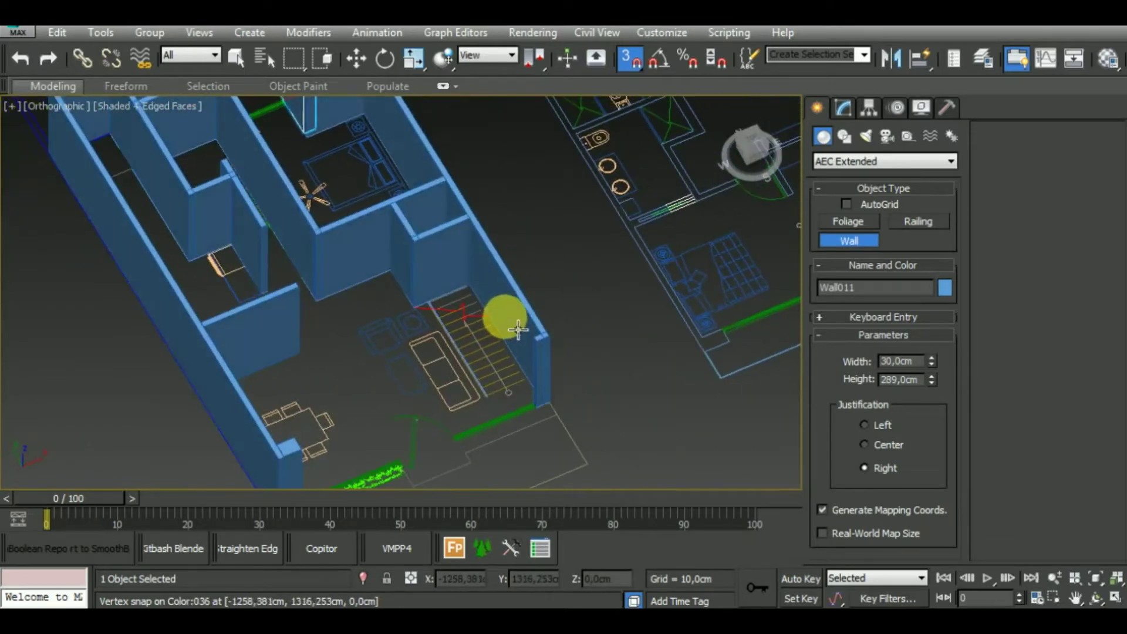
{"action": "mouse_move", "coordinate": [503, 428]}
{"action": "middle_mouse_down"}
{"action": "mouse_move", "coordinate": [559, 403]}
{"action": "mouse_move", "coordinate": [597, 367]}
{"action": "mouse_move", "coordinate": [630, 381]}
{"action": "mouse_move", "coordinate": [574, 390]}
{"action": "middle_mouse_up"}
{"action": "scroll", "coordinate": [552, 396], "scroll_direction": "up", "scroll_amount": 4}
{"action": "scroll", "coordinate": [583, 387], "scroll_direction": "down", "scroll_amount": 2}
{"action": "scroll", "coordinate": [629, 381], "scroll_direction": "down", "scroll_amount": 4}
{"action": "scroll", "coordinate": [529, 393], "scroll_direction": "up", "scroll_amount": 3}
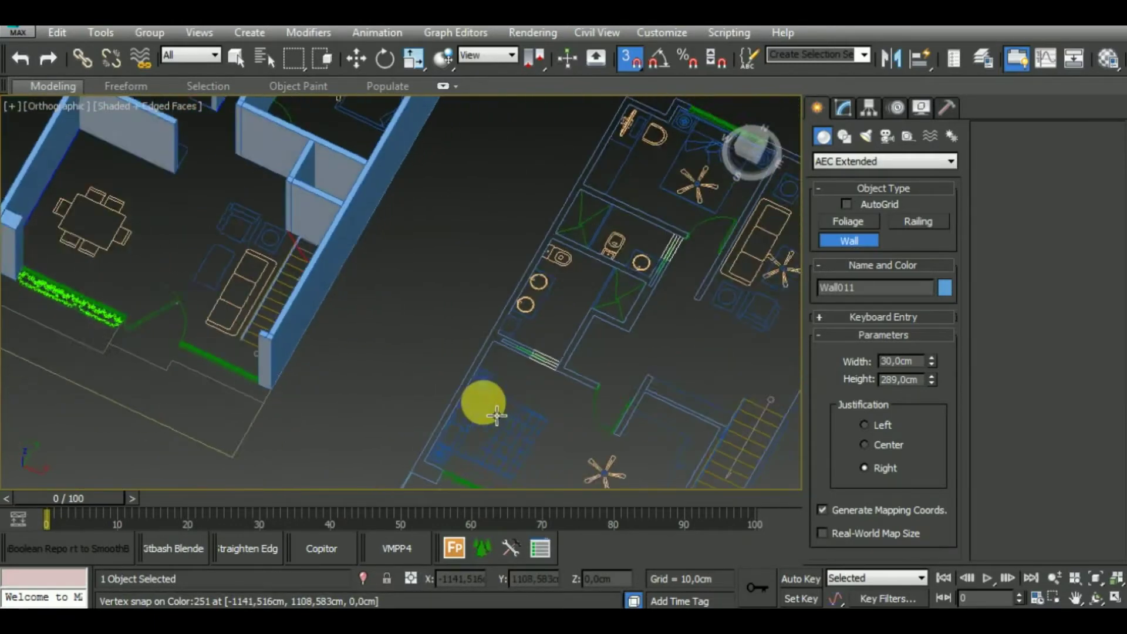
{"action": "mouse_move", "coordinate": [485, 397]}
{"action": "middle_mouse_down"}
{"action": "mouse_move", "coordinate": [99, 323]}
{"action": "mouse_move", "coordinate": [264, 360]}
{"action": "middle_mouse_up"}
{"action": "scroll", "coordinate": [262, 344], "scroll_direction": "up", "scroll_amount": 3}
{"action": "scroll", "coordinate": [259, 327], "scroll_direction": "up", "scroll_amount": 3}
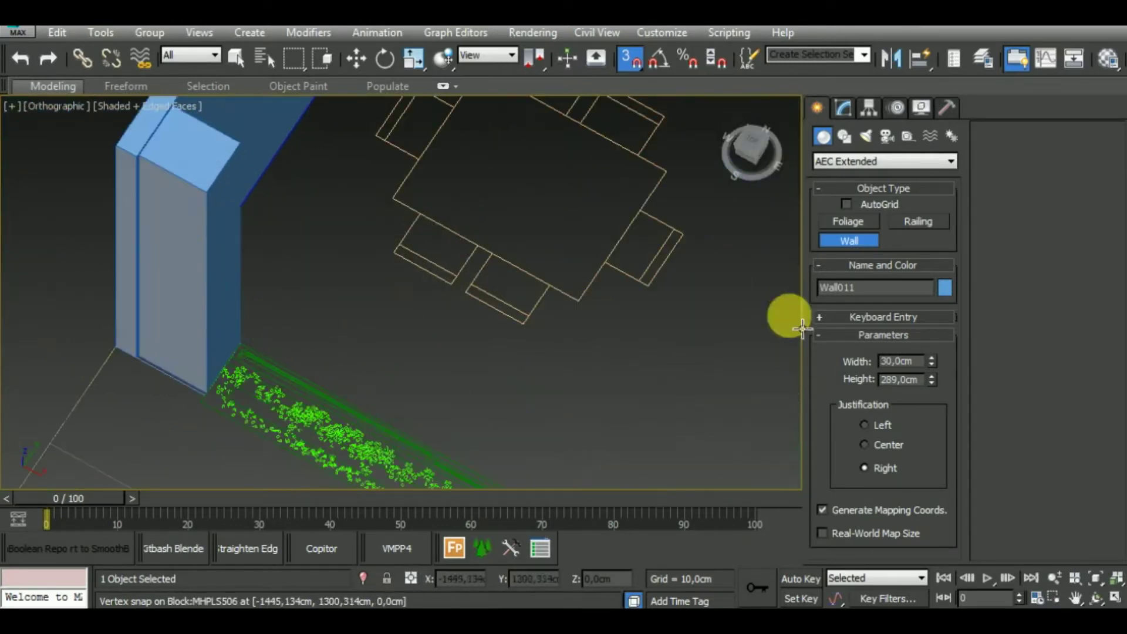
{"action": "scroll", "coordinate": [384, 353], "scroll_direction": "down", "scroll_amount": 2}
{"action": "scroll", "coordinate": [460, 347], "scroll_direction": "down", "scroll_amount": 3}
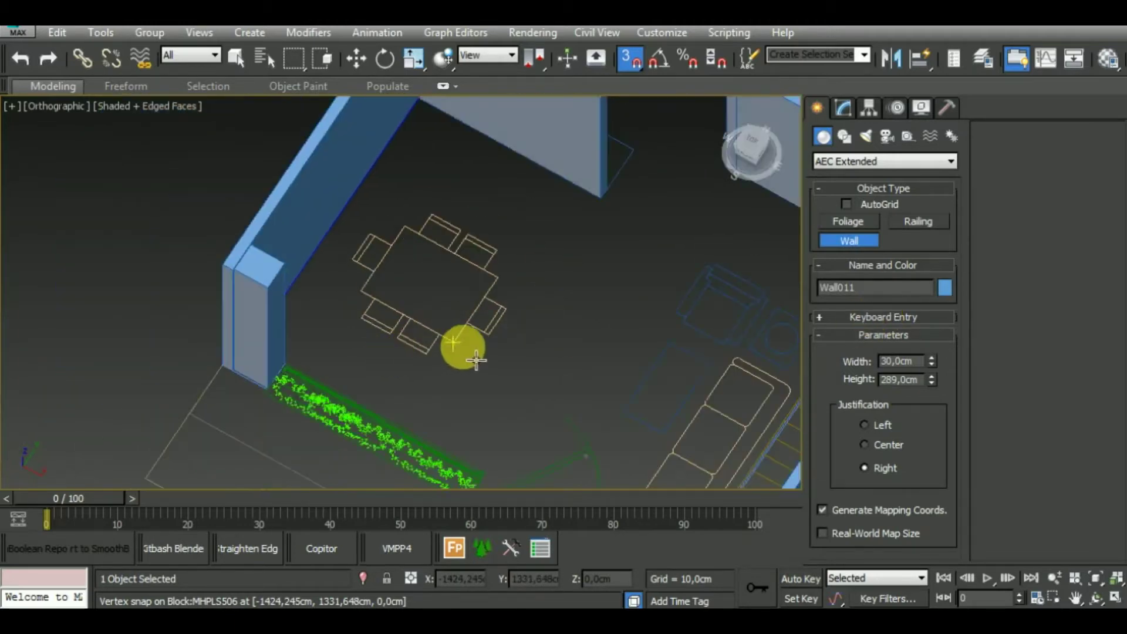
{"action": "mouse_move", "coordinate": [460, 347]}
{"action": "middle_mouse_down"}
{"action": "mouse_move", "coordinate": [505, 300]}
{"action": "mouse_move", "coordinate": [447, 314]}
{"action": "middle_mouse_up"}
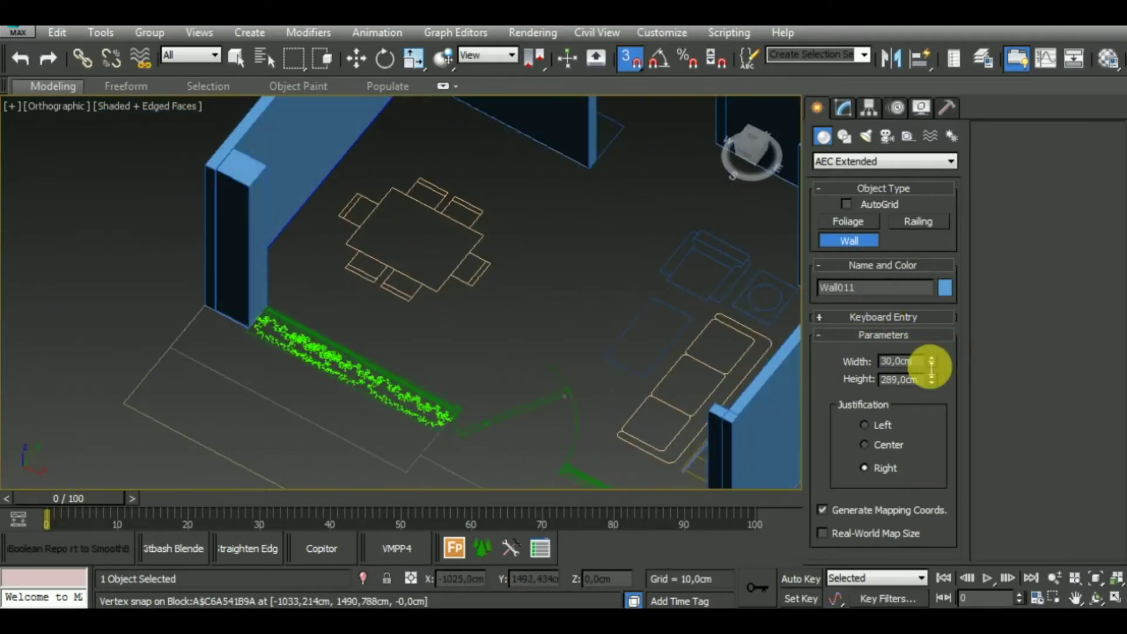
Step: Check the wall width and try a wall from the planter corner, cancelling the preview
{"action": "left_click", "coordinate": [931, 366]}
{"action": "type", "text": "15"}
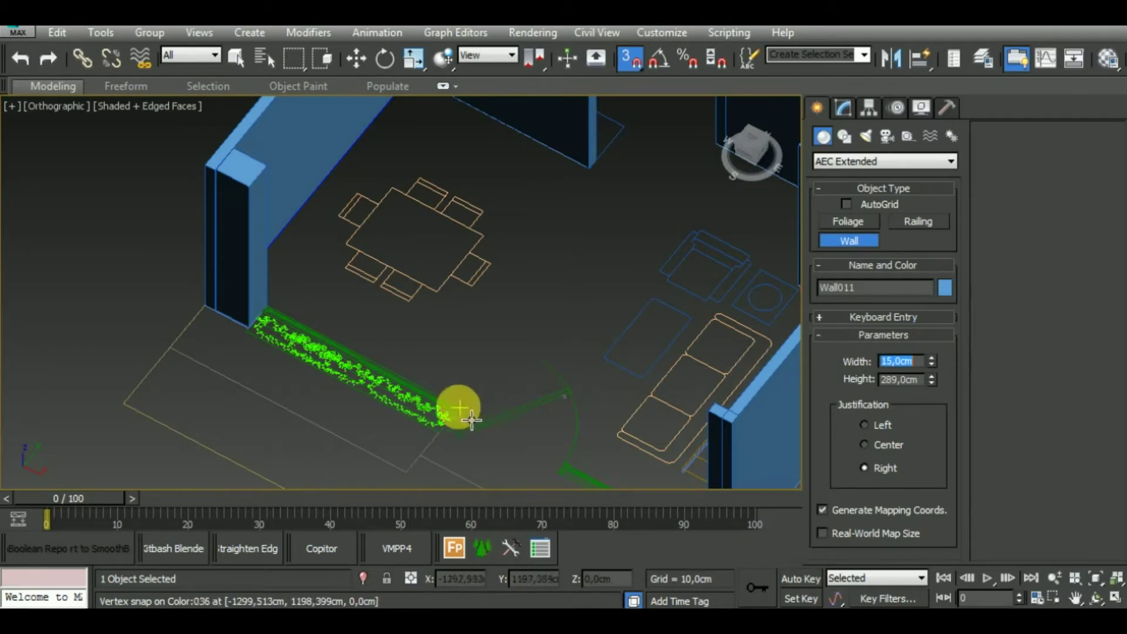
{"action": "scroll", "coordinate": [455, 410], "scroll_direction": "up", "scroll_amount": 2}
{"action": "scroll", "coordinate": [268, 277], "scroll_direction": "up", "scroll_amount": 2}
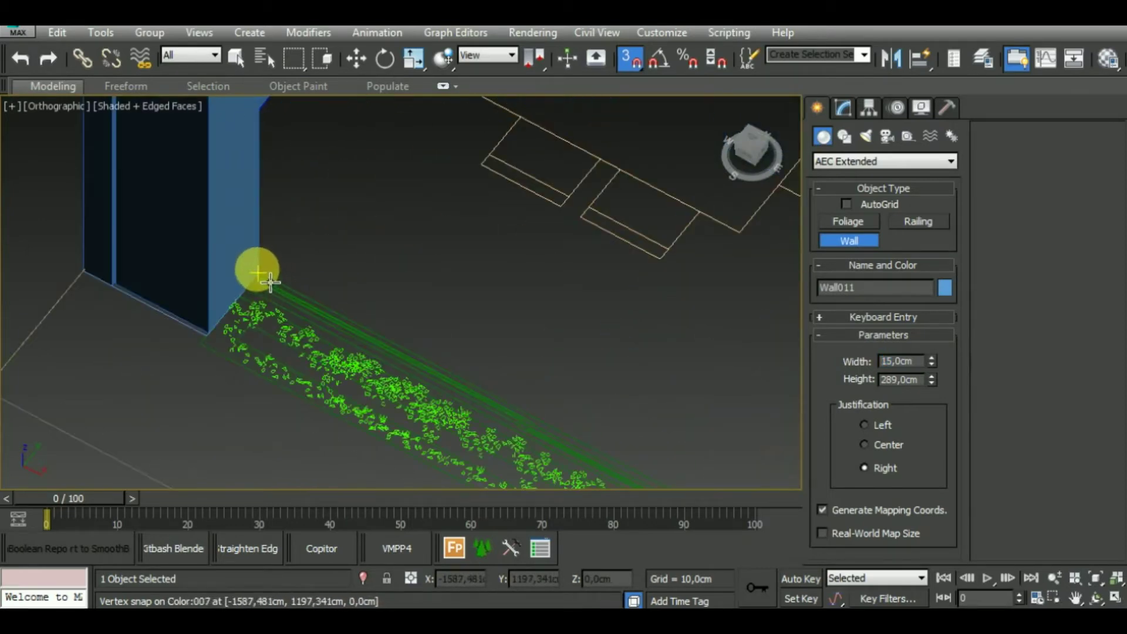
{"action": "left_click", "coordinate": [271, 286]}
{"action": "right_click", "coordinate": [387, 361]}
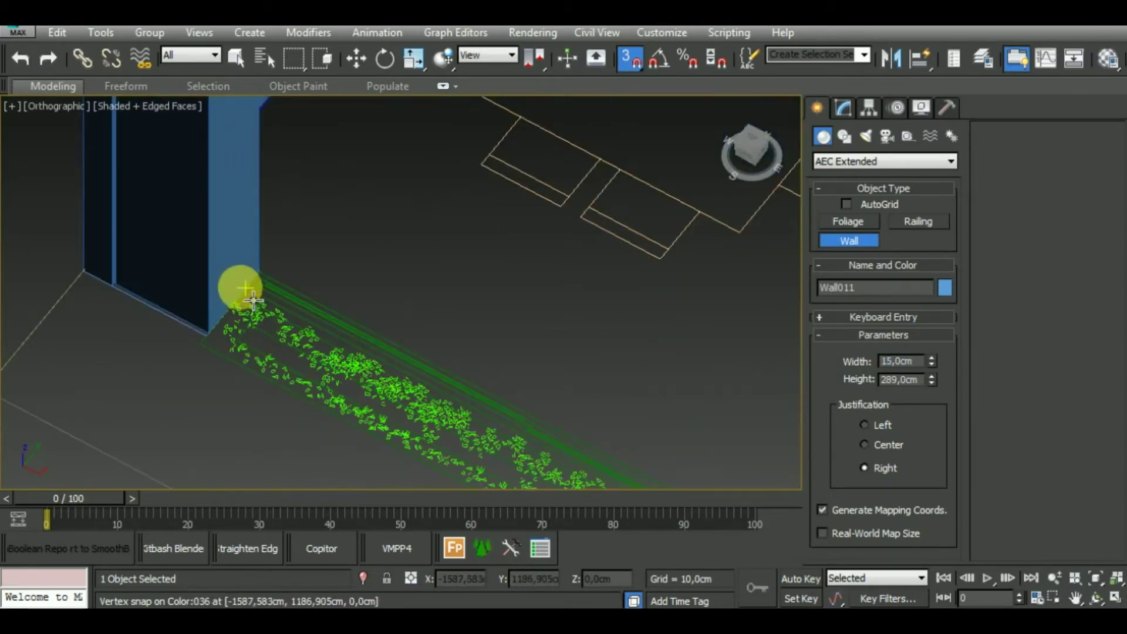
Step: Draw the 15 cm wide, 289 cm high front wall from the snapped planter corner
{"action": "mouse_move", "coordinate": [304, 319]}
{"action": "middle_mouse_down"}
{"action": "mouse_move", "coordinate": [566, 415]}
{"action": "mouse_move", "coordinate": [226, 213]}
{"action": "mouse_move", "coordinate": [541, 408]}
{"action": "mouse_move", "coordinate": [97, 203]}
{"action": "mouse_move", "coordinate": [554, 447]}
{"action": "middle_mouse_up"}
{"action": "scroll", "coordinate": [478, 403], "scroll_direction": "down", "scroll_amount": 2}
{"action": "scroll", "coordinate": [478, 415], "scroll_direction": "down", "scroll_amount": 2}
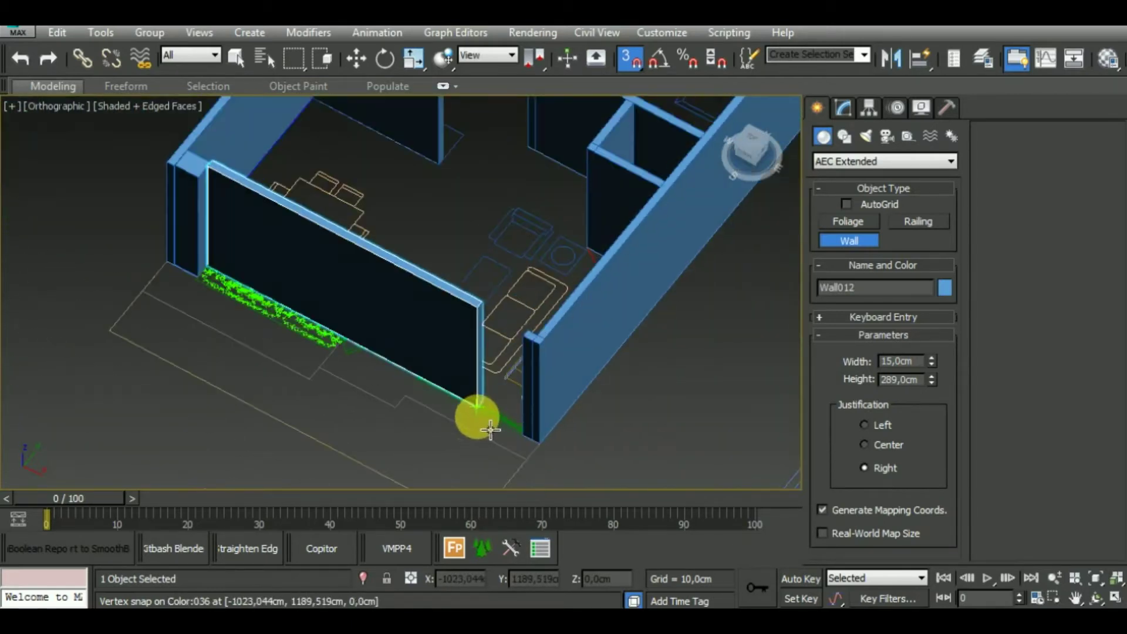
{"action": "scroll", "coordinate": [542, 451], "scroll_direction": "up", "scroll_amount": 4}
{"action": "left_click", "coordinate": [542, 450]}
{"action": "scroll", "coordinate": [542, 451], "scroll_direction": "up", "scroll_amount": 2}
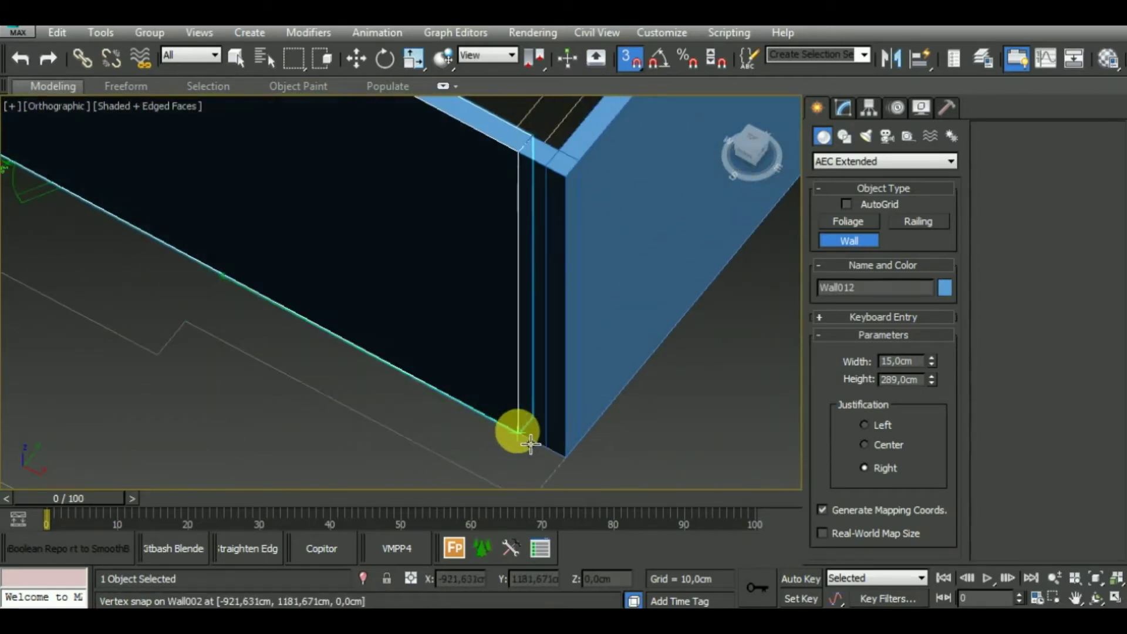
{"action": "scroll", "coordinate": [657, 484], "scroll_direction": "down", "scroll_amount": 2}
{"action": "scroll", "coordinate": [646, 460], "scroll_direction": "down", "scroll_amount": 2}
{"action": "middle_click_drag", "start_coordinate": [642, 453], "coordinate": [443, 504]}
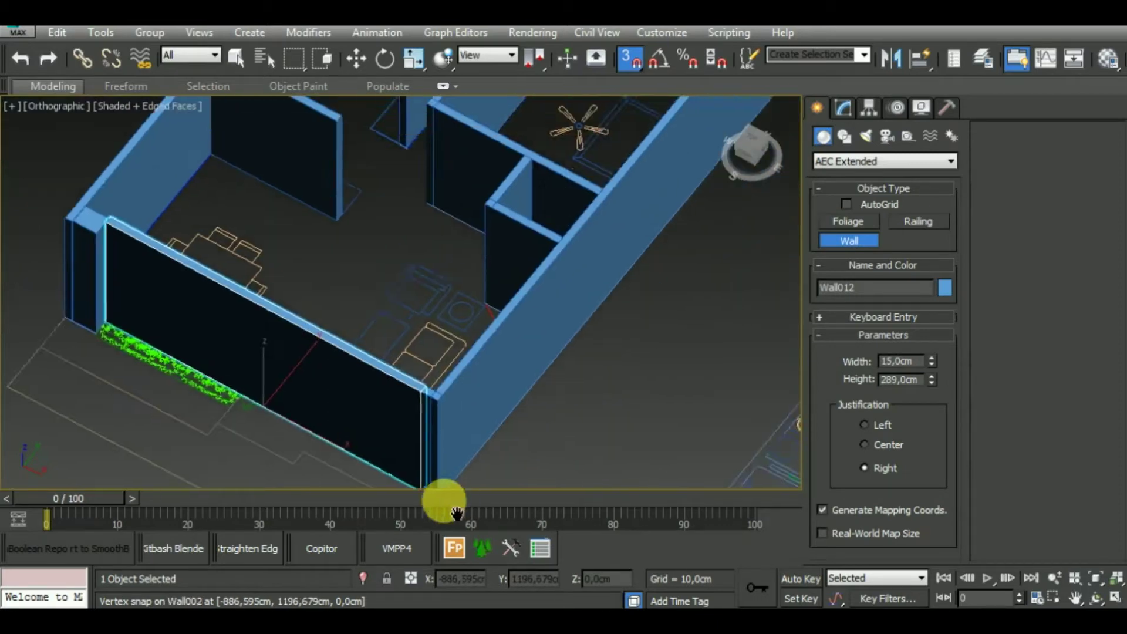
{"action": "scroll", "coordinate": [445, 494], "scroll_direction": "down", "scroll_amount": 2}
{"action": "middle_click_drag", "start_coordinate": [534, 441], "coordinate": [554, 452]}
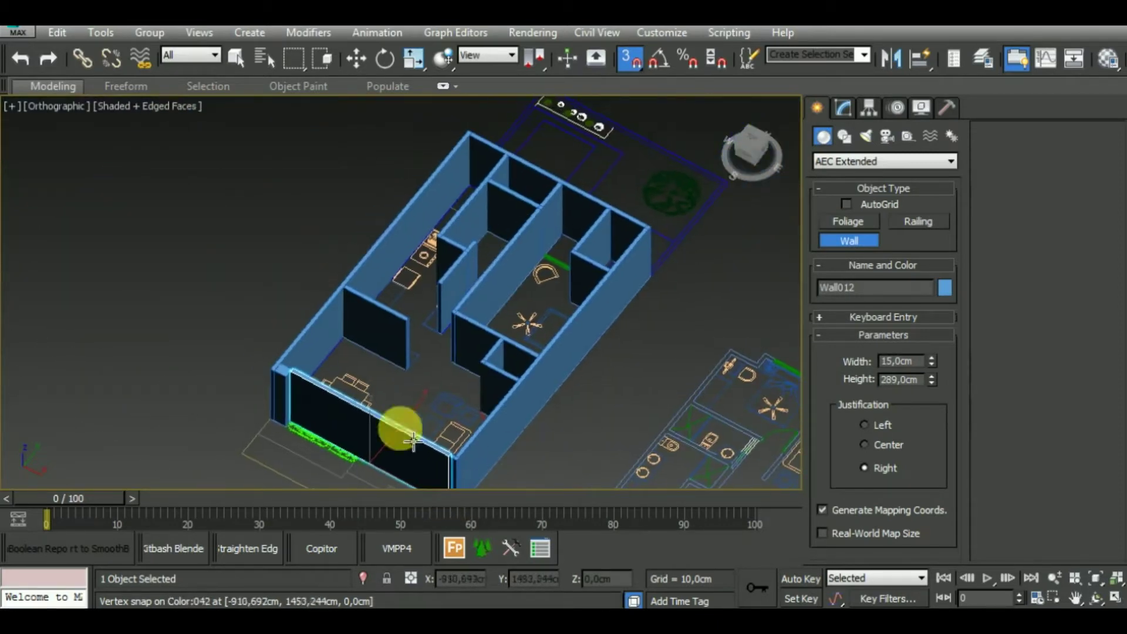
{"action": "scroll", "coordinate": [315, 390], "scroll_direction": "up", "scroll_amount": 4}
{"action": "scroll", "coordinate": [317, 387], "scroll_direction": "up", "scroll_amount": 1}
{"action": "scroll", "coordinate": [322, 380], "scroll_direction": "down", "scroll_amount": 2}
{"action": "scroll", "coordinate": [325, 367], "scroll_direction": "down", "scroll_amount": 3}
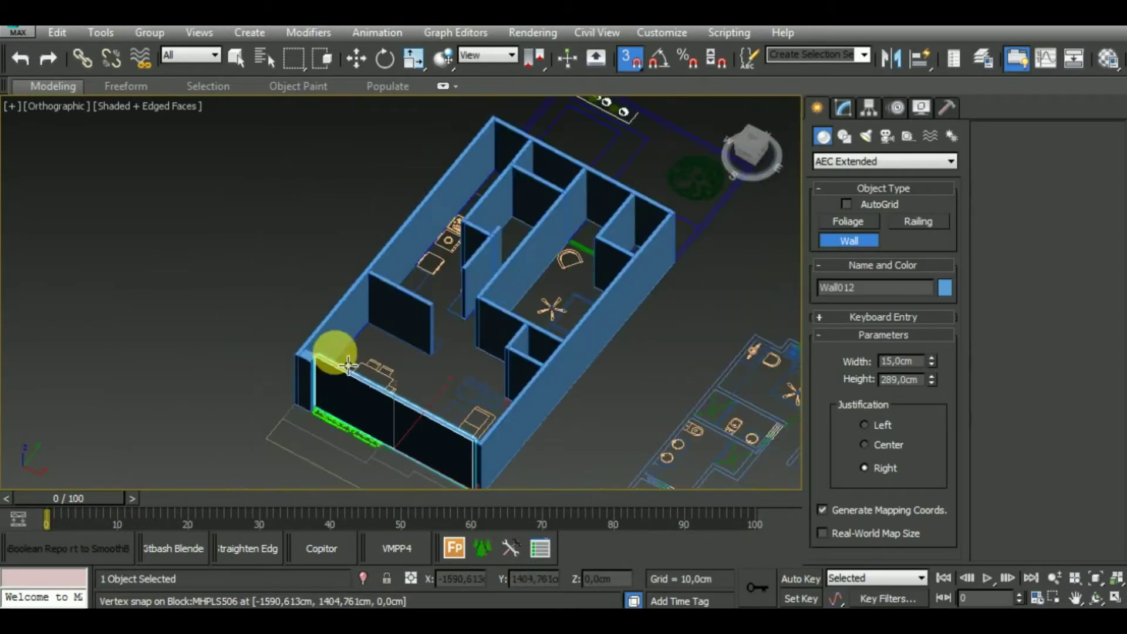
{"action": "mouse_move", "coordinate": [593, 414]}
{"action": "middle_mouse_down", "text": "alt"}
{"action": "mouse_move", "coordinate": [672, 365]}
{"action": "mouse_move", "coordinate": [675, 391]}
{"action": "mouse_move", "coordinate": [734, 411]}
{"action": "mouse_move", "coordinate": [694, 393]}
{"action": "mouse_move", "coordinate": [661, 421]}
{"action": "middle_mouse_up", "text": "alt"}
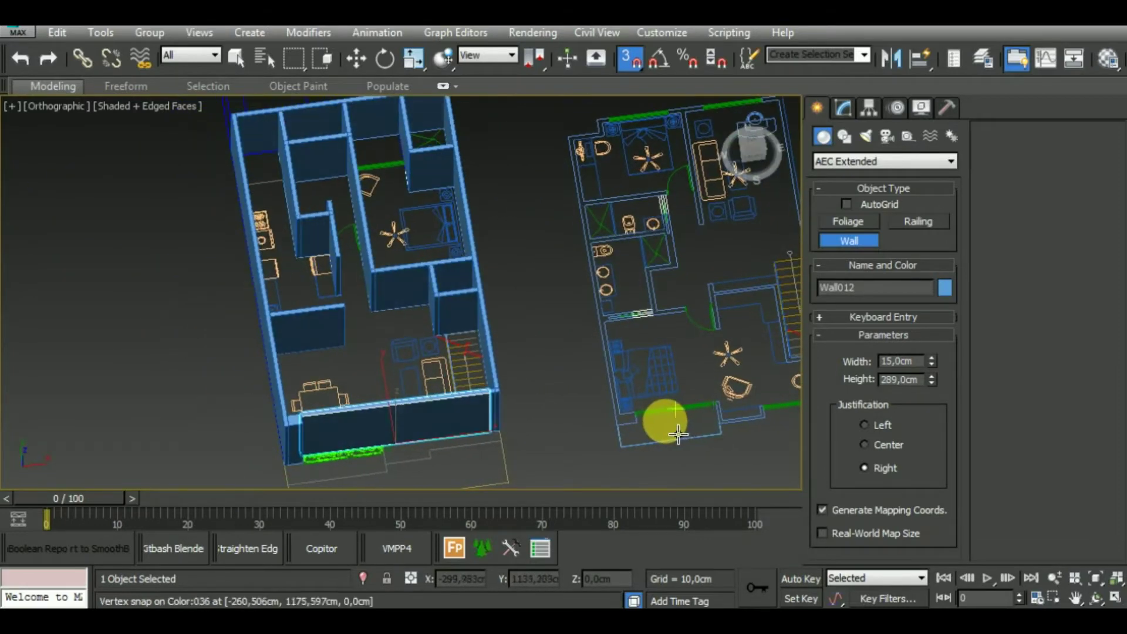
Step: Exit wall creation, box-select all twelve walls and assign them grey Material #22
{"action": "key", "text": "w"}
{"action": "mouse_move", "coordinate": [550, 358]}
{"action": "middle_mouse_down", "text": "alt"}
{"action": "mouse_move", "coordinate": [555, 381]}
{"action": "mouse_move", "coordinate": [546, 276]}
{"action": "middle_mouse_up", "text": "alt"}
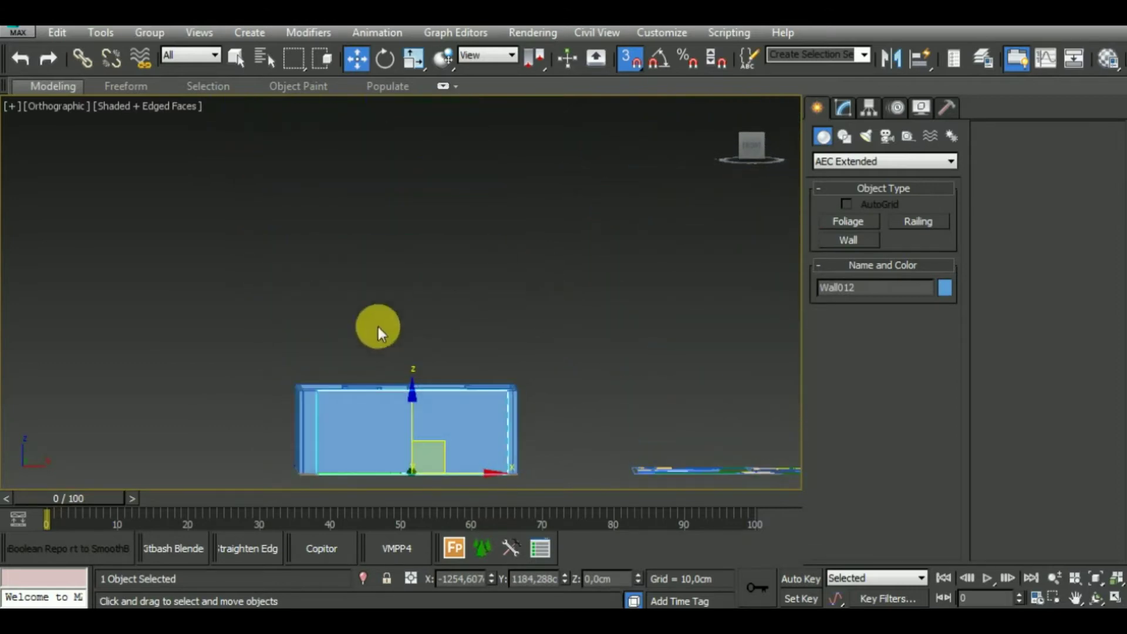
{"action": "mouse_move", "coordinate": [226, 337]}
{"action": "left_mouse_down"}
{"action": "mouse_move", "coordinate": [554, 453]}
{"action": "mouse_move", "coordinate": [592, 436]}
{"action": "left_mouse_up"}
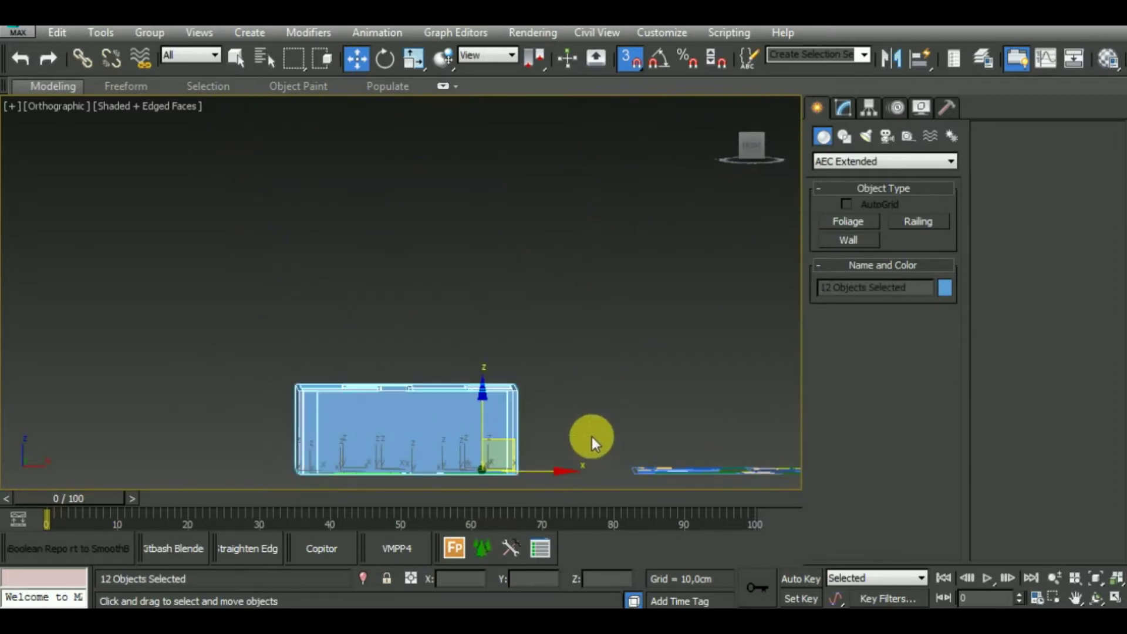
{"action": "key", "text": "m"}
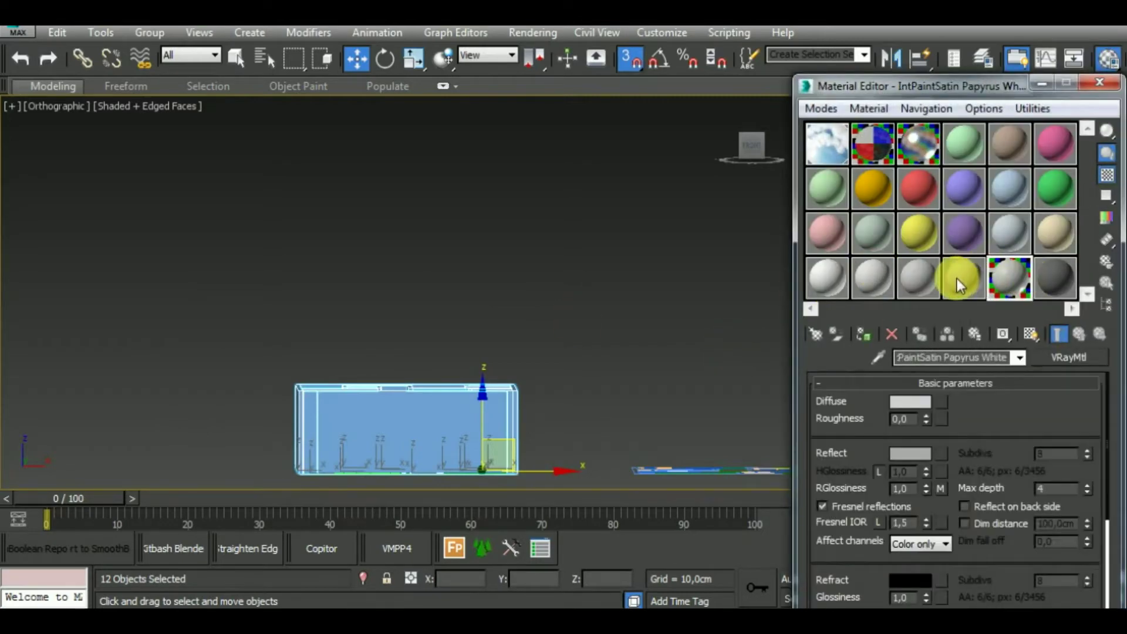
{"action": "left_click", "coordinate": [957, 279]}
{"action": "left_click", "coordinate": [865, 334]}
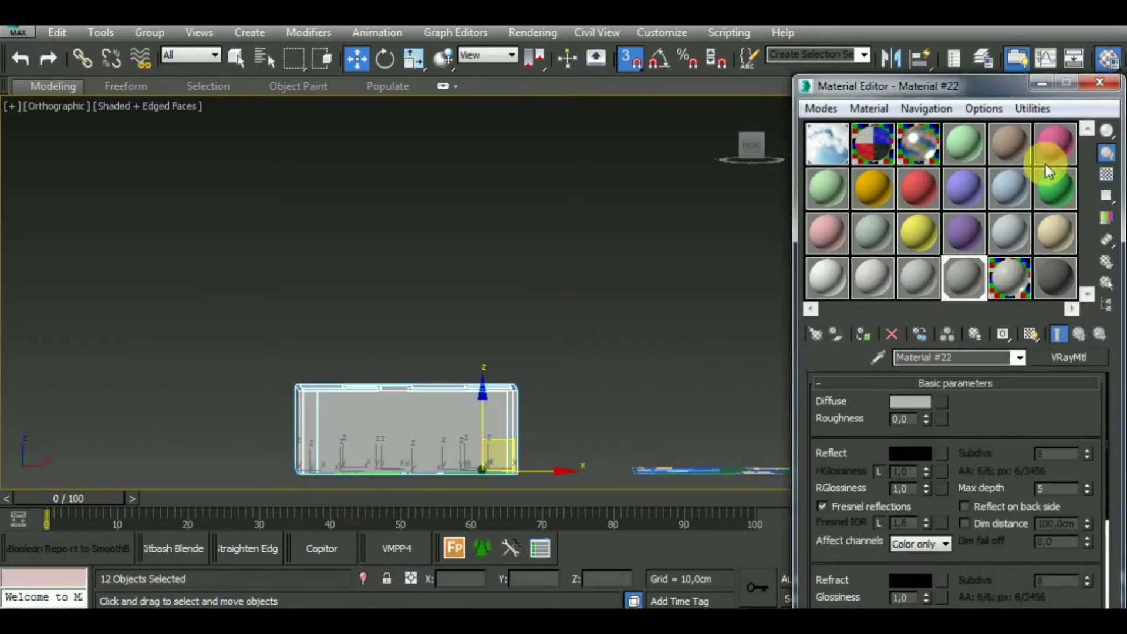
{"action": "left_click", "coordinate": [1102, 84]}
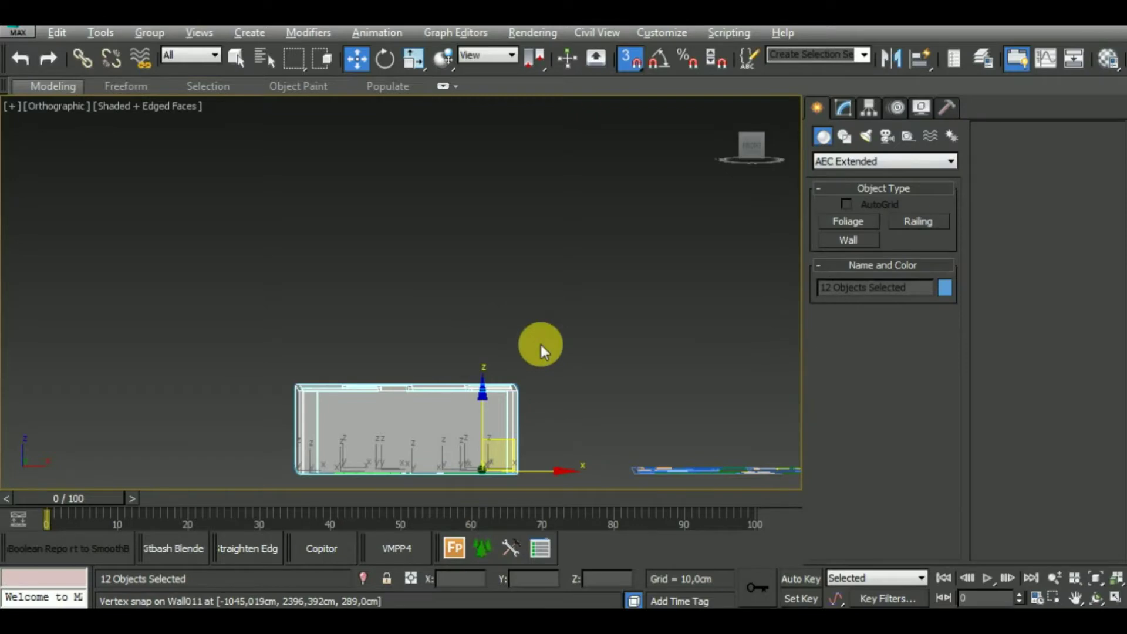
Step: Pan along the front wall and briefly view the walls' modifier list
{"action": "mouse_move", "coordinate": [498, 311]}
{"action": "middle_mouse_down", "text": "alt"}
{"action": "mouse_move", "coordinate": [564, 411]}
{"action": "mouse_move", "coordinate": [503, 314]}
{"action": "middle_mouse_up", "text": "alt"}
{"action": "scroll", "coordinate": [448, 445], "scroll_direction": "up", "scroll_amount": 4}
{"action": "scroll", "coordinate": [541, 435], "scroll_direction": "up", "scroll_amount": 4}
{"action": "middle_click_drag", "start_coordinate": [541, 434], "coordinate": [432, 438]}
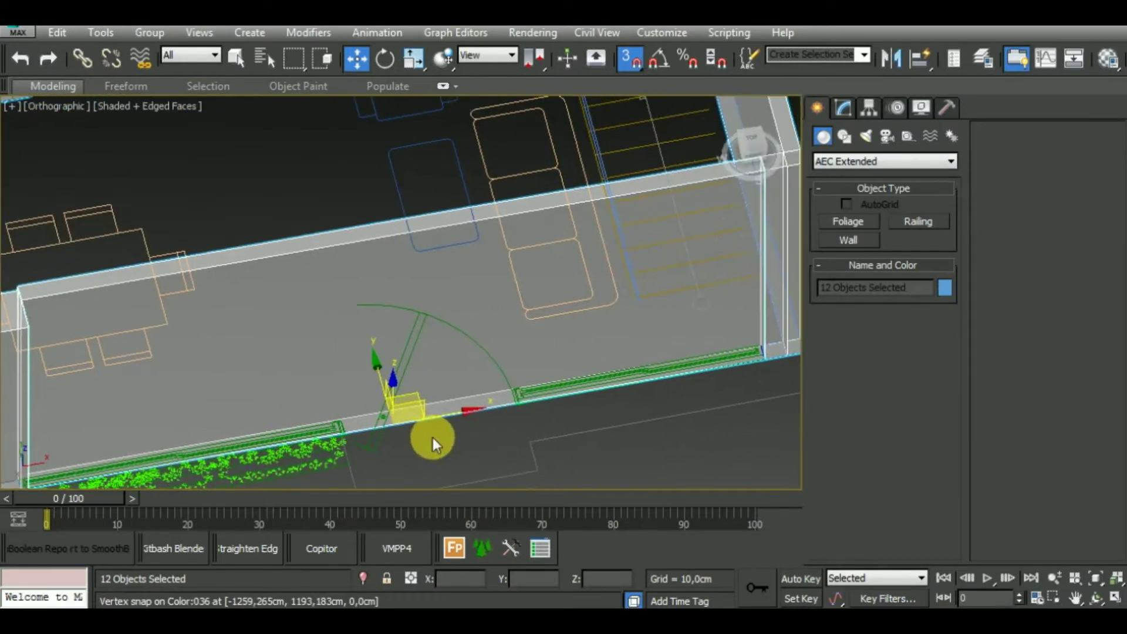
{"action": "left_click", "coordinate": [851, 112]}
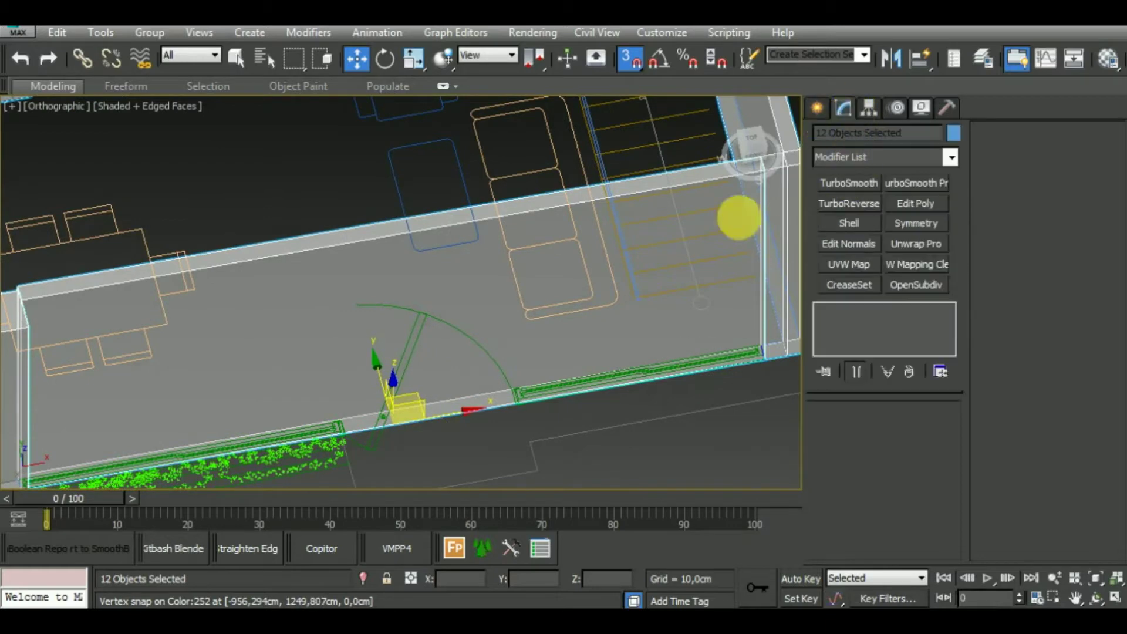
{"action": "middle_click_drag", "start_coordinate": [523, 486], "coordinate": [566, 459]}
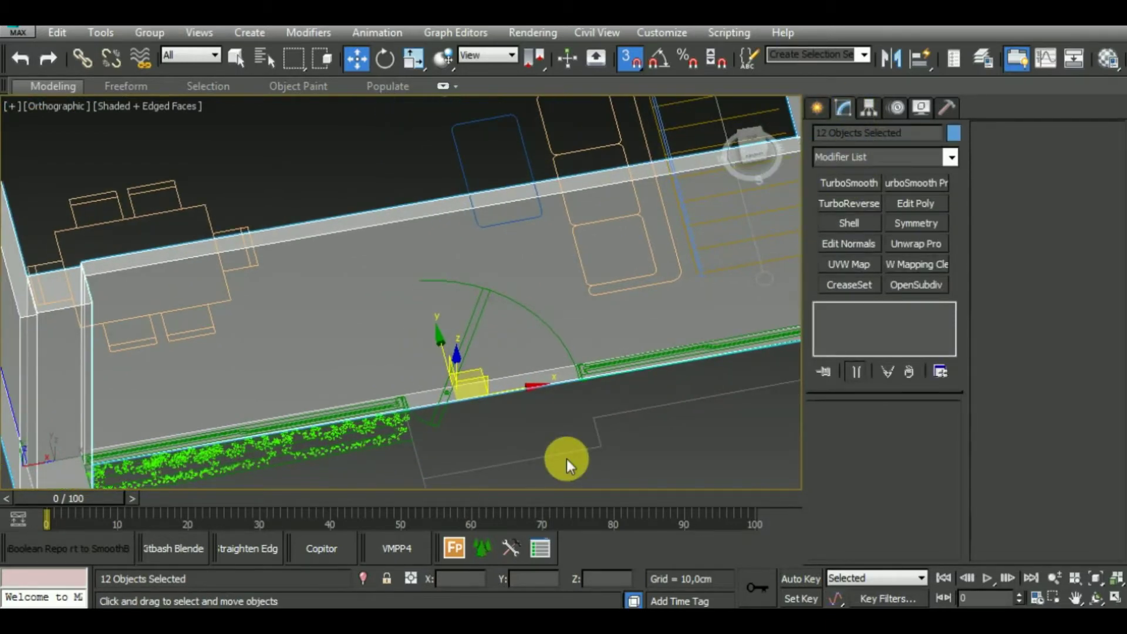
{"action": "left_click", "coordinate": [818, 108]}
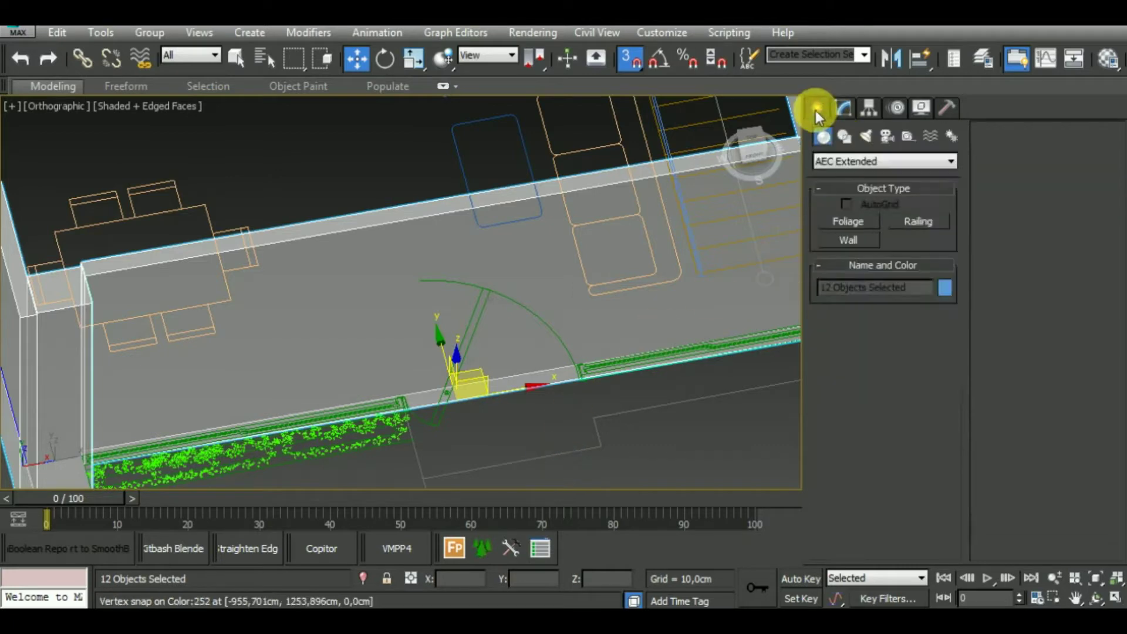
Step: Draw a pivot door about 153 cm wide across the front opening, setting depth and frame
{"action": "left_click", "coordinate": [868, 165]}
{"action": "left_click", "coordinate": [854, 246]}
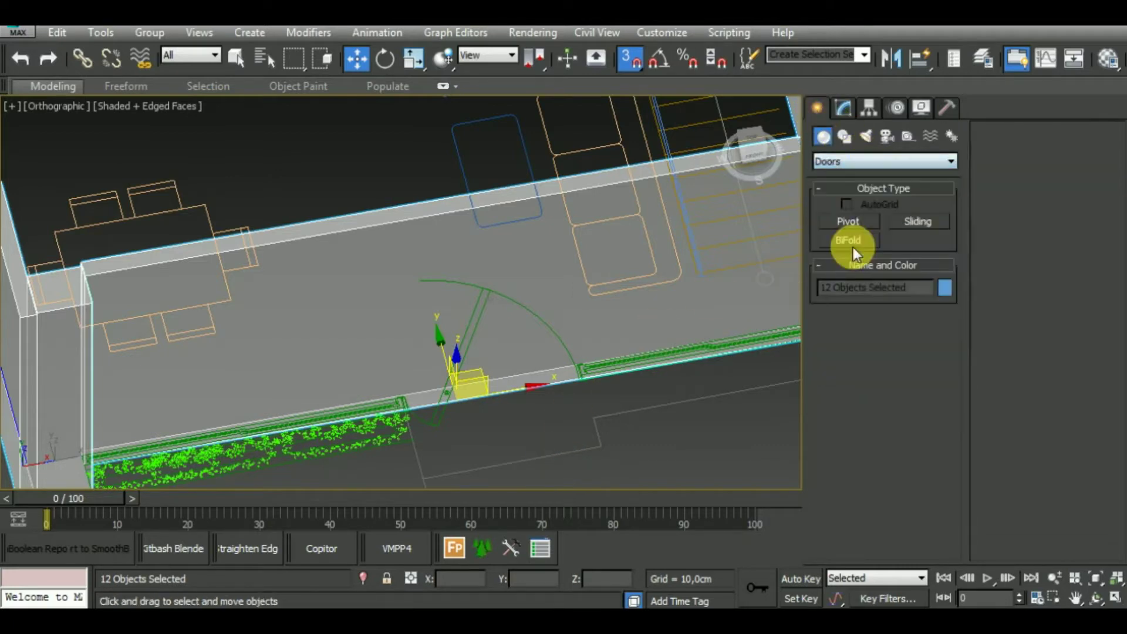
{"action": "left_click", "coordinate": [855, 221]}
{"action": "middle_click_drag", "start_coordinate": [529, 389], "coordinate": [505, 422]}
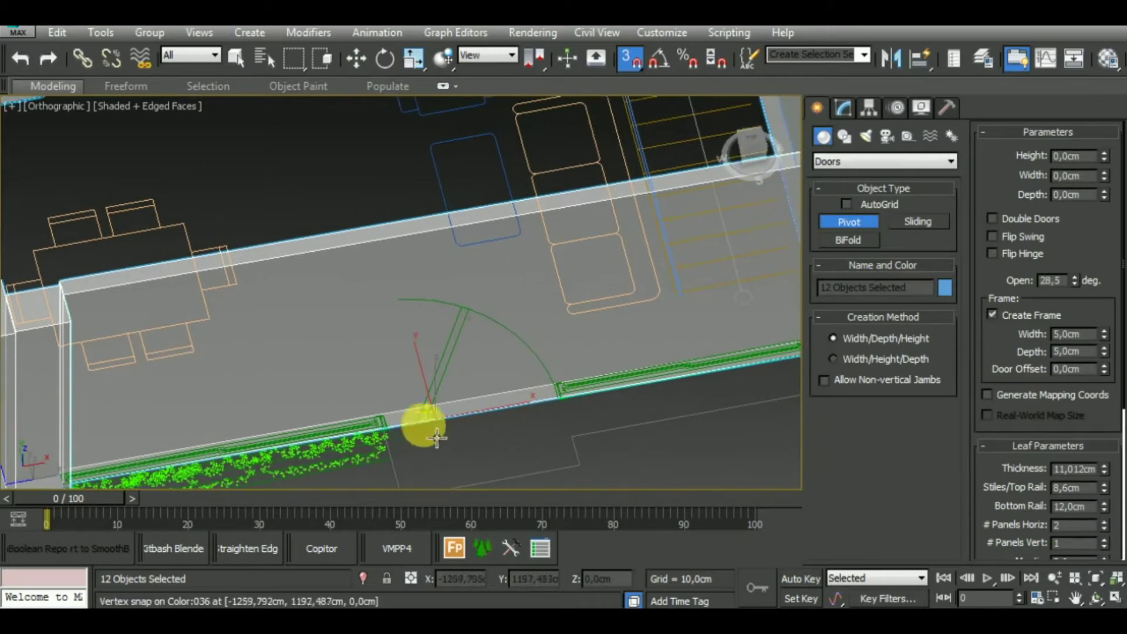
{"action": "scroll", "coordinate": [437, 437], "scroll_direction": "up", "scroll_amount": 3}
{"action": "mouse_move", "coordinate": [366, 423]}
{"action": "left_mouse_down"}
{"action": "mouse_move", "coordinate": [713, 367]}
{"action": "mouse_move", "coordinate": [713, 378]}
{"action": "left_mouse_up"}
{"action": "left_click", "coordinate": [712, 378]}
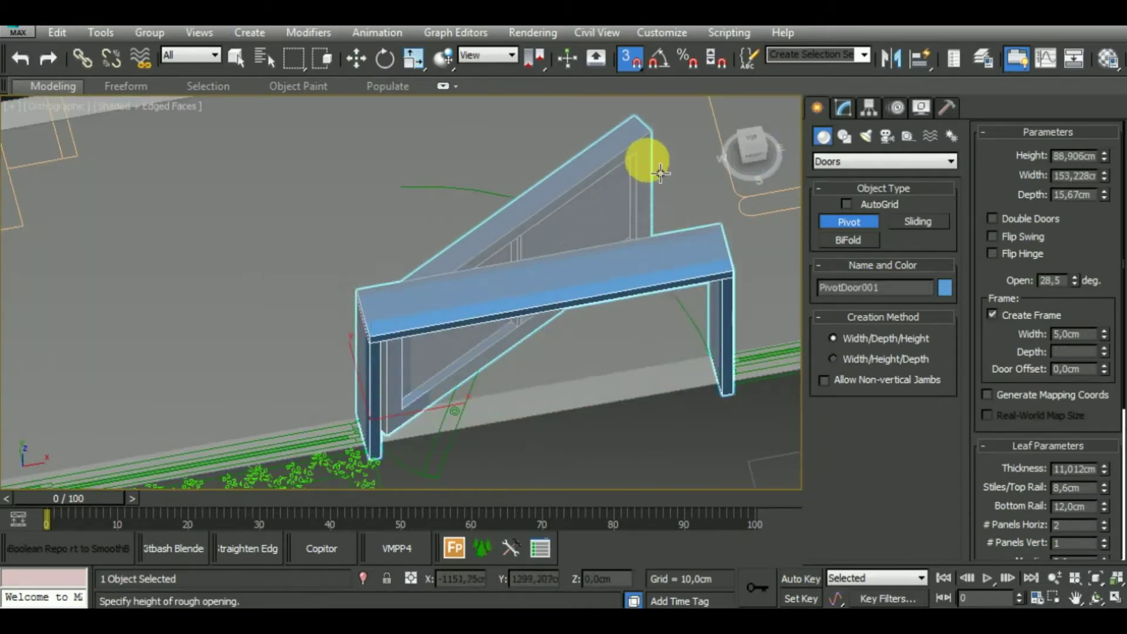
{"action": "left_click", "coordinate": [660, 102]}
{"action": "scroll", "coordinate": [674, 307], "scroll_direction": "down", "scroll_amount": 3}
{"action": "scroll", "coordinate": [536, 402], "scroll_direction": "down", "scroll_amount": 3}
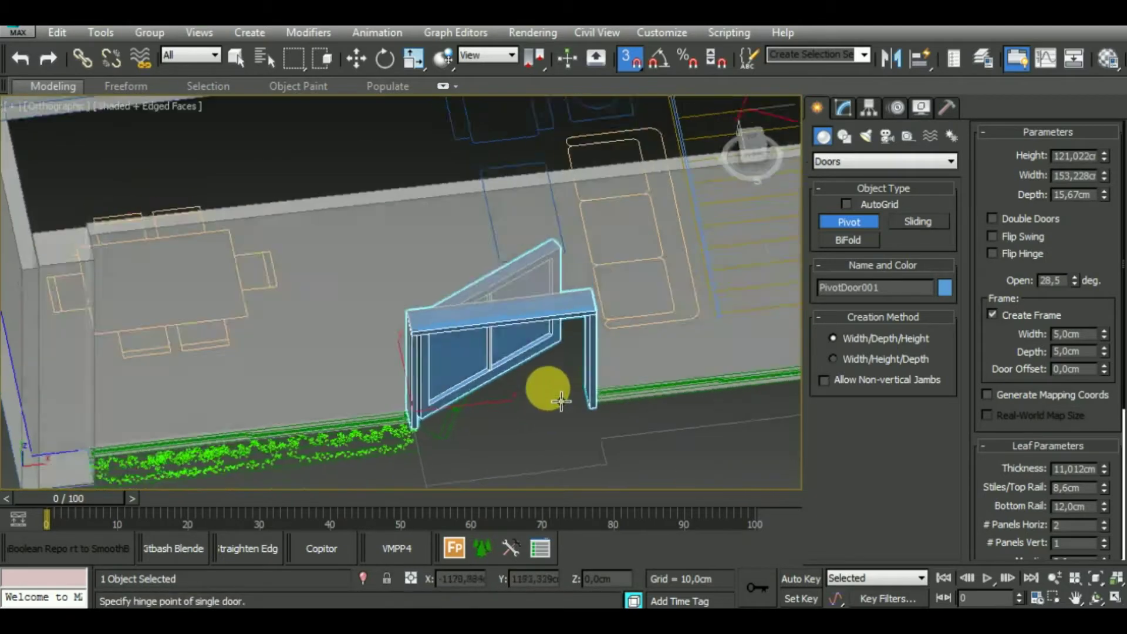
{"action": "middle_click_drag", "start_coordinate": [546, 390], "coordinate": [546, 359], "text": "alt"}
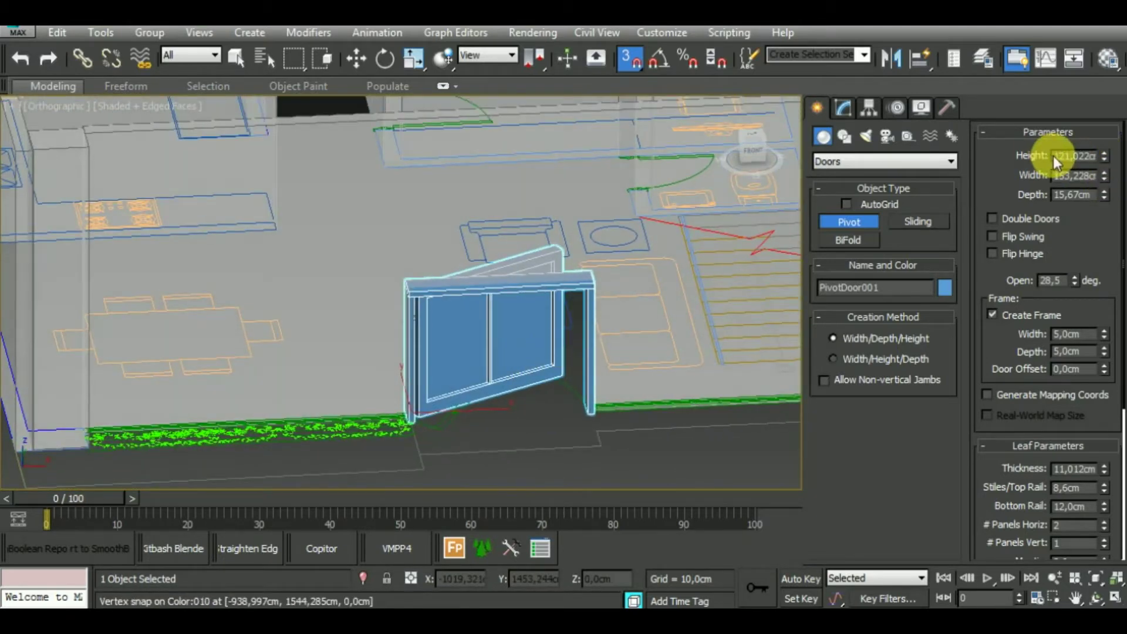
Step: Set the pivot door's height to 250 cm and finish PivotDoor001
{"action": "type", "text": "250"}
{"action": "key", "text": "Return"}
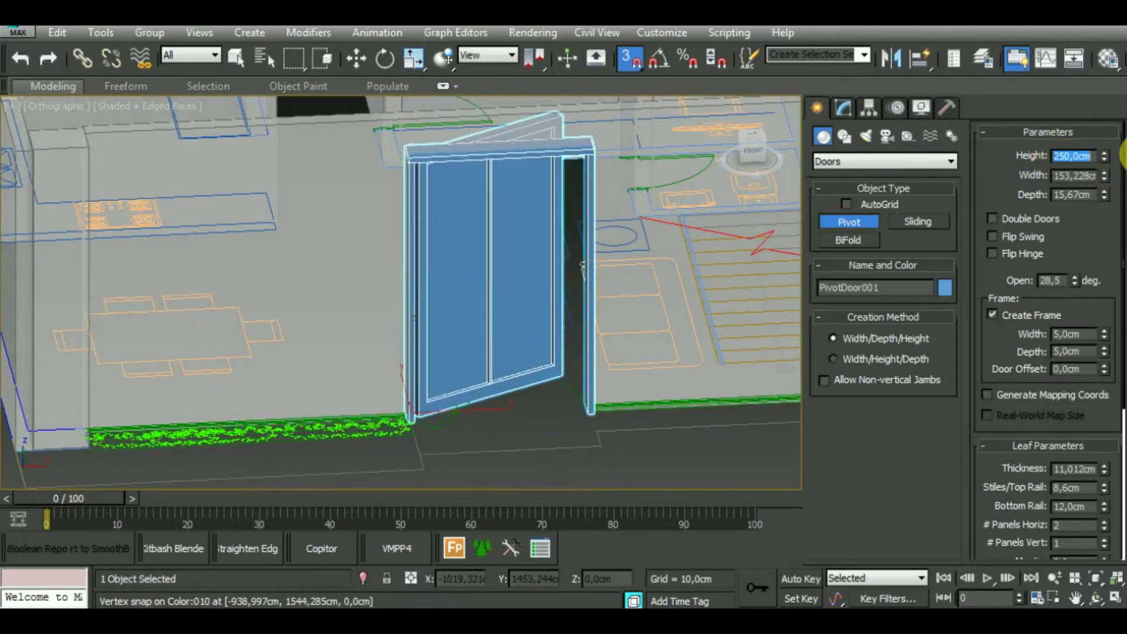
{"action": "right_click", "coordinate": [567, 393]}
{"action": "mouse_move", "coordinate": [567, 393]}
{"action": "middle_mouse_down"}
{"action": "mouse_move", "coordinate": [529, 396]}
{"action": "mouse_move", "coordinate": [600, 456]}
{"action": "mouse_move", "coordinate": [604, 492]}
{"action": "mouse_move", "coordinate": [555, 439]}
{"action": "mouse_move", "coordinate": [562, 432]}
{"action": "middle_mouse_up"}
{"action": "scroll", "coordinate": [544, 385], "scroll_direction": "up", "scroll_amount": 2}
{"action": "scroll", "coordinate": [548, 390], "scroll_direction": "down", "scroll_amount": 2}
{"action": "scroll", "coordinate": [562, 432], "scroll_direction": "down", "scroll_amount": 2}
Step: Orbit around the new door to a high view of the floor plan
{"action": "scroll", "coordinate": [642, 445], "scroll_direction": "up", "scroll_amount": 1}
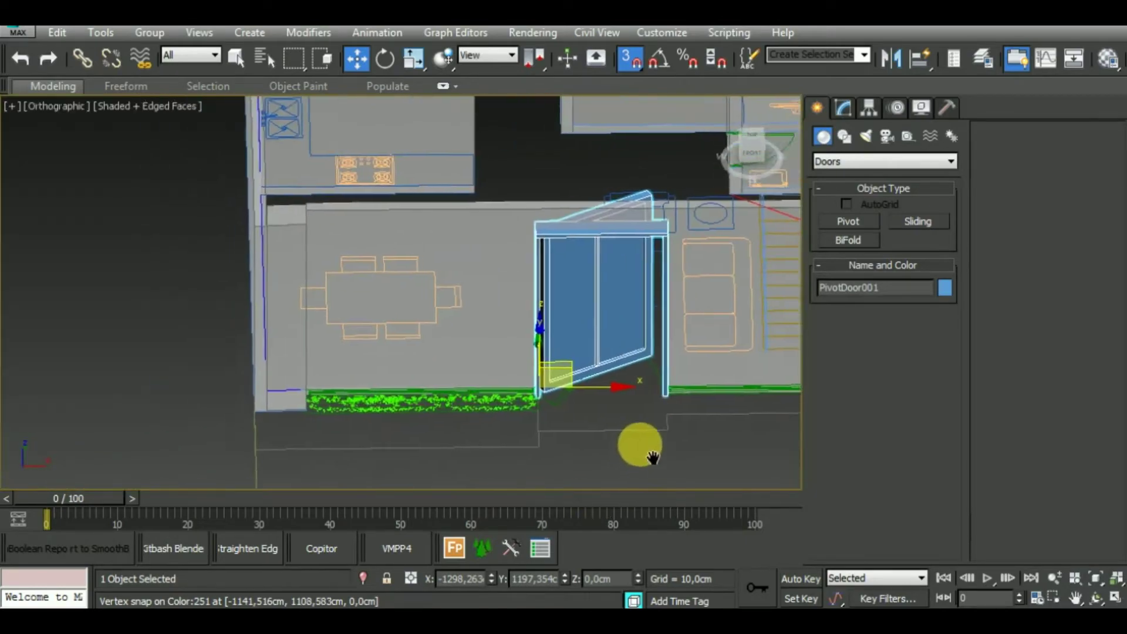
{"action": "scroll", "coordinate": [447, 417], "scroll_direction": "up", "scroll_amount": 3}
{"action": "middle_click_drag", "start_coordinate": [800, 282], "coordinate": [472, 433], "text": "alt"}
{"action": "scroll", "coordinate": [472, 433], "scroll_direction": "down", "scroll_amount": 3}
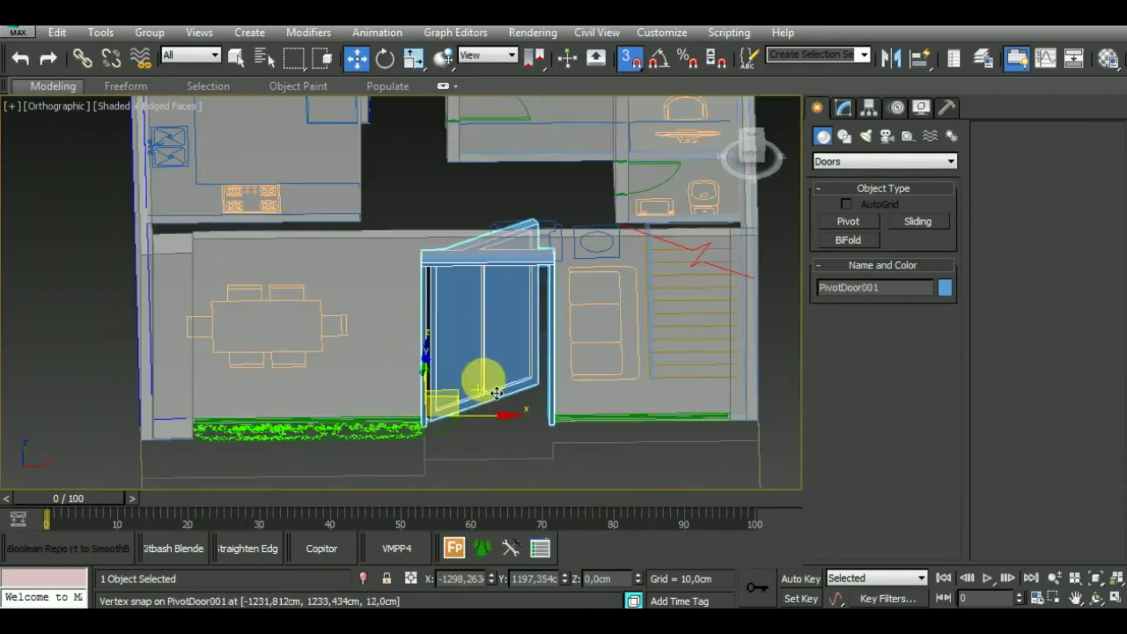
{"action": "mouse_move", "coordinate": [478, 382]}
{"action": "middle_mouse_down", "text": "alt"}
{"action": "mouse_move", "coordinate": [594, 458]}
{"action": "mouse_move", "coordinate": [521, 421]}
{"action": "mouse_move", "coordinate": [650, 458]}
{"action": "middle_mouse_up", "text": "alt"}
{"action": "scroll", "coordinate": [649, 458], "scroll_direction": "down", "scroll_amount": 2}
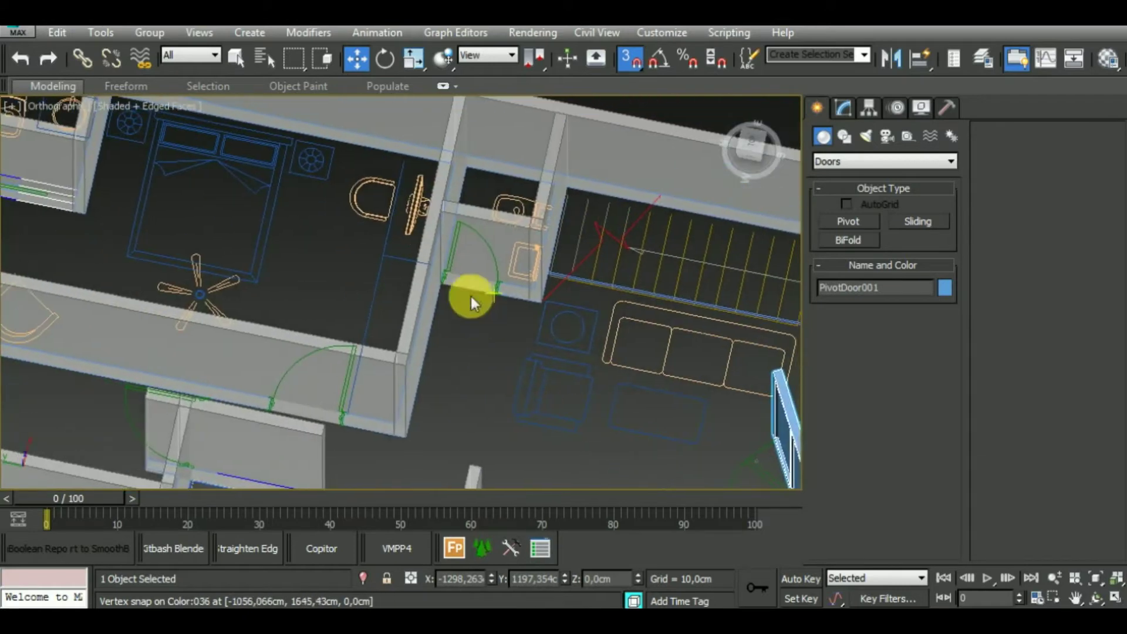
{"action": "scroll", "coordinate": [470, 297], "scroll_direction": "up", "scroll_amount": 3}
Step: Draw a second pivot door across the bathroom doorway with 250 cm height
{"action": "left_click", "coordinate": [856, 222]}
{"action": "scroll", "coordinate": [548, 448], "scroll_direction": "up", "scroll_amount": 2}
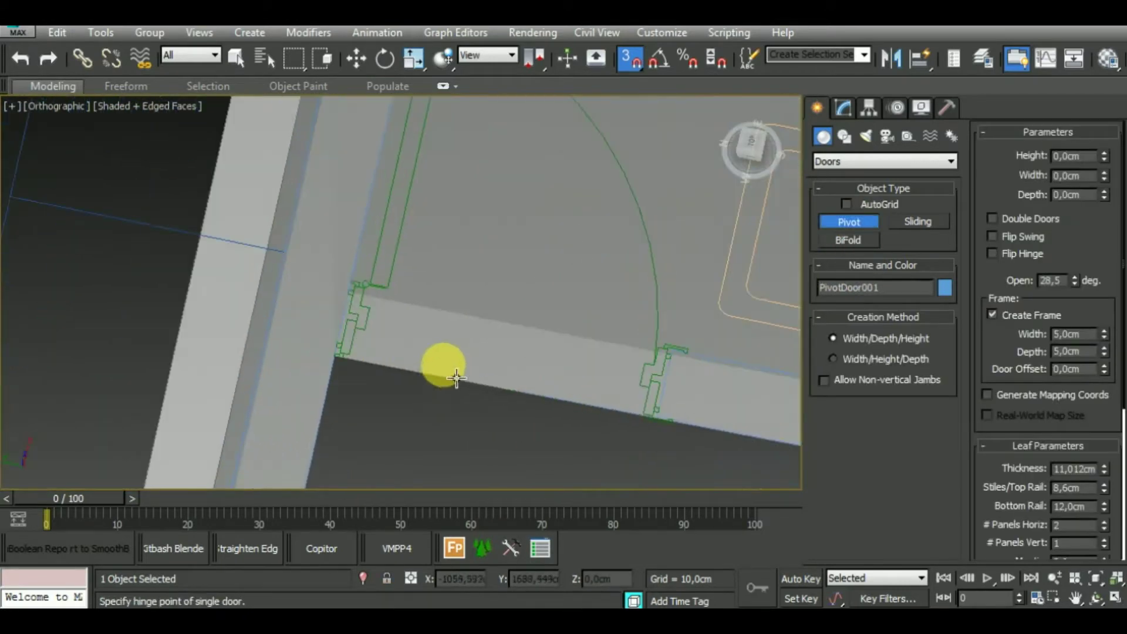
{"action": "scroll", "coordinate": [440, 370], "scroll_direction": "up", "scroll_amount": 2}
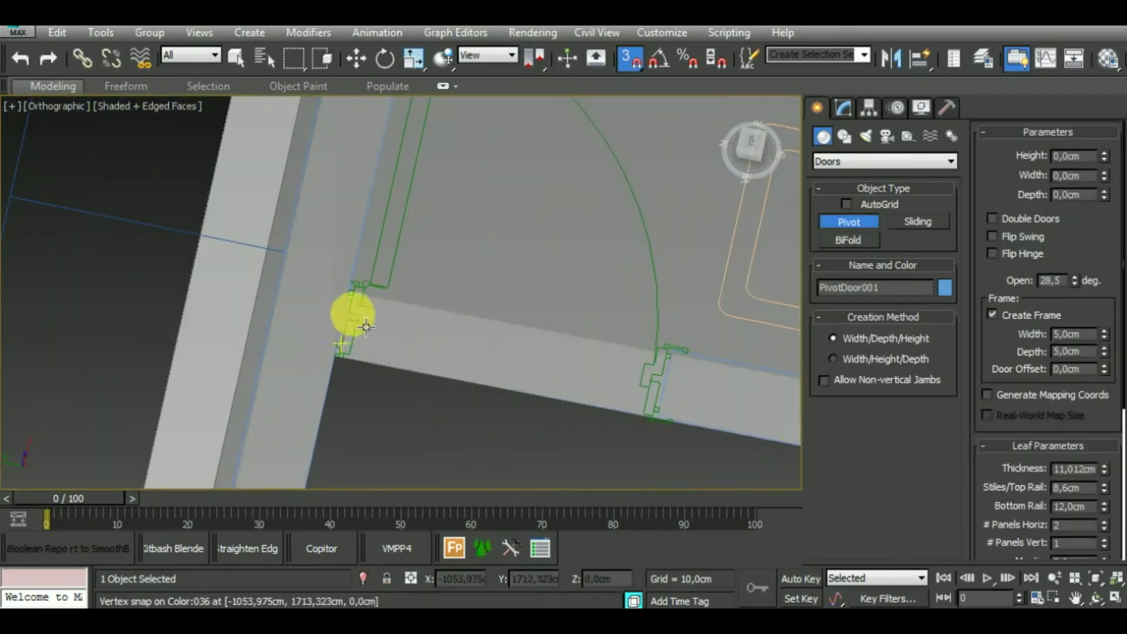
{"action": "left_click_drag", "start_coordinate": [368, 299], "coordinate": [671, 355]}
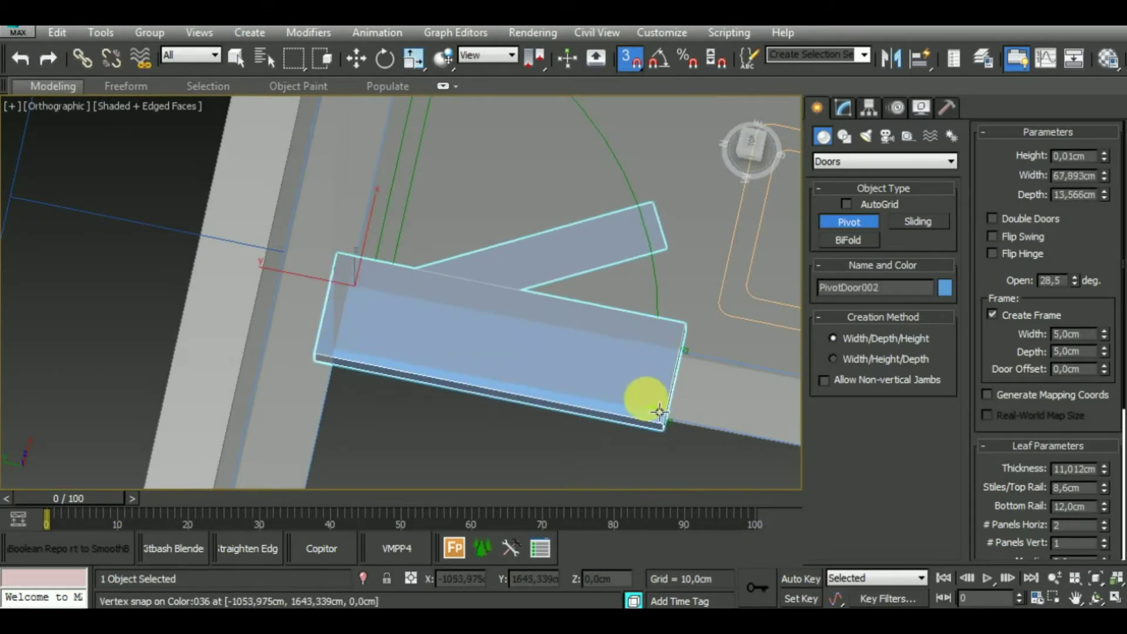
{"action": "left_click", "coordinate": [659, 411]}
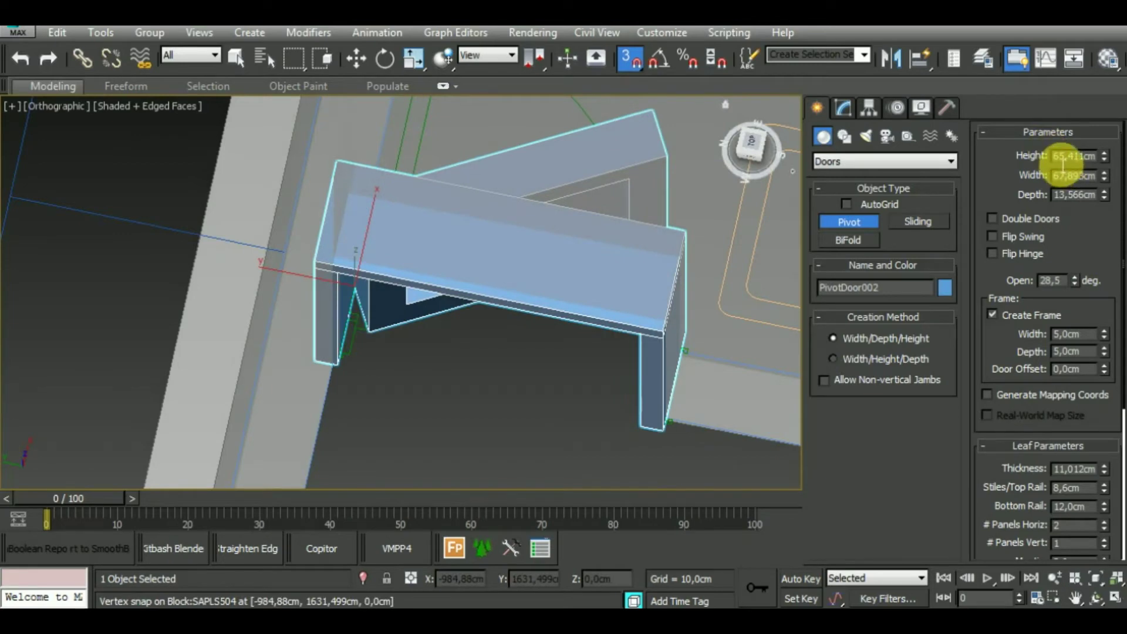
{"action": "type", "text": "50"}
{"action": "key", "text": "Return"}
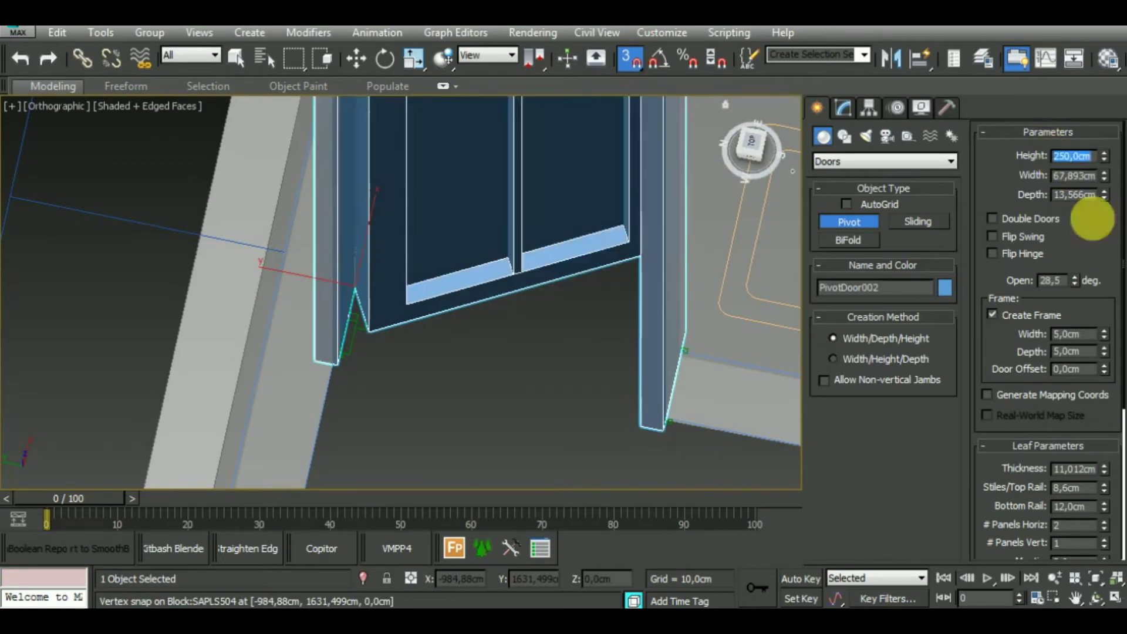
Step: Finish PivotDoor002 and narrow its width to 61.104 cm in the Modify panel
{"action": "scroll", "coordinate": [539, 451], "scroll_direction": "down", "scroll_amount": 2}
{"action": "left_click", "coordinate": [540, 439]}
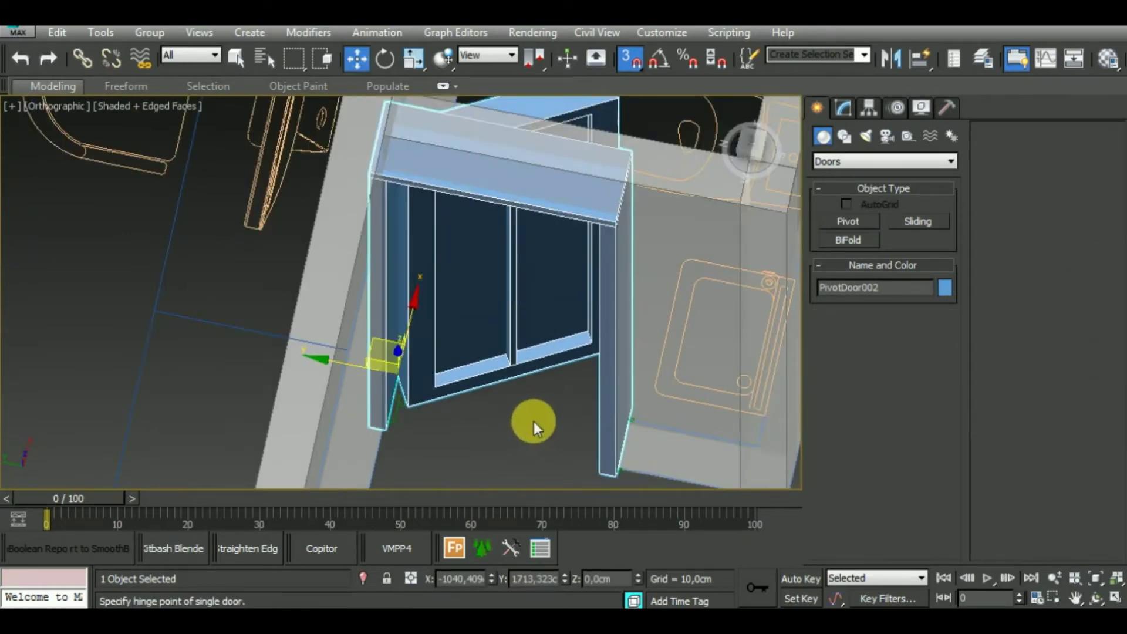
{"action": "left_click", "coordinate": [846, 110]}
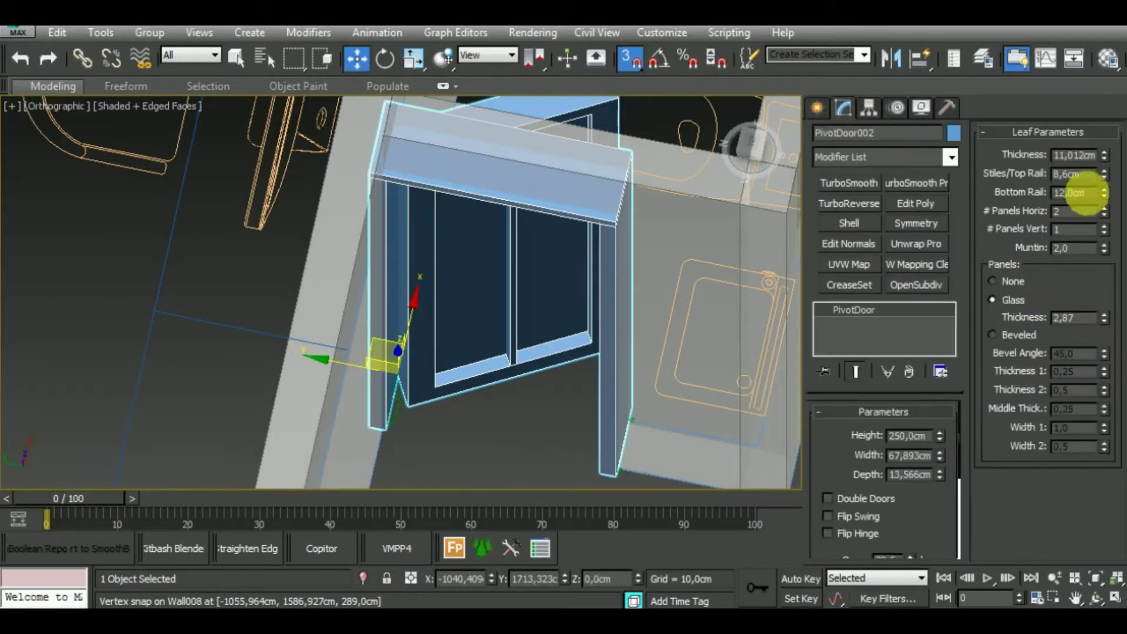
{"action": "left_click_drag", "start_coordinate": [942, 459], "coordinate": [615, 485]}
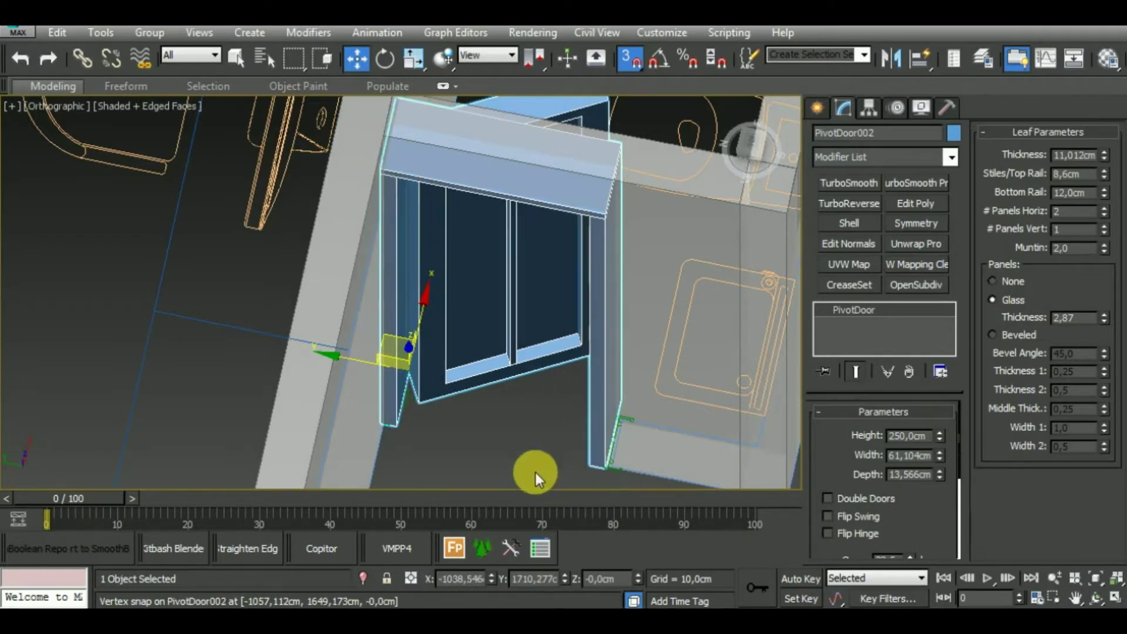
{"action": "scroll", "coordinate": [536, 472], "scroll_direction": "down", "scroll_amount": 2}
{"action": "scroll", "coordinate": [529, 435], "scroll_direction": "down", "scroll_amount": 4}
{"action": "mouse_move", "coordinate": [529, 401]}
{"action": "middle_mouse_down"}
{"action": "mouse_move", "coordinate": [549, 420]}
{"action": "mouse_move", "coordinate": [624, 402]}
{"action": "mouse_move", "coordinate": [607, 334]}
{"action": "middle_mouse_up"}
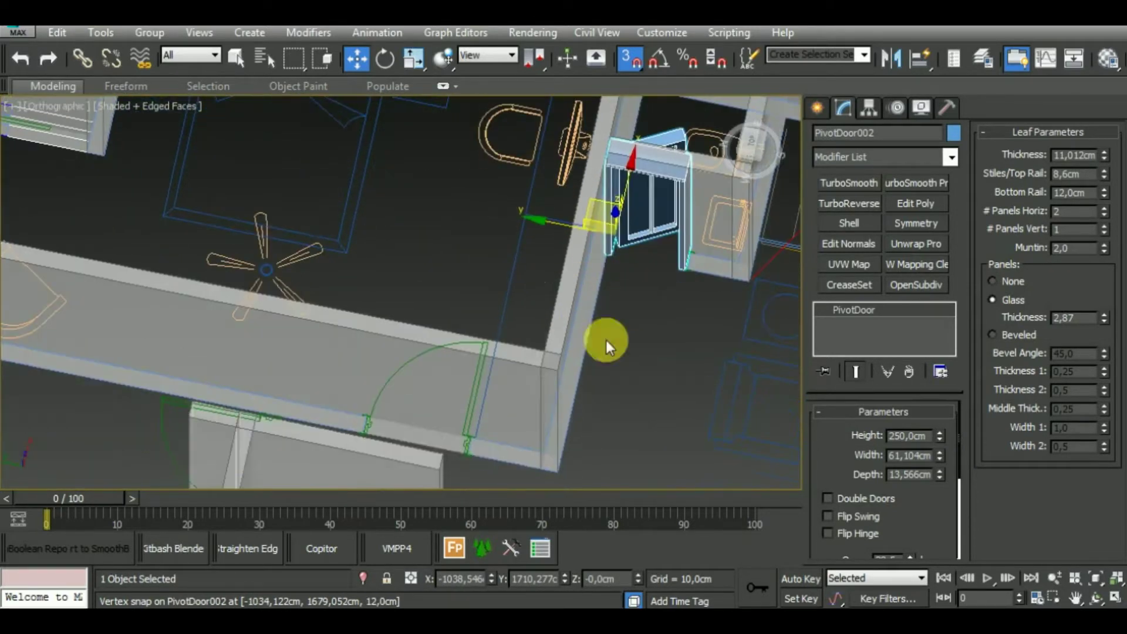
Step: Draw a third pivot door, about 91 cm wide, across the opening with 250 cm height
{"action": "left_click", "coordinate": [829, 115]}
{"action": "left_click", "coordinate": [854, 221]}
{"action": "scroll", "coordinate": [755, 359], "scroll_direction": "up", "scroll_amount": 3}
{"action": "scroll", "coordinate": [594, 386], "scroll_direction": "up", "scroll_amount": 3}
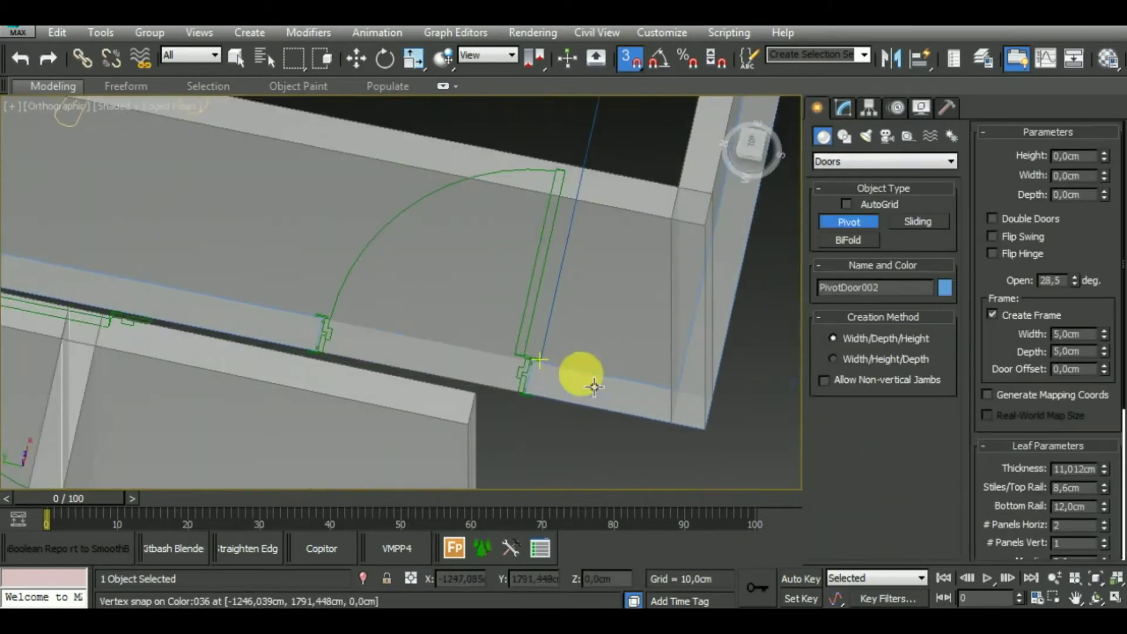
{"action": "left_click_drag", "start_coordinate": [330, 364], "coordinate": [532, 405]}
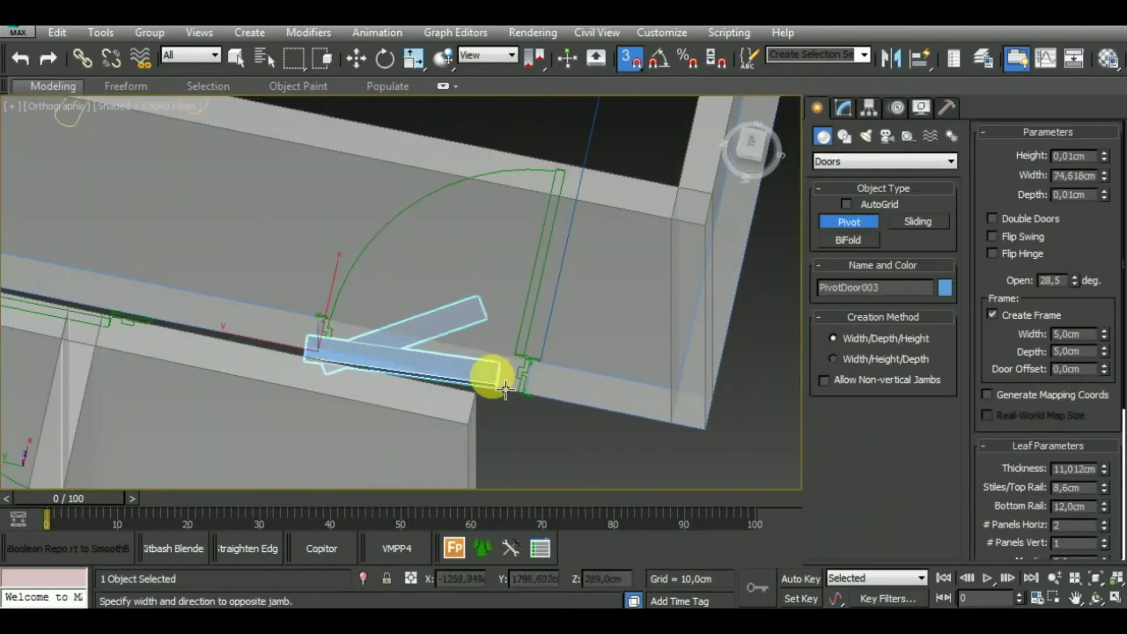
{"action": "left_click", "coordinate": [538, 374]}
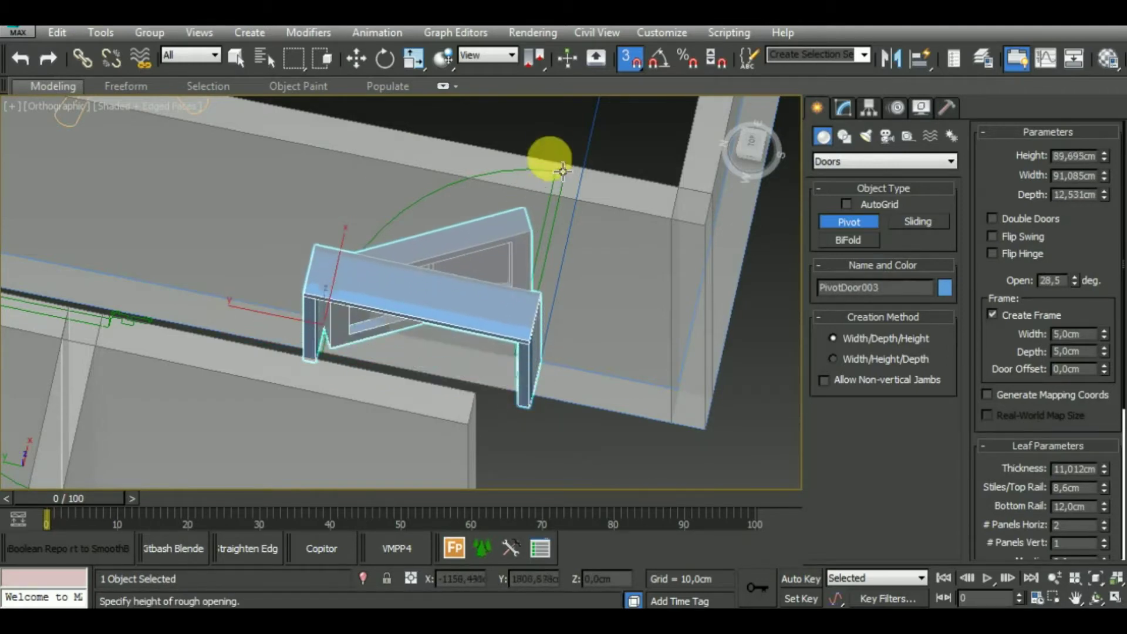
{"action": "double_click", "coordinate": [1063, 156]}
{"action": "type", "text": "1250"}
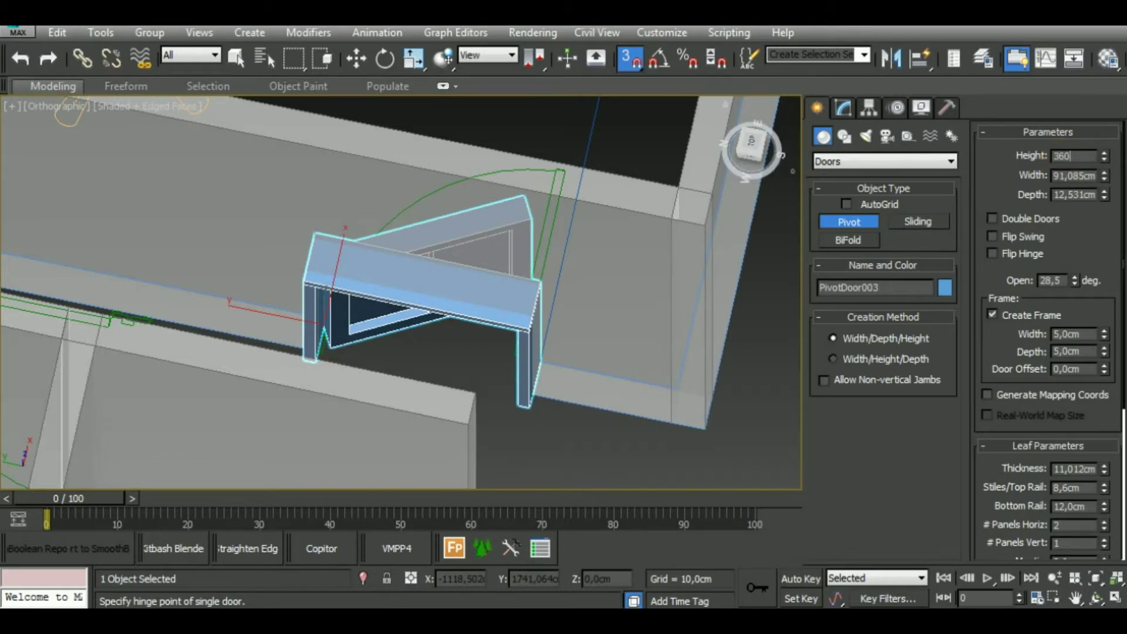
{"action": "key", "text": "Return"}
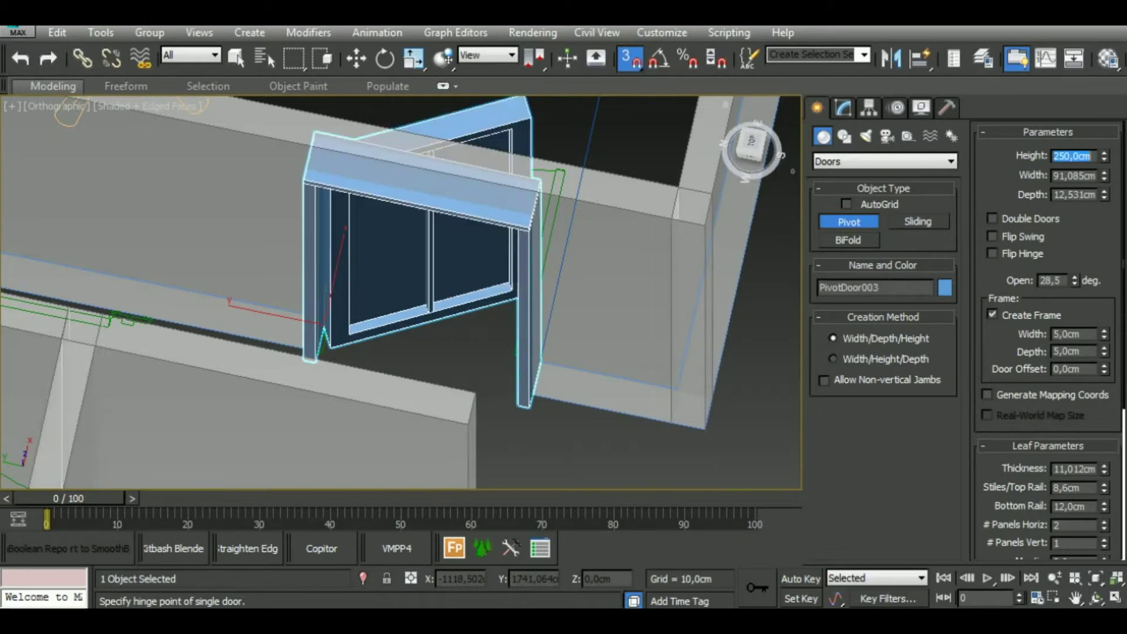
Step: Pan and orbit around the door area, then finish PivotDoor003
{"action": "scroll", "coordinate": [649, 372], "scroll_direction": "down", "scroll_amount": 2}
{"action": "scroll", "coordinate": [667, 364], "scroll_direction": "down", "scroll_amount": 2}
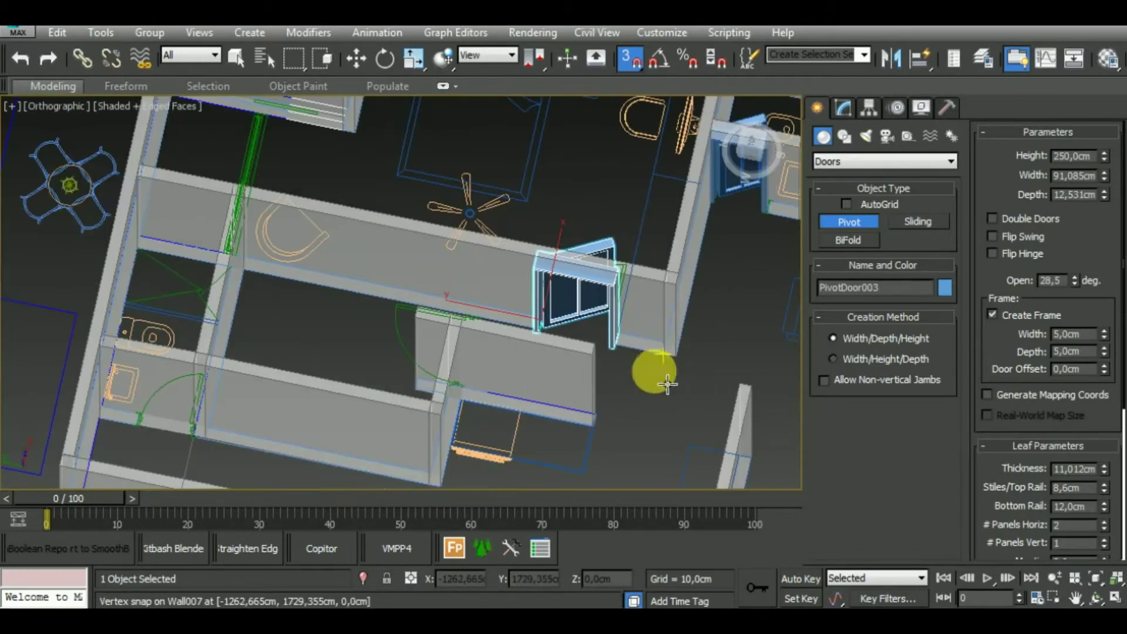
{"action": "middle_click_drag", "start_coordinate": [644, 403], "coordinate": [711, 488]}
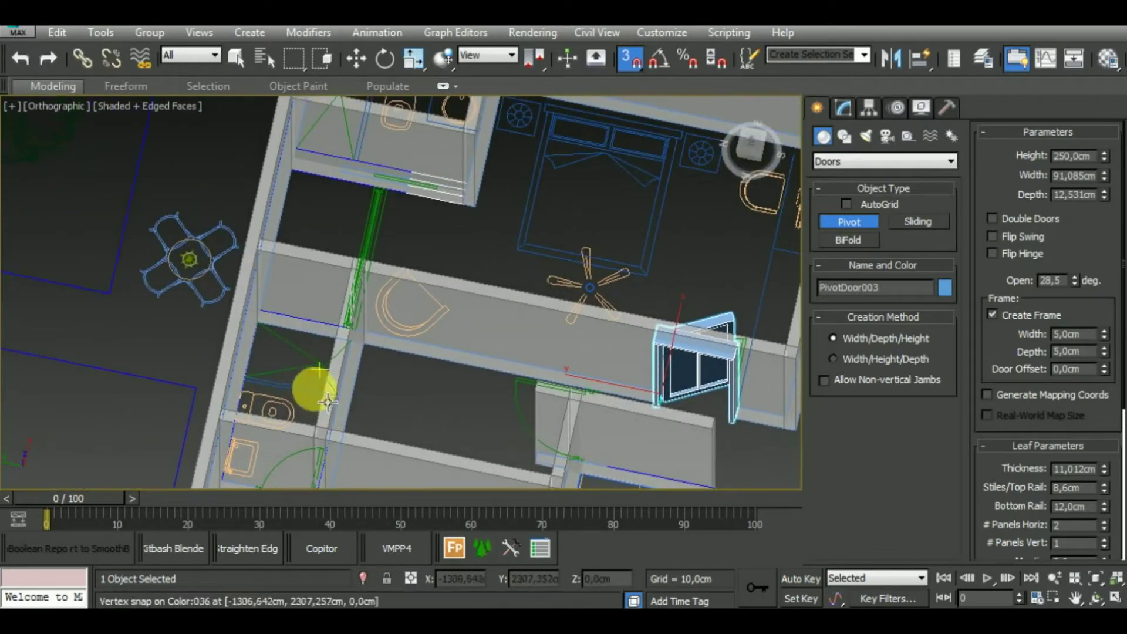
{"action": "mouse_move", "coordinate": [415, 315]}
{"action": "middle_mouse_down"}
{"action": "mouse_move", "coordinate": [434, 496]}
{"action": "mouse_move", "coordinate": [372, 297]}
{"action": "mouse_move", "coordinate": [390, 320]}
{"action": "middle_mouse_up"}
{"action": "mouse_move", "coordinate": [553, 409]}
{"action": "middle_mouse_down", "text": "alt"}
{"action": "mouse_move", "coordinate": [448, 390]}
{"action": "mouse_move", "coordinate": [540, 396]}
{"action": "mouse_move", "coordinate": [516, 485]}
{"action": "middle_mouse_up", "text": "alt"}
{"action": "scroll", "coordinate": [538, 437], "scroll_direction": "up", "scroll_amount": 3}
{"action": "right_click", "coordinate": [538, 437]}
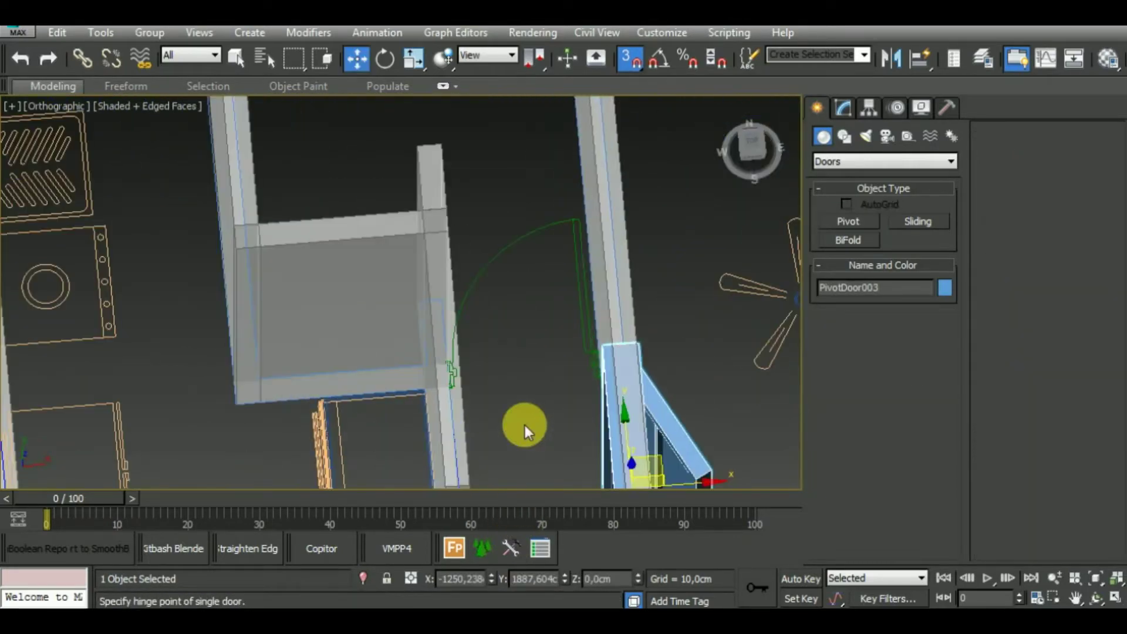
{"action": "mouse_move", "coordinate": [524, 425]}
{"action": "middle_mouse_down", "text": "alt"}
{"action": "mouse_move", "coordinate": [536, 461]}
{"action": "mouse_move", "coordinate": [537, 449]}
{"action": "mouse_move", "coordinate": [497, 431]}
{"action": "mouse_move", "coordinate": [536, 469]}
{"action": "mouse_move", "coordinate": [566, 470]}
{"action": "middle_mouse_up", "text": "alt"}
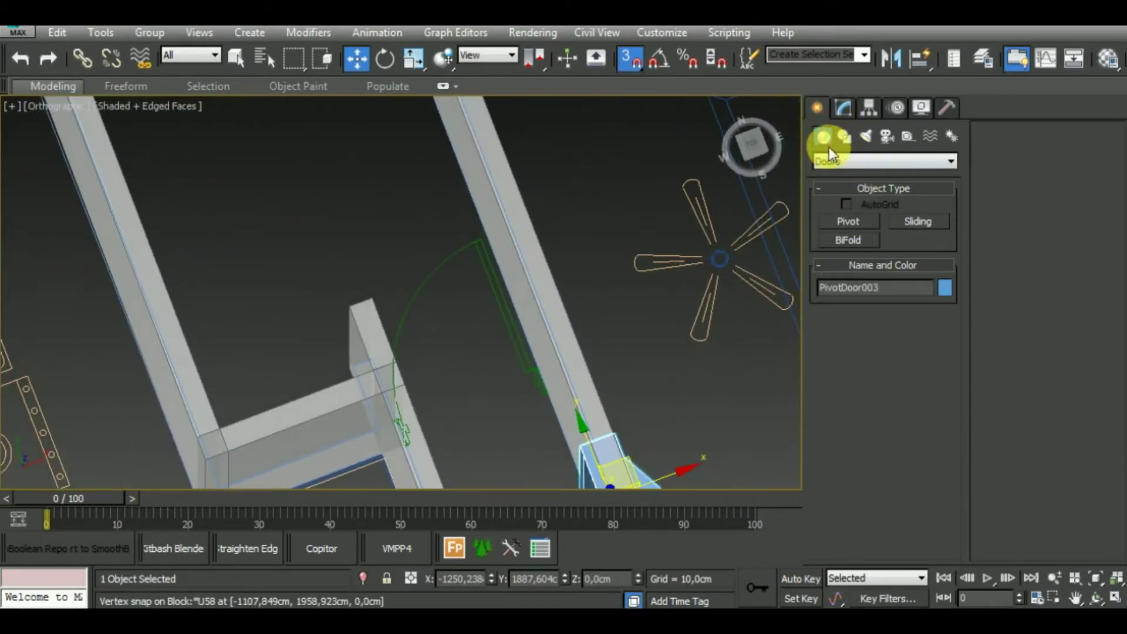
Step: Draw AEC wall Wall013 bridging the gap between the two walls beside the door
{"action": "left_click", "coordinate": [839, 161]}
{"action": "left_click", "coordinate": [864, 294]}
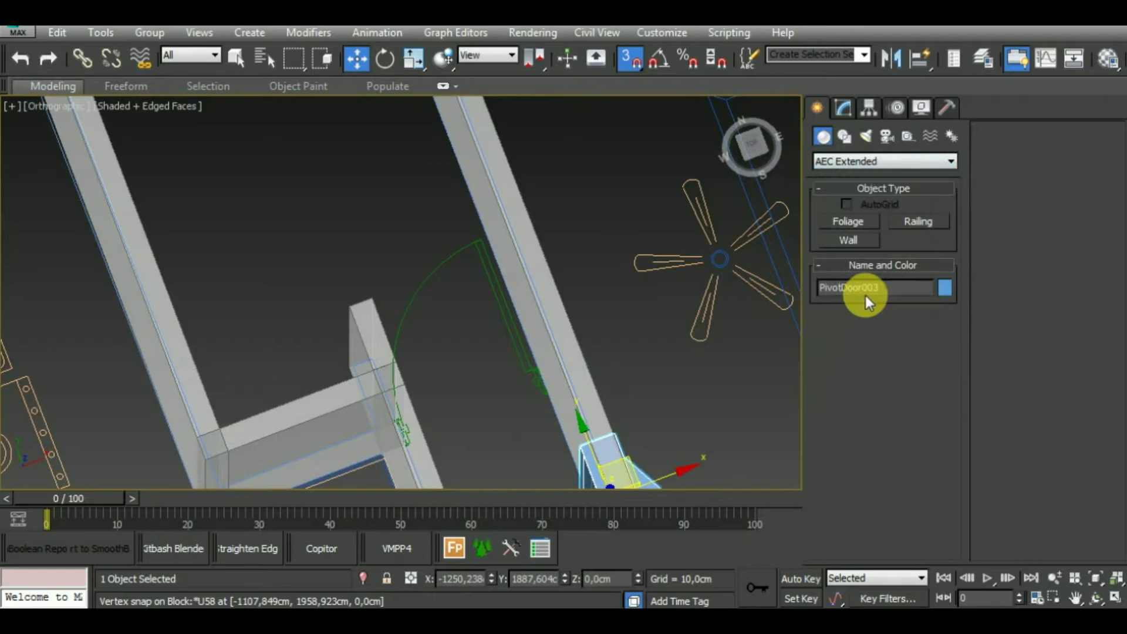
{"action": "left_click", "coordinate": [850, 241]}
{"action": "middle_click_drag", "start_coordinate": [574, 402], "coordinate": [638, 363]}
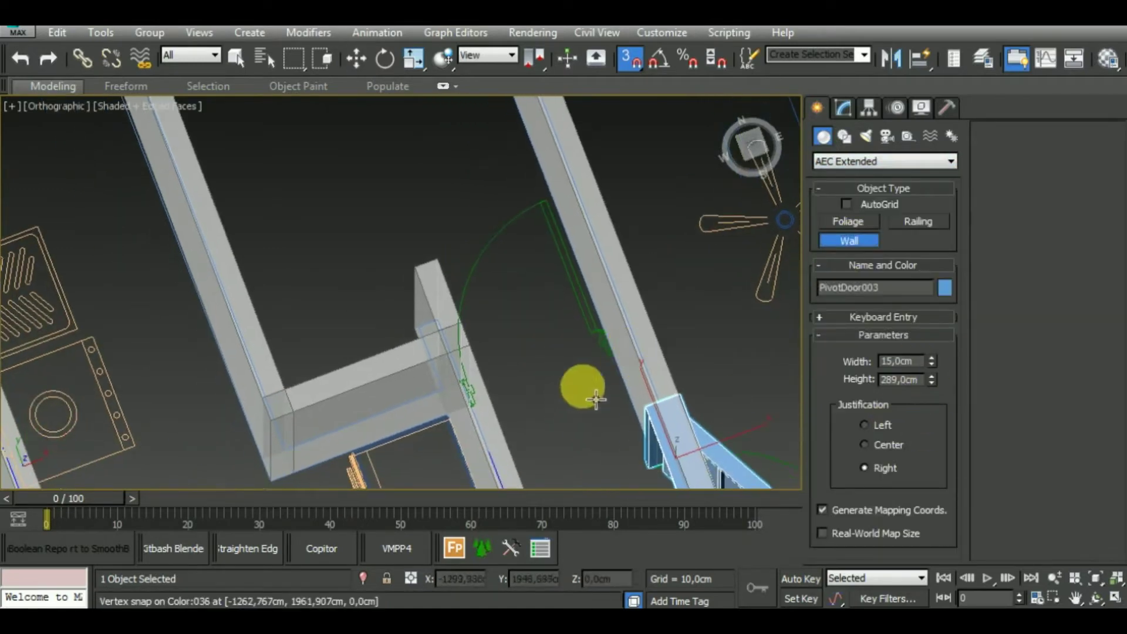
{"action": "scroll", "coordinate": [612, 349], "scroll_direction": "up", "scroll_amount": 3}
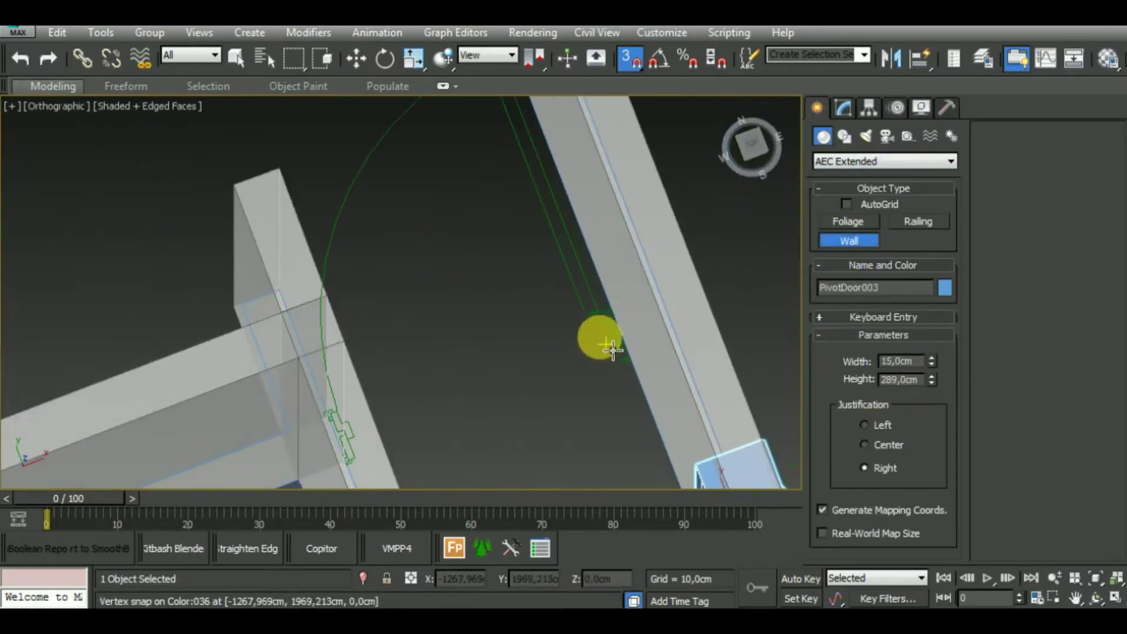
{"action": "left_click", "coordinate": [587, 327]}
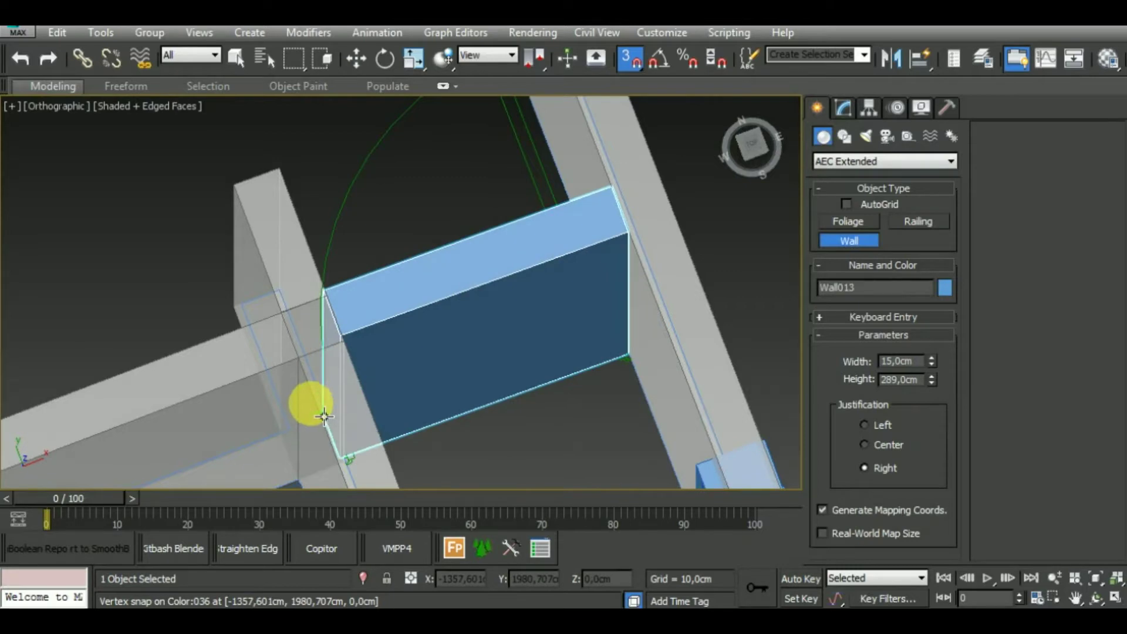
{"action": "left_click", "coordinate": [323, 417]}
{"action": "right_click", "coordinate": [323, 417]}
Step: Make the new wall see-through with Alt+X and briefly check the Material Editor
{"action": "key", "text": "w"}
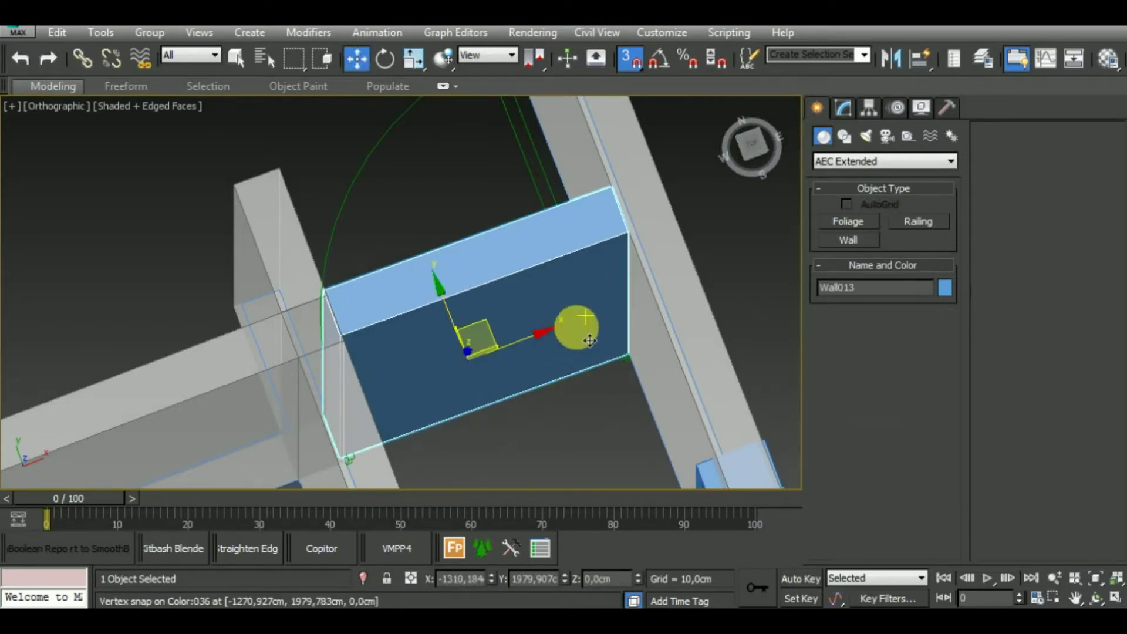
{"action": "key", "text": "alt+x"}
{"action": "mouse_move", "coordinate": [531, 419]}
{"action": "middle_mouse_down", "text": "alt"}
{"action": "mouse_move", "coordinate": [416, 352]}
{"action": "mouse_move", "coordinate": [411, 327]}
{"action": "middle_mouse_up", "text": "alt"}
{"action": "key", "text": "m"}
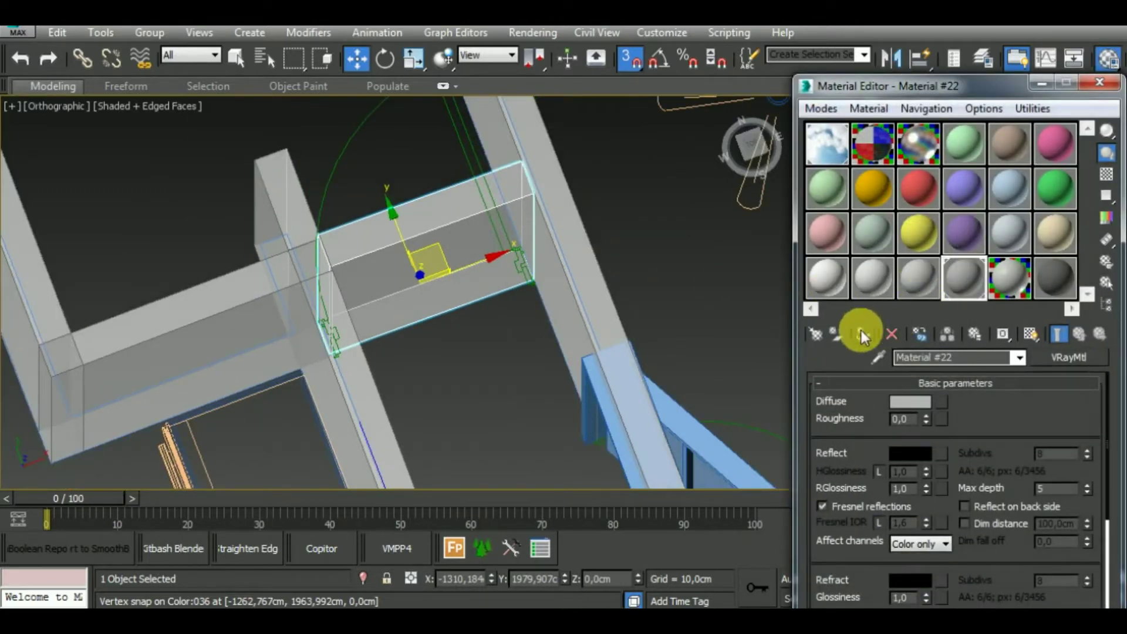
{"action": "left_click", "coordinate": [1084, 88]}
{"action": "middle_click_drag", "start_coordinate": [510, 347], "coordinate": [470, 390]}
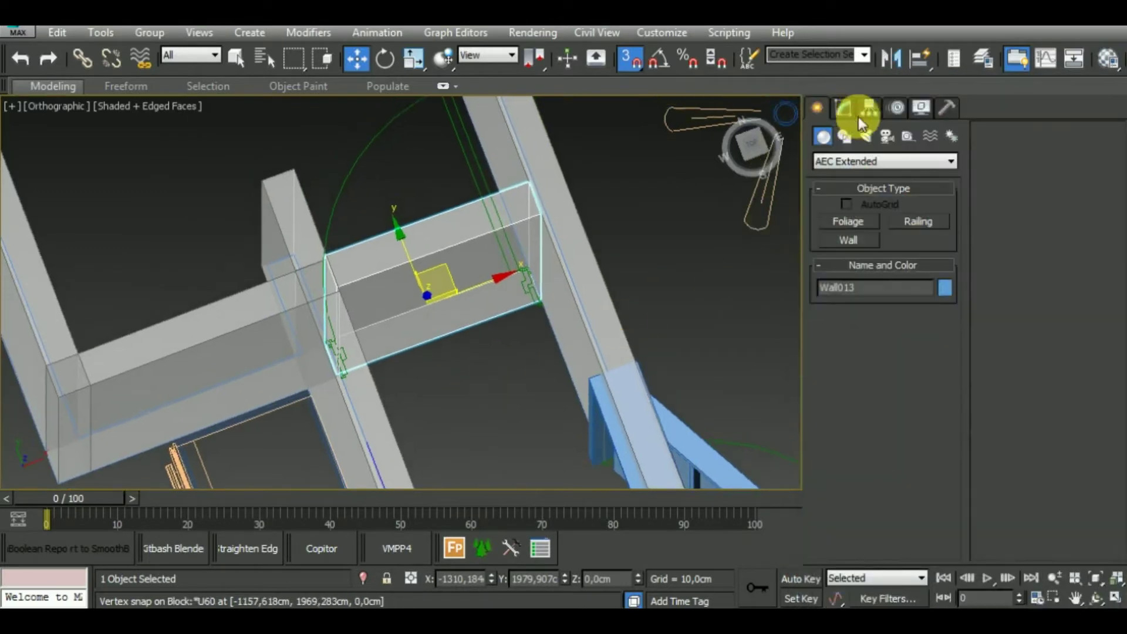
{"action": "left_click", "coordinate": [868, 162]}
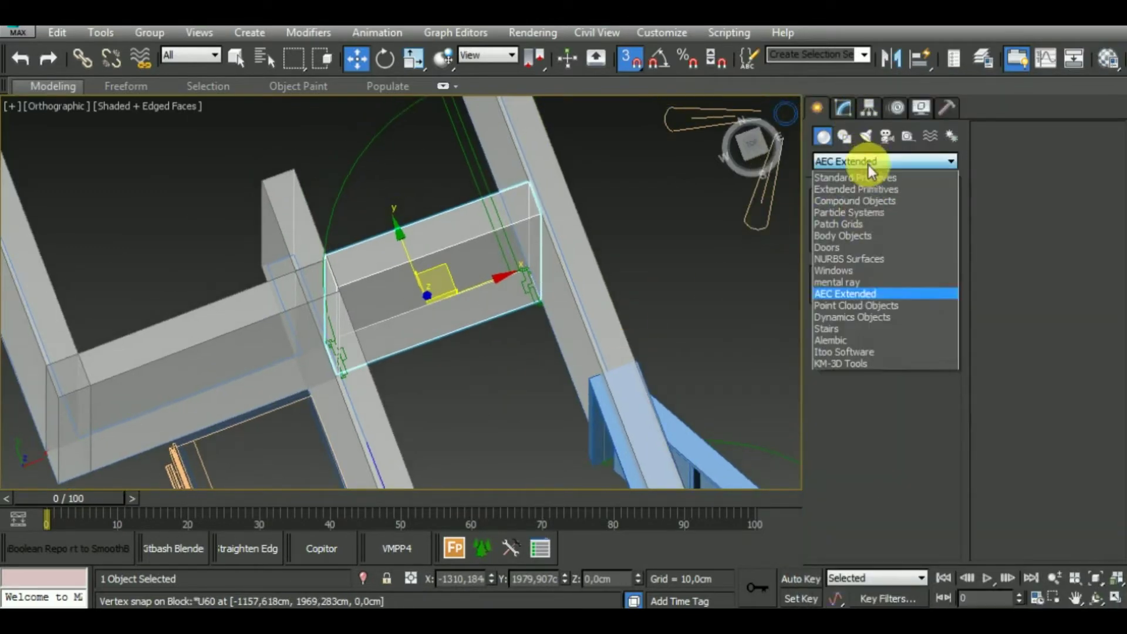
Step: Draw a 250 cm tall pivot door along the new wall
{"action": "left_click", "coordinate": [854, 247]}
{"action": "left_click", "coordinate": [851, 222]}
{"action": "scroll", "coordinate": [446, 366], "scroll_direction": "up", "scroll_amount": 2}
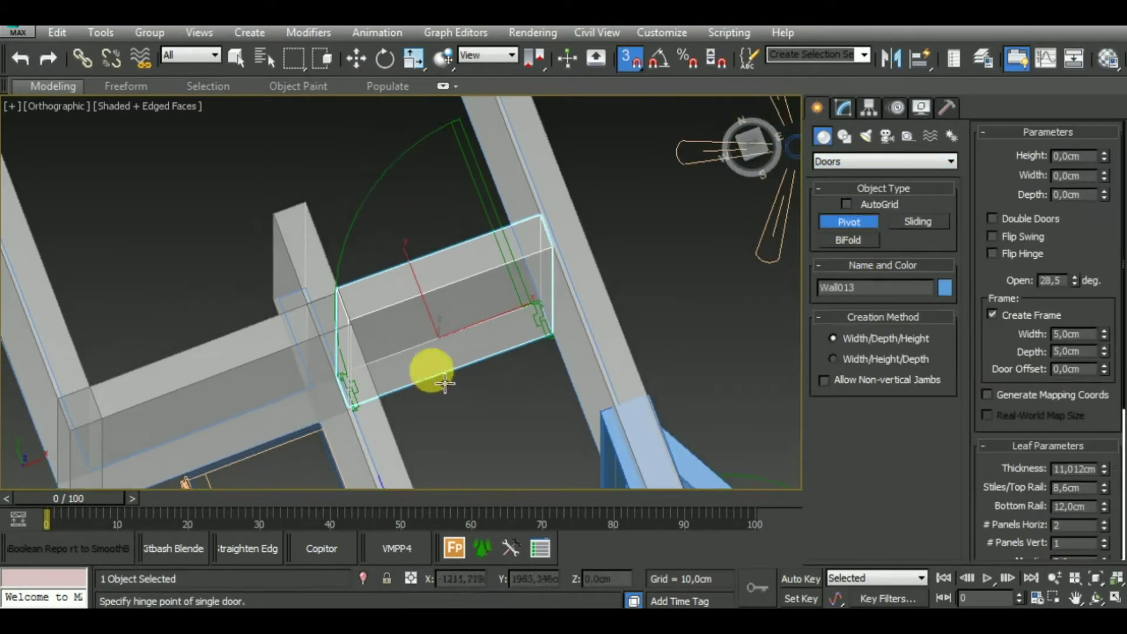
{"action": "scroll", "coordinate": [363, 388], "scroll_direction": "up", "scroll_amount": 2}
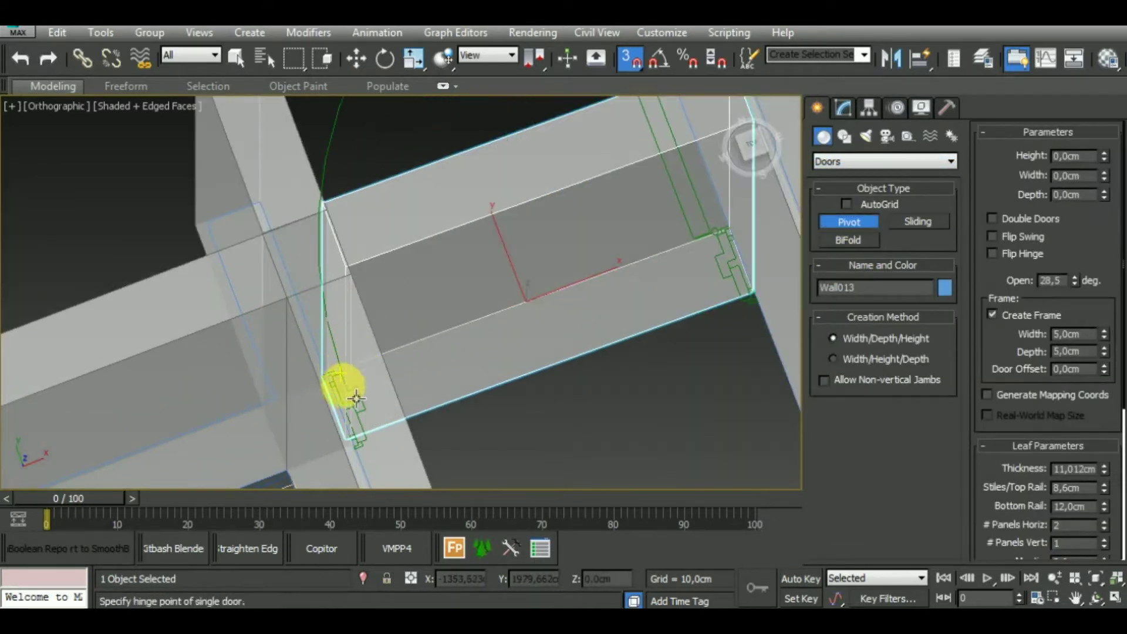
{"action": "mouse_move", "coordinate": [358, 437]}
{"action": "left_mouse_down"}
{"action": "mouse_move", "coordinate": [747, 302]}
{"action": "mouse_move", "coordinate": [734, 297]}
{"action": "left_mouse_up"}
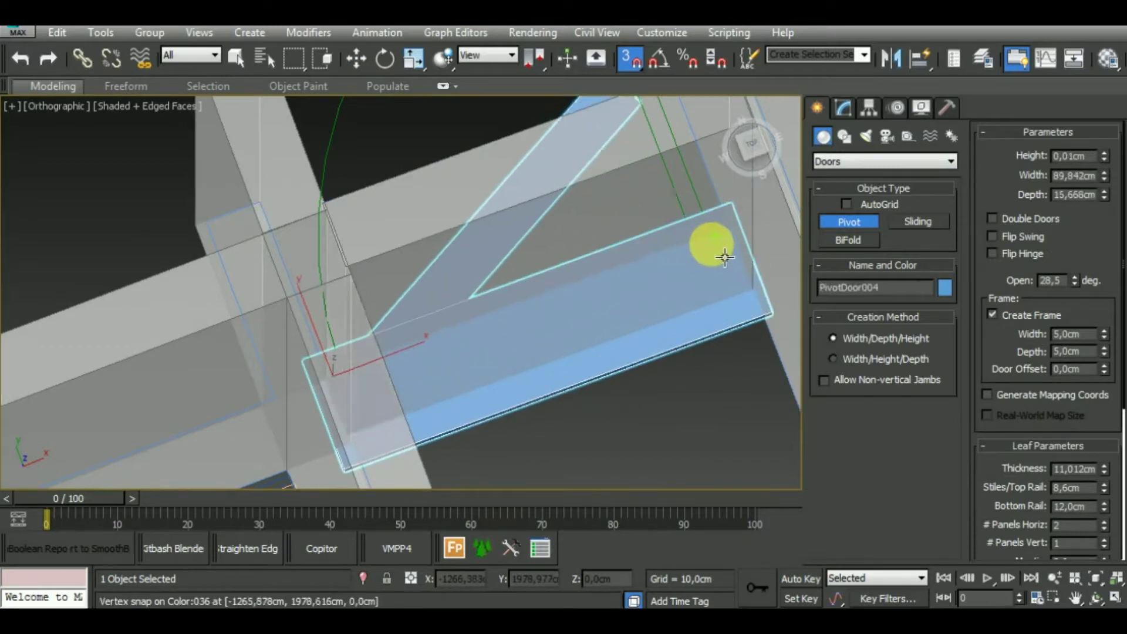
{"action": "left_click", "coordinate": [730, 270]}
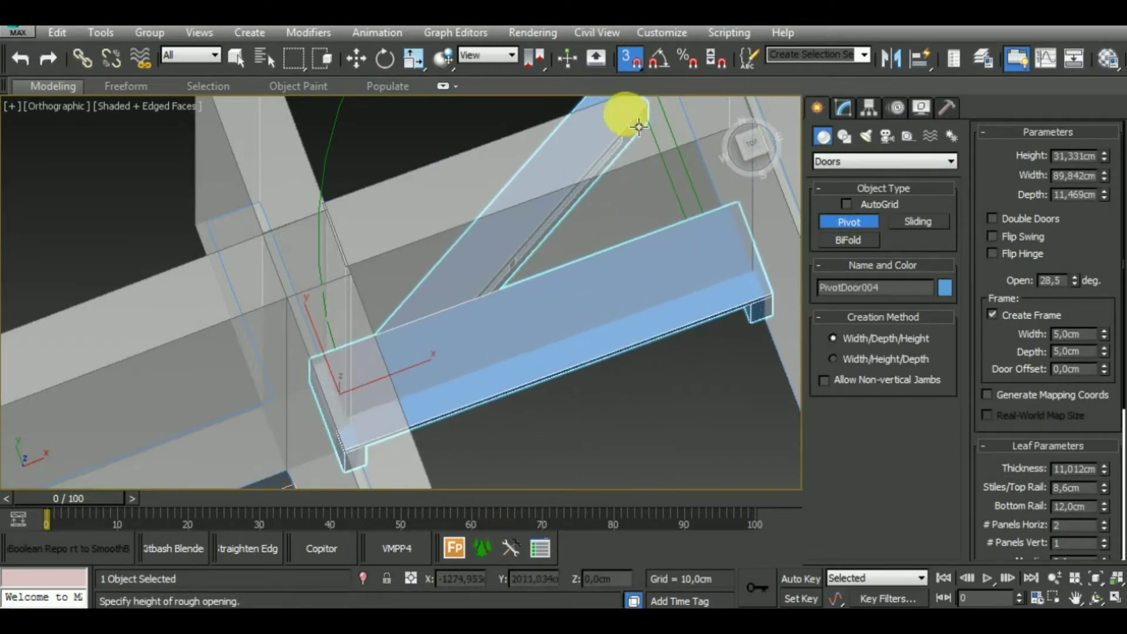
{"action": "left_click", "coordinate": [638, 126]}
{"action": "scroll", "coordinate": [616, 303], "scroll_direction": "down", "scroll_amount": 3}
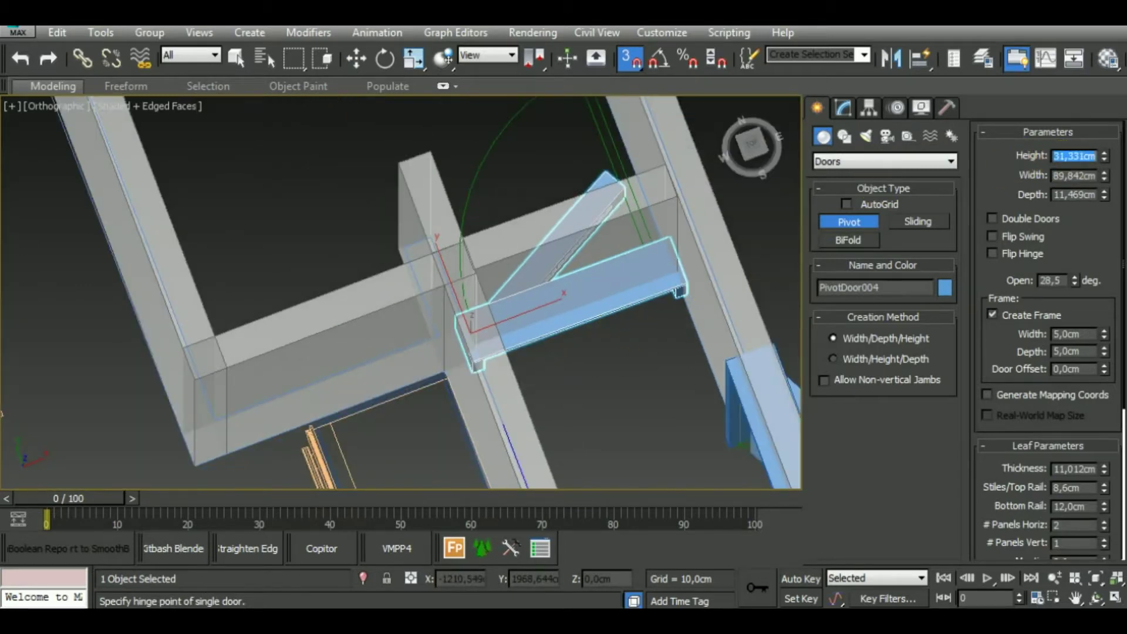
{"action": "type", "text": "250"}
{"action": "key", "text": "Return"}
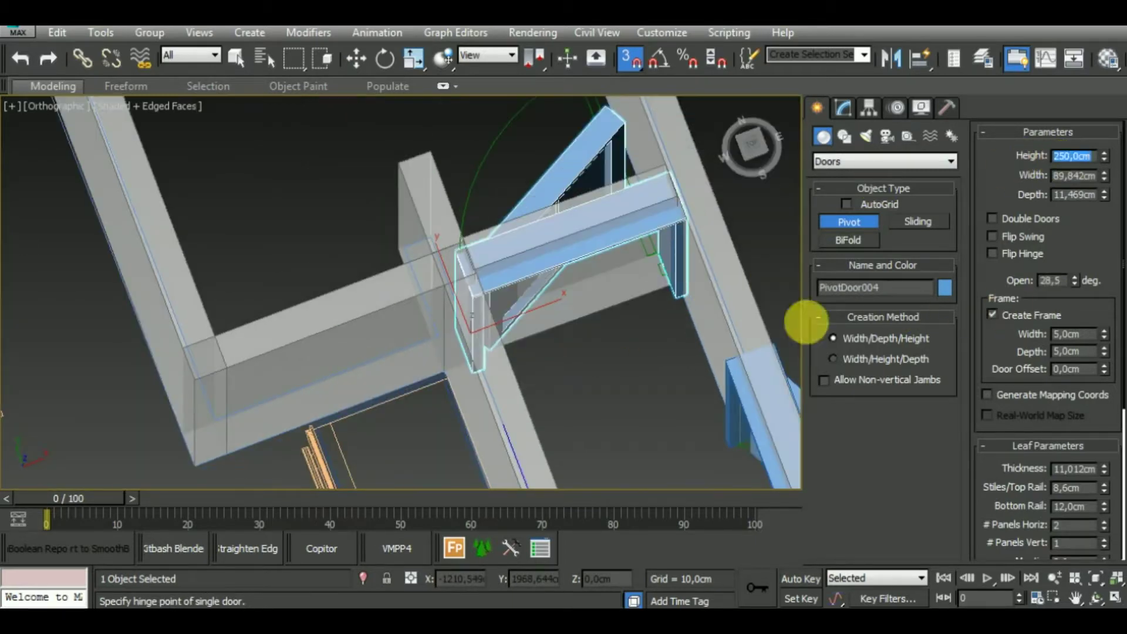
Step: Orbit around the wall frame and start another pivot door, then cancel it
{"action": "mouse_move", "coordinate": [805, 322]}
{"action": "middle_mouse_down", "text": "alt"}
{"action": "mouse_move", "coordinate": [616, 353]}
{"action": "mouse_move", "coordinate": [658, 481]}
{"action": "mouse_move", "coordinate": [453, 388]}
{"action": "middle_mouse_up", "text": "alt"}
{"action": "scroll", "coordinate": [455, 405], "scroll_direction": "up", "scroll_amount": 3}
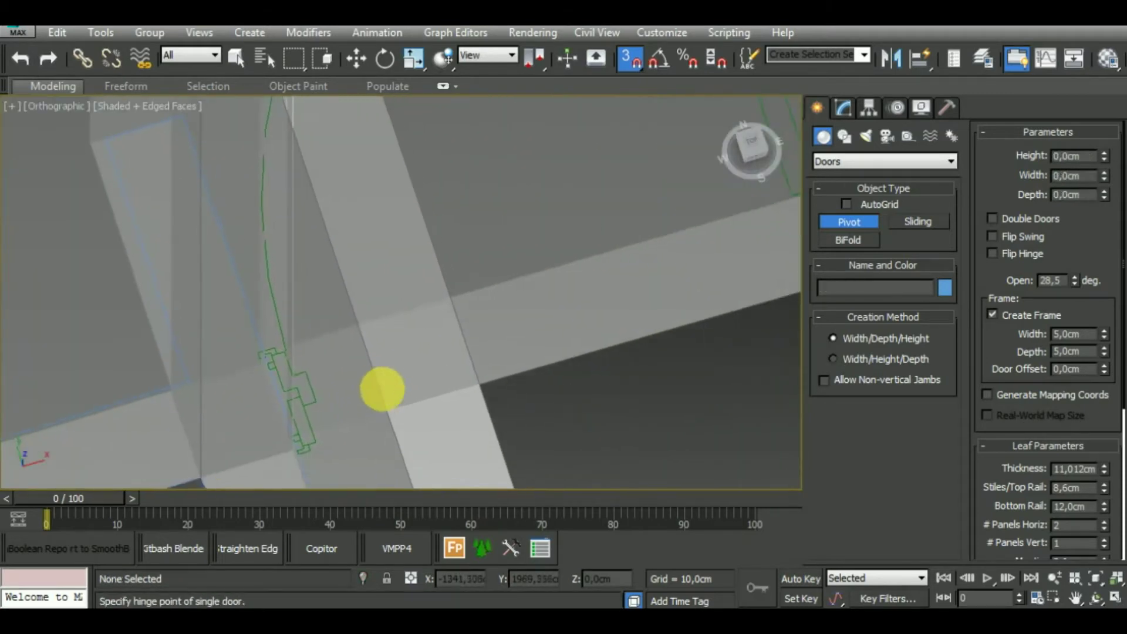
{"action": "middle_click_drag", "start_coordinate": [383, 388], "coordinate": [369, 419], "text": "alt"}
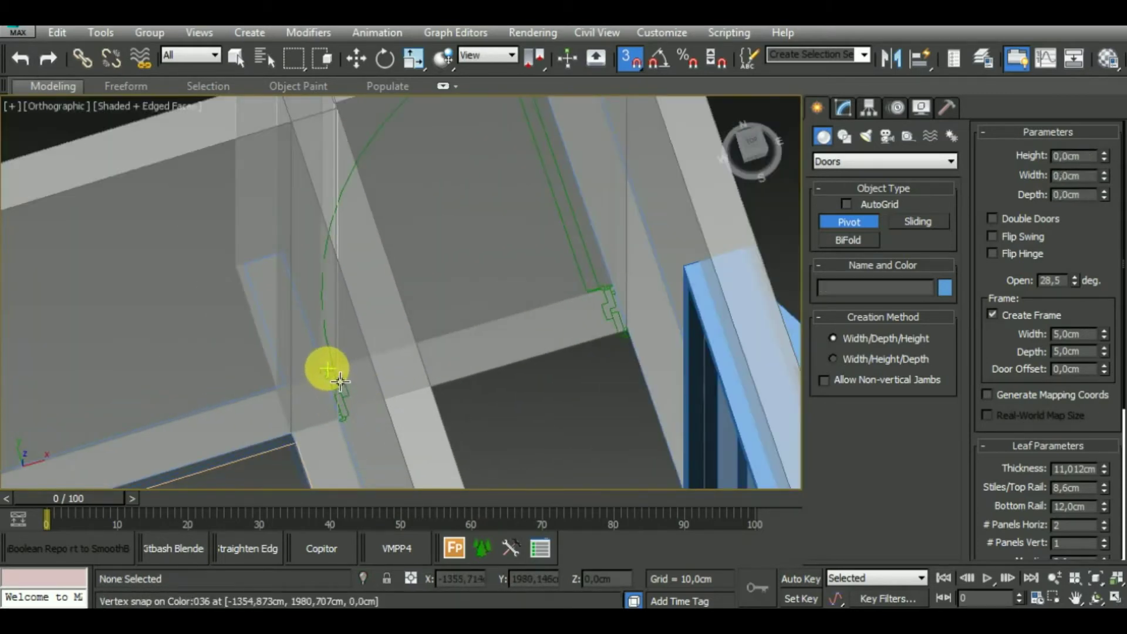
{"action": "left_click_drag", "start_coordinate": [342, 388], "coordinate": [613, 308]}
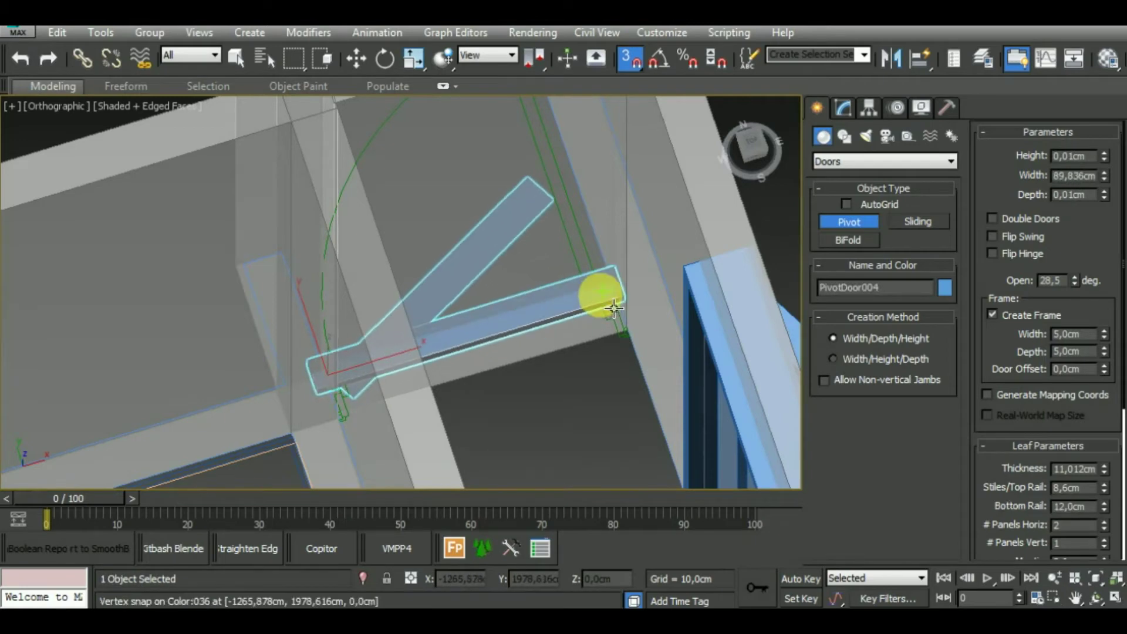
{"action": "left_click", "coordinate": [631, 336]}
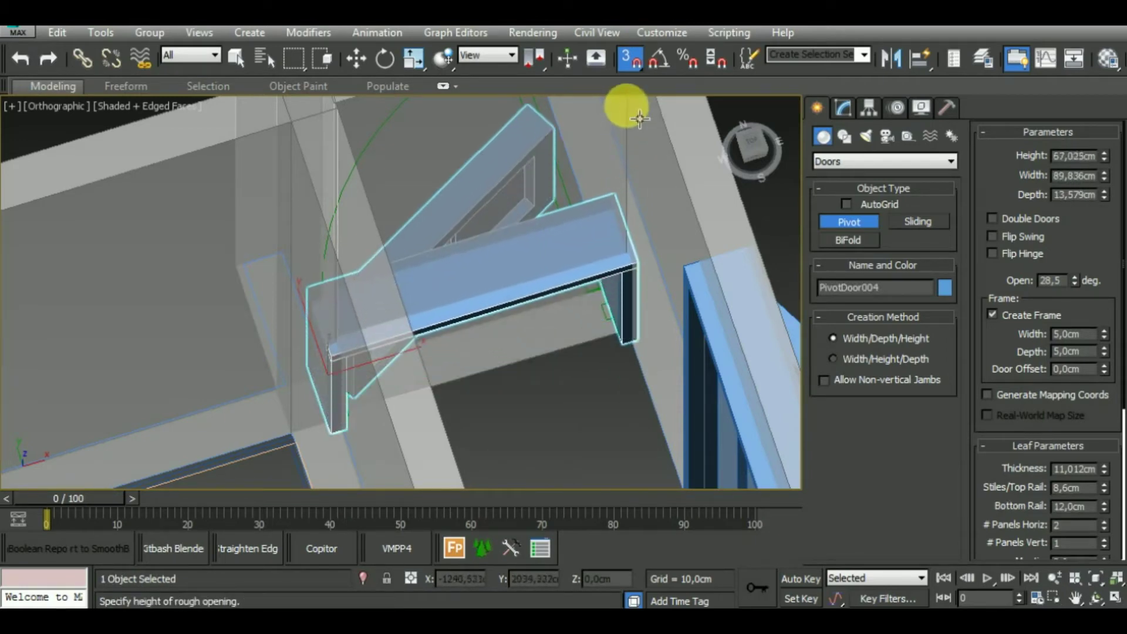
{"action": "left_click", "coordinate": [625, 108]}
{"action": "mouse_move", "coordinate": [602, 301]}
{"action": "middle_mouse_down", "text": "alt"}
{"action": "mouse_move", "coordinate": [579, 358]}
{"action": "mouse_move", "coordinate": [594, 455]}
{"action": "middle_mouse_up", "text": "alt"}
{"action": "right_click", "coordinate": [587, 440]}
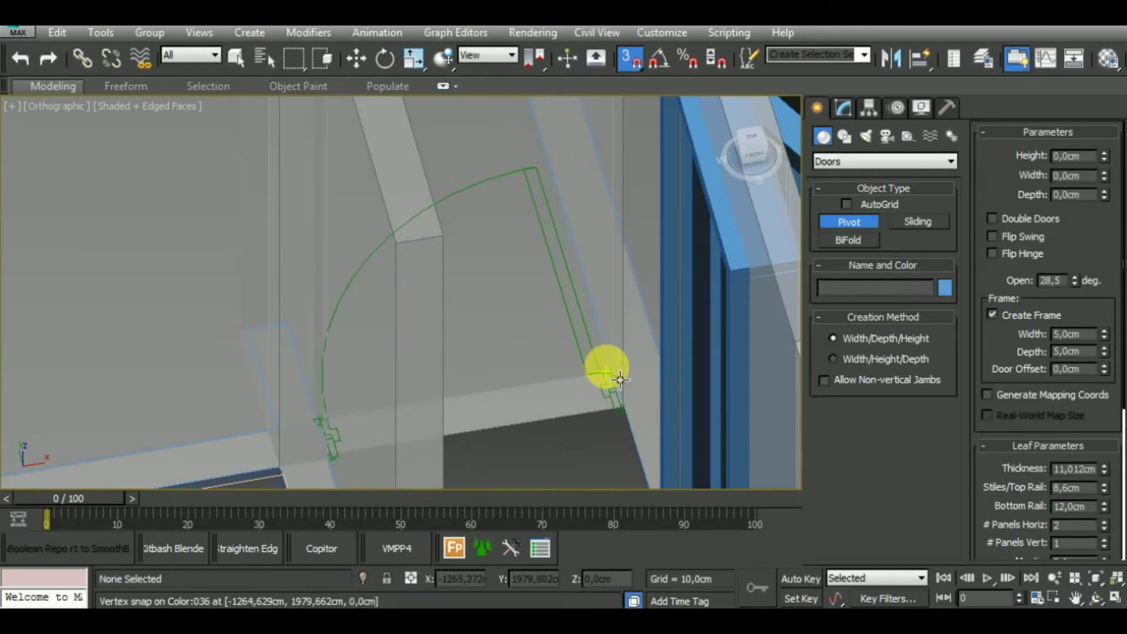
Step: Draw pivot door PivotDoor004 from the hinge point with a 250 cm height
{"action": "left_click_drag", "start_coordinate": [620, 379], "coordinate": [358, 426]}
{"action": "left_click_drag", "start_coordinate": [362, 424], "coordinate": [350, 429]}
{"action": "left_click", "coordinate": [356, 440]}
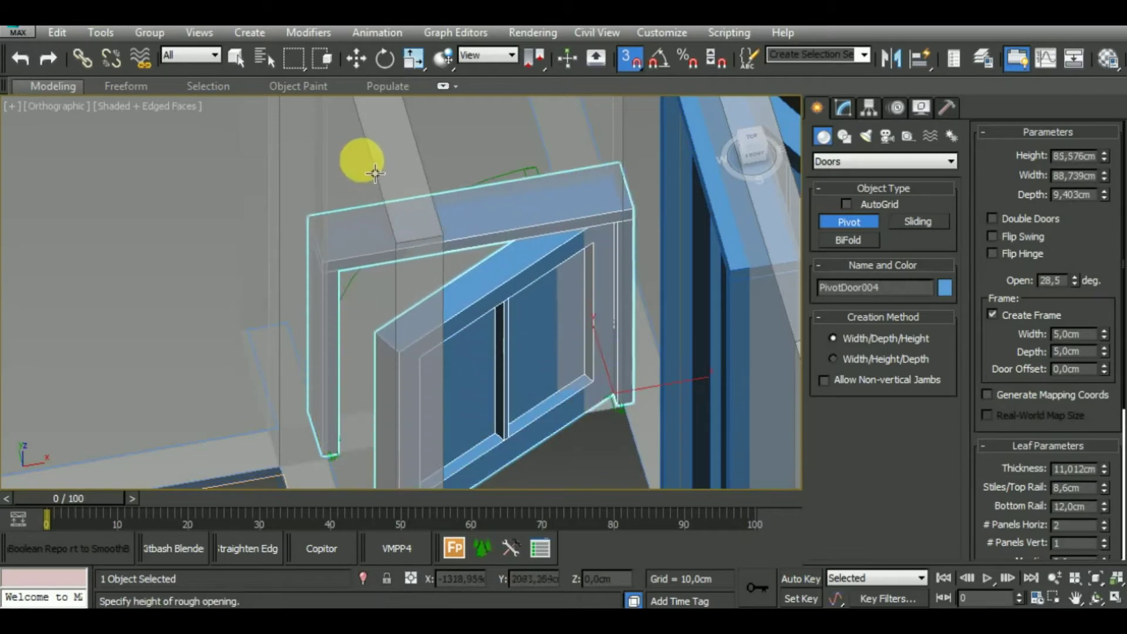
{"action": "left_click", "coordinate": [401, 151]}
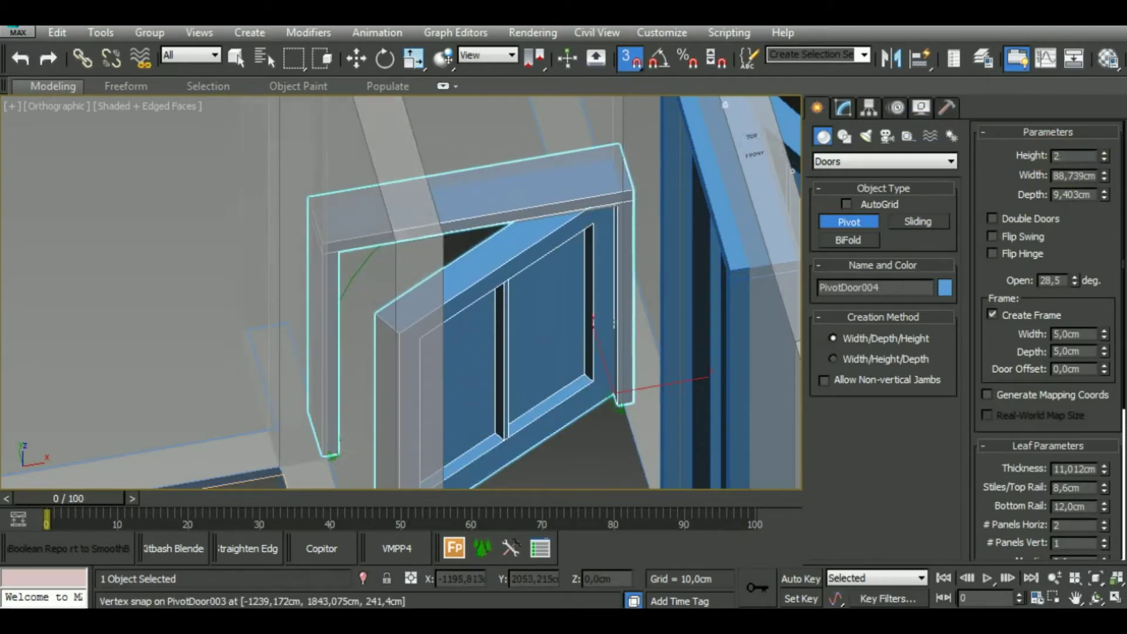
{"action": "type", "text": "250"}
{"action": "key", "text": "Return"}
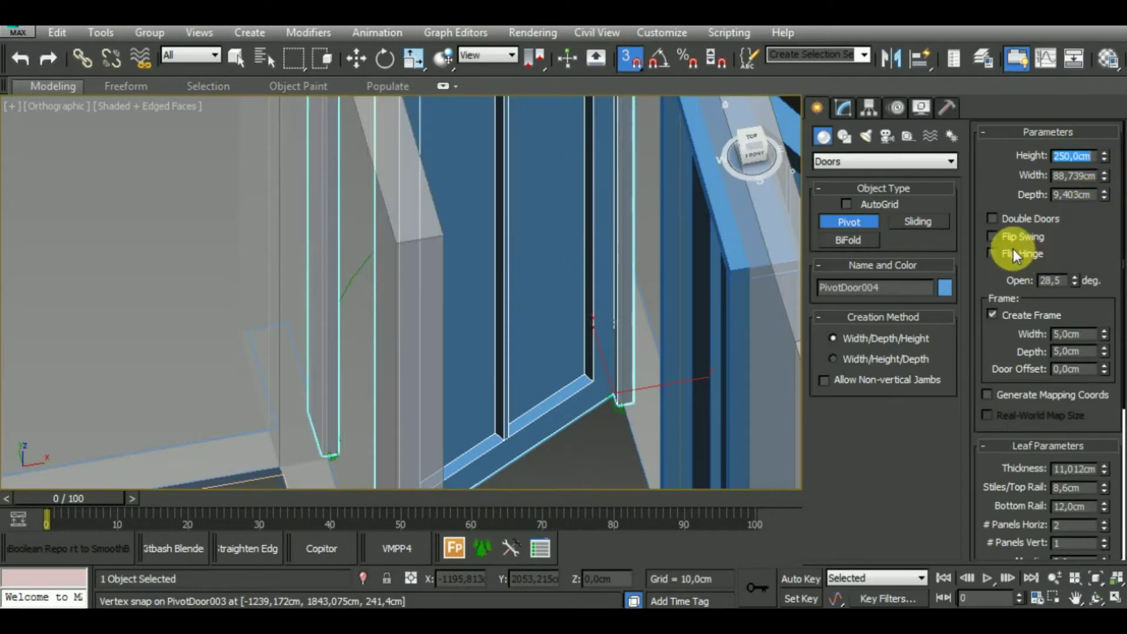
Step: Turn on Flip Hinge and Flip Swing for PivotDoor004
{"action": "left_click", "coordinate": [1012, 253]}
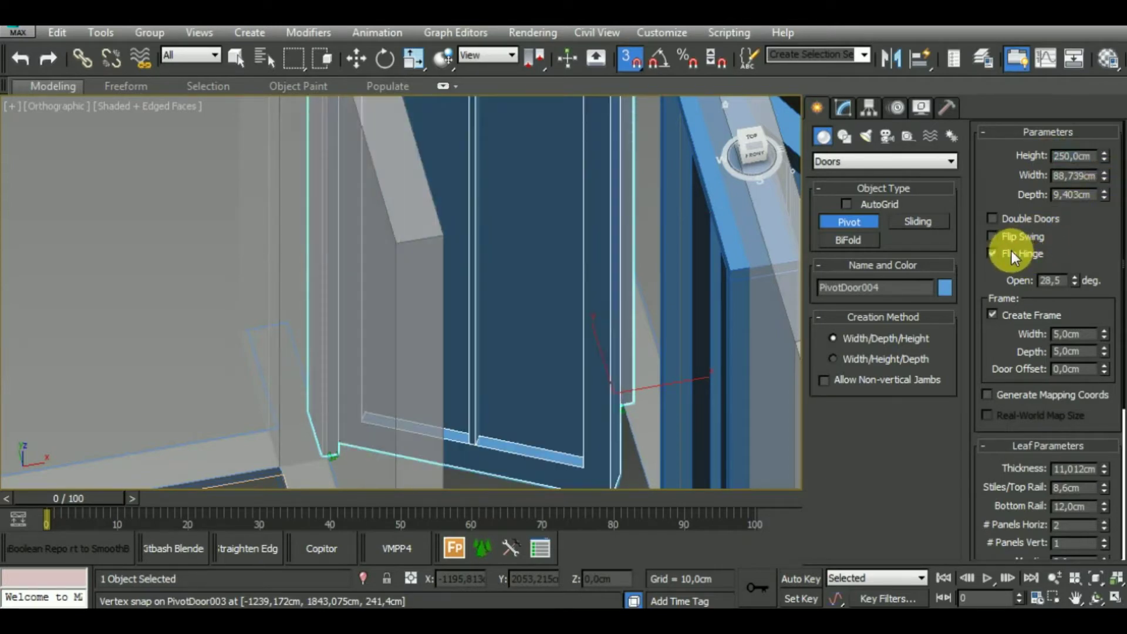
{"action": "middle_click_drag", "start_coordinate": [730, 294], "coordinate": [591, 305], "text": "alt"}
{"action": "scroll", "coordinate": [616, 402], "scroll_direction": "down", "scroll_amount": 3}
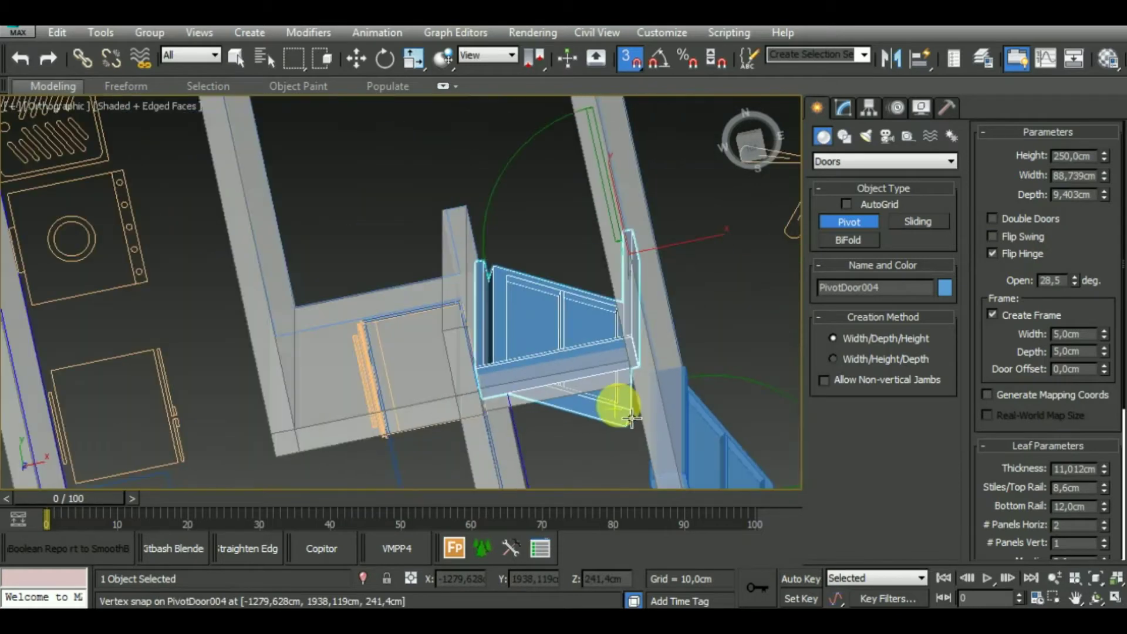
{"action": "left_click", "coordinate": [1020, 241]}
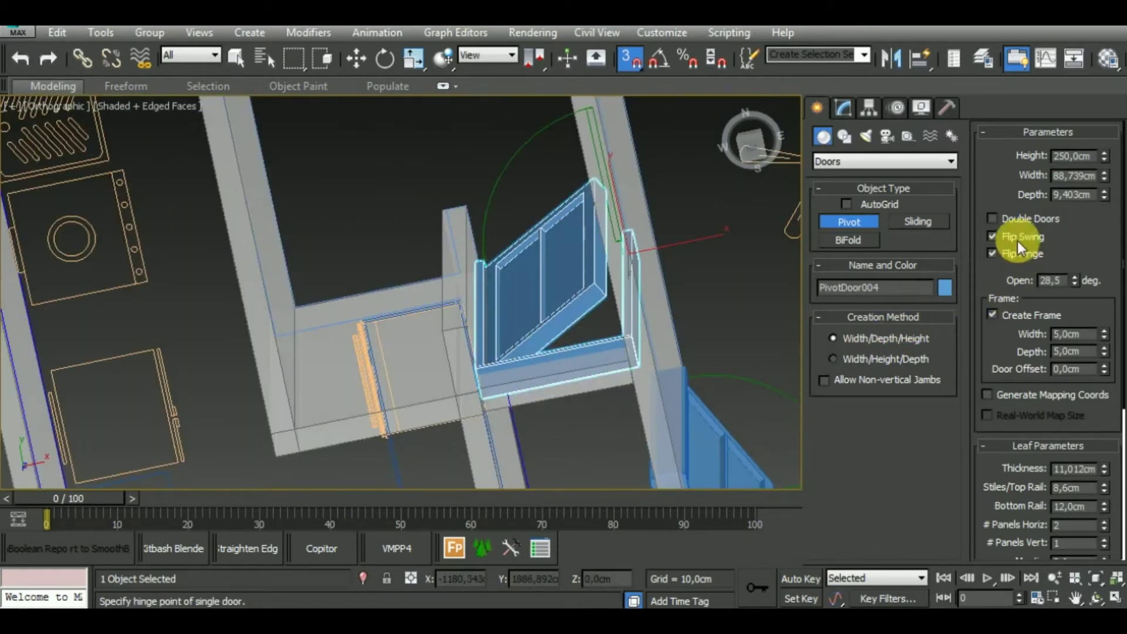
{"action": "mouse_move", "coordinate": [578, 340]}
{"action": "middle_mouse_down", "text": "alt"}
{"action": "mouse_move", "coordinate": [599, 223]}
{"action": "mouse_move", "coordinate": [584, 206]}
{"action": "mouse_move", "coordinate": [536, 307]}
{"action": "mouse_move", "coordinate": [590, 358]}
{"action": "mouse_move", "coordinate": [407, 383]}
{"action": "middle_mouse_up", "text": "alt"}
Step: Draw a pivot door from the hinge in the bathroom doorway
{"action": "scroll", "coordinate": [422, 393], "scroll_direction": "up", "scroll_amount": 5}
{"action": "left_click_drag", "start_coordinate": [414, 403], "coordinate": [533, 432]}
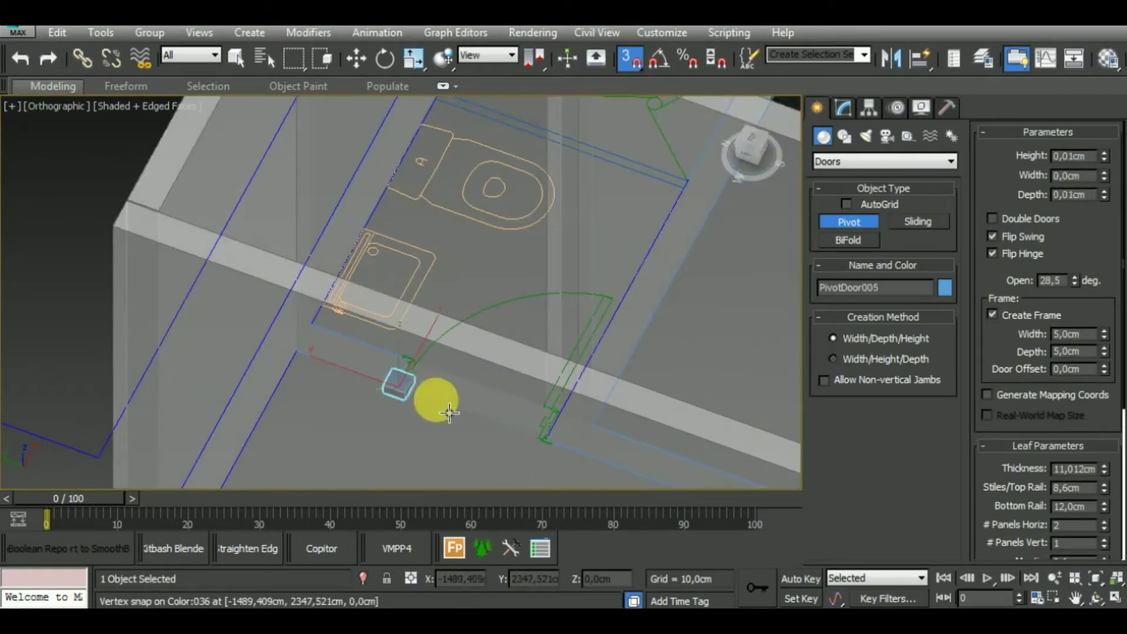
{"action": "left_click", "coordinate": [555, 424]}
{"action": "left_click", "coordinate": [516, 189]}
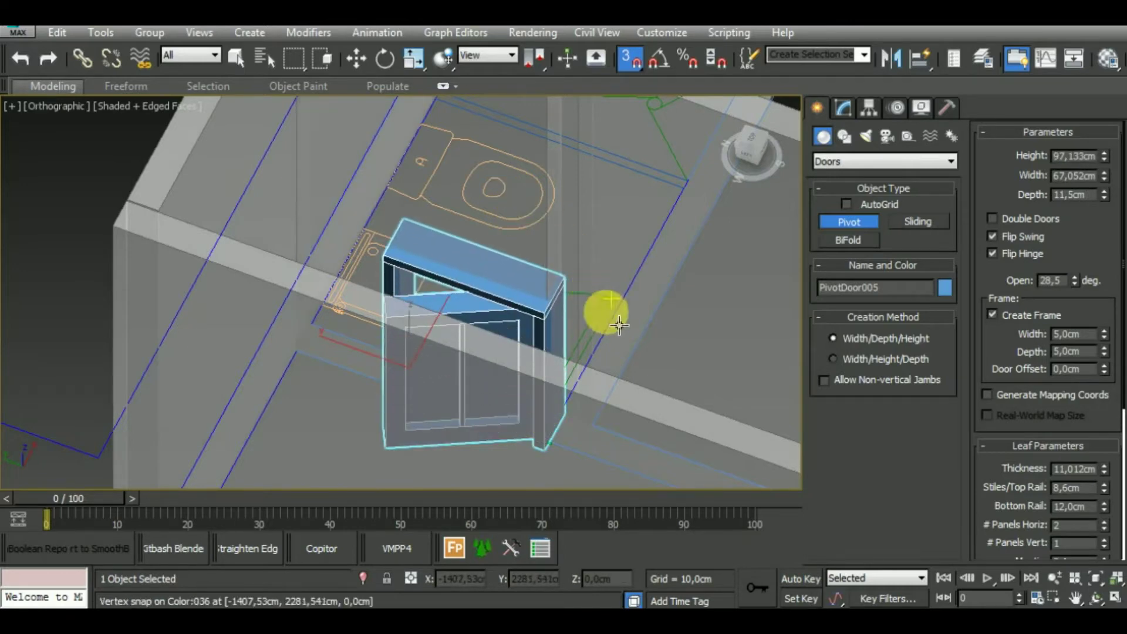
{"action": "mouse_move", "coordinate": [604, 309]}
{"action": "middle_mouse_down", "text": "alt"}
{"action": "mouse_move", "coordinate": [750, 306]}
{"action": "mouse_move", "coordinate": [767, 334]}
{"action": "mouse_move", "coordinate": [556, 410]}
{"action": "middle_mouse_up", "text": "alt"}
Step: Undo the wrongly sized door and cancel the following attempt
{"action": "key", "text": "shift+z"}
{"action": "key", "text": "ctrl+z"}
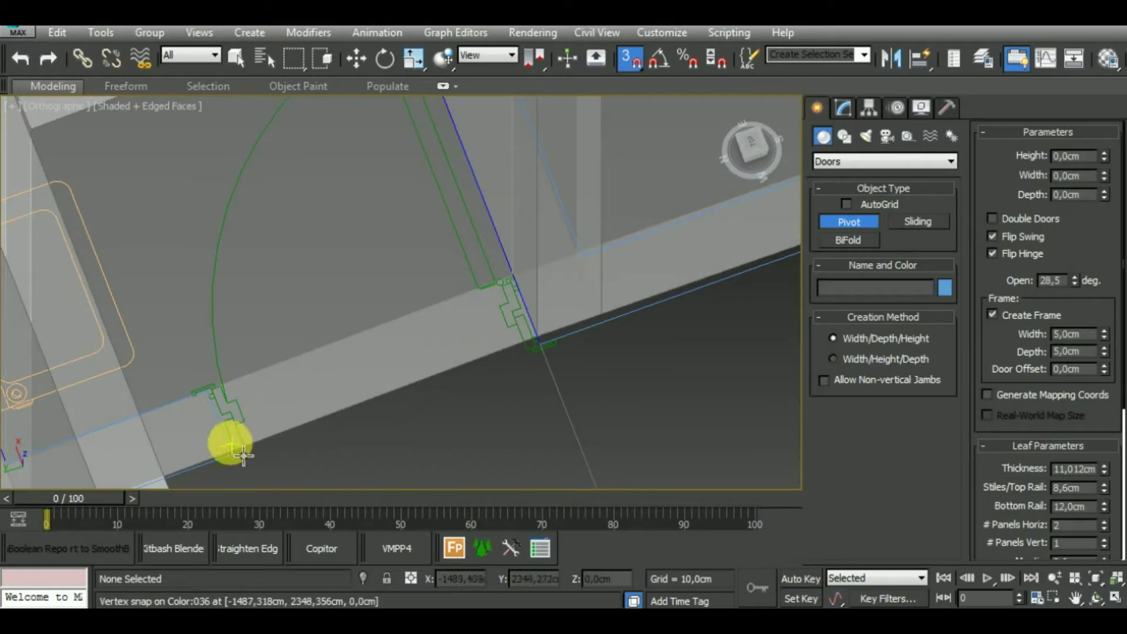
{"action": "mouse_move", "coordinate": [245, 461]}
{"action": "left_mouse_down"}
{"action": "mouse_move", "coordinate": [224, 399]}
{"action": "mouse_move", "coordinate": [523, 282]}
{"action": "mouse_move", "coordinate": [495, 302]}
{"action": "mouse_move", "coordinate": [538, 349]}
{"action": "left_mouse_up"}
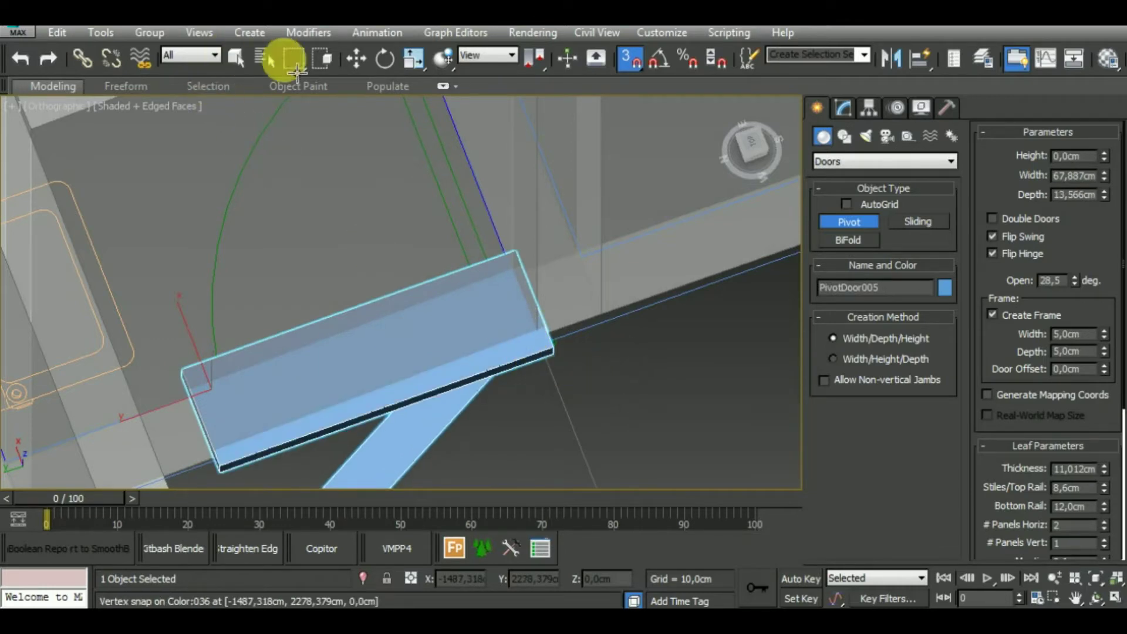
{"action": "right_click", "coordinate": [566, 403]}
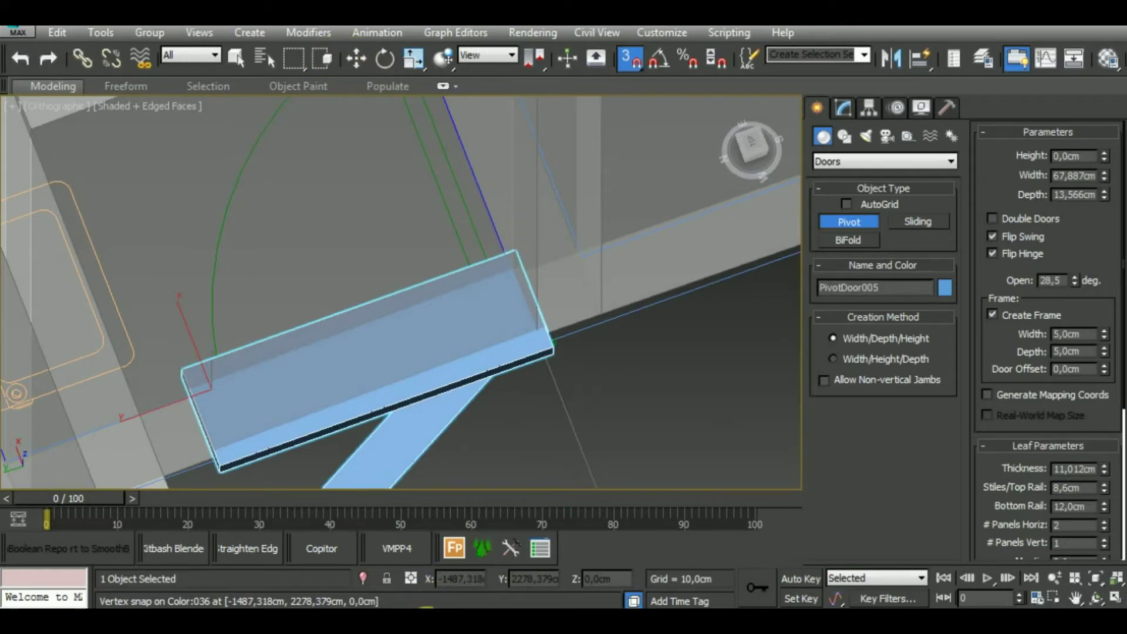
{"action": "scroll", "coordinate": [433, 303], "scroll_direction": "down", "scroll_amount": 3}
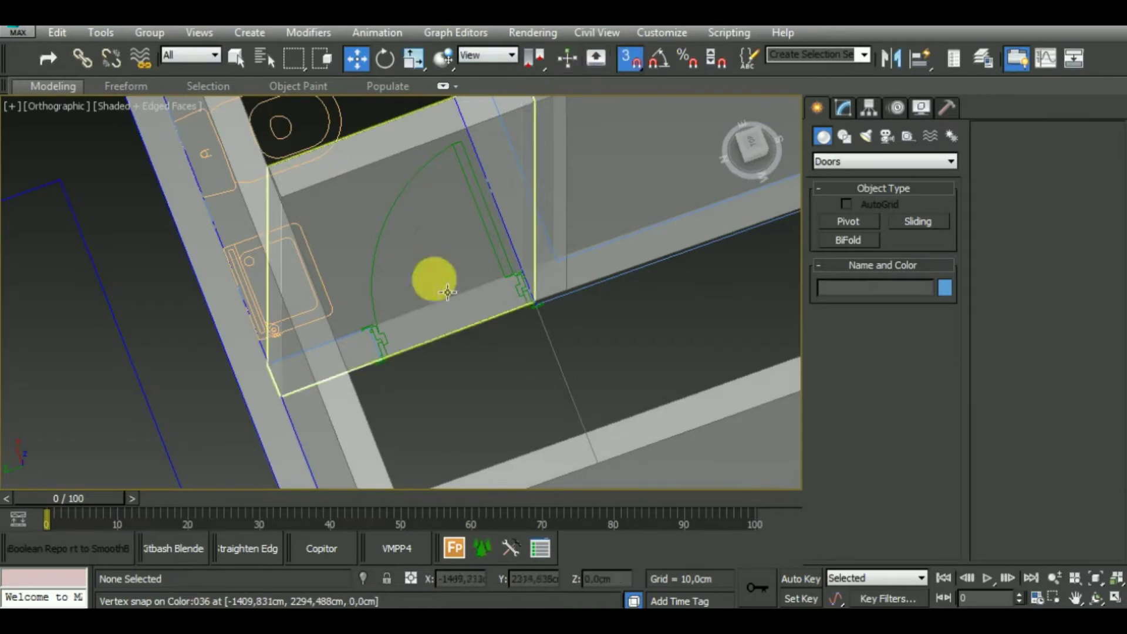
Step: Draw PivotDoor005 from hinge to opposite jamb with a 250 cm height
{"action": "left_click", "coordinate": [859, 226]}
{"action": "scroll", "coordinate": [470, 364], "scroll_direction": "up", "scroll_amount": 3}
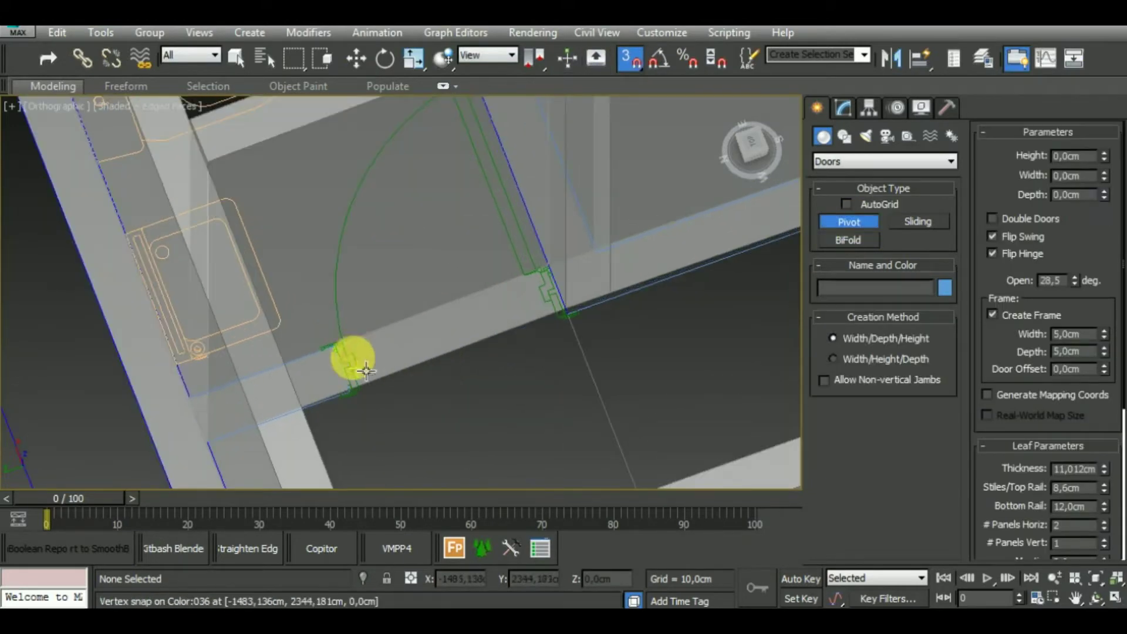
{"action": "left_click_drag", "start_coordinate": [347, 356], "coordinate": [561, 317]}
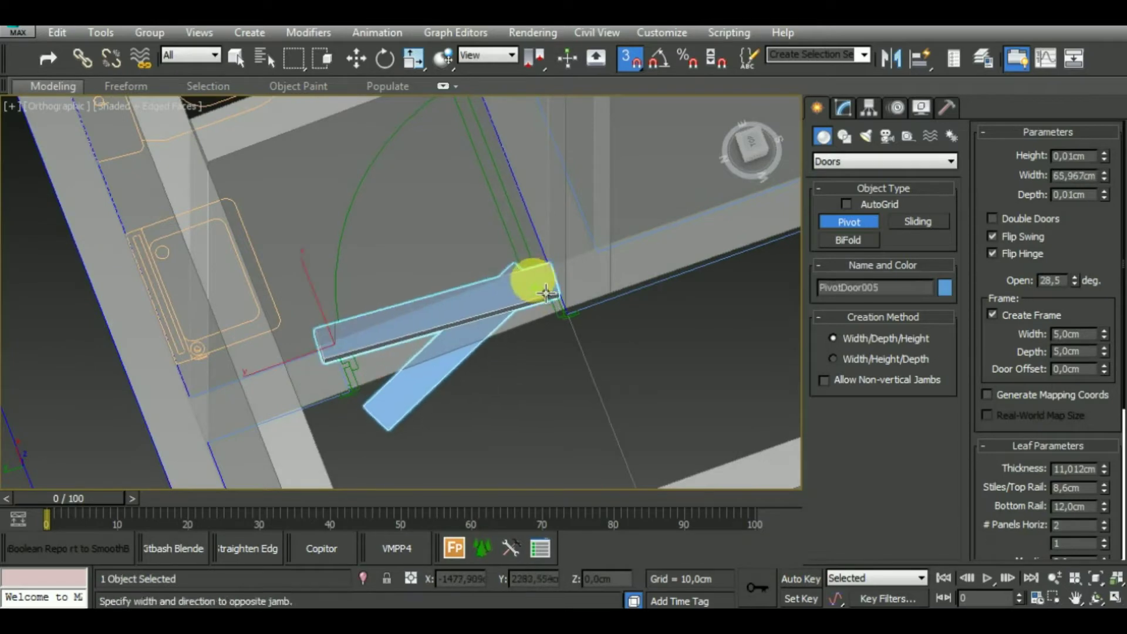
{"action": "left_click", "coordinate": [561, 317]}
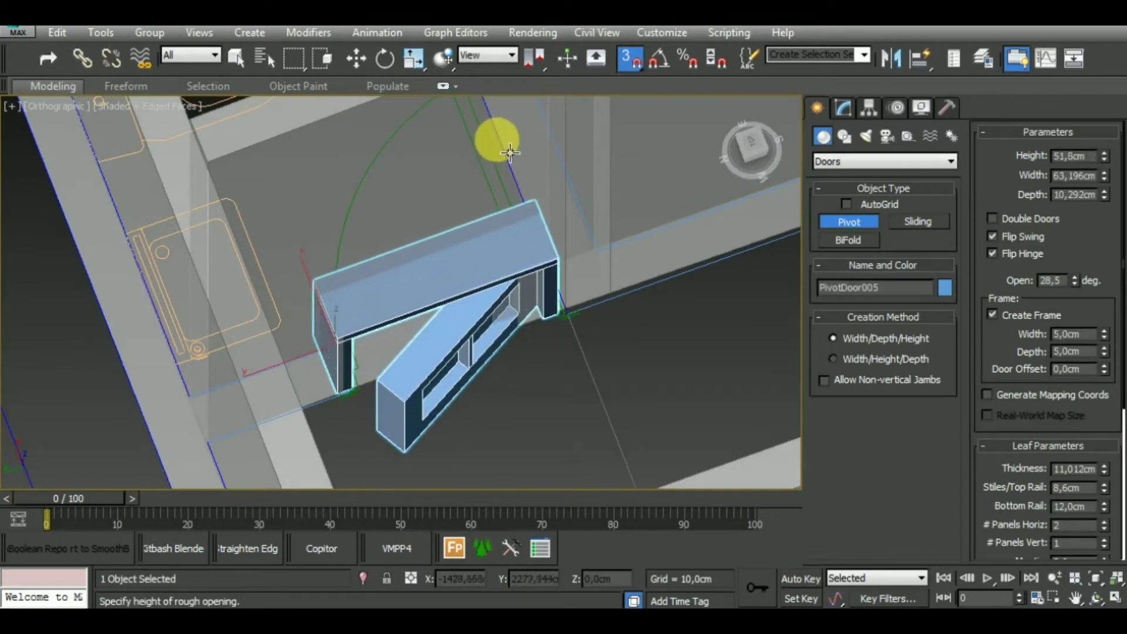
{"action": "left_click", "coordinate": [498, 140]}
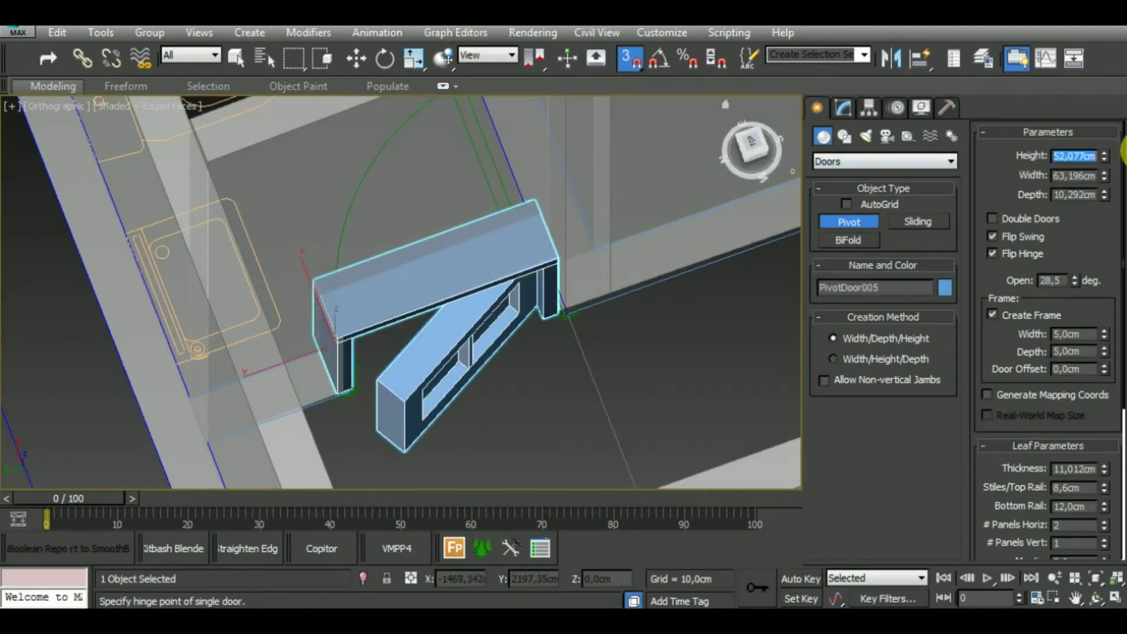
{"action": "type", "text": "50"}
{"action": "key", "text": "Return"}
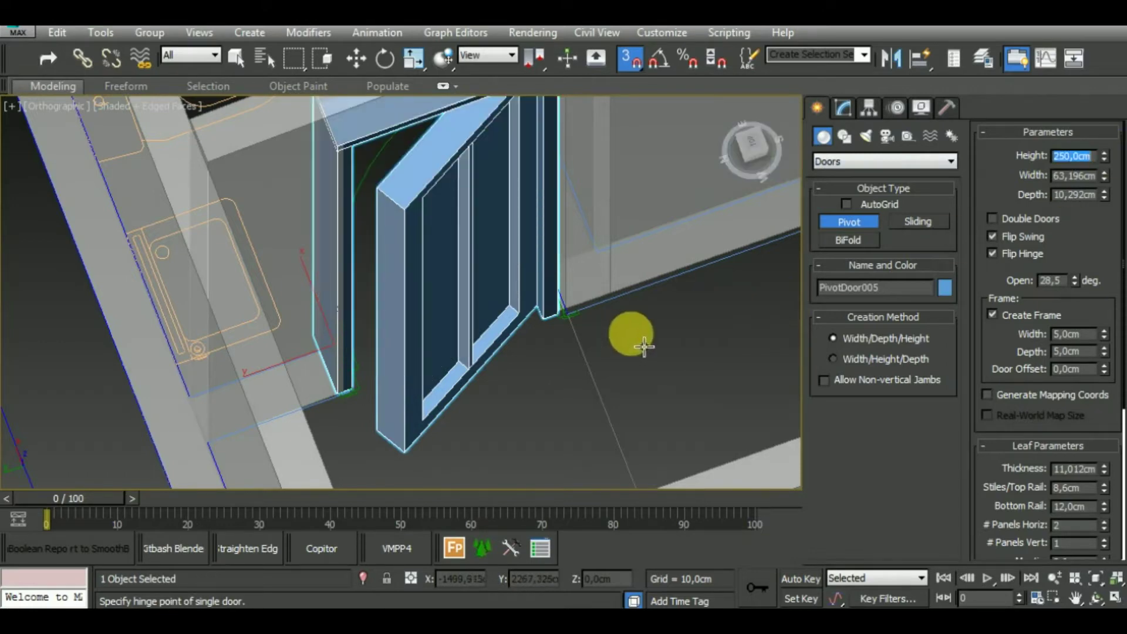
Step: Uncheck Flip Swing so PivotDoor005 swings the right way
{"action": "left_click", "coordinate": [1019, 238]}
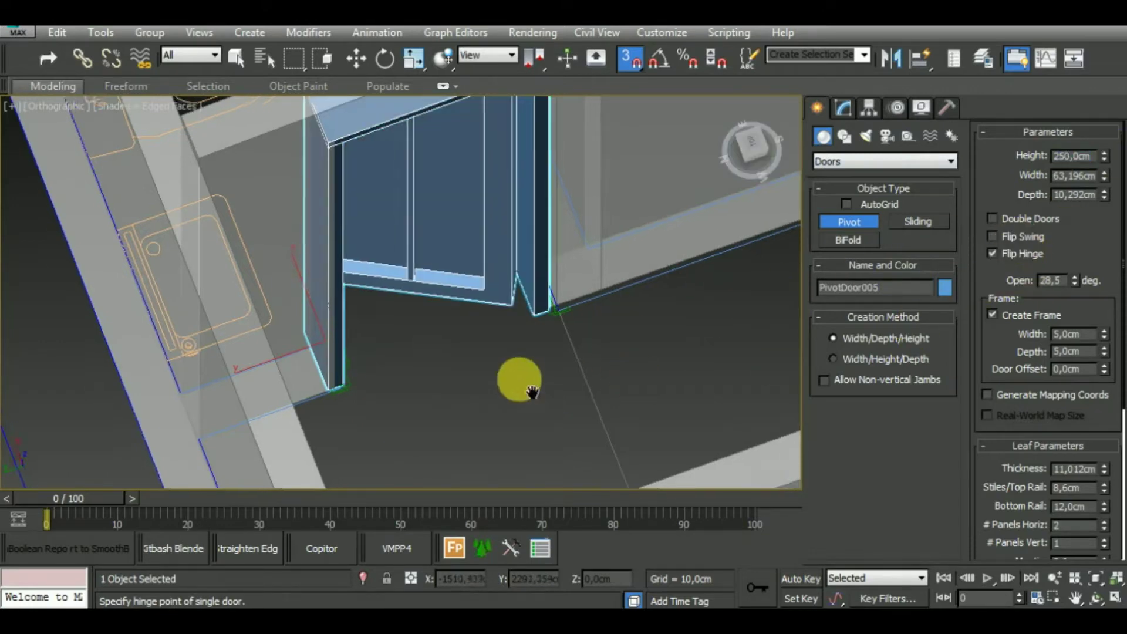
{"action": "scroll", "coordinate": [516, 377], "scroll_direction": "down", "scroll_amount": 5}
{"action": "scroll", "coordinate": [427, 321], "scroll_direction": "down", "scroll_amount": 3}
{"action": "mouse_move", "coordinate": [478, 347]}
{"action": "middle_mouse_down"}
{"action": "mouse_move", "coordinate": [627, 464]}
{"action": "mouse_move", "coordinate": [621, 492]}
{"action": "middle_mouse_up"}
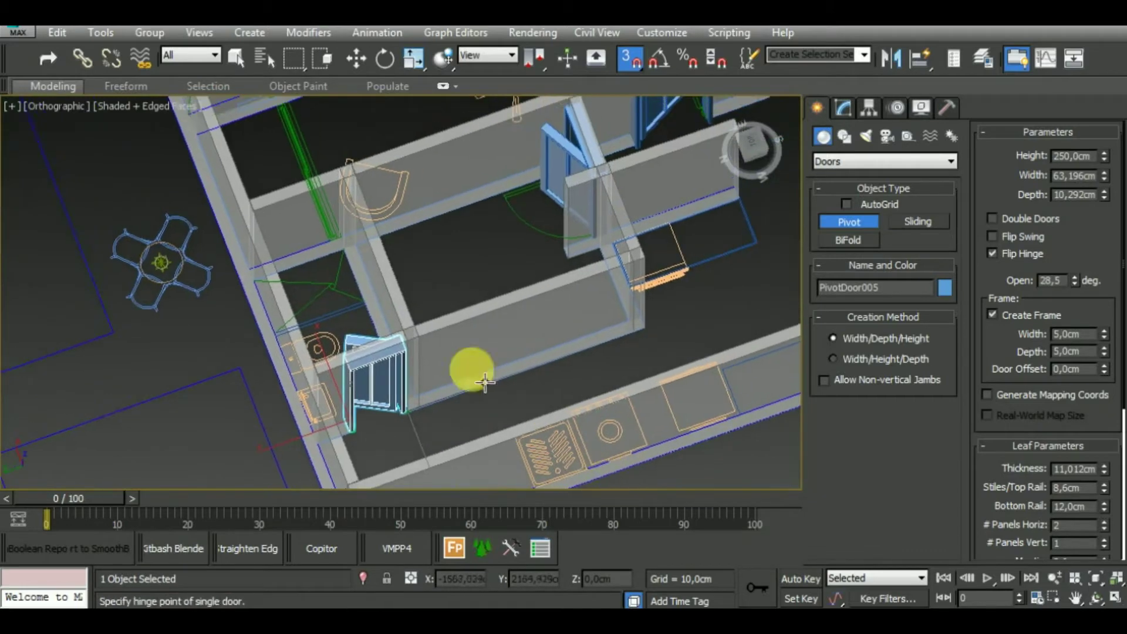
Step: Pan to the other rooms and choose the BiFold door type
{"action": "mouse_move", "coordinate": [472, 270]}
{"action": "middle_mouse_down"}
{"action": "mouse_move", "coordinate": [479, 405]}
{"action": "mouse_move", "coordinate": [503, 342]}
{"action": "middle_mouse_up"}
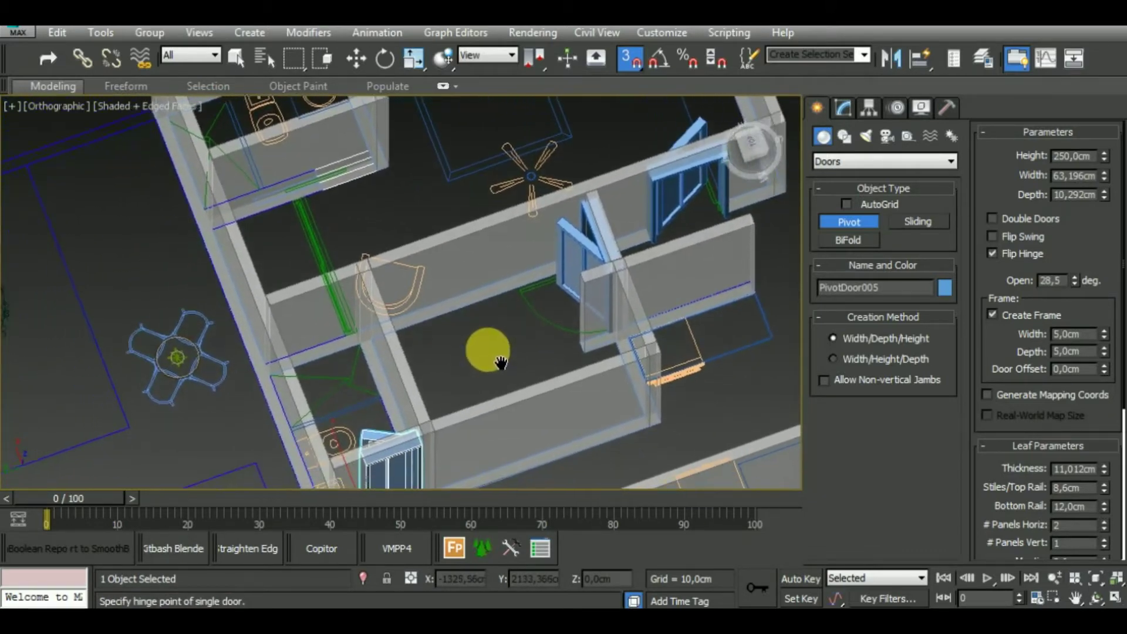
{"action": "scroll", "coordinate": [504, 341], "scroll_direction": "down", "scroll_amount": 2}
{"action": "scroll", "coordinate": [503, 342], "scroll_direction": "up", "scroll_amount": 2}
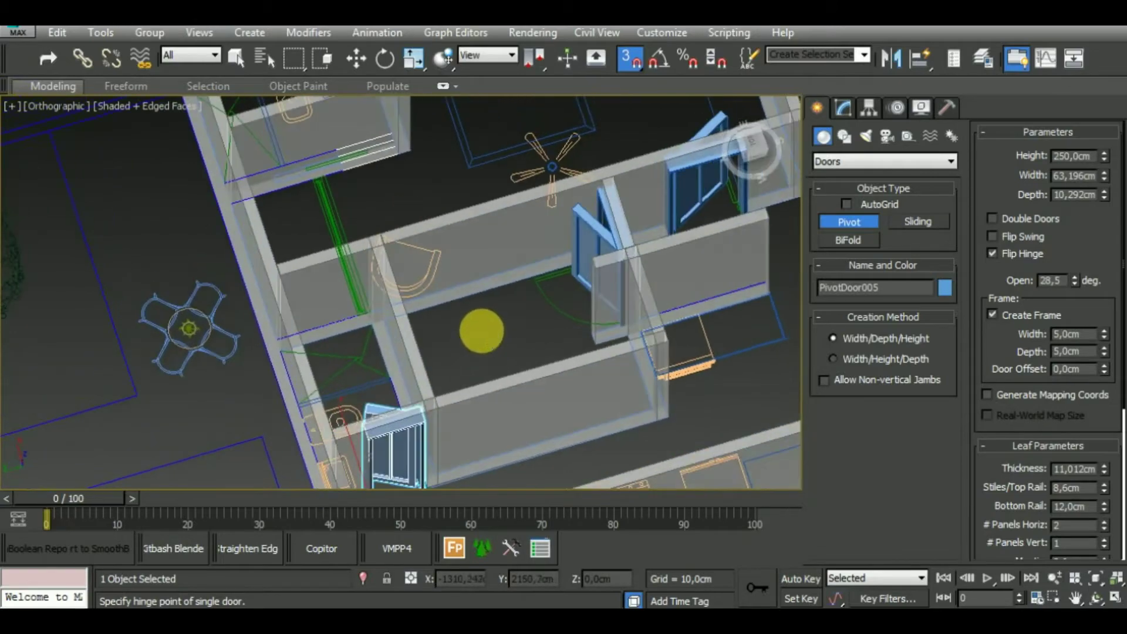
{"action": "scroll", "coordinate": [390, 355], "scroll_direction": "up", "scroll_amount": 2}
{"action": "left_click", "coordinate": [863, 239]}
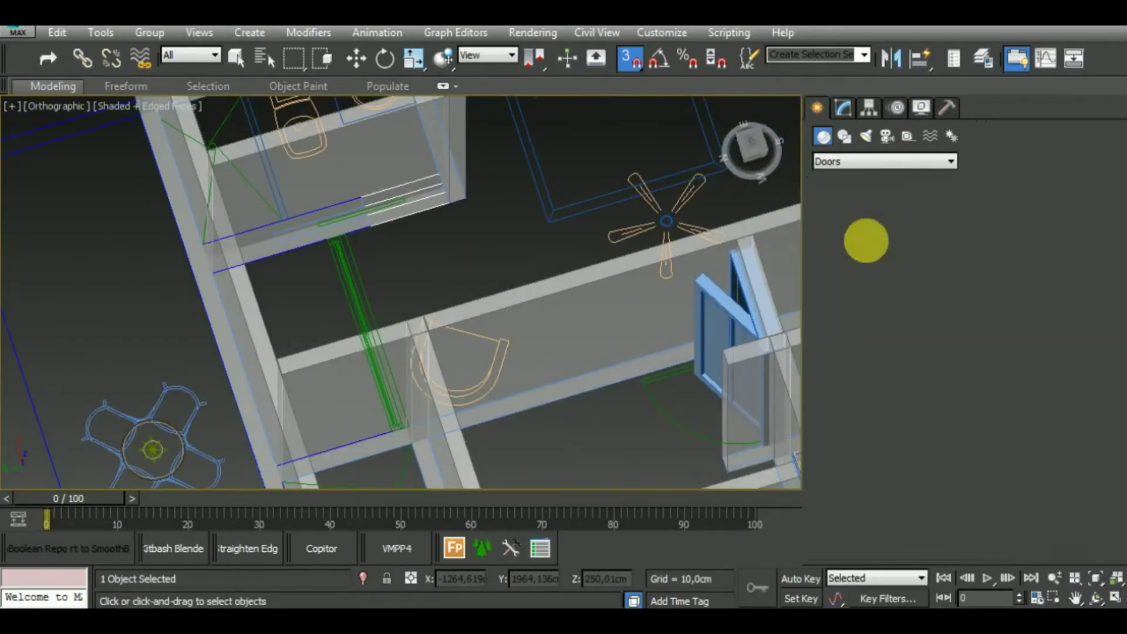
Step: Frame the wide opening and drag the bifold door about 187 cm across it
{"action": "scroll", "coordinate": [402, 307], "scroll_direction": "down", "scroll_amount": 2}
{"action": "middle_click_drag", "start_coordinate": [403, 307], "coordinate": [320, 252], "text": "alt"}
{"action": "scroll", "coordinate": [454, 317], "scroll_direction": "up", "scroll_amount": 4}
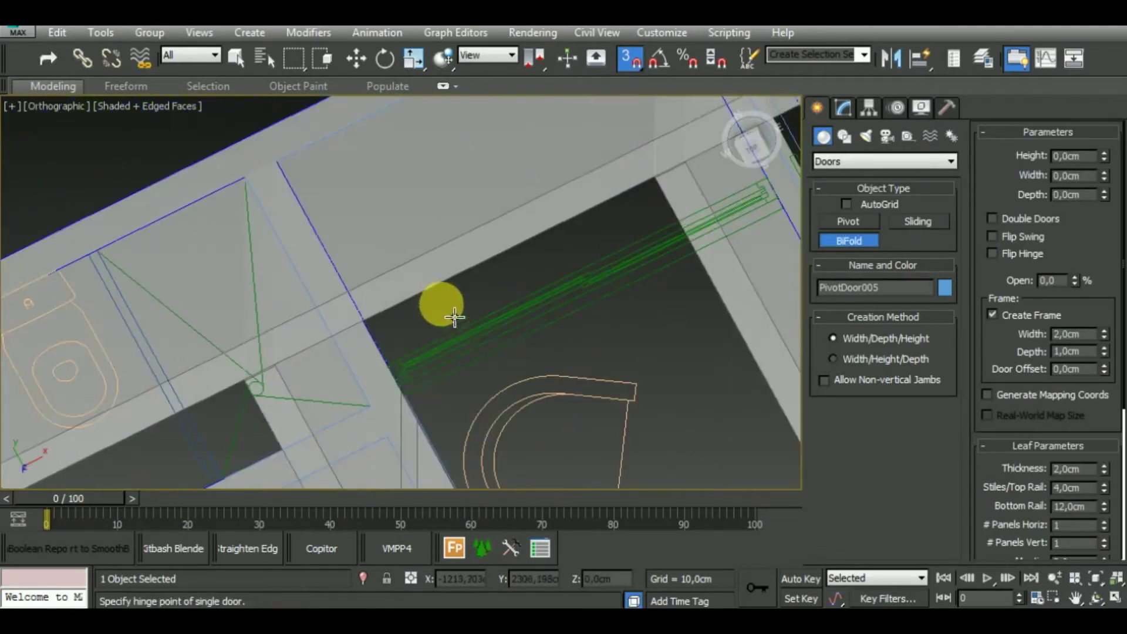
{"action": "scroll", "coordinate": [519, 383], "scroll_direction": "down", "scroll_amount": 2}
{"action": "middle_click_drag", "start_coordinate": [403, 322], "coordinate": [390, 309], "text": "alt"}
{"action": "scroll", "coordinate": [390, 282], "scroll_direction": "up", "scroll_amount": 2}
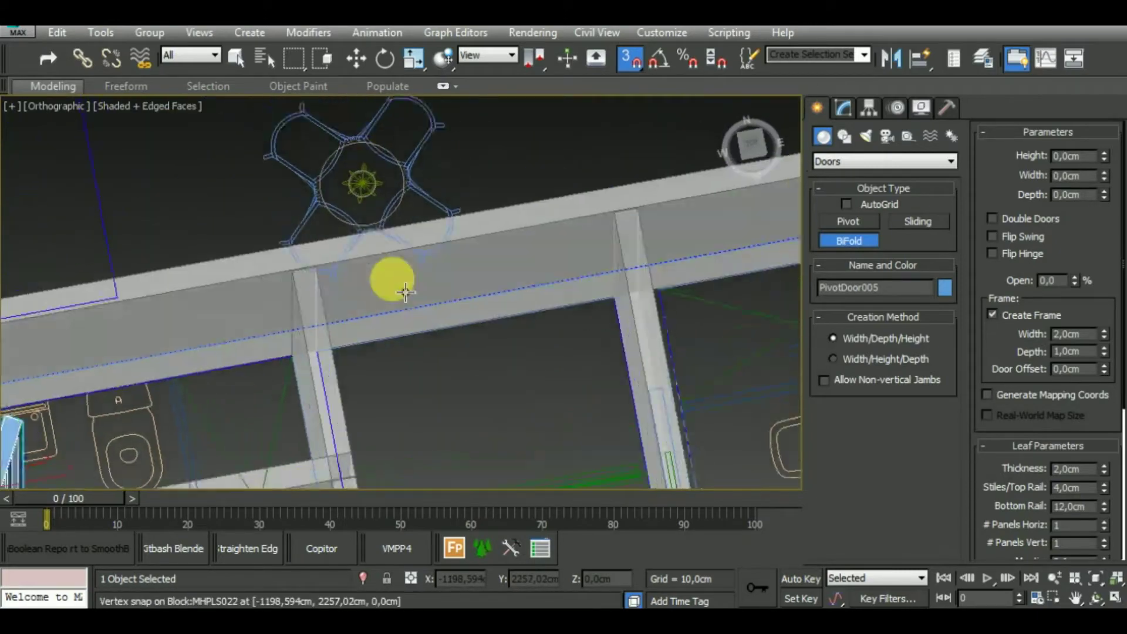
{"action": "scroll", "coordinate": [395, 253], "scroll_direction": "up", "scroll_amount": 2}
{"action": "scroll", "coordinate": [496, 176], "scroll_direction": "down", "scroll_amount": 3}
{"action": "mouse_move", "coordinate": [496, 176]}
{"action": "middle_mouse_down", "text": "alt"}
{"action": "mouse_move", "coordinate": [511, 312]}
{"action": "mouse_move", "coordinate": [558, 327]}
{"action": "mouse_move", "coordinate": [546, 352]}
{"action": "middle_mouse_up", "text": "alt"}
{"action": "scroll", "coordinate": [559, 308], "scroll_direction": "up", "scroll_amount": 3}
{"action": "scroll", "coordinate": [584, 299], "scroll_direction": "up", "scroll_amount": 2}
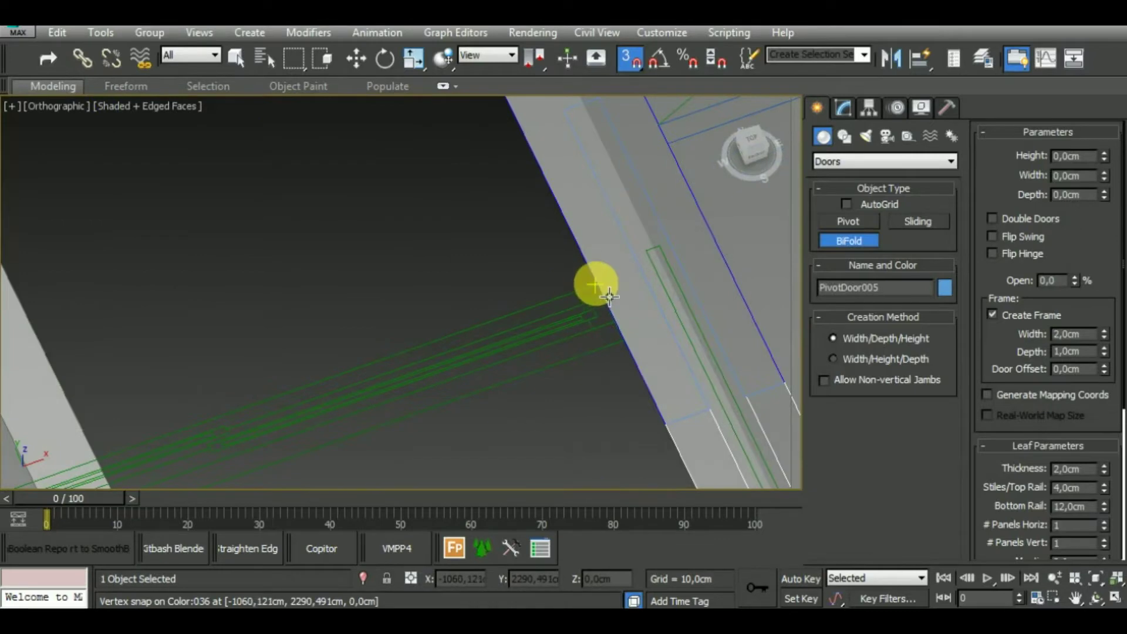
{"action": "scroll", "coordinate": [610, 294], "scroll_direction": "down", "scroll_amount": 2}
{"action": "left_click_drag", "start_coordinate": [612, 289], "coordinate": [220, 428]}
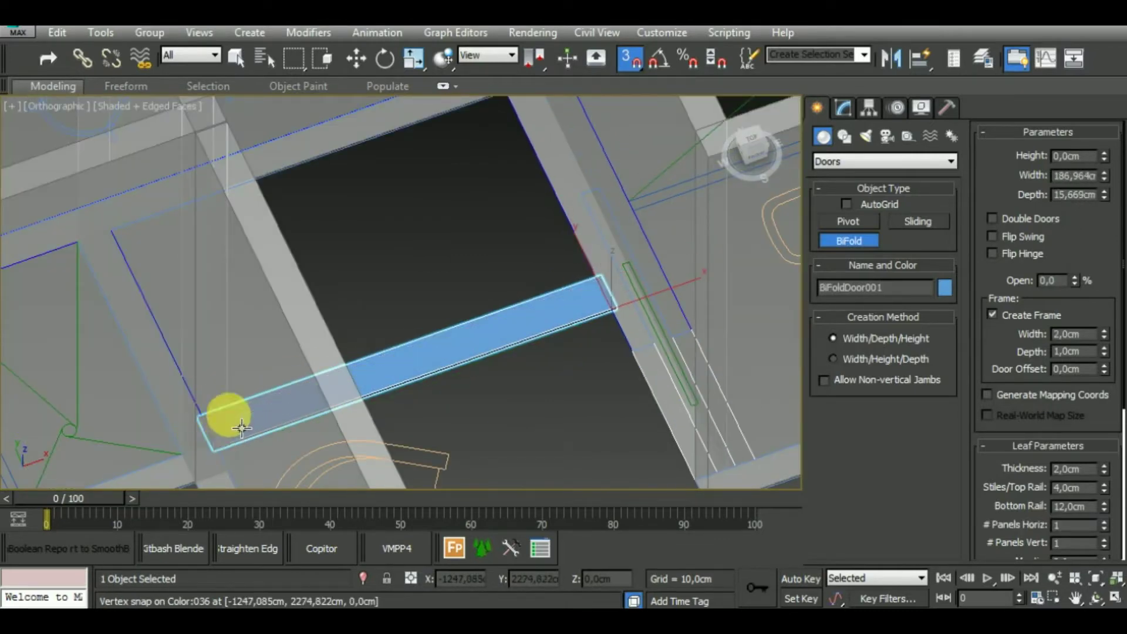
Step: Set the bifold door's depth and give it a 289 cm height
{"action": "left_click", "coordinate": [228, 417]}
{"action": "right_click", "coordinate": [269, 117]}
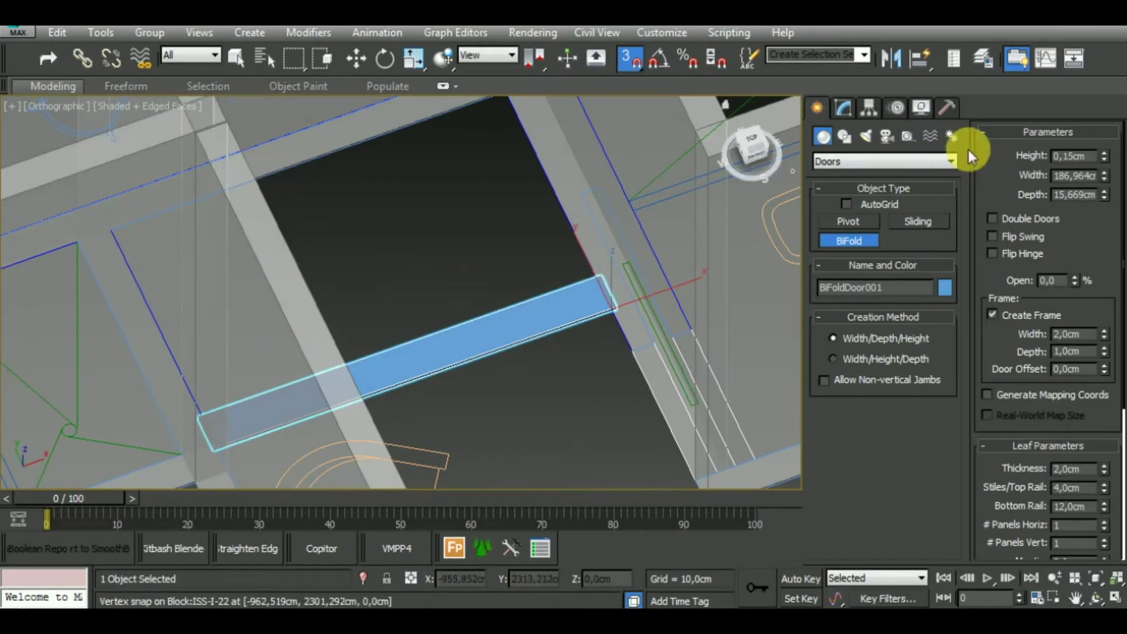
{"action": "double_click", "coordinate": [1094, 159]}
{"action": "type", "text": "289"}
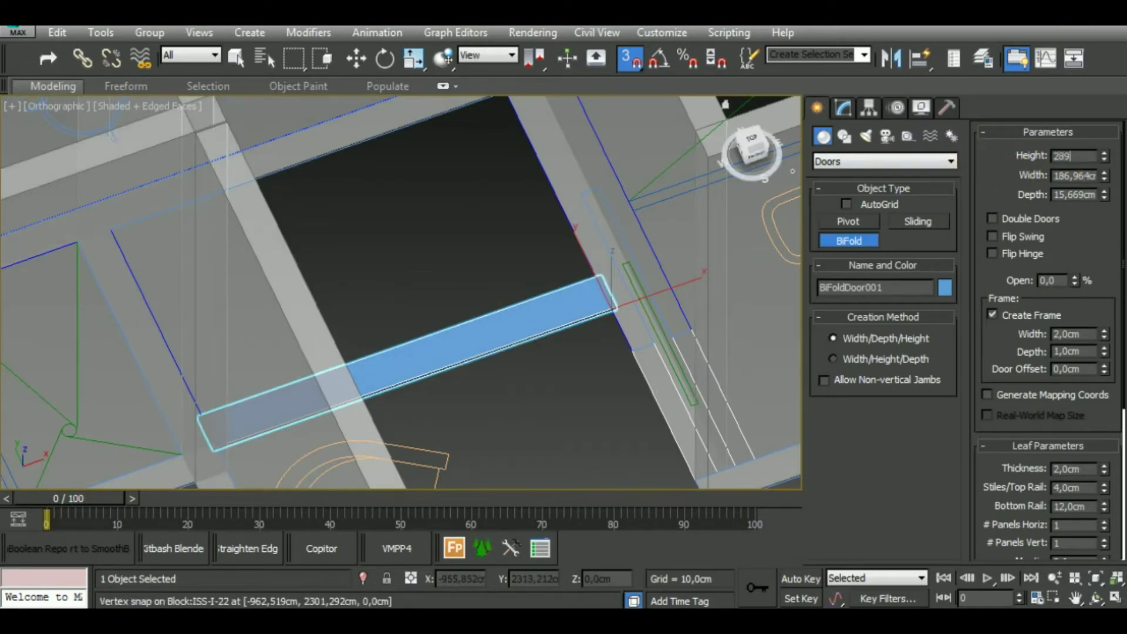
{"action": "key", "text": "Return"}
{"action": "middle_click_drag", "start_coordinate": [662, 352], "coordinate": [536, 355], "text": "alt"}
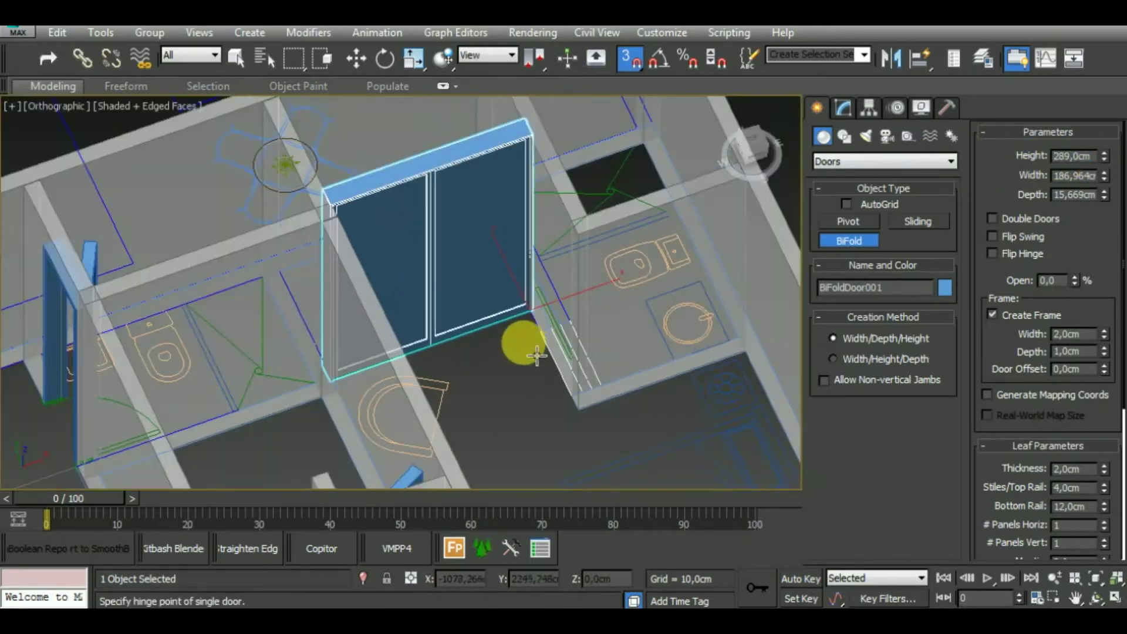
Step: Fold the bifold leaves 32% open and enable Double Doors
{"action": "mouse_move", "coordinate": [1077, 283]}
{"action": "left_mouse_down"}
{"action": "mouse_move", "coordinate": [1091, 245]}
{"action": "mouse_move", "coordinate": [1090, 274]}
{"action": "mouse_move", "coordinate": [1077, 252]}
{"action": "left_mouse_up"}
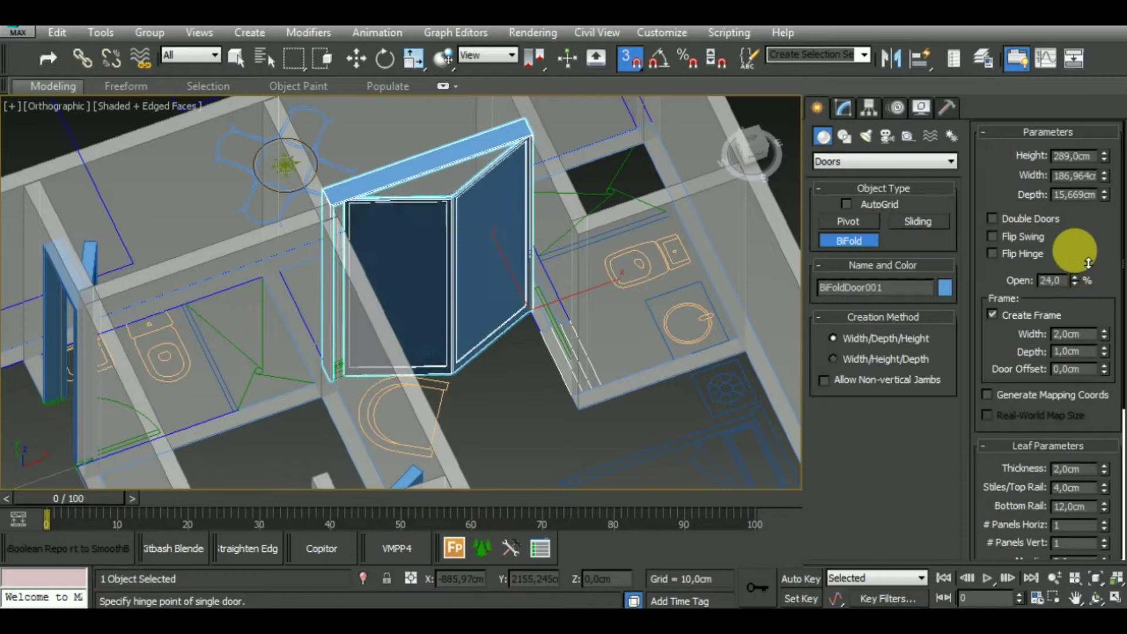
{"action": "left_click", "coordinate": [1007, 219]}
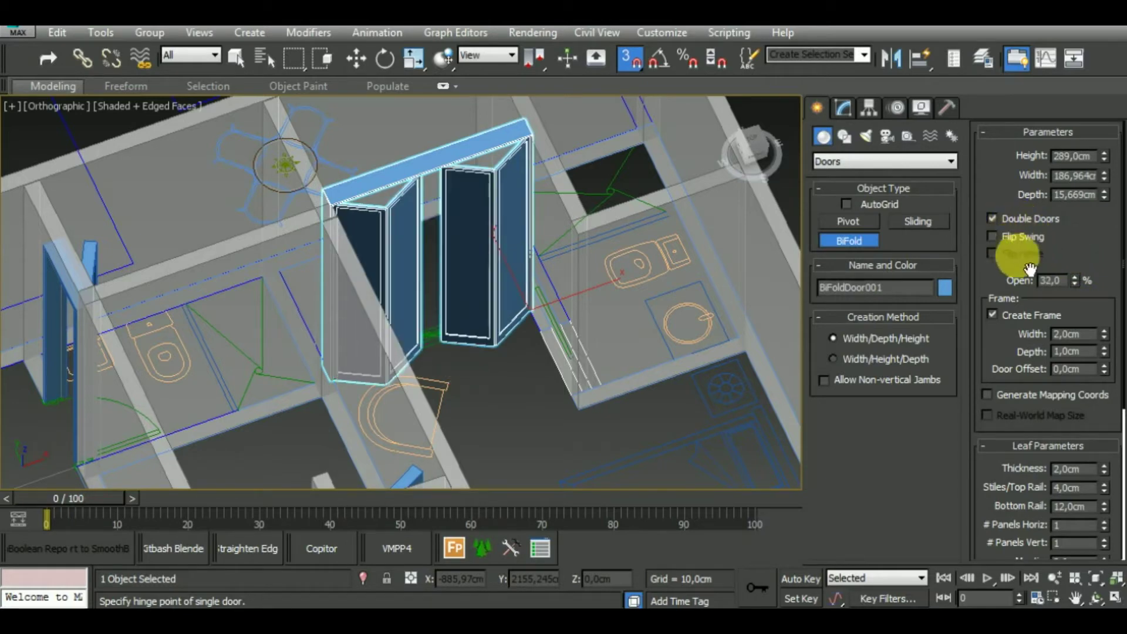
{"action": "scroll", "coordinate": [516, 364], "scroll_direction": "down", "scroll_amount": 4}
{"action": "scroll", "coordinate": [511, 341], "scroll_direction": "up", "scroll_amount": 2}
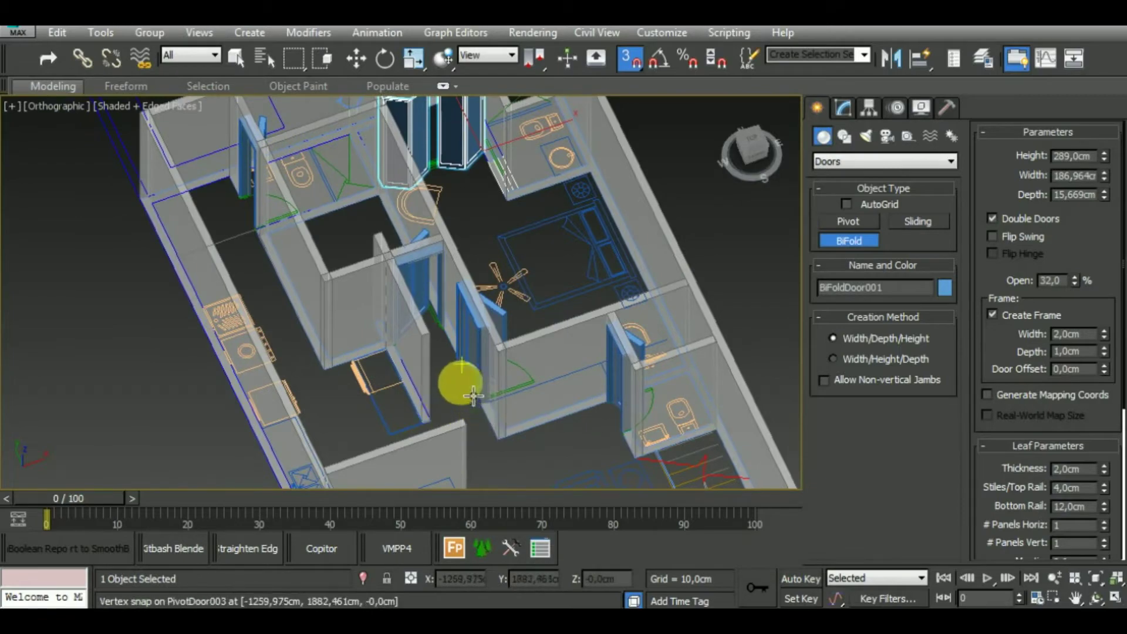
Step: Orbit to a top-down view, pan across the plan, and exit BiFold door creation
{"action": "scroll", "coordinate": [499, 410], "scroll_direction": "down", "scroll_amount": 2}
{"action": "mouse_move", "coordinate": [528, 411]}
{"action": "middle_mouse_down", "text": "alt"}
{"action": "mouse_move", "coordinate": [526, 432]}
{"action": "mouse_move", "coordinate": [560, 480]}
{"action": "mouse_move", "coordinate": [558, 433]}
{"action": "mouse_move", "coordinate": [586, 423]}
{"action": "mouse_move", "coordinate": [556, 433]}
{"action": "mouse_move", "coordinate": [522, 302]}
{"action": "mouse_move", "coordinate": [411, 253]}
{"action": "middle_mouse_up", "text": "alt"}
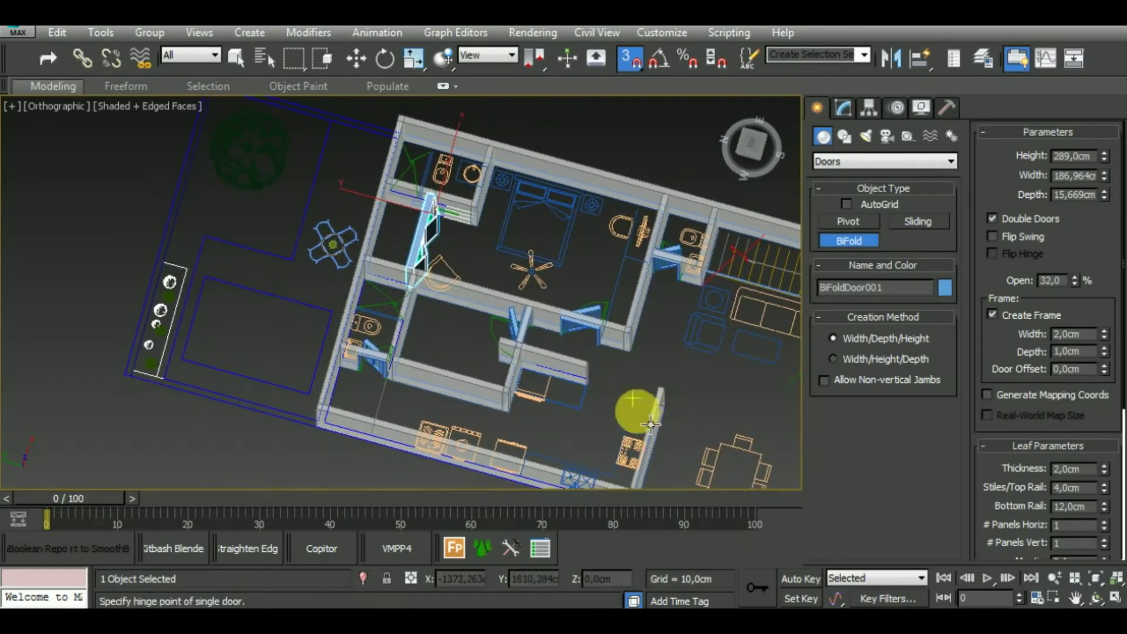
{"action": "middle_click_drag", "start_coordinate": [634, 408], "coordinate": [557, 355]}
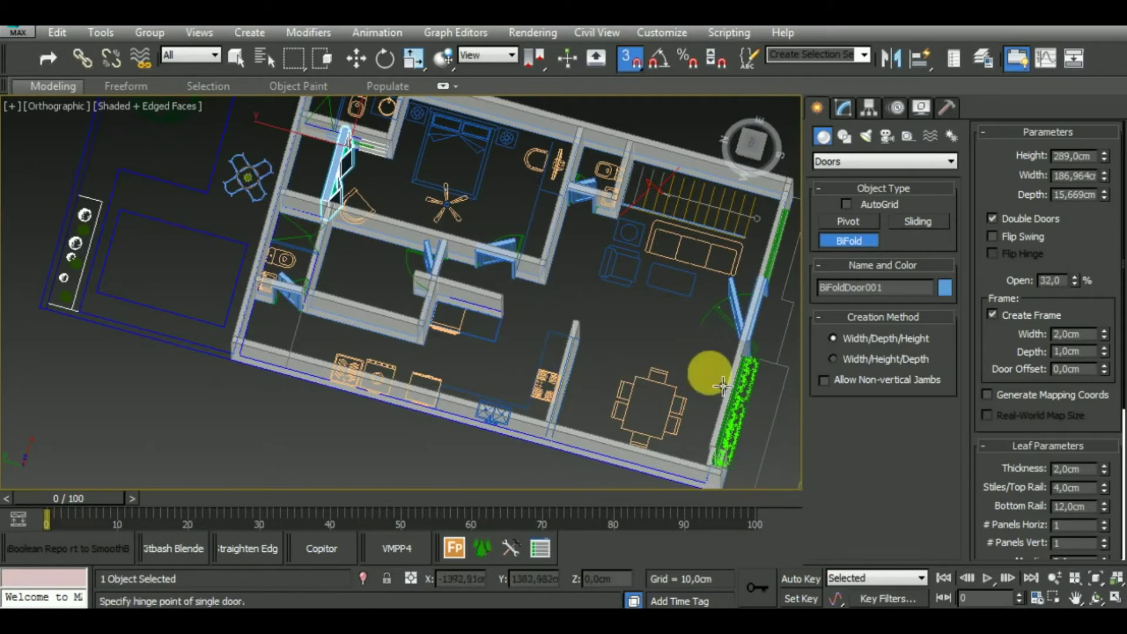
{"action": "mouse_move", "coordinate": [695, 349]}
{"action": "middle_mouse_down"}
{"action": "mouse_move", "coordinate": [641, 390]}
{"action": "mouse_move", "coordinate": [566, 391]}
{"action": "middle_mouse_up"}
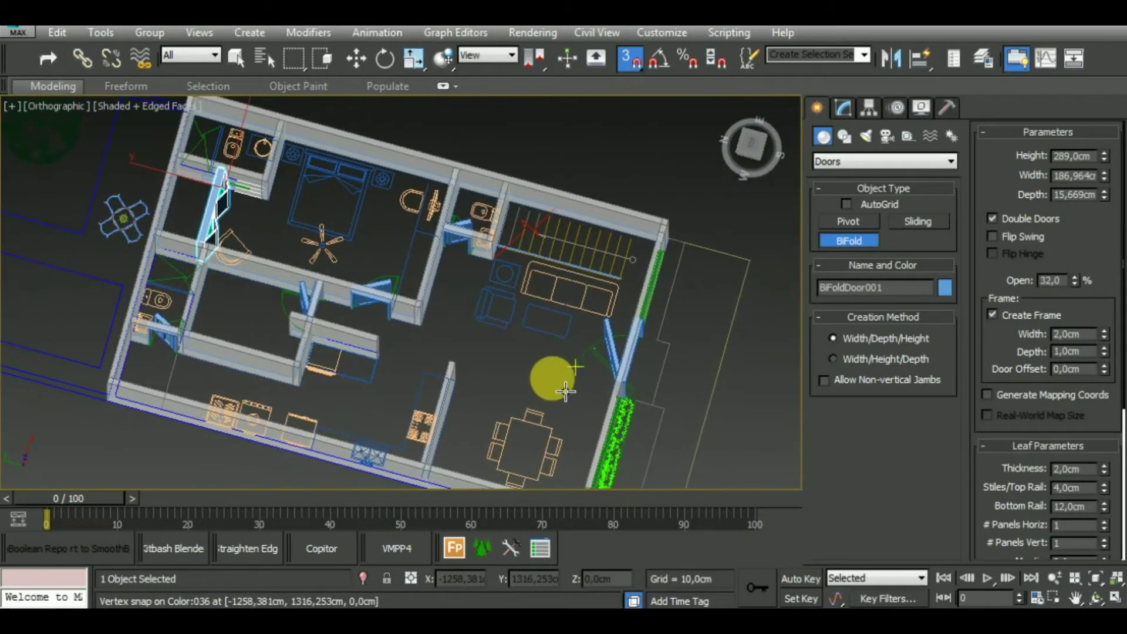
{"action": "right_click", "coordinate": [537, 390]}
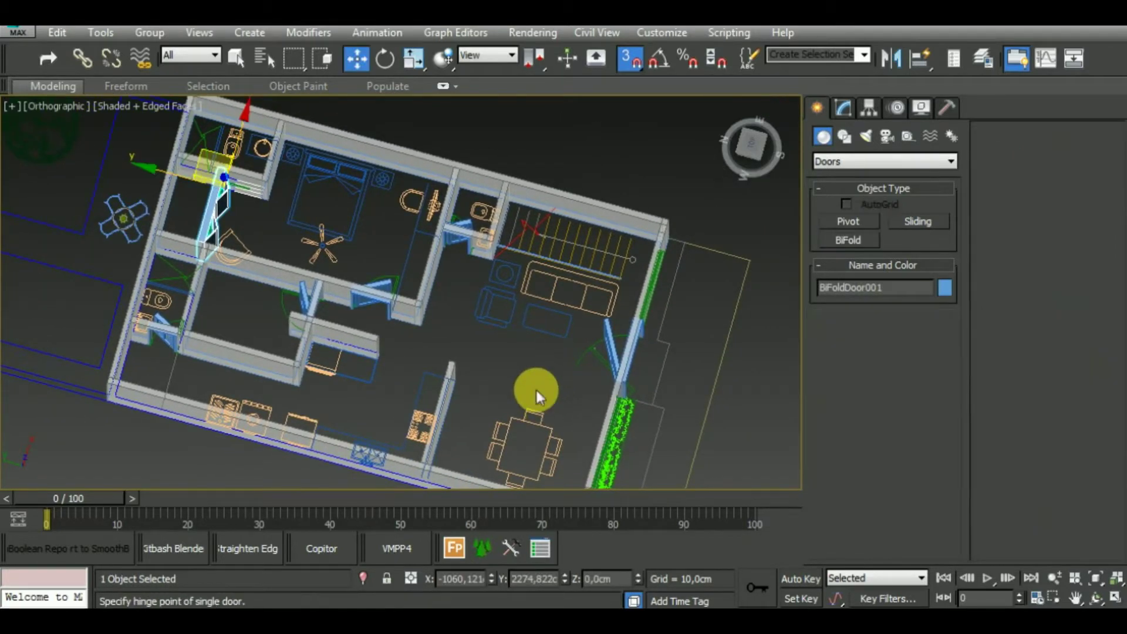
{"action": "middle_click_drag", "start_coordinate": [536, 390], "coordinate": [515, 358]}
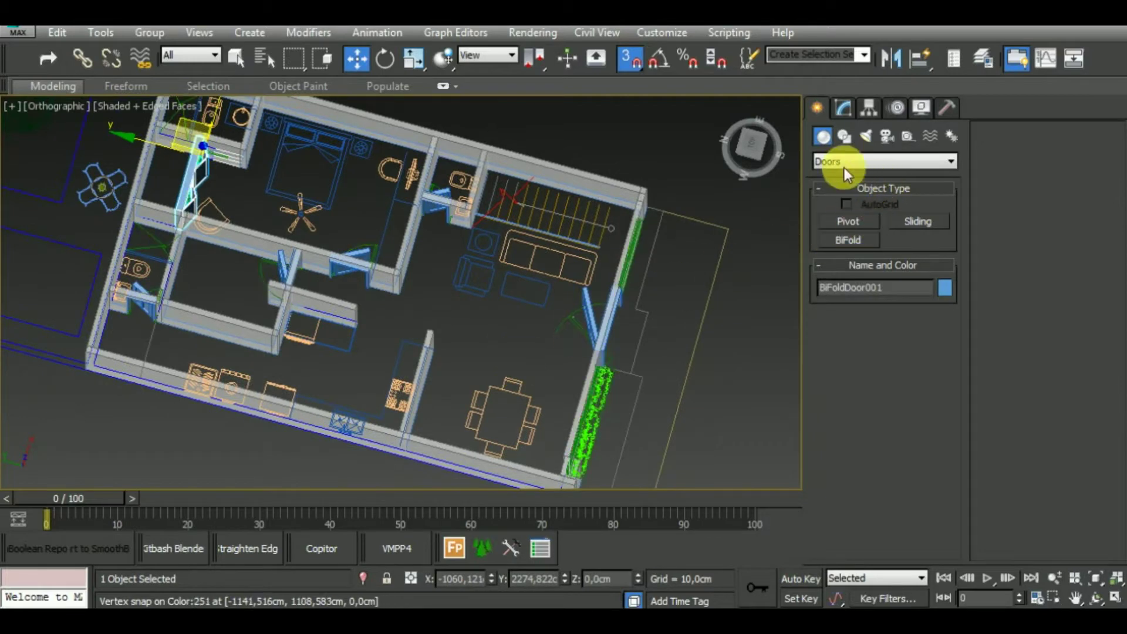
Step: Switch to the Stairs category and pick Straight Stair
{"action": "left_click", "coordinate": [840, 156]}
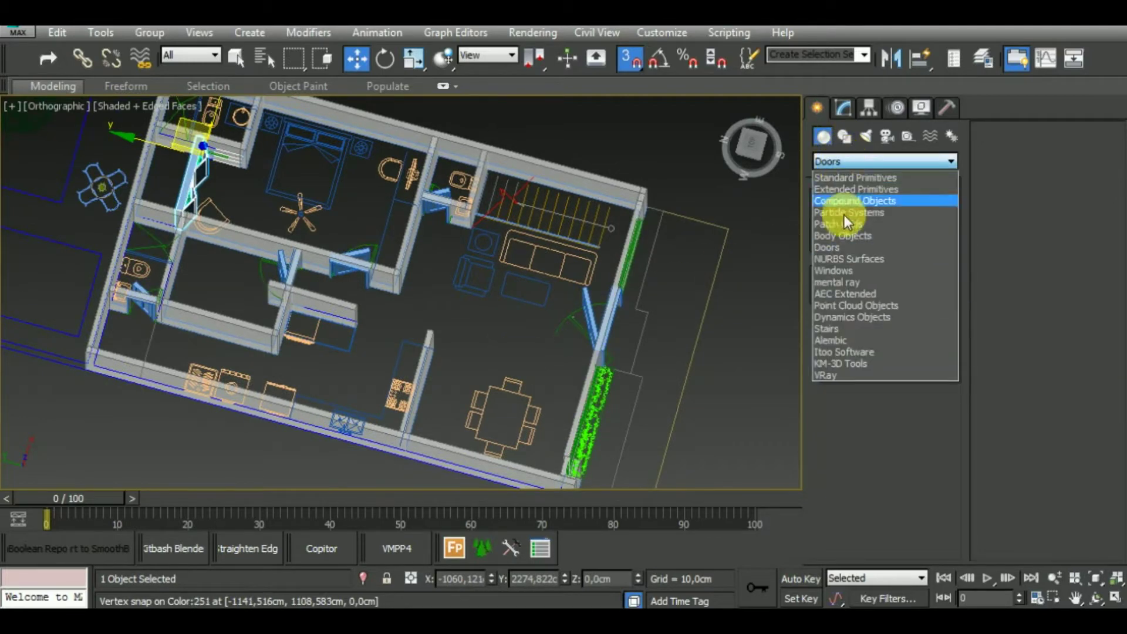
{"action": "left_click", "coordinate": [847, 333]}
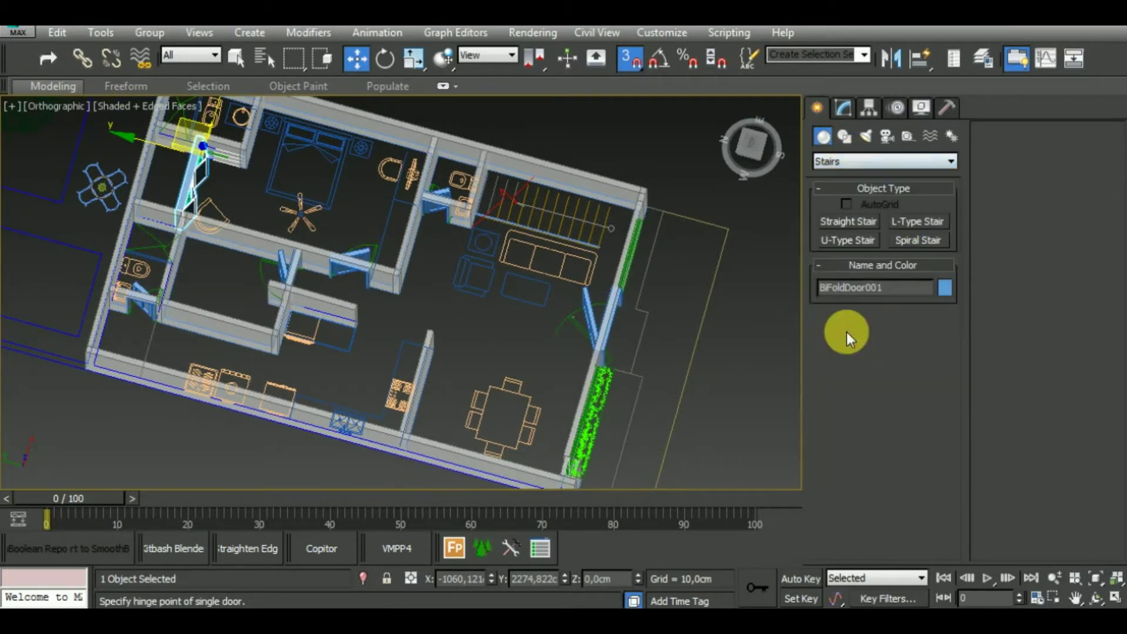
{"action": "left_click", "coordinate": [844, 221]}
{"action": "scroll", "coordinate": [704, 372], "scroll_direction": "up", "scroll_amount": 2}
{"action": "scroll", "coordinate": [699, 411], "scroll_direction": "up", "scroll_amount": 2}
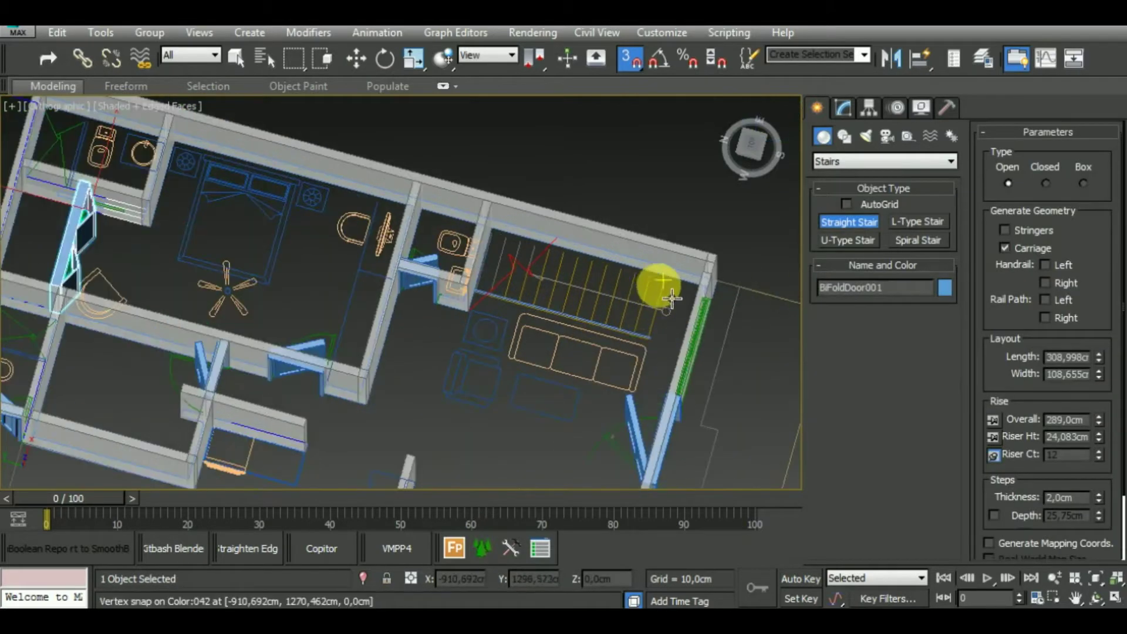
{"action": "scroll", "coordinate": [671, 299], "scroll_direction": "up", "scroll_amount": 2}
Step: Draw StraightStair001 across the stairwell, about 313 cm long and 289 cm high
{"action": "left_click_drag", "start_coordinate": [677, 285], "coordinate": [371, 202]}
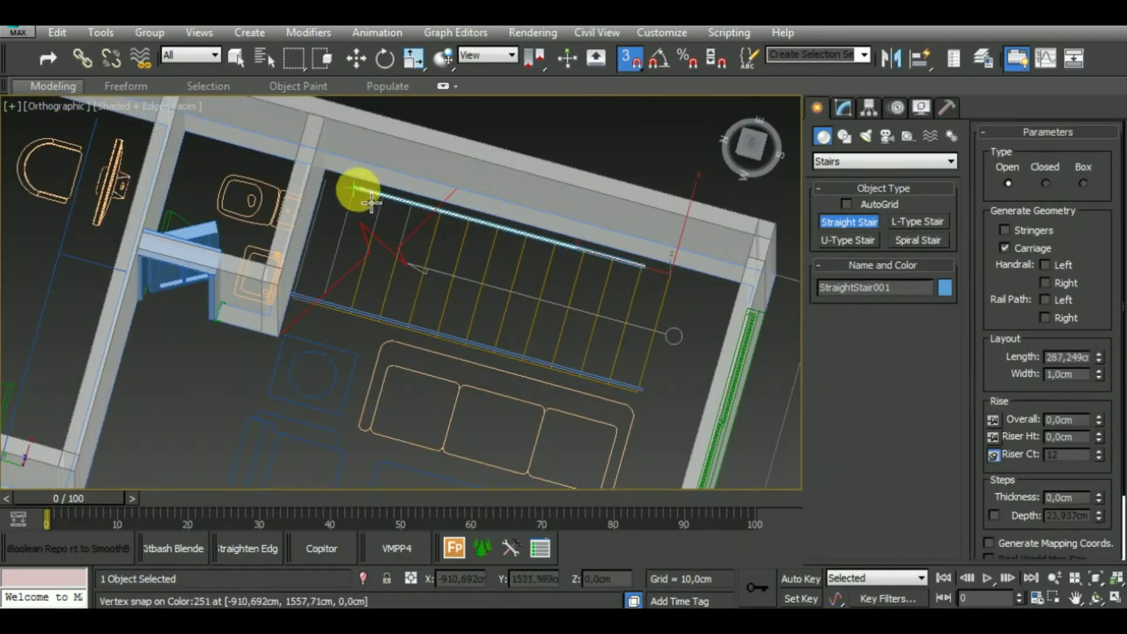
{"action": "left_click", "coordinate": [305, 294]}
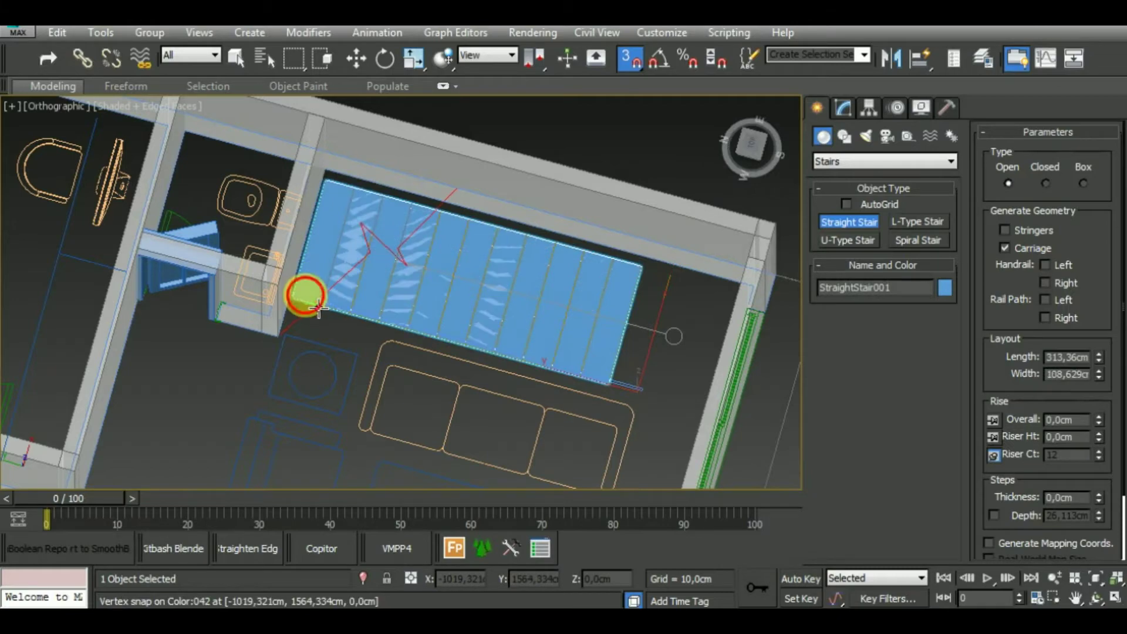
{"action": "mouse_move", "coordinate": [486, 262]}
{"action": "middle_mouse_down", "text": "alt"}
{"action": "mouse_move", "coordinate": [491, 271]}
{"action": "mouse_move", "coordinate": [516, 196]}
{"action": "mouse_move", "coordinate": [486, 251]}
{"action": "middle_mouse_up", "text": "alt"}
{"action": "key", "text": "w"}
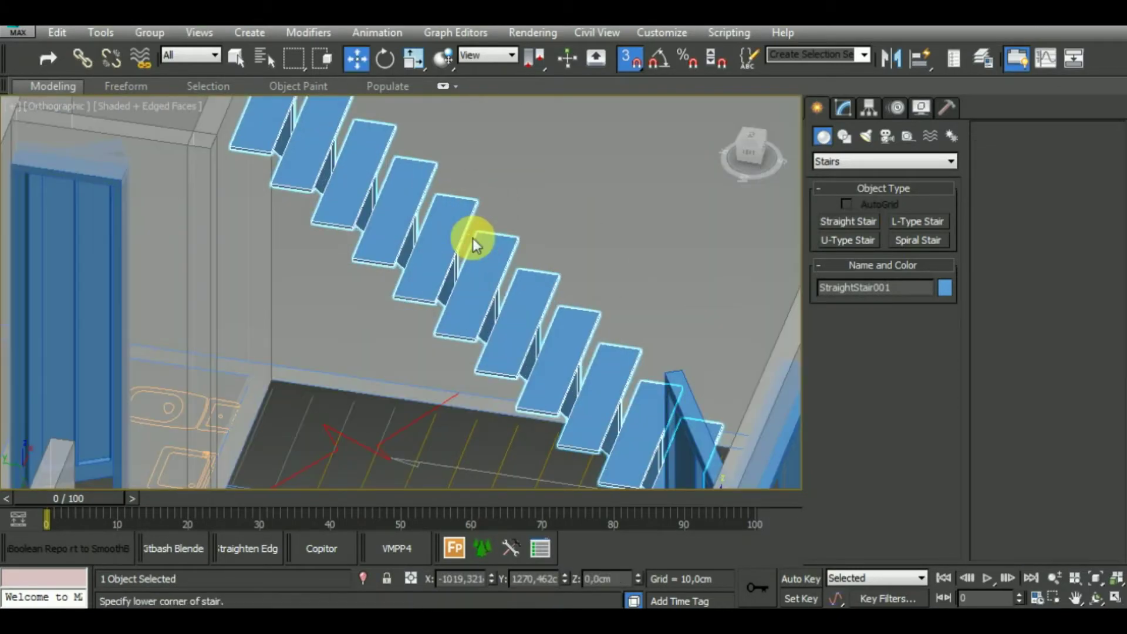
{"action": "scroll", "coordinate": [468, 235], "scroll_direction": "up", "scroll_amount": 2}
{"action": "scroll", "coordinate": [458, 176], "scroll_direction": "up", "scroll_amount": 2}
{"action": "scroll", "coordinate": [525, 265], "scroll_direction": "down", "scroll_amount": 2}
{"action": "middle_click_drag", "start_coordinate": [548, 244], "coordinate": [841, 193], "text": "alt"}
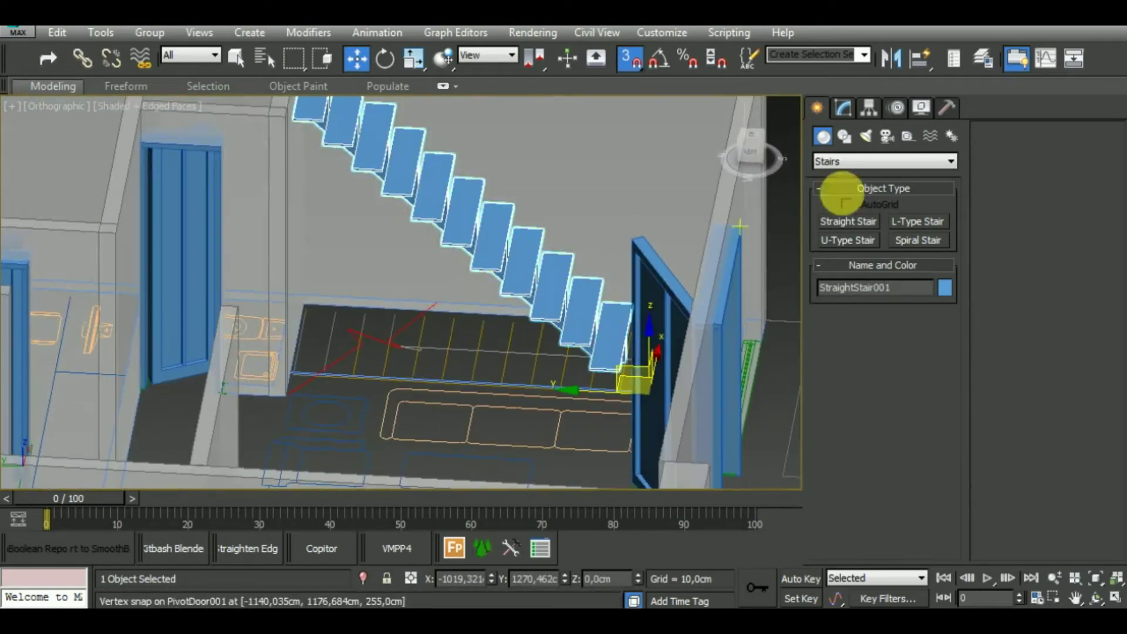
{"action": "left_click", "coordinate": [857, 108]}
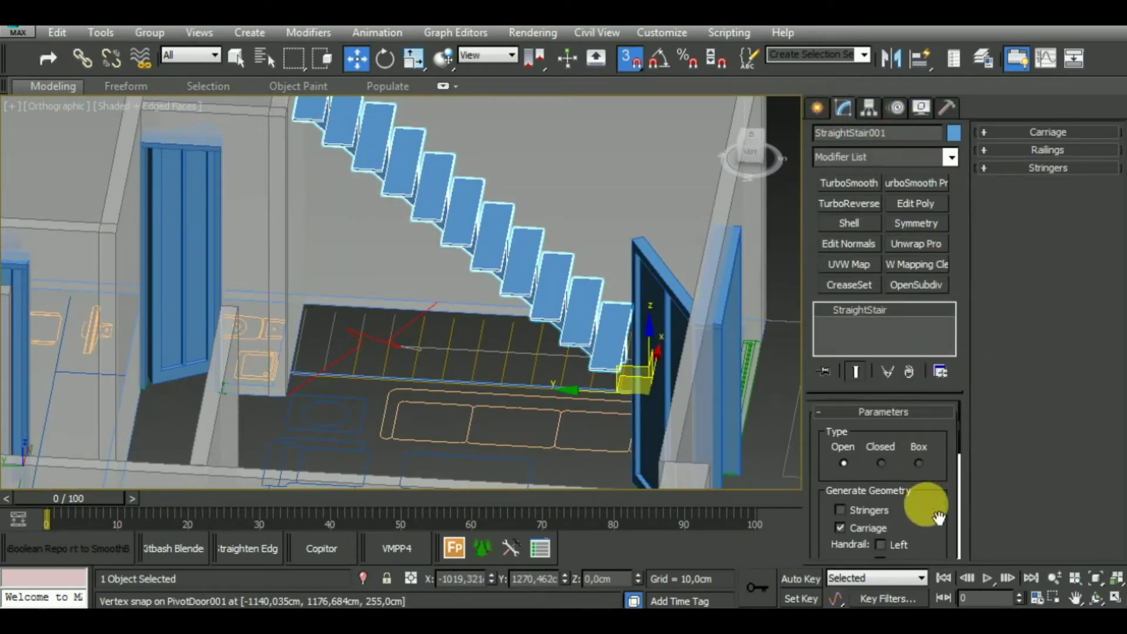
Step: Raise Steps Thickness to 4,68 cm and Carriage Depth to 24,384 cm, then orbit to check
{"action": "left_click_drag", "start_coordinate": [938, 517], "coordinate": [929, 332]}
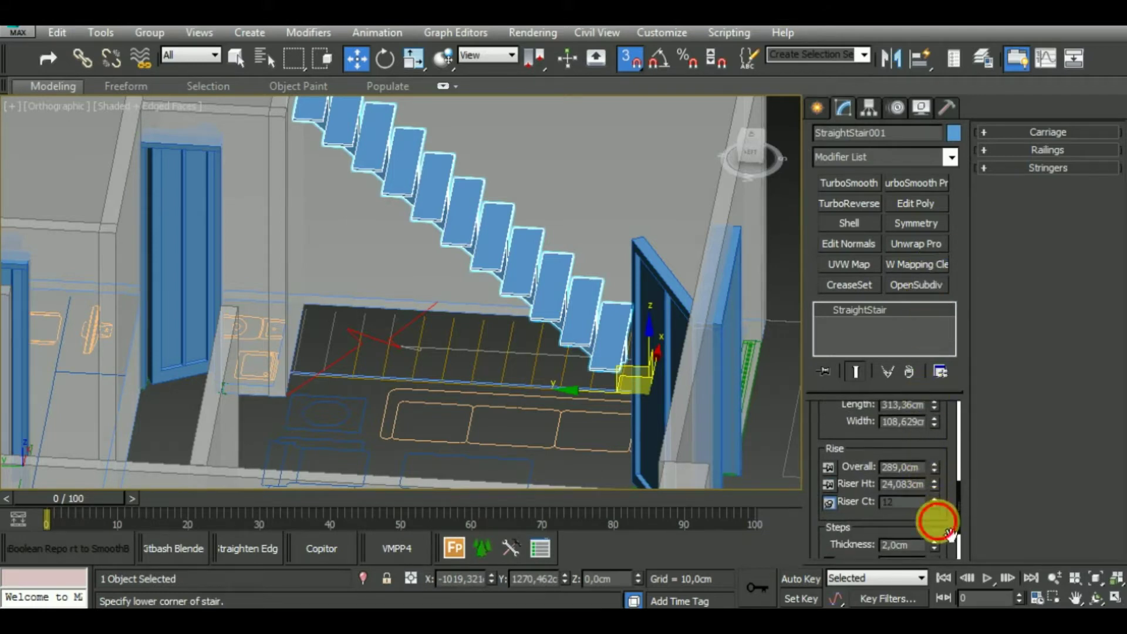
{"action": "left_click_drag", "start_coordinate": [950, 533], "coordinate": [950, 438]}
{"action": "left_click_drag", "start_coordinate": [937, 480], "coordinate": [951, 370]}
{"action": "left_click", "coordinate": [1042, 134]}
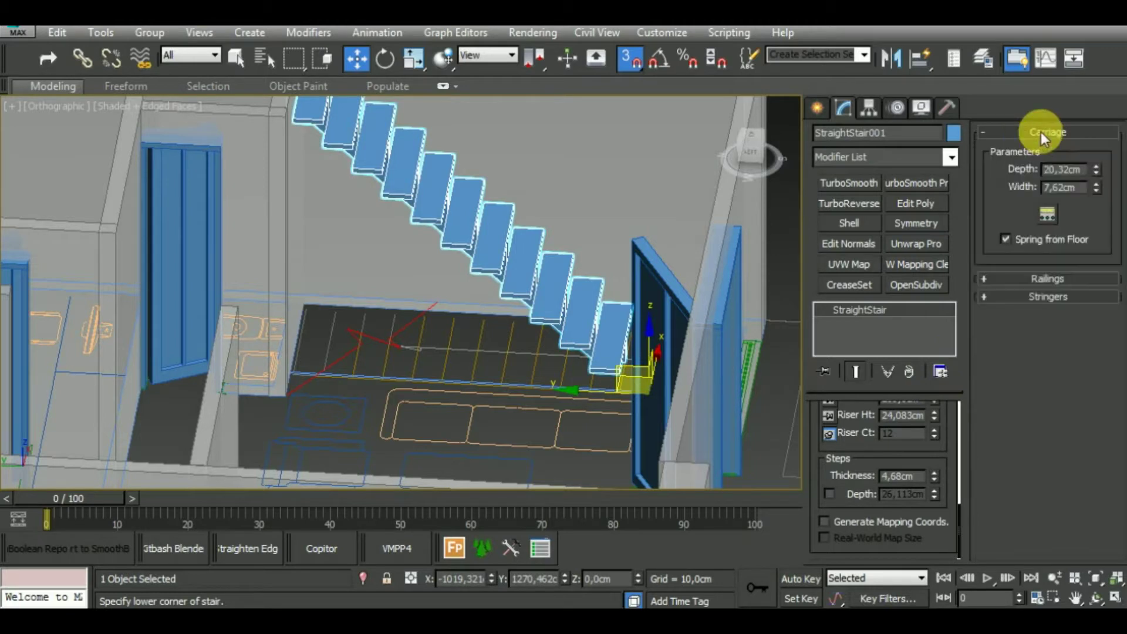
{"action": "left_click_drag", "start_coordinate": [1098, 171], "coordinate": [1106, 155]}
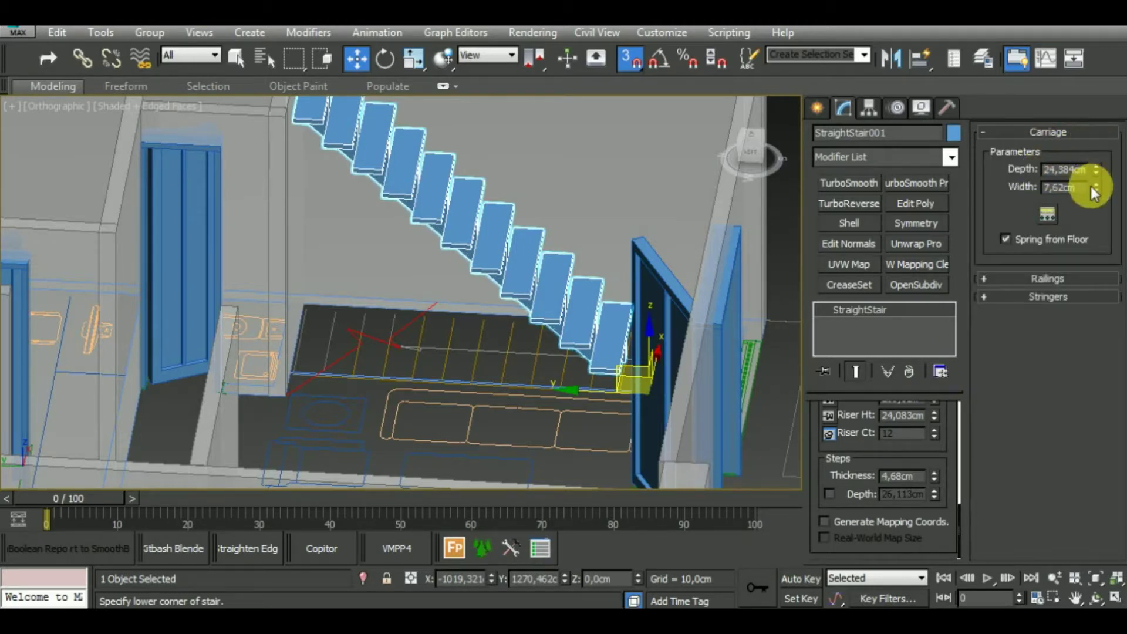
{"action": "mouse_move", "coordinate": [549, 321]}
{"action": "middle_mouse_down", "text": "alt"}
{"action": "mouse_move", "coordinate": [644, 262]}
{"action": "mouse_move", "coordinate": [663, 282]}
{"action": "mouse_move", "coordinate": [643, 272]}
{"action": "middle_mouse_up", "text": "alt"}
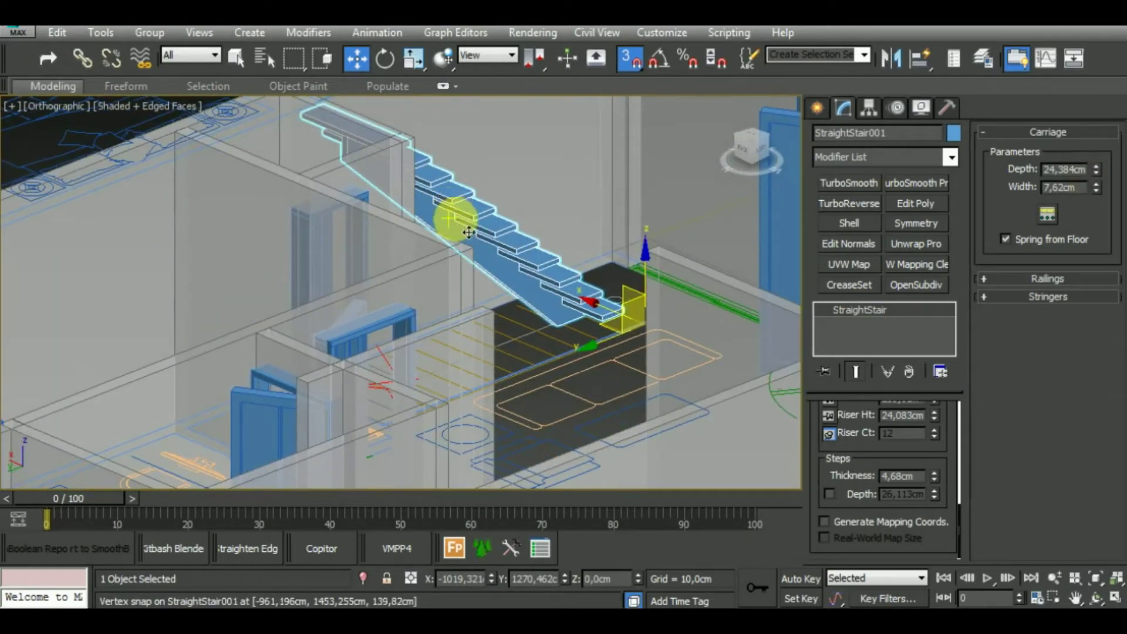
{"action": "mouse_move", "coordinate": [541, 251]}
{"action": "middle_mouse_down", "text": "alt"}
{"action": "mouse_move", "coordinate": [478, 327]}
{"action": "mouse_move", "coordinate": [410, 317]}
{"action": "mouse_move", "coordinate": [496, 284]}
{"action": "middle_mouse_up", "text": "alt"}
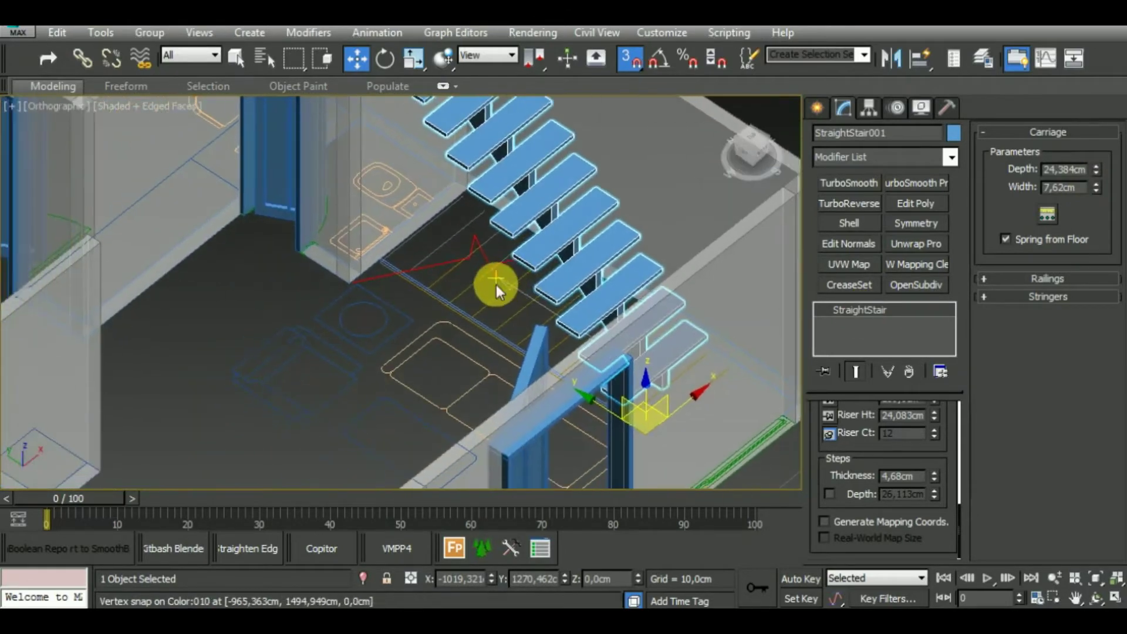
{"action": "scroll", "coordinate": [497, 284], "scroll_direction": "down", "scroll_amount": 5}
Step: Orbit around the house, select front wall Wall012, and zoom in on it
{"action": "mouse_move", "coordinate": [721, 362]}
{"action": "middle_mouse_down", "text": "alt"}
{"action": "mouse_move", "coordinate": [723, 388]}
{"action": "mouse_move", "coordinate": [697, 395]}
{"action": "mouse_move", "coordinate": [695, 421]}
{"action": "mouse_move", "coordinate": [644, 450]}
{"action": "middle_mouse_up", "text": "alt"}
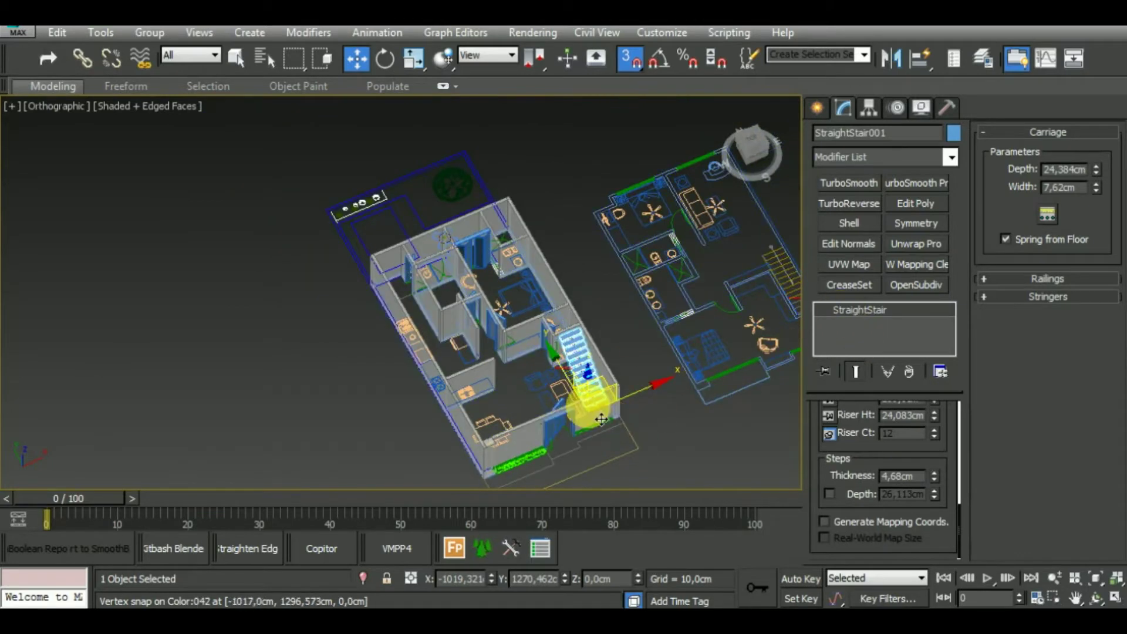
{"action": "left_click", "coordinate": [528, 455]}
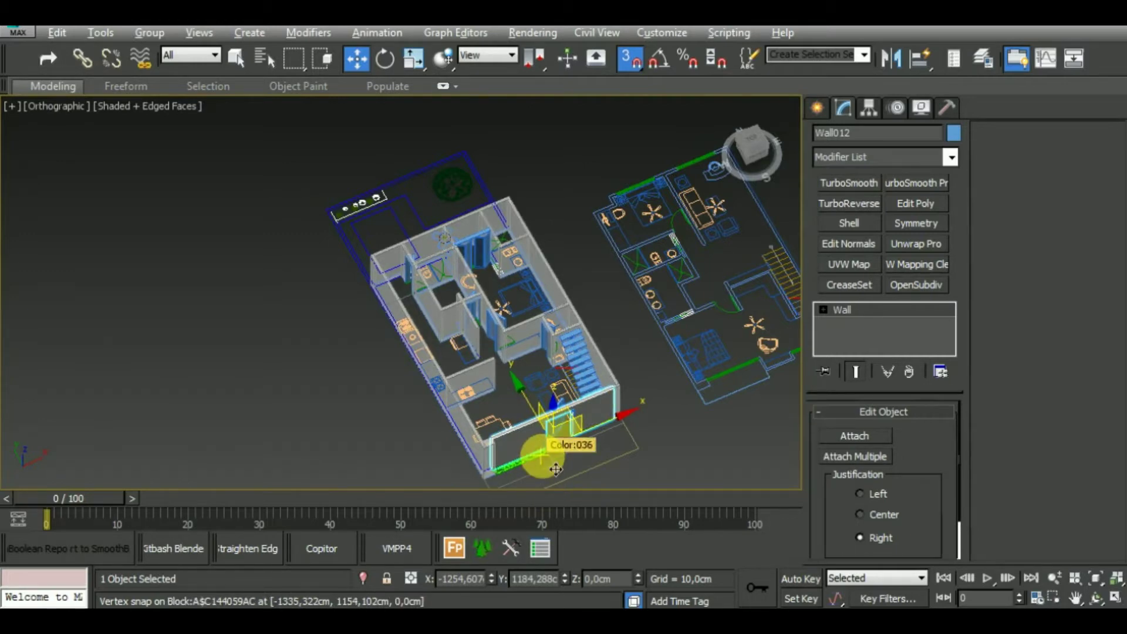
{"action": "scroll", "coordinate": [615, 465], "scroll_direction": "up", "scroll_amount": 2}
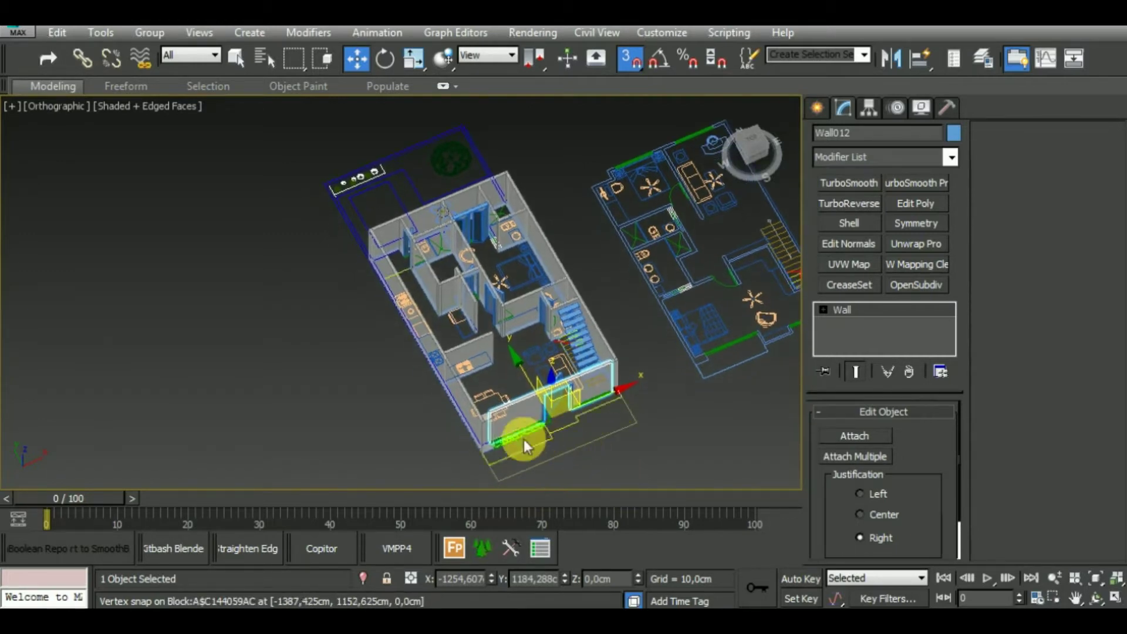
{"action": "scroll", "coordinate": [524, 440], "scroll_direction": "up", "scroll_amount": 2}
{"action": "scroll", "coordinate": [511, 418], "scroll_direction": "up", "scroll_amount": 2}
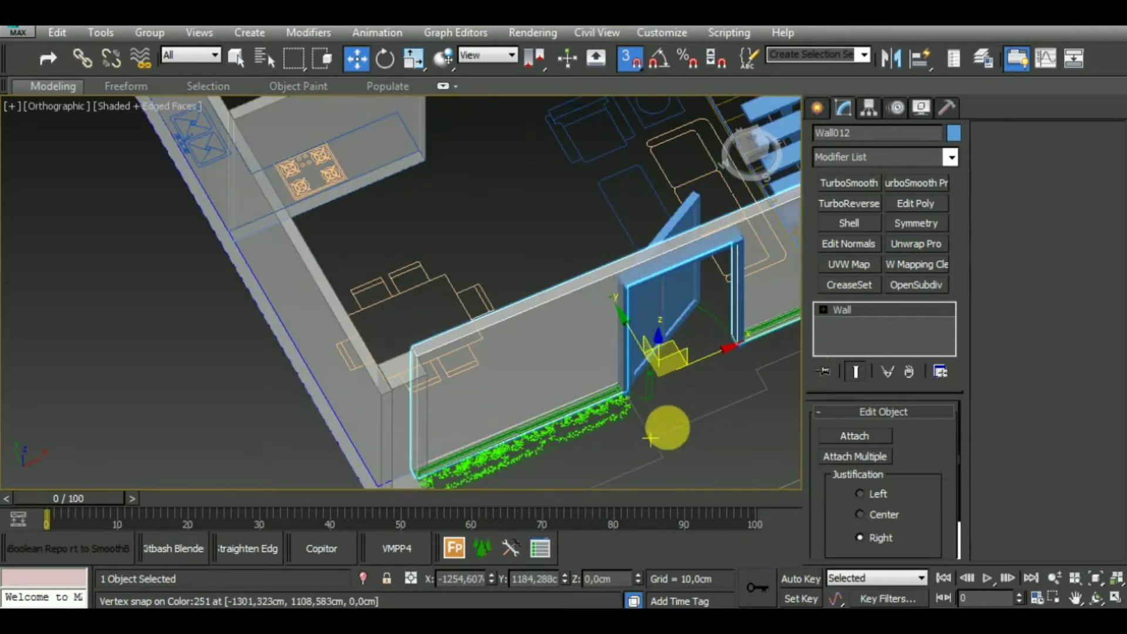
{"action": "middle_click_drag", "start_coordinate": [667, 422], "coordinate": [639, 419]}
{"action": "left_click", "coordinate": [818, 109]}
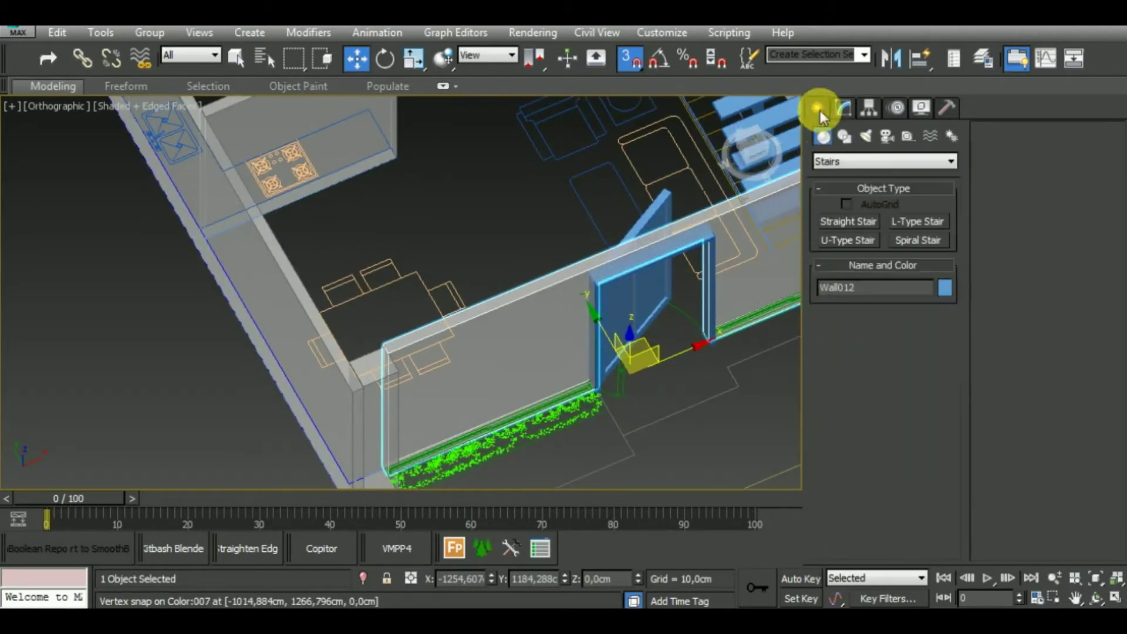
Step: Switch to the Windows category and choose the Sliding window type
{"action": "left_click", "coordinate": [881, 162]}
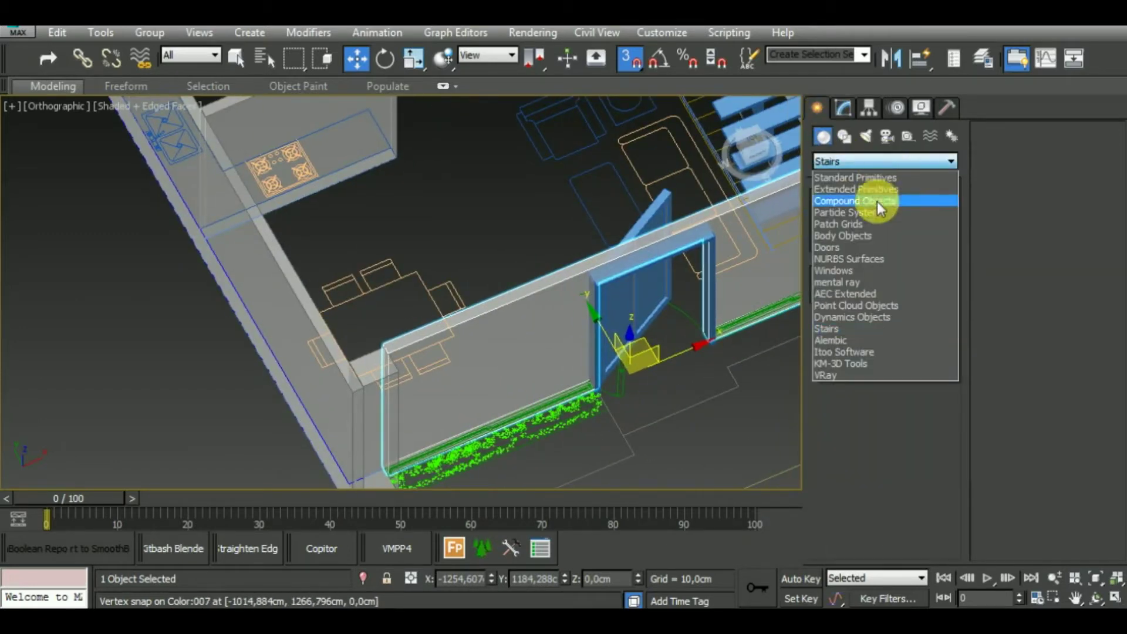
{"action": "left_click", "coordinate": [860, 272]}
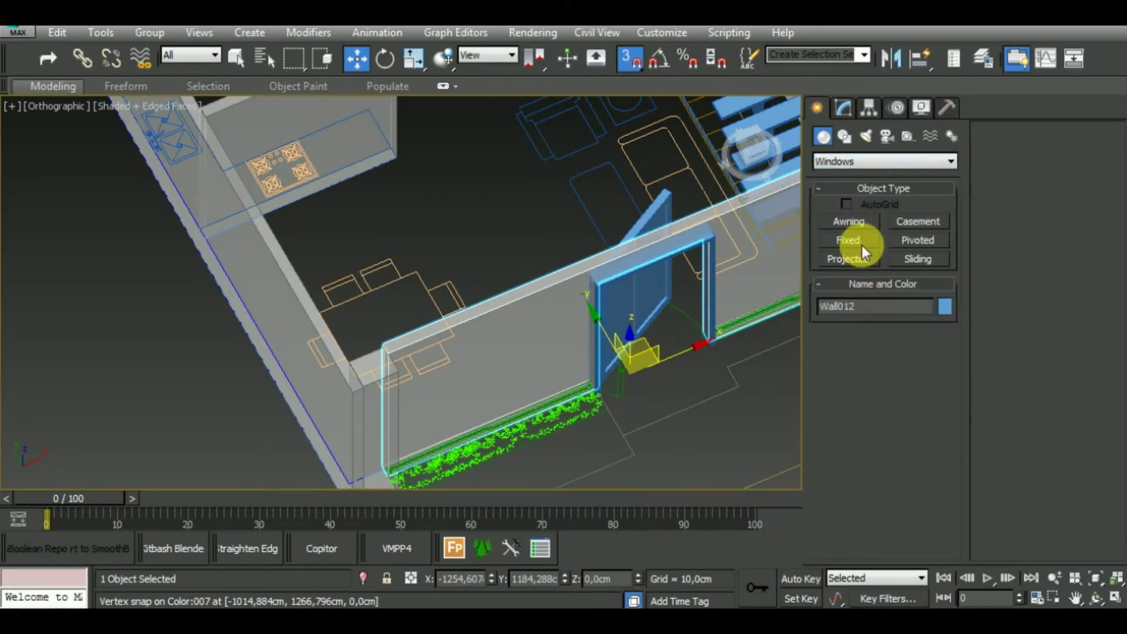
{"action": "left_click", "coordinate": [918, 259]}
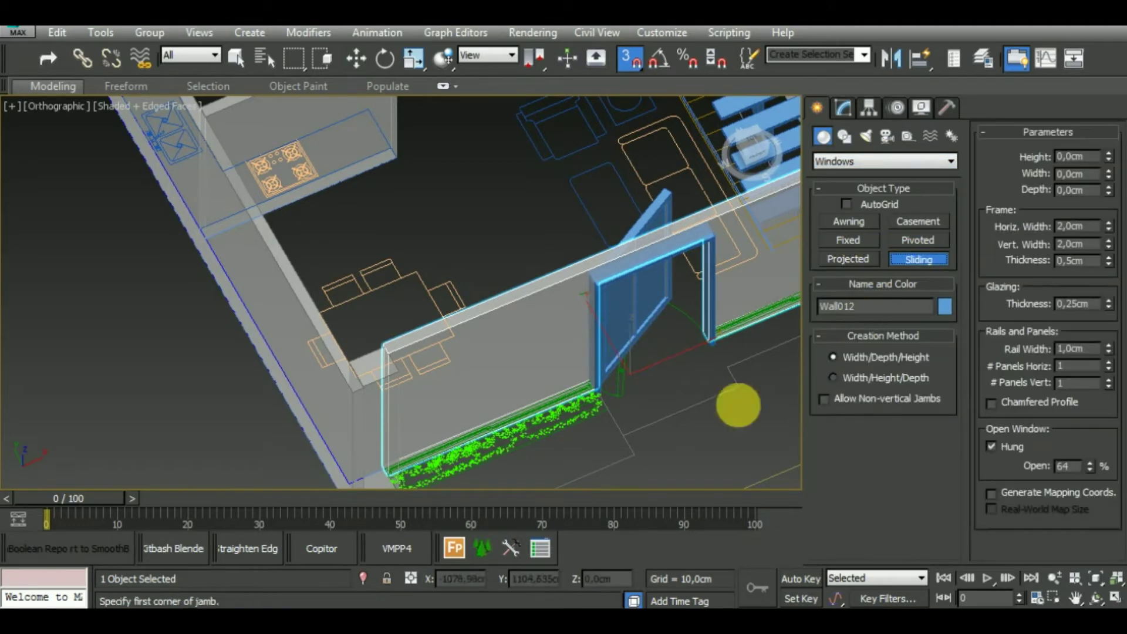
Step: Drag SlidingWindow001 about 277.6 cm along the bottom rail, then jump to the Right view
{"action": "scroll", "coordinate": [616, 432], "scroll_direction": "up", "scroll_amount": 2}
{"action": "scroll", "coordinate": [440, 438], "scroll_direction": "up", "scroll_amount": 3}
{"action": "scroll", "coordinate": [405, 445], "scroll_direction": "up", "scroll_amount": 2}
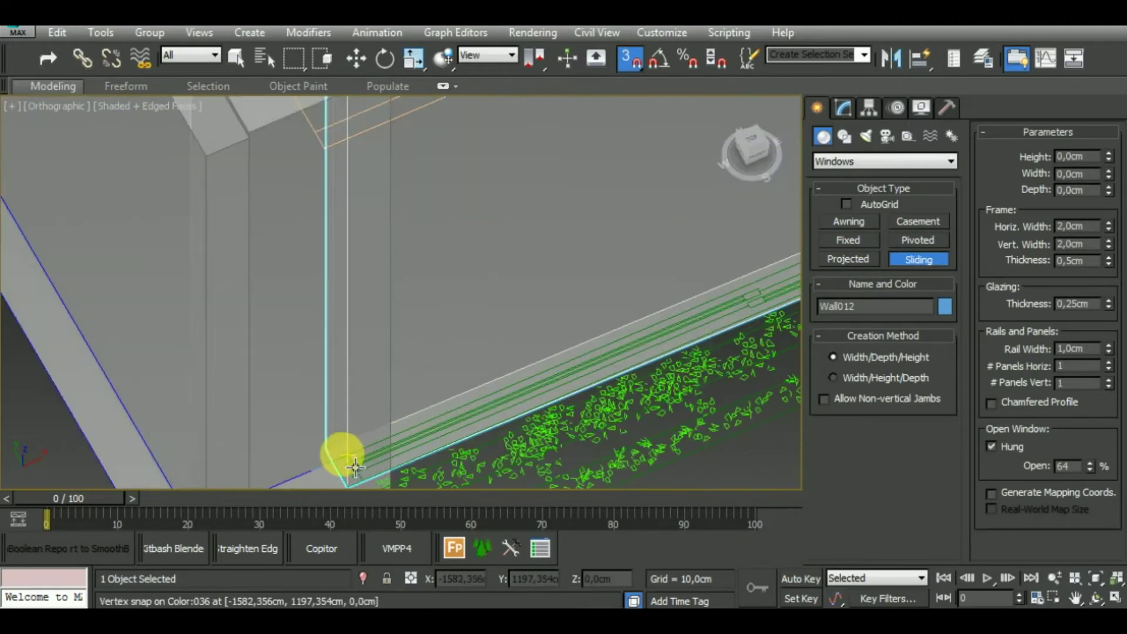
{"action": "scroll", "coordinate": [329, 458], "scroll_direction": "up", "scroll_amount": 2}
{"action": "scroll", "coordinate": [276, 474], "scroll_direction": "down", "scroll_amount": 2}
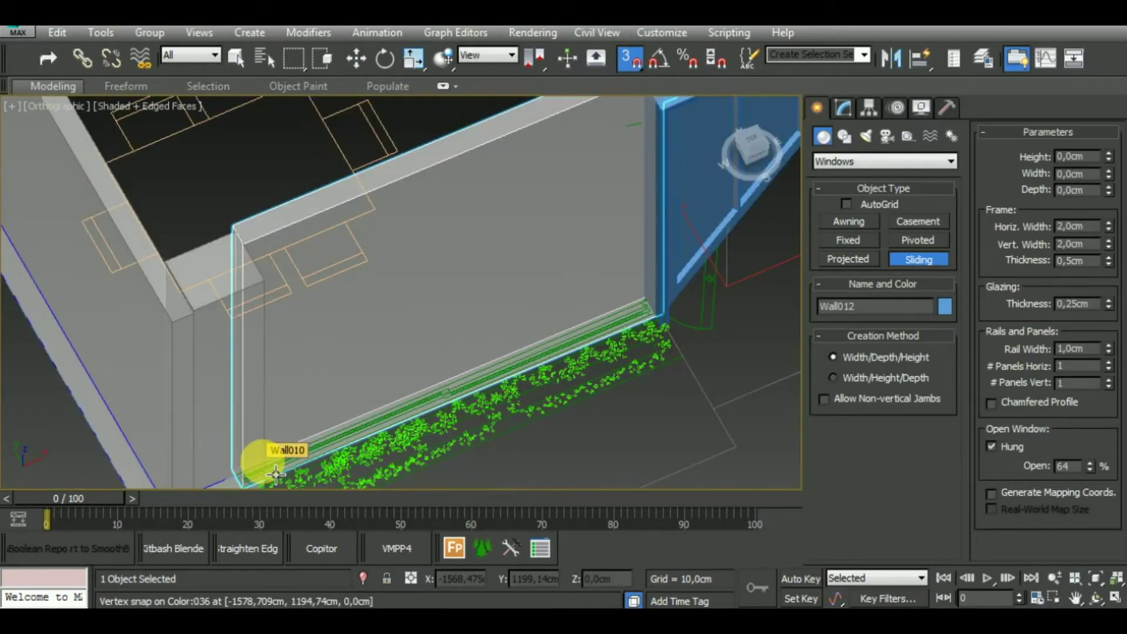
{"action": "scroll", "coordinate": [246, 473], "scroll_direction": "up", "scroll_amount": 2}
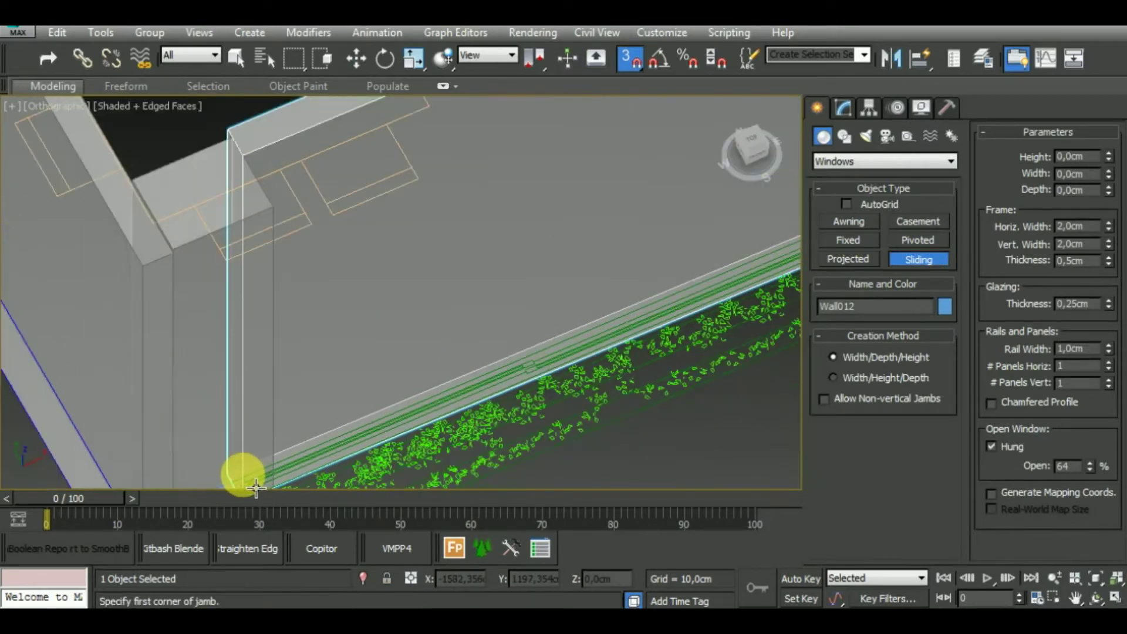
{"action": "middle_click_drag", "start_coordinate": [249, 483], "coordinate": [230, 361]}
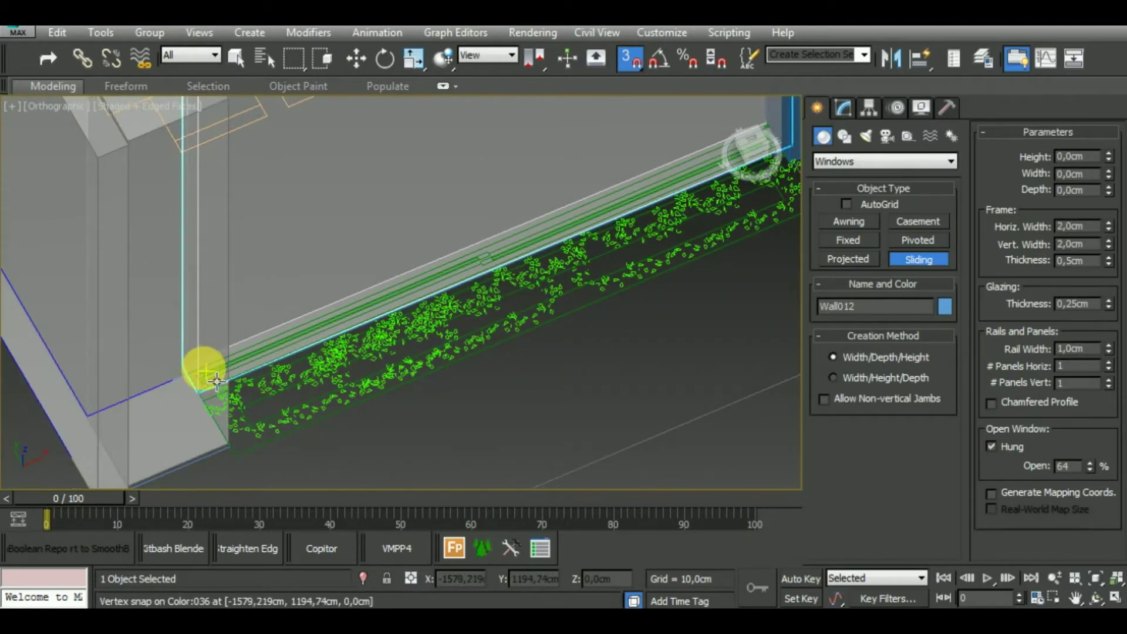
{"action": "left_click_drag", "start_coordinate": [196, 369], "coordinate": [757, 141]}
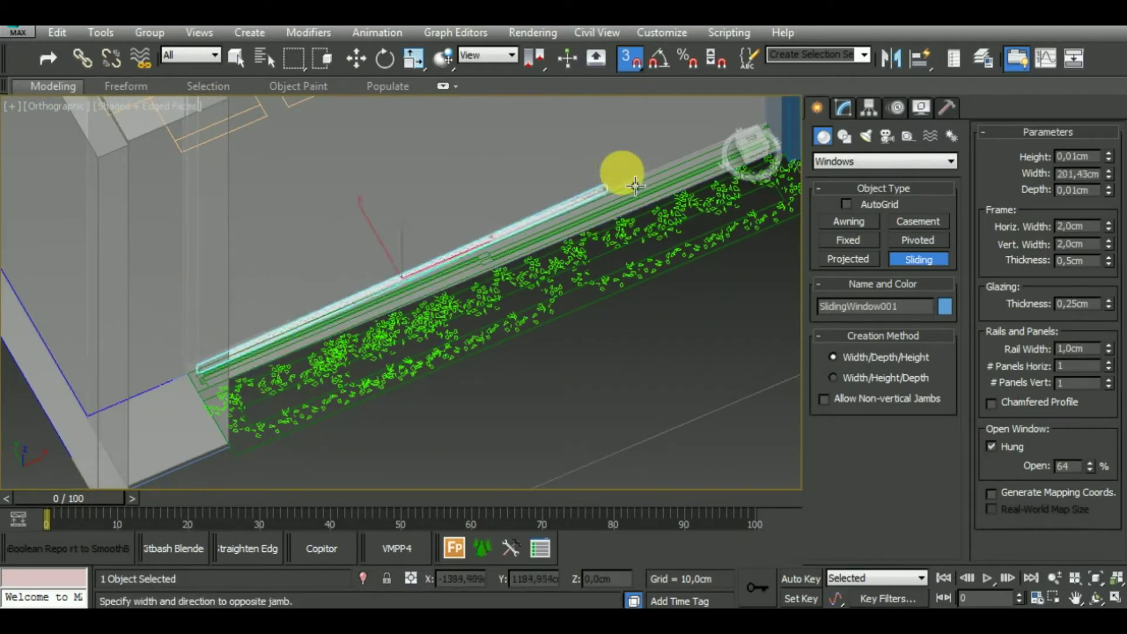
{"action": "left_click", "coordinate": [765, 138]}
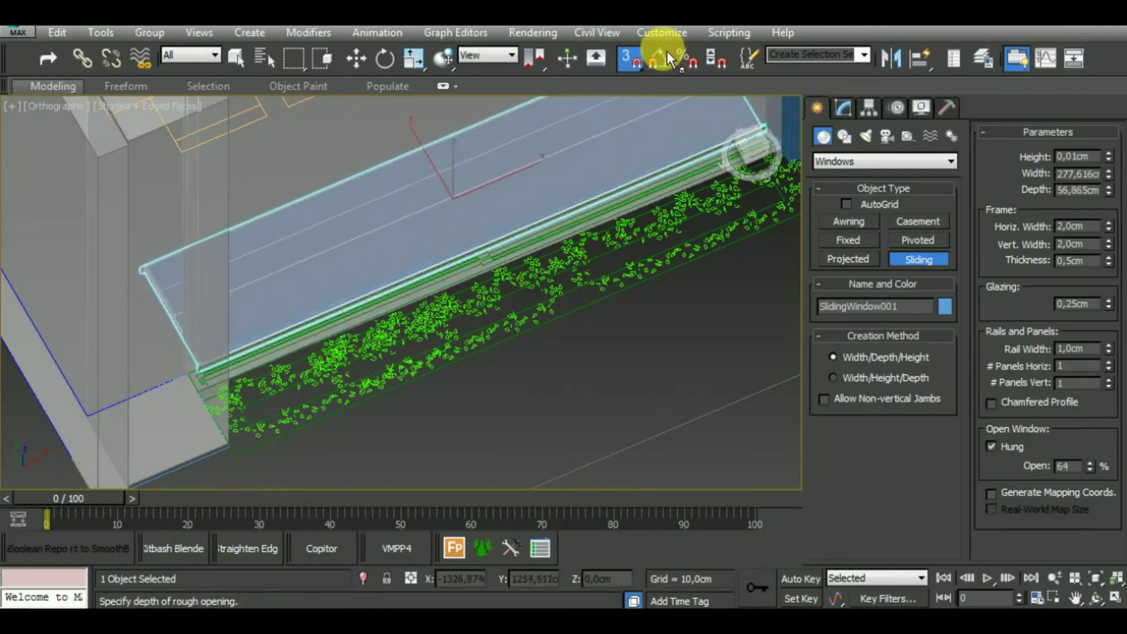
Step: Finish the previous window and orbit the view to see the baseboard near the wall and door
{"action": "left_click", "coordinate": [619, 304]}
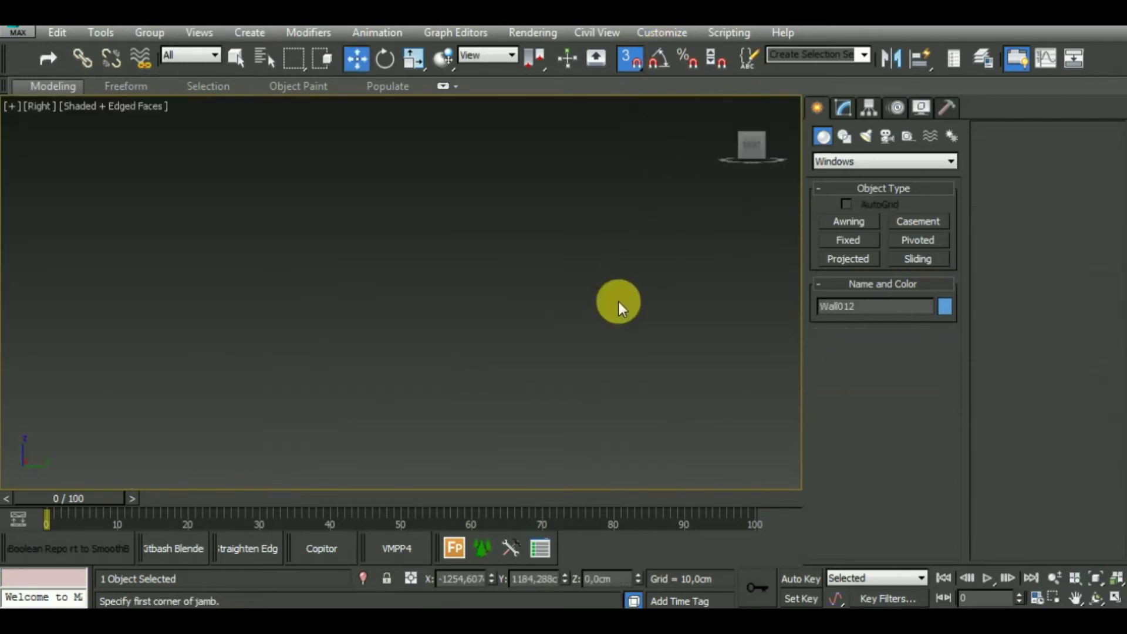
{"action": "scroll", "coordinate": [608, 351], "scroll_direction": "down", "scroll_amount": 5}
{"action": "key", "text": "f"}
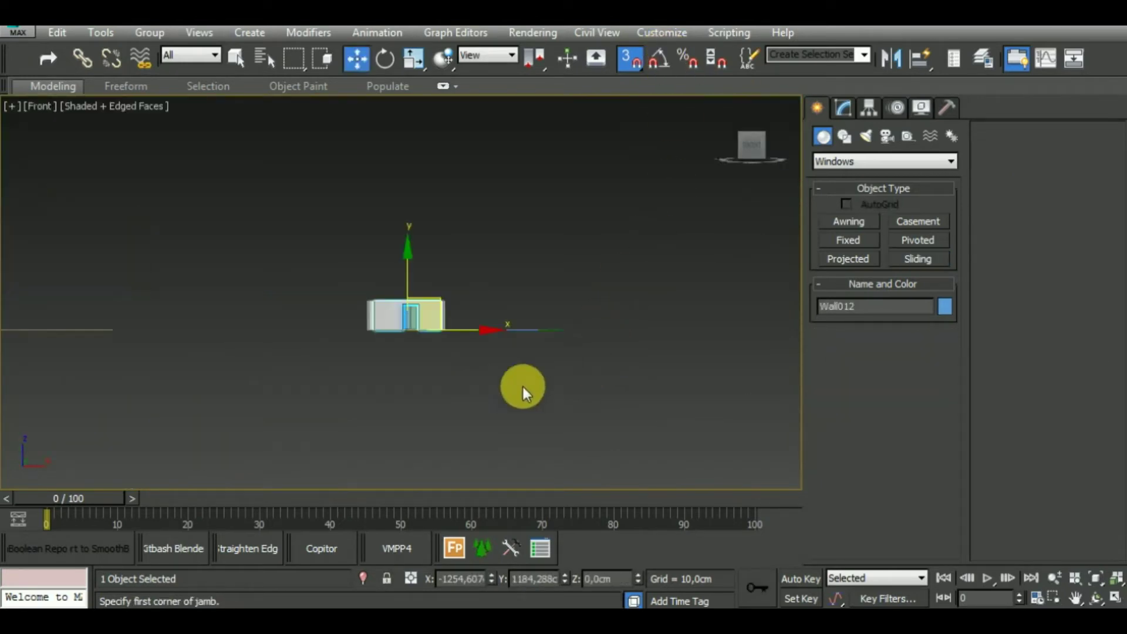
{"action": "middle_click_drag", "start_coordinate": [491, 380], "coordinate": [540, 443], "text": "alt"}
{"action": "scroll", "coordinate": [453, 352], "scroll_direction": "up", "scroll_amount": 3}
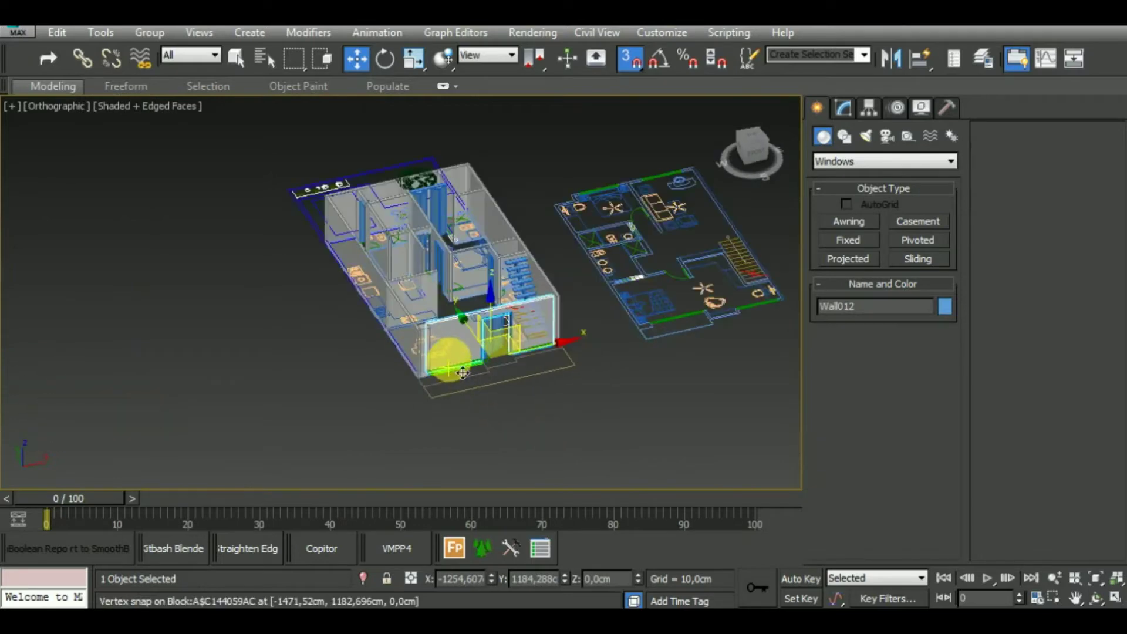
{"action": "scroll", "coordinate": [452, 365], "scroll_direction": "up", "scroll_amount": 3}
{"action": "scroll", "coordinate": [456, 403], "scroll_direction": "up", "scroll_amount": 3}
{"action": "middle_click_drag", "start_coordinate": [492, 437], "coordinate": [445, 391], "text": "alt"}
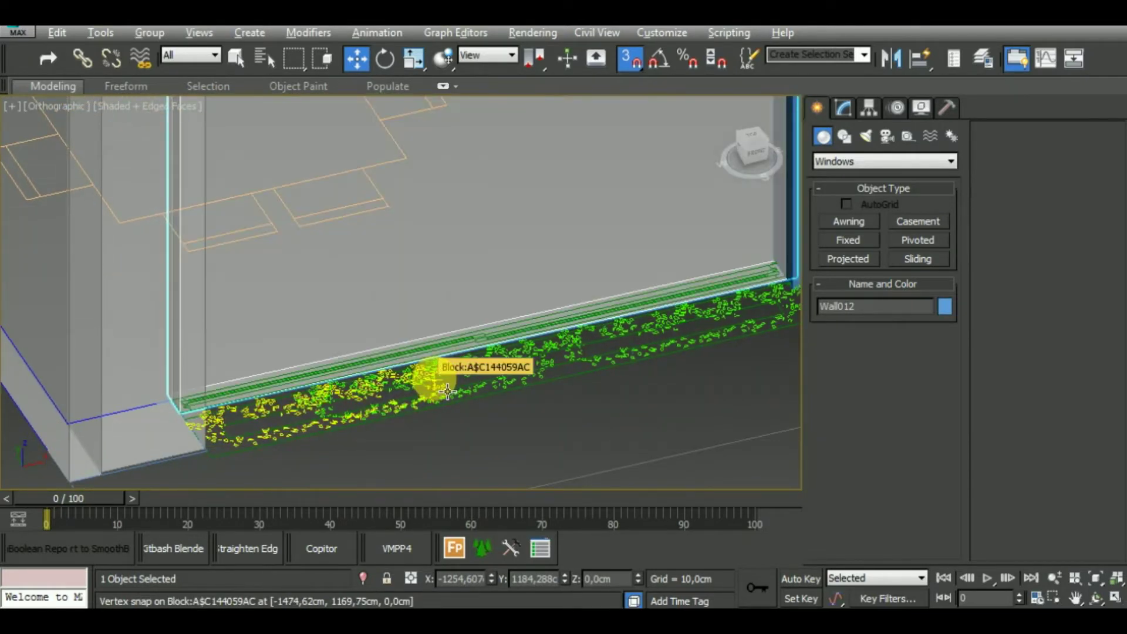
{"action": "middle_click_drag", "start_coordinate": [448, 391], "coordinate": [441, 360], "text": "alt"}
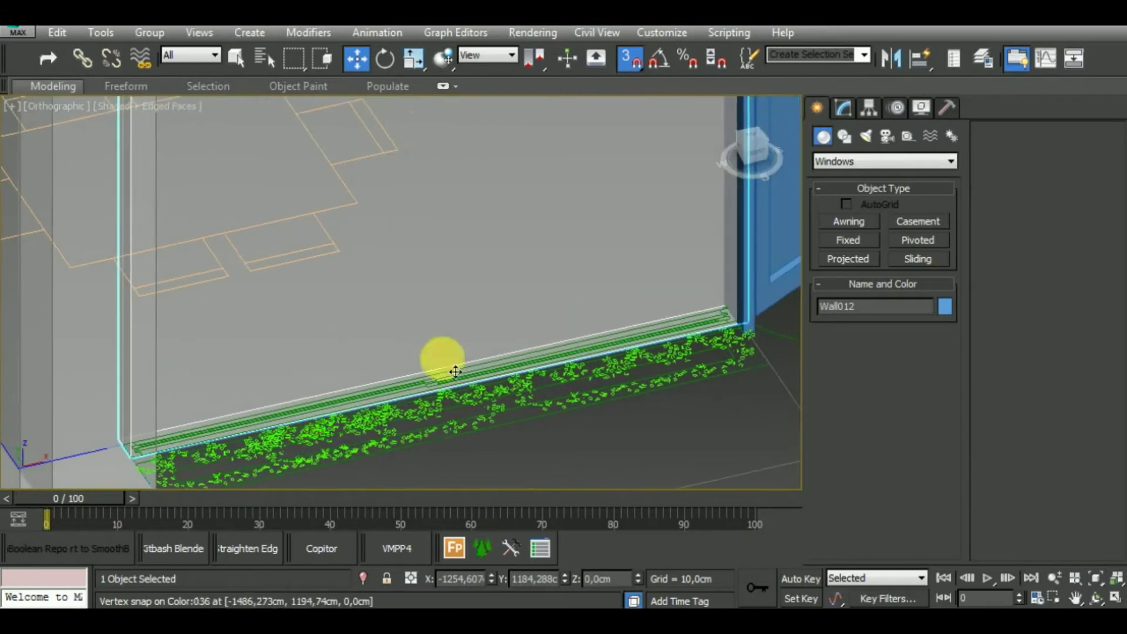
Step: Draw a 250 cm tall, 277.6 cm wide sliding window along the front-wall baseboard
{"action": "left_click", "coordinate": [909, 263]}
{"action": "middle_click_drag", "start_coordinate": [466, 428], "coordinate": [262, 377], "text": "alt"}
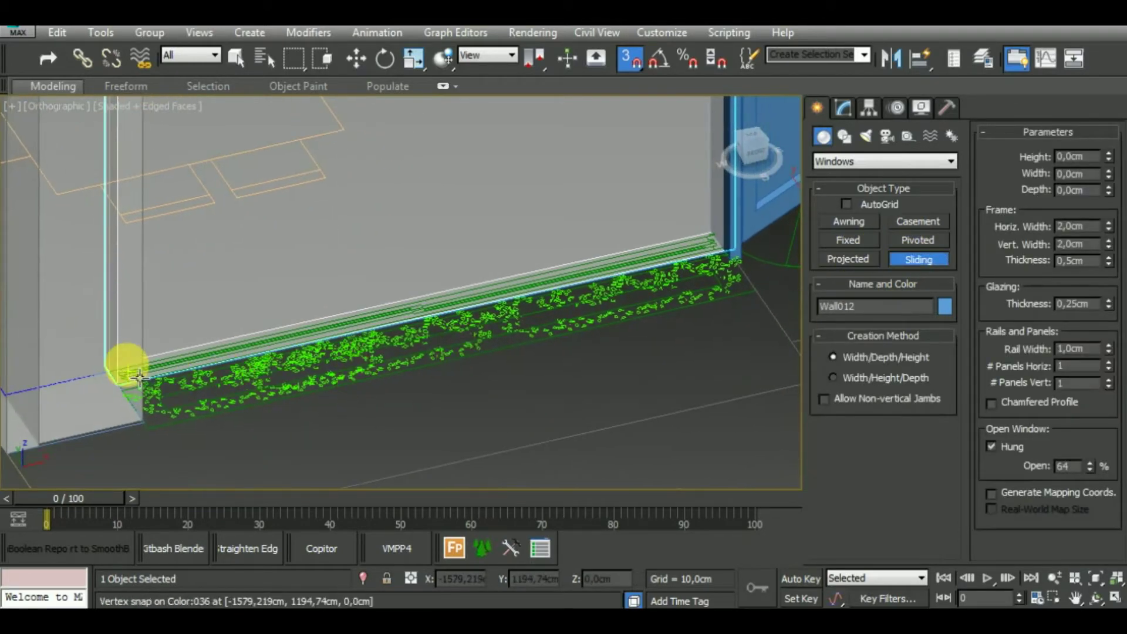
{"action": "left_click_drag", "start_coordinate": [134, 381], "coordinate": [704, 239]}
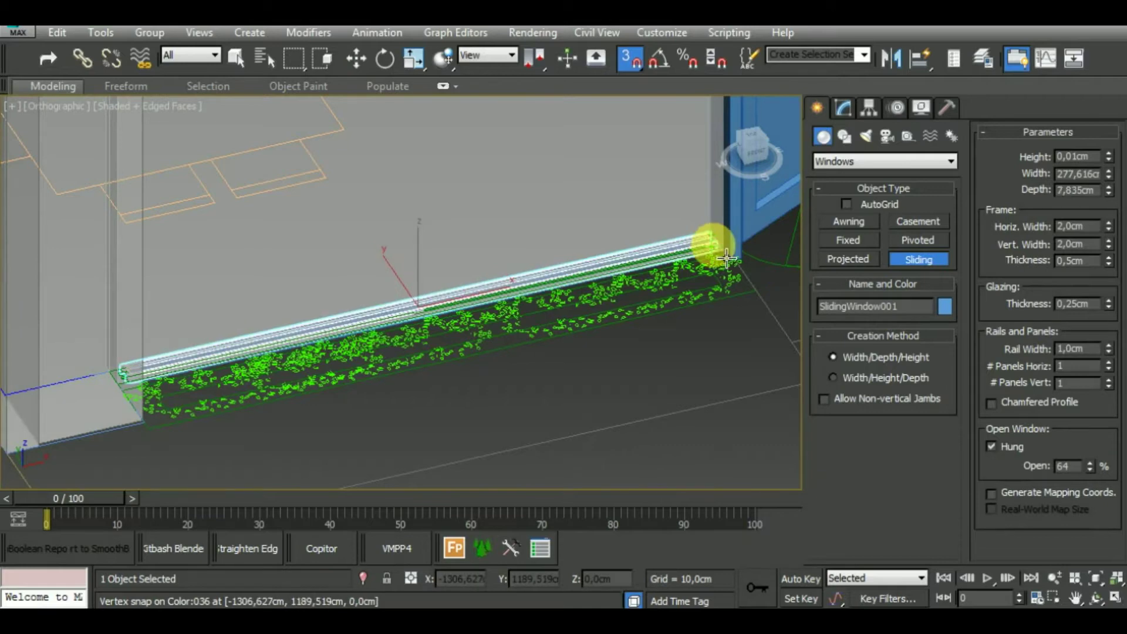
{"action": "left_click", "coordinate": [705, 244]}
{"action": "left_click", "coordinate": [664, 118]}
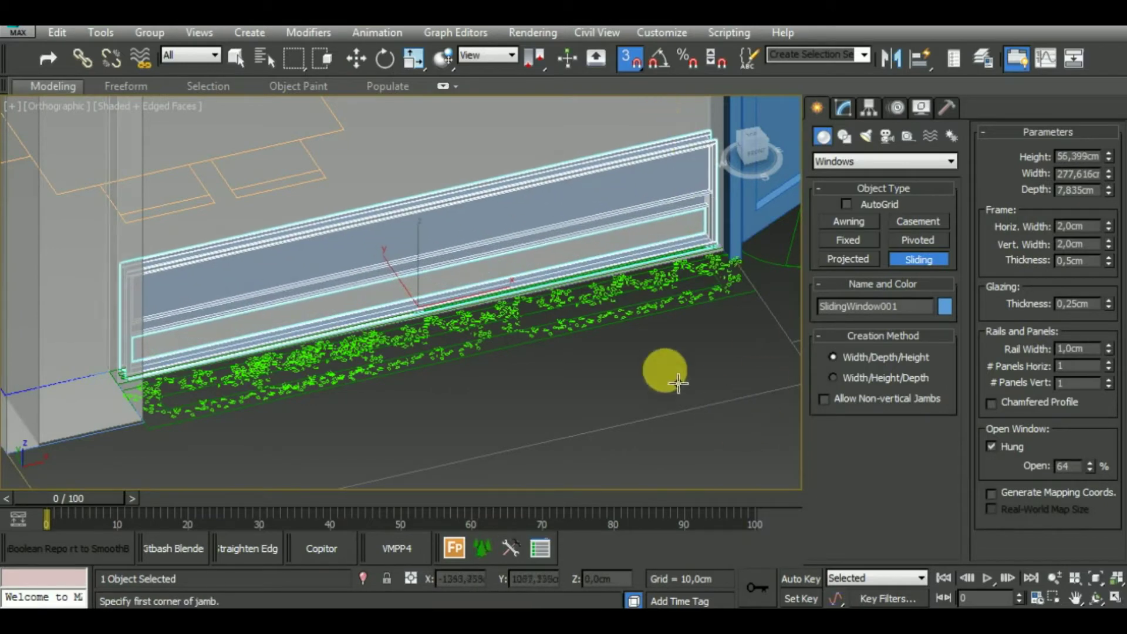
{"action": "middle_click_drag", "start_coordinate": [667, 398], "coordinate": [624, 365], "text": "alt"}
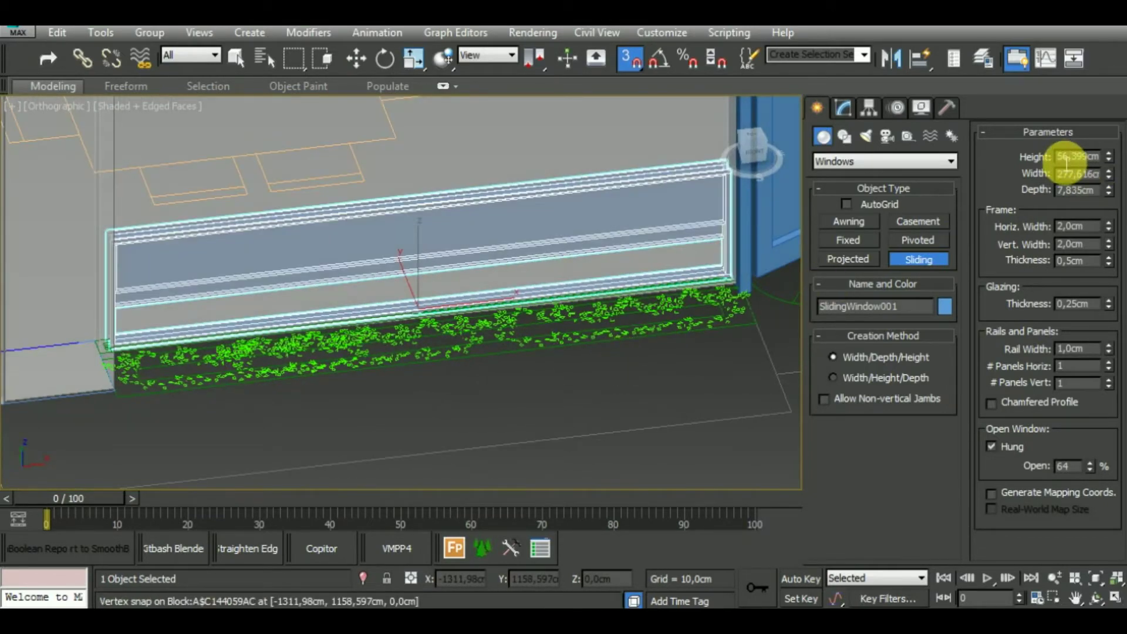
{"action": "type", "text": "250"}
{"action": "key", "text": "Return"}
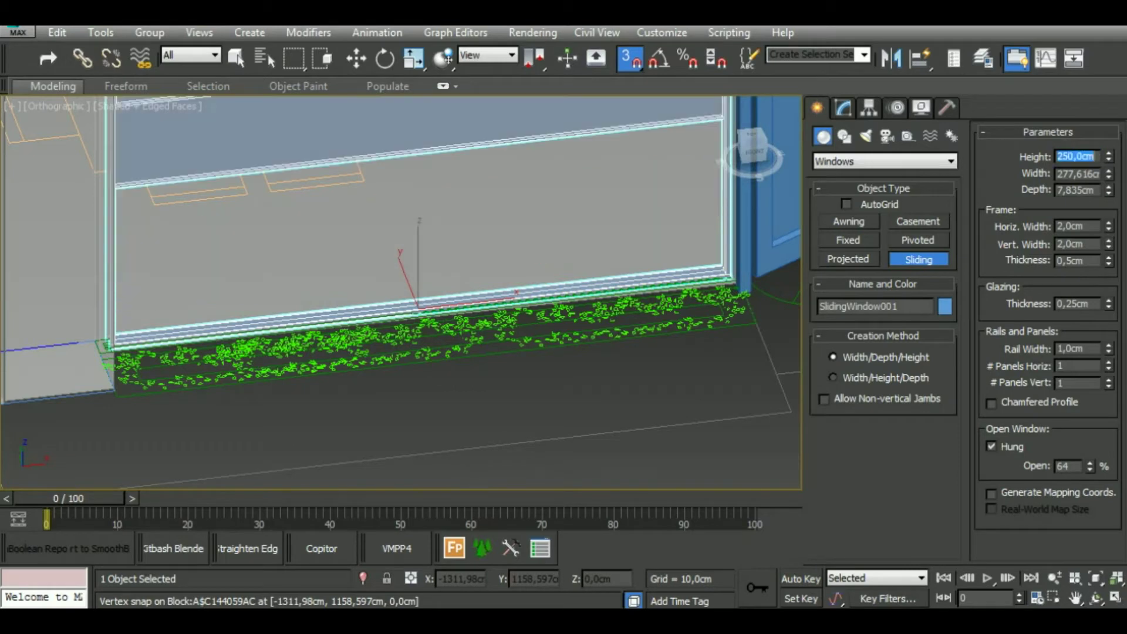
{"action": "scroll", "coordinate": [674, 421], "scroll_direction": "up", "scroll_amount": 2}
{"action": "middle_click_drag", "start_coordinate": [674, 420], "coordinate": [681, 465], "text": "alt"}
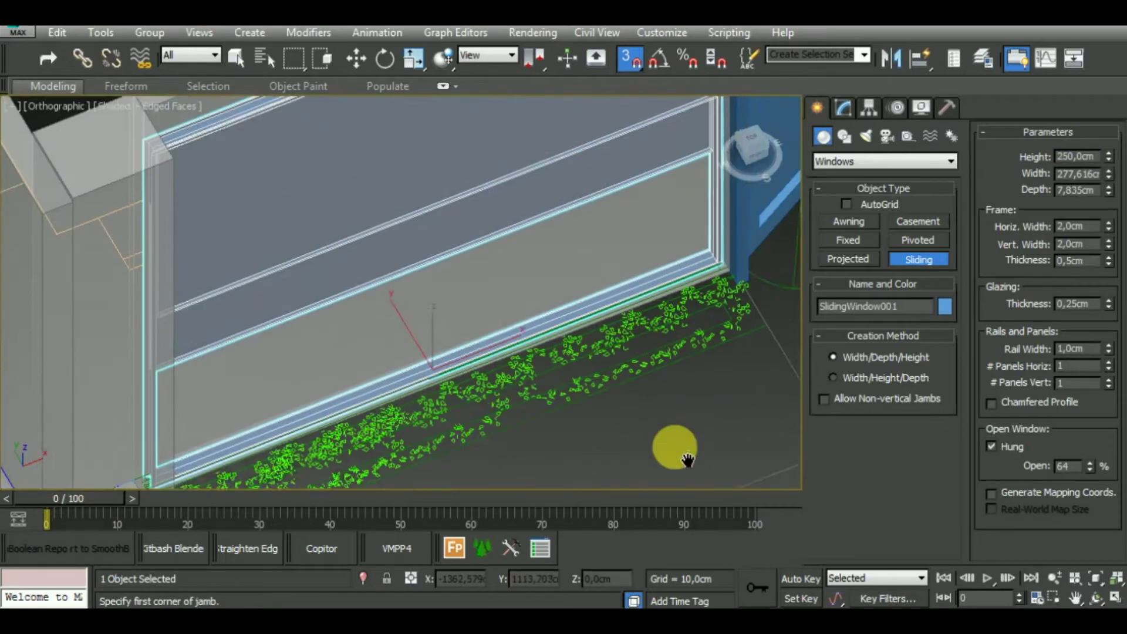
Step: Undo that window and draw a new 220 cm tall, 15 cm deep sliding window along the sill
{"action": "key", "text": "ctrl+z"}
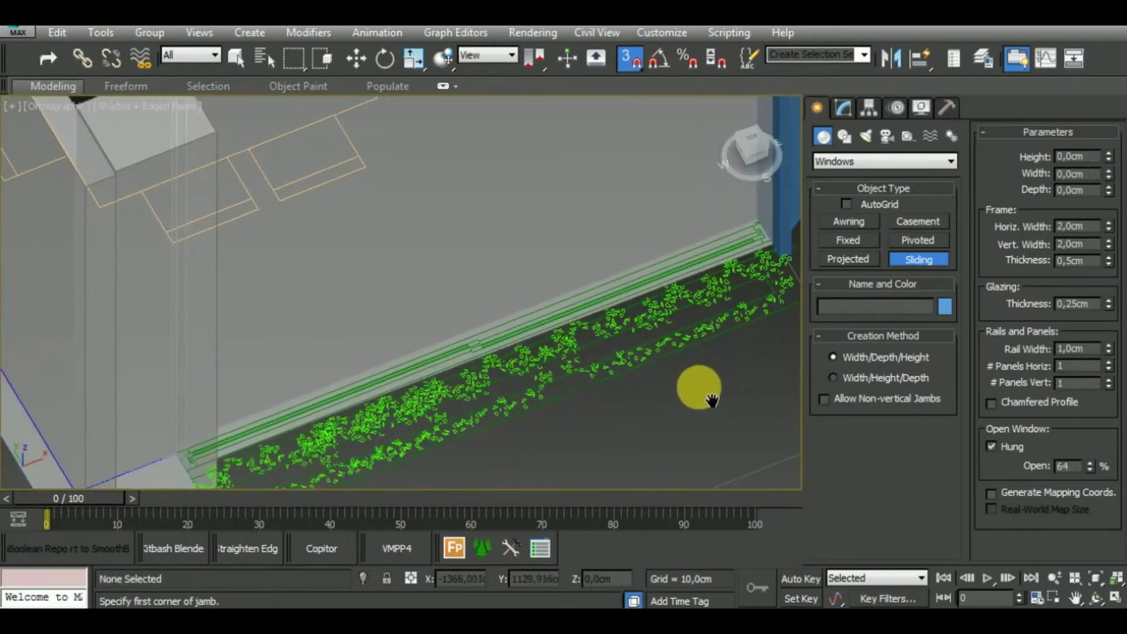
{"action": "middle_click_drag", "start_coordinate": [423, 448], "coordinate": [415, 348]}
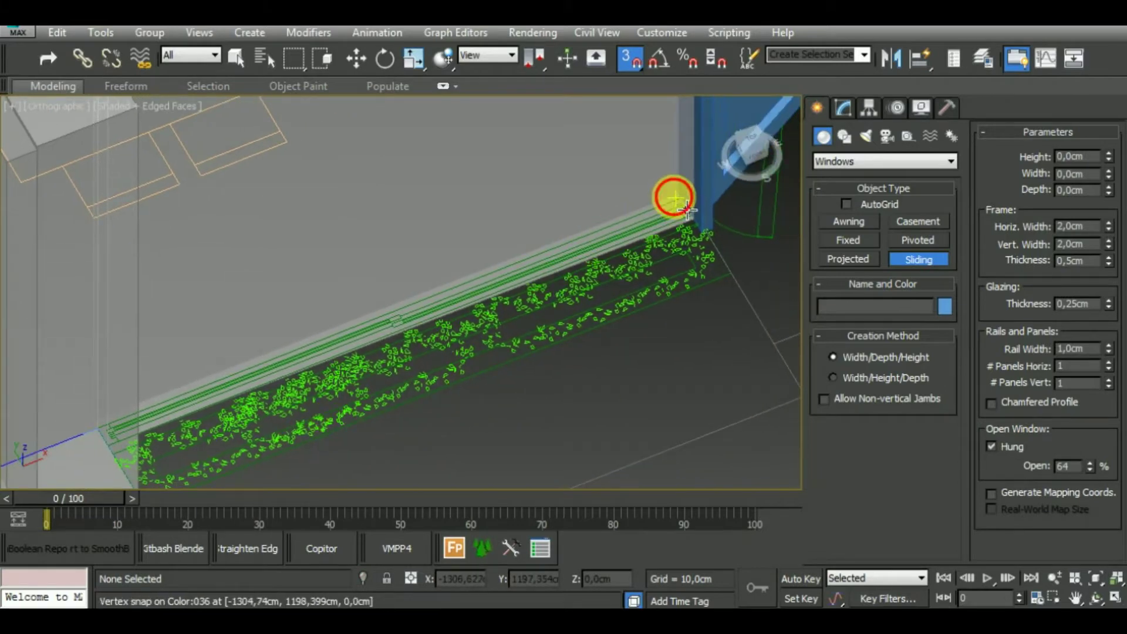
{"action": "left_click_drag", "start_coordinate": [685, 207], "coordinate": [117, 438]}
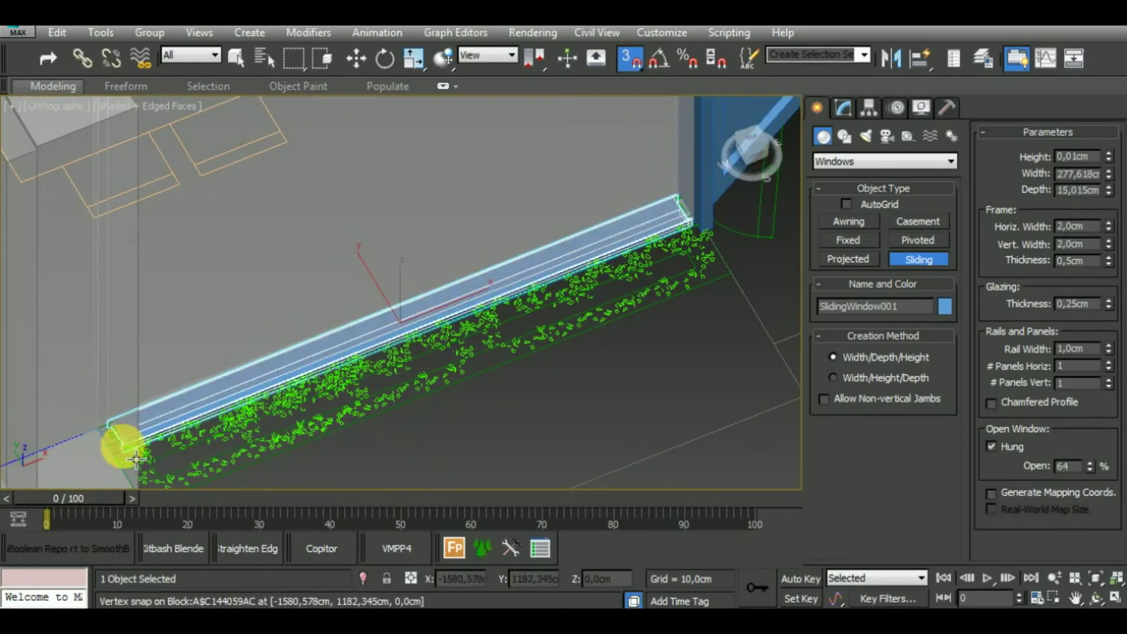
{"action": "left_click", "coordinate": [118, 445]}
{"action": "left_click", "coordinate": [276, 189]}
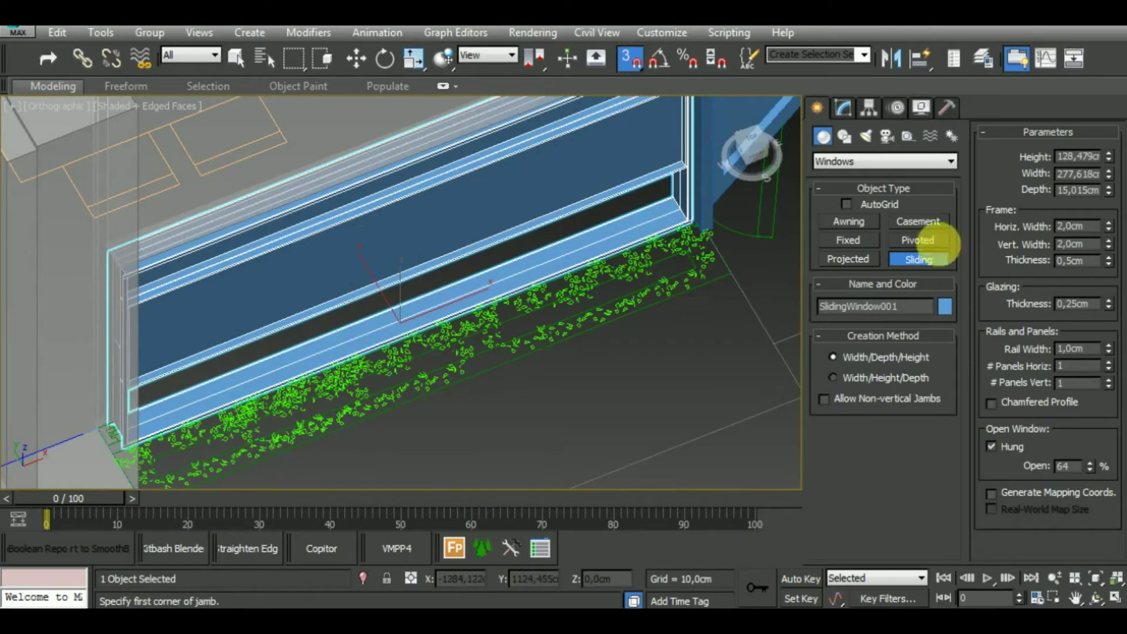
{"action": "double_click", "coordinate": [1069, 157]}
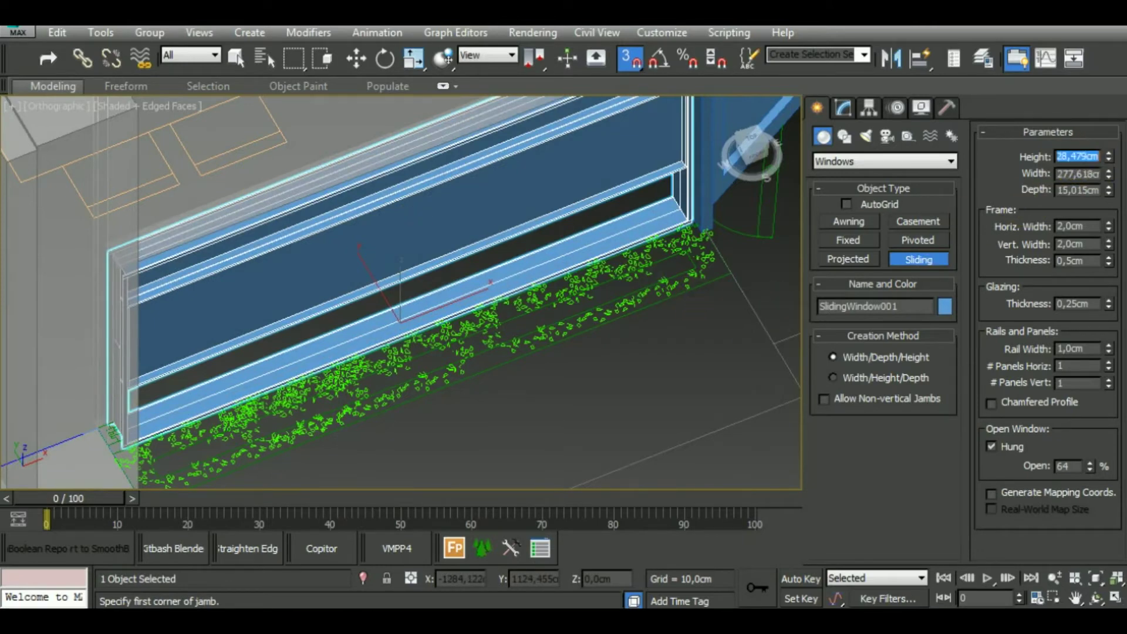
{"action": "type", "text": "20"}
{"action": "key", "text": "Return"}
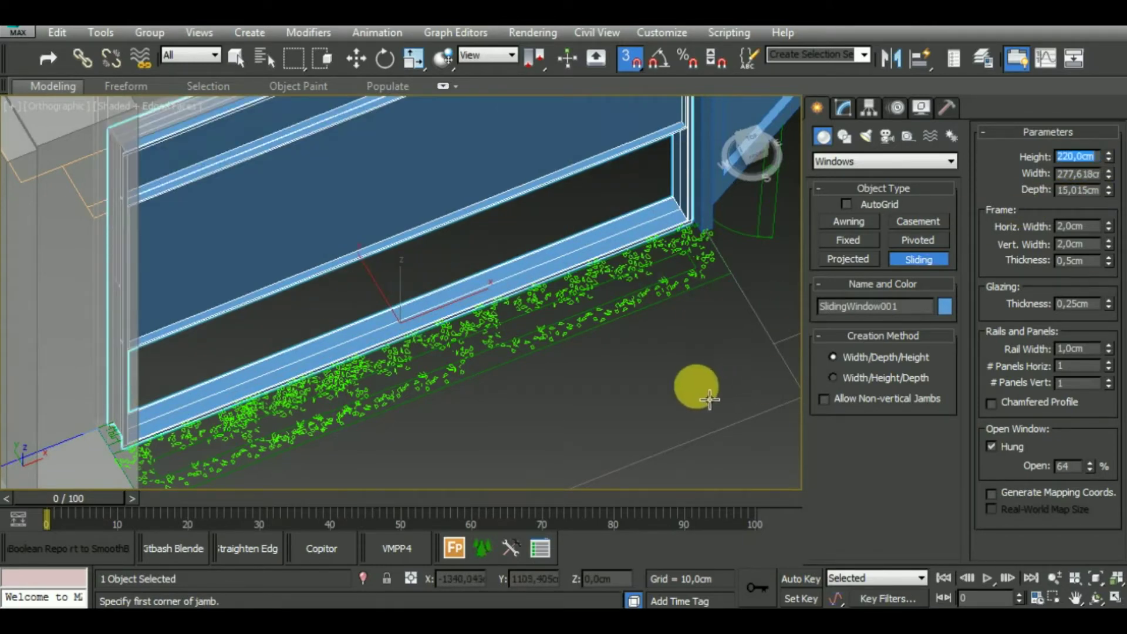
Step: Orbit to show the window beside the door and thicken its glazing to 2.38 cm
{"action": "scroll", "coordinate": [694, 385], "scroll_direction": "down", "scroll_amount": 3}
{"action": "middle_click_drag", "start_coordinate": [695, 385], "coordinate": [649, 360], "text": "alt"}
{"action": "middle_click_drag", "start_coordinate": [724, 428], "coordinate": [883, 305], "text": "alt"}
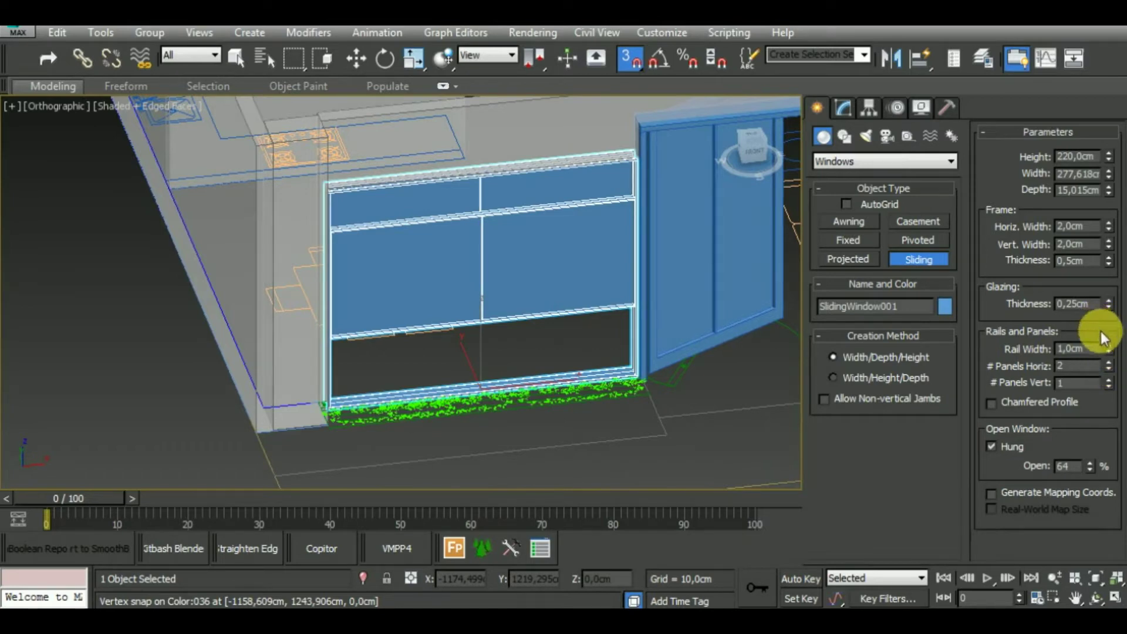
{"action": "left_click_drag", "start_coordinate": [1109, 305], "coordinate": [1097, 106]}
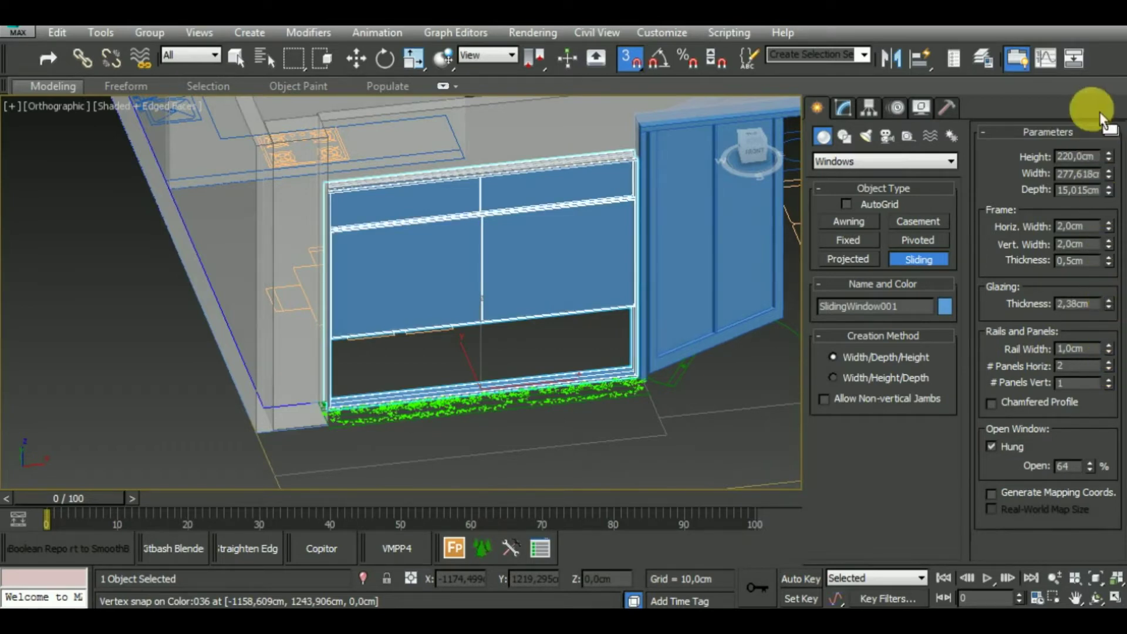
{"action": "middle_click_drag", "start_coordinate": [593, 419], "coordinate": [607, 437]}
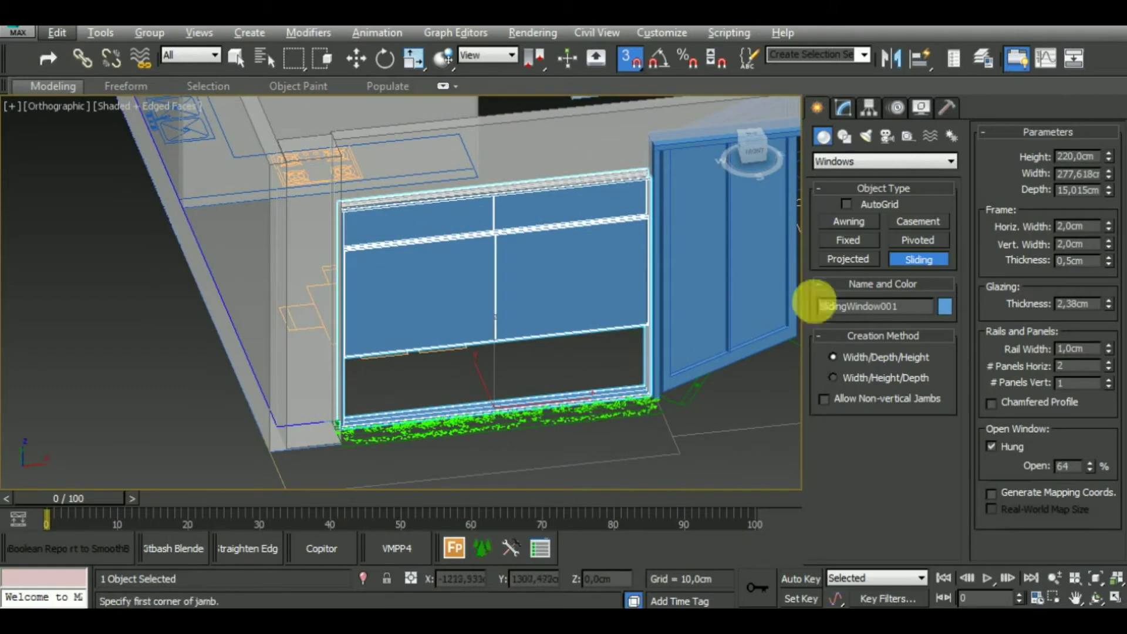
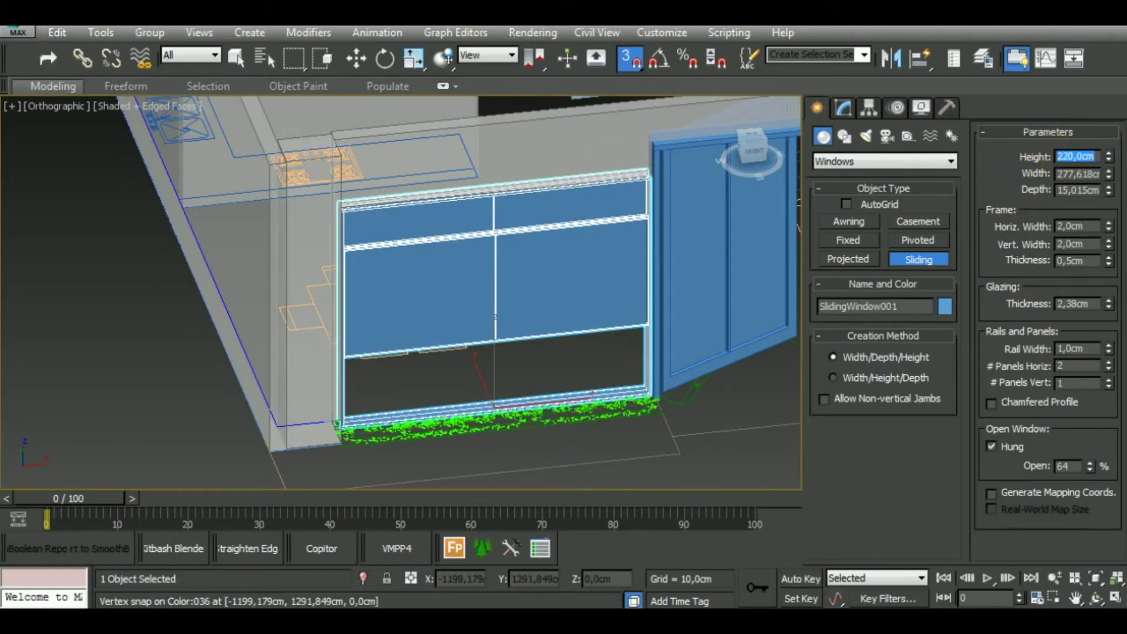
{"action": "type", "text": "200"}
Step: Confirm the 200 cm window height, try an 80 cm Z raise, then undo it
{"action": "key", "text": "Return"}
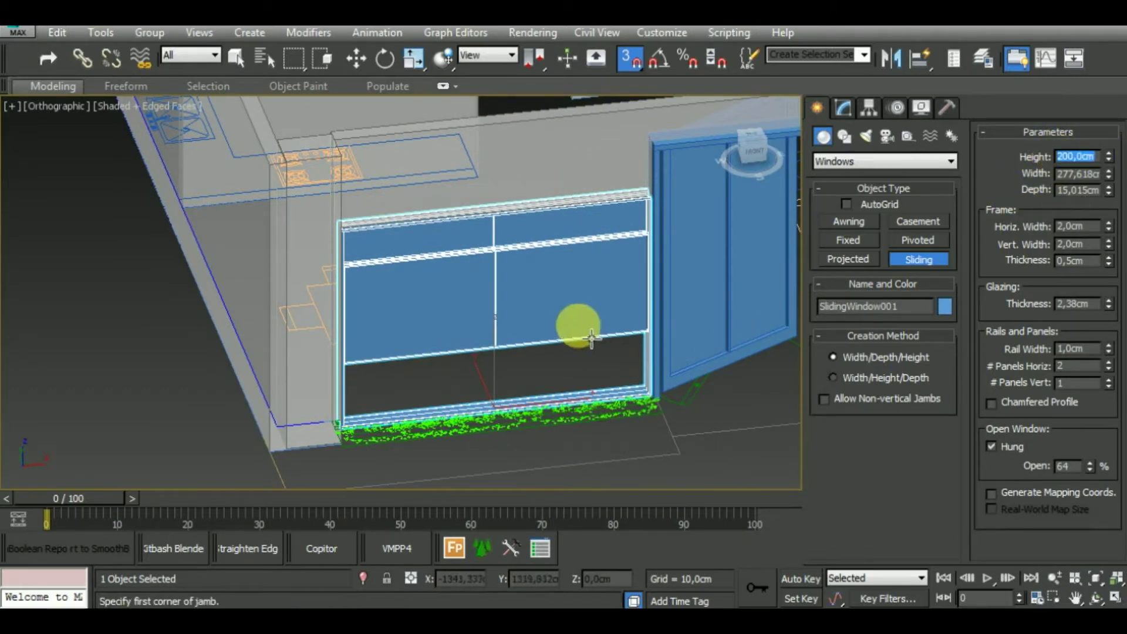
{"action": "left_click", "coordinate": [356, 58]}
{"action": "right_click", "coordinate": [448, 298]}
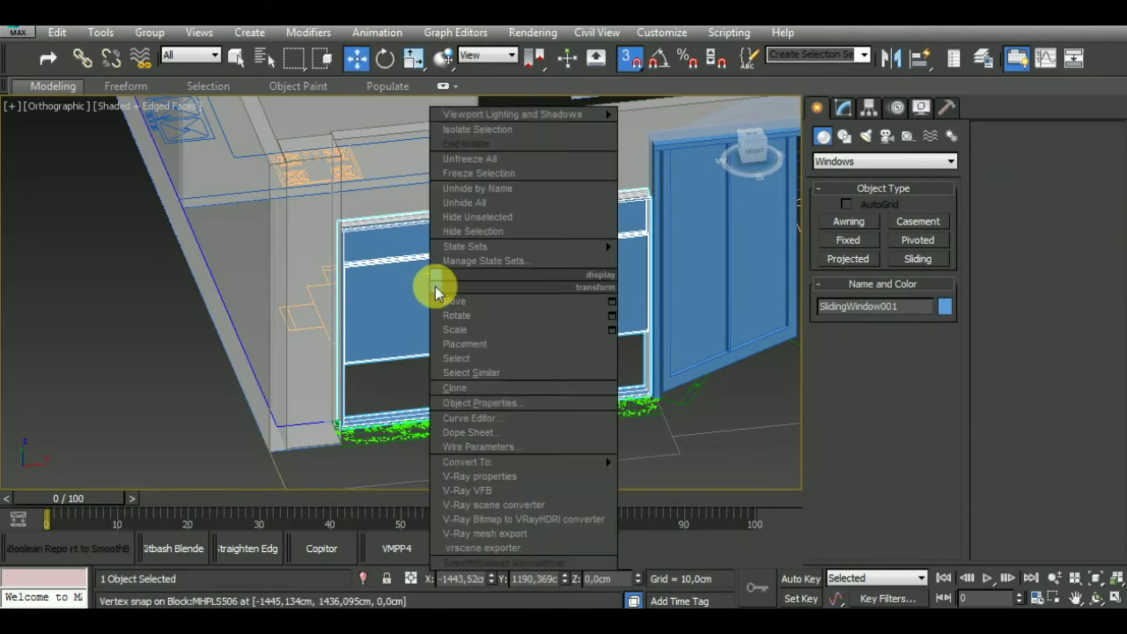
{"action": "right_click", "coordinate": [354, 59]}
{"action": "left_click", "coordinate": [707, 451]}
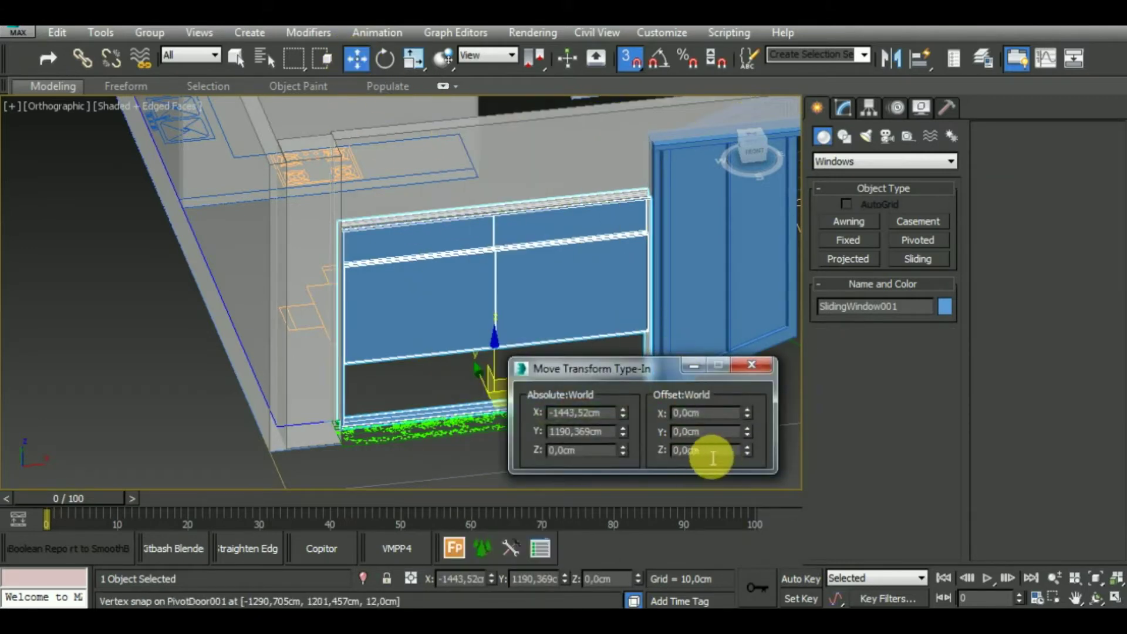
{"action": "type", "text": "80"}
{"action": "key", "text": "Return"}
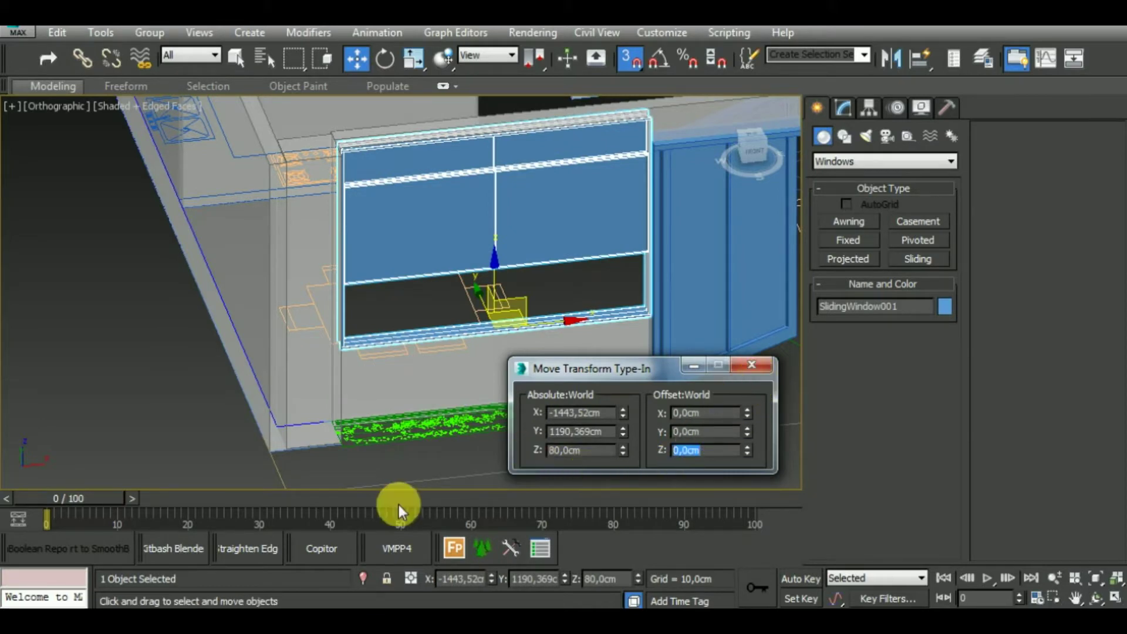
{"action": "key", "text": "ctrl+z"}
Step: Raise SlidingWindow001 by a 50 cm Z offset and close the Move Transform Type-In
{"action": "left_click", "coordinate": [721, 447]}
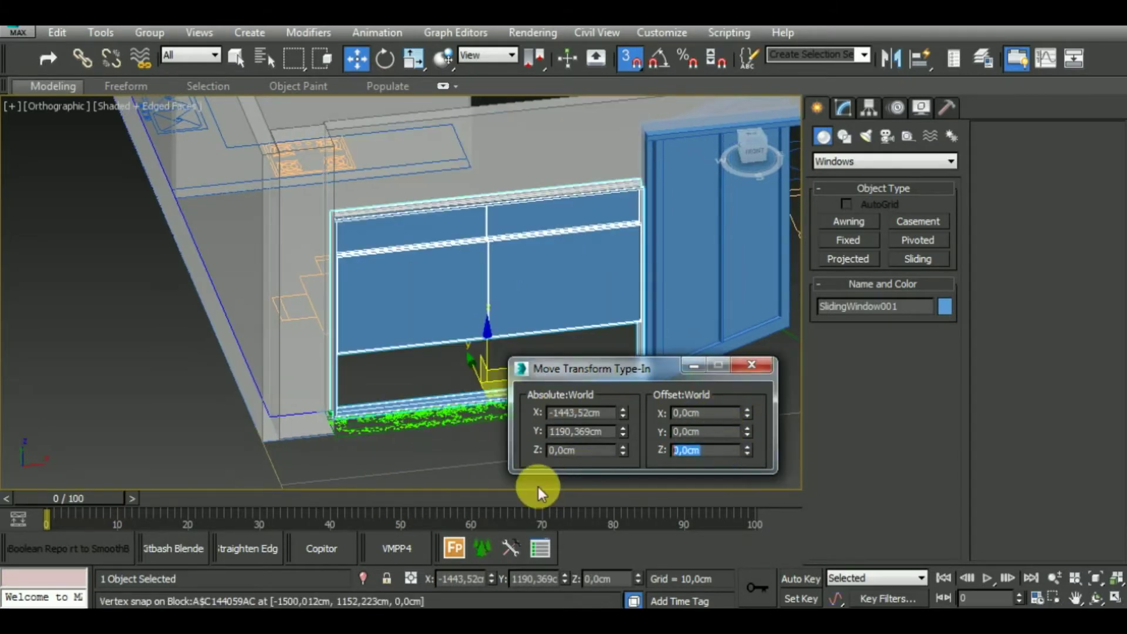
{"action": "type", "text": "50"}
{"action": "key", "text": "Return"}
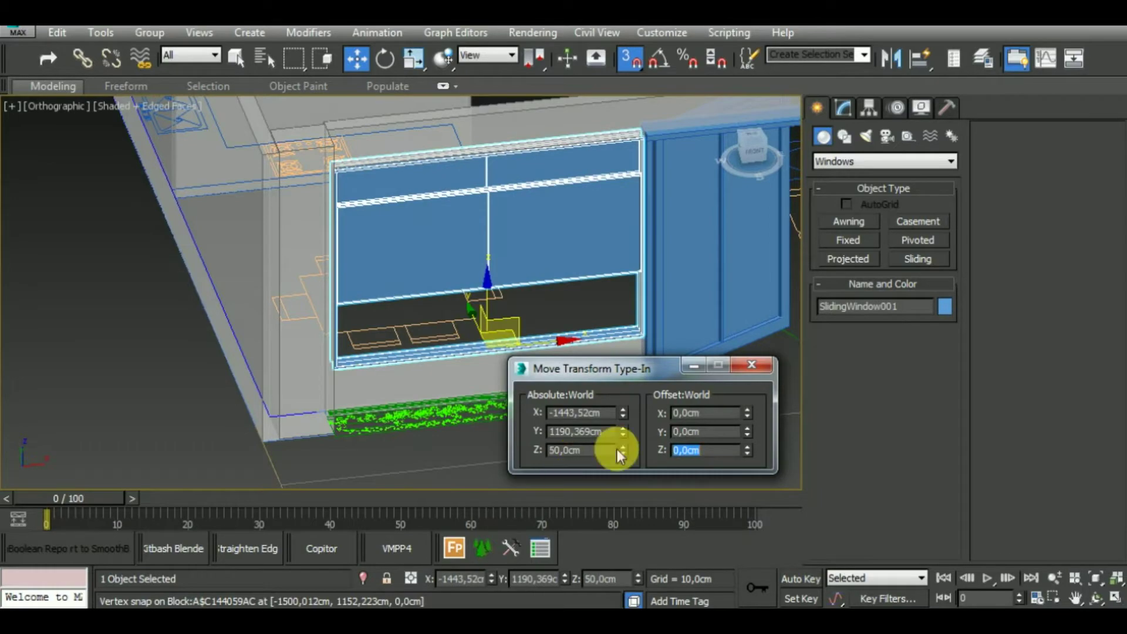
{"action": "mouse_move", "coordinate": [327, 330]}
{"action": "middle_mouse_down", "text": "alt"}
{"action": "mouse_move", "coordinate": [403, 398]}
{"action": "mouse_move", "coordinate": [367, 327]}
{"action": "mouse_move", "coordinate": [377, 382]}
{"action": "mouse_move", "coordinate": [267, 327]}
{"action": "middle_mouse_up", "text": "alt"}
{"action": "left_click", "coordinate": [579, 397]}
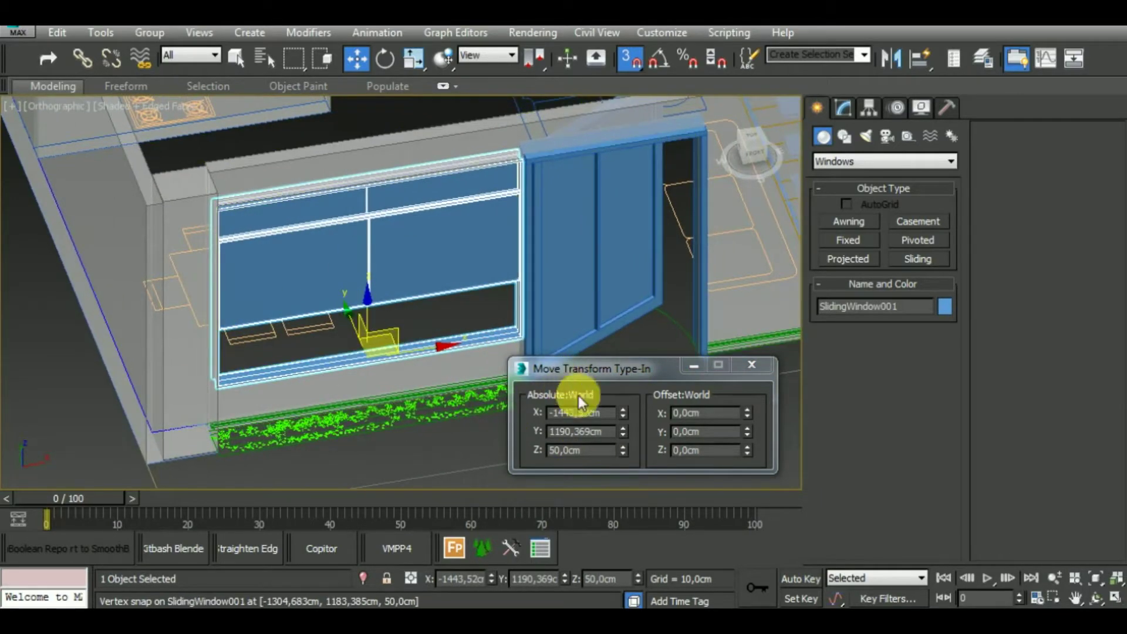
{"action": "left_click", "coordinate": [751, 365]}
Step: Pick the Sliding window type and frame the neighbouring wall sill
{"action": "mouse_move", "coordinate": [705, 449]}
{"action": "middle_mouse_down", "text": "alt"}
{"action": "mouse_move", "coordinate": [553, 421]}
{"action": "mouse_move", "coordinate": [599, 410]}
{"action": "mouse_move", "coordinate": [531, 430]}
{"action": "middle_mouse_up", "text": "alt"}
{"action": "scroll", "coordinate": [505, 399], "scroll_direction": "up", "scroll_amount": 5}
{"action": "scroll", "coordinate": [470, 407], "scroll_direction": "up", "scroll_amount": 2}
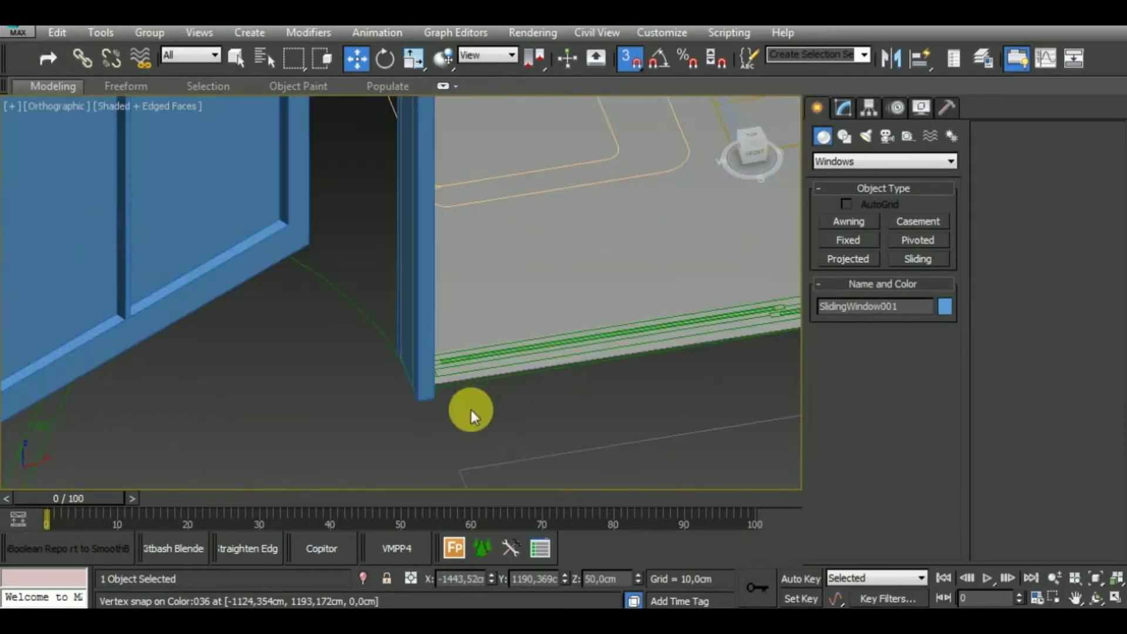
{"action": "scroll", "coordinate": [471, 408], "scroll_direction": "down", "scroll_amount": 1}
{"action": "left_click", "coordinate": [909, 267]}
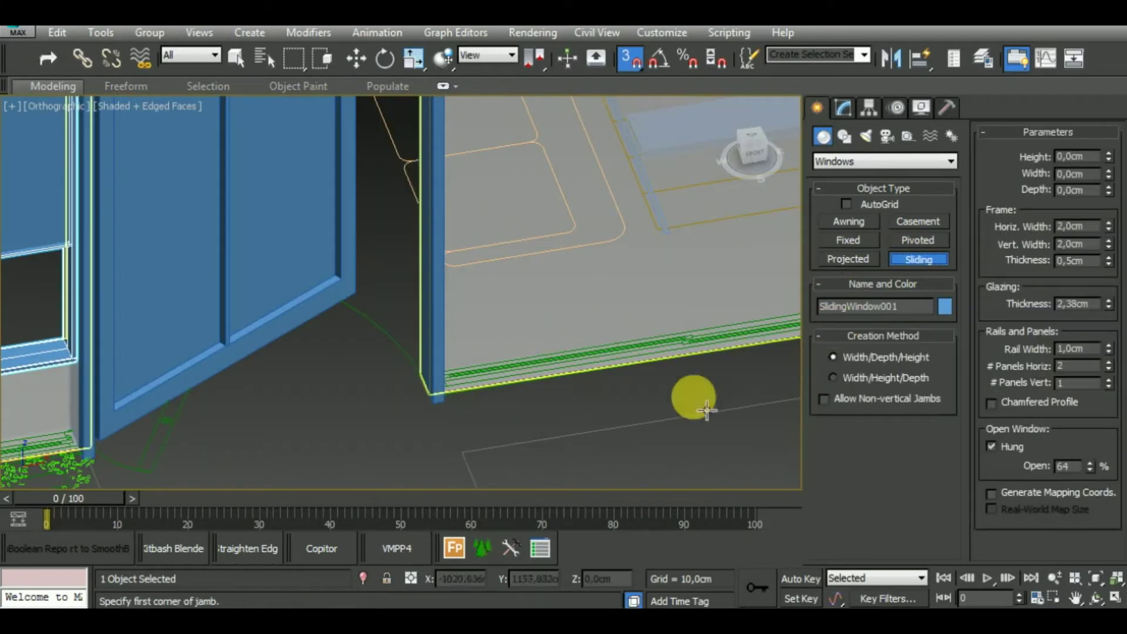
{"action": "middle_click_drag", "start_coordinate": [691, 395], "coordinate": [460, 403]}
{"action": "scroll", "coordinate": [742, 309], "scroll_direction": "up", "scroll_amount": 2}
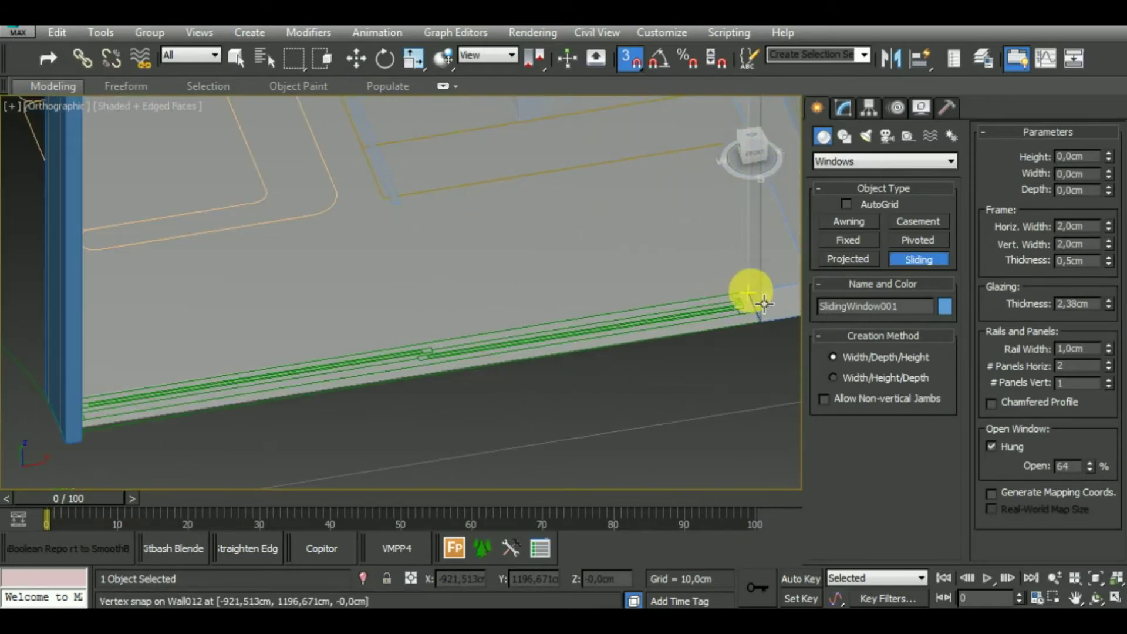
{"action": "scroll", "coordinate": [448, 340], "scroll_direction": "down", "scroll_amount": 3}
{"action": "middle_click_drag", "start_coordinate": [448, 340], "coordinate": [448, 352], "text": "alt"}
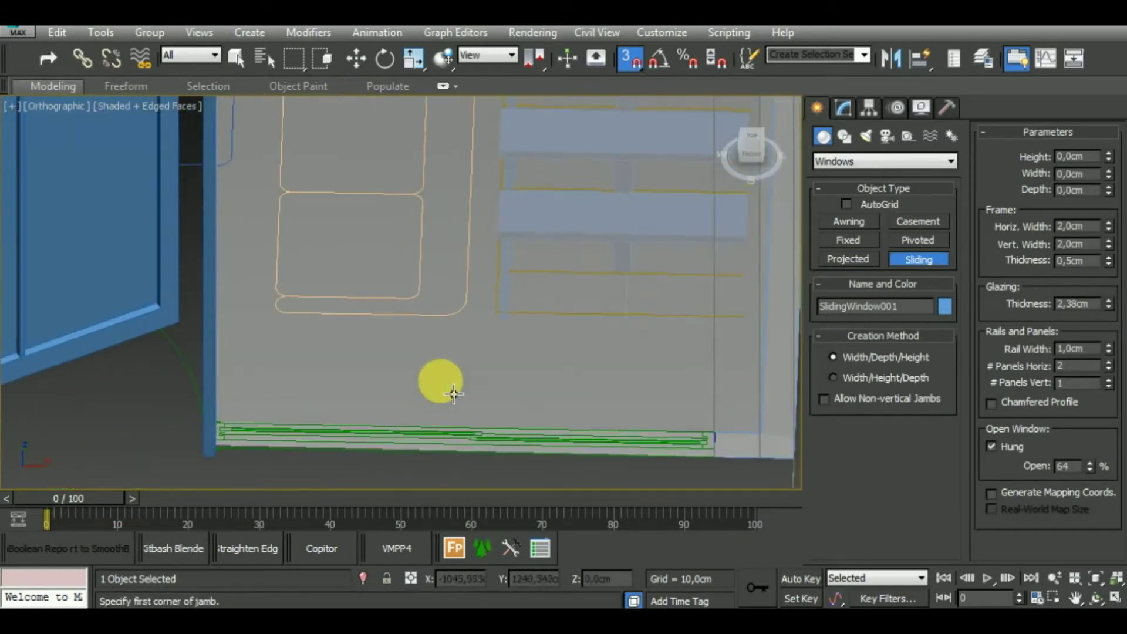
{"action": "scroll", "coordinate": [427, 303], "scroll_direction": "up", "scroll_amount": 2}
{"action": "mouse_move", "coordinate": [428, 303]}
{"action": "middle_mouse_down", "text": "alt"}
{"action": "mouse_move", "coordinate": [428, 373]}
{"action": "mouse_move", "coordinate": [624, 369]}
{"action": "middle_mouse_up", "text": "alt"}
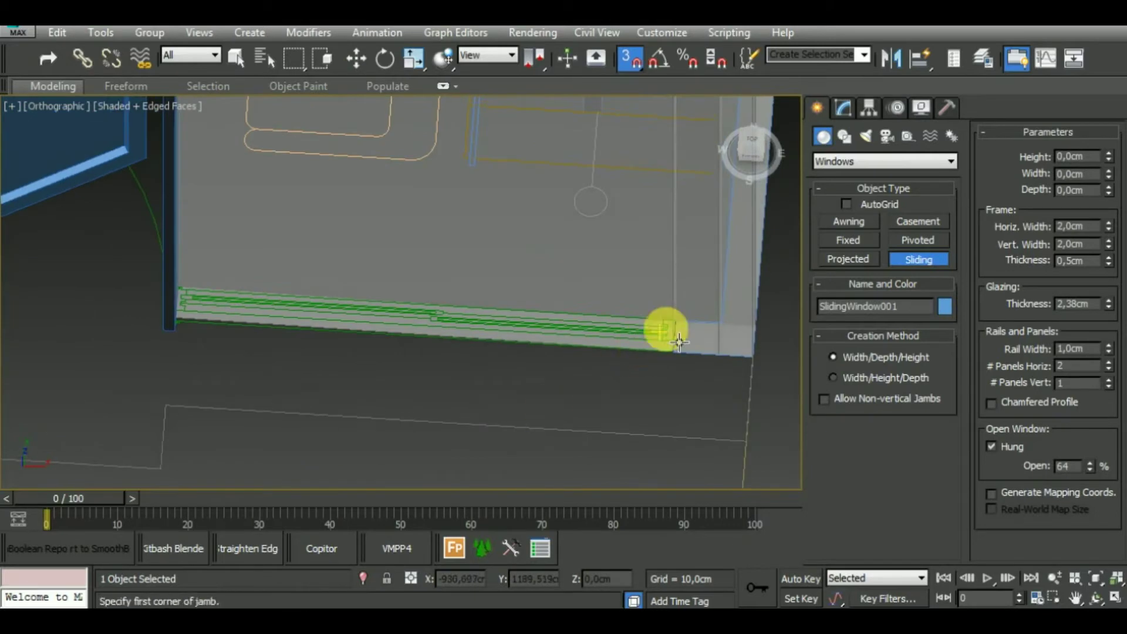
Step: Draw a trial sliding window along the sill, inspect it, then undo it
{"action": "left_click_drag", "start_coordinate": [694, 332], "coordinate": [189, 303]}
{"action": "left_click", "coordinate": [176, 322]}
{"action": "left_click", "coordinate": [533, 203]}
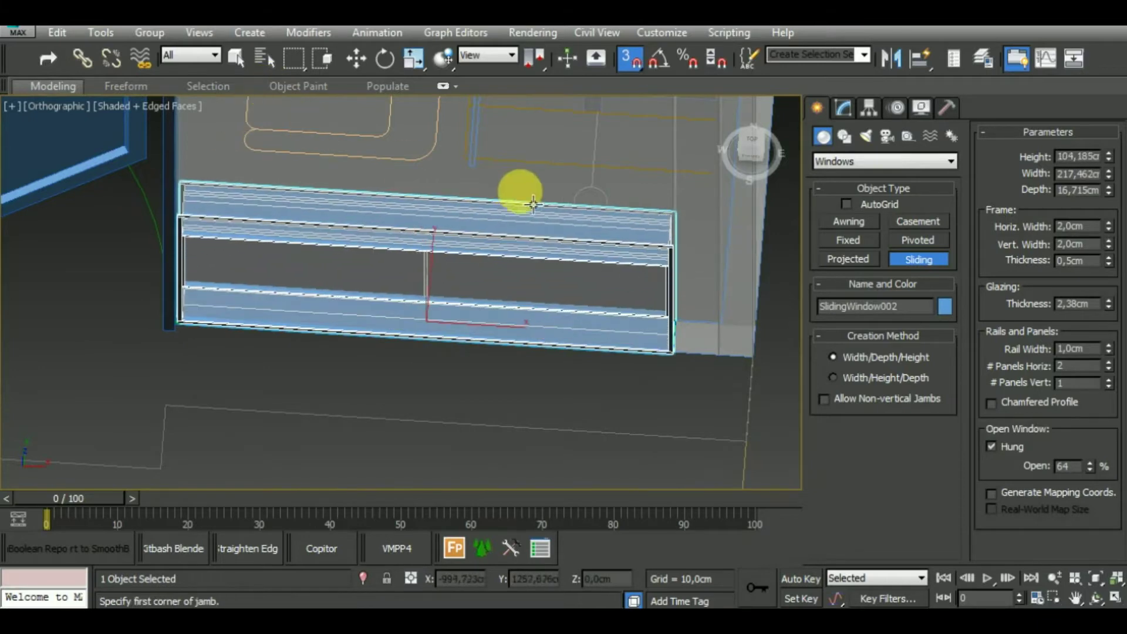
{"action": "mouse_move", "coordinate": [485, 448]}
{"action": "middle_mouse_down", "text": "alt"}
{"action": "mouse_move", "coordinate": [558, 423]}
{"action": "mouse_move", "coordinate": [584, 378]}
{"action": "middle_mouse_up", "text": "alt"}
{"action": "scroll", "coordinate": [592, 407], "scroll_direction": "up", "scroll_amount": 5}
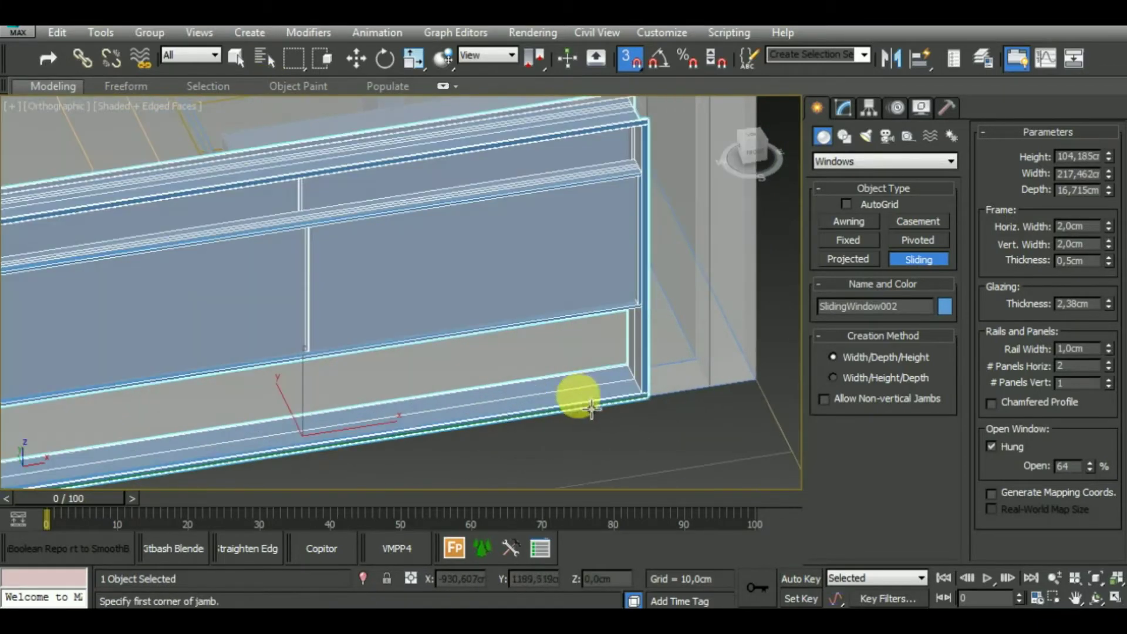
{"action": "key", "text": "ctrl+z"}
Step: Pan along the sill, exit window creation and select the pivot door
{"action": "middle_click_drag", "start_coordinate": [616, 443], "coordinate": [667, 322]}
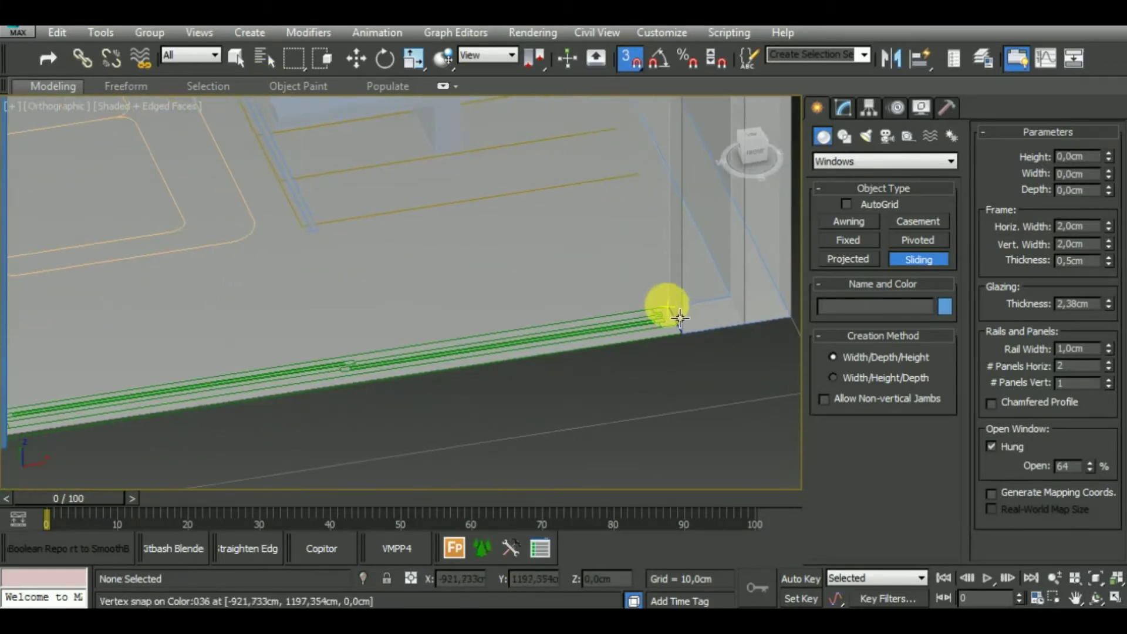
{"action": "scroll", "coordinate": [679, 317], "scroll_direction": "down", "scroll_amount": 2}
{"action": "scroll", "coordinate": [652, 364], "scroll_direction": "down", "scroll_amount": 1}
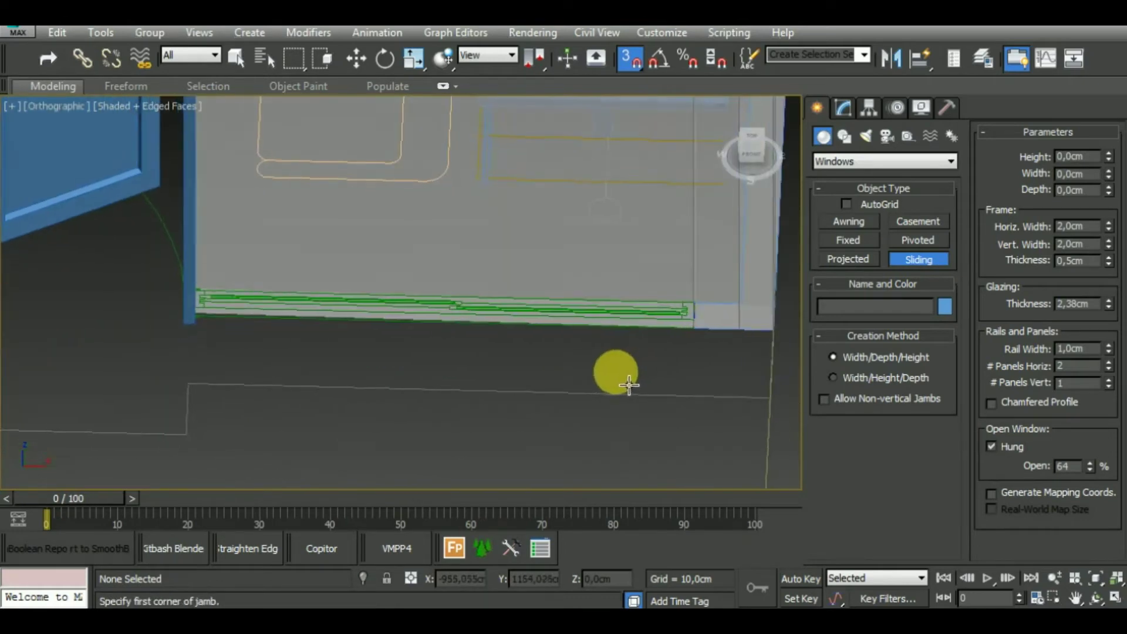
{"action": "key", "text": "w"}
{"action": "left_click", "coordinate": [199, 344]}
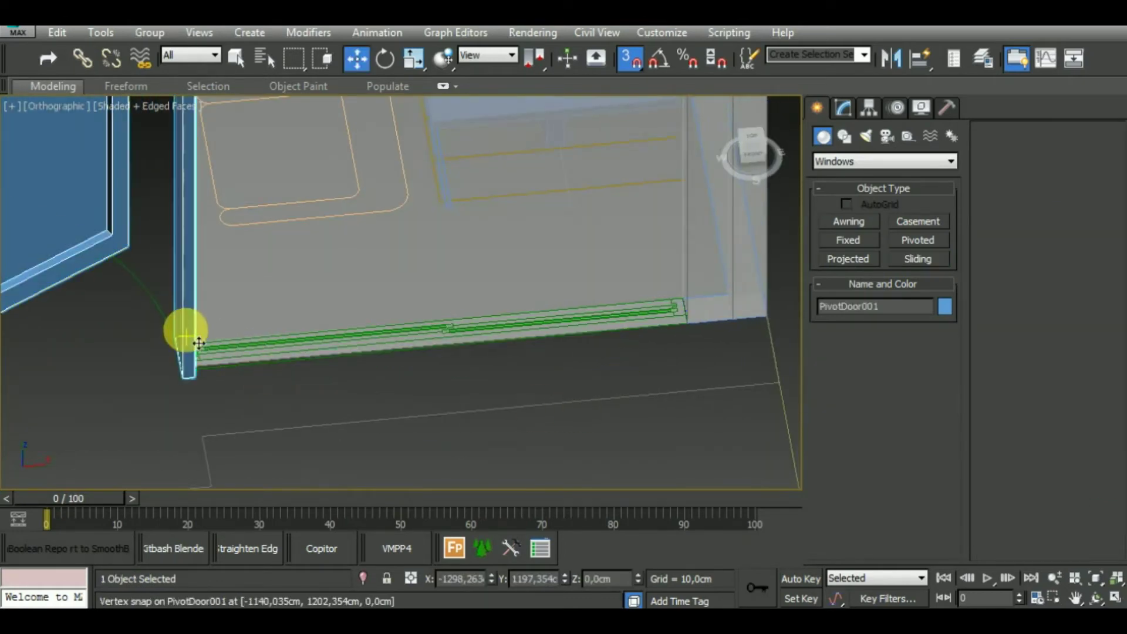
{"action": "left_click_drag", "start_coordinate": [199, 344], "coordinate": [593, 285]}
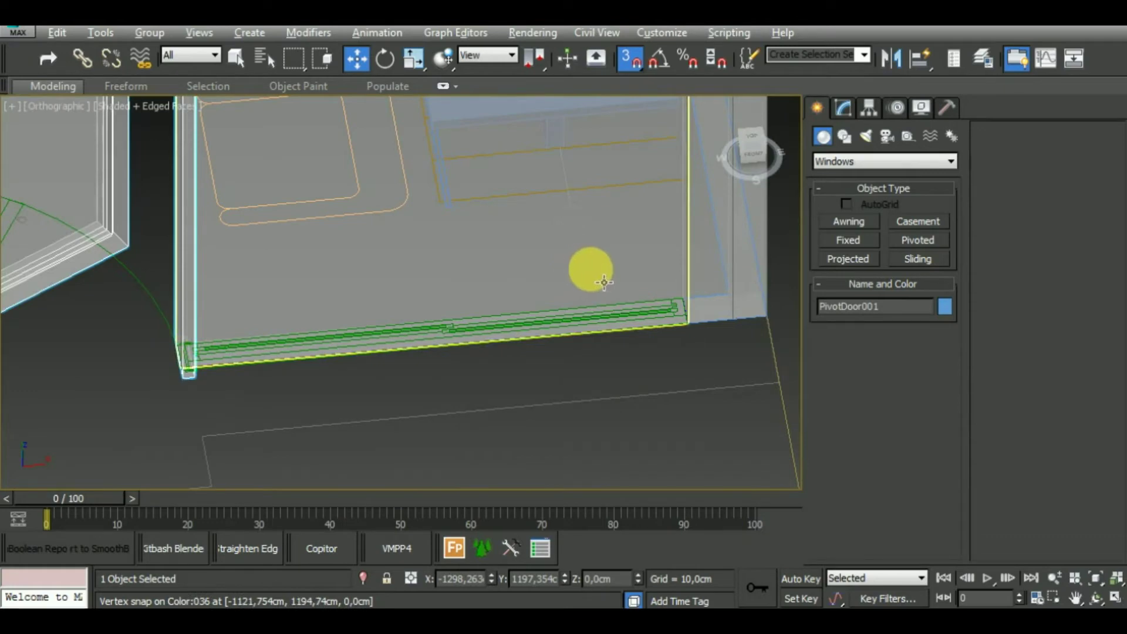
{"action": "left_click", "coordinate": [859, 239]}
Step: Draw SlidingWindow002 about 217 cm wide along the sill, setting its depth and height
{"action": "left_click", "coordinate": [919, 259]}
{"action": "middle_click_drag", "start_coordinate": [685, 353], "coordinate": [650, 332]}
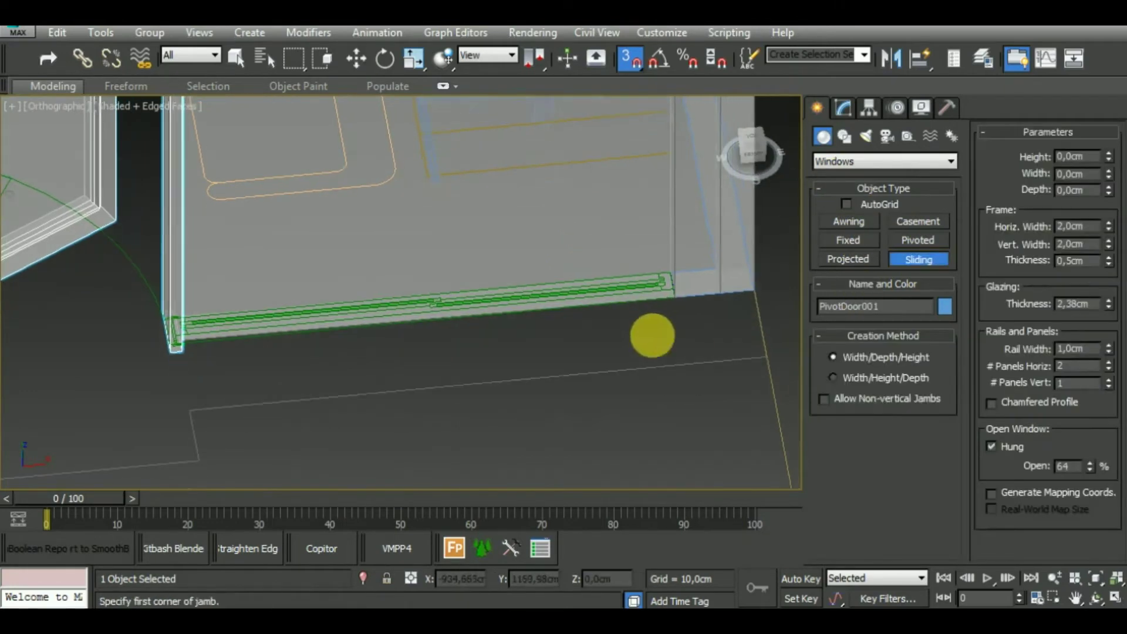
{"action": "left_click_drag", "start_coordinate": [685, 284], "coordinate": [191, 334]}
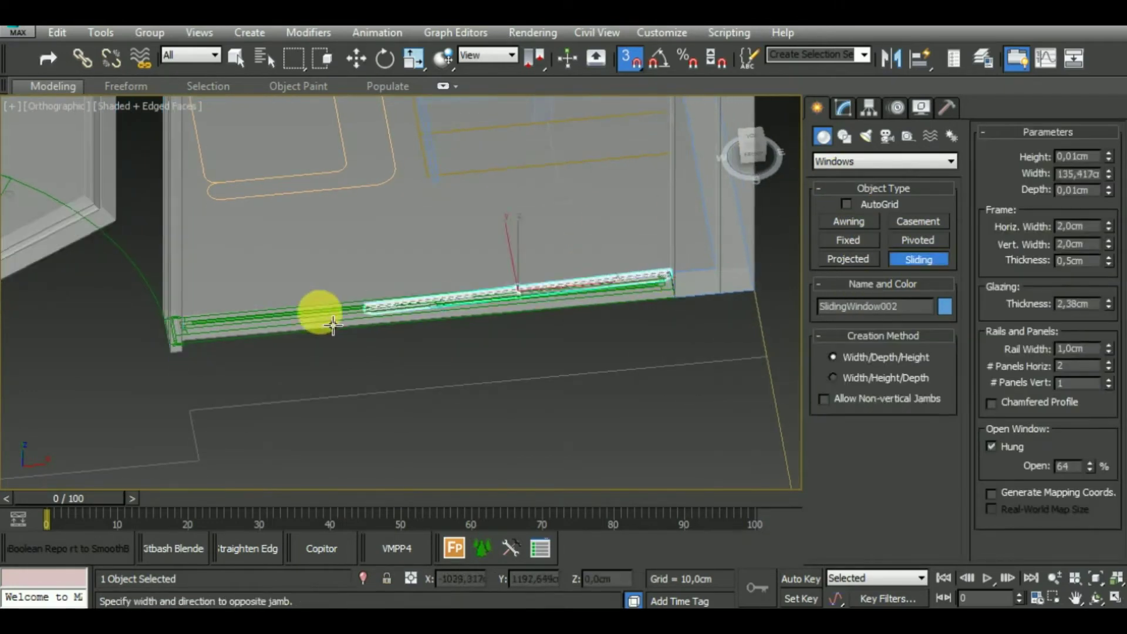
{"action": "left_click", "coordinate": [189, 333]}
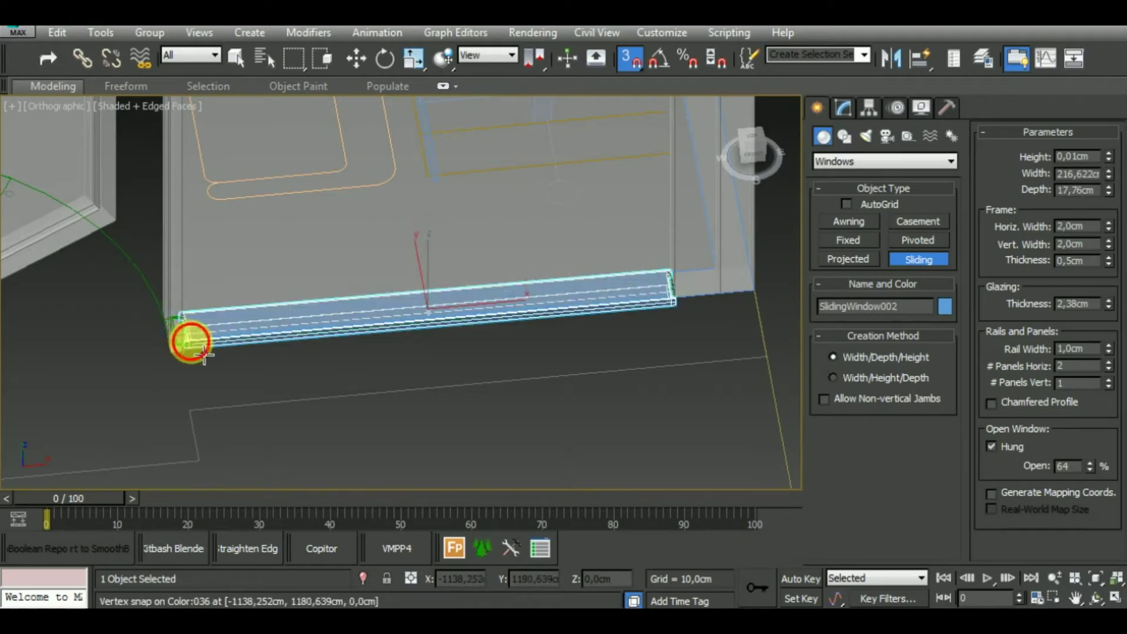
{"action": "left_click", "coordinate": [276, 151]}
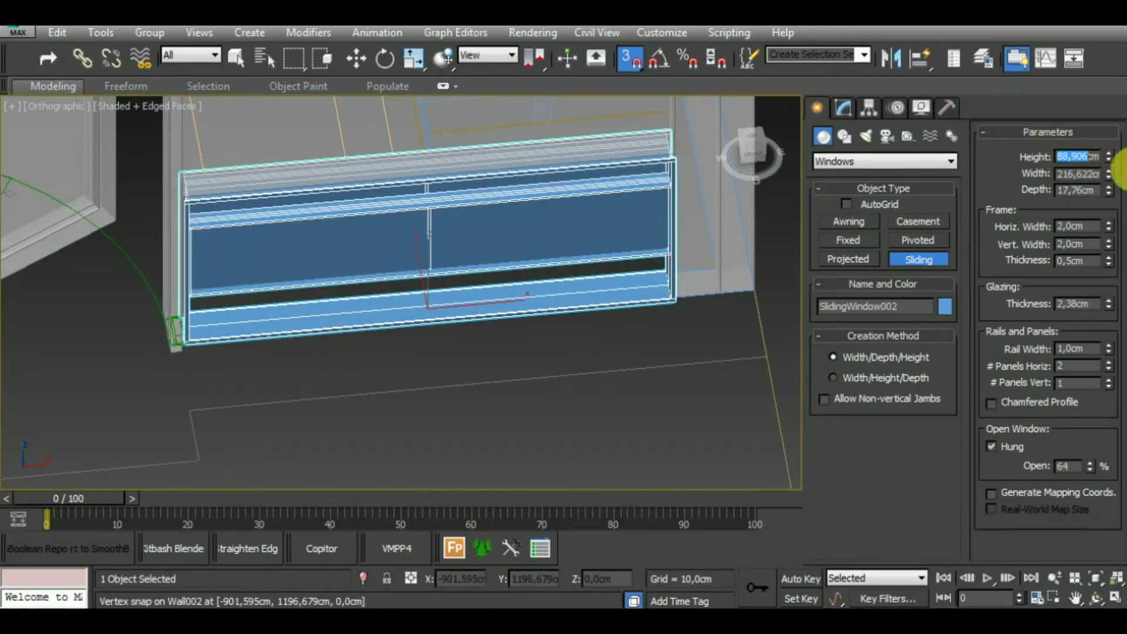
{"action": "type", "text": "200"}
Step: Set SlidingWindow002 to 200 cm tall with a 50 cm Z offset, then view the whole building
{"action": "key", "text": "Return"}
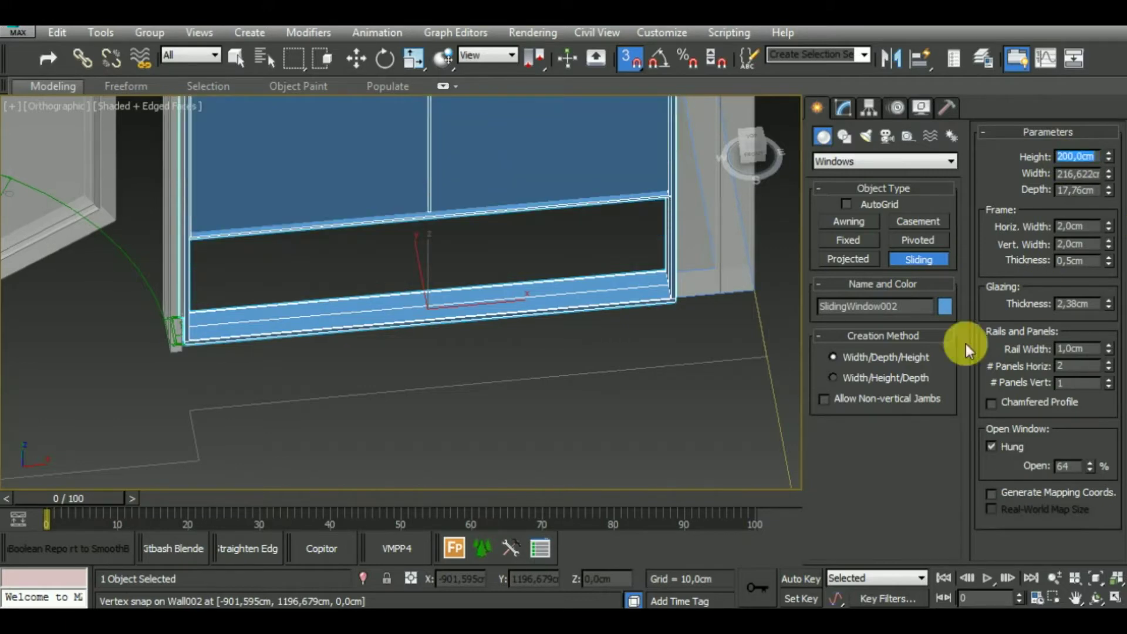
{"action": "right_click", "coordinate": [363, 61]}
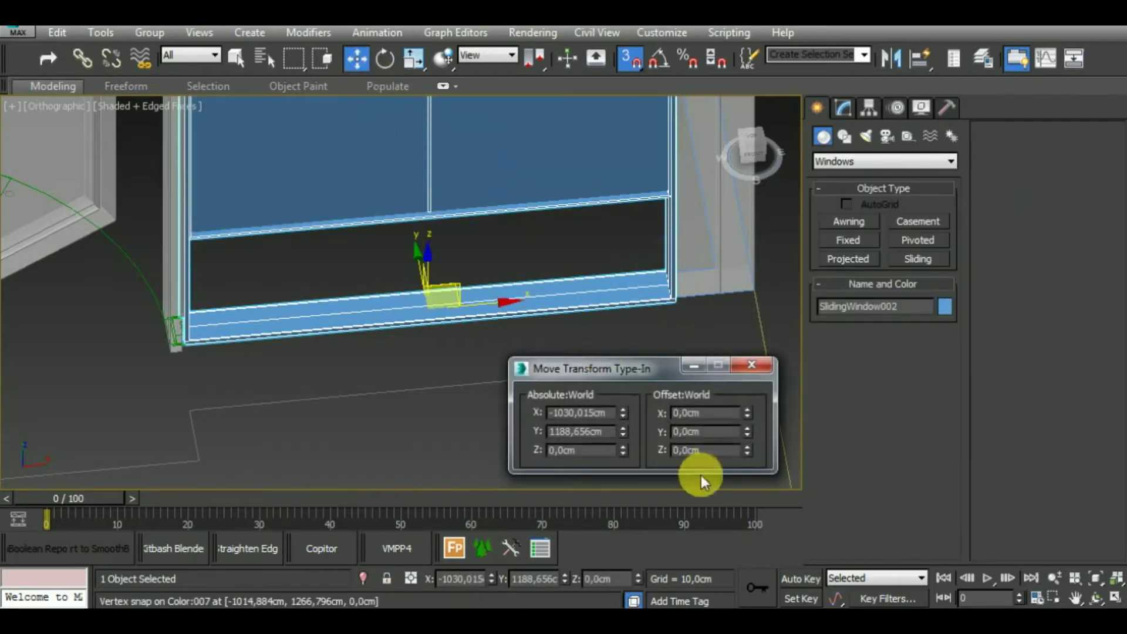
{"action": "type", "text": "50"}
{"action": "key", "text": "Return"}
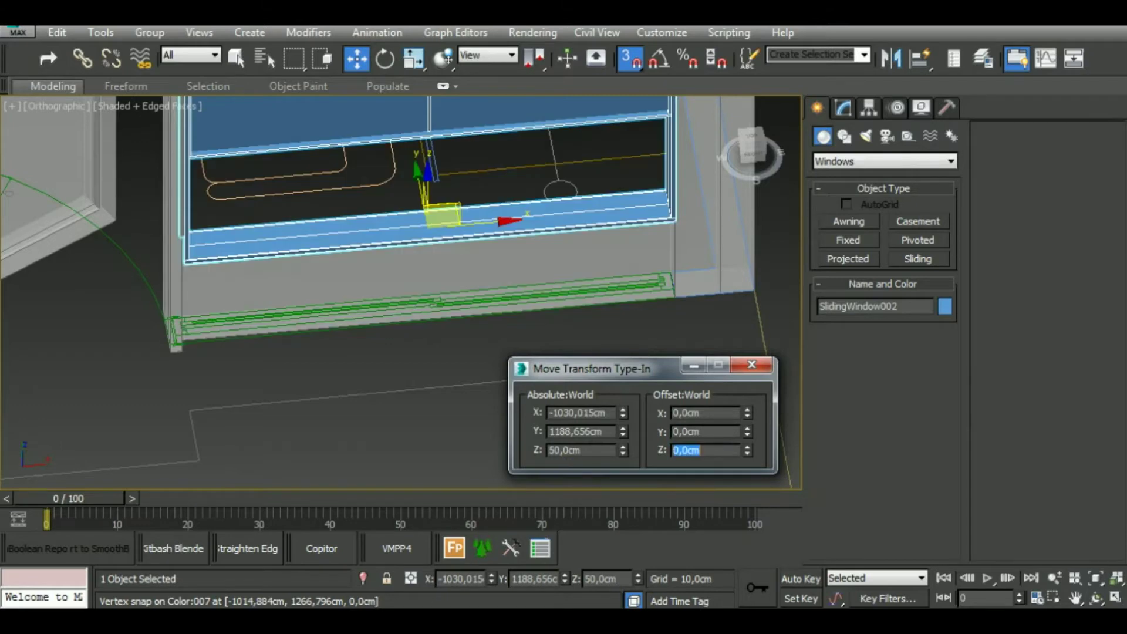
{"action": "scroll", "coordinate": [237, 366], "scroll_direction": "down", "scroll_amount": 2}
{"action": "scroll", "coordinate": [256, 382], "scroll_direction": "down", "scroll_amount": 4}
{"action": "middle_click_drag", "start_coordinate": [256, 382], "coordinate": [372, 376]}
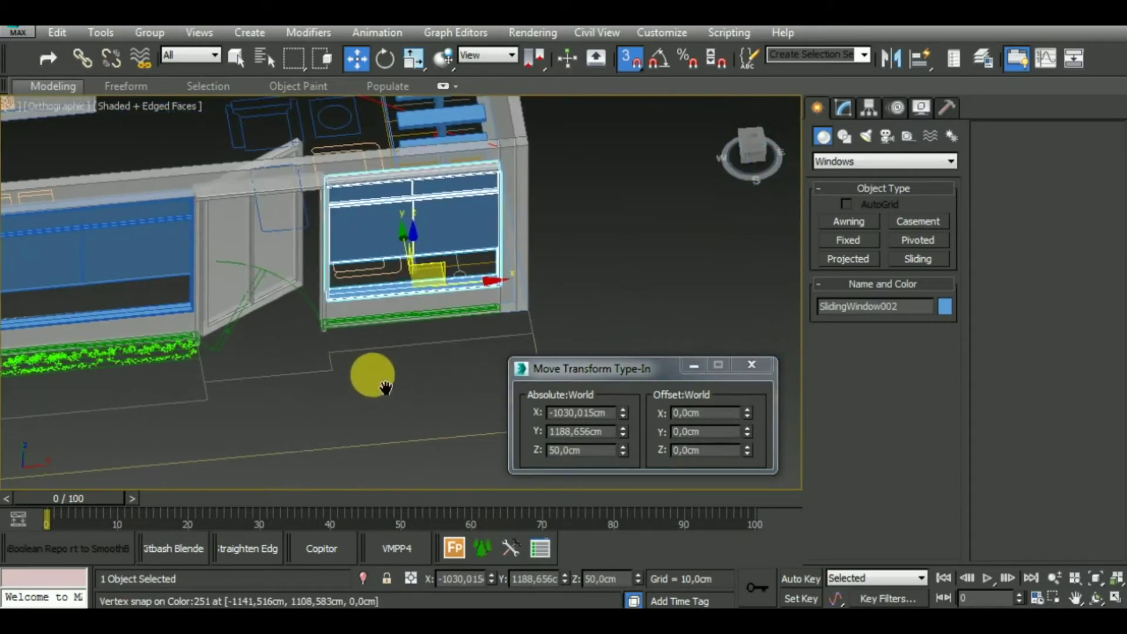
{"action": "left_click", "coordinate": [757, 368]}
{"action": "mouse_move", "coordinate": [526, 395]}
{"action": "middle_mouse_down", "text": "alt"}
{"action": "mouse_move", "coordinate": [584, 379]}
{"action": "mouse_move", "coordinate": [642, 340]}
{"action": "mouse_move", "coordinate": [578, 364]}
{"action": "middle_mouse_up", "text": "alt"}
{"action": "scroll", "coordinate": [605, 369], "scroll_direction": "down", "scroll_amount": 2}
{"action": "scroll", "coordinate": [608, 375], "scroll_direction": "down", "scroll_amount": 1}
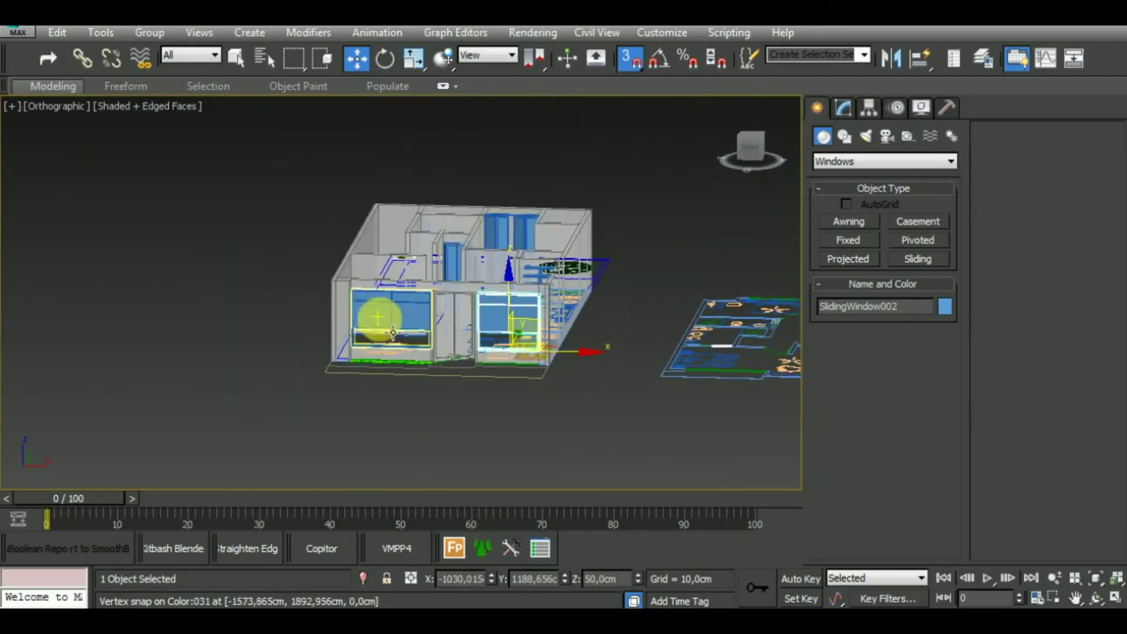
Step: Select Wall010 and attach the left outer, adjacent and interior room walls
{"action": "left_click", "coordinate": [356, 322]}
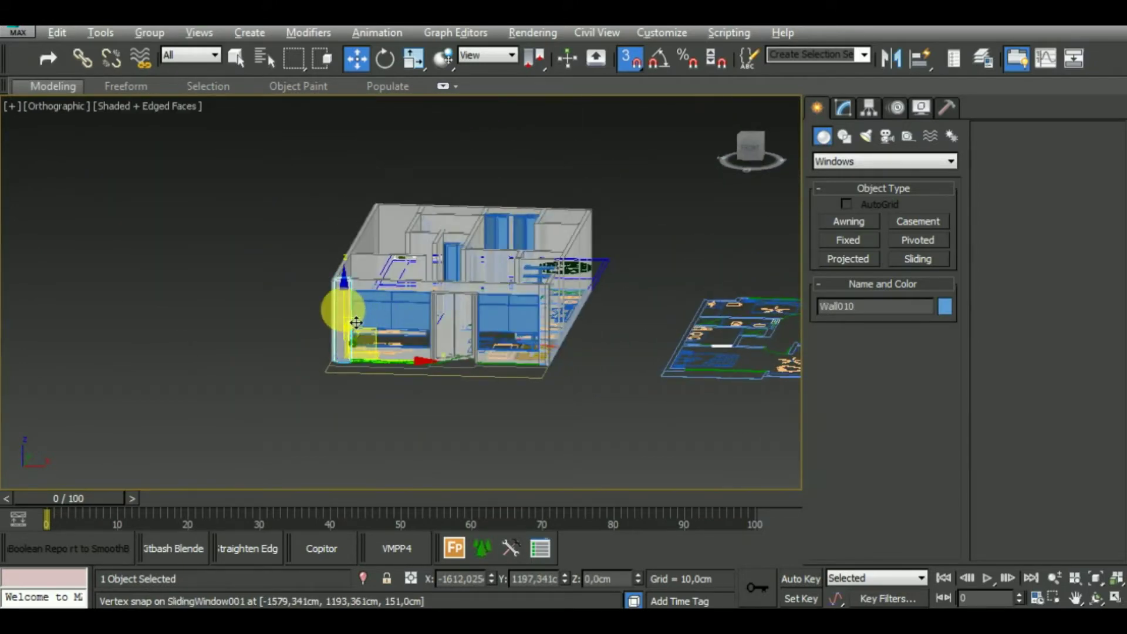
{"action": "left_click", "coordinate": [846, 108]}
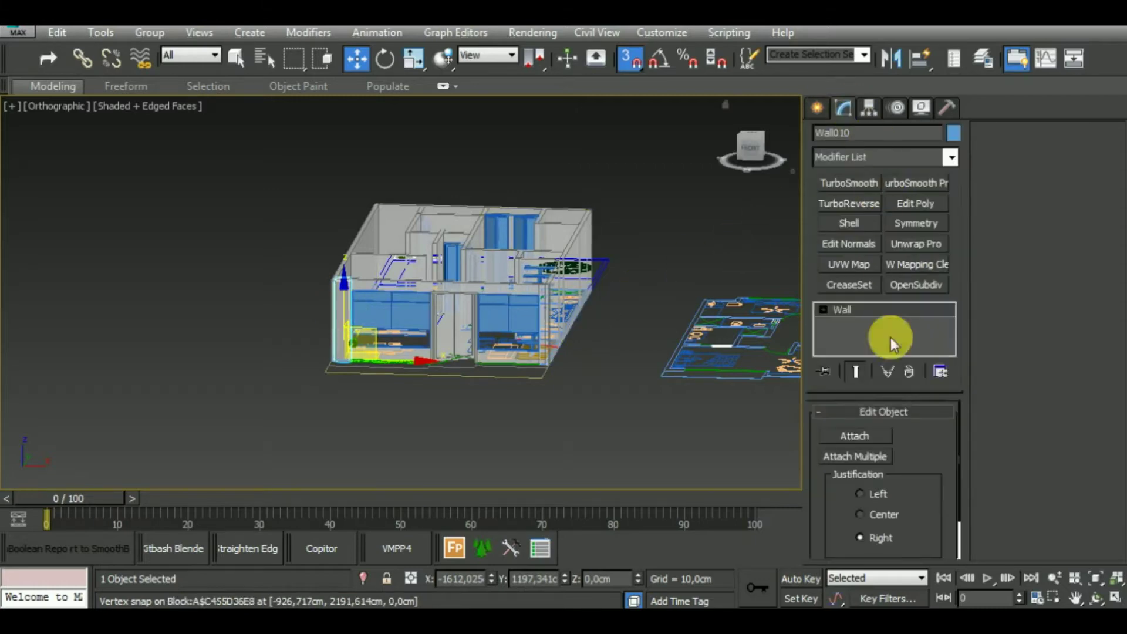
{"action": "left_click", "coordinate": [856, 437]}
{"action": "middle_click_drag", "start_coordinate": [423, 376], "coordinate": [408, 425], "text": "alt"}
{"action": "scroll", "coordinate": [433, 463], "scroll_direction": "up", "scroll_amount": 3}
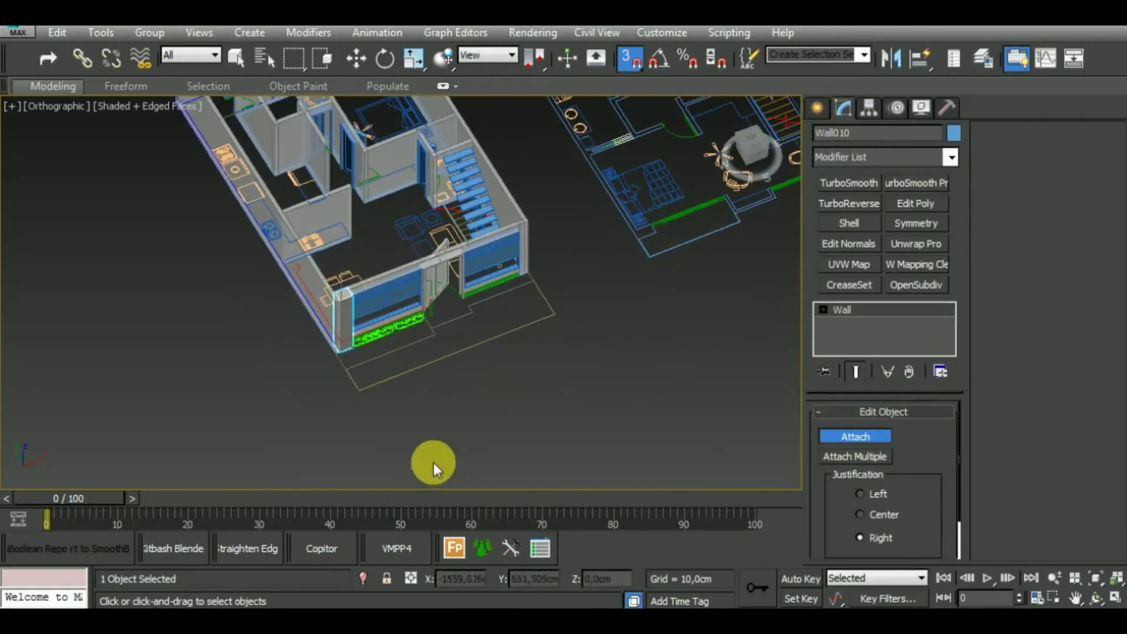
{"action": "left_click", "coordinate": [328, 300]}
{"action": "scroll", "coordinate": [325, 228], "scroll_direction": "down", "scroll_amount": 3}
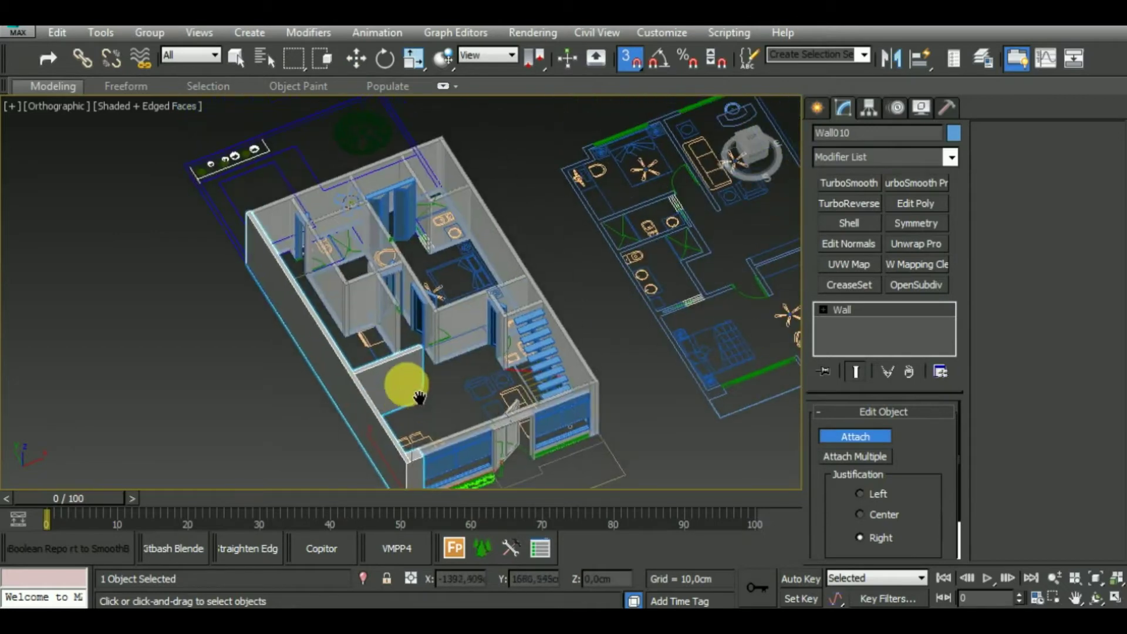
{"action": "left_click", "coordinate": [388, 364]}
{"action": "left_click", "coordinate": [291, 222]}
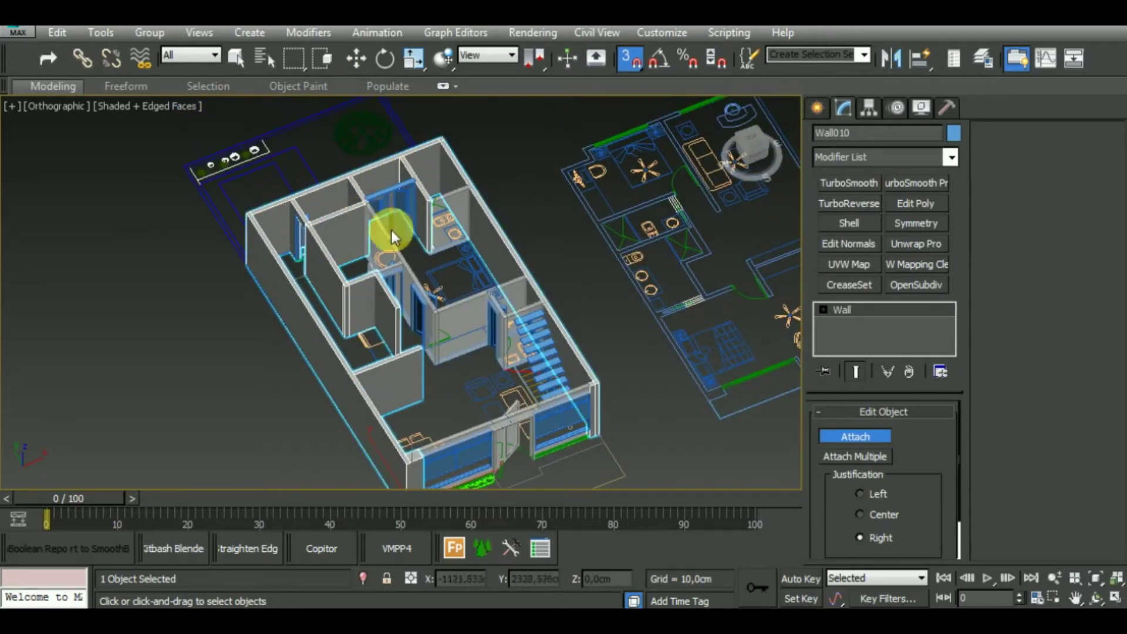
{"action": "left_click", "coordinate": [414, 293]}
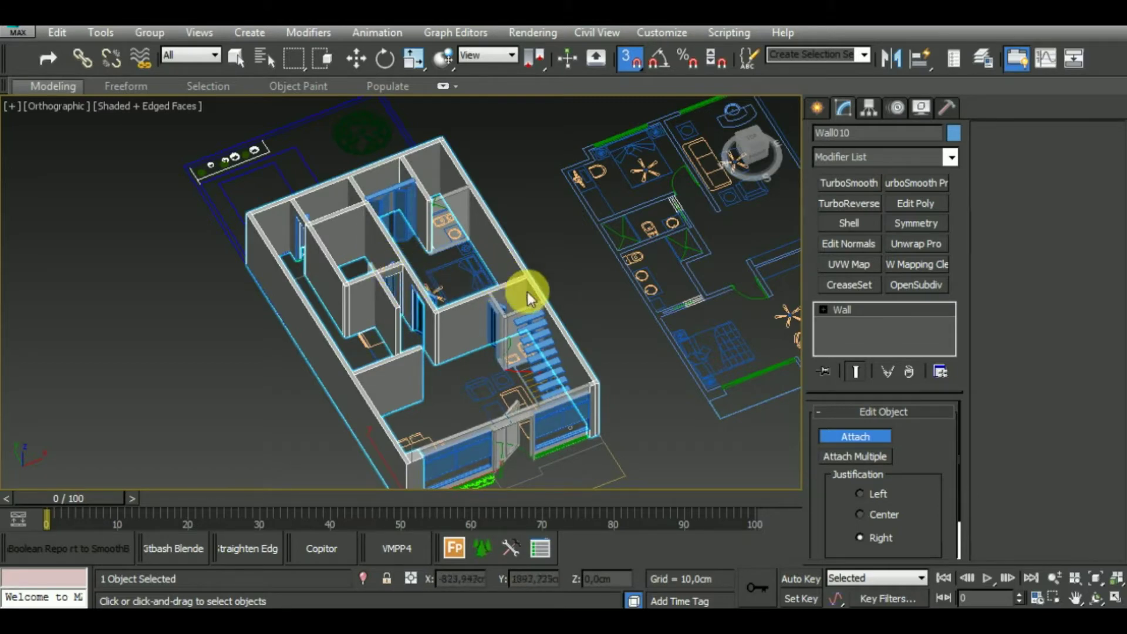
Step: Attach the front window walls to Wall010 and orbit to check the merged building
{"action": "middle_click_drag", "start_coordinate": [596, 351], "coordinate": [595, 316]}
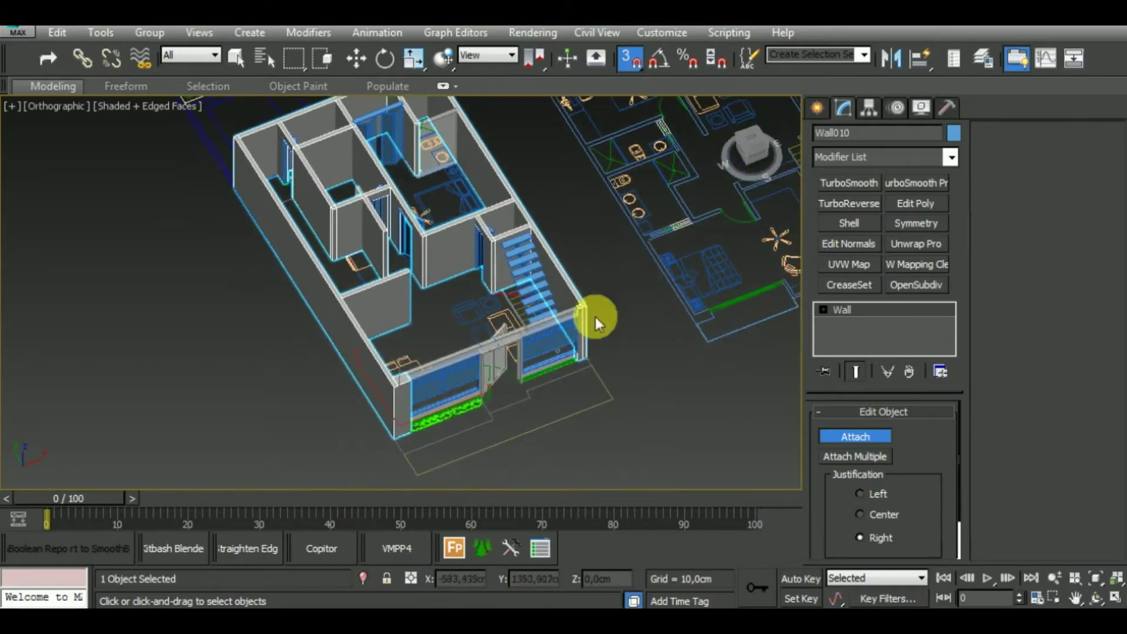
{"action": "left_click", "coordinate": [533, 348]}
{"action": "scroll", "coordinate": [507, 383], "scroll_direction": "up", "scroll_amount": 4}
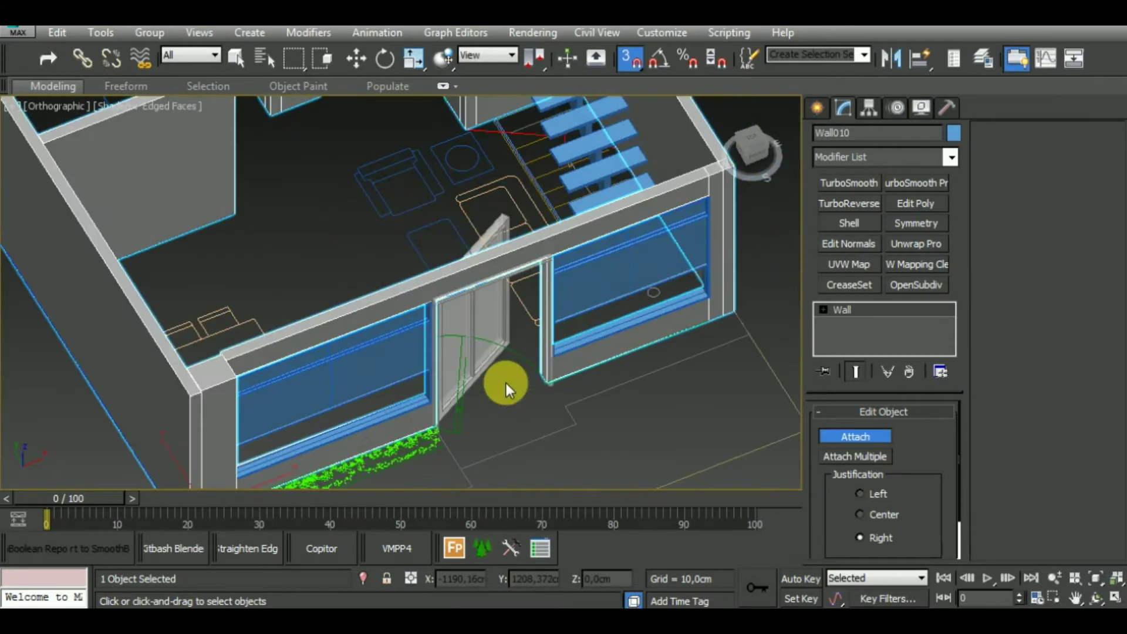
{"action": "scroll", "coordinate": [506, 385], "scroll_direction": "down", "scroll_amount": 2}
{"action": "scroll", "coordinate": [506, 386], "scroll_direction": "down", "scroll_amount": 1}
{"action": "scroll", "coordinate": [671, 392], "scroll_direction": "down", "scroll_amount": 2}
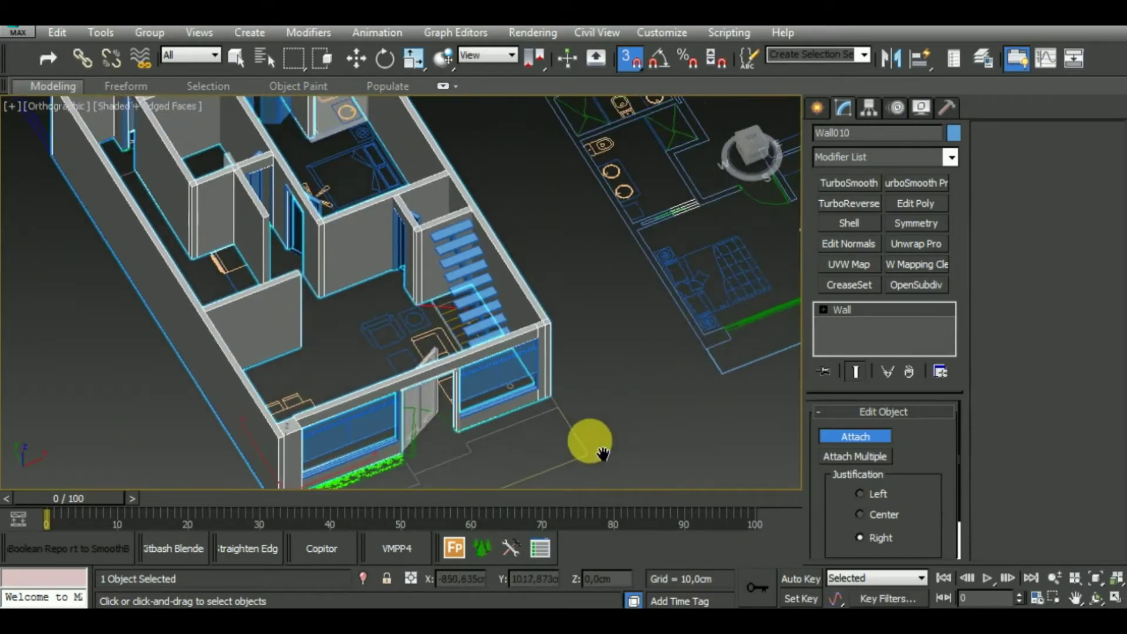
{"action": "scroll", "coordinate": [589, 443], "scroll_direction": "down", "scroll_amount": 1}
{"action": "scroll", "coordinate": [599, 432], "scroll_direction": "down", "scroll_amount": 1}
{"action": "mouse_move", "coordinate": [607, 410]}
{"action": "middle_mouse_down", "text": "alt"}
{"action": "mouse_move", "coordinate": [570, 386]}
{"action": "mouse_move", "coordinate": [568, 344]}
{"action": "mouse_move", "coordinate": [625, 389]}
{"action": "mouse_move", "coordinate": [608, 444]}
{"action": "mouse_move", "coordinate": [583, 433]}
{"action": "middle_mouse_up", "text": "alt"}
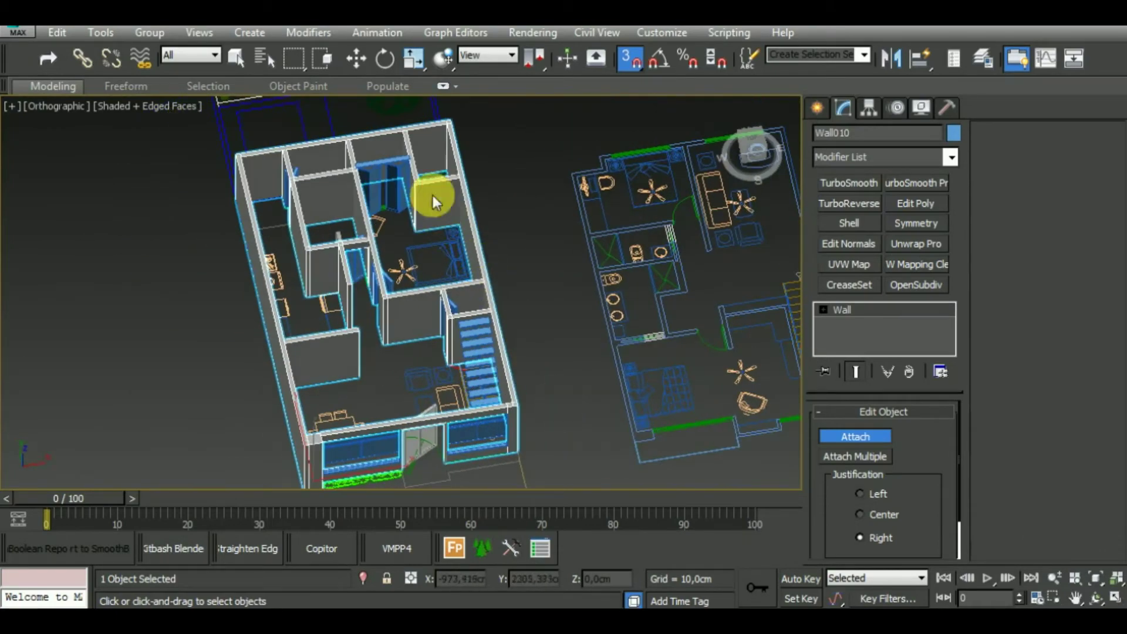
{"action": "scroll", "coordinate": [407, 196], "scroll_direction": "up", "scroll_amount": 4}
{"action": "scroll", "coordinate": [408, 203], "scroll_direction": "down", "scroll_amount": 3}
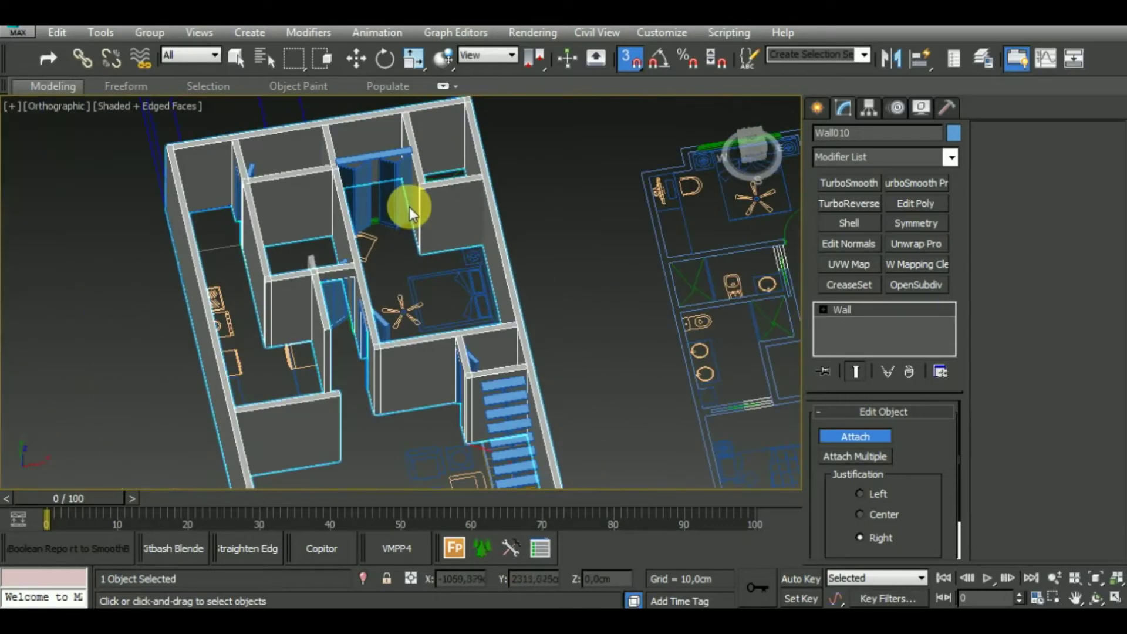
{"action": "scroll", "coordinate": [281, 254], "scroll_direction": "up", "scroll_amount": 3}
{"action": "scroll", "coordinate": [351, 240], "scroll_direction": "down", "scroll_amount": 3}
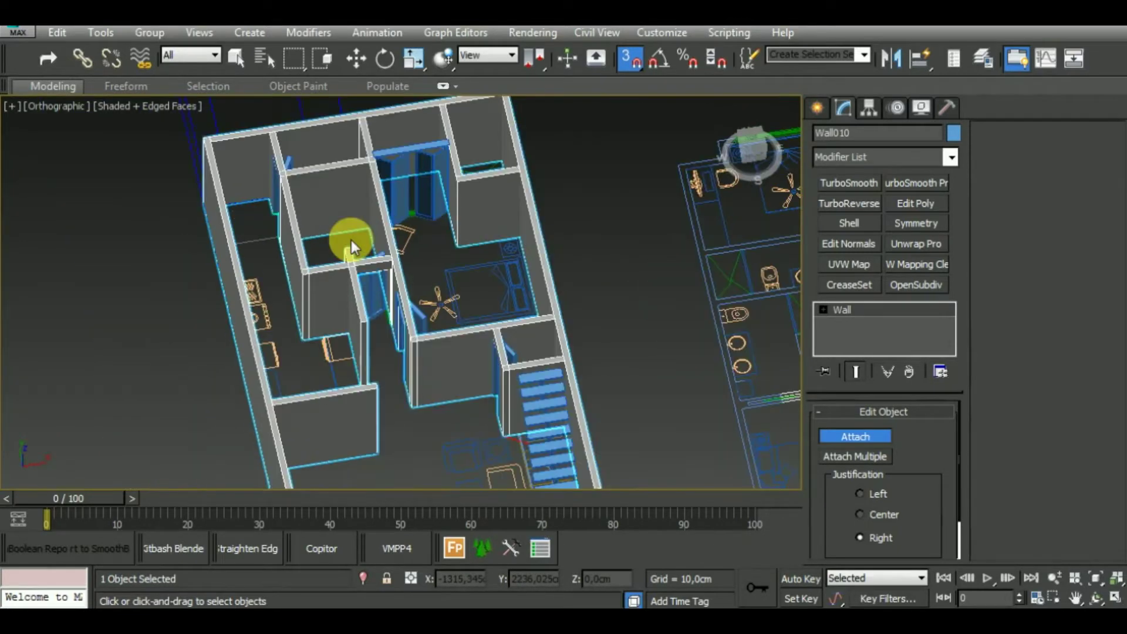
{"action": "scroll", "coordinate": [372, 262], "scroll_direction": "down", "scroll_amount": 2}
{"action": "mouse_move", "coordinate": [505, 365]}
{"action": "middle_mouse_down", "text": "alt"}
{"action": "mouse_move", "coordinate": [529, 318]}
{"action": "mouse_move", "coordinate": [473, 358]}
{"action": "middle_mouse_up", "text": "alt"}
Step: Exit attach mode, deselect the front door and orbit to the building's opposite side
{"action": "key", "text": "w"}
{"action": "left_click", "coordinate": [442, 376]}
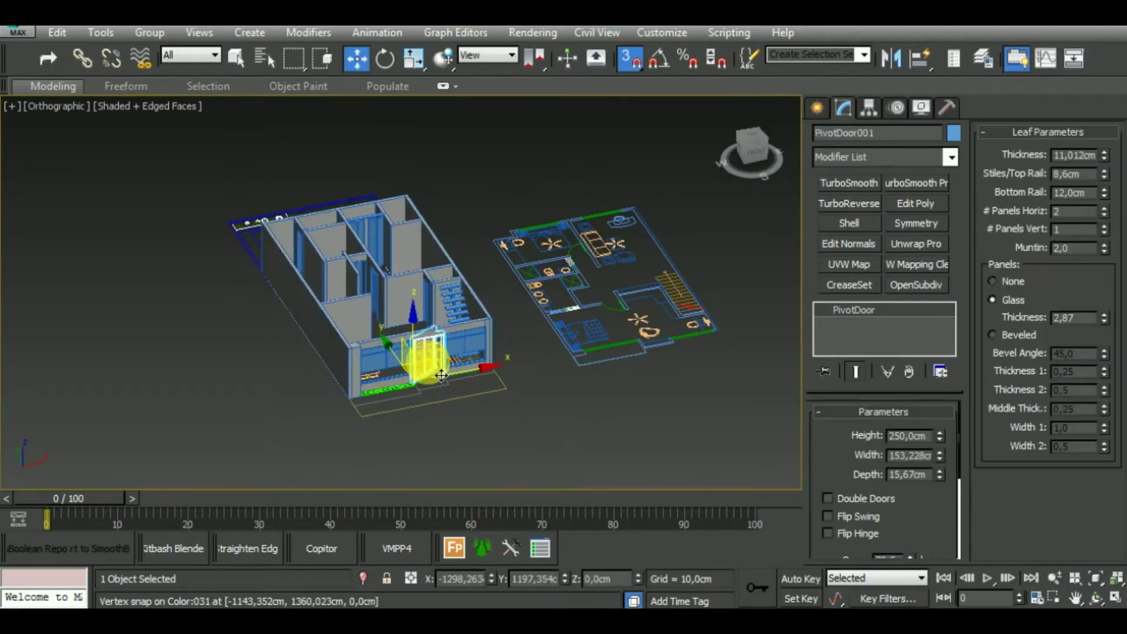
{"action": "left_click", "coordinate": [495, 434]}
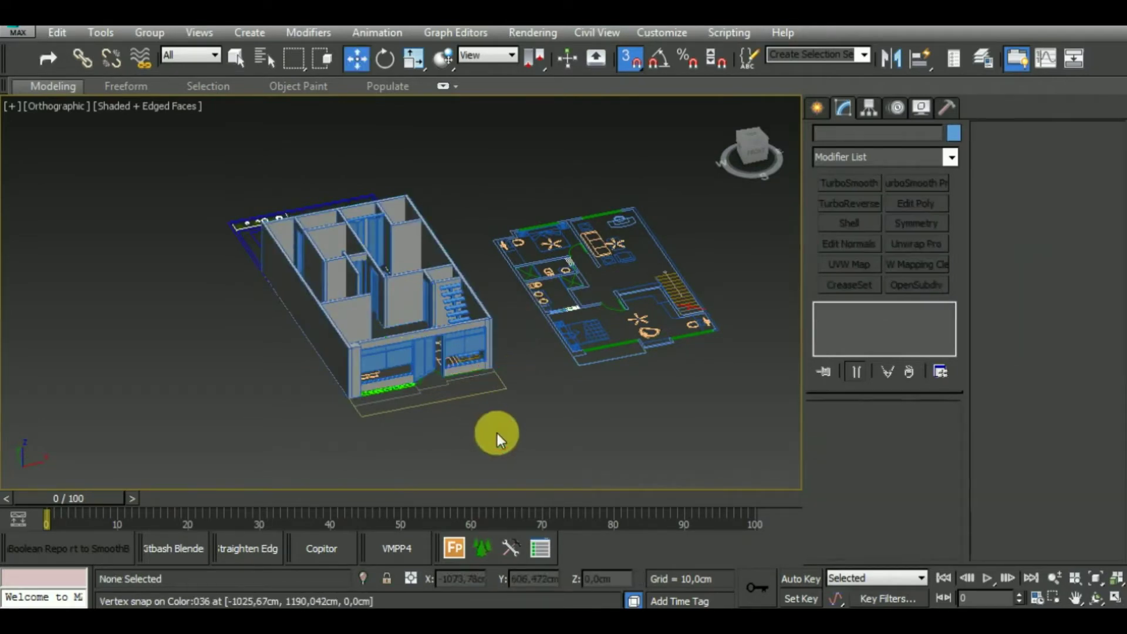
{"action": "middle_click_drag", "start_coordinate": [497, 432], "coordinate": [463, 443]}
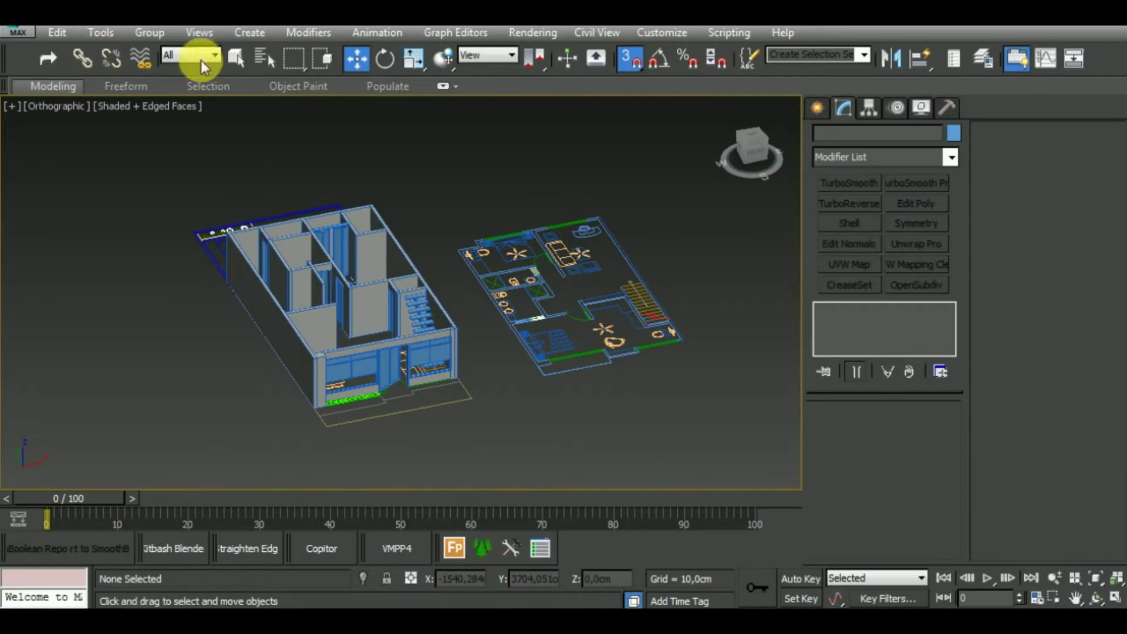
{"action": "middle_click_drag", "start_coordinate": [498, 389], "coordinate": [544, 417]}
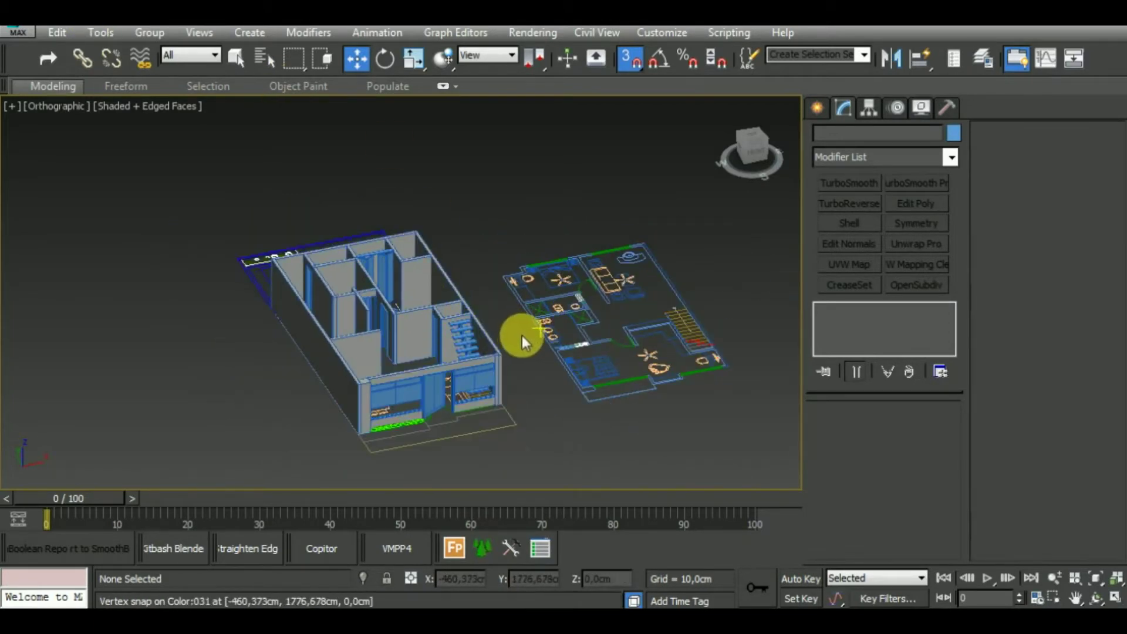
{"action": "mouse_move", "coordinate": [558, 340]}
{"action": "middle_mouse_down", "text": "alt"}
{"action": "mouse_move", "coordinate": [483, 372]}
{"action": "mouse_move", "coordinate": [482, 400]}
{"action": "mouse_move", "coordinate": [503, 416]}
{"action": "mouse_move", "coordinate": [530, 301]}
{"action": "middle_mouse_up", "text": "alt"}
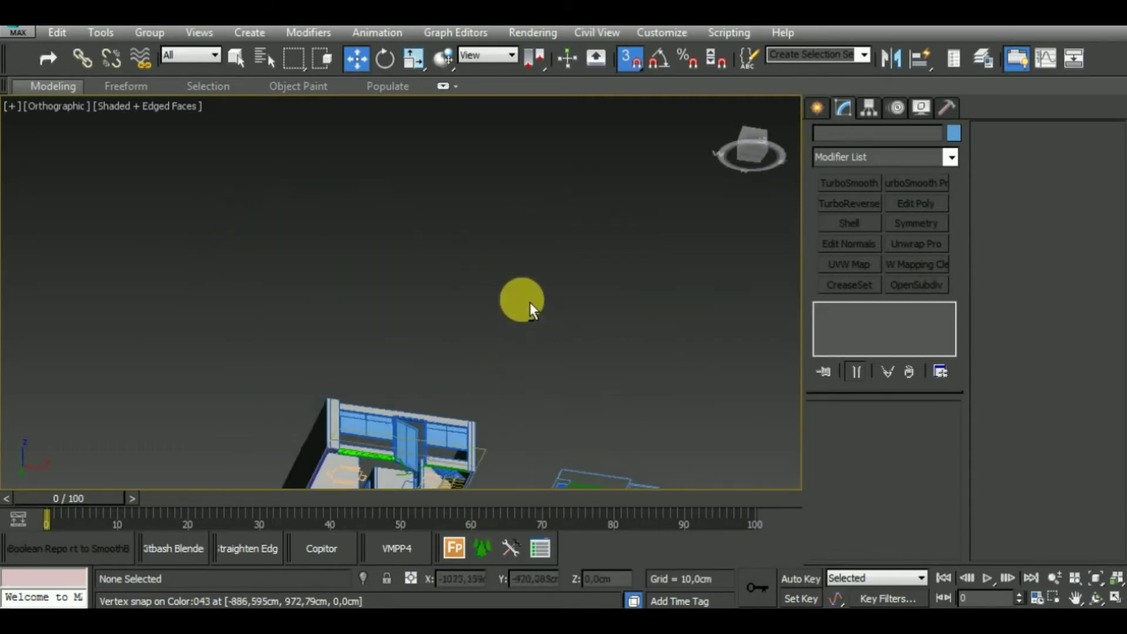
{"action": "middle_click_drag", "start_coordinate": [499, 365], "coordinate": [549, 146], "text": "alt"}
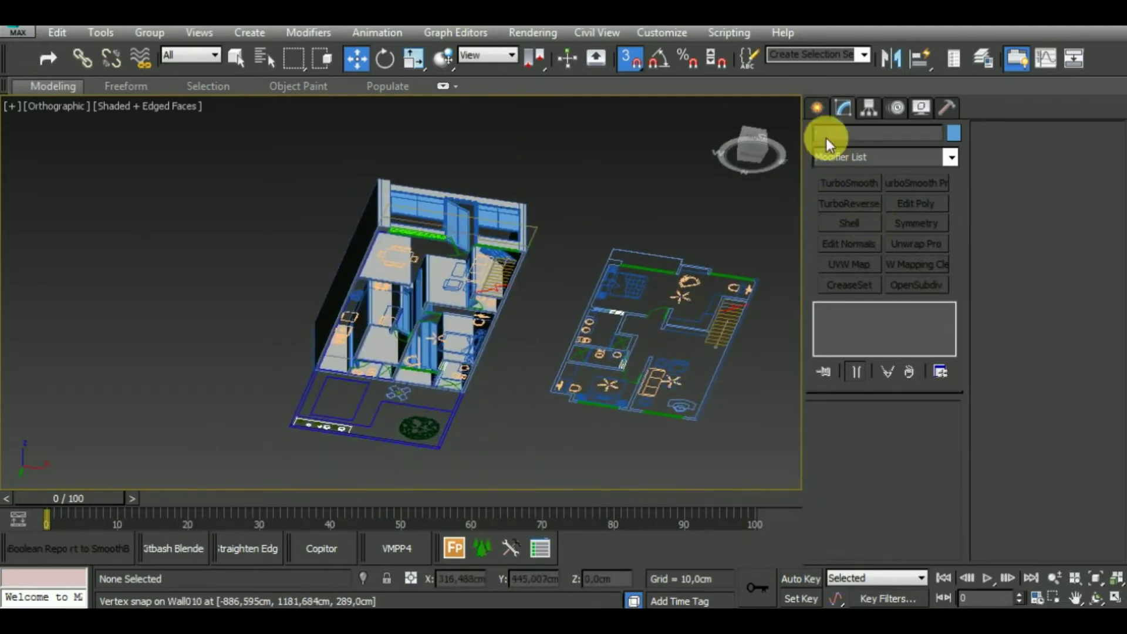
{"action": "left_click", "coordinate": [816, 107]}
{"action": "left_click", "coordinate": [845, 136]}
Step: Choose the Line tool and snap the first outline points to inner wall corners
{"action": "left_click", "coordinate": [850, 236]}
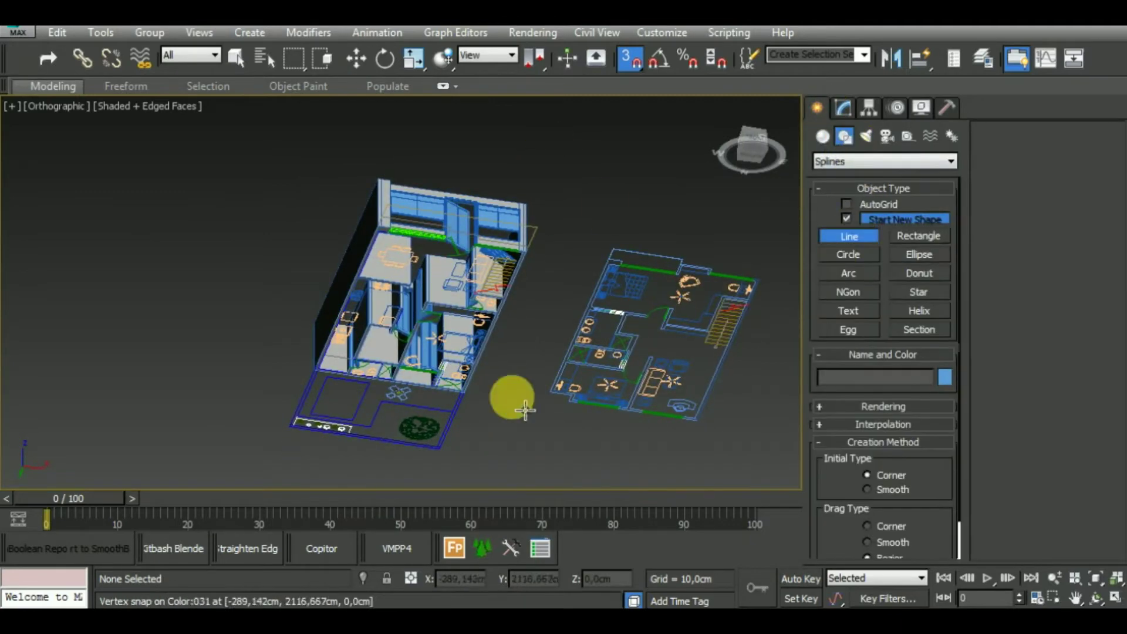
{"action": "scroll", "coordinate": [531, 382], "scroll_direction": "up", "scroll_amount": 2}
{"action": "scroll", "coordinate": [440, 216], "scroll_direction": "up", "scroll_amount": 3}
{"action": "scroll", "coordinate": [440, 216], "scroll_direction": "up", "scroll_amount": 4}
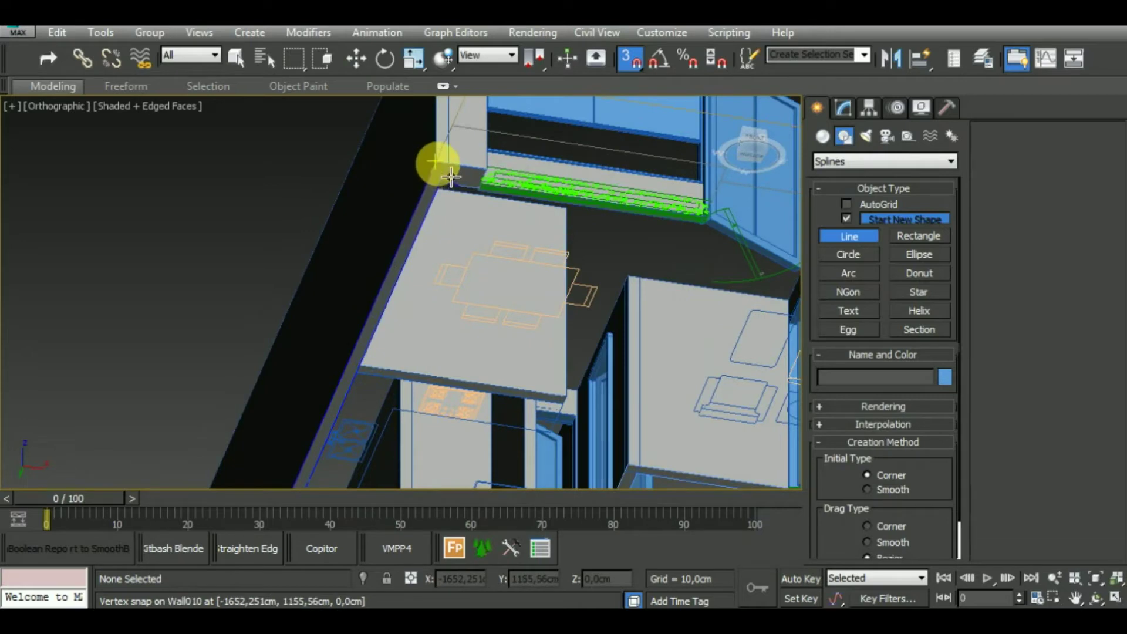
{"action": "left_click", "coordinate": [451, 176]}
{"action": "middle_click_drag", "start_coordinate": [377, 289], "coordinate": [411, 164]}
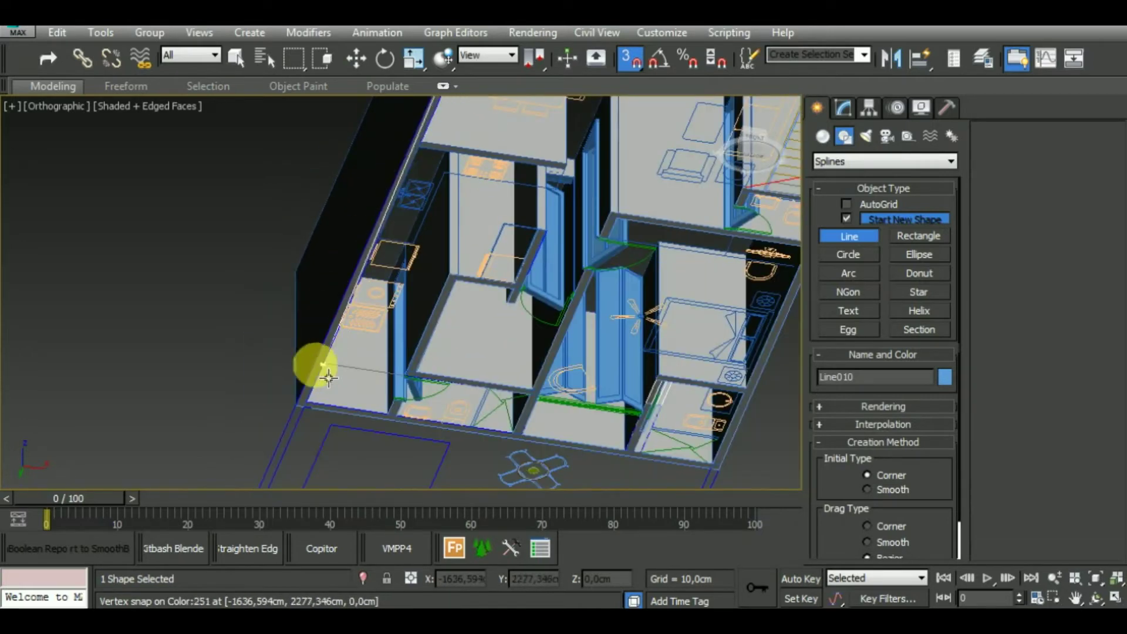
{"action": "left_click", "coordinate": [328, 378]}
{"action": "left_click", "coordinate": [308, 414]}
{"action": "middle_click_drag", "start_coordinate": [609, 478], "coordinate": [334, 407]}
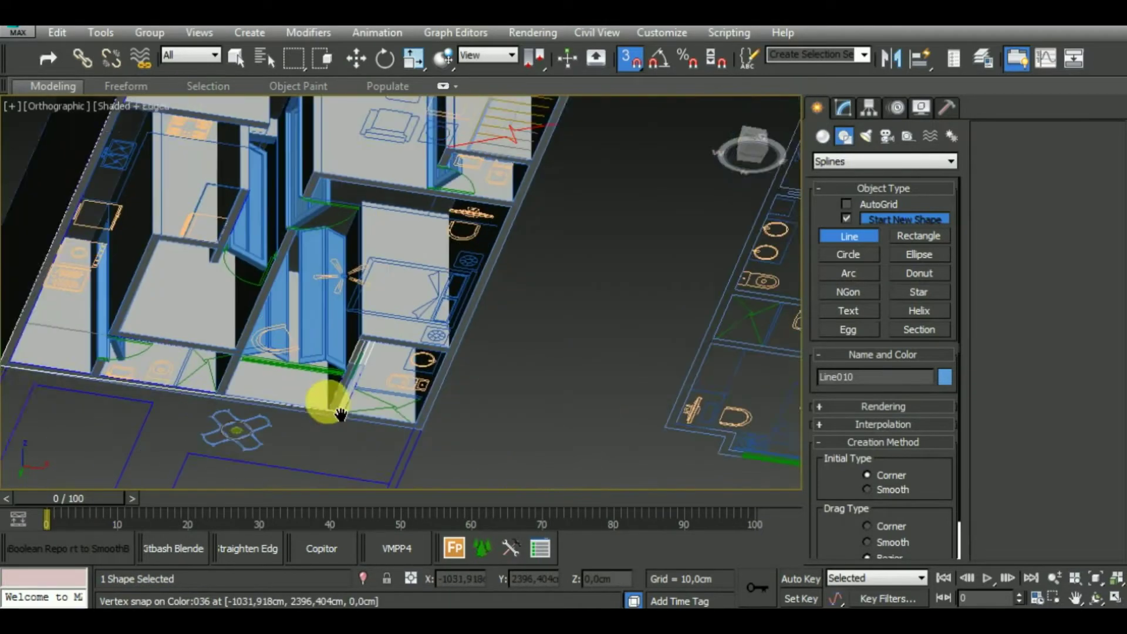
{"action": "left_click", "coordinate": [378, 424]}
Step: Add points near the stairs, front corner and door, then close the spline as Line010
{"action": "middle_click_drag", "start_coordinate": [450, 312], "coordinate": [443, 498]}
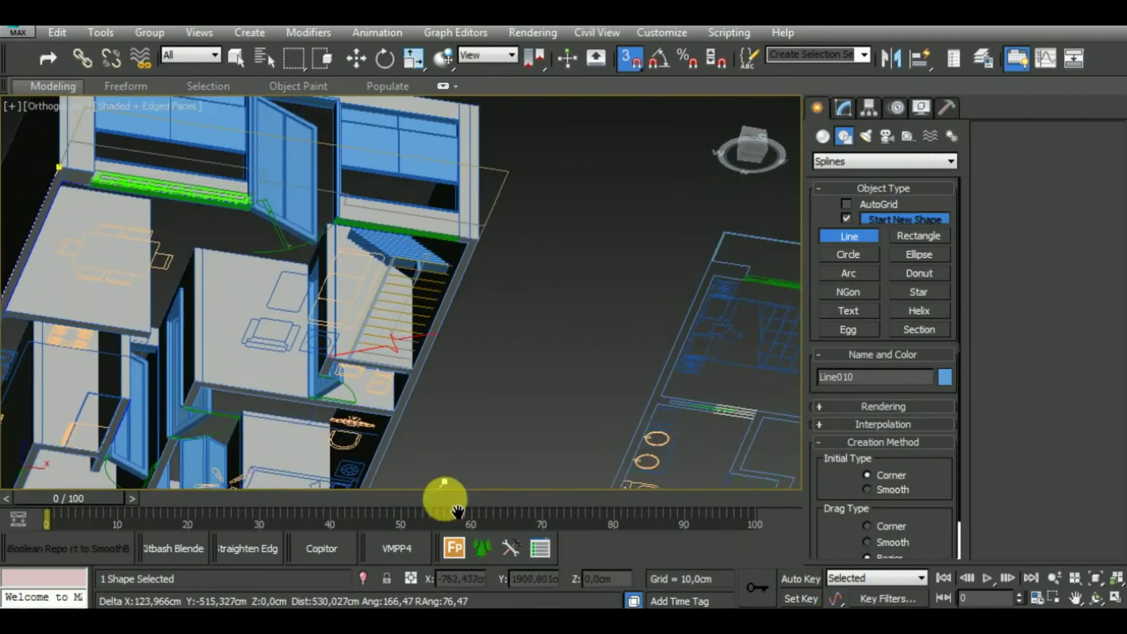
{"action": "left_click", "coordinate": [493, 290]}
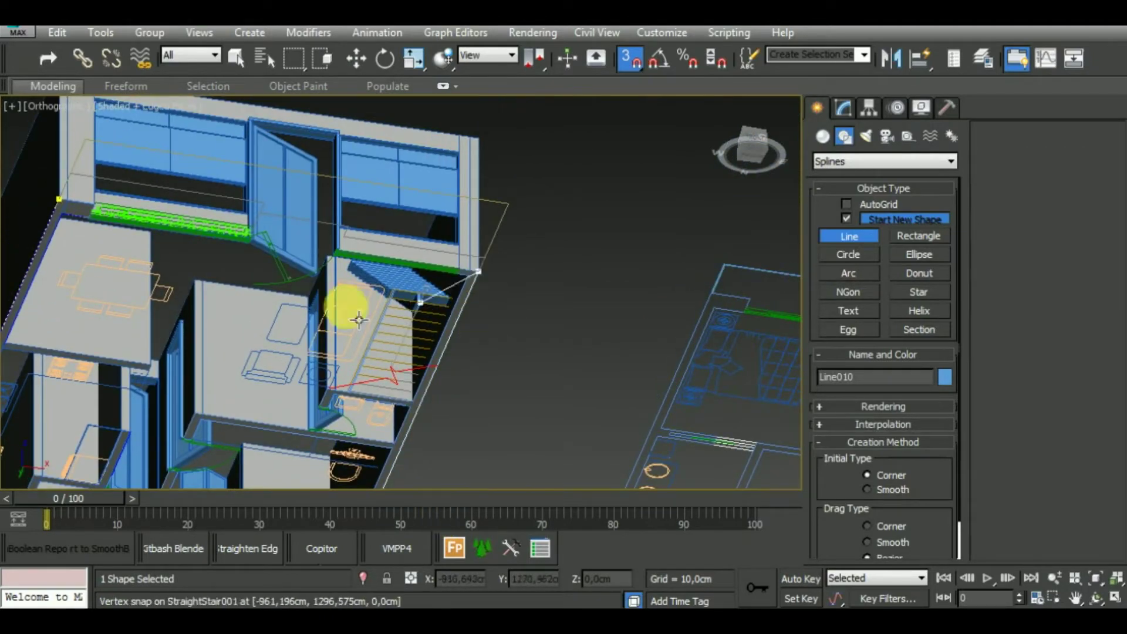
{"action": "middle_click_drag", "start_coordinate": [344, 301], "coordinate": [436, 288]}
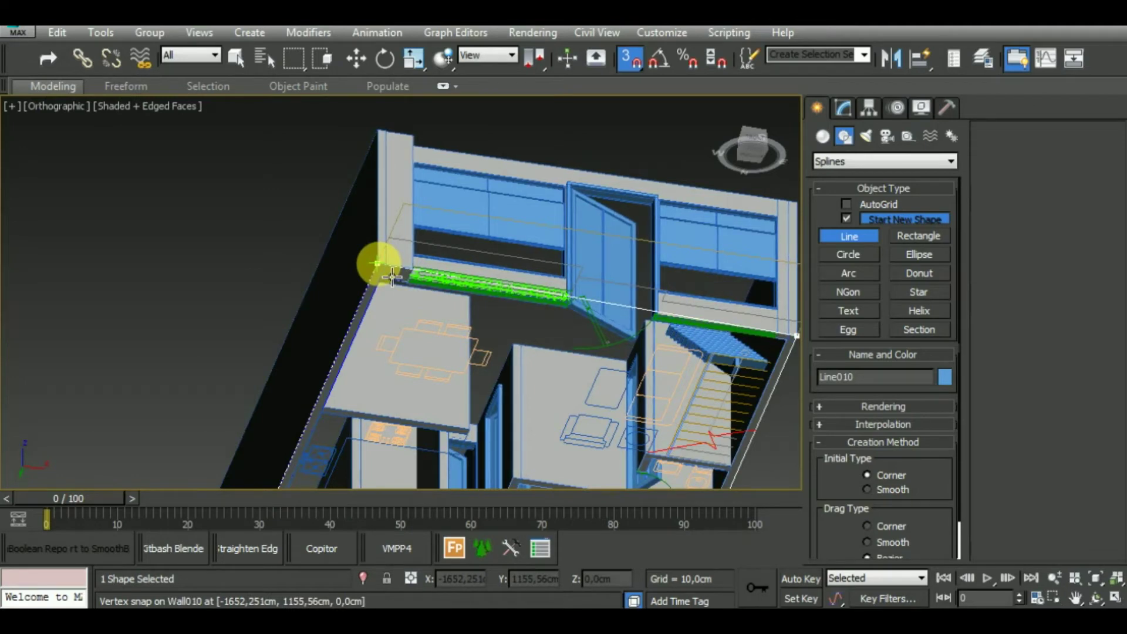
{"action": "left_click", "coordinate": [392, 276]}
{"action": "scroll", "coordinate": [673, 329], "scroll_direction": "up", "scroll_amount": 3}
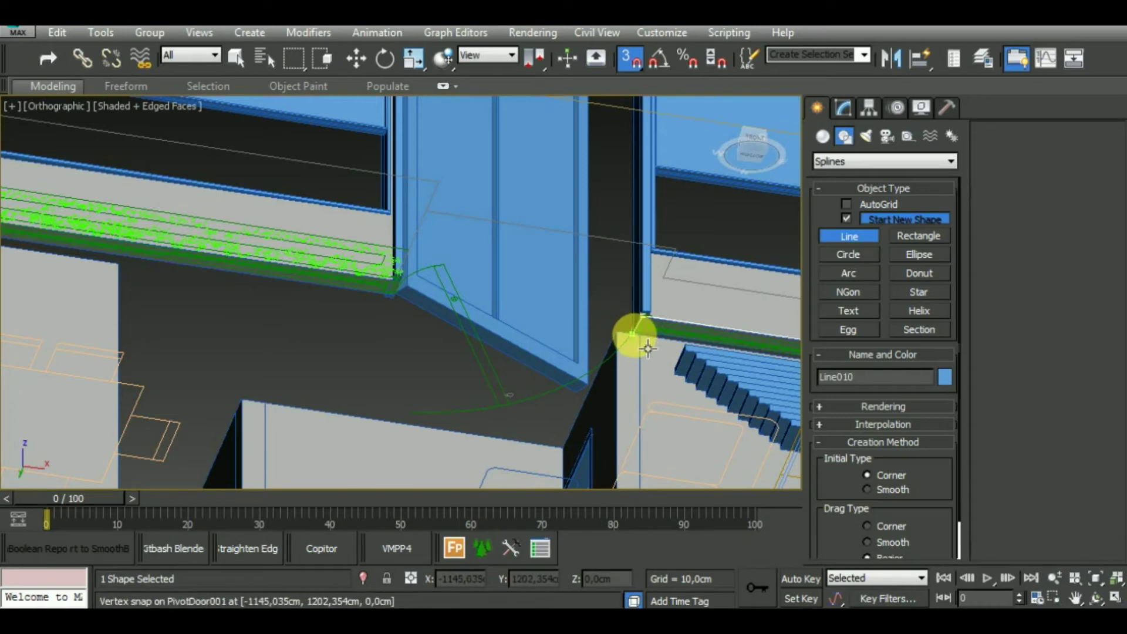
{"action": "left_click", "coordinate": [649, 346]}
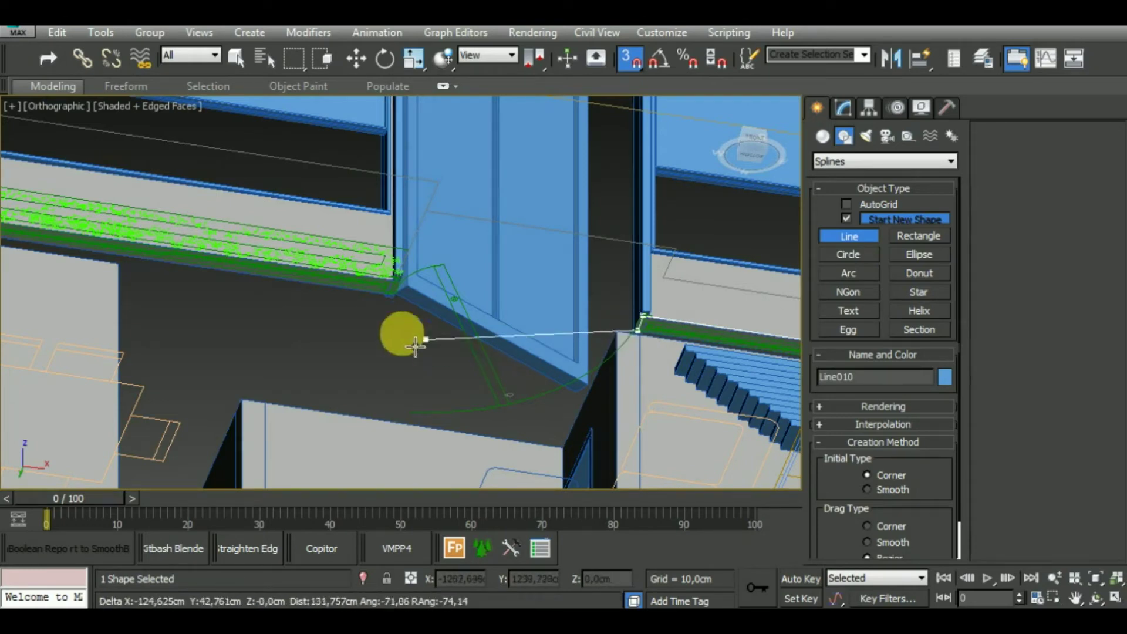
{"action": "middle_click_drag", "start_coordinate": [118, 252], "coordinate": [591, 290]}
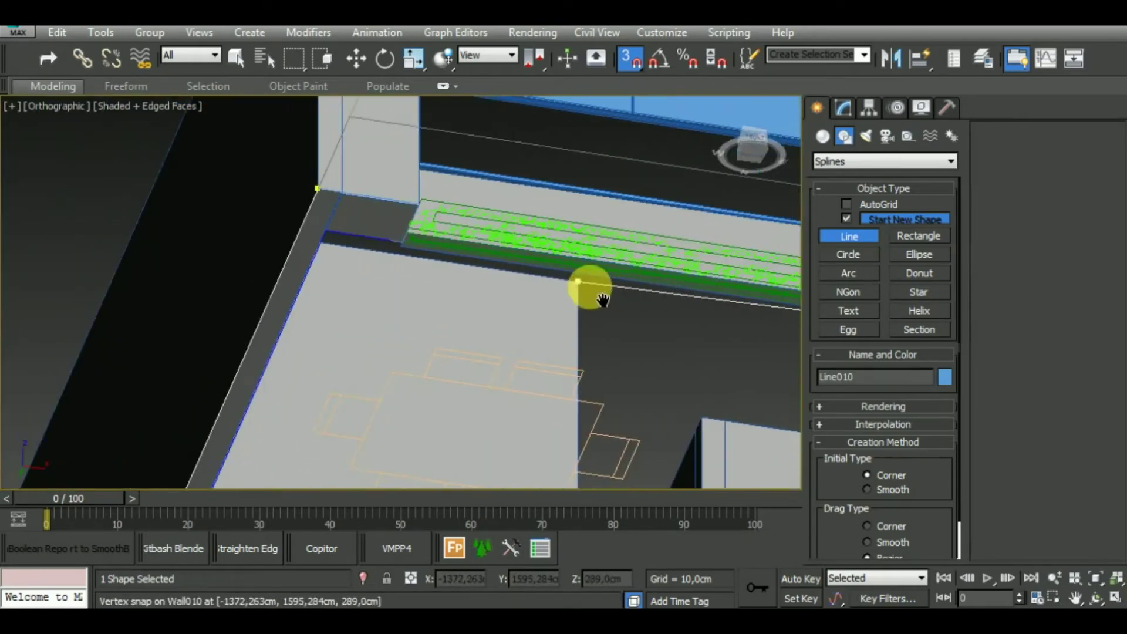
{"action": "left_click", "coordinate": [413, 257]}
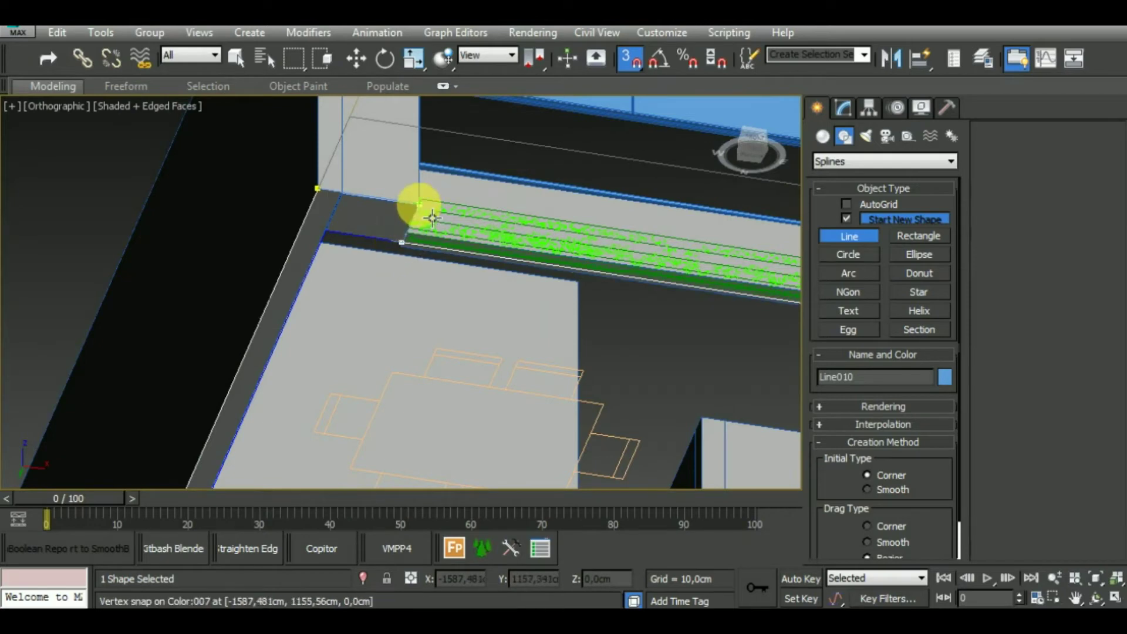
{"action": "left_click", "coordinate": [320, 189]}
{"action": "left_click", "coordinate": [558, 385]}
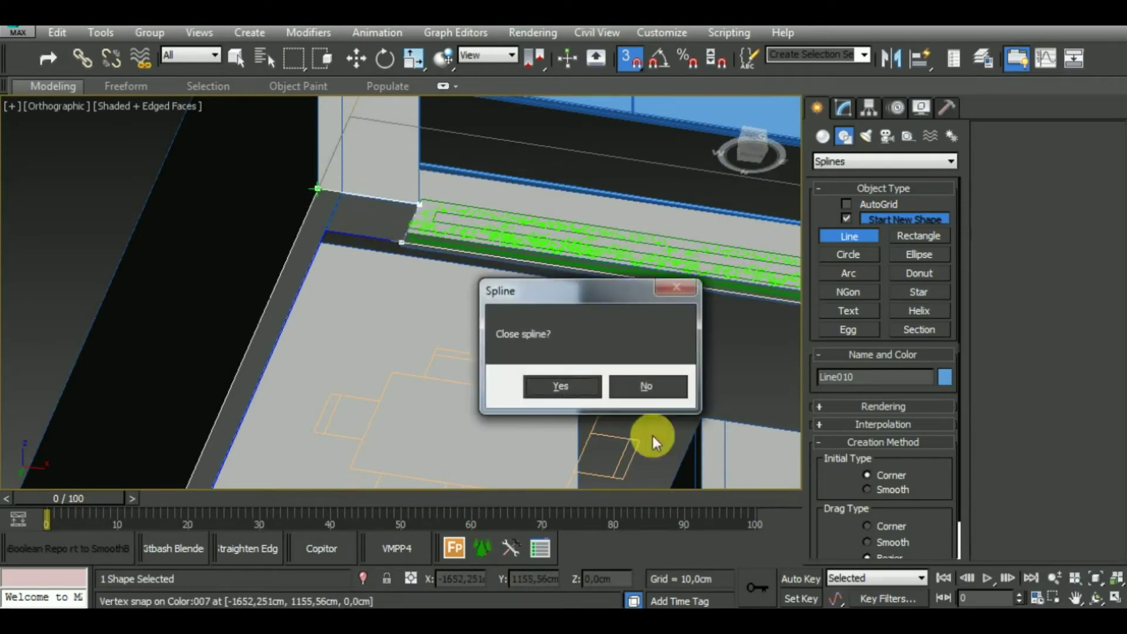
{"action": "left_click", "coordinate": [561, 386]}
Step: Convert the Line010 outline to an editable polygon and view the floor from above
{"action": "left_click", "coordinate": [837, 110]}
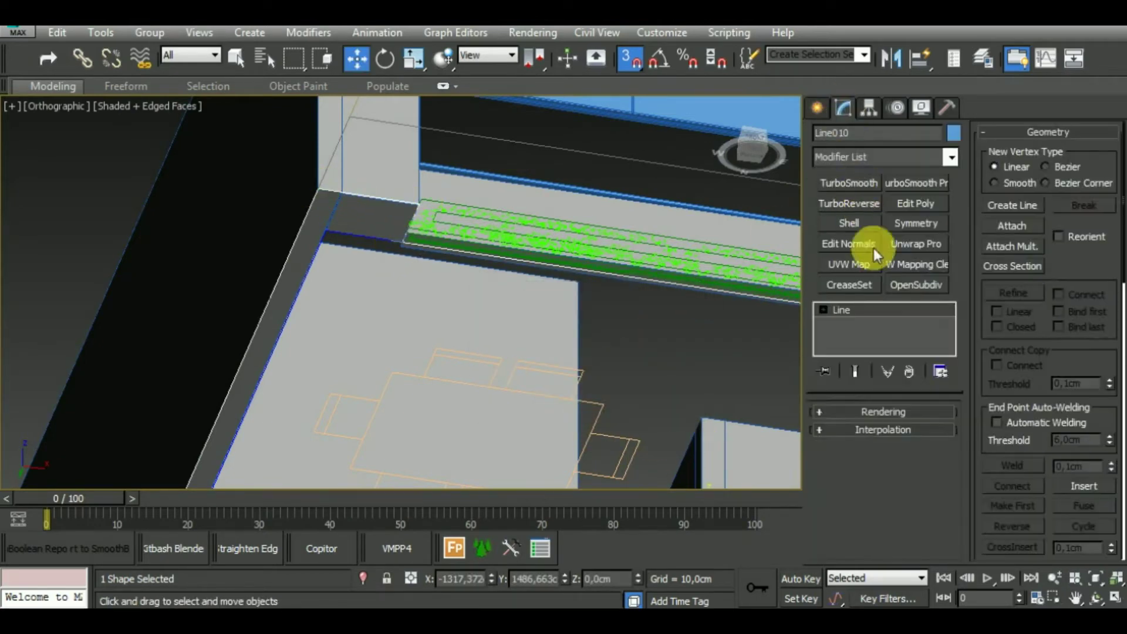
{"action": "right_click", "coordinate": [890, 311]}
{"action": "left_click", "coordinate": [942, 467]}
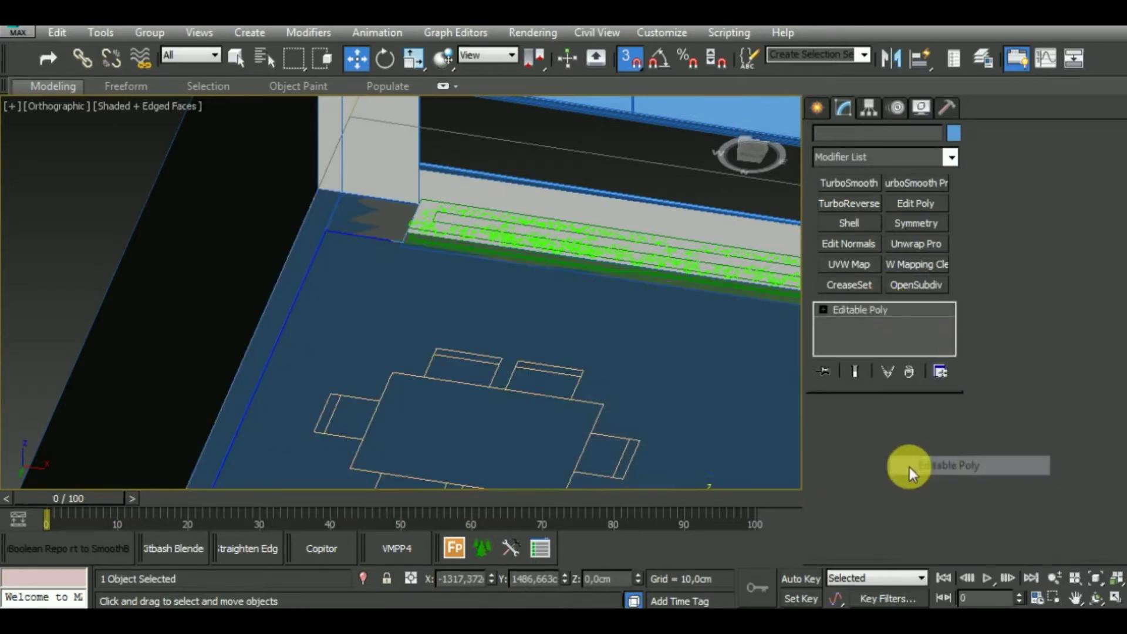
{"action": "scroll", "coordinate": [587, 306], "scroll_direction": "down", "scroll_amount": 10}
{"action": "mouse_move", "coordinate": [536, 234]}
{"action": "middle_mouse_down", "text": "alt"}
{"action": "mouse_move", "coordinate": [599, 221]}
{"action": "mouse_move", "coordinate": [640, 425]}
{"action": "mouse_move", "coordinate": [633, 438]}
{"action": "middle_mouse_up", "text": "alt"}
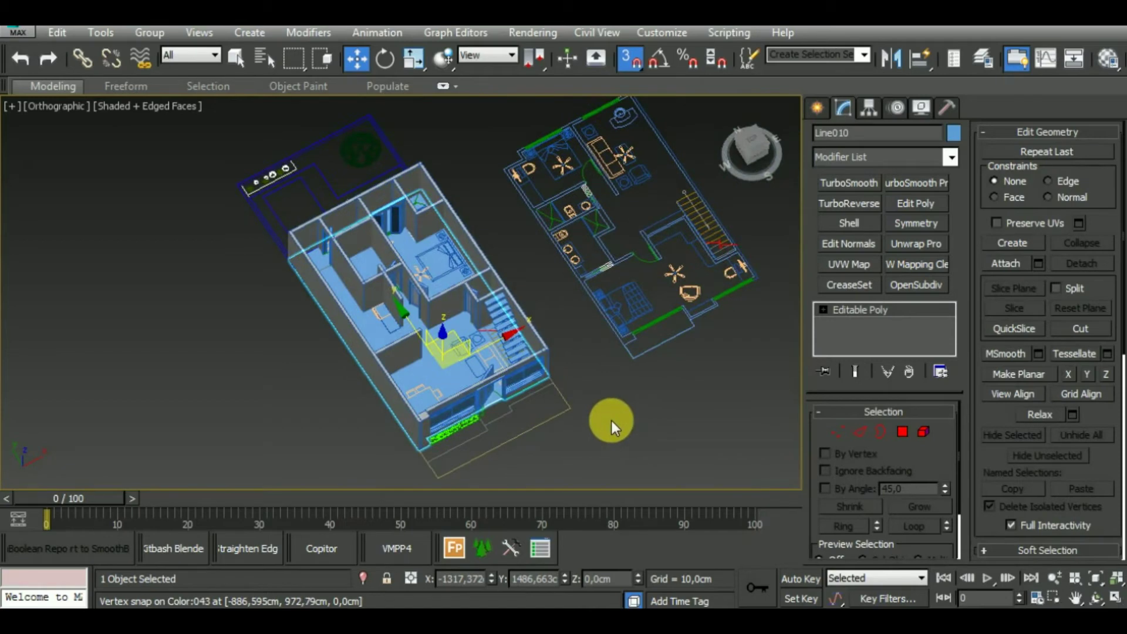
{"action": "mouse_move", "coordinate": [611, 421]}
{"action": "middle_mouse_down", "text": "alt"}
{"action": "mouse_move", "coordinate": [607, 379]}
{"action": "mouse_move", "coordinate": [611, 406]}
{"action": "middle_mouse_up", "text": "alt"}
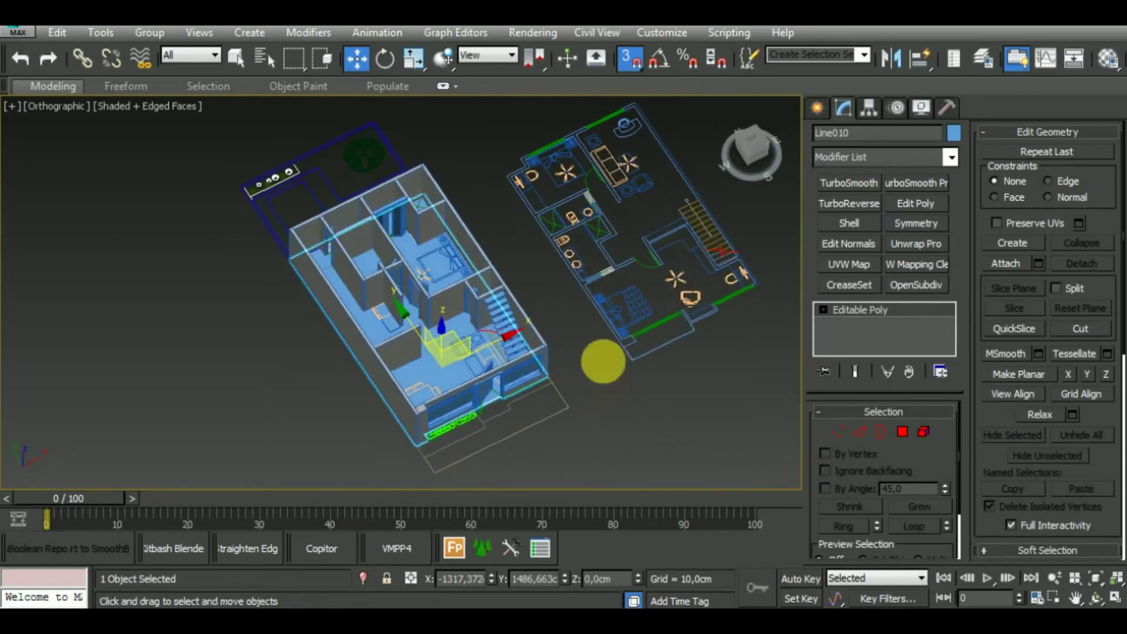
{"action": "right_click", "coordinate": [585, 358]}
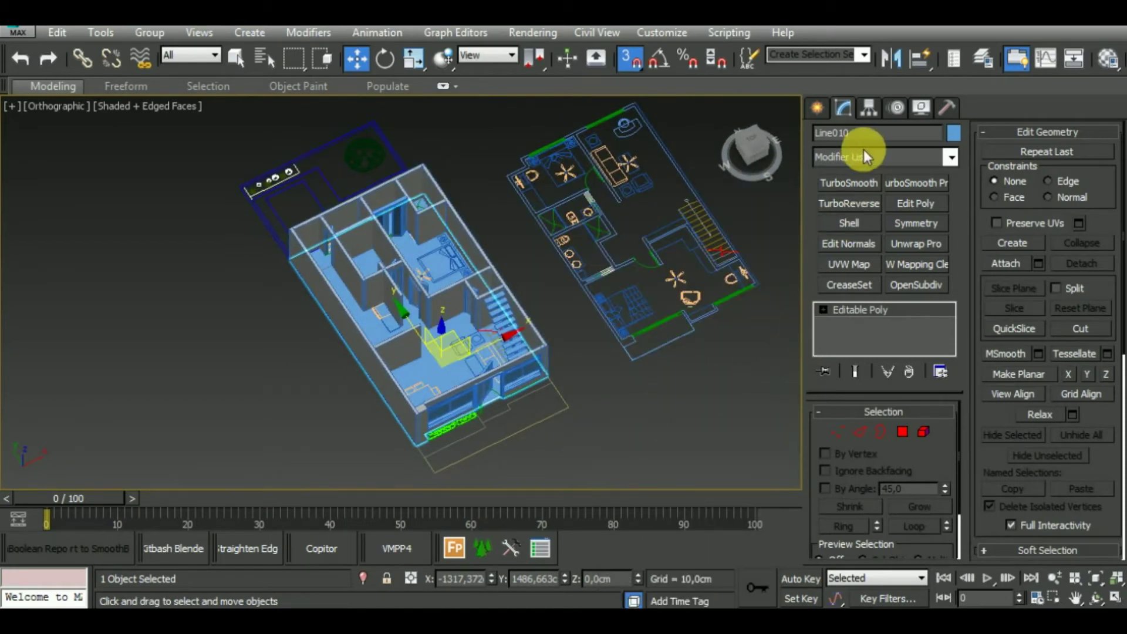
Step: Add the FloorGenerator modifier to the floor and accept the pattern creation warning
{"action": "left_click", "coordinate": [866, 154]}
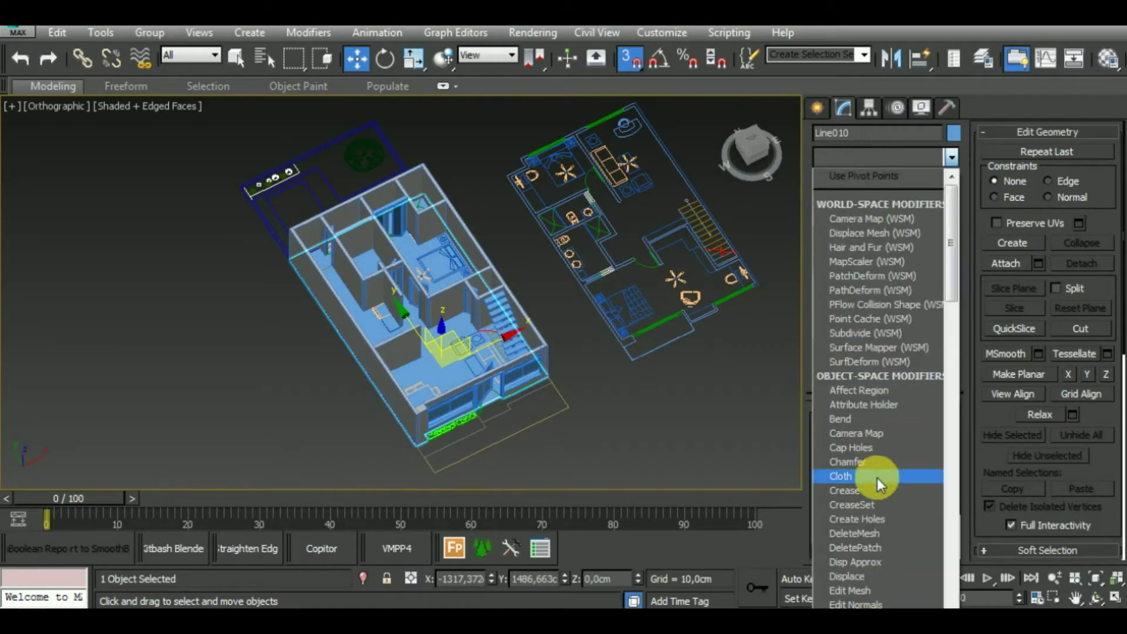
{"action": "key", "text": "f"}
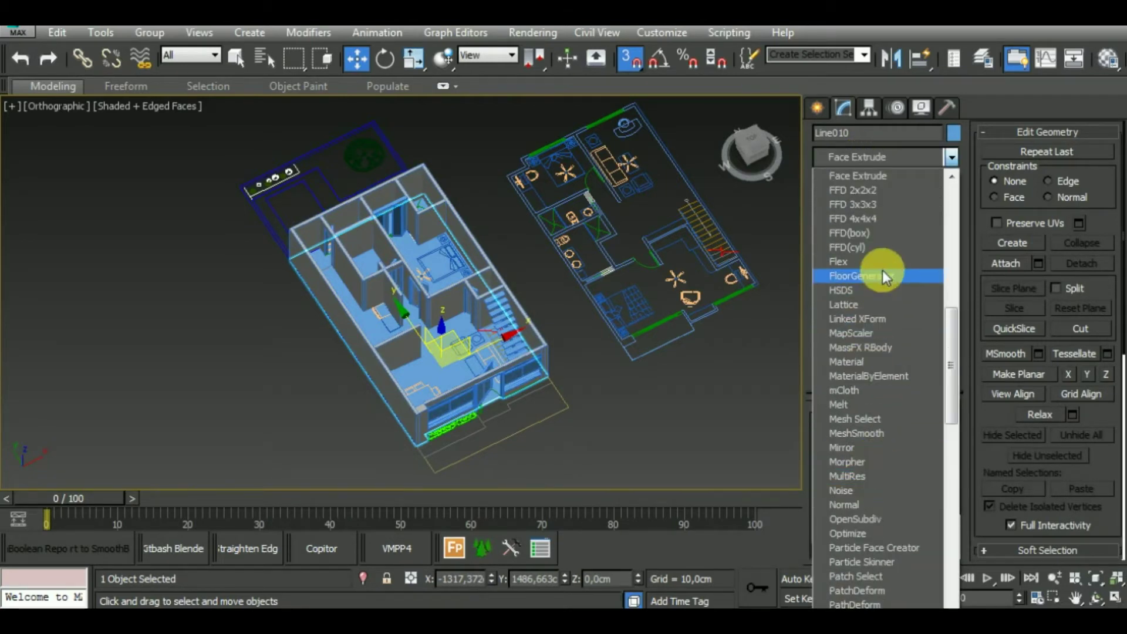
{"action": "left_click", "coordinate": [883, 272]}
{"action": "key", "text": "Return"}
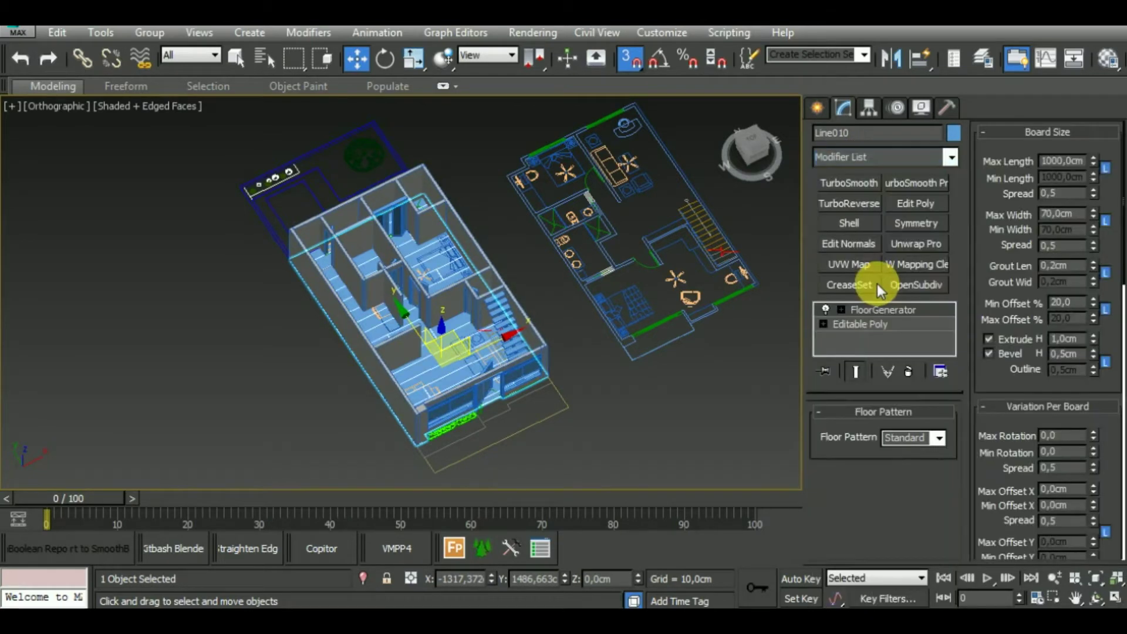
{"action": "right_click", "coordinate": [1093, 166]}
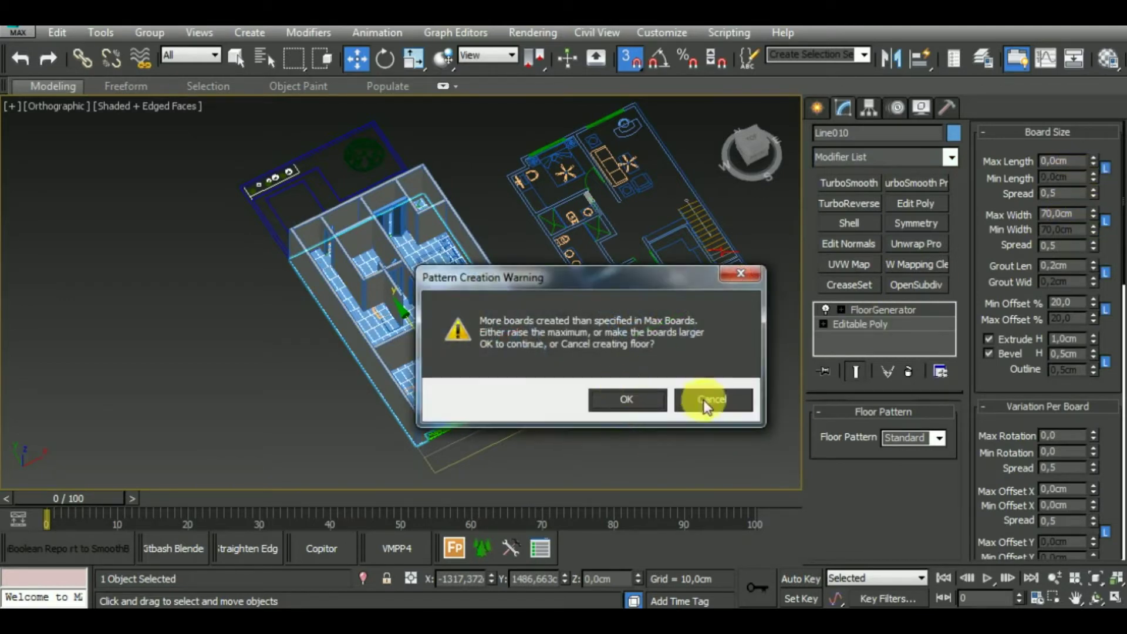
{"action": "left_click", "coordinate": [705, 405]}
{"action": "left_click", "coordinate": [1093, 160]}
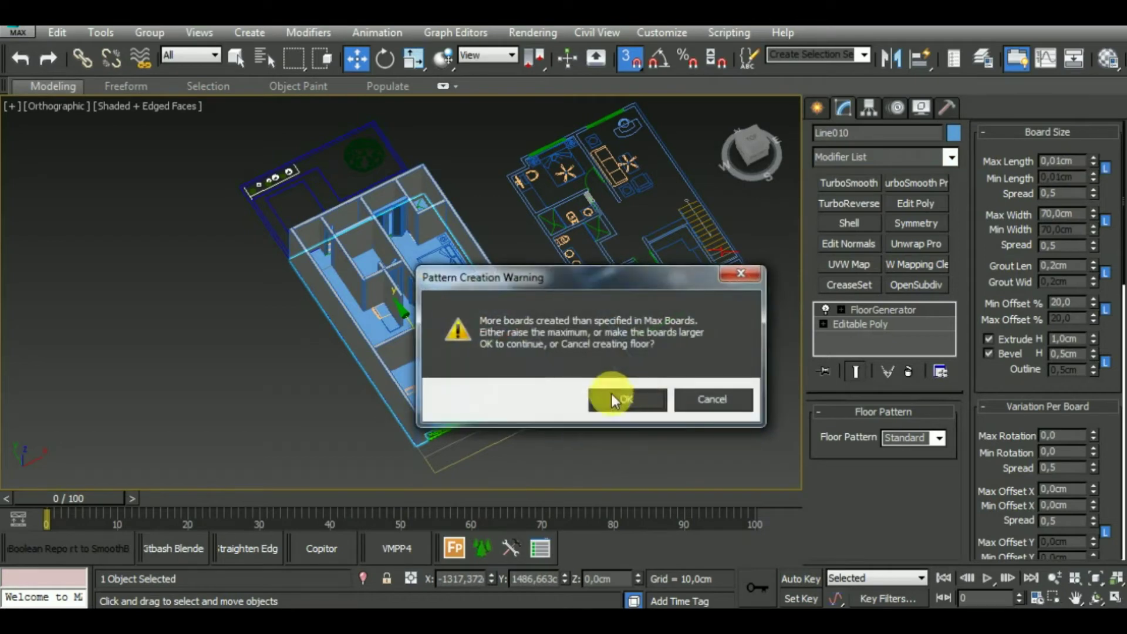
{"action": "left_click", "coordinate": [685, 400]}
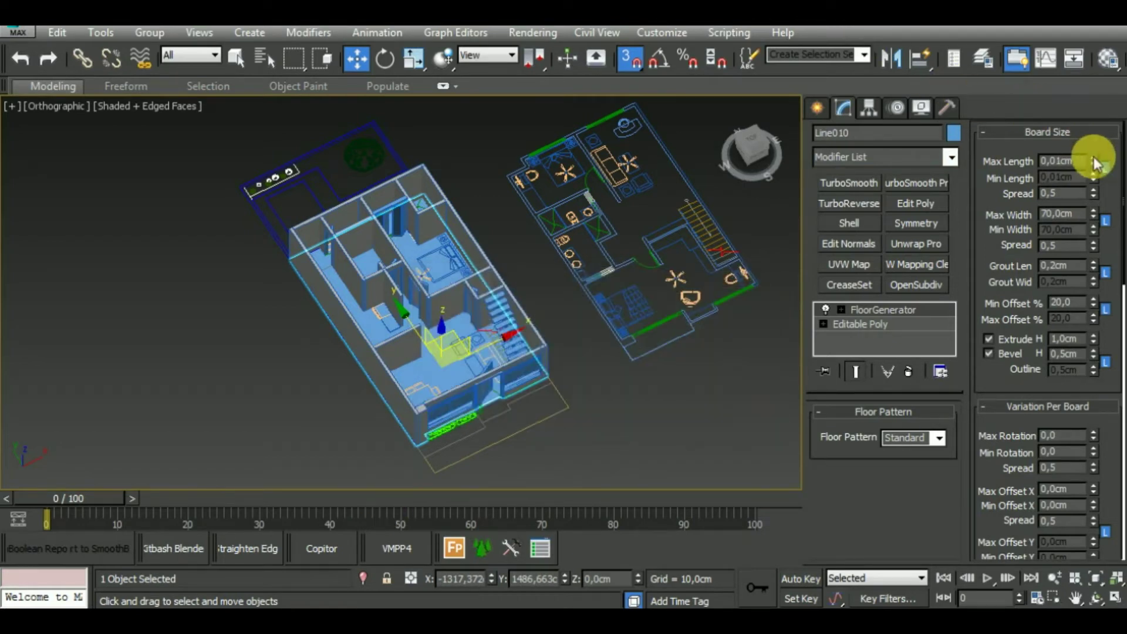
Step: Set the FloorGenerator Max Length and Max Width to 50 cm
{"action": "type", "text": "10"}
{"action": "key", "text": "Return"}
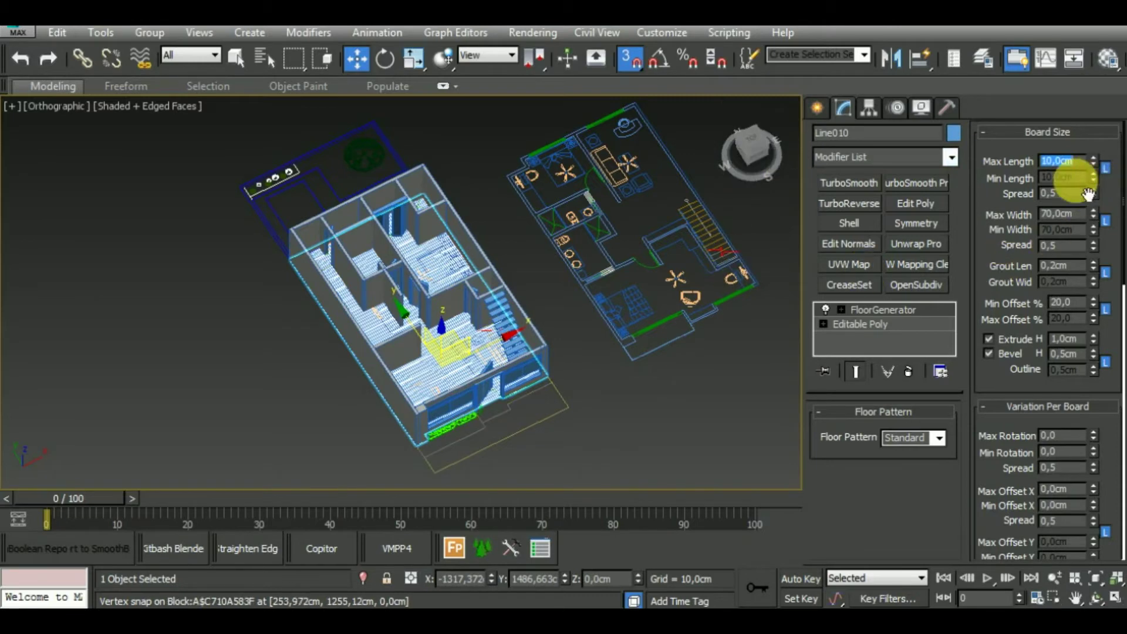
{"action": "type", "text": "50"}
{"action": "key", "text": "Return"}
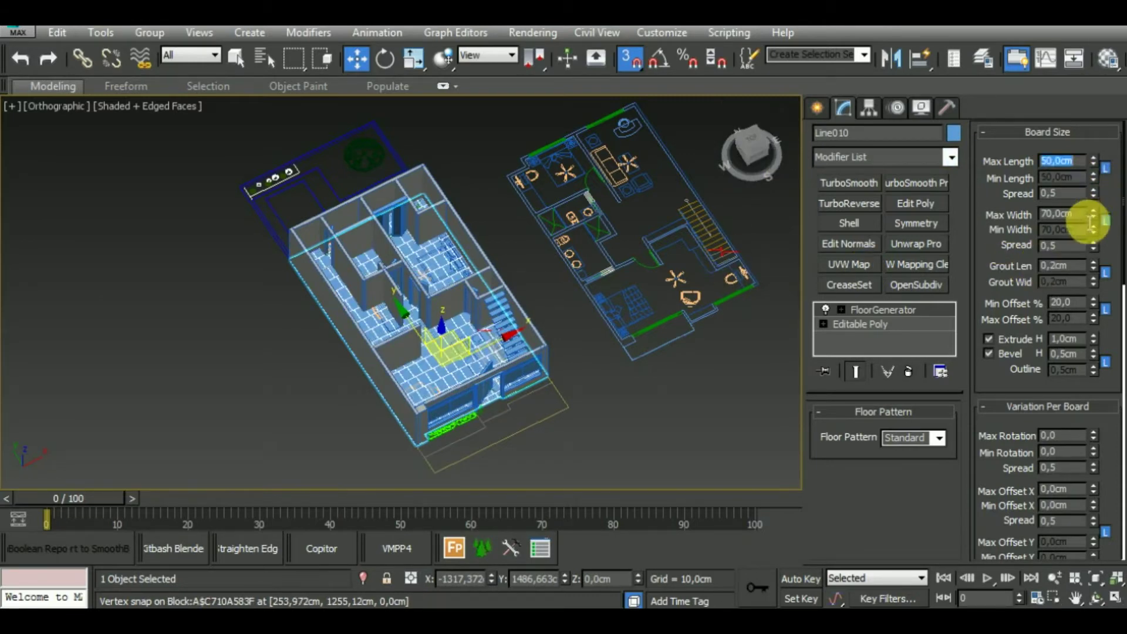
{"action": "key", "text": "Tab"}
{"action": "key", "text": "Tab"}
{"action": "type", "text": "0"}
{"action": "key", "text": "Return"}
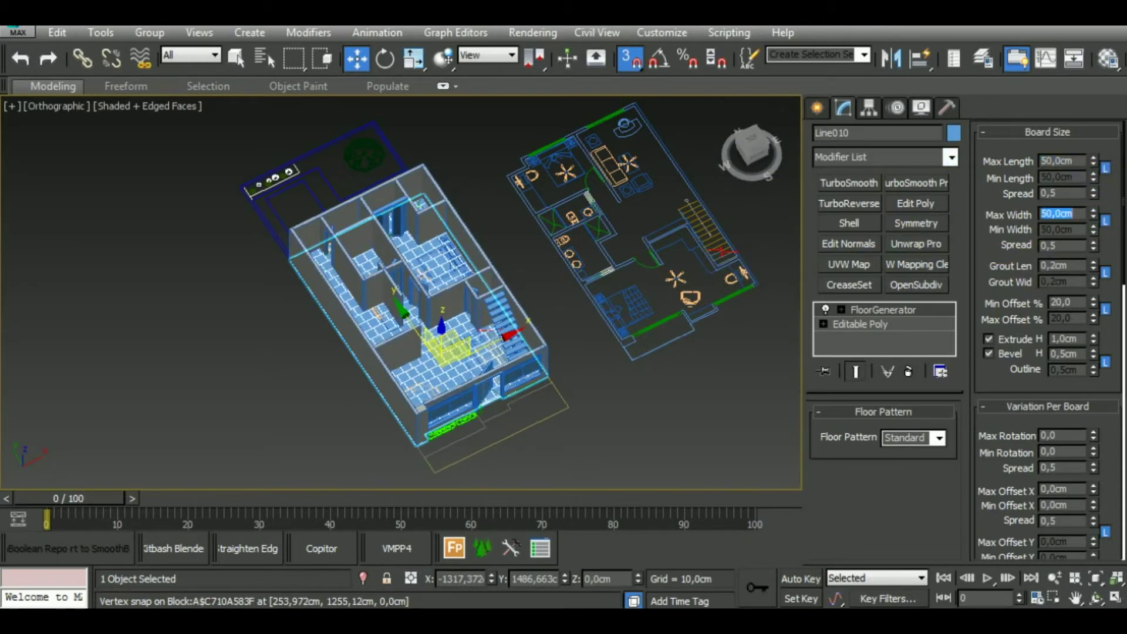
{"action": "scroll", "coordinate": [410, 381], "scroll_direction": "up", "scroll_amount": 5}
Step: Set the floor boards' Max Length to 106 cm and Max Width to 36.5 cm
{"action": "scroll", "coordinate": [411, 387], "scroll_direction": "up", "scroll_amount": 5}
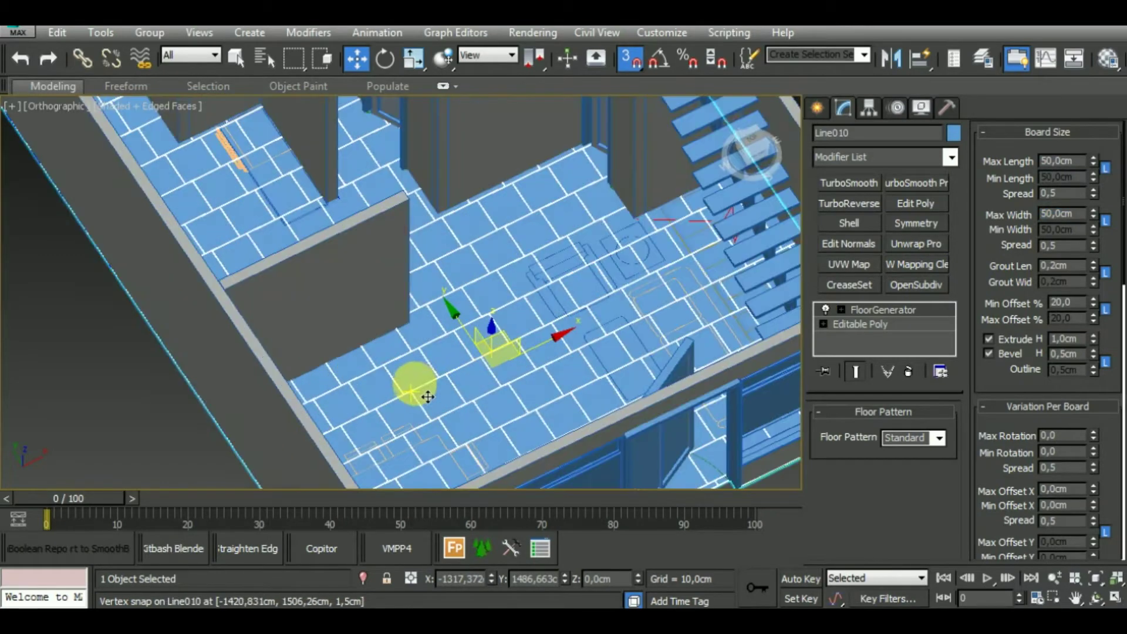
{"action": "left_click_drag", "start_coordinate": [1094, 163], "coordinate": [1113, 62]}
{"action": "left_click_drag", "start_coordinate": [1093, 218], "coordinate": [1097, 235]}
{"action": "scroll", "coordinate": [514, 331], "scroll_direction": "down", "scroll_amount": 3}
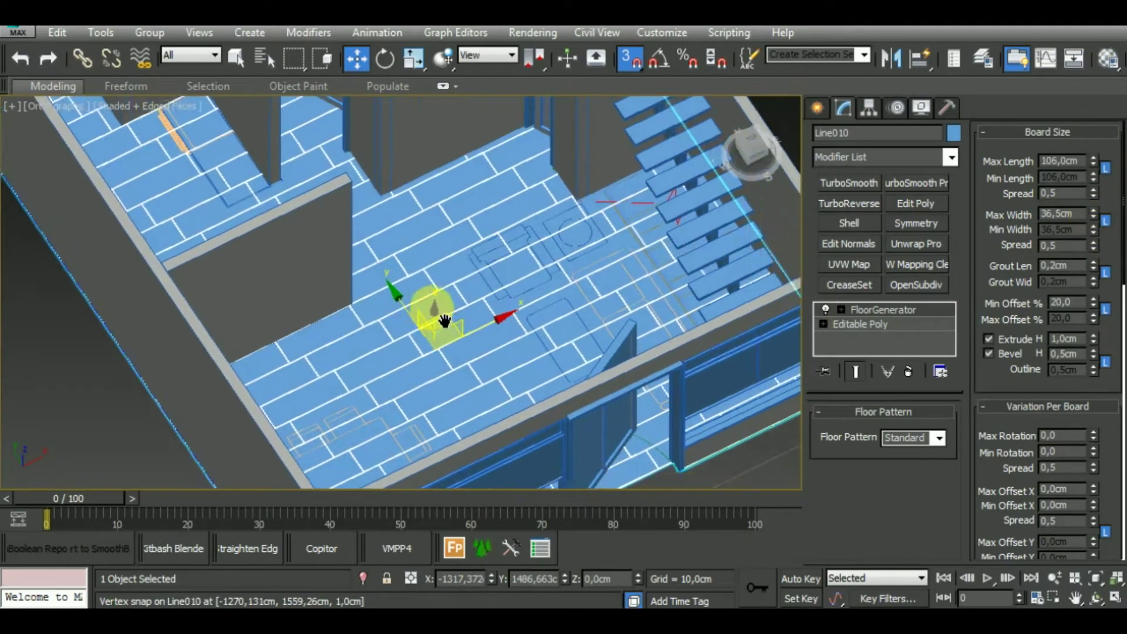
{"action": "scroll", "coordinate": [446, 320], "scroll_direction": "down", "scroll_amount": 3}
{"action": "scroll", "coordinate": [548, 342], "scroll_direction": "up", "scroll_amount": 2}
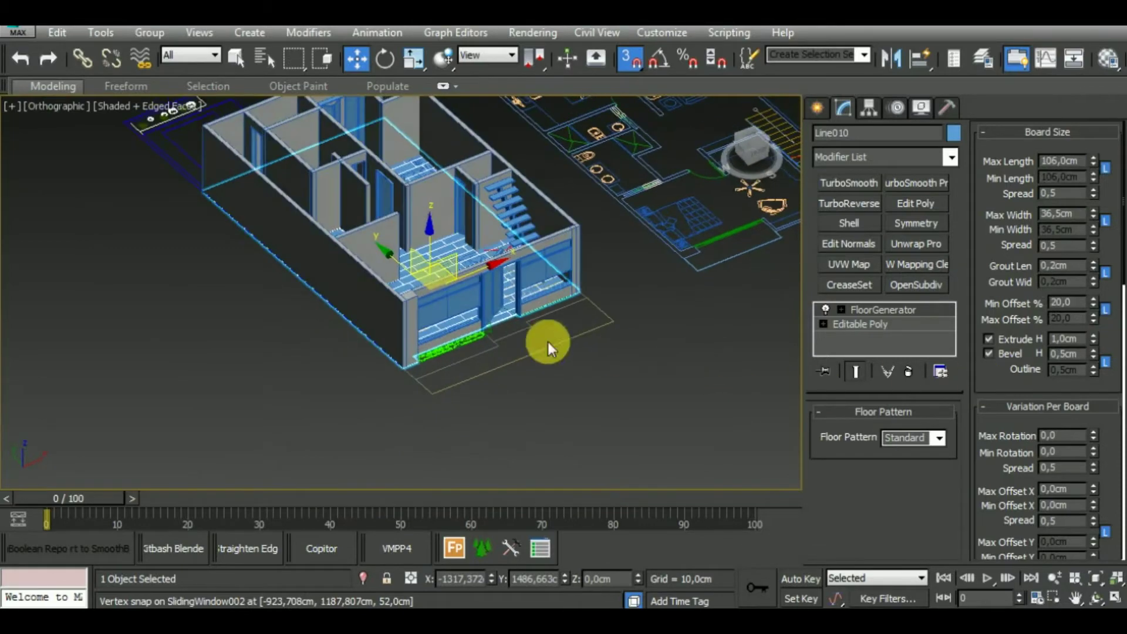
{"action": "scroll", "coordinate": [516, 328], "scroll_direction": "up", "scroll_amount": 3}
{"action": "scroll", "coordinate": [572, 284], "scroll_direction": "up", "scroll_amount": 3}
{"action": "scroll", "coordinate": [670, 267], "scroll_direction": "up", "scroll_amount": 3}
{"action": "scroll", "coordinate": [565, 298], "scroll_direction": "up", "scroll_amount": 3}
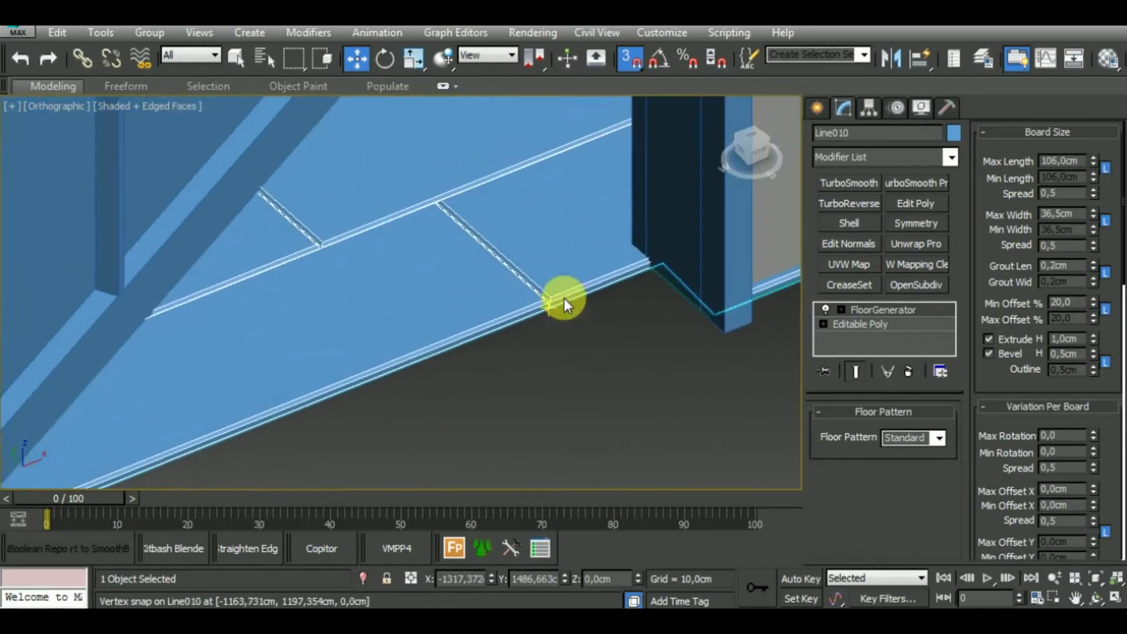
{"action": "scroll", "coordinate": [591, 308], "scroll_direction": "up", "scroll_amount": 3}
{"action": "scroll", "coordinate": [624, 403], "scroll_direction": "down", "scroll_amount": 3}
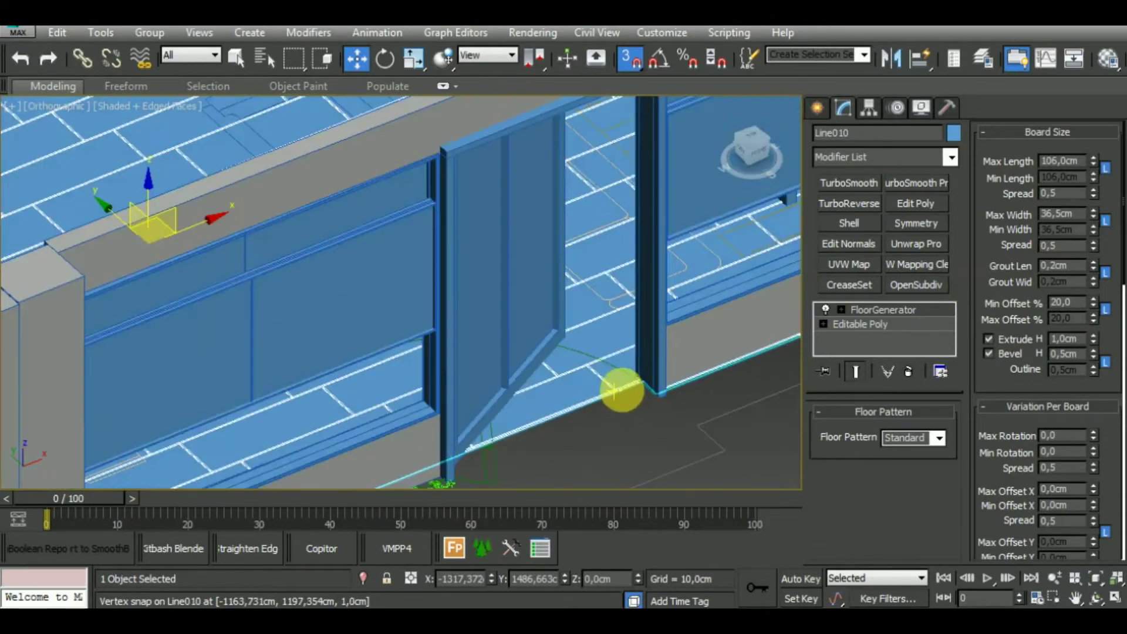
{"action": "scroll", "coordinate": [617, 390], "scroll_direction": "down", "scroll_amount": 3}
Step: Assign a lighter material to the house floor using the Material Editor
{"action": "mouse_move", "coordinate": [683, 445]}
{"action": "middle_mouse_down", "text": "alt"}
{"action": "mouse_move", "coordinate": [646, 449]}
{"action": "mouse_move", "coordinate": [681, 436]}
{"action": "mouse_move", "coordinate": [606, 427]}
{"action": "middle_mouse_up", "text": "alt"}
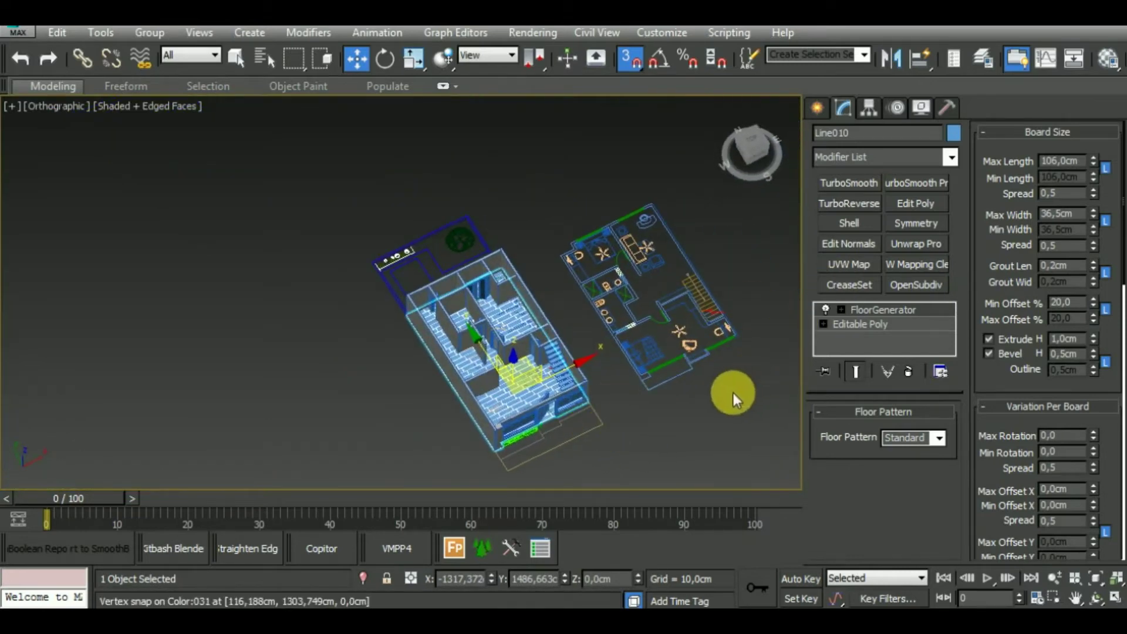
{"action": "middle_click_drag", "start_coordinate": [732, 393], "coordinate": [716, 384]}
{"action": "key", "text": "m"}
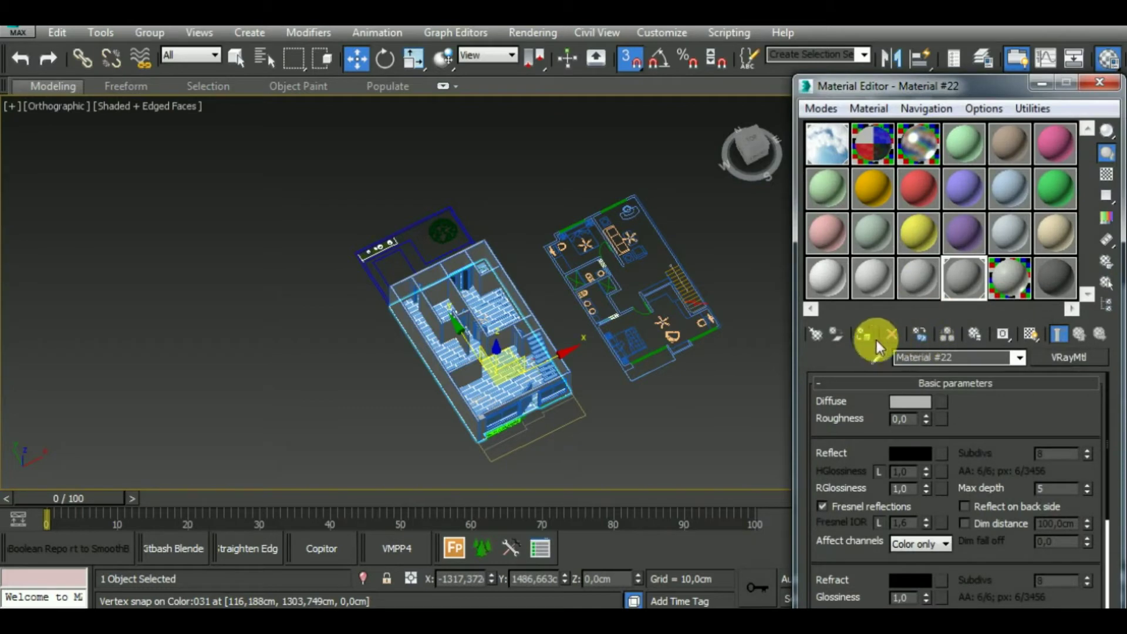
{"action": "left_click", "coordinate": [876, 340]}
{"action": "mouse_move", "coordinate": [599, 424]}
{"action": "middle_mouse_down"}
{"action": "mouse_move", "coordinate": [607, 439]}
{"action": "mouse_move", "coordinate": [645, 431]}
{"action": "middle_mouse_up"}
{"action": "left_click", "coordinate": [1100, 82]}
{"action": "left_click", "coordinate": [666, 452]}
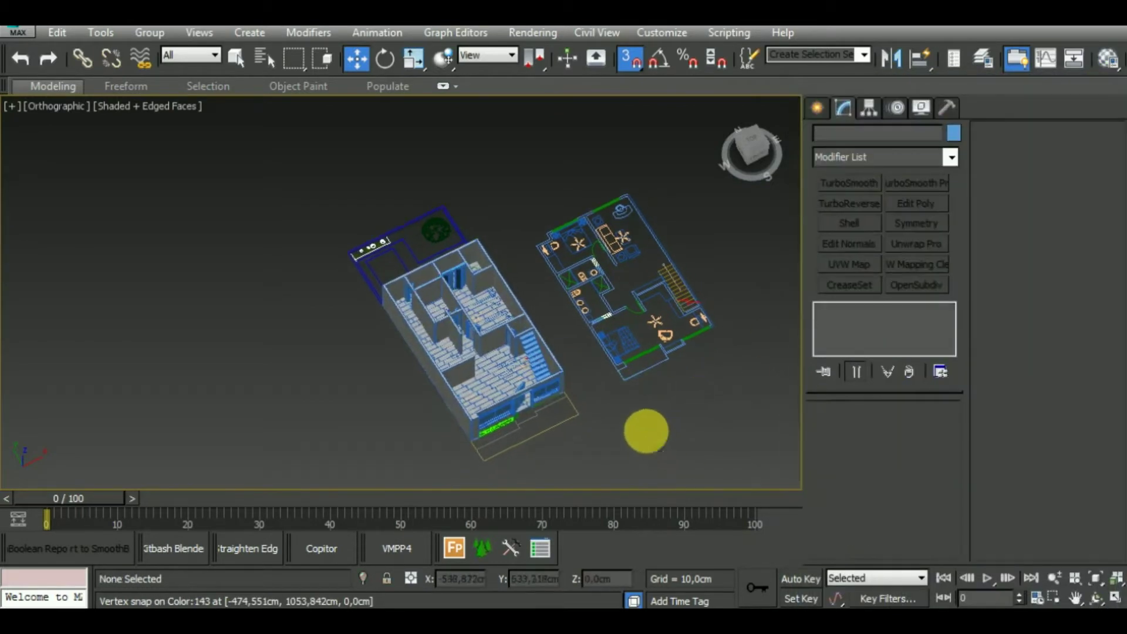
{"action": "left_click", "coordinate": [490, 375]}
Step: Deselect the house and bring up the AEC Extended geometry objects in the Create panel
{"action": "scroll", "coordinate": [587, 360], "scroll_direction": "up", "scroll_amount": 3}
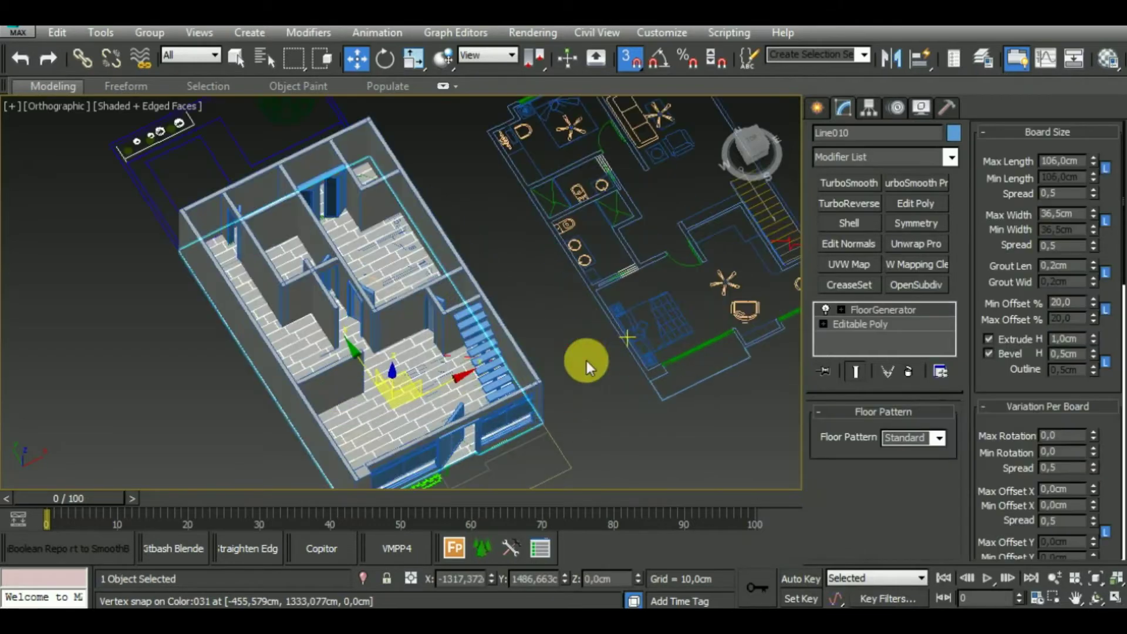
{"action": "left_click", "coordinate": [654, 450]}
{"action": "mouse_move", "coordinate": [652, 448]}
{"action": "middle_mouse_down"}
{"action": "mouse_move", "coordinate": [633, 404]}
{"action": "mouse_move", "coordinate": [611, 399]}
{"action": "mouse_move", "coordinate": [516, 465]}
{"action": "middle_mouse_up"}
{"action": "scroll", "coordinate": [611, 399], "scroll_direction": "down", "scroll_amount": 3}
{"action": "scroll", "coordinate": [390, 234], "scroll_direction": "up", "scroll_amount": 5}
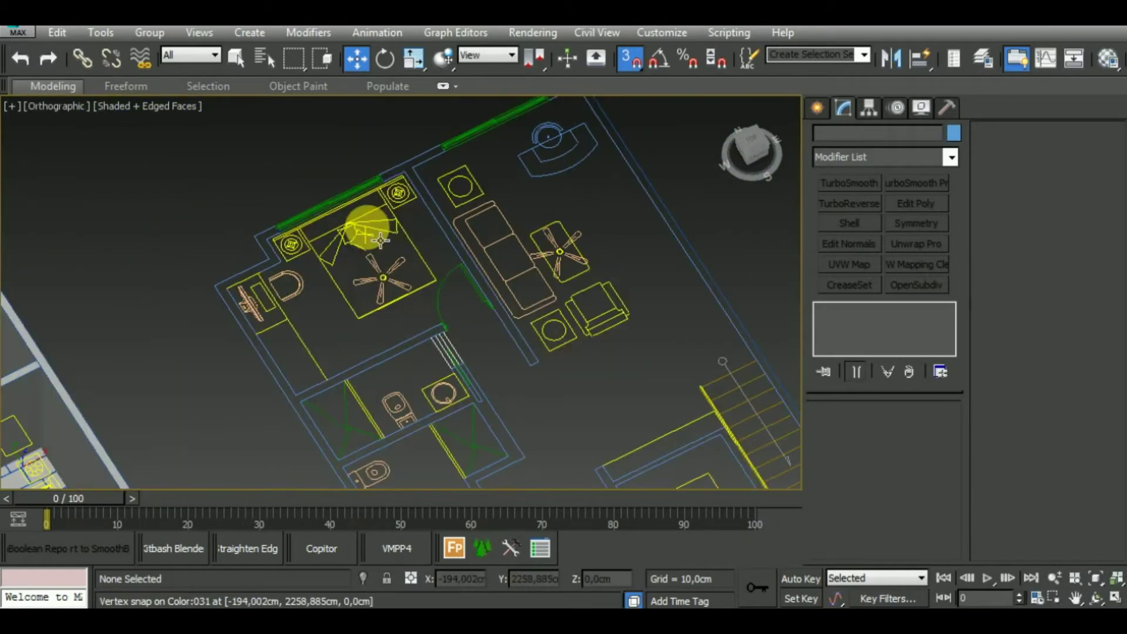
{"action": "left_click", "coordinate": [828, 114]}
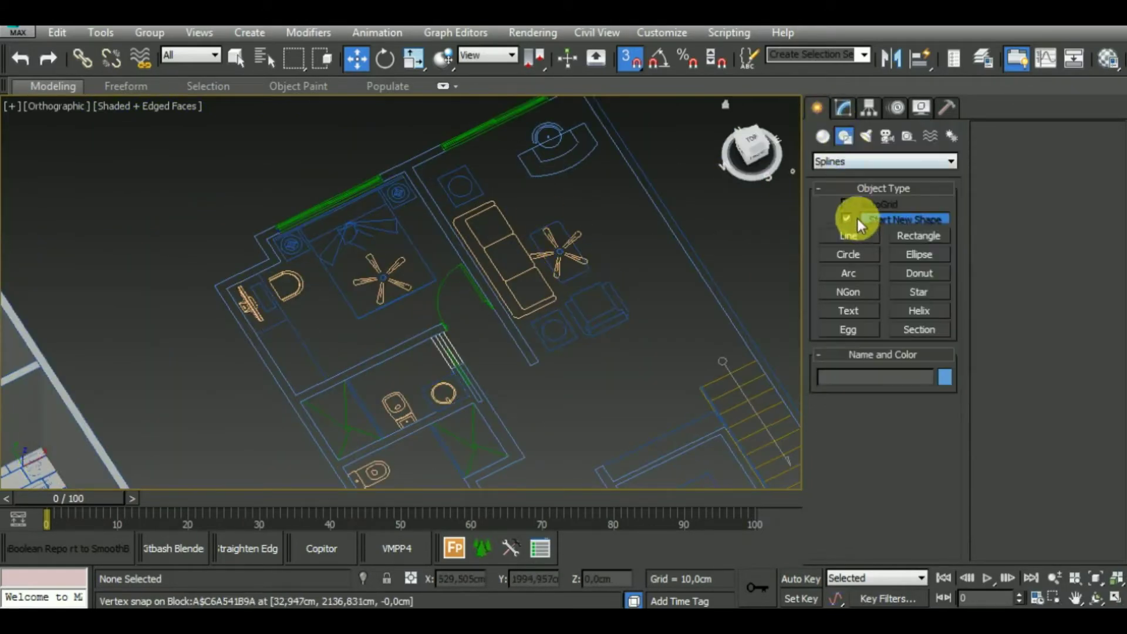
{"action": "left_click", "coordinate": [828, 141]}
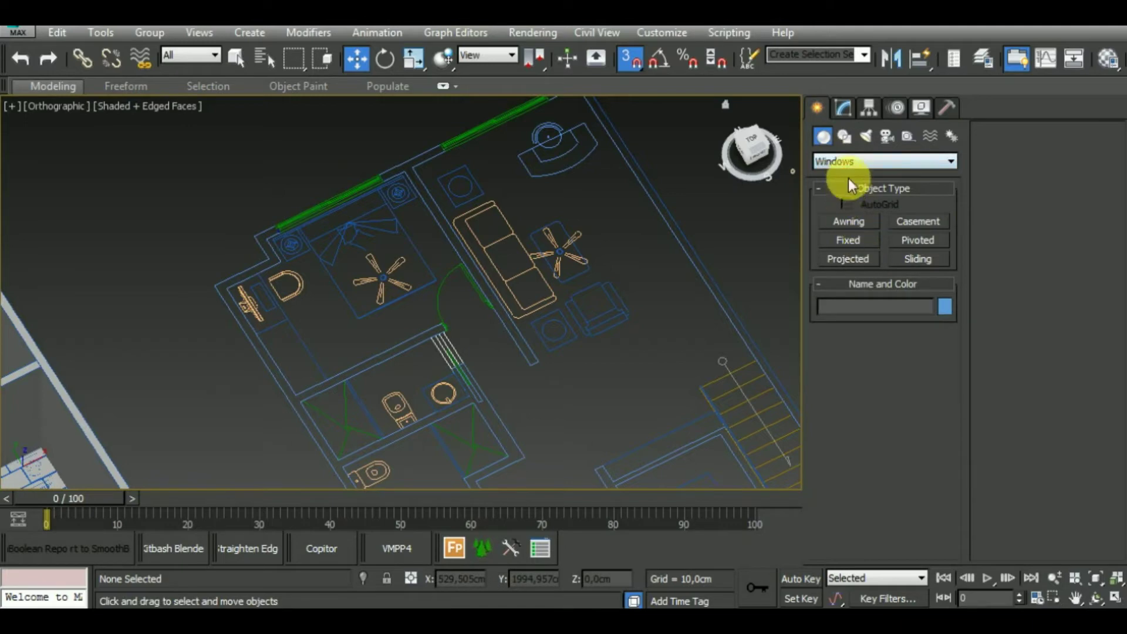
{"action": "left_click", "coordinate": [847, 162]}
{"action": "left_click", "coordinate": [846, 294]}
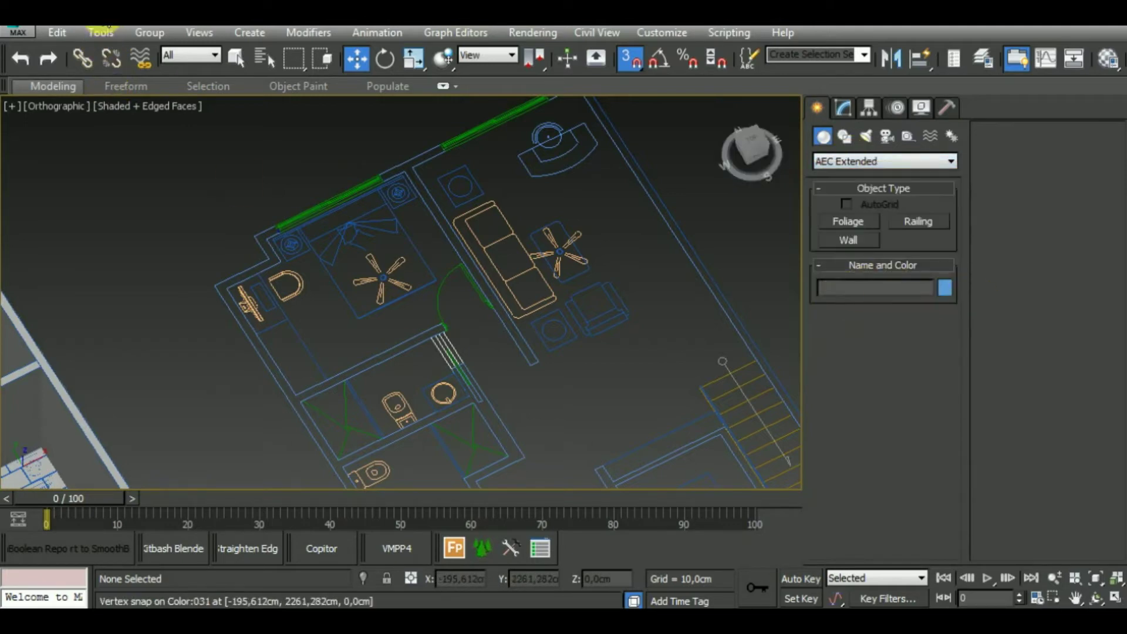
Step: Start the Wall tool and trace a trial wall along the plan outline, then cancel it
{"action": "left_click", "coordinate": [854, 237]}
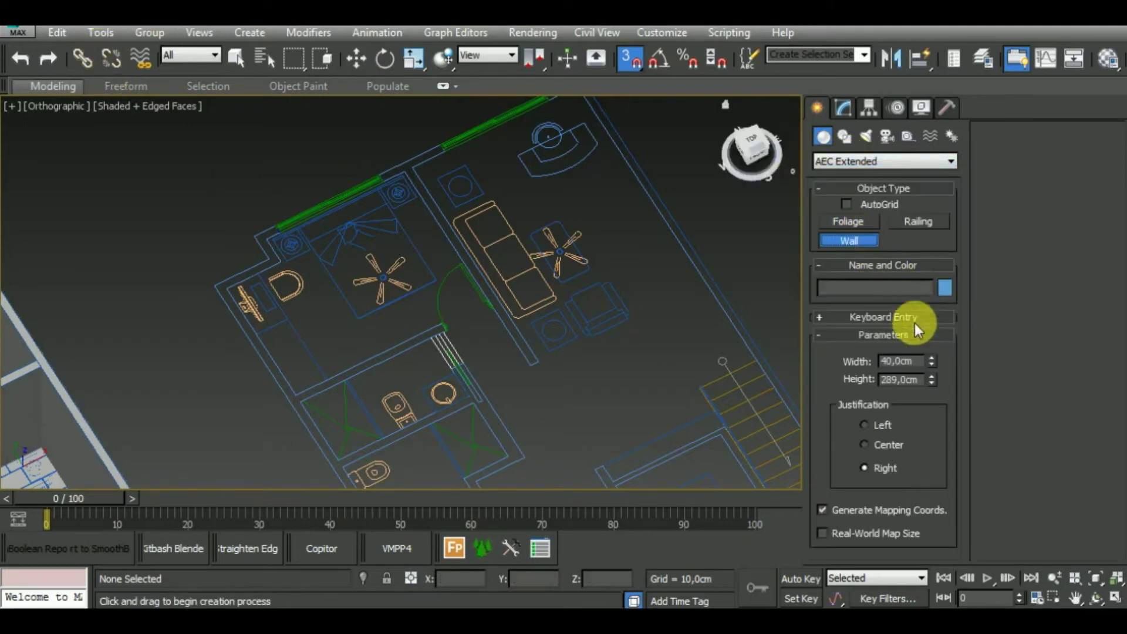
{"action": "double_click", "coordinate": [924, 362]}
{"action": "type", "text": "20"}
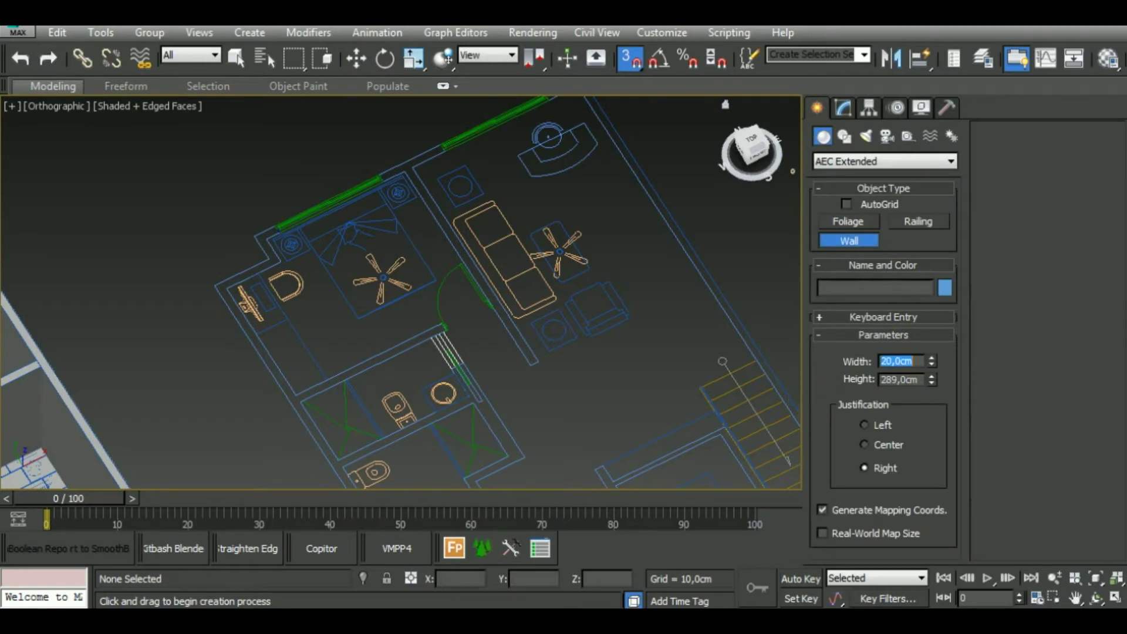
{"action": "middle_click_drag", "start_coordinate": [402, 352], "coordinate": [516, 222]}
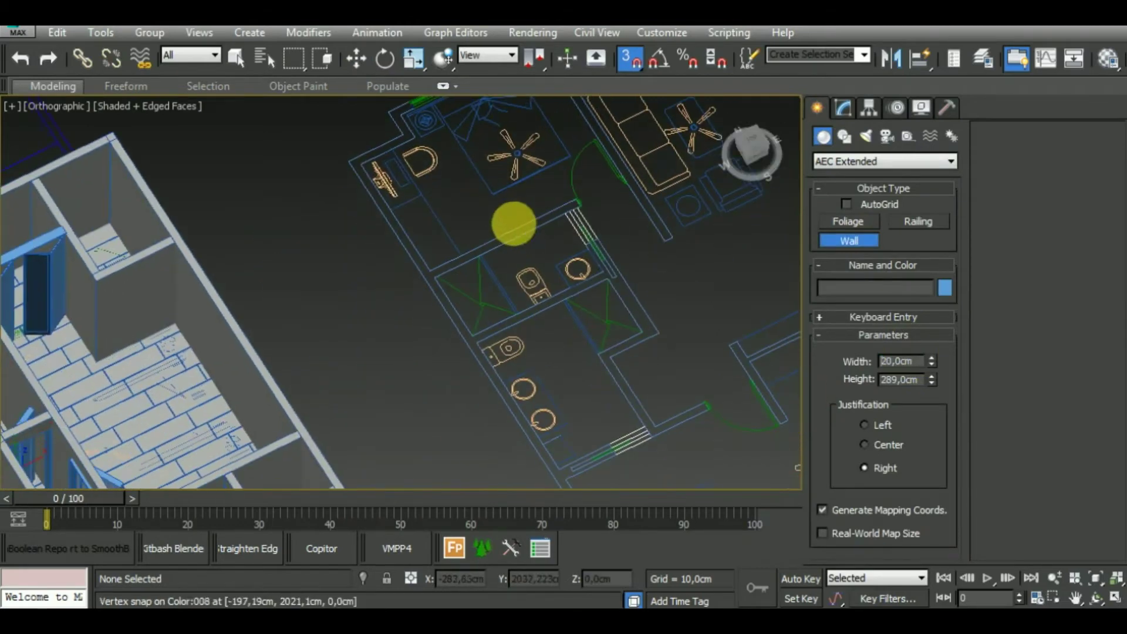
{"action": "left_click", "coordinate": [356, 178]}
{"action": "middle_click_drag", "start_coordinate": [478, 382], "coordinate": [264, 126]}
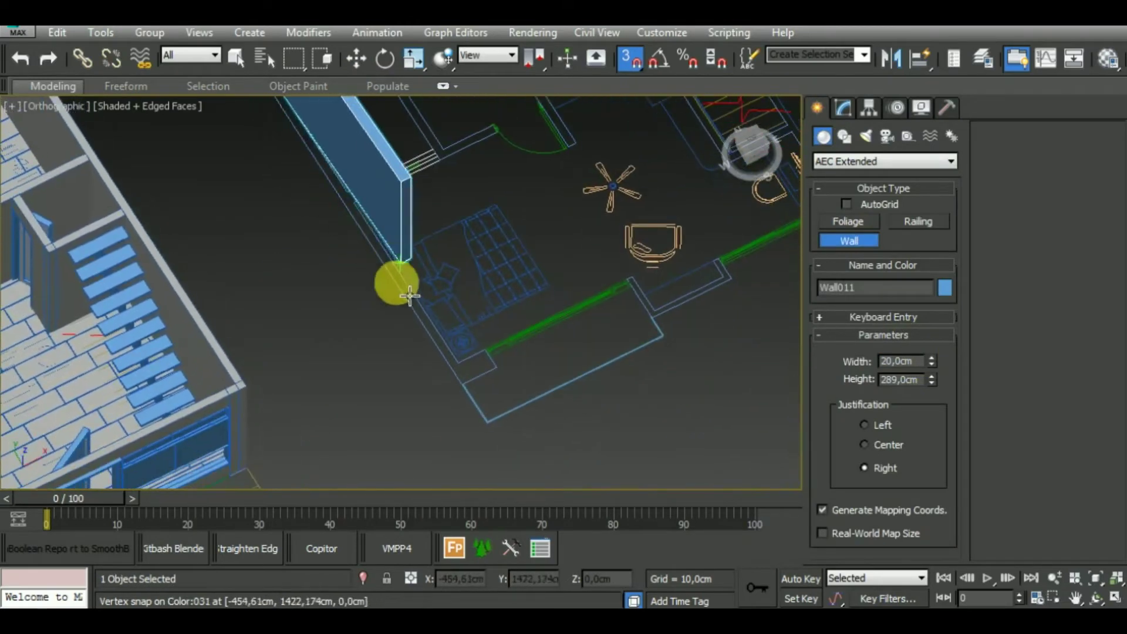
{"action": "scroll", "coordinate": [463, 385], "scroll_direction": "up", "scroll_amount": 3}
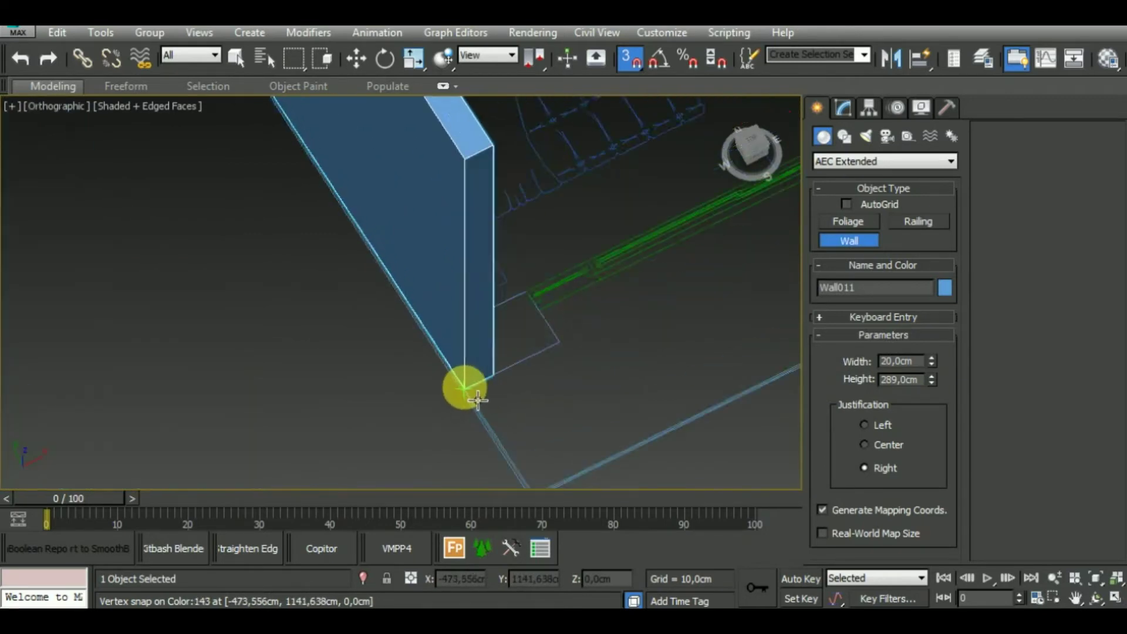
{"action": "left_click", "coordinate": [478, 400]}
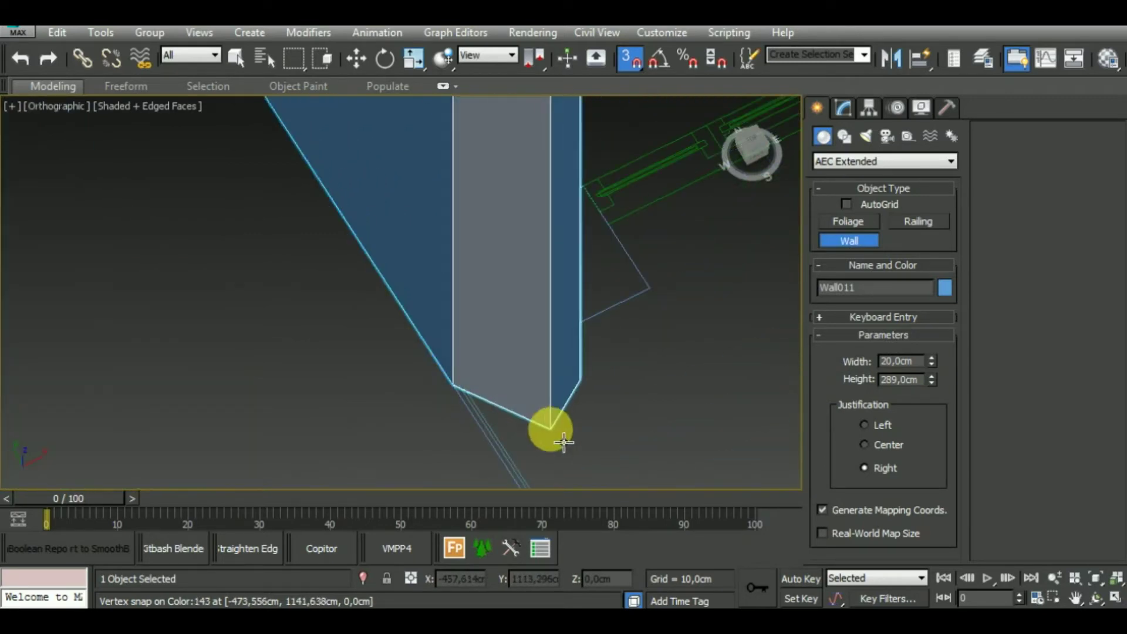
{"action": "right_click", "coordinate": [563, 443]}
Step: Set the wall width to 10 cm and draw Wall012 between two snapped plan vertices
{"action": "scroll", "coordinate": [548, 432], "scroll_direction": "down", "scroll_amount": 3}
{"action": "scroll", "coordinate": [534, 403], "scroll_direction": "down", "scroll_amount": 2}
{"action": "mouse_move", "coordinate": [659, 428]}
{"action": "middle_mouse_down"}
{"action": "mouse_move", "coordinate": [583, 435]}
{"action": "mouse_move", "coordinate": [536, 378]}
{"action": "middle_mouse_up"}
{"action": "scroll", "coordinate": [533, 383], "scroll_direction": "up", "scroll_amount": 2}
{"action": "scroll", "coordinate": [530, 336], "scroll_direction": "up", "scroll_amount": 2}
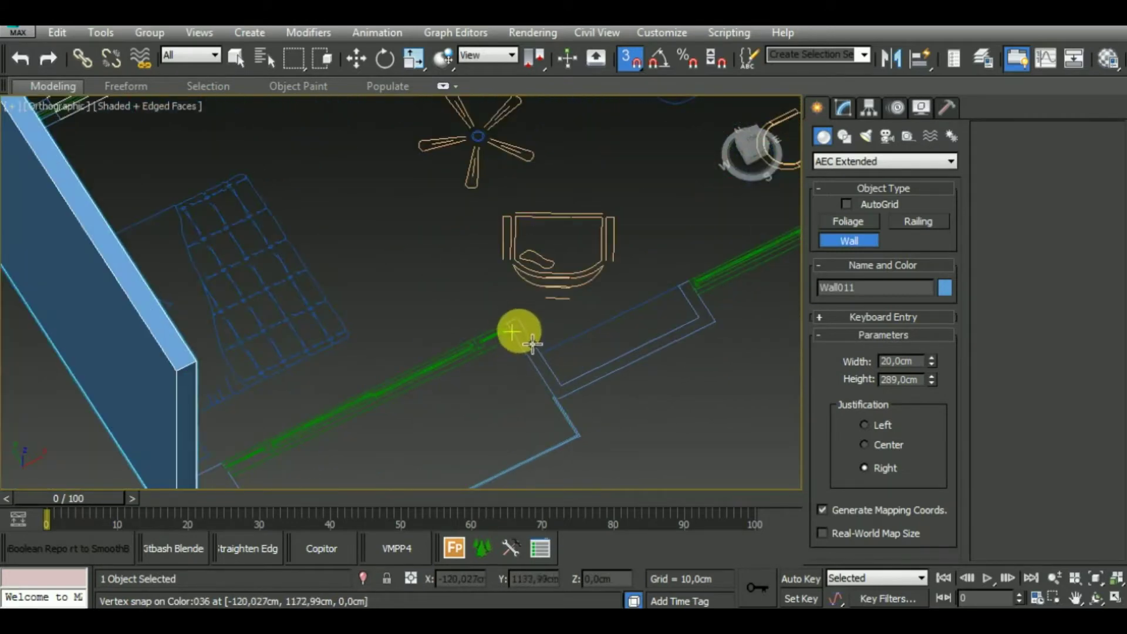
{"action": "left_click", "coordinate": [512, 327]}
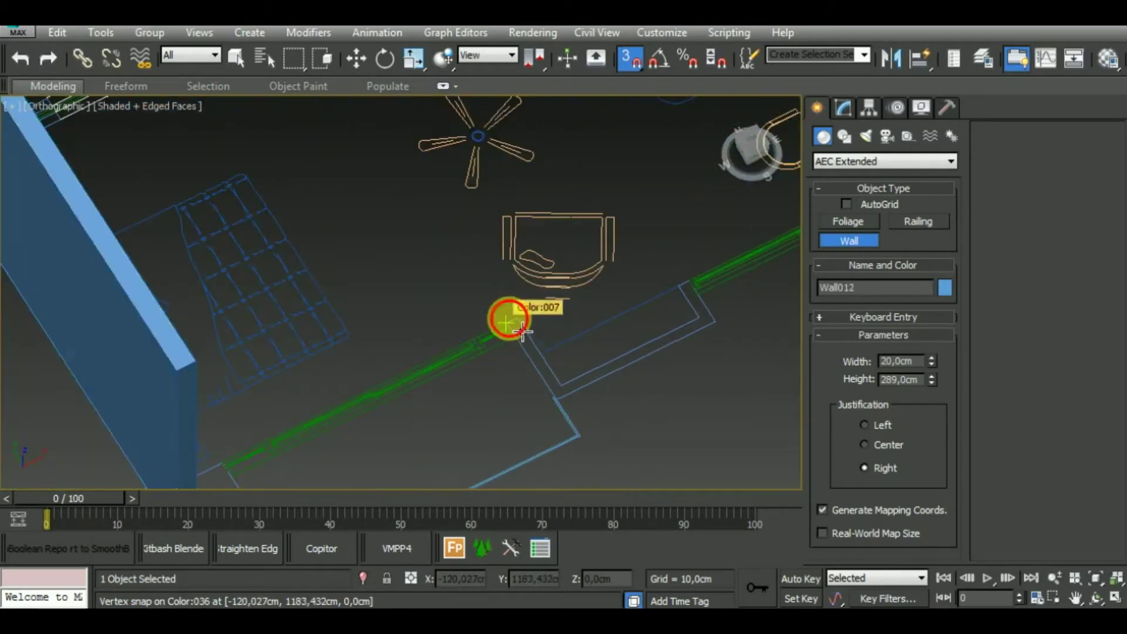
{"action": "right_click", "coordinate": [565, 404]}
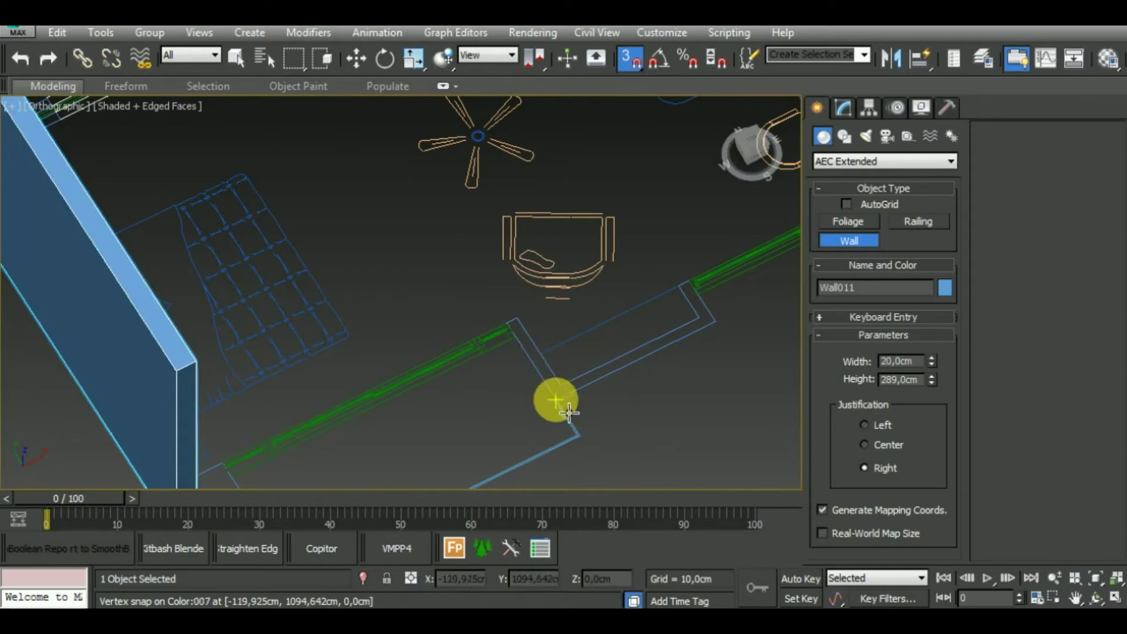
{"action": "left_click", "coordinate": [926, 364]}
{"action": "type", "text": "10"}
{"action": "left_click", "coordinate": [515, 334]}
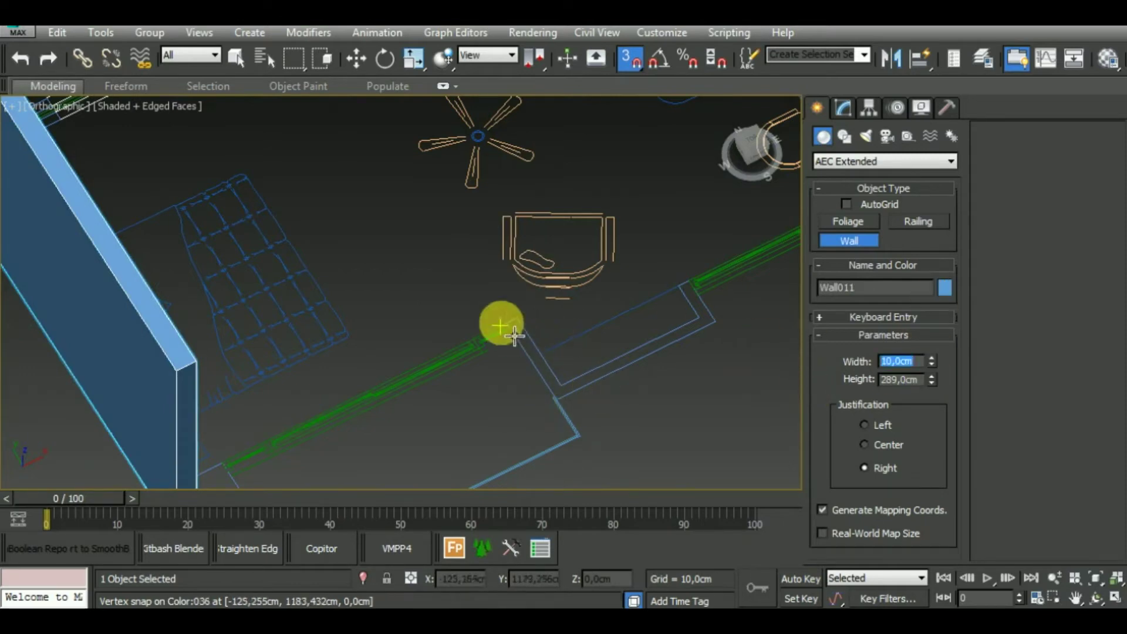
{"action": "left_click", "coordinate": [565, 404]}
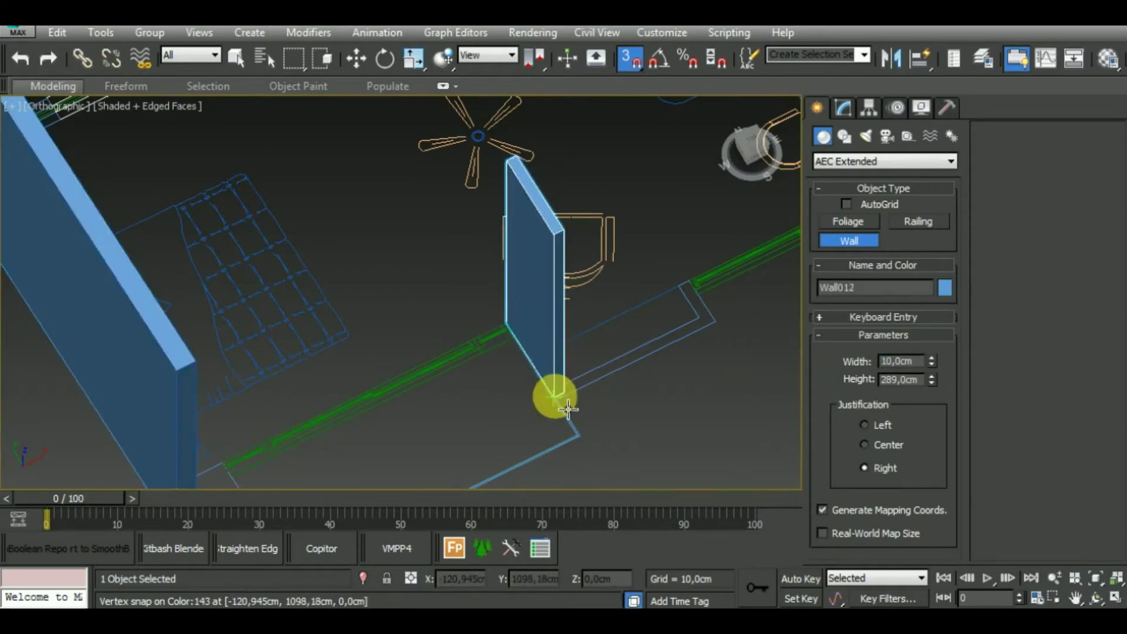
Step: Orbit and zoom out to inspect Wall012 in a tilted 3D view
{"action": "scroll", "coordinate": [713, 383], "scroll_direction": "down", "scroll_amount": 3}
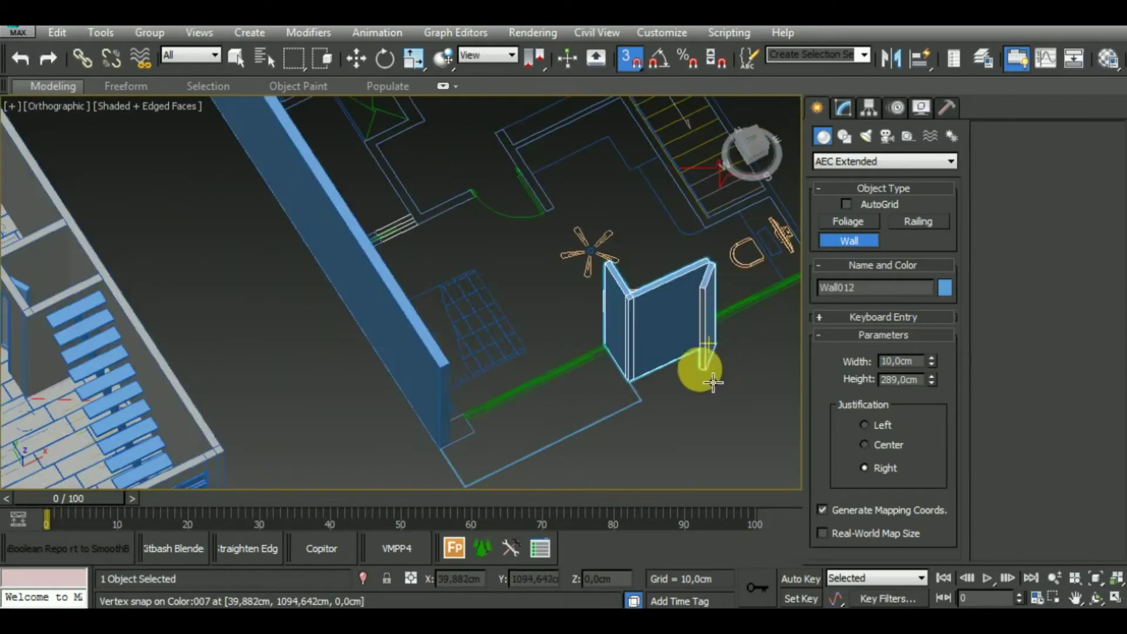
{"action": "scroll", "coordinate": [548, 415], "scroll_direction": "up", "scroll_amount": 2}
{"action": "scroll", "coordinate": [624, 415], "scroll_direction": "up", "scroll_amount": 2}
{"action": "scroll", "coordinate": [707, 390], "scroll_direction": "up", "scroll_amount": 2}
{"action": "scroll", "coordinate": [715, 338], "scroll_direction": "up", "scroll_amount": 2}
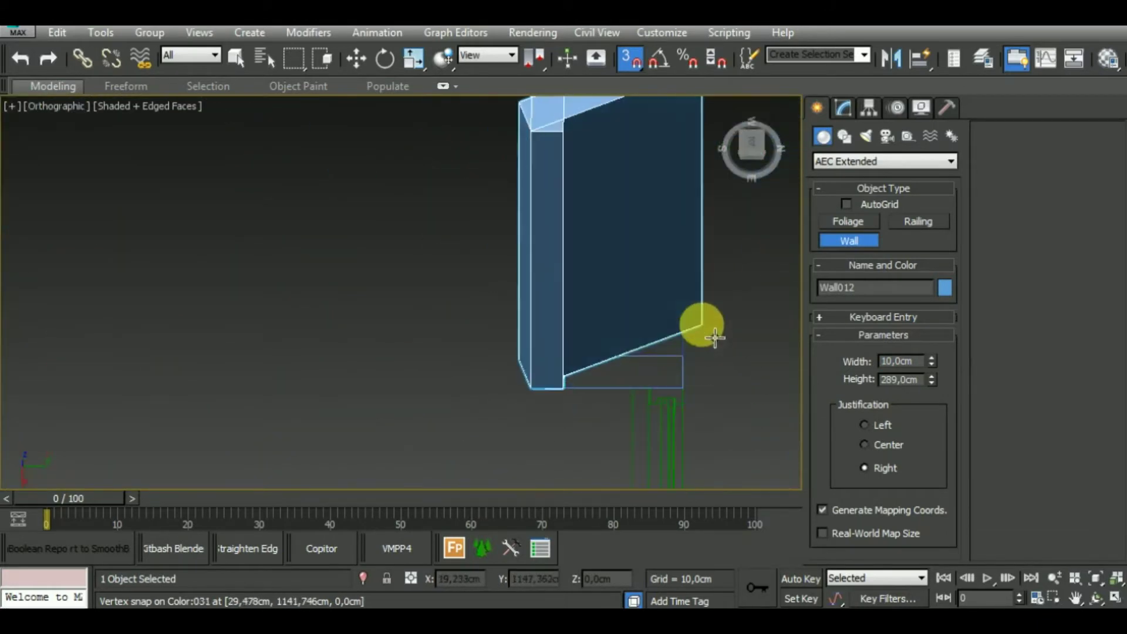
{"action": "scroll", "coordinate": [733, 410], "scroll_direction": "down", "scroll_amount": 4}
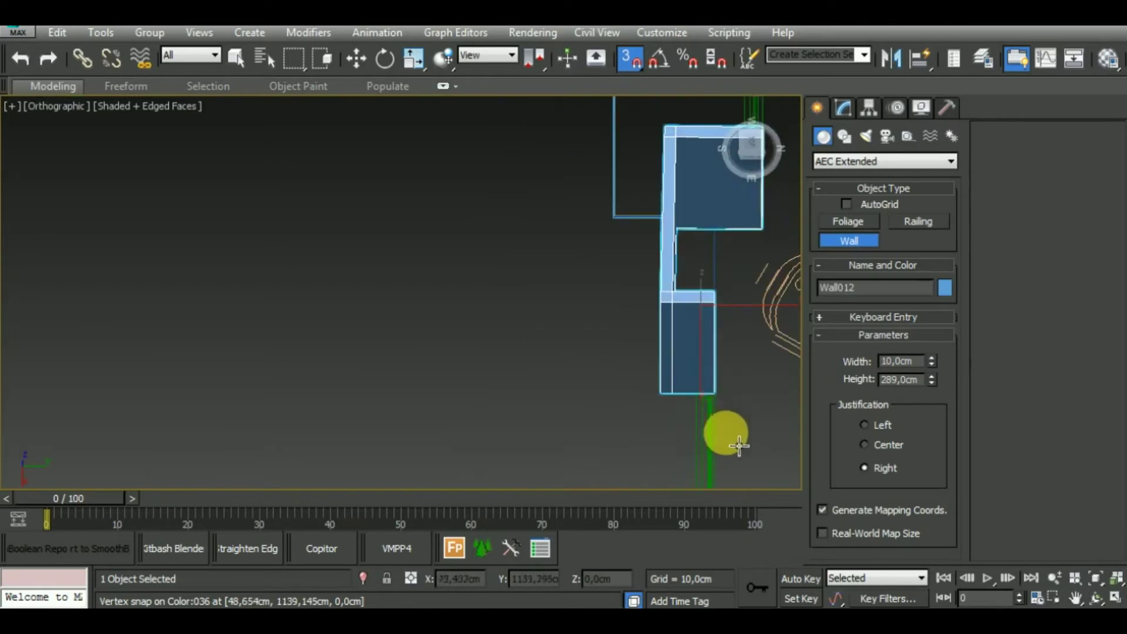
{"action": "mouse_move", "coordinate": [739, 446]}
{"action": "middle_mouse_down", "text": "alt"}
{"action": "mouse_move", "coordinate": [855, 415]}
{"action": "mouse_move", "coordinate": [586, 415]}
{"action": "mouse_move", "coordinate": [606, 438]}
{"action": "middle_mouse_up", "text": "alt"}
{"action": "scroll", "coordinate": [587, 415], "scroll_direction": "down", "scroll_amount": 2}
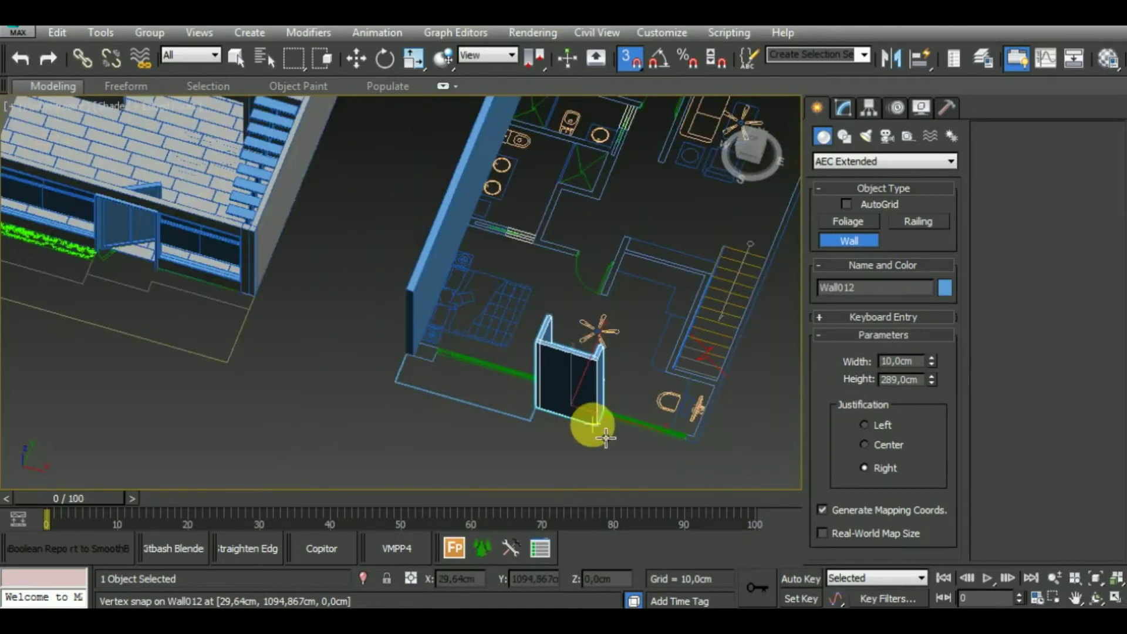
{"action": "scroll", "coordinate": [605, 437], "scroll_direction": "down", "scroll_amount": 2}
{"action": "scroll", "coordinate": [611, 378], "scroll_direction": "down", "scroll_amount": 1}
{"action": "scroll", "coordinate": [650, 365], "scroll_direction": "down", "scroll_amount": 1}
{"action": "scroll", "coordinate": [667, 345], "scroll_direction": "down", "scroll_amount": 1}
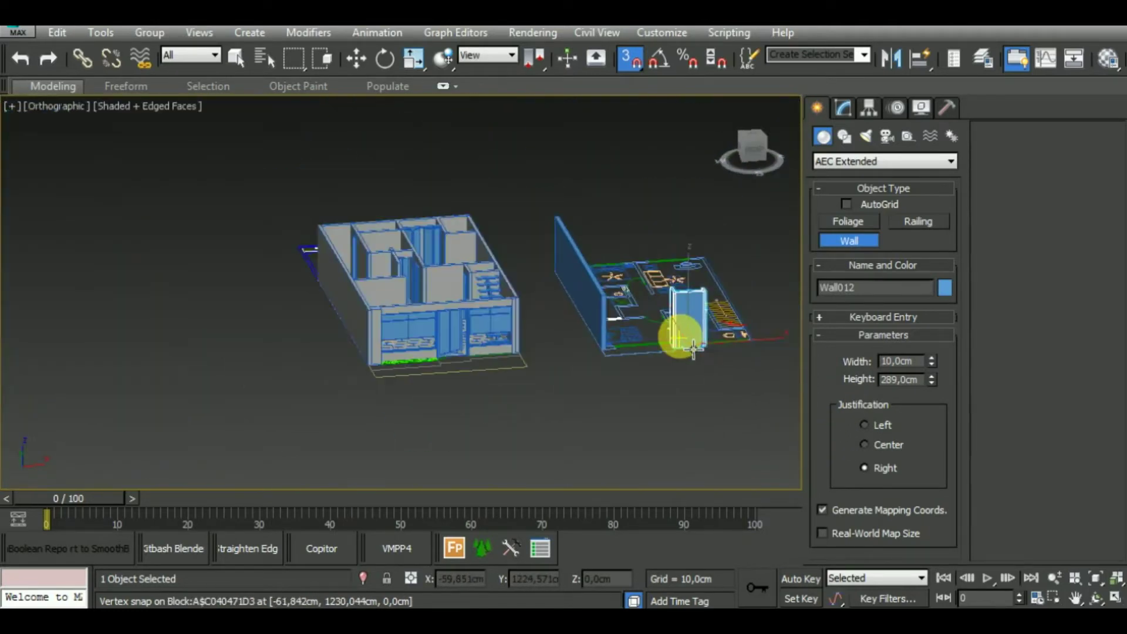
{"action": "scroll", "coordinate": [693, 350], "scroll_direction": "down", "scroll_amount": 2}
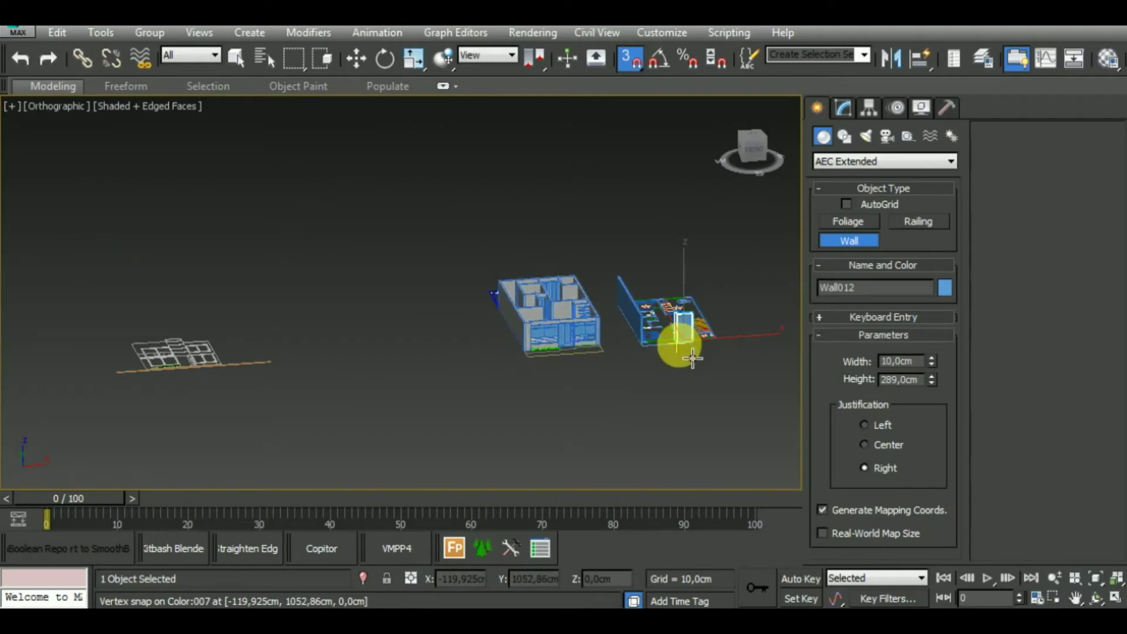
{"action": "scroll", "coordinate": [687, 352], "scroll_direction": "up", "scroll_amount": 1}
{"action": "scroll", "coordinate": [705, 373], "scroll_direction": "up", "scroll_amount": 3}
{"action": "scroll", "coordinate": [586, 402], "scroll_direction": "up", "scroll_amount": 1}
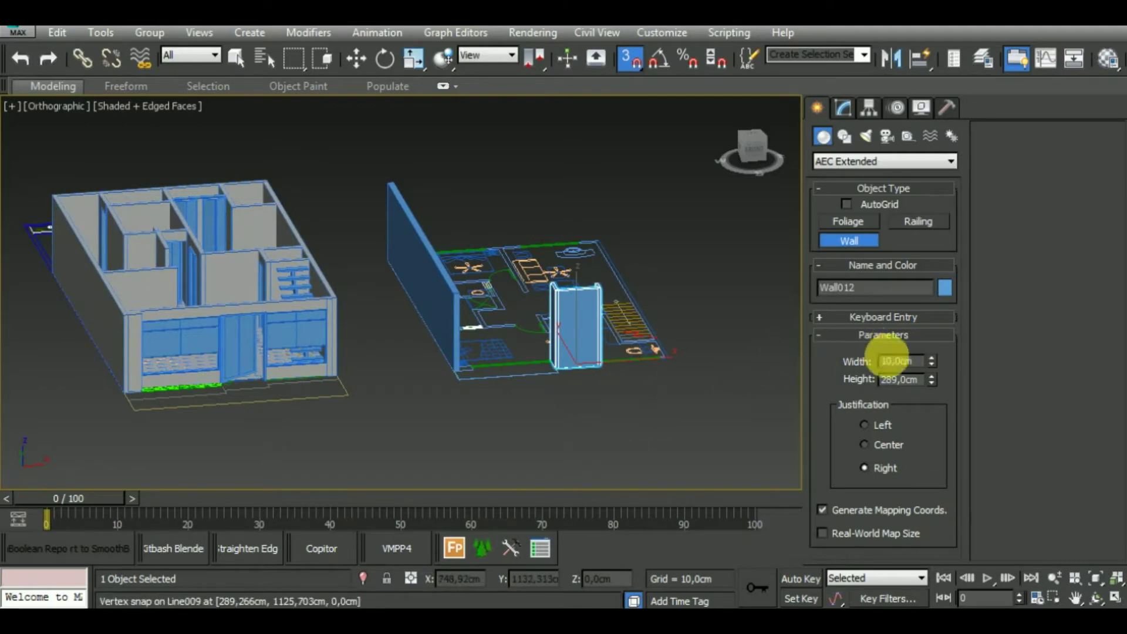
Step: Try Wall012 heights of 300, 500 and 400 cm
{"action": "double_click", "coordinate": [914, 381]}
{"action": "double_click", "coordinate": [921, 381]}
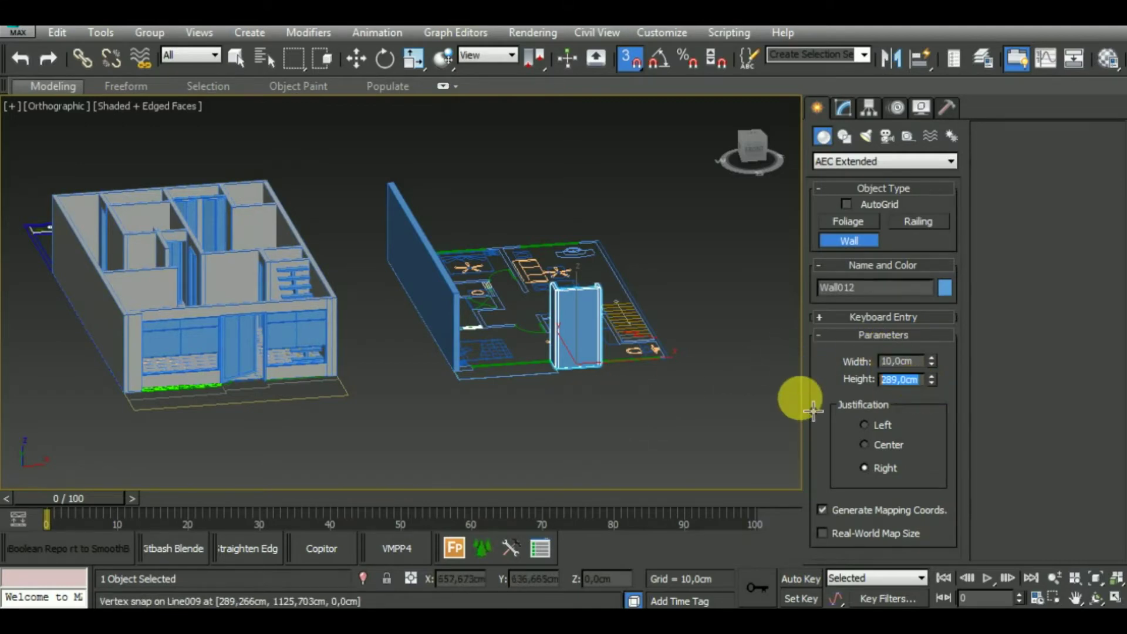
{"action": "type", "text": "300"}
{"action": "key", "text": "Return"}
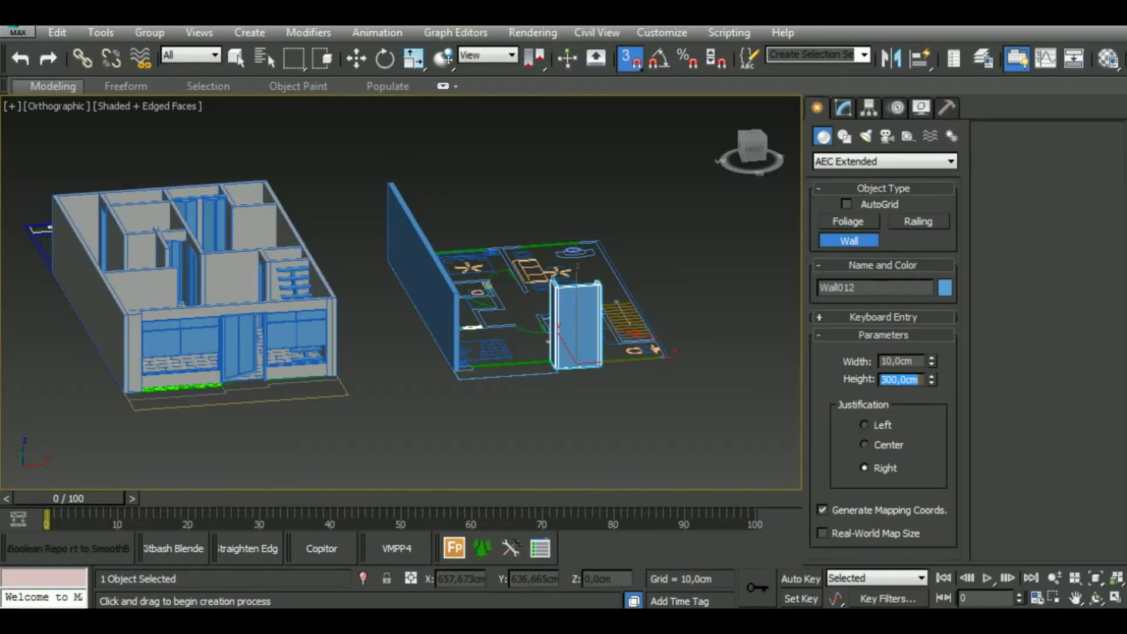
{"action": "type", "text": "00"}
{"action": "key", "text": "Return"}
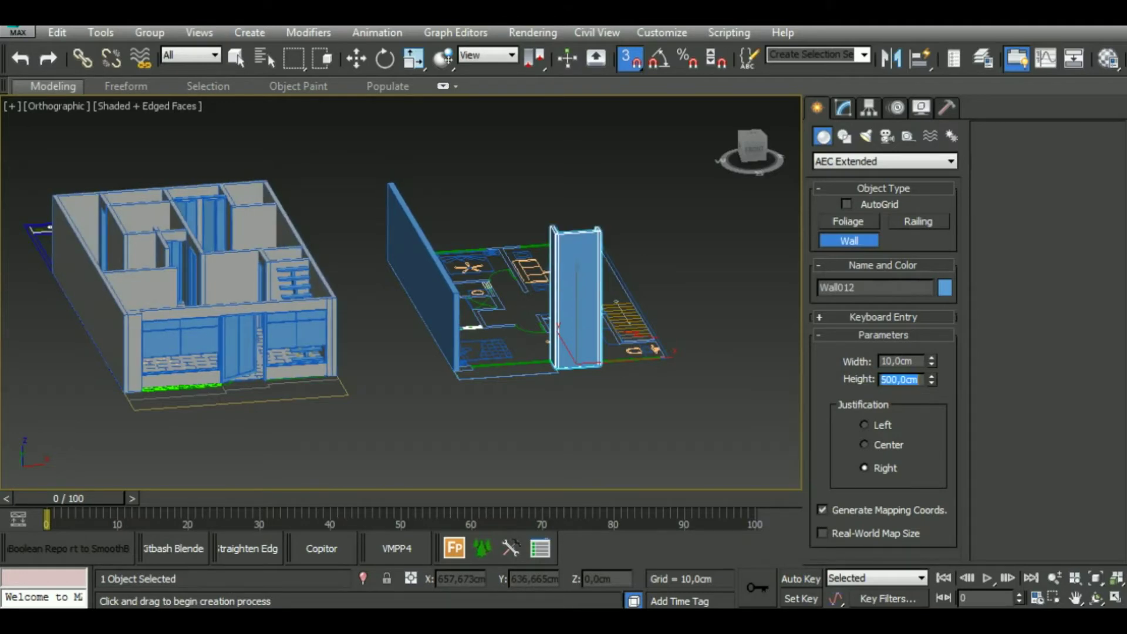
{"action": "type", "text": "400"}
{"action": "key", "text": "Return"}
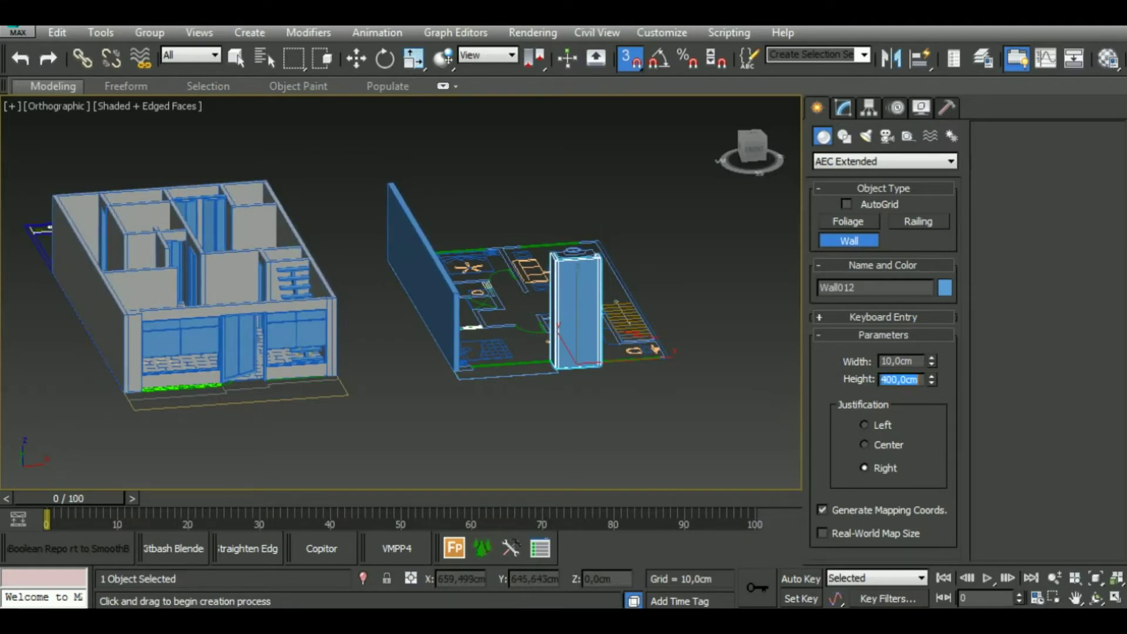
{"action": "mouse_move", "coordinate": [583, 438]}
{"action": "middle_mouse_down", "text": "alt"}
{"action": "mouse_move", "coordinate": [611, 471]}
{"action": "mouse_move", "coordinate": [516, 382]}
{"action": "mouse_move", "coordinate": [522, 399]}
{"action": "middle_mouse_up", "text": "alt"}
Step: Settle on a 350 cm wall height in Front view and exit wall creation
{"action": "key", "text": "f"}
{"action": "scroll", "coordinate": [538, 421], "scroll_direction": "down", "scroll_amount": 3}
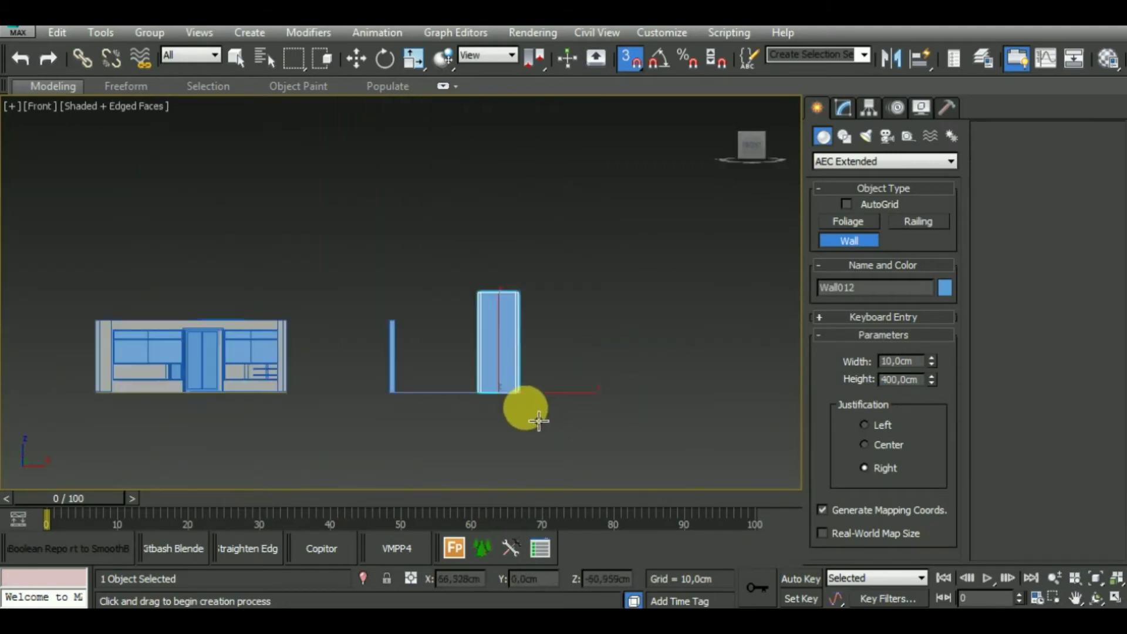
{"action": "scroll", "coordinate": [510, 330], "scroll_direction": "up", "scroll_amount": 5}
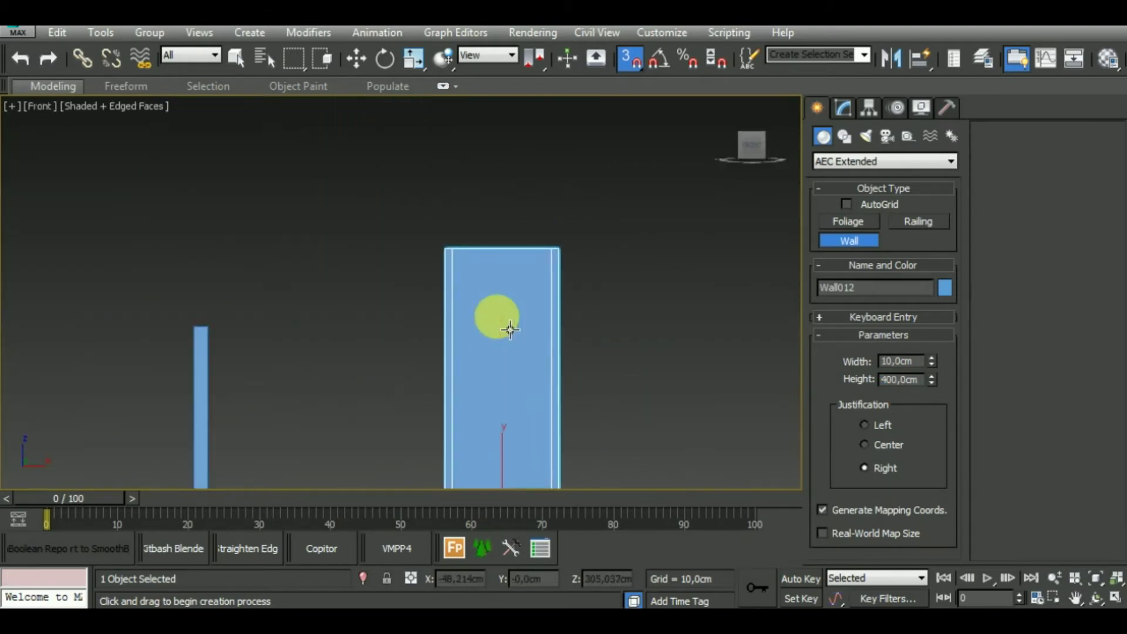
{"action": "left_click", "coordinate": [926, 387]}
{"action": "type", "text": "35"}
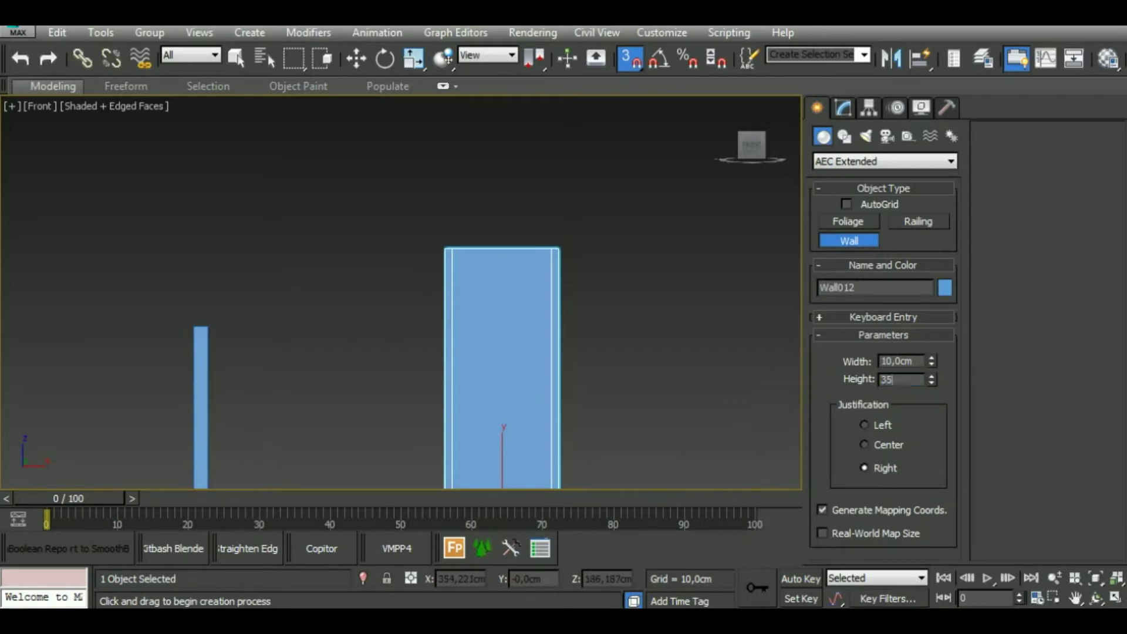
{"action": "type", "text": "0"}
{"action": "key", "text": "Return"}
{"action": "scroll", "coordinate": [596, 397], "scroll_direction": "down", "scroll_amount": 5}
{"action": "mouse_move", "coordinate": [541, 239]}
{"action": "middle_mouse_down", "text": "alt"}
{"action": "mouse_move", "coordinate": [630, 381]}
{"action": "mouse_move", "coordinate": [598, 360]}
{"action": "mouse_move", "coordinate": [617, 393]}
{"action": "mouse_move", "coordinate": [559, 393]}
{"action": "middle_mouse_up", "text": "alt"}
{"action": "right_click", "coordinate": [617, 390]}
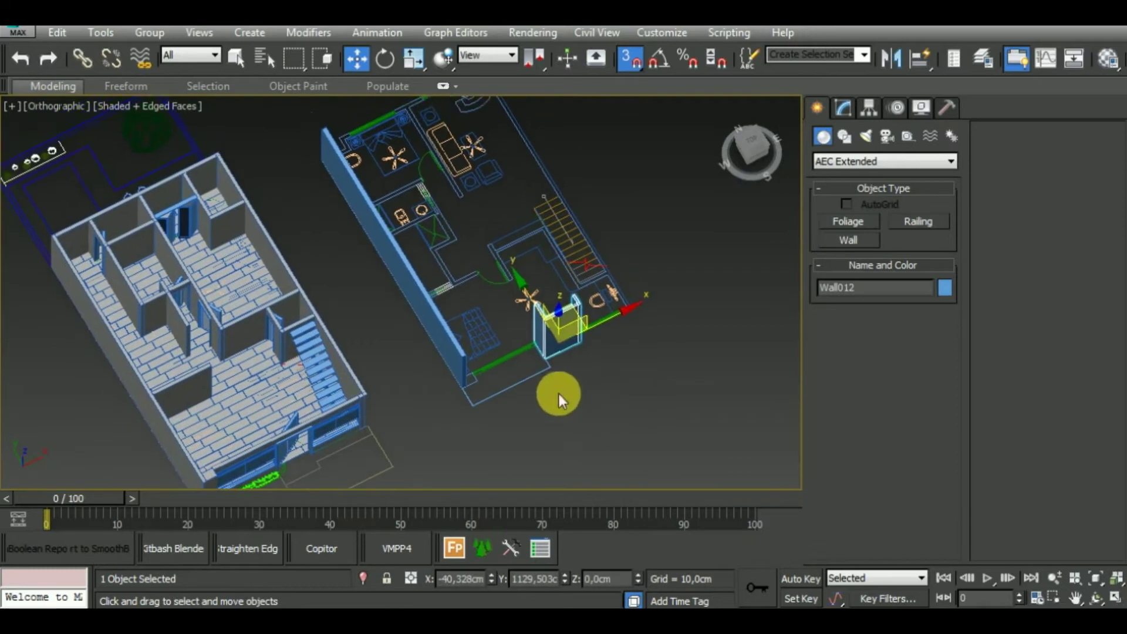
Step: Resume the Wall tool with a 20 cm wall width
{"action": "scroll", "coordinate": [490, 369], "scroll_direction": "up", "scroll_amount": 5}
{"action": "scroll", "coordinate": [484, 376], "scroll_direction": "down", "scroll_amount": 3}
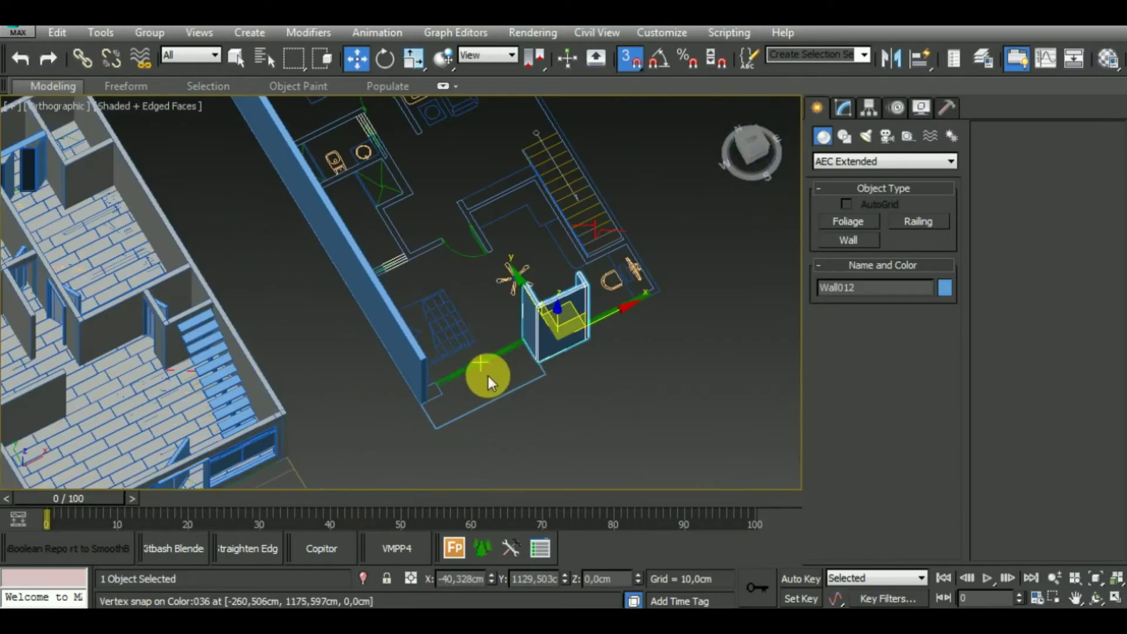
{"action": "left_click", "coordinate": [846, 241]}
{"action": "type", "text": "2"}
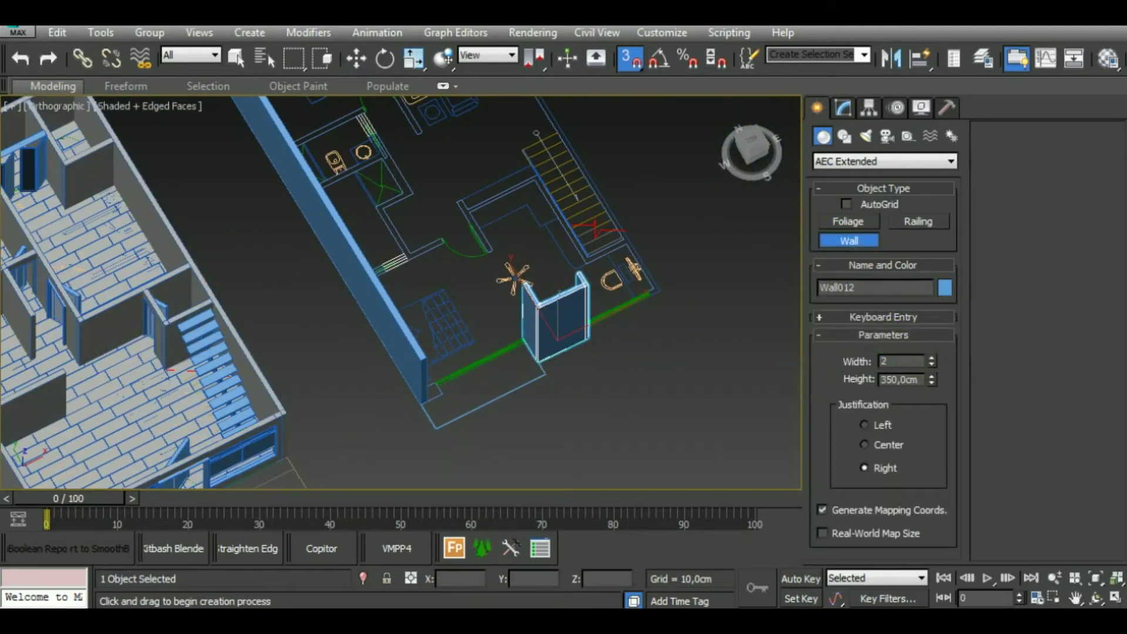
{"action": "type", "text": "0"}
{"action": "key", "text": "Return"}
Step: Start Wall013 at the long outer wall's corner and place its next corner point
{"action": "middle_click_drag", "start_coordinate": [514, 207], "coordinate": [555, 407]}
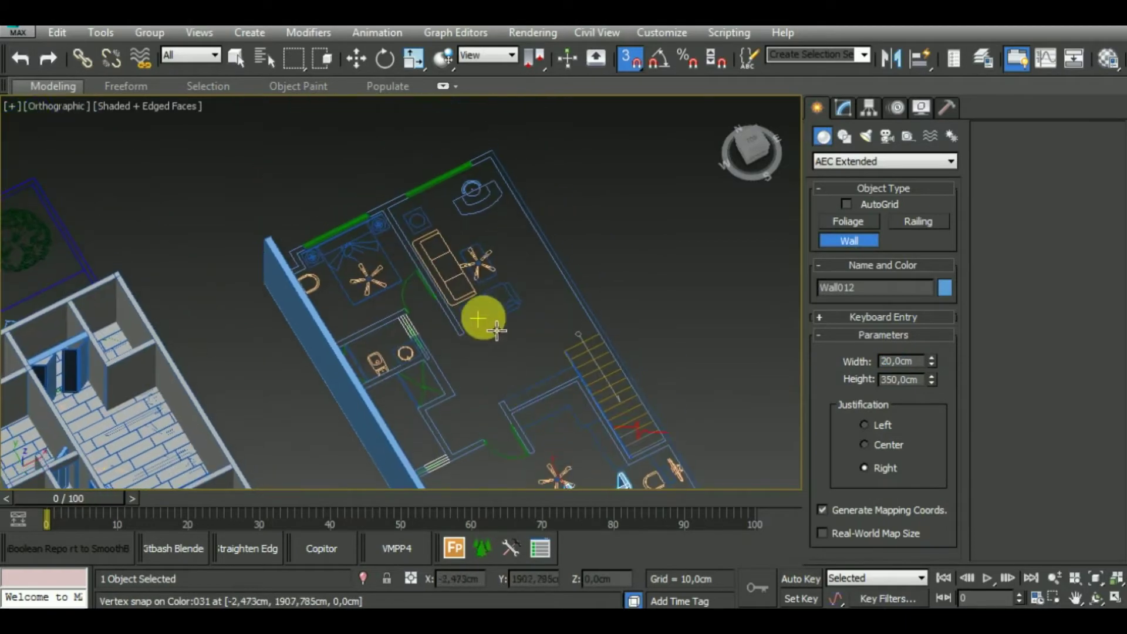
{"action": "scroll", "coordinate": [391, 296], "scroll_direction": "up", "scroll_amount": 2}
{"action": "scroll", "coordinate": [503, 316], "scroll_direction": "down", "scroll_amount": 4}
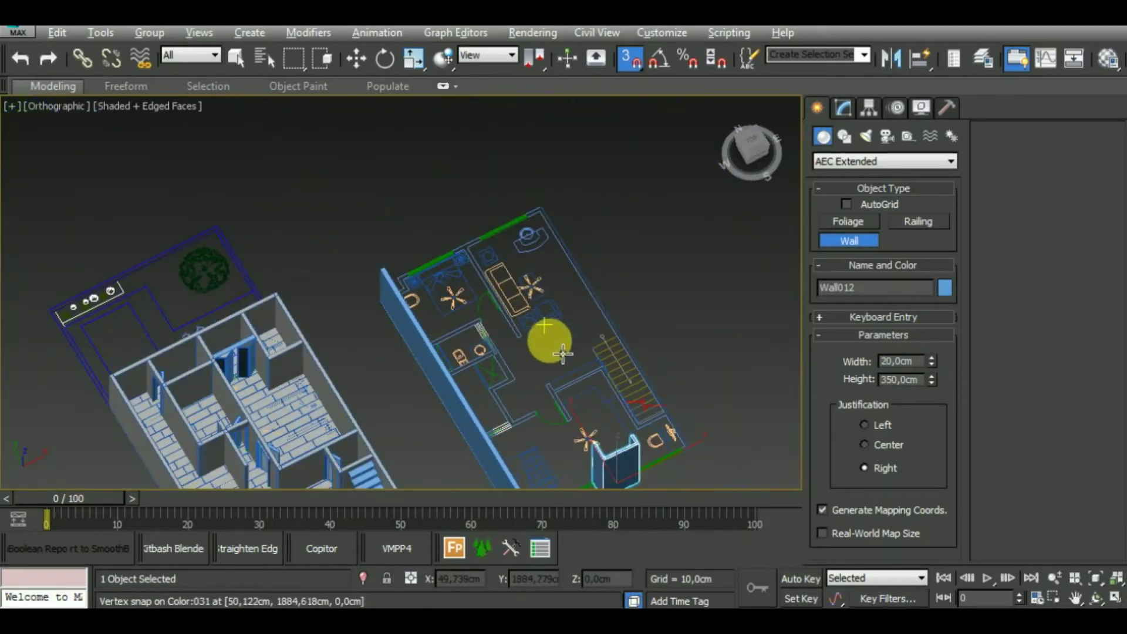
{"action": "mouse_move", "coordinate": [548, 334]}
{"action": "middle_mouse_down", "text": "alt"}
{"action": "mouse_move", "coordinate": [478, 383]}
{"action": "mouse_move", "coordinate": [483, 360]}
{"action": "mouse_move", "coordinate": [456, 413]}
{"action": "middle_mouse_up", "text": "alt"}
{"action": "scroll", "coordinate": [456, 413], "scroll_direction": "up", "scroll_amount": 3}
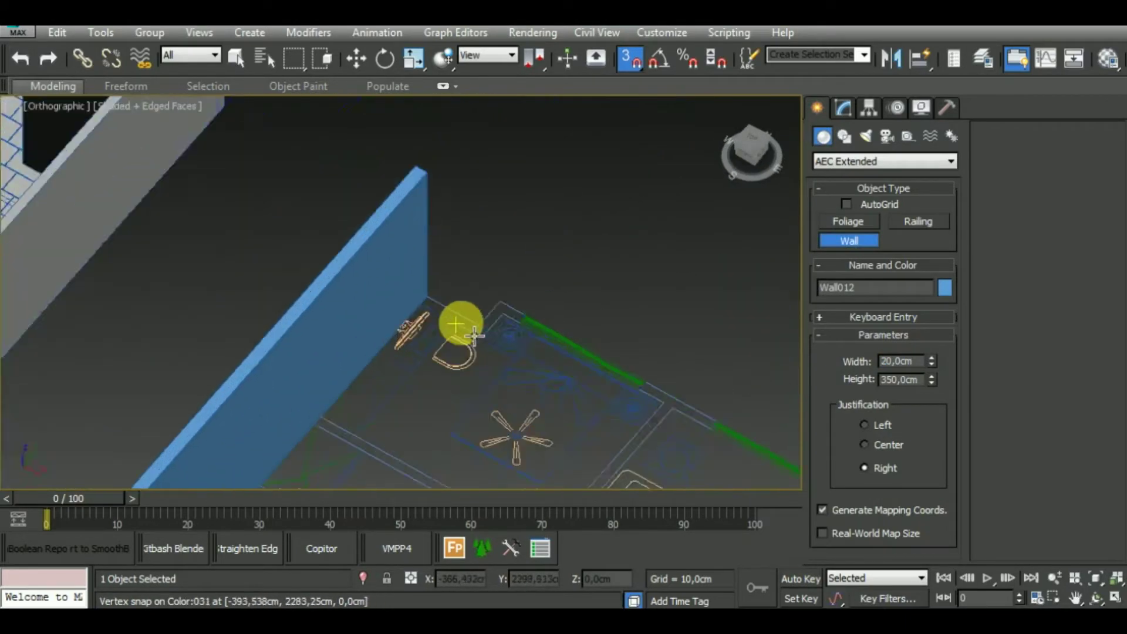
{"action": "scroll", "coordinate": [461, 322], "scroll_direction": "up", "scroll_amount": 3}
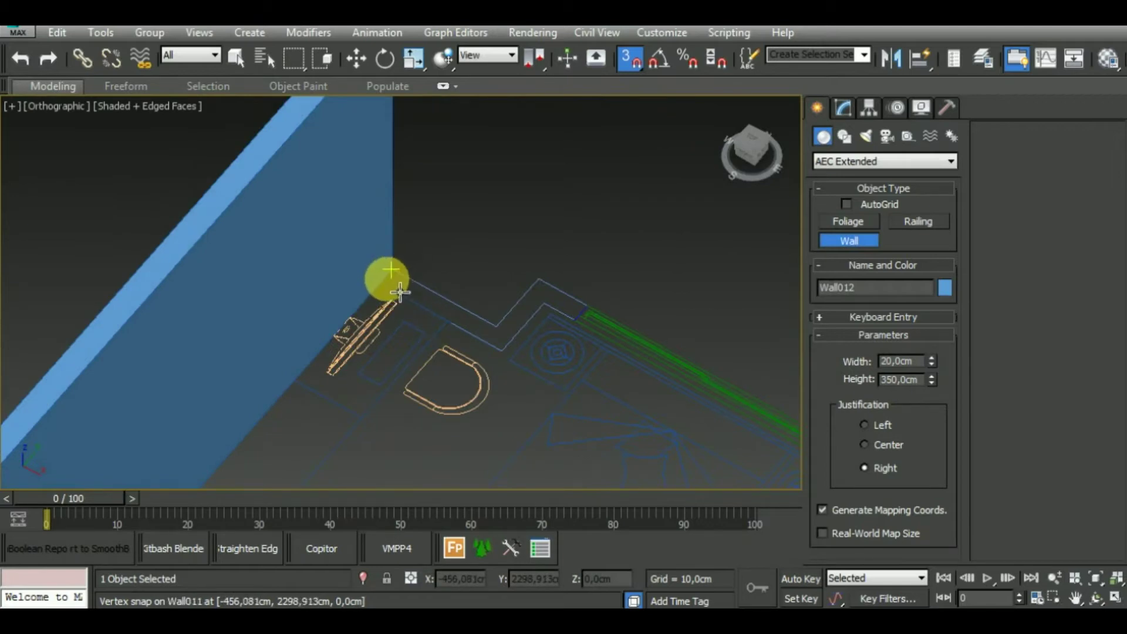
{"action": "left_click", "coordinate": [377, 283]}
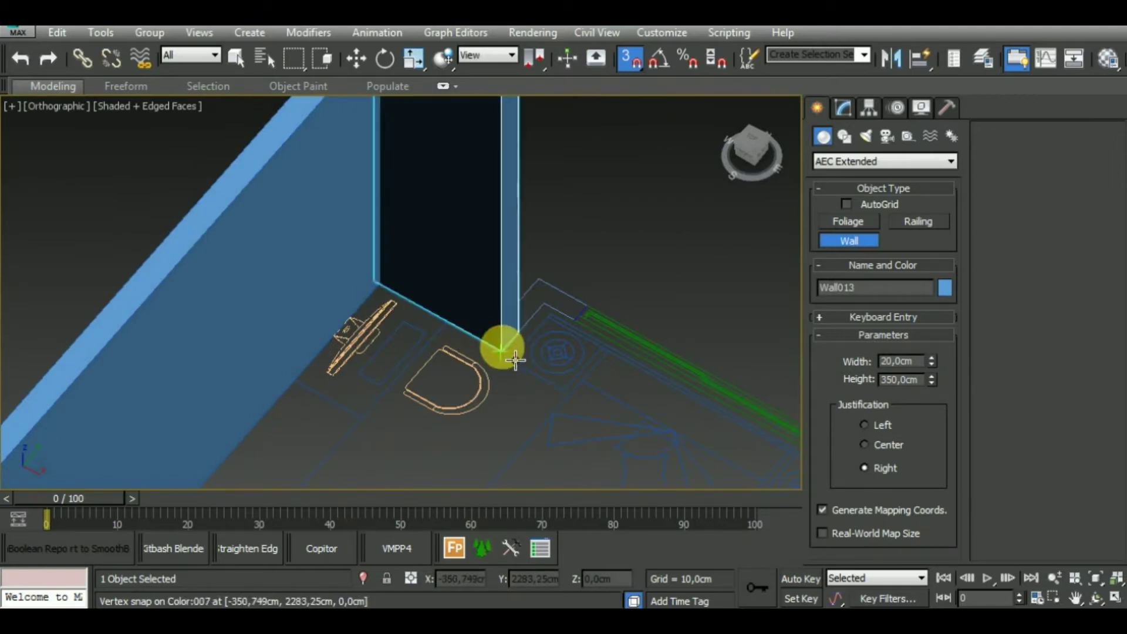
{"action": "left_click", "coordinate": [541, 296]}
{"action": "middle_click_drag", "start_coordinate": [629, 421], "coordinate": [331, 195]}
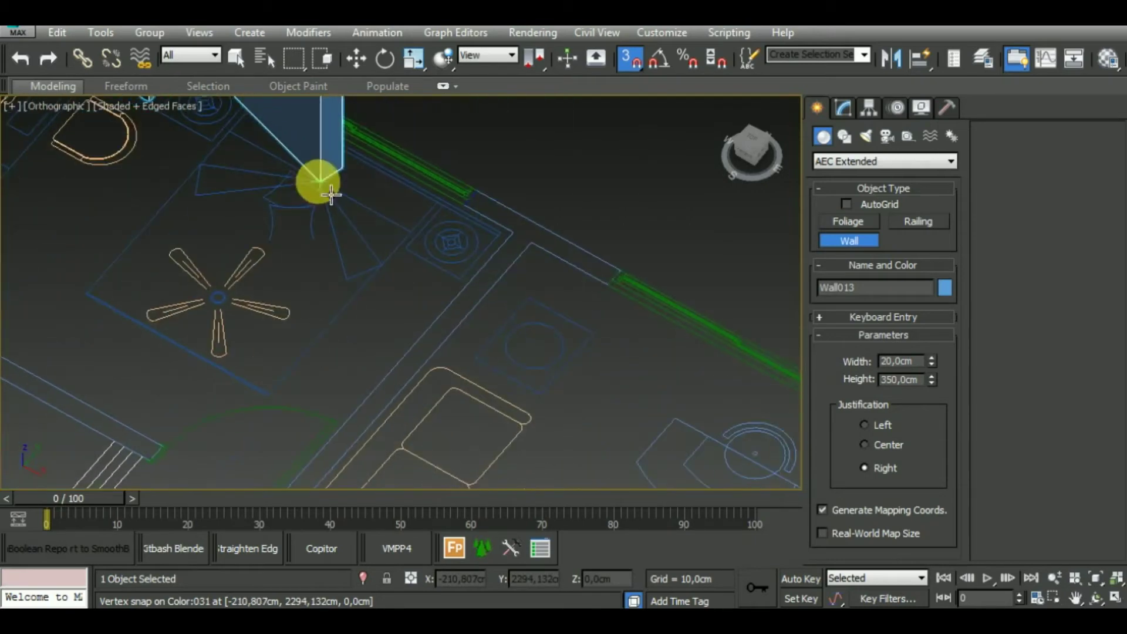
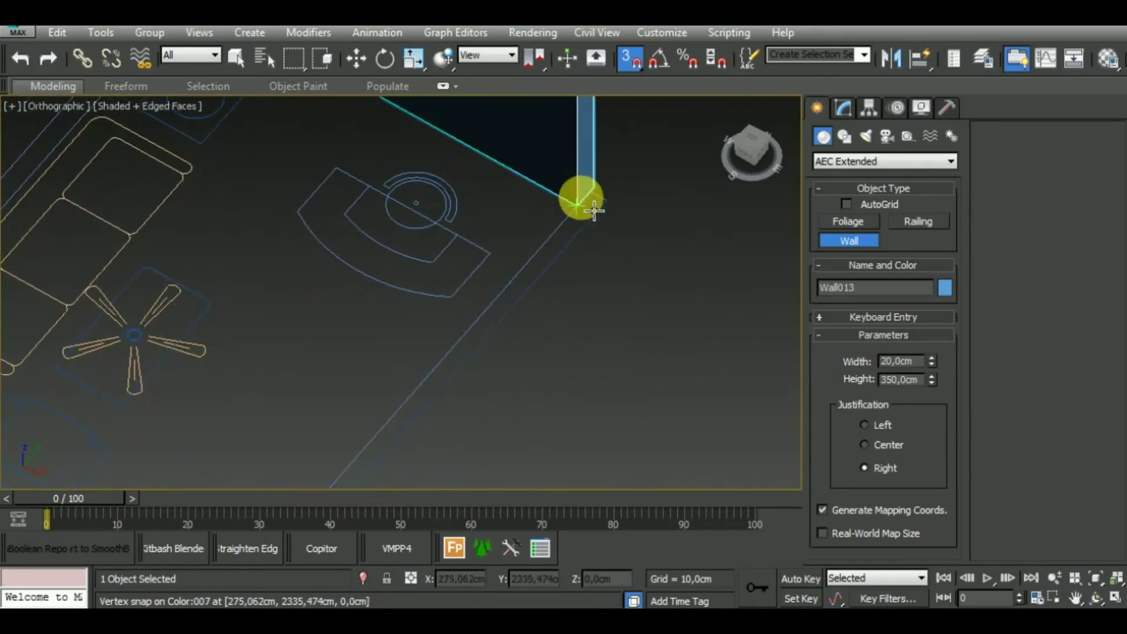
Step: End the outer wall at the snapped corner and stop drawing walls
{"action": "scroll", "coordinate": [594, 210], "scroll_direction": "down", "scroll_amount": 2}
{"action": "scroll", "coordinate": [662, 214], "scroll_direction": "down", "scroll_amount": 4}
{"action": "scroll", "coordinate": [554, 415], "scroll_direction": "up", "scroll_amount": 3}
{"action": "scroll", "coordinate": [692, 307], "scroll_direction": "up", "scroll_amount": 3}
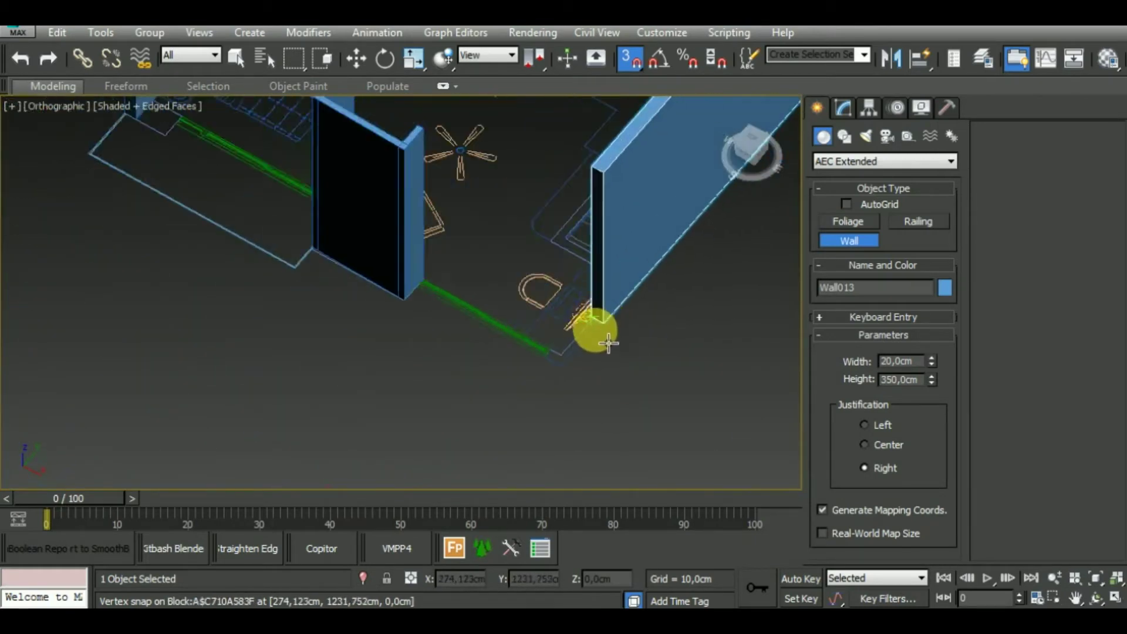
{"action": "scroll", "coordinate": [581, 352], "scroll_direction": "up", "scroll_amount": 3}
{"action": "scroll", "coordinate": [529, 382], "scroll_direction": "up", "scroll_amount": 2}
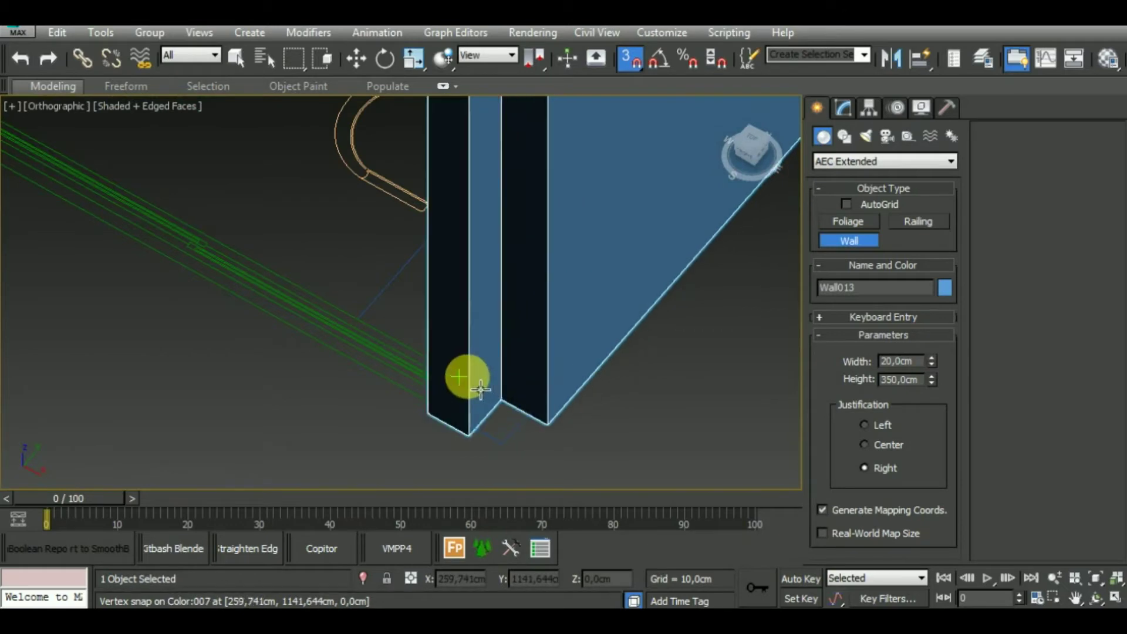
{"action": "left_click", "coordinate": [481, 388]}
{"action": "scroll", "coordinate": [595, 421], "scroll_direction": "down", "scroll_amount": 2}
{"action": "scroll", "coordinate": [599, 418], "scroll_direction": "down", "scroll_amount": 3}
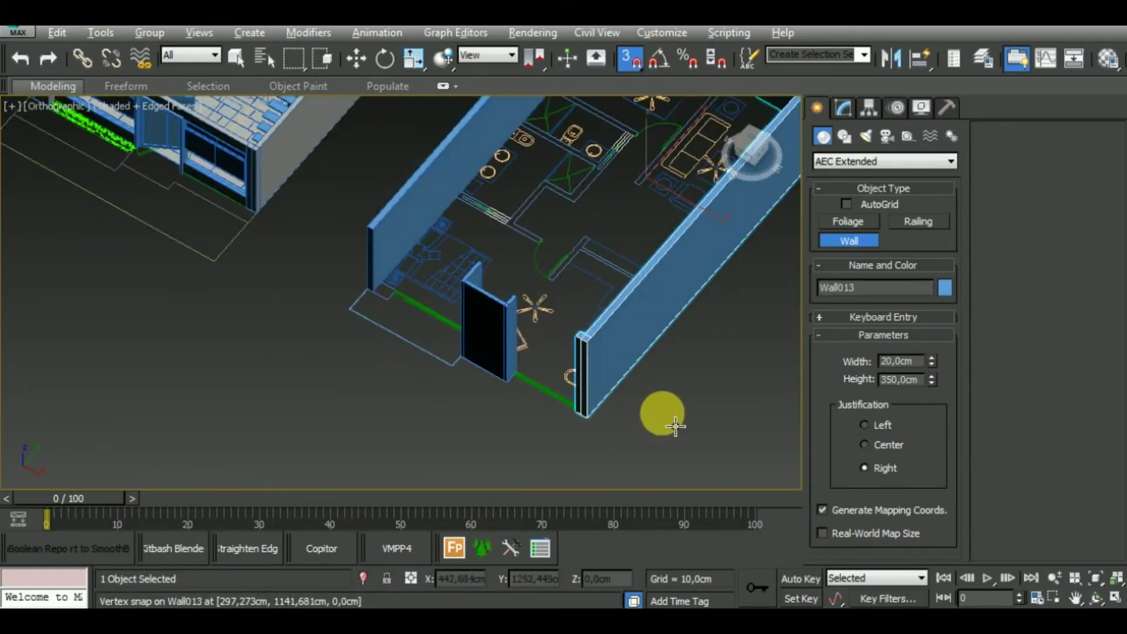
{"action": "mouse_move", "coordinate": [675, 427]}
{"action": "middle_mouse_down", "text": "alt"}
{"action": "mouse_move", "coordinate": [749, 467]}
{"action": "mouse_move", "coordinate": [781, 451]}
{"action": "mouse_move", "coordinate": [687, 472]}
{"action": "middle_mouse_up", "text": "alt"}
{"action": "scroll", "coordinate": [705, 375], "scroll_direction": "up", "scroll_amount": 3}
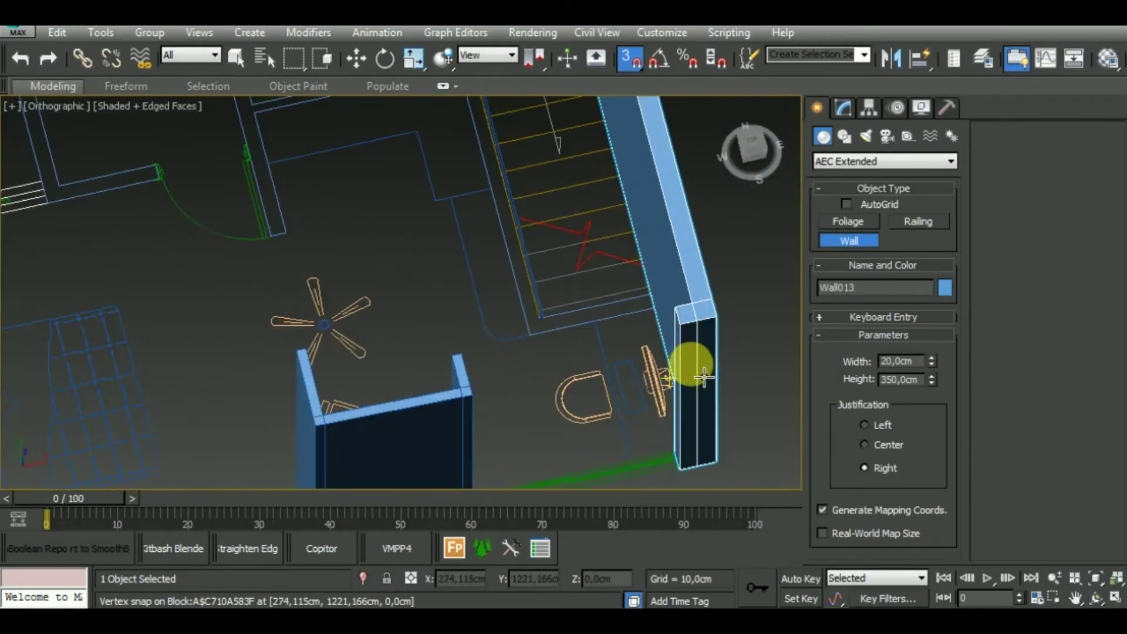
{"action": "scroll", "coordinate": [703, 376], "scroll_direction": "down", "scroll_amount": 2}
{"action": "middle_click_drag", "start_coordinate": [586, 448], "coordinate": [662, 318]}
{"action": "key", "text": "w"}
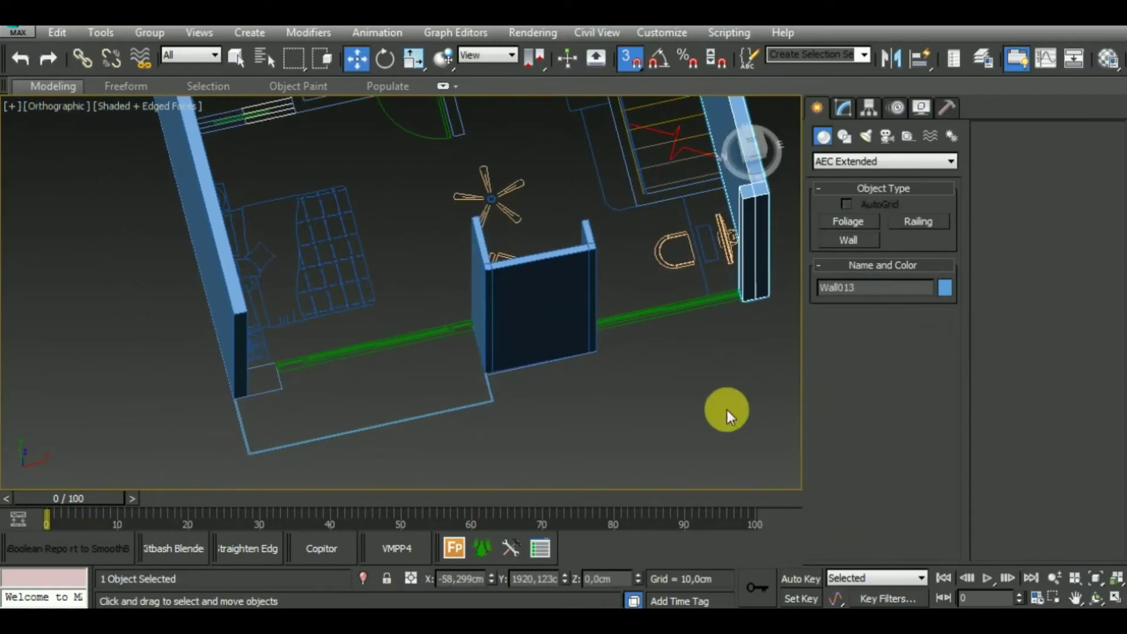
Step: Restart the Wall tool and edit its width and height values near the lower-left corner
{"action": "left_click", "coordinate": [860, 241]}
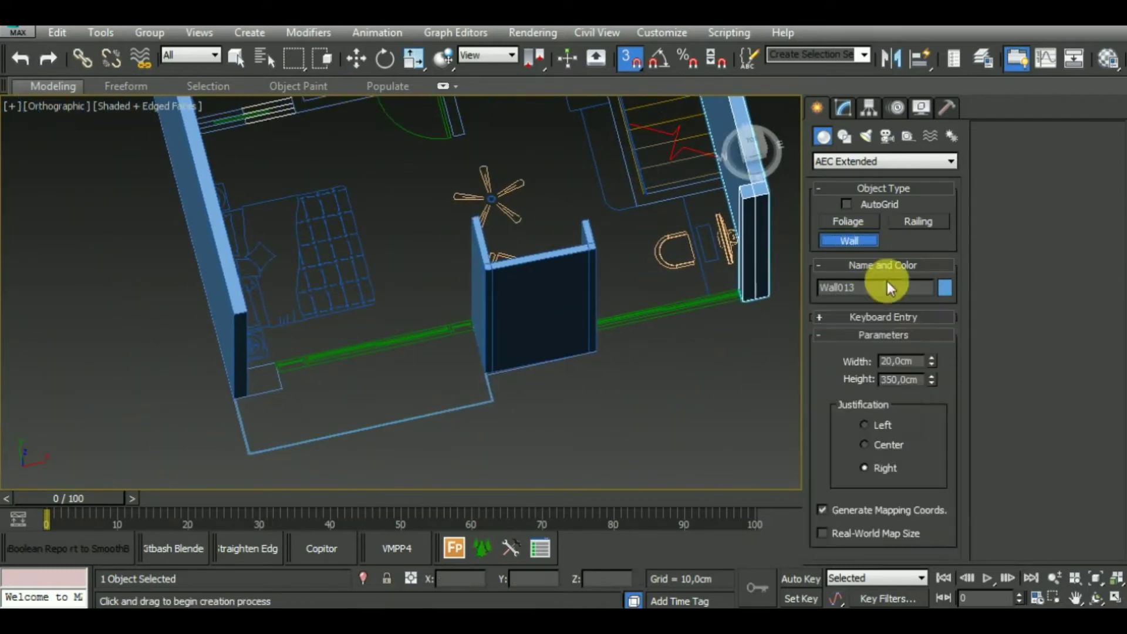
{"action": "double_click", "coordinate": [927, 364]}
{"action": "type", "text": "40"}
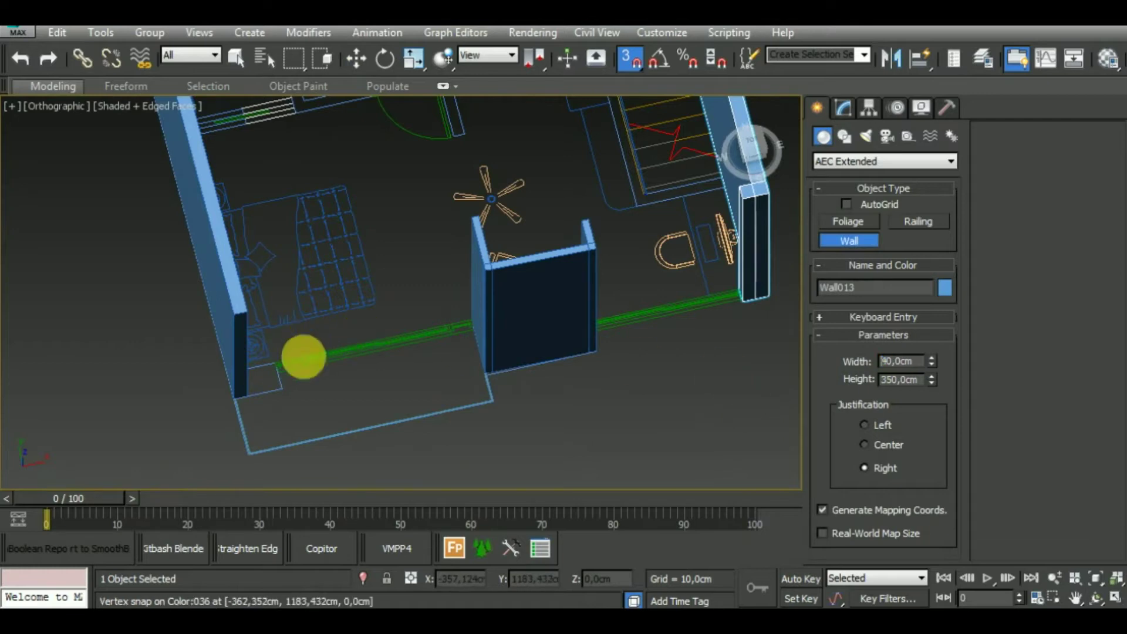
{"action": "middle_click_drag", "start_coordinate": [301, 352], "coordinate": [304, 425]}
{"action": "left_click", "coordinate": [252, 459]}
{"action": "right_click", "coordinate": [301, 467]}
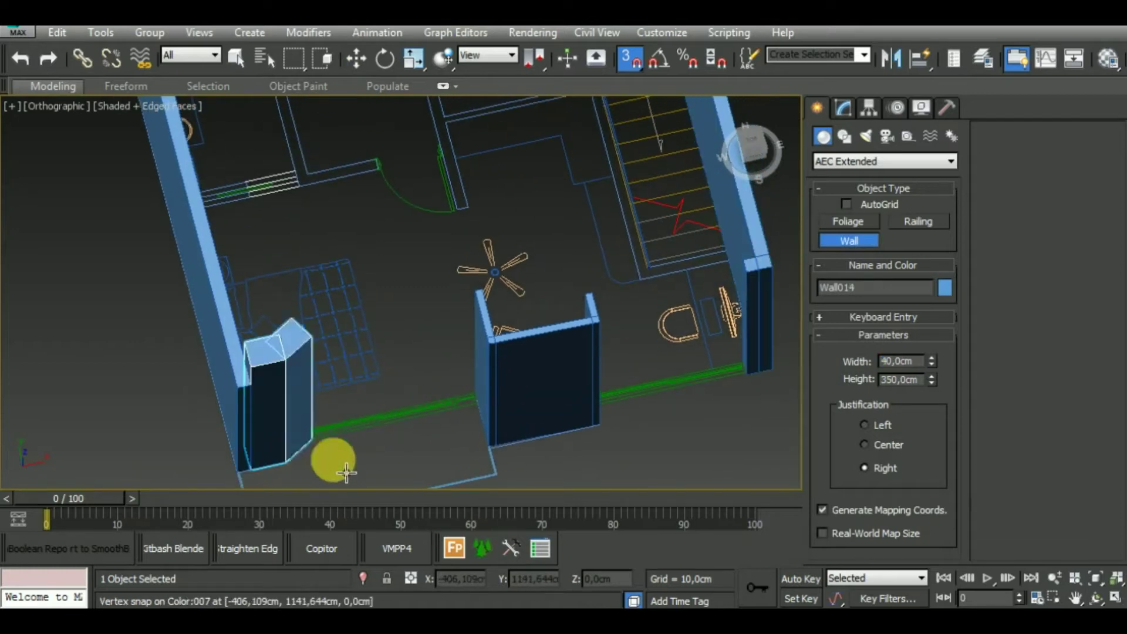
{"action": "scroll", "coordinate": [453, 443], "scroll_direction": "down", "scroll_amount": 2}
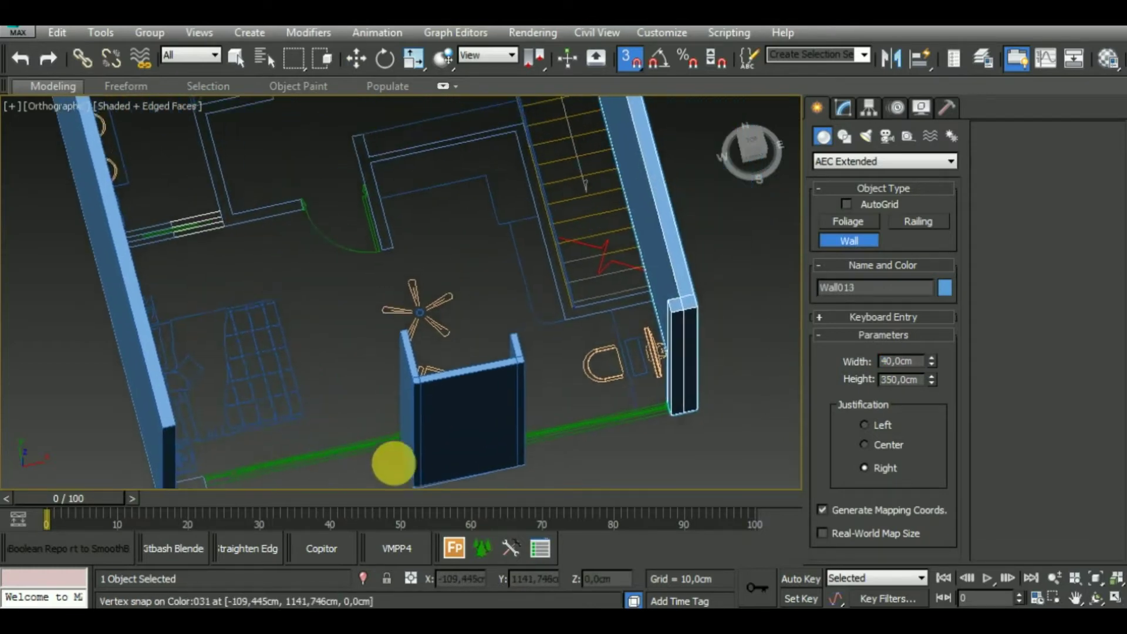
{"action": "scroll", "coordinate": [390, 460], "scroll_direction": "down", "scroll_amount": 5}
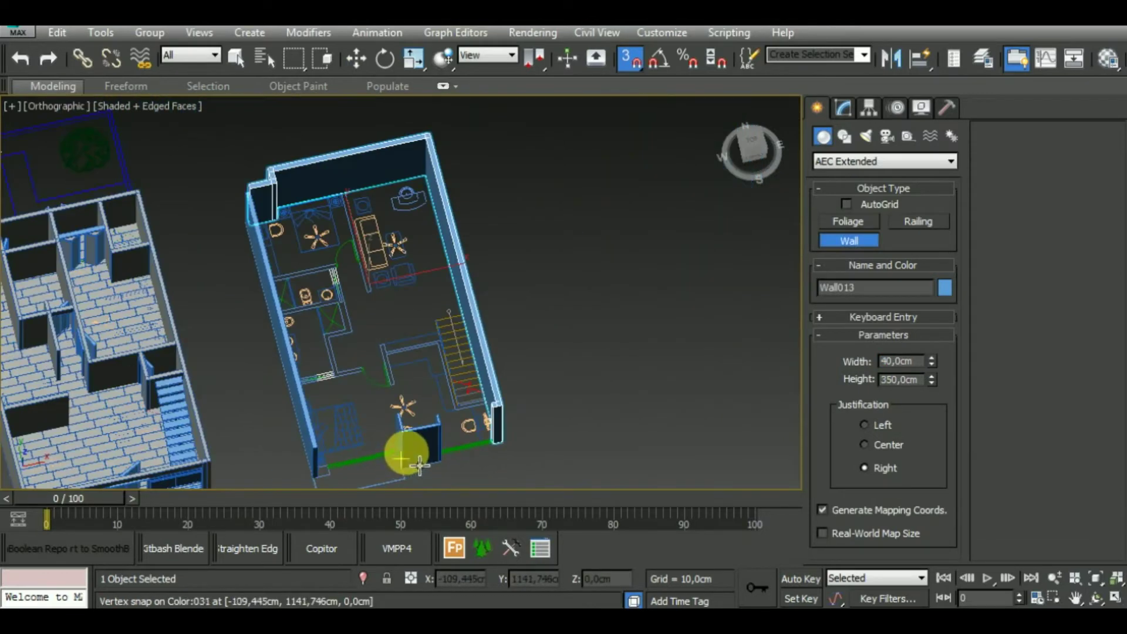
{"action": "double_click", "coordinate": [930, 385]}
{"action": "type", "text": "289"}
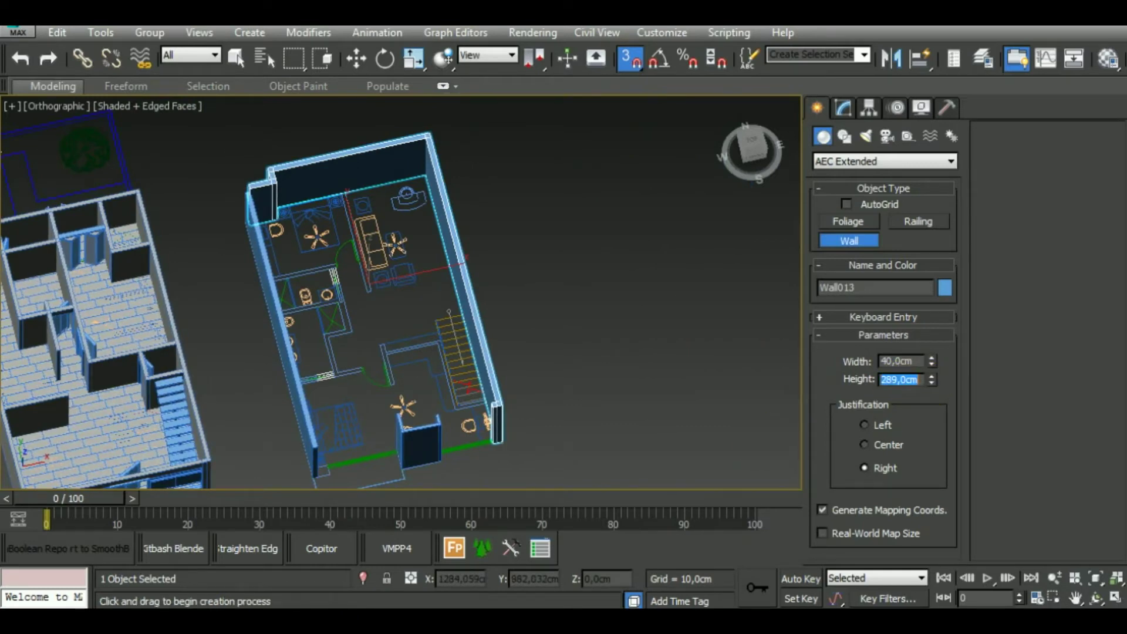
Step: Draw the short 40 cm-thick, 289 cm-high wall stub at the plan's lower-left corner
{"action": "middle_click_drag", "start_coordinate": [577, 434], "coordinate": [634, 437]}
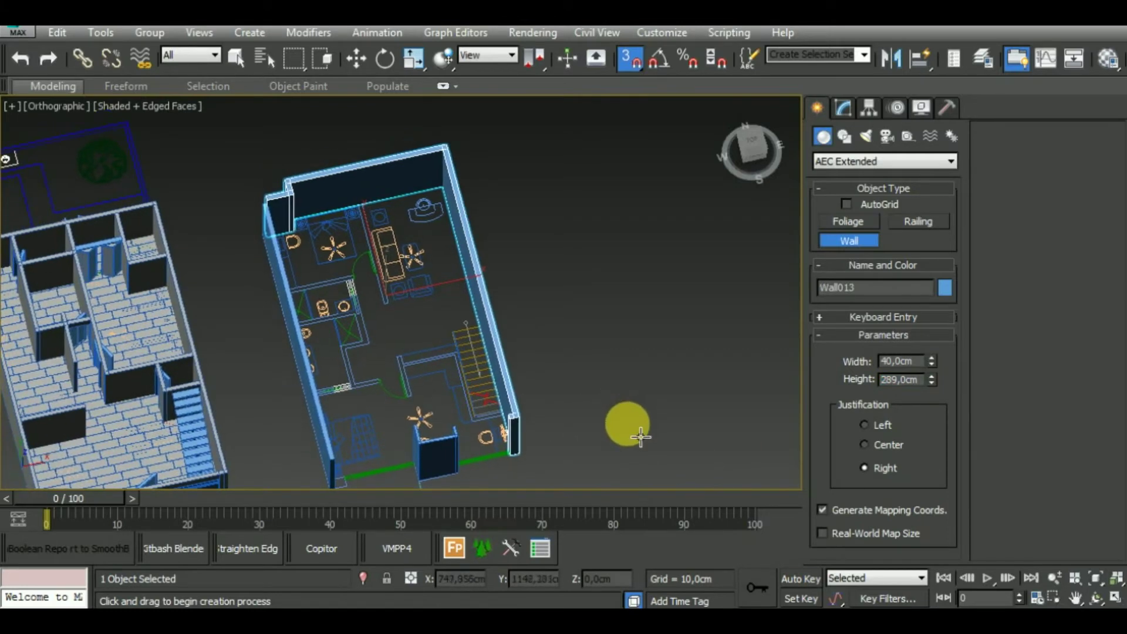
{"action": "left_click", "coordinate": [634, 438]}
{"action": "scroll", "coordinate": [411, 447], "scroll_direction": "up", "scroll_amount": 2}
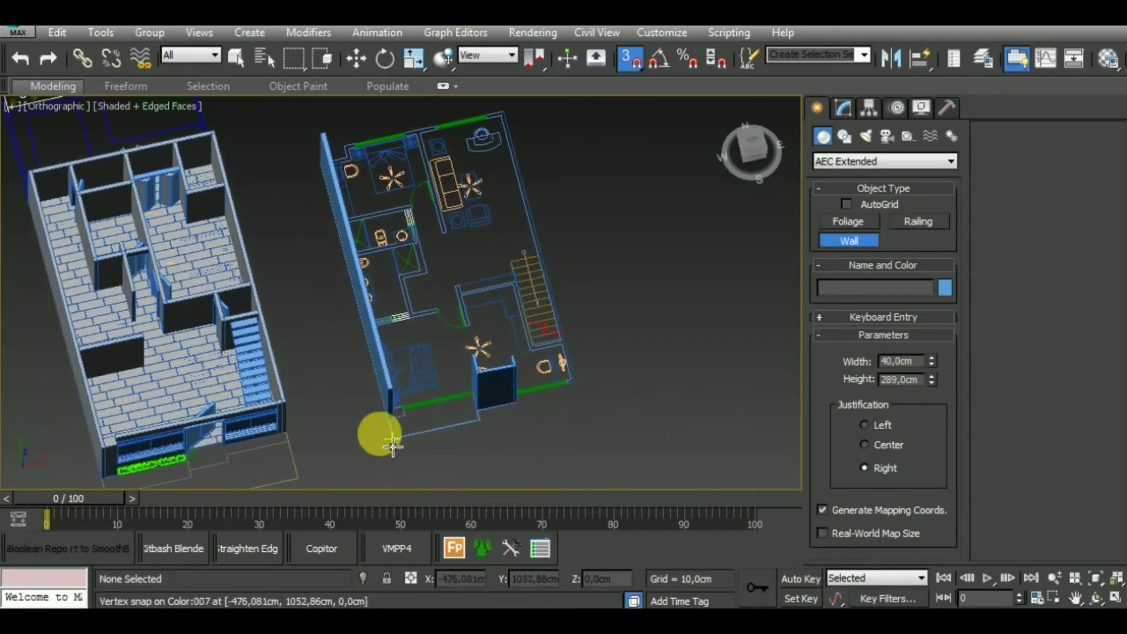
{"action": "scroll", "coordinate": [423, 413], "scroll_direction": "up", "scroll_amount": 5}
{"action": "left_click", "coordinate": [423, 414]}
{"action": "left_click", "coordinate": [453, 382]}
{"action": "right_click", "coordinate": [440, 392]}
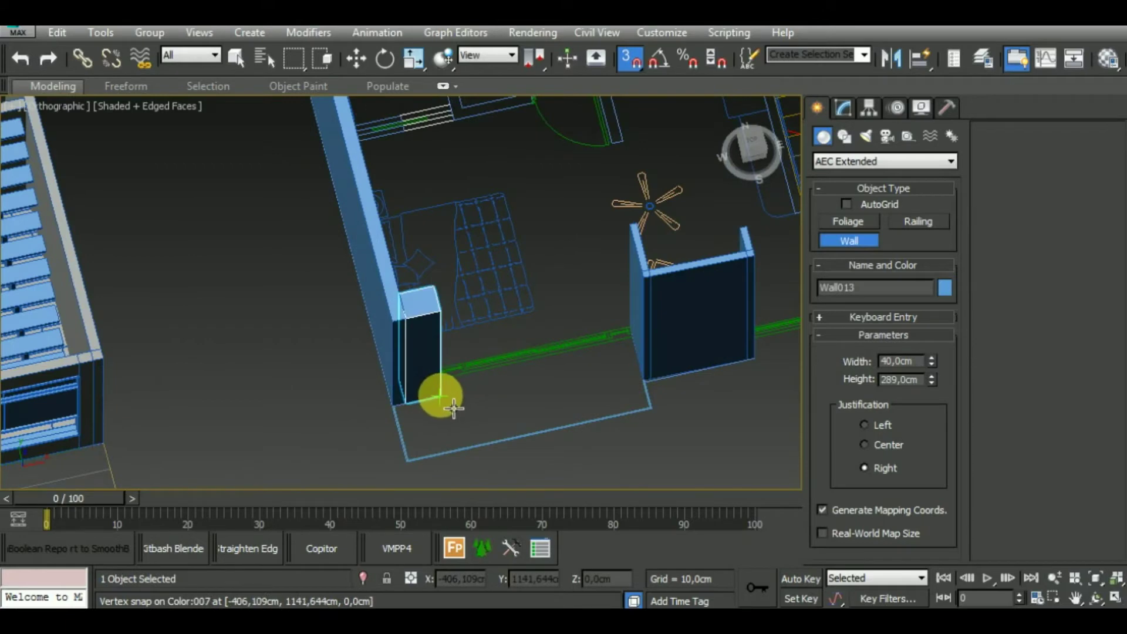
{"action": "left_click", "coordinate": [930, 369]}
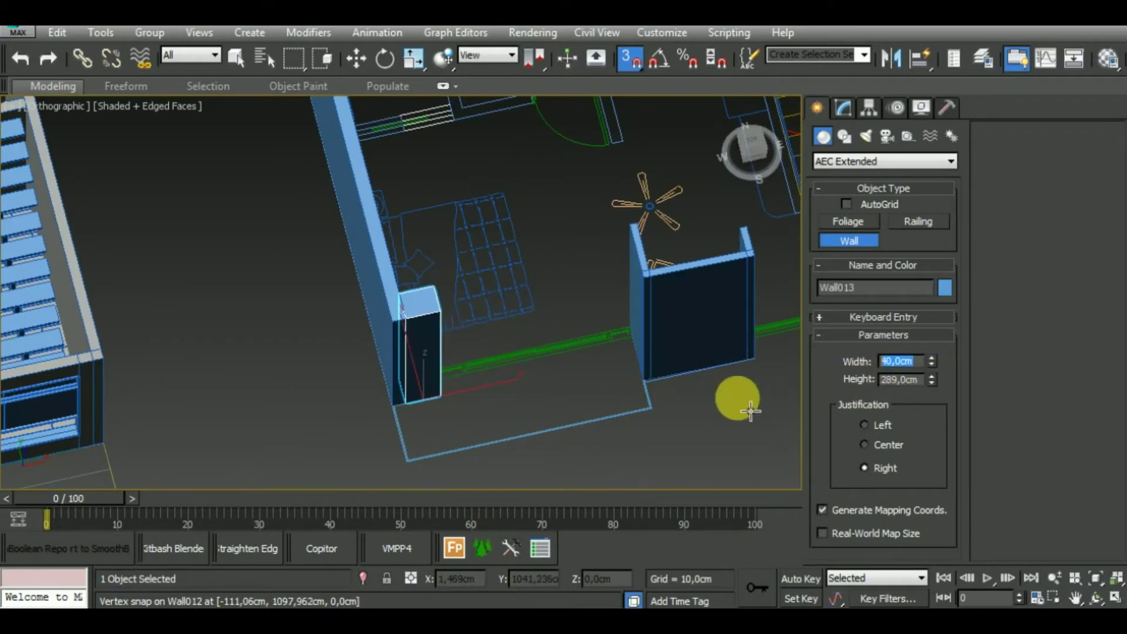
{"action": "type", "text": "20"}
{"action": "left_click", "coordinate": [621, 420]}
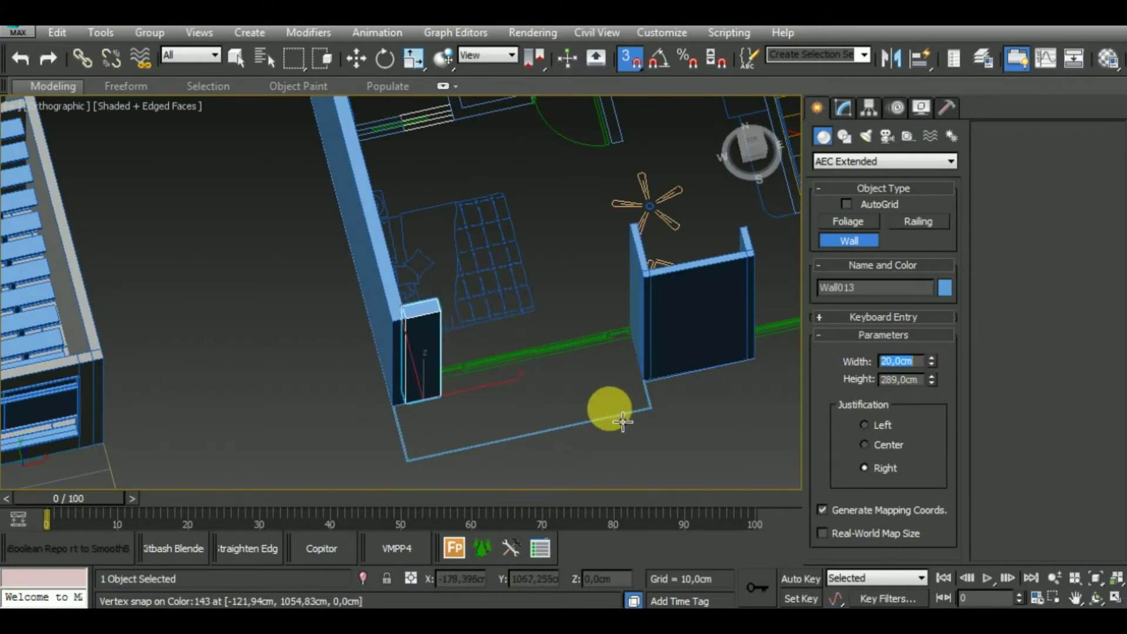
{"action": "scroll", "coordinate": [623, 421], "scroll_direction": "down", "scroll_amount": 1}
{"action": "scroll", "coordinate": [600, 428], "scroll_direction": "down", "scroll_amount": 2}
{"action": "left_click", "coordinate": [900, 383]}
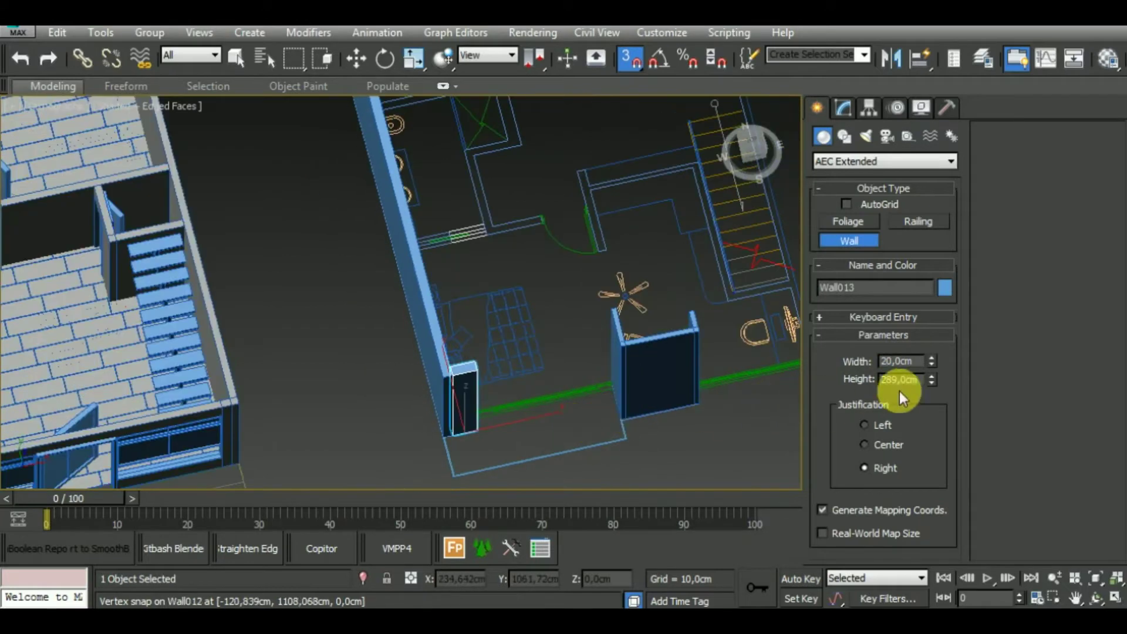
{"action": "left_click", "coordinate": [800, 391]}
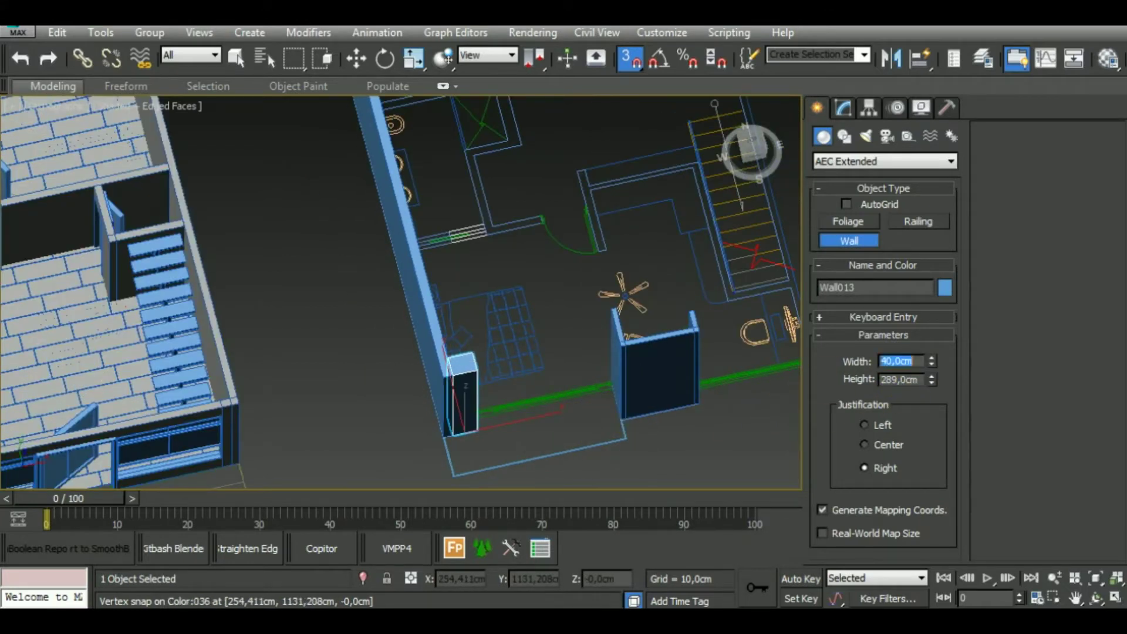
{"action": "right_click", "coordinate": [611, 448]}
{"action": "middle_click_drag", "start_coordinate": [584, 415], "coordinate": [575, 506]}
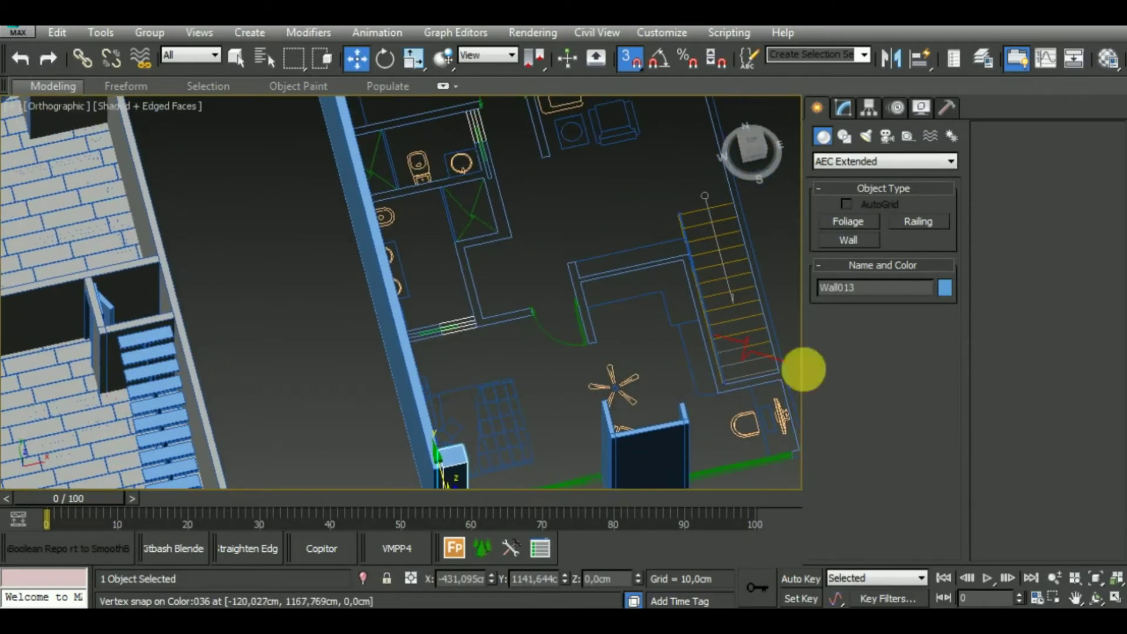
Step: Set the wall width to 20 cm and start a wall at the bathroom corner
{"action": "left_click", "coordinate": [869, 240]}
{"action": "left_click", "coordinate": [927, 364]}
{"action": "type", "text": "20"}
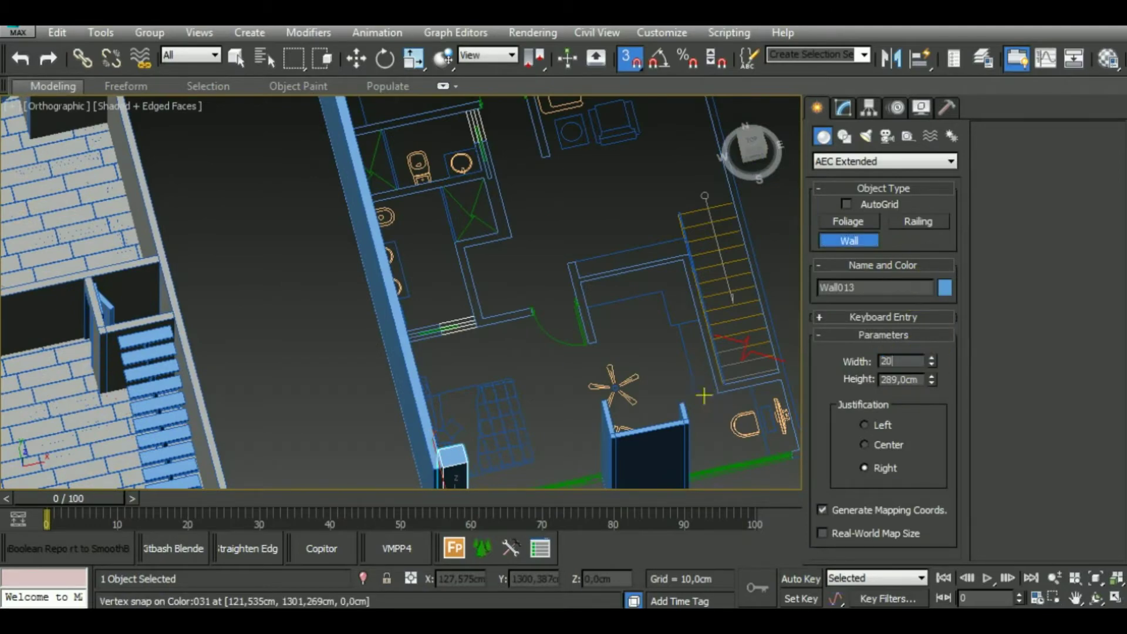
{"action": "mouse_move", "coordinate": [704, 395]}
{"action": "middle_mouse_down", "text": "alt"}
{"action": "mouse_move", "coordinate": [478, 339]}
{"action": "mouse_move", "coordinate": [470, 402]}
{"action": "mouse_move", "coordinate": [403, 397]}
{"action": "mouse_move", "coordinate": [456, 264]}
{"action": "mouse_move", "coordinate": [546, 201]}
{"action": "middle_mouse_up", "text": "alt"}
{"action": "scroll", "coordinate": [530, 231], "scroll_direction": "up", "scroll_amount": 5}
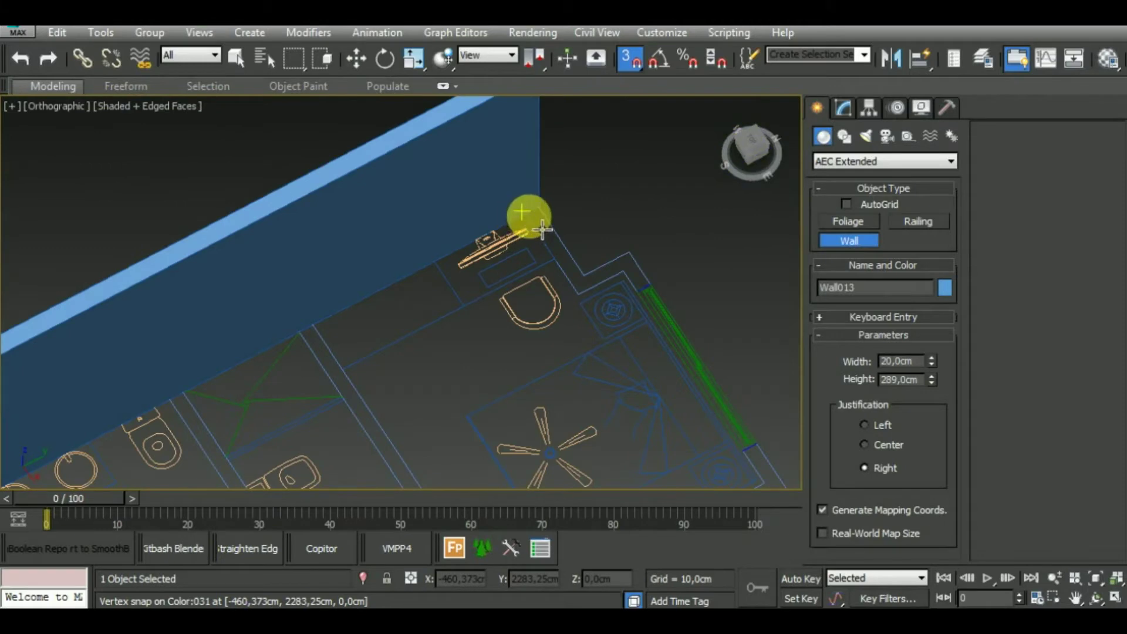
{"action": "left_click", "coordinate": [537, 225]}
{"action": "left_click", "coordinate": [622, 270]}
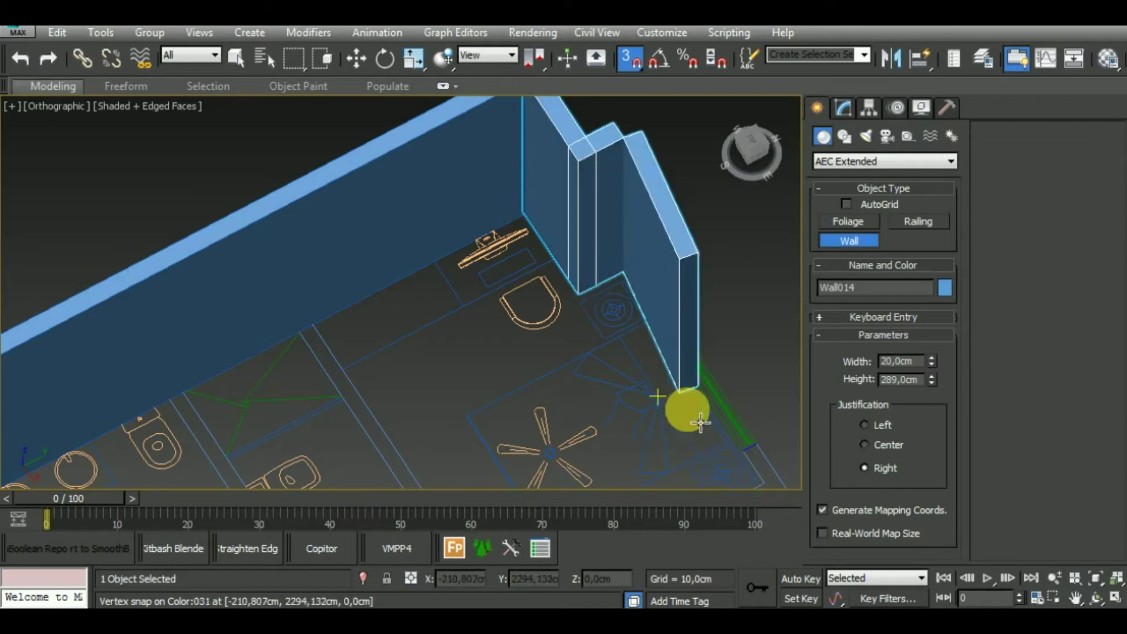
Step: Continue the 20 cm wall around the bathroom corner to the next corner point
{"action": "middle_click_drag", "start_coordinate": [680, 403], "coordinate": [536, 139]}
{"action": "scroll", "coordinate": [537, 139], "scroll_direction": "down", "scroll_amount": 2}
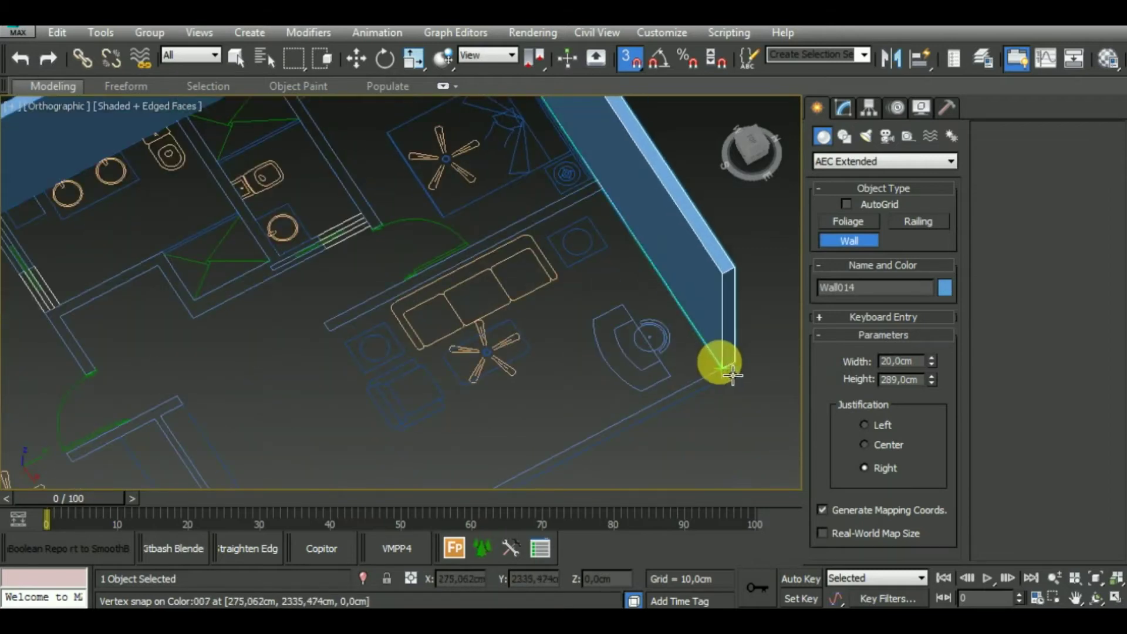
{"action": "scroll", "coordinate": [733, 375], "scroll_direction": "down", "scroll_amount": 3}
{"action": "scroll", "coordinate": [659, 387], "scroll_direction": "down", "scroll_amount": 2}
{"action": "scroll", "coordinate": [603, 385], "scroll_direction": "up", "scroll_amount": 4}
{"action": "scroll", "coordinate": [689, 353], "scroll_direction": "up", "scroll_amount": 4}
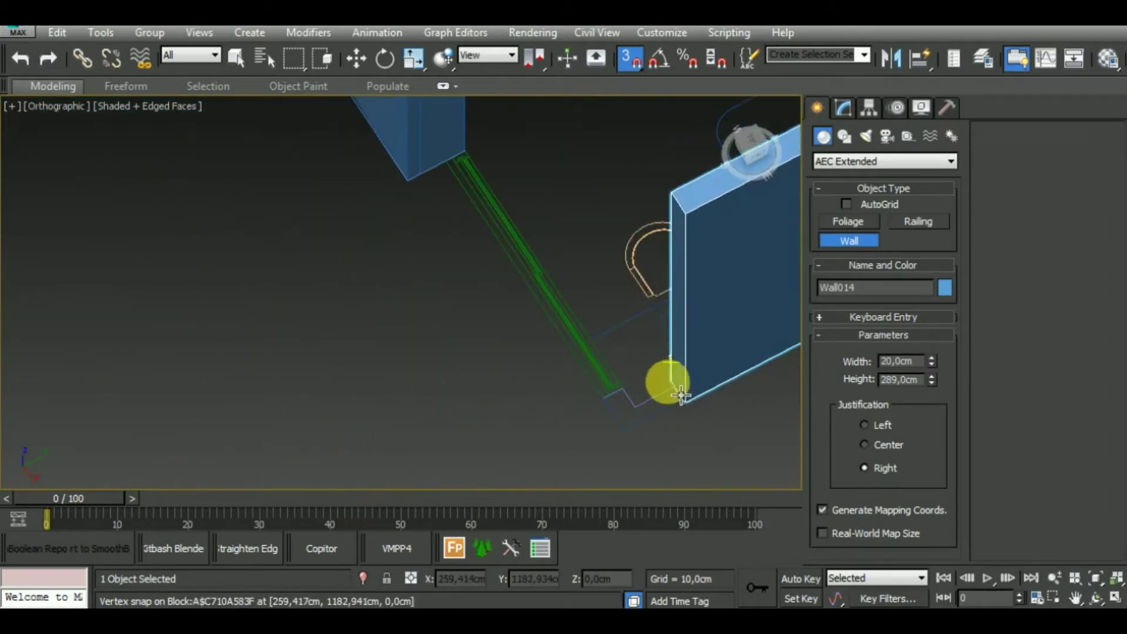
{"action": "left_click", "coordinate": [648, 409]}
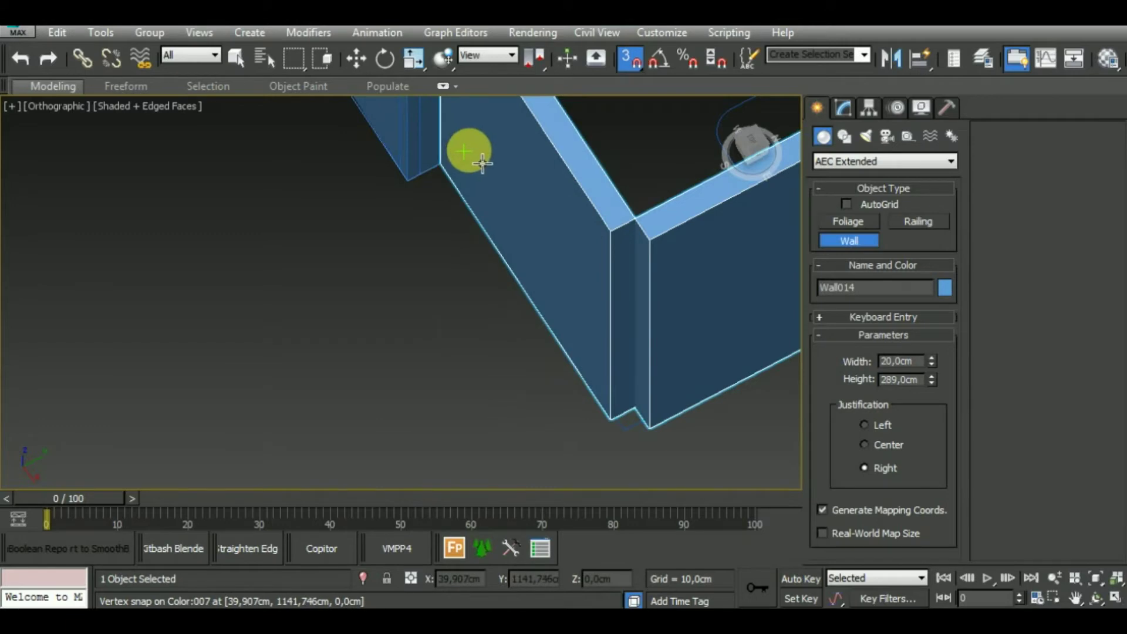
{"action": "left_click", "coordinate": [482, 163]}
Step: Draw Wall015 across the lower gap from the short stub to the middle wall
{"action": "scroll", "coordinate": [506, 372], "scroll_direction": "down", "scroll_amount": 3}
{"action": "mouse_move", "coordinate": [534, 413]}
{"action": "middle_mouse_down"}
{"action": "mouse_move", "coordinate": [573, 433]}
{"action": "mouse_move", "coordinate": [558, 421]}
{"action": "mouse_move", "coordinate": [687, 433]}
{"action": "mouse_move", "coordinate": [571, 403]}
{"action": "middle_mouse_up"}
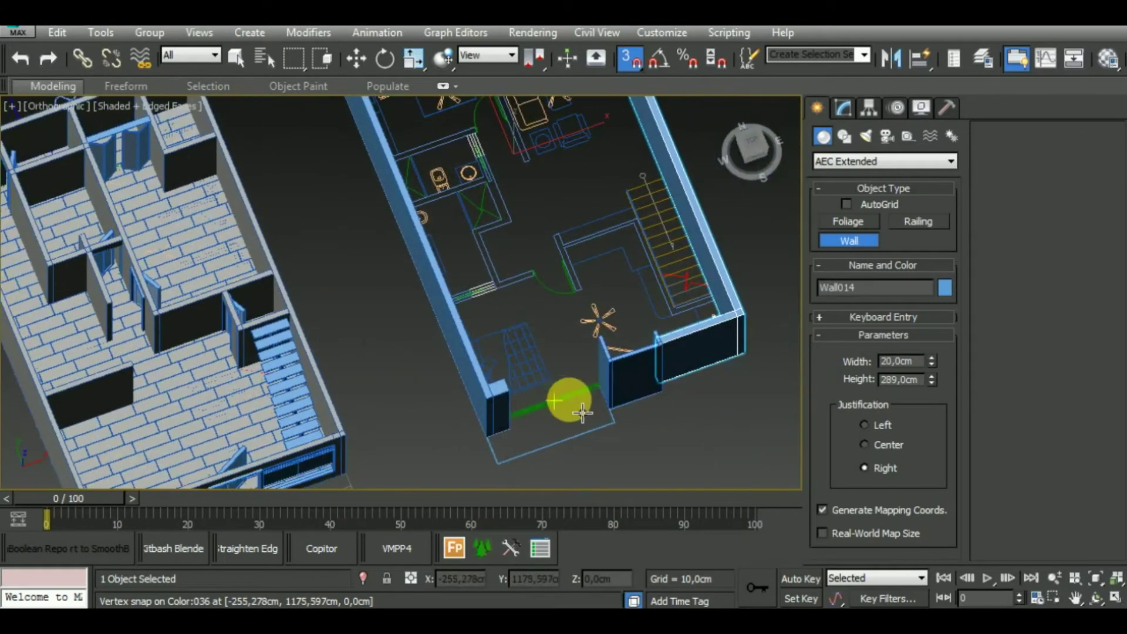
{"action": "scroll", "coordinate": [571, 403], "scroll_direction": "up", "scroll_amount": 3}
{"action": "scroll", "coordinate": [587, 388], "scroll_direction": "up", "scroll_amount": 2}
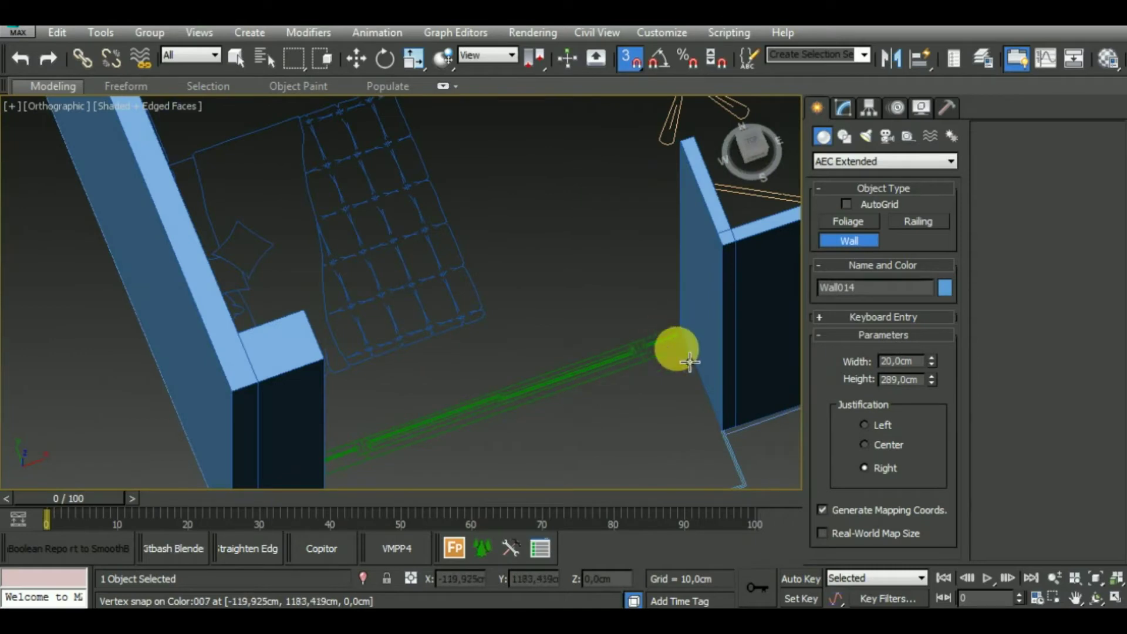
{"action": "middle_click_drag", "start_coordinate": [598, 393], "coordinate": [632, 410]}
{"action": "mouse_move", "coordinate": [687, 375]}
{"action": "middle_mouse_down", "text": "alt"}
{"action": "mouse_move", "coordinate": [624, 397]}
{"action": "mouse_move", "coordinate": [597, 382]}
{"action": "mouse_move", "coordinate": [671, 408]}
{"action": "middle_mouse_up", "text": "alt"}
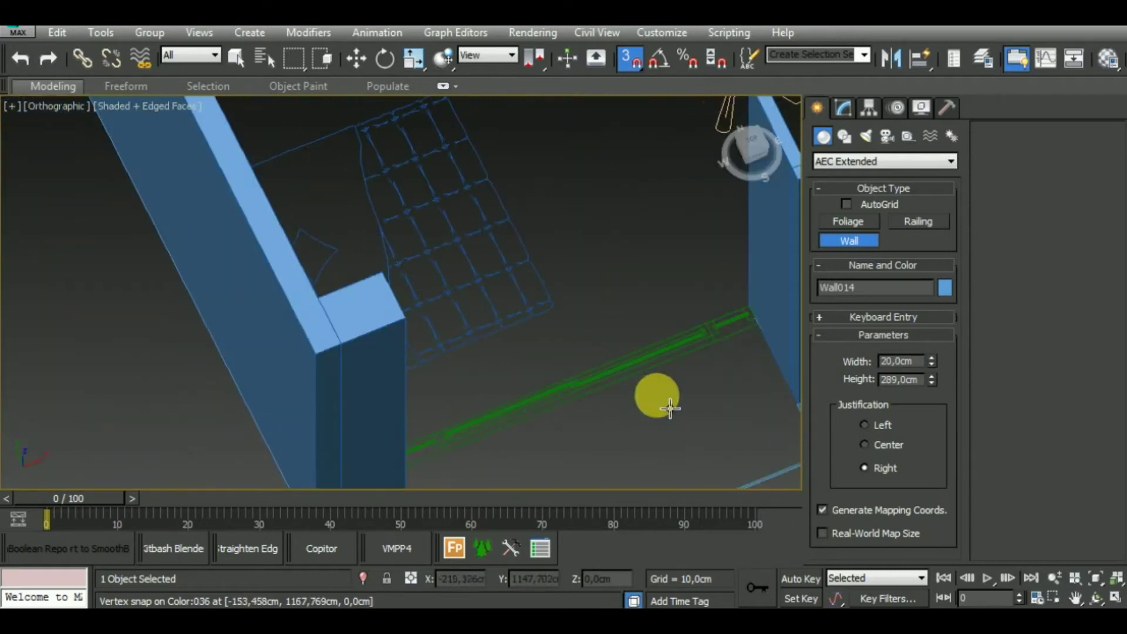
{"action": "left_click", "coordinate": [759, 318]}
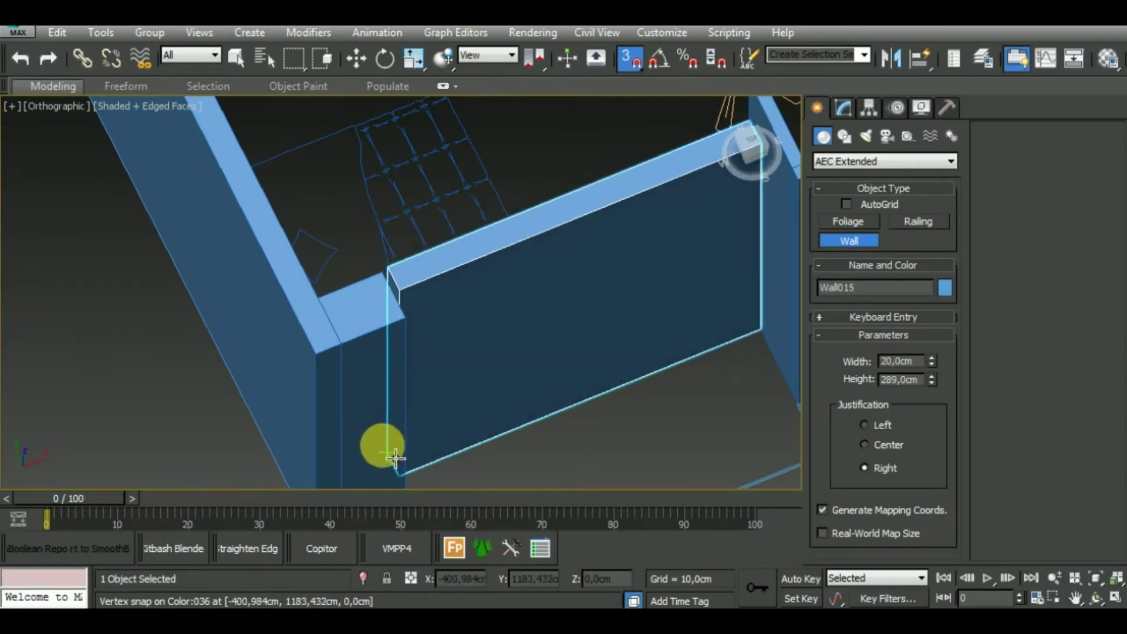
{"action": "left_click", "coordinate": [390, 466]}
{"action": "scroll", "coordinate": [554, 428], "scroll_direction": "down", "scroll_amount": 2}
{"action": "scroll", "coordinate": [549, 418], "scroll_direction": "down", "scroll_amount": 3}
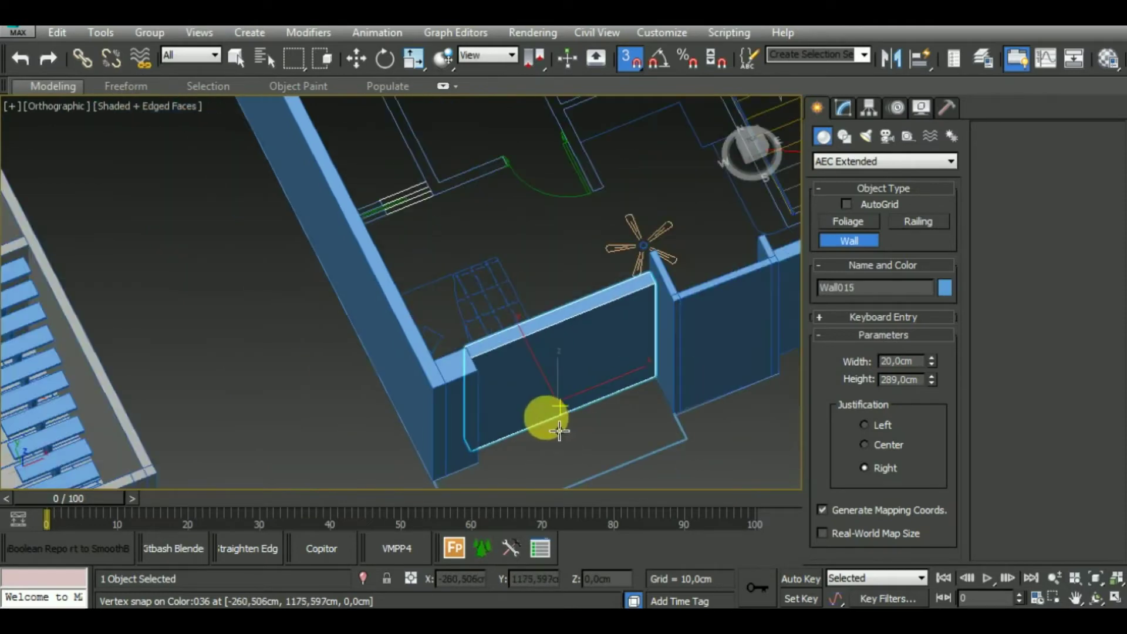
{"action": "scroll", "coordinate": [541, 441], "scroll_direction": "down", "scroll_amount": 1}
{"action": "scroll", "coordinate": [574, 457], "scroll_direction": "down", "scroll_amount": 2}
{"action": "middle_click_drag", "start_coordinate": [574, 456], "coordinate": [629, 470]}
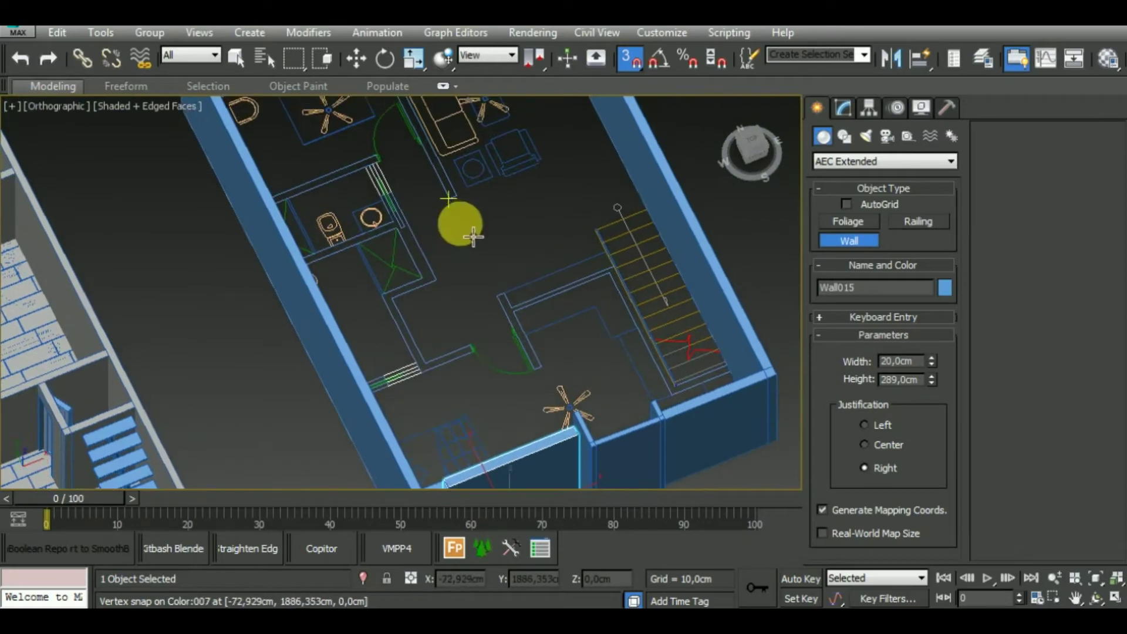
{"action": "mouse_move", "coordinate": [458, 221]}
{"action": "middle_mouse_down"}
{"action": "mouse_move", "coordinate": [528, 365]}
{"action": "mouse_move", "coordinate": [523, 387]}
{"action": "mouse_move", "coordinate": [448, 368]}
{"action": "mouse_move", "coordinate": [599, 357]}
{"action": "mouse_move", "coordinate": [403, 353]}
{"action": "middle_mouse_up"}
Step: Trace a bathroom partition wall from the outer left wall down to its bottom point
{"action": "scroll", "coordinate": [376, 310], "scroll_direction": "up", "scroll_amount": 2}
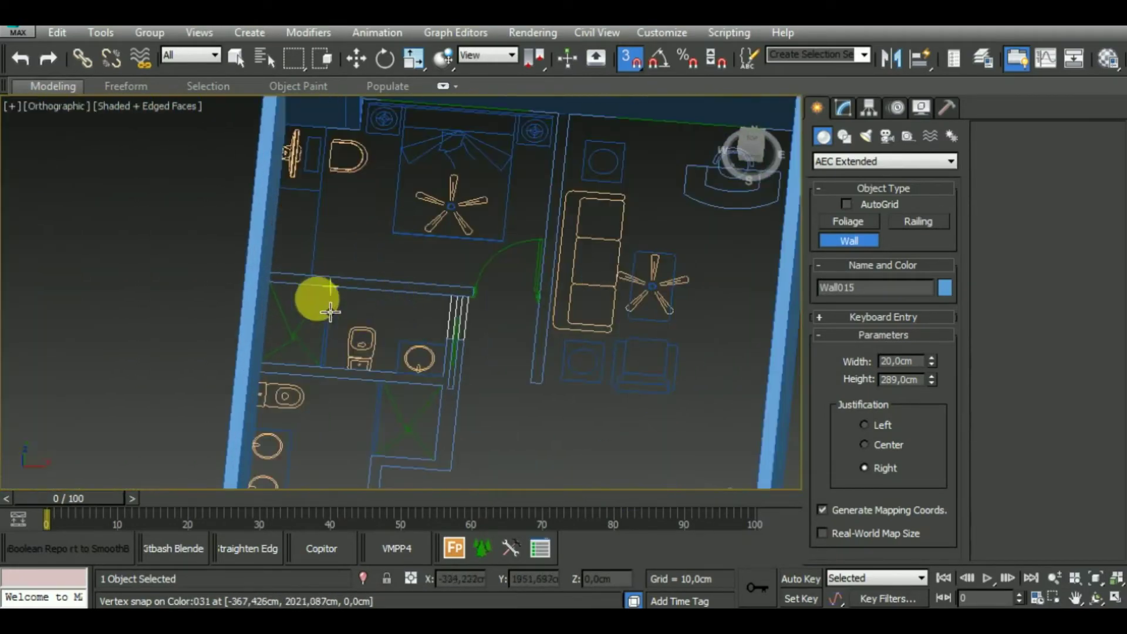
{"action": "left_click", "coordinate": [284, 286]}
{"action": "scroll", "coordinate": [289, 309], "scroll_direction": "up", "scroll_amount": 2}
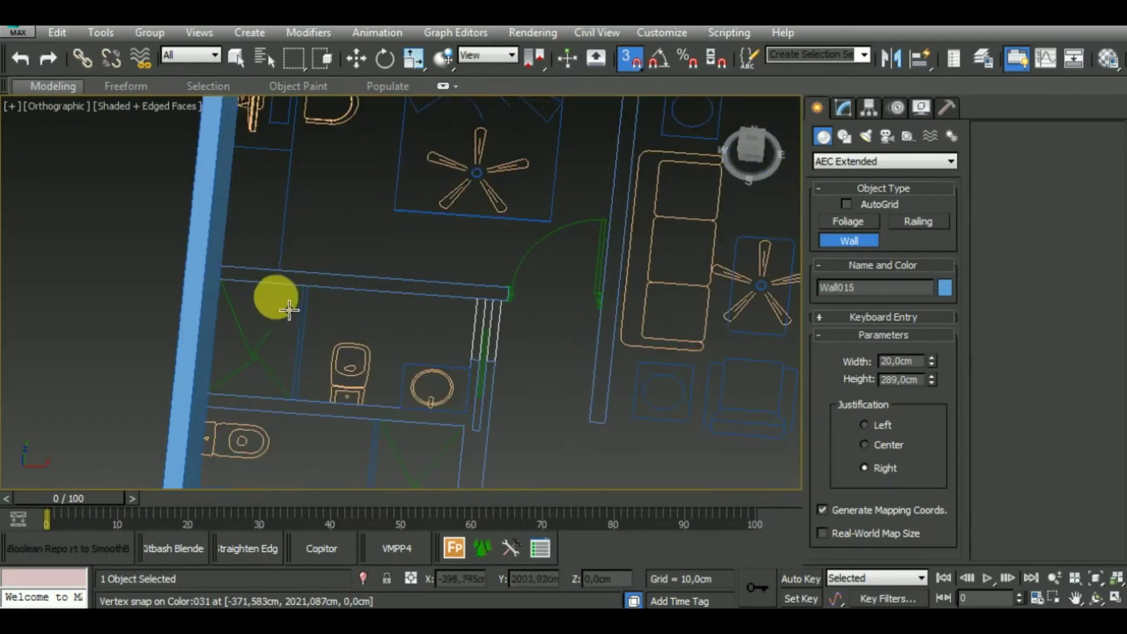
{"action": "left_click", "coordinate": [238, 295]}
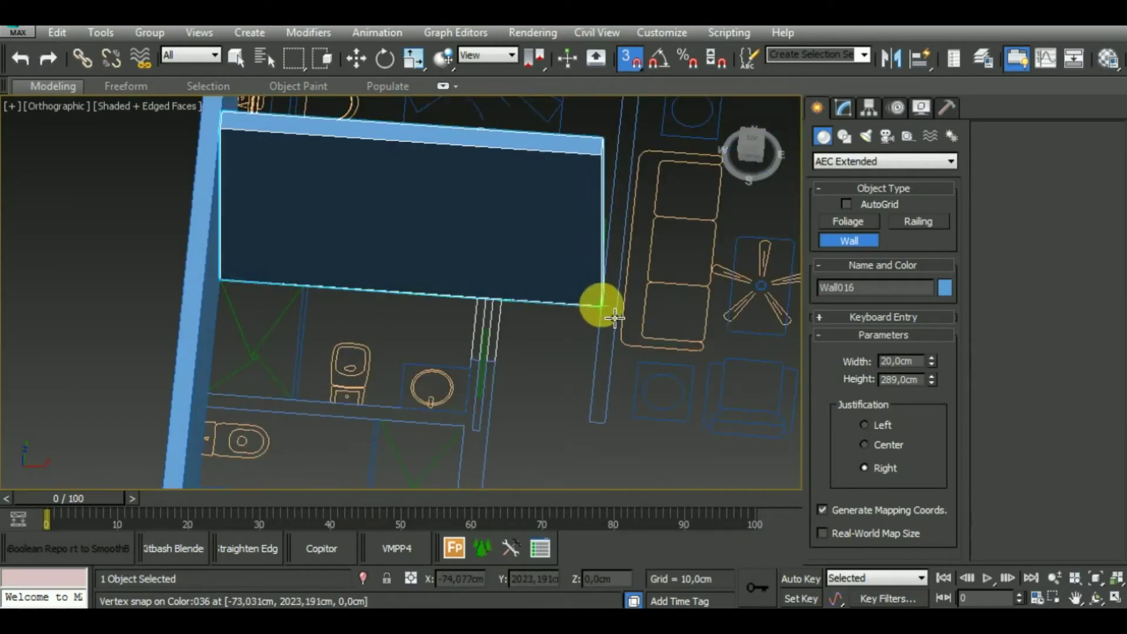
{"action": "left_click", "coordinate": [601, 305]}
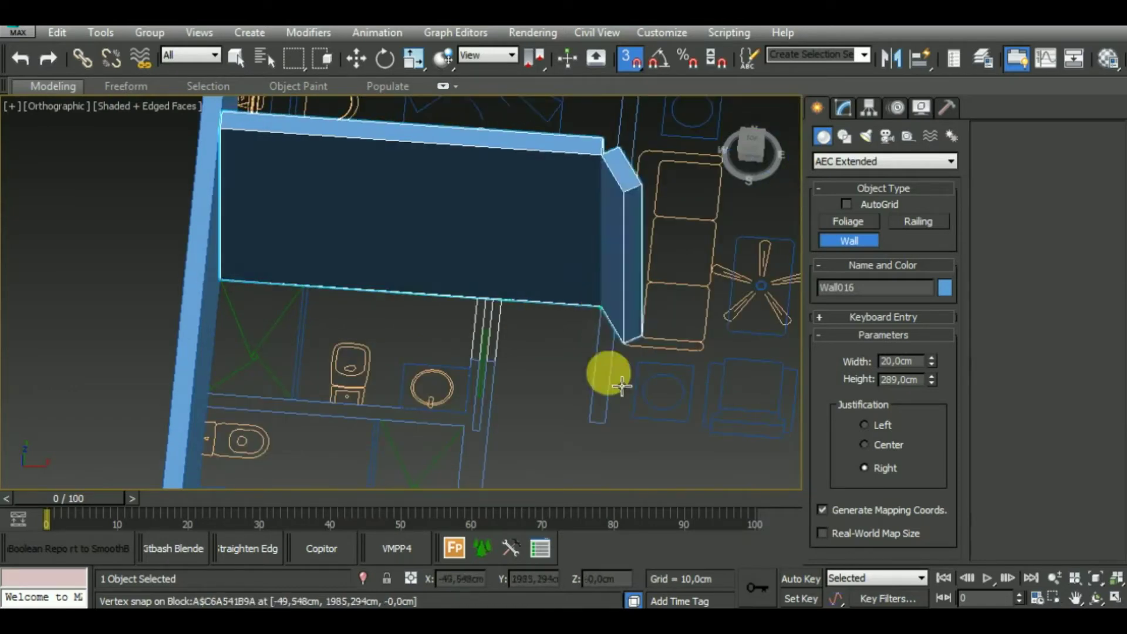
{"action": "left_click", "coordinate": [608, 423]}
{"action": "scroll", "coordinate": [673, 300], "scroll_direction": "down", "scroll_amount": 2}
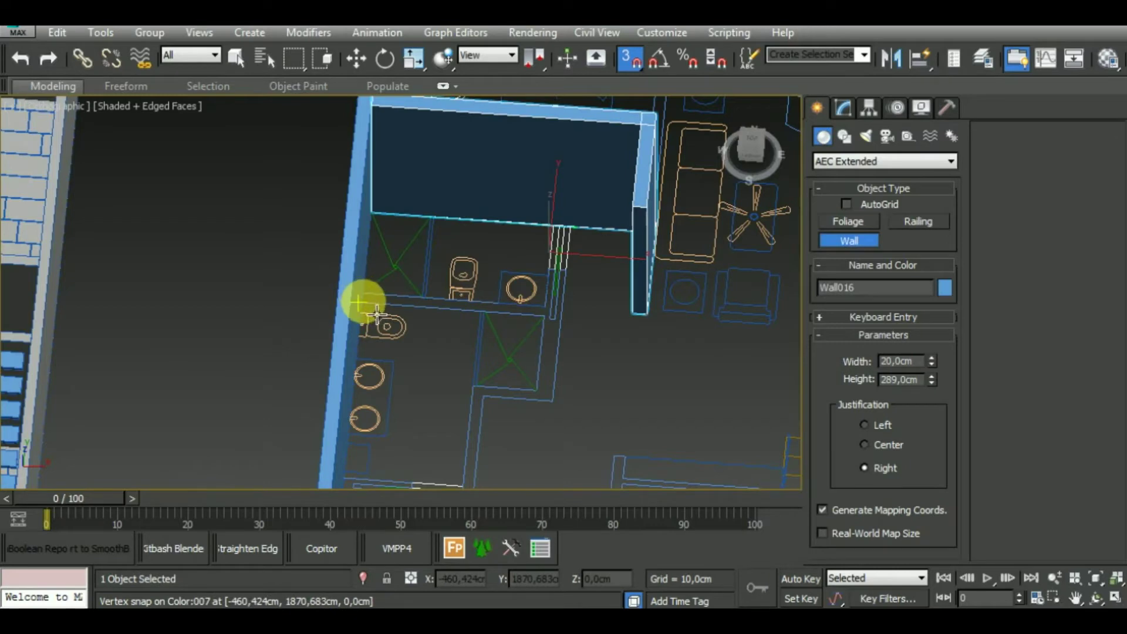
Step: Draw the horizontal and vertical walls around the bathroom corner
{"action": "left_click", "coordinate": [376, 314]}
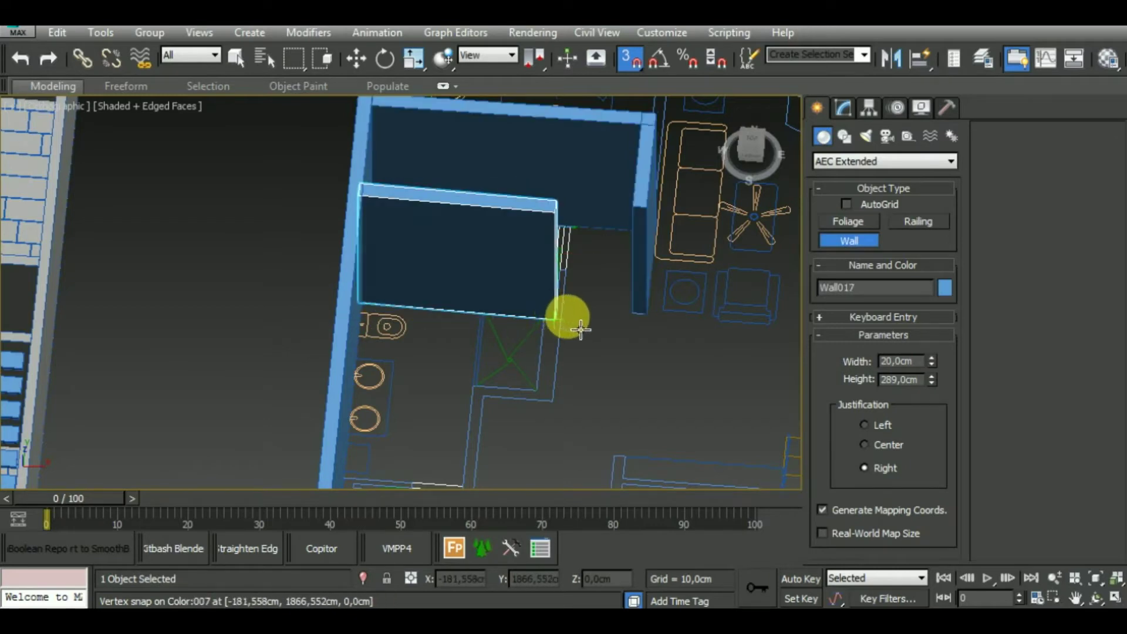
{"action": "scroll", "coordinate": [578, 327], "scroll_direction": "up", "scroll_amount": 4}
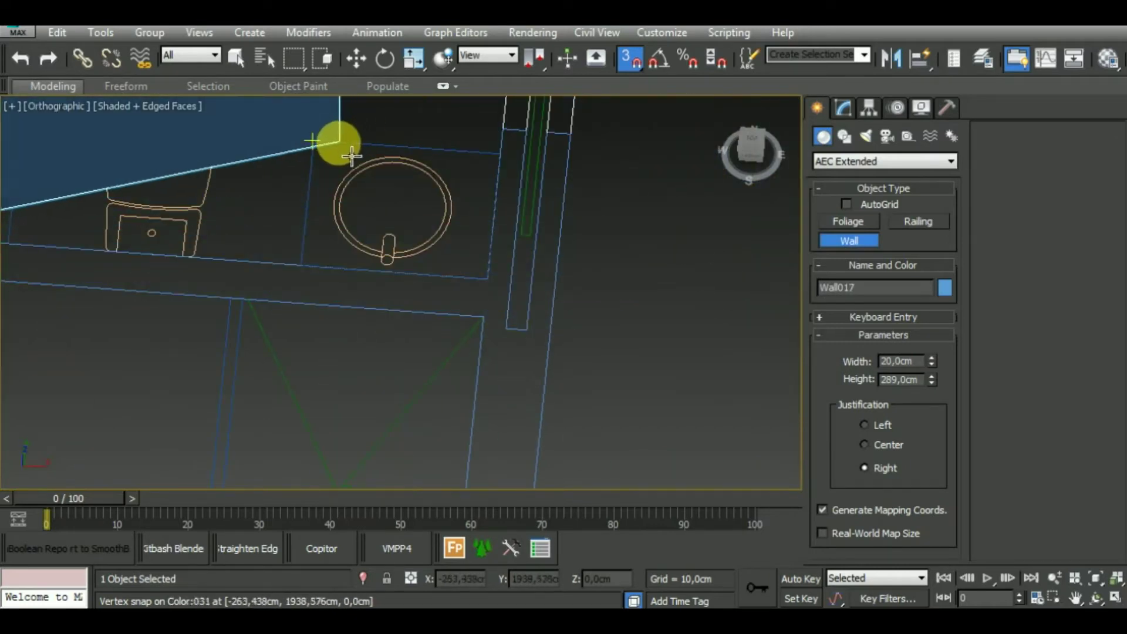
{"action": "scroll", "coordinate": [469, 294], "scroll_direction": "up", "scroll_amount": 1}
{"action": "scroll", "coordinate": [566, 283], "scroll_direction": "down", "scroll_amount": 4}
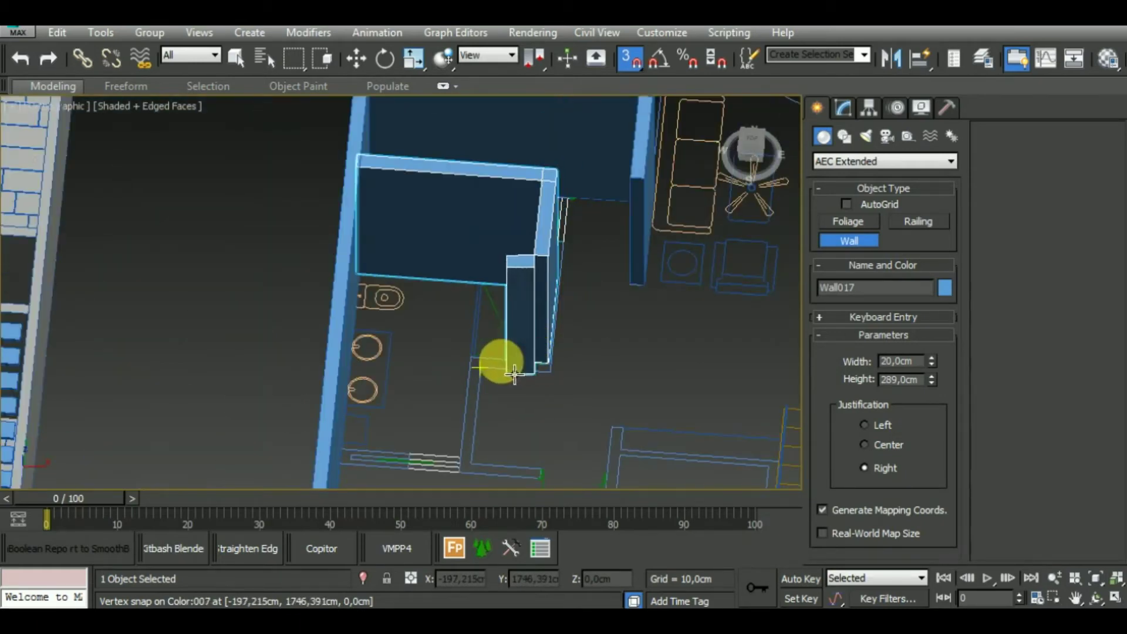
{"action": "left_click", "coordinate": [483, 394]}
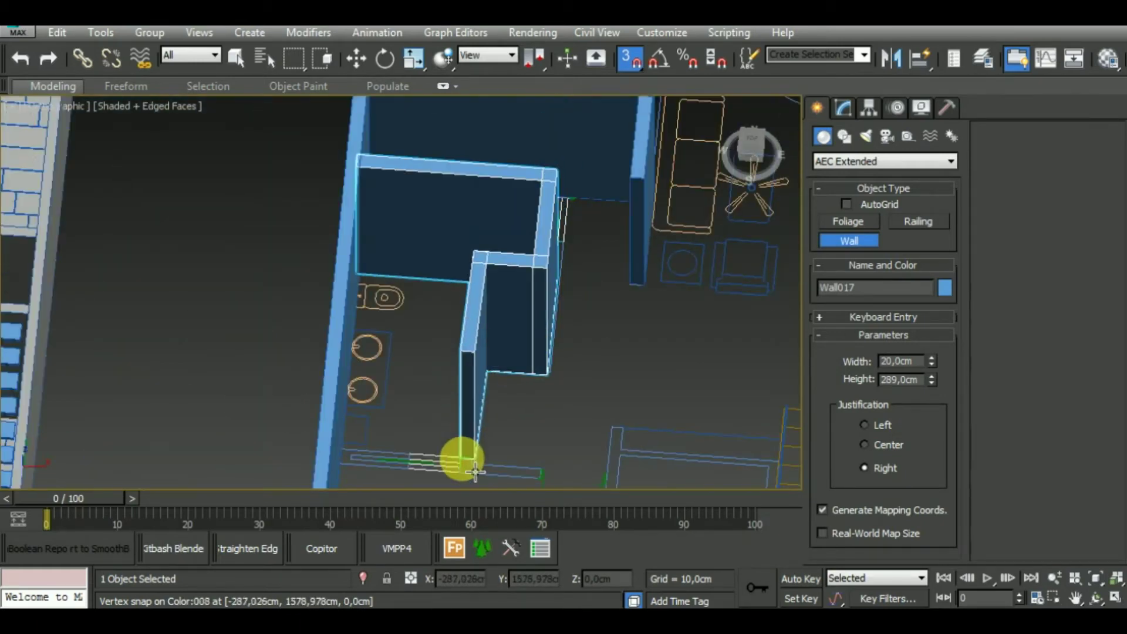
{"action": "scroll", "coordinate": [460, 467], "scroll_direction": "up", "scroll_amount": 3}
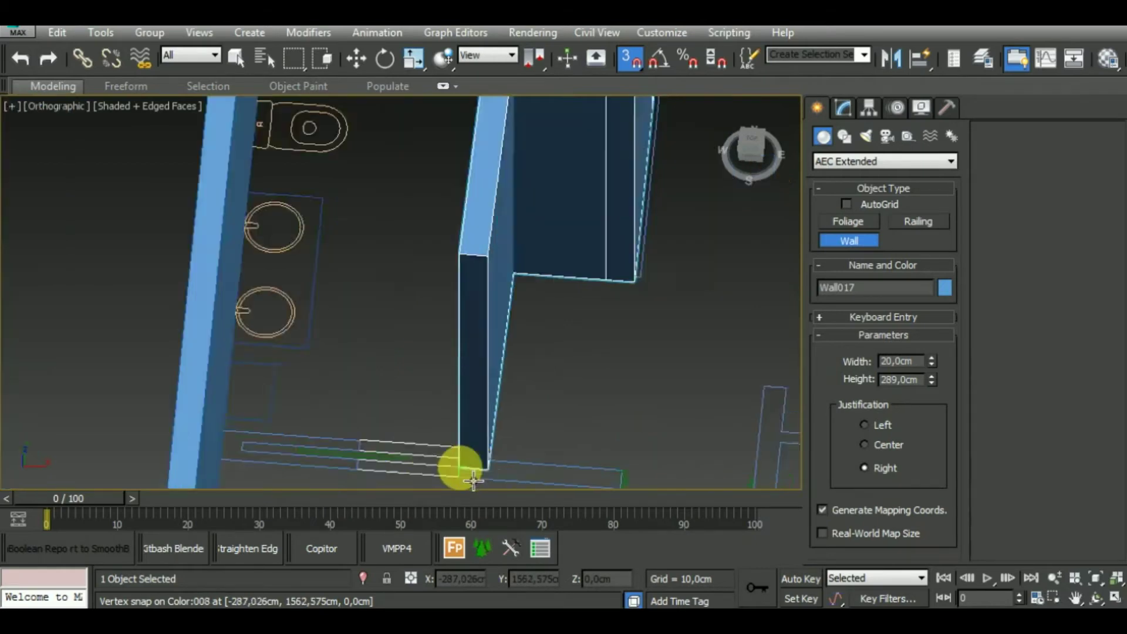
{"action": "middle_click_drag", "start_coordinate": [461, 466], "coordinate": [481, 328]}
{"action": "left_click", "coordinate": [456, 327]}
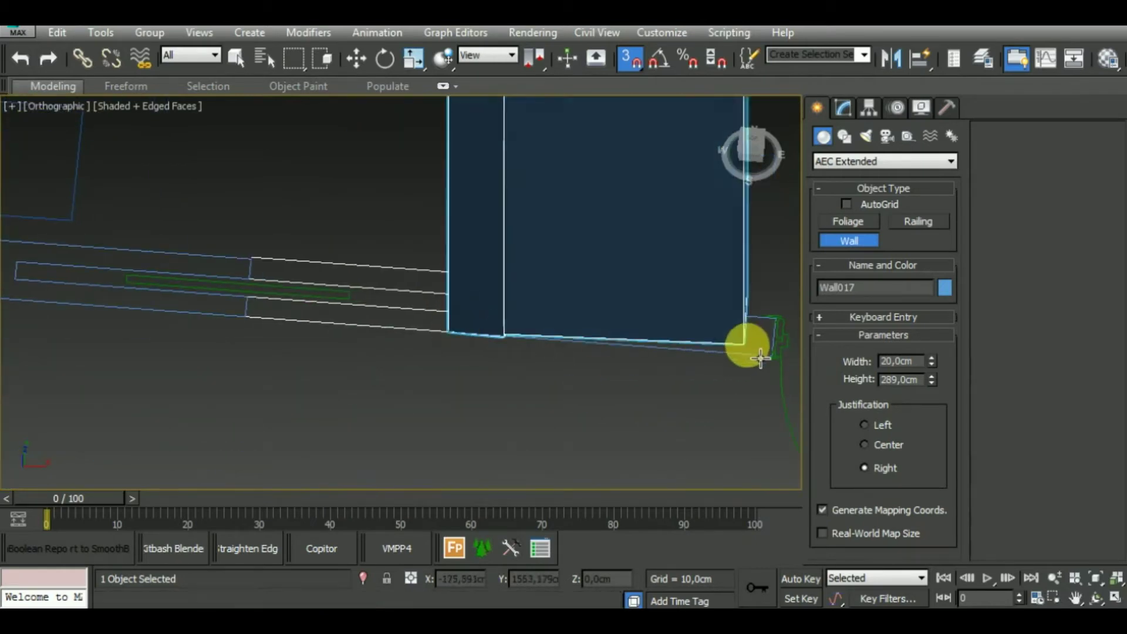
{"action": "middle_click_drag", "start_coordinate": [779, 364], "coordinate": [378, 372]}
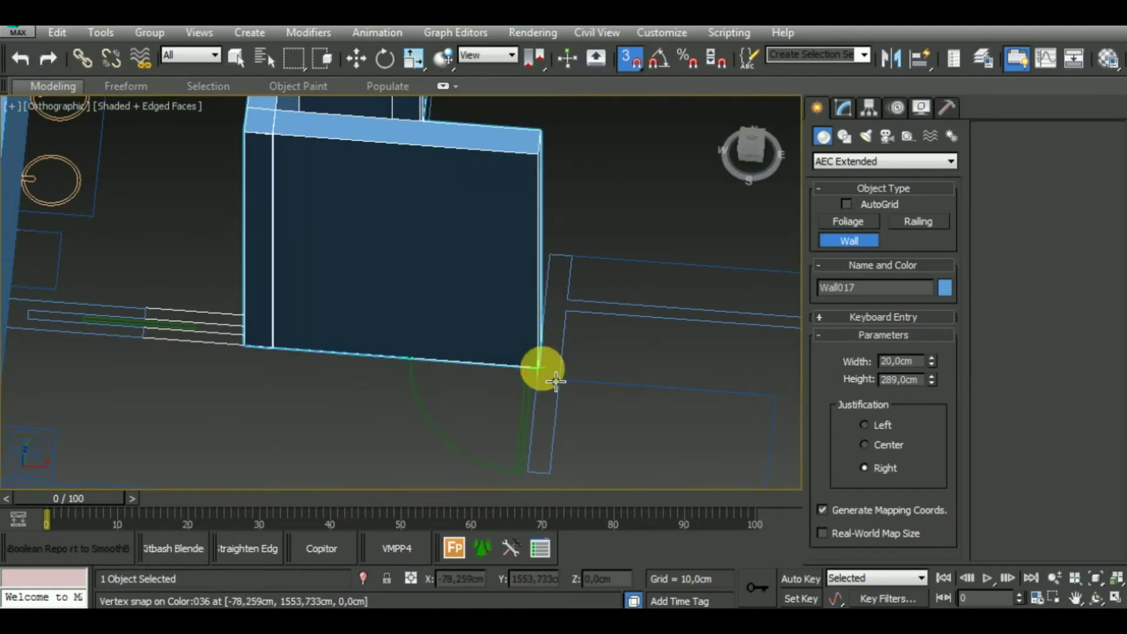
Step: Add a wall running from the top wall into the living room
{"action": "scroll", "coordinate": [617, 360], "scroll_direction": "down", "scroll_amount": 3}
{"action": "scroll", "coordinate": [599, 327], "scroll_direction": "down", "scroll_amount": 3}
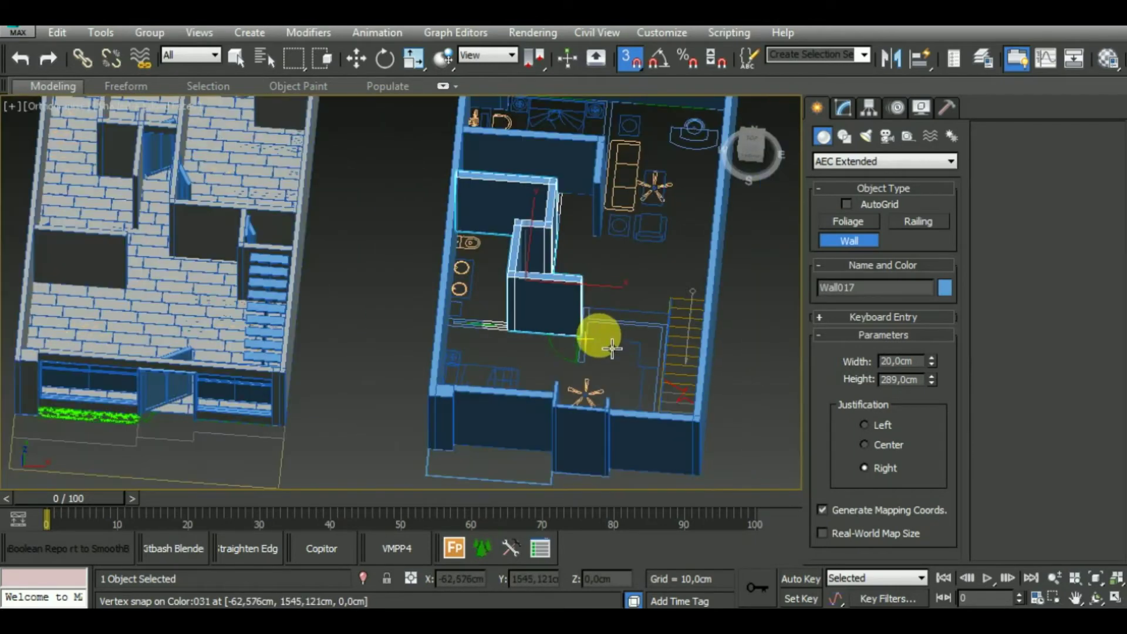
{"action": "scroll", "coordinate": [487, 428], "scroll_direction": "up", "scroll_amount": 5}
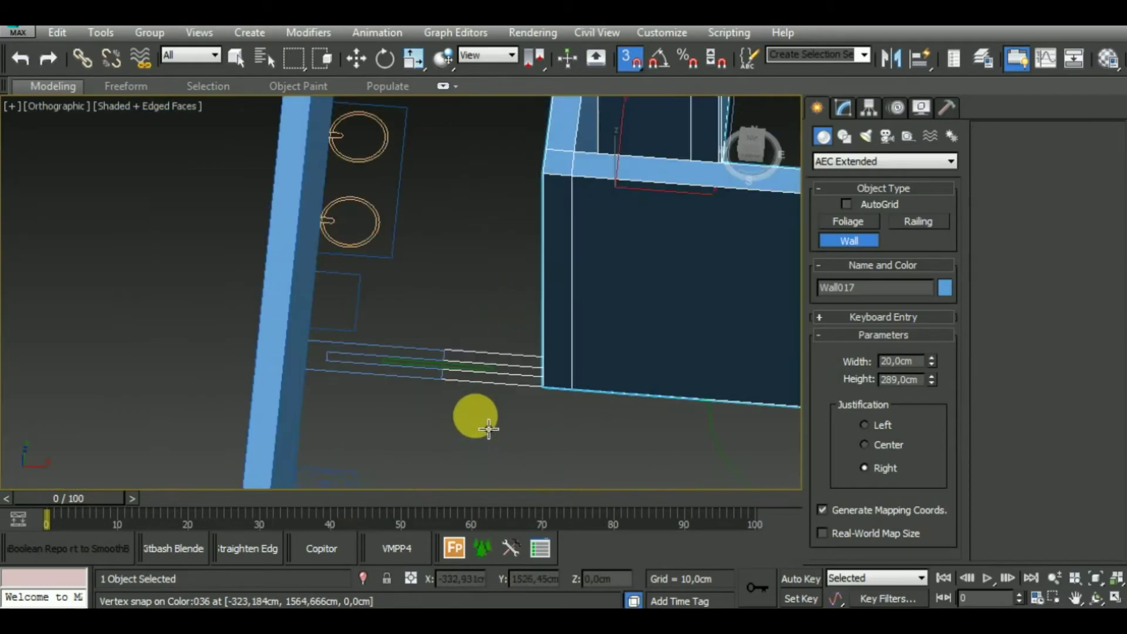
{"action": "scroll", "coordinate": [489, 431], "scroll_direction": "down", "scroll_amount": 3}
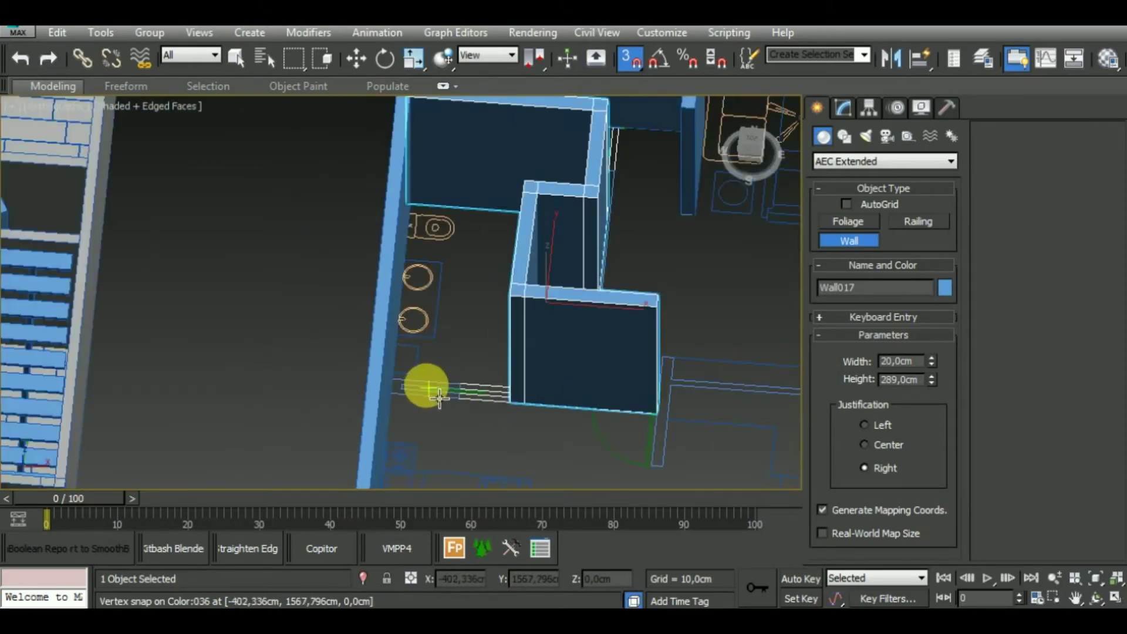
{"action": "scroll", "coordinate": [439, 398], "scroll_direction": "down", "scroll_amount": 2}
{"action": "scroll", "coordinate": [516, 370], "scroll_direction": "down", "scroll_amount": 2}
{"action": "scroll", "coordinate": [528, 365], "scroll_direction": "down", "scroll_amount": 2}
{"action": "scroll", "coordinate": [493, 431], "scroll_direction": "up", "scroll_amount": 3}
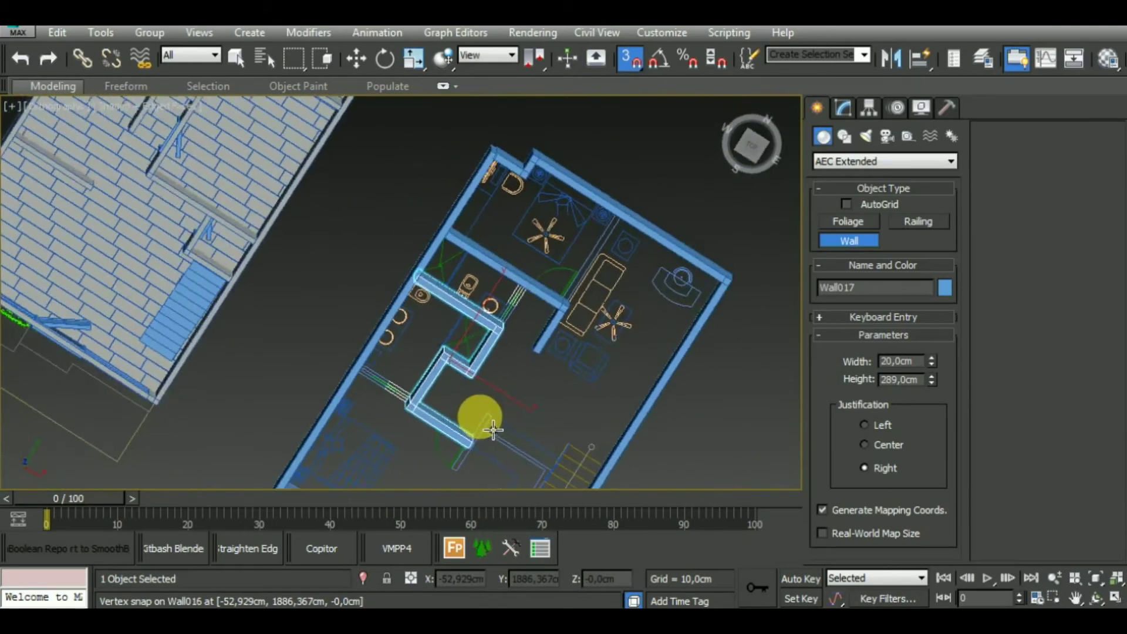
{"action": "scroll", "coordinate": [493, 430], "scroll_direction": "down", "scroll_amount": 1}
{"action": "middle_click_drag", "start_coordinate": [576, 395], "coordinate": [455, 423]}
{"action": "scroll", "coordinate": [526, 303], "scroll_direction": "up", "scroll_amount": 4}
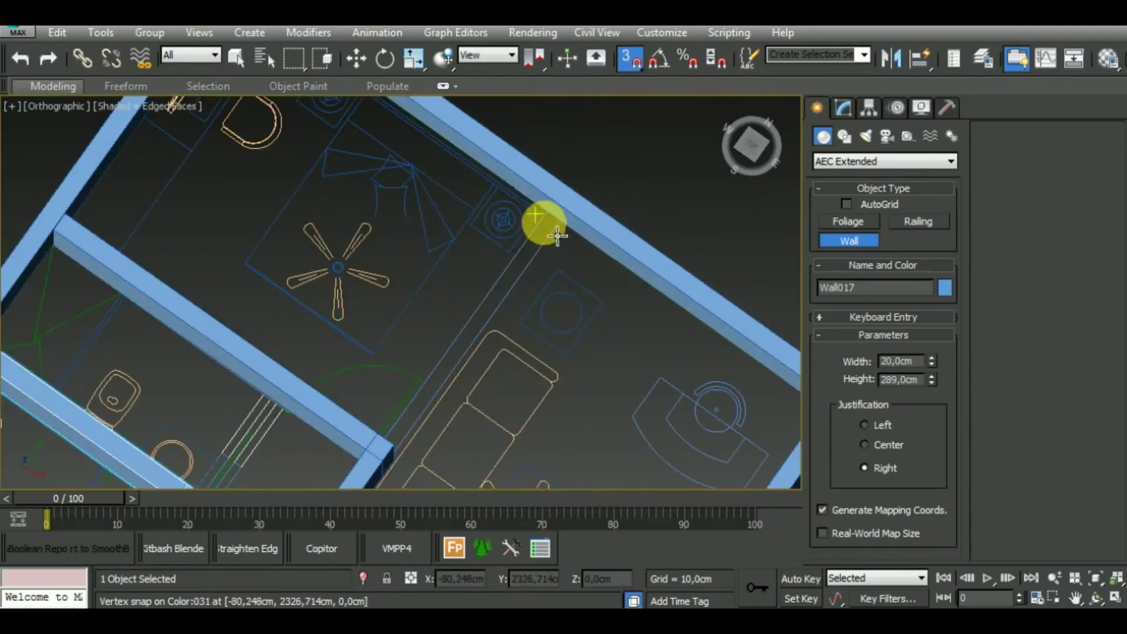
{"action": "left_click", "coordinate": [383, 444]}
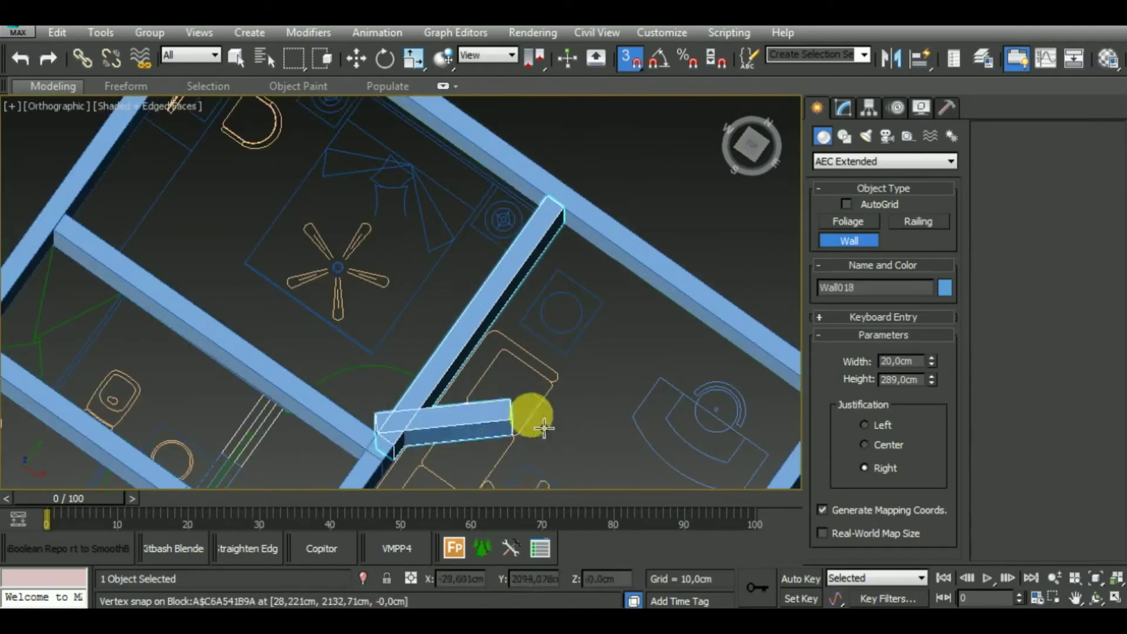
{"action": "right_click", "coordinate": [563, 414]}
{"action": "scroll", "coordinate": [526, 433], "scroll_direction": "down", "scroll_amount": 1}
{"action": "scroll", "coordinate": [529, 432], "scroll_direction": "down", "scroll_amount": 3}
Step: Align the view with the stairs and start a wall at the stair corner
{"action": "mouse_move", "coordinate": [528, 433]}
{"action": "middle_mouse_down"}
{"action": "mouse_move", "coordinate": [516, 277]}
{"action": "mouse_move", "coordinate": [542, 327]}
{"action": "mouse_move", "coordinate": [521, 256]}
{"action": "middle_mouse_up"}
{"action": "scroll", "coordinate": [521, 259], "scroll_direction": "up", "scroll_amount": 3}
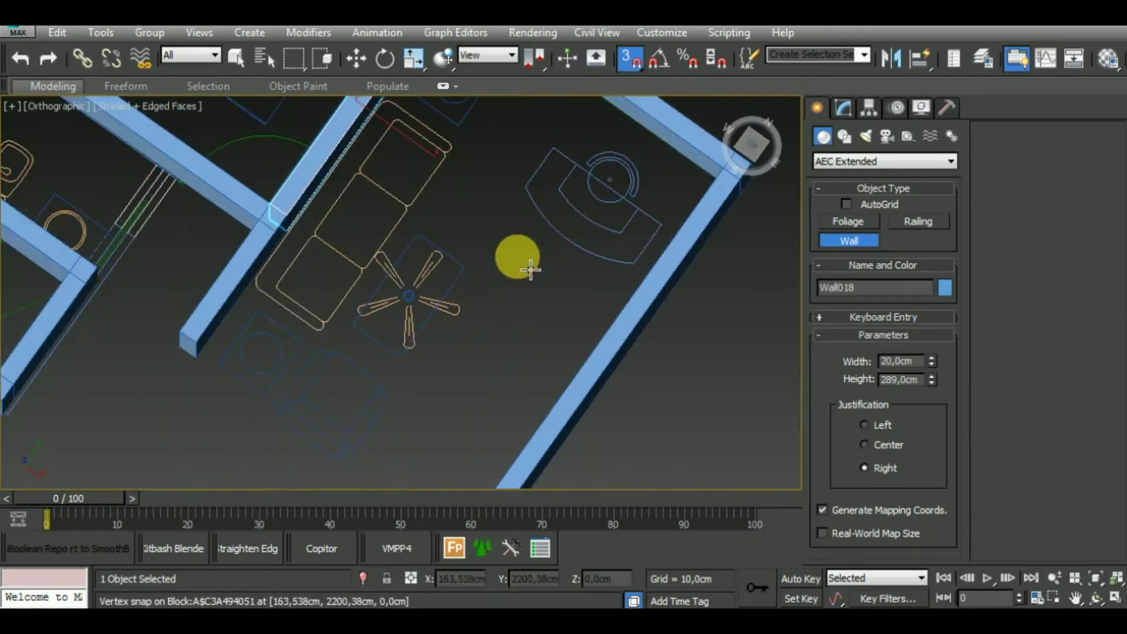
{"action": "scroll", "coordinate": [530, 273], "scroll_direction": "up", "scroll_amount": 1}
{"action": "scroll", "coordinate": [528, 252], "scroll_direction": "down", "scroll_amount": 2}
{"action": "scroll", "coordinate": [352, 239], "scroll_direction": "up", "scroll_amount": 1}
{"action": "scroll", "coordinate": [353, 239], "scroll_direction": "up", "scroll_amount": 1}
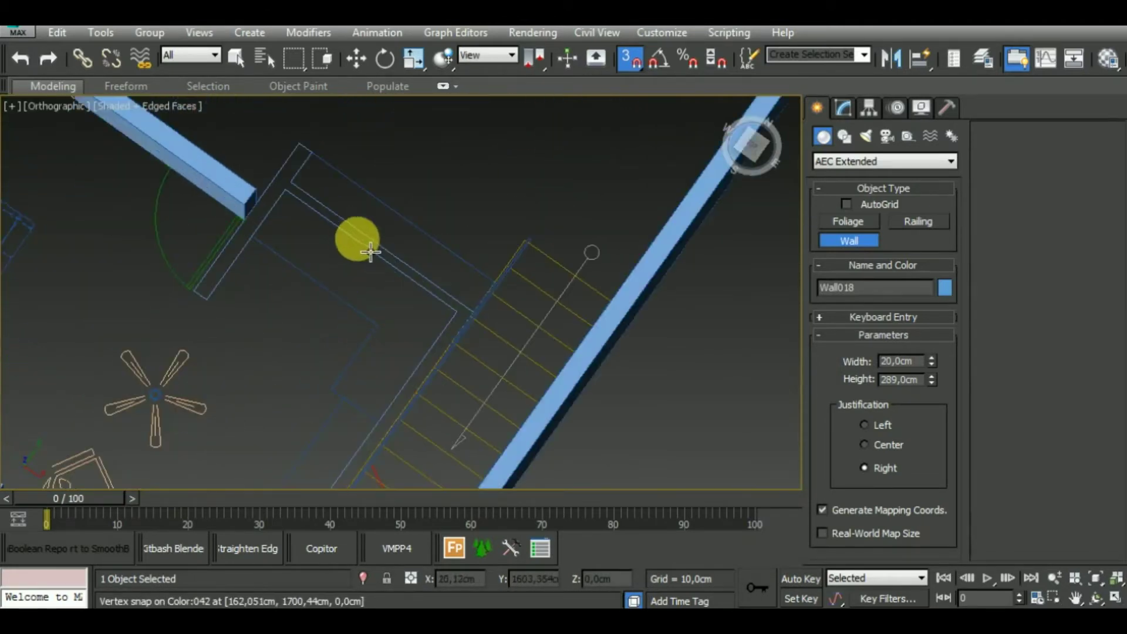
{"action": "scroll", "coordinate": [352, 239], "scroll_direction": "up", "scroll_amount": 1}
{"action": "middle_click_drag", "start_coordinate": [467, 297], "coordinate": [503, 234], "text": "alt"}
{"action": "scroll", "coordinate": [630, 294], "scroll_direction": "up", "scroll_amount": 1}
{"action": "scroll", "coordinate": [391, 322], "scroll_direction": "up", "scroll_amount": 1}
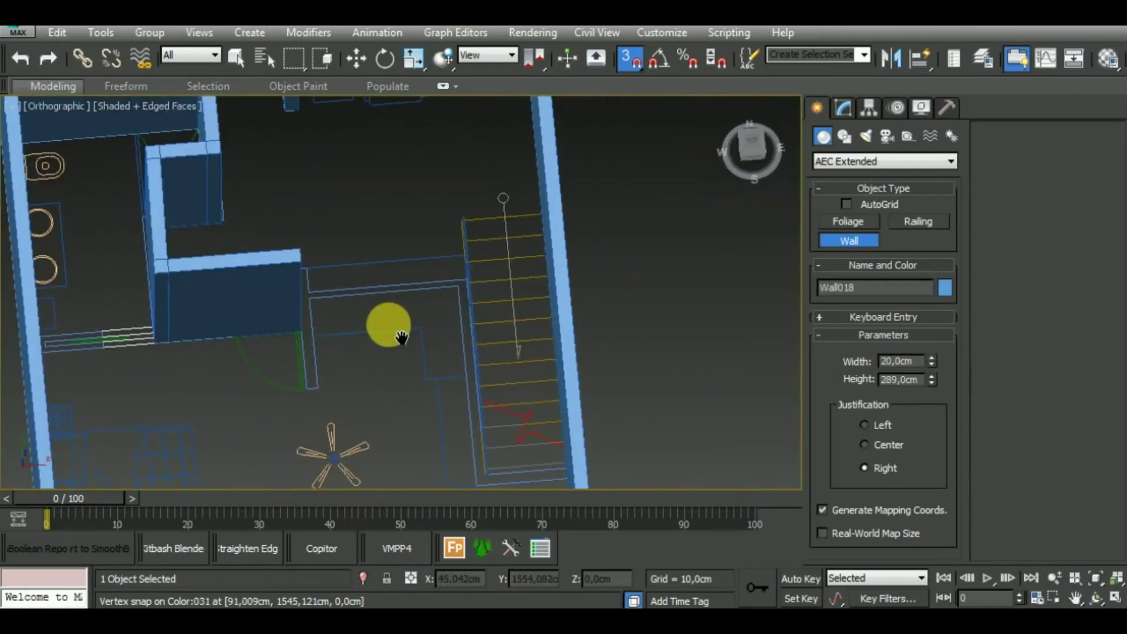
{"action": "scroll", "coordinate": [431, 322], "scroll_direction": "up", "scroll_amount": 1}
{"action": "scroll", "coordinate": [441, 214], "scroll_direction": "down", "scroll_amount": 2}
{"action": "scroll", "coordinate": [558, 364], "scroll_direction": "up", "scroll_amount": 2}
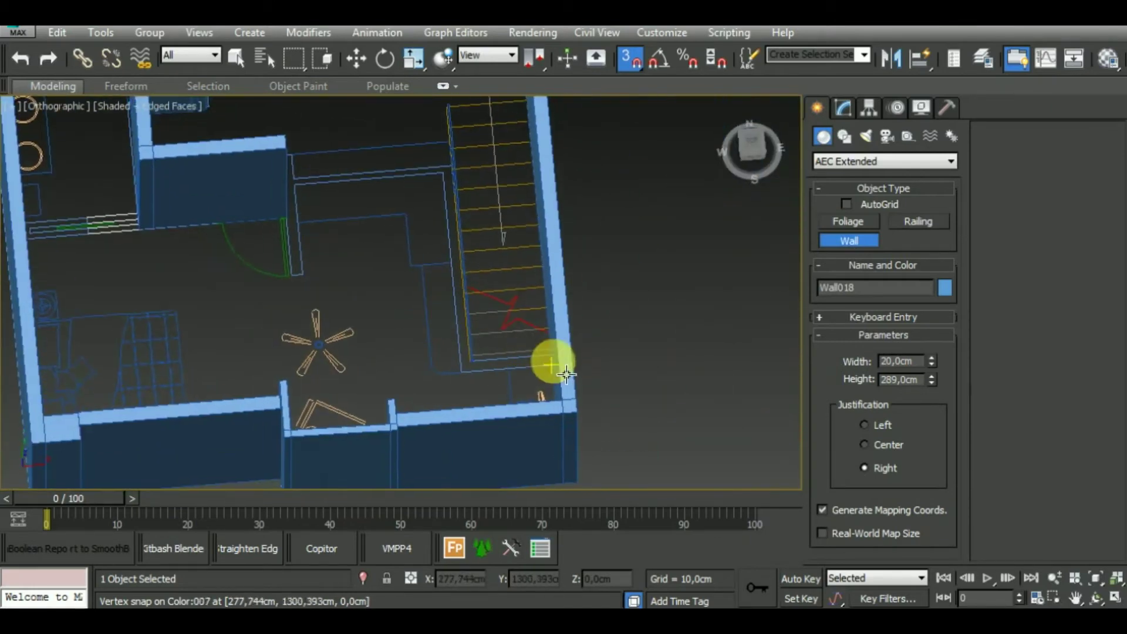
{"action": "left_click", "coordinate": [481, 375]}
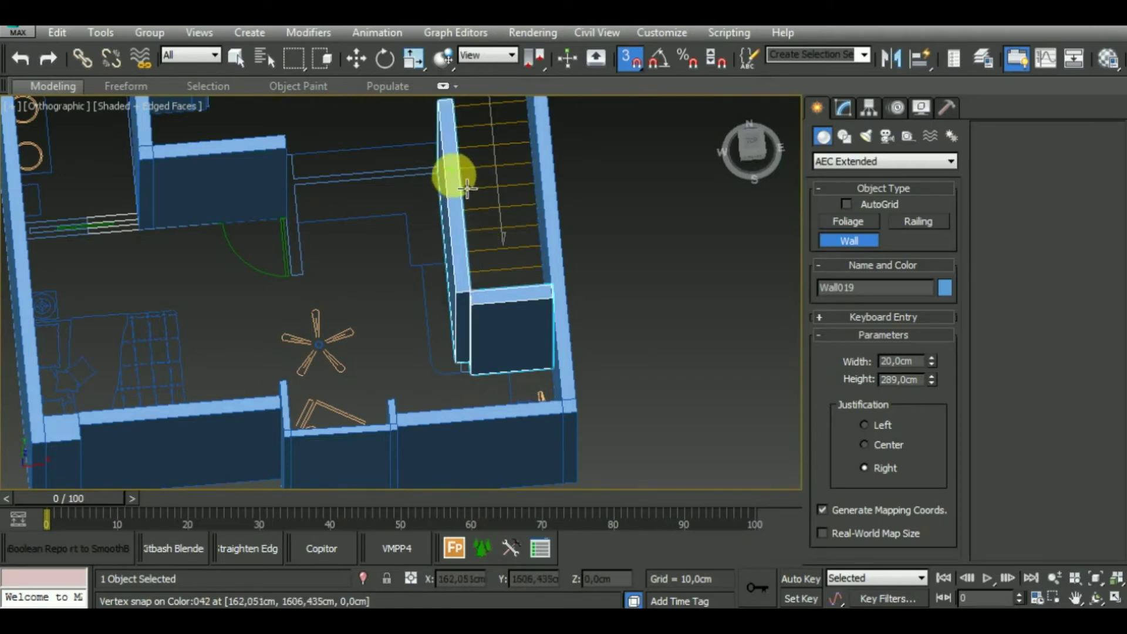
{"action": "mouse_move", "coordinate": [427, 301]}
{"action": "middle_mouse_down", "text": "alt"}
{"action": "mouse_move", "coordinate": [453, 397]}
{"action": "mouse_move", "coordinate": [441, 433]}
{"action": "middle_mouse_up", "text": "alt"}
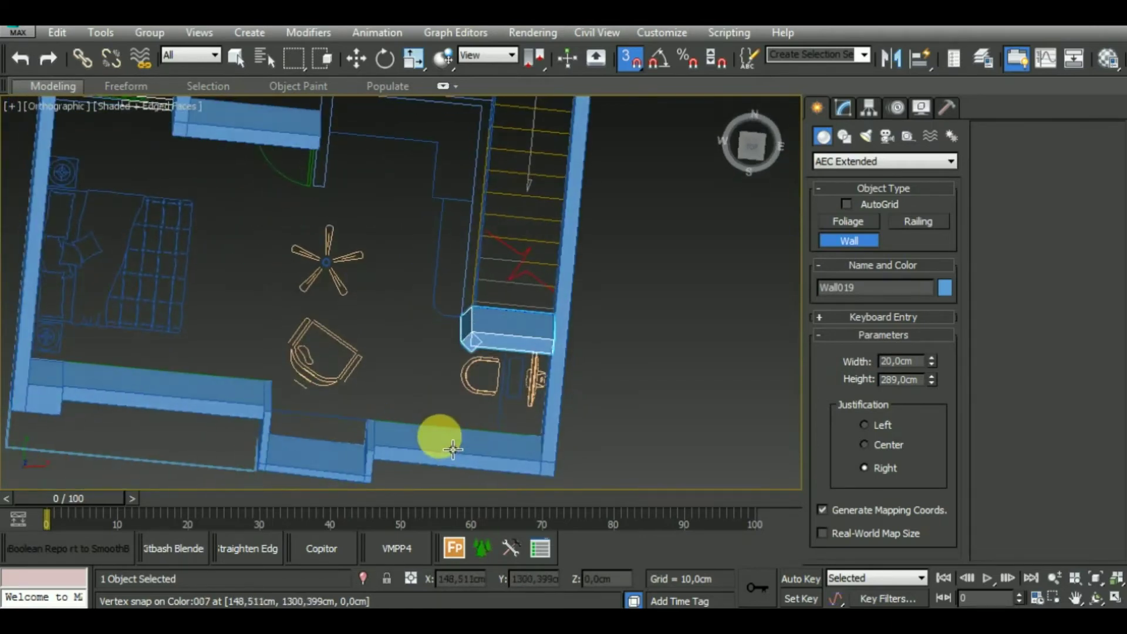
Step: Draw the short partition down from the top stair corner and finish the stair walls
{"action": "middle_click_drag", "start_coordinate": [476, 226], "coordinate": [460, 403], "text": "alt"}
{"action": "scroll", "coordinate": [494, 339], "scroll_direction": "up", "scroll_amount": 5}
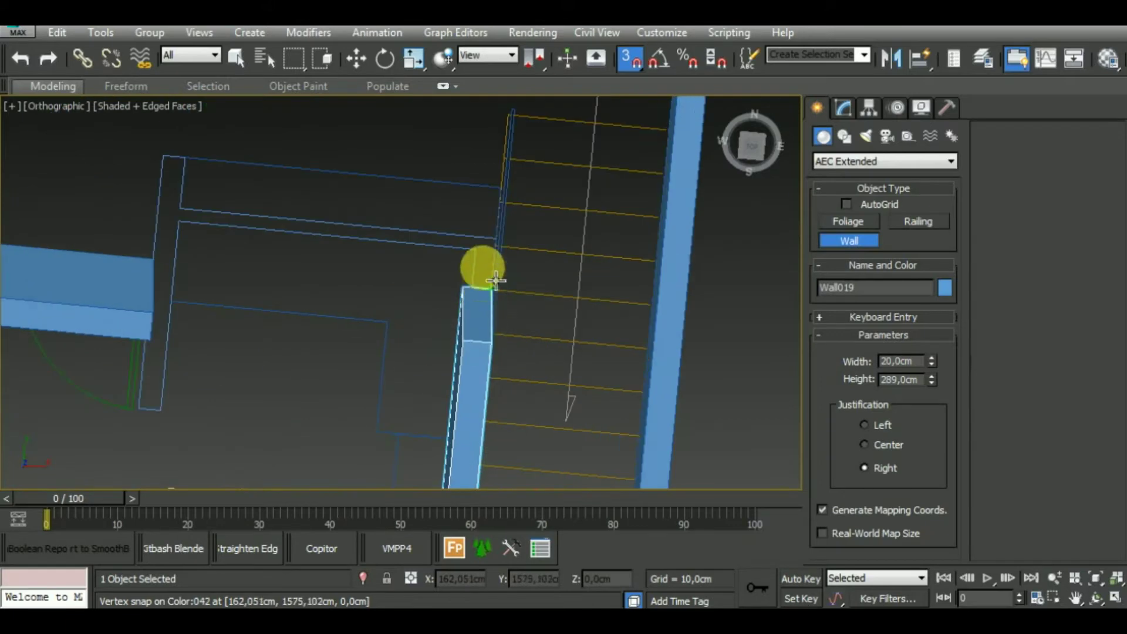
{"action": "left_click", "coordinate": [199, 193]}
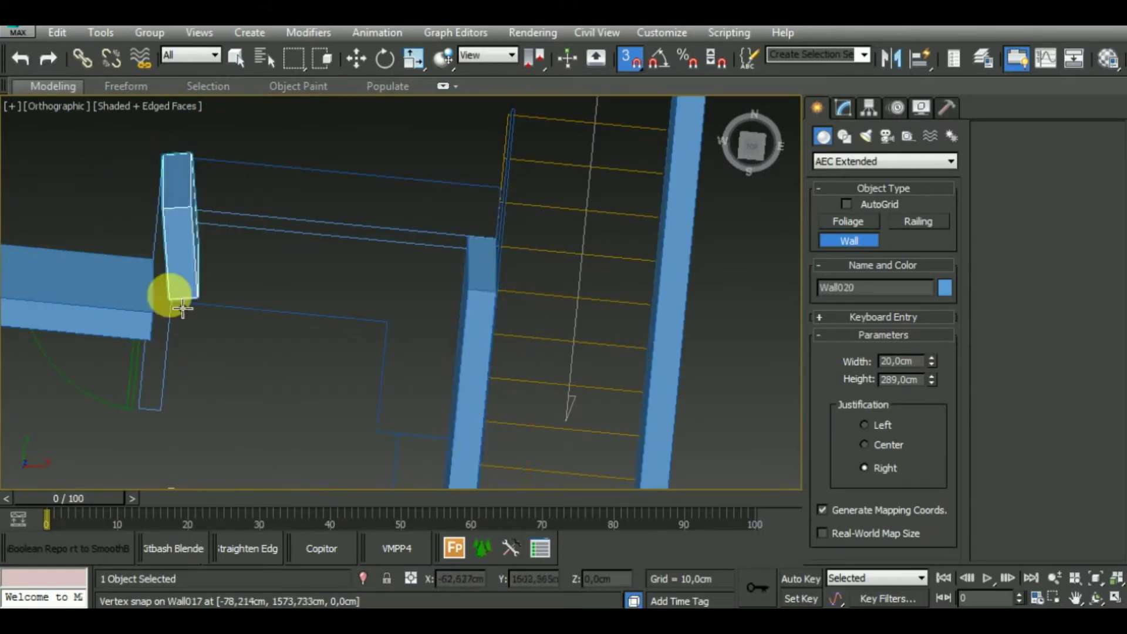
{"action": "left_click", "coordinate": [138, 403]}
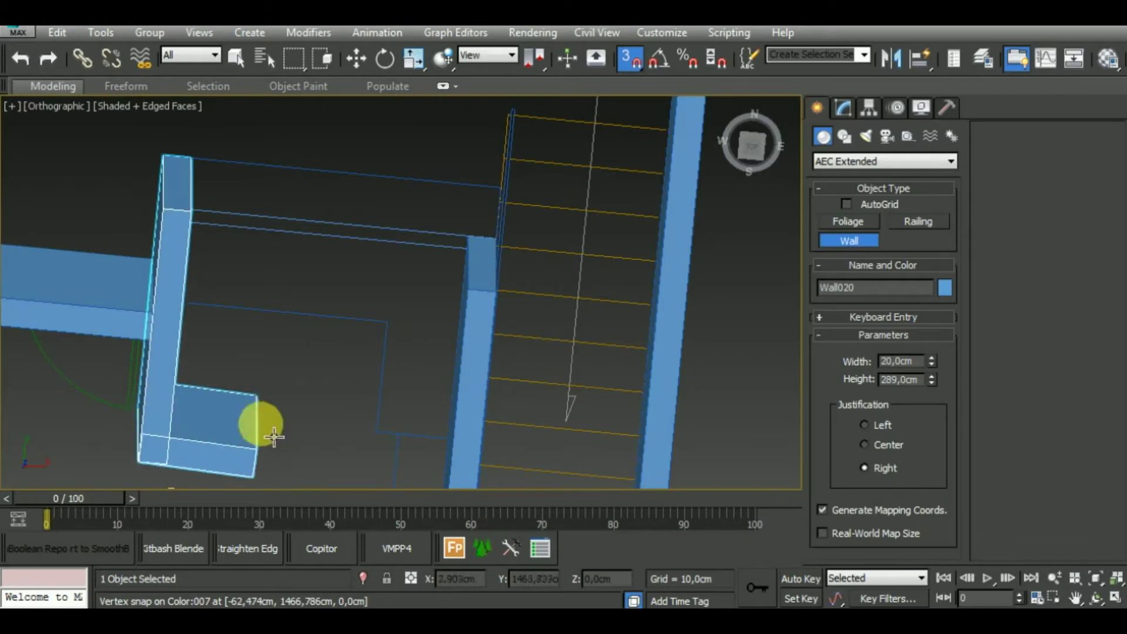
{"action": "right_click", "coordinate": [265, 414]}
{"action": "scroll", "coordinate": [294, 408], "scroll_direction": "down", "scroll_amount": 2}
{"action": "scroll", "coordinate": [312, 413], "scroll_direction": "down", "scroll_amount": 2}
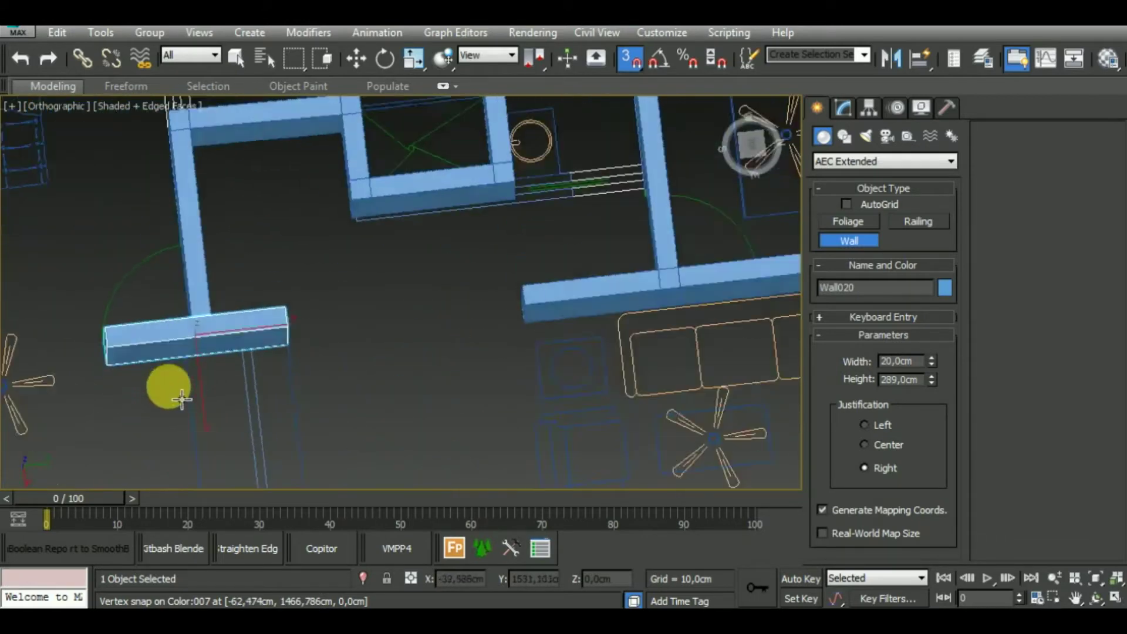
{"action": "middle_click_drag", "start_coordinate": [290, 352], "coordinate": [335, 398], "text": "alt"}
{"action": "scroll", "coordinate": [353, 352], "scroll_direction": "up", "scroll_amount": 2}
{"action": "scroll", "coordinate": [385, 314], "scroll_direction": "down", "scroll_amount": 3}
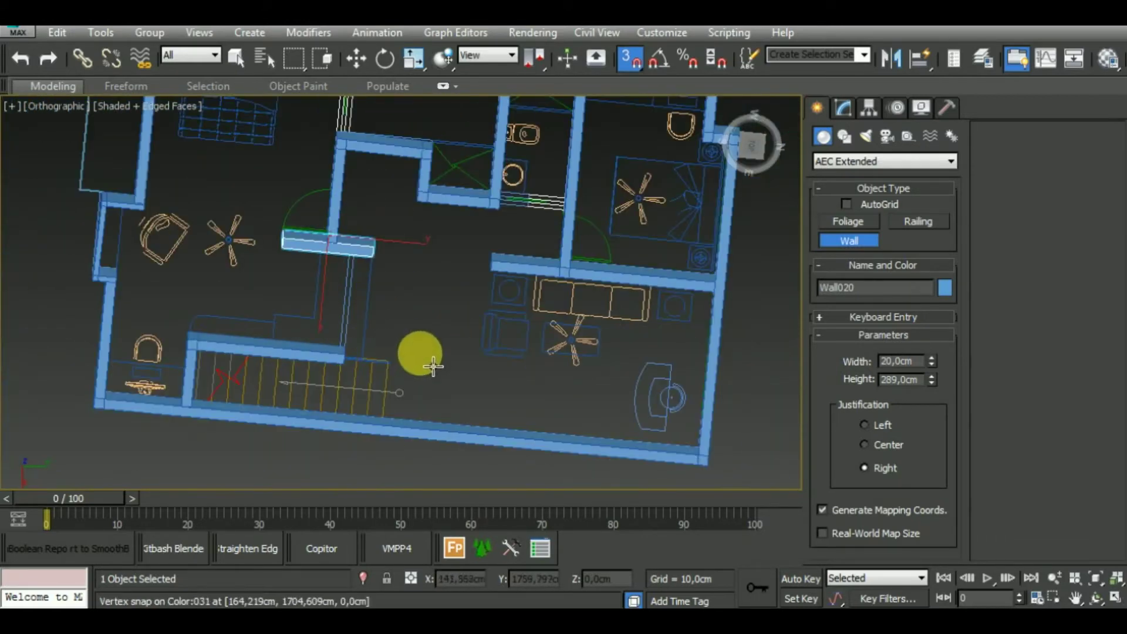
{"action": "mouse_move", "coordinate": [420, 355]}
{"action": "middle_mouse_down", "text": "alt"}
{"action": "mouse_move", "coordinate": [410, 345]}
{"action": "mouse_move", "coordinate": [453, 359]}
{"action": "mouse_move", "coordinate": [478, 315]}
{"action": "mouse_move", "coordinate": [495, 366]}
{"action": "mouse_move", "coordinate": [403, 364]}
{"action": "mouse_move", "coordinate": [395, 383]}
{"action": "mouse_move", "coordinate": [360, 370]}
{"action": "mouse_move", "coordinate": [335, 334]}
{"action": "mouse_move", "coordinate": [312, 335]}
{"action": "mouse_move", "coordinate": [317, 351]}
{"action": "mouse_move", "coordinate": [303, 361]}
{"action": "mouse_move", "coordinate": [305, 317]}
{"action": "middle_mouse_up", "text": "alt"}
Step: Draw Wall021, a 10 cm-wide wall between two snapped corners beside the stairwell
{"action": "key", "text": "w"}
{"action": "left_click", "coordinate": [848, 241]}
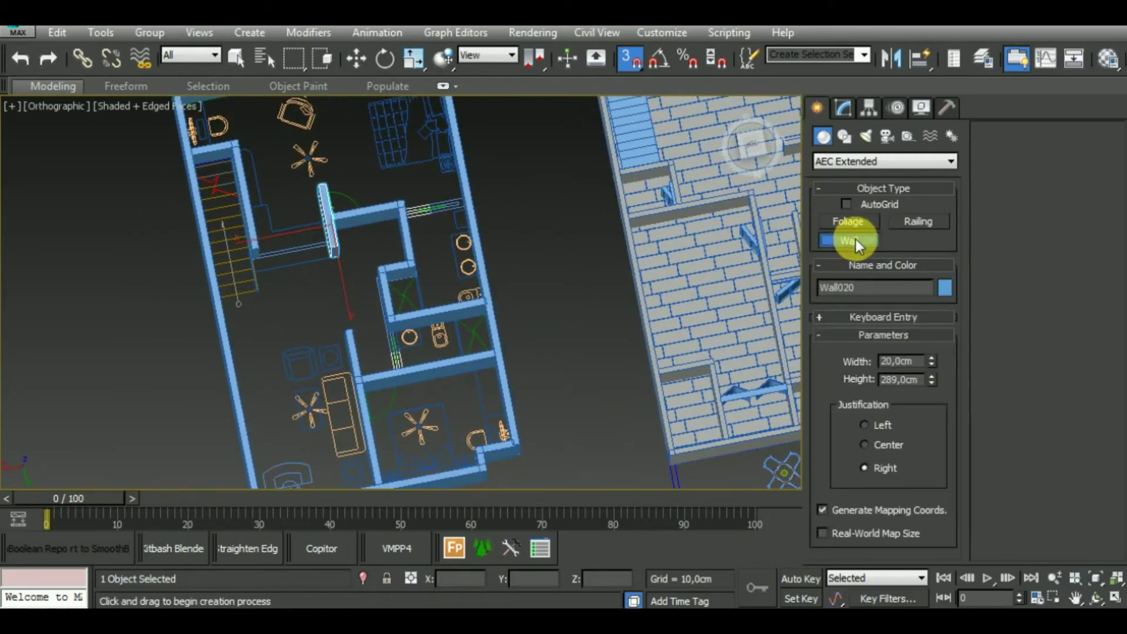
{"action": "type", "text": "10"}
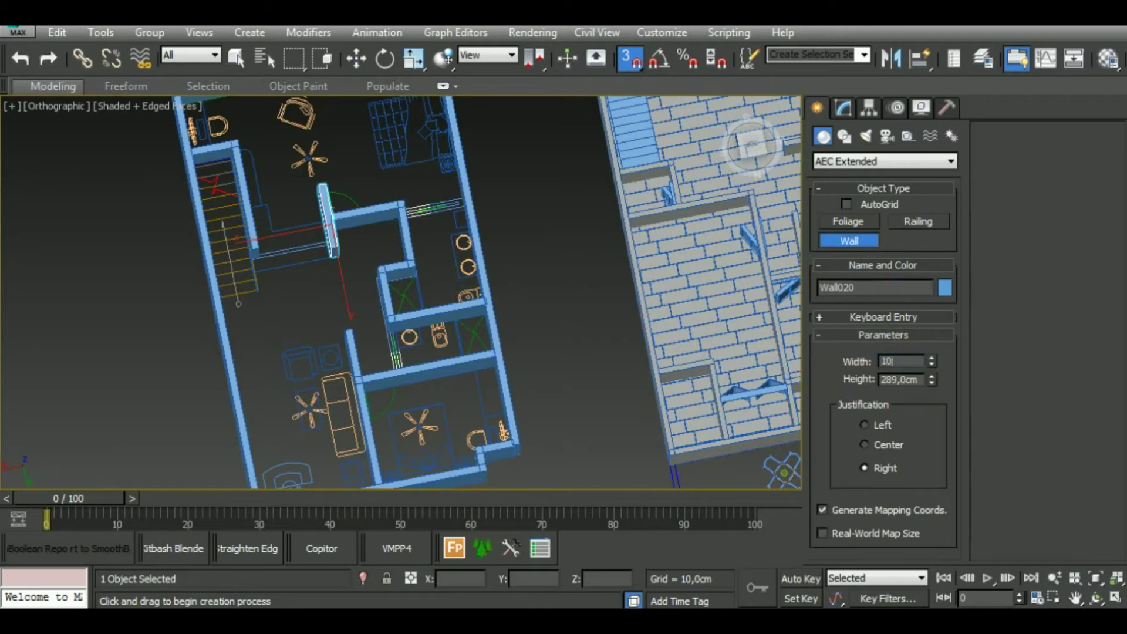
{"action": "key", "text": "Return"}
{"action": "scroll", "coordinate": [286, 335], "scroll_direction": "up", "scroll_amount": 5}
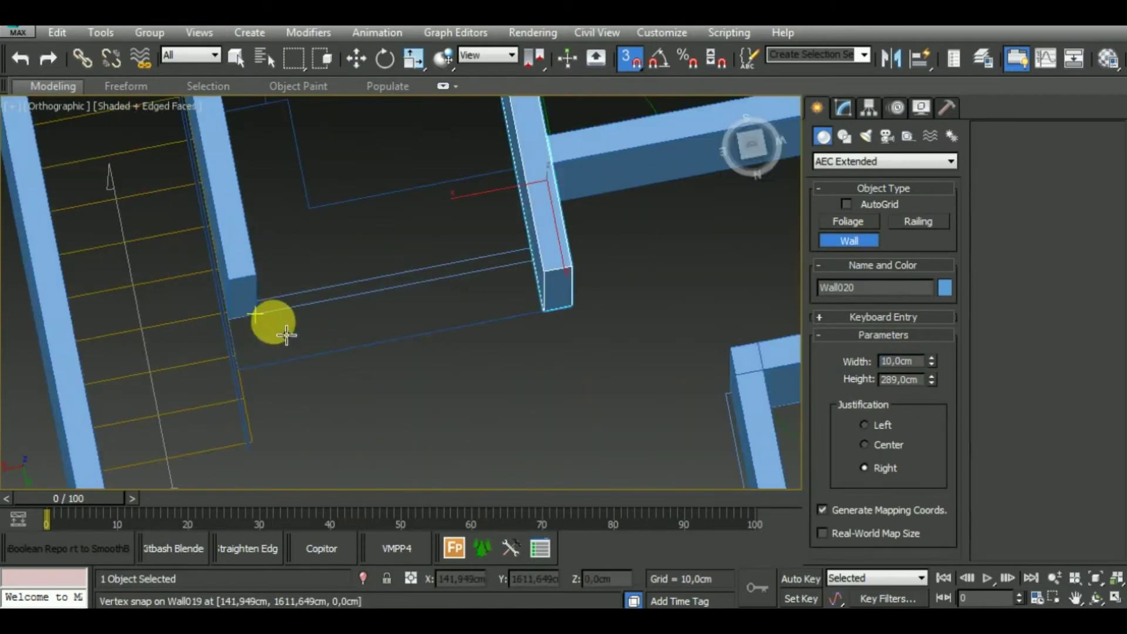
{"action": "left_click", "coordinate": [257, 314]}
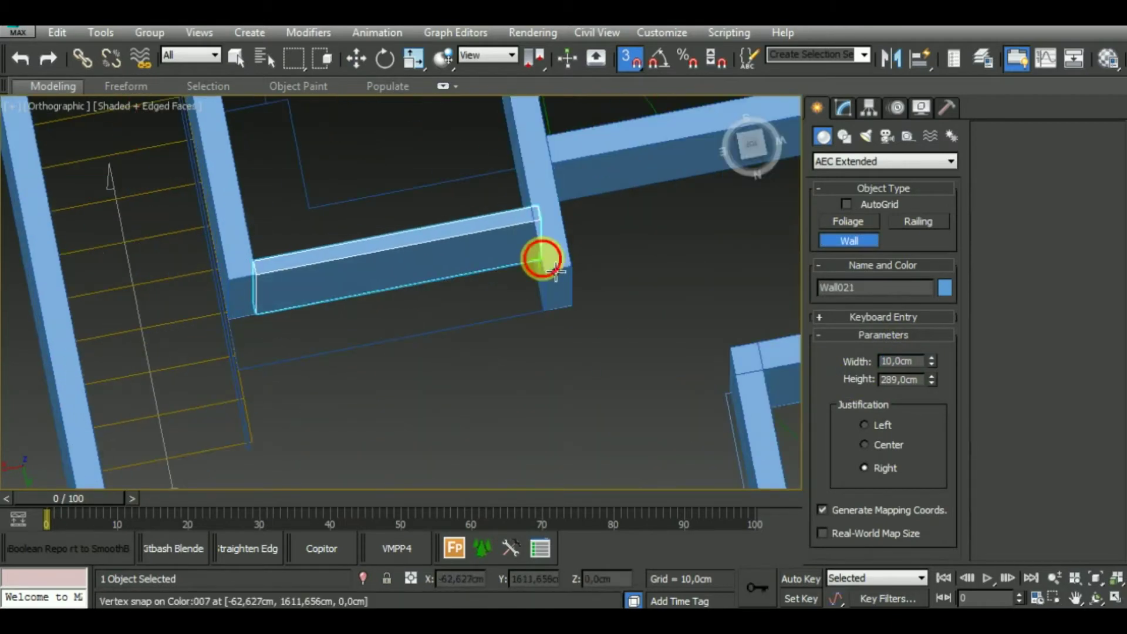
{"action": "left_click", "coordinate": [541, 258]}
{"action": "scroll", "coordinate": [604, 307], "scroll_direction": "down", "scroll_amount": 5}
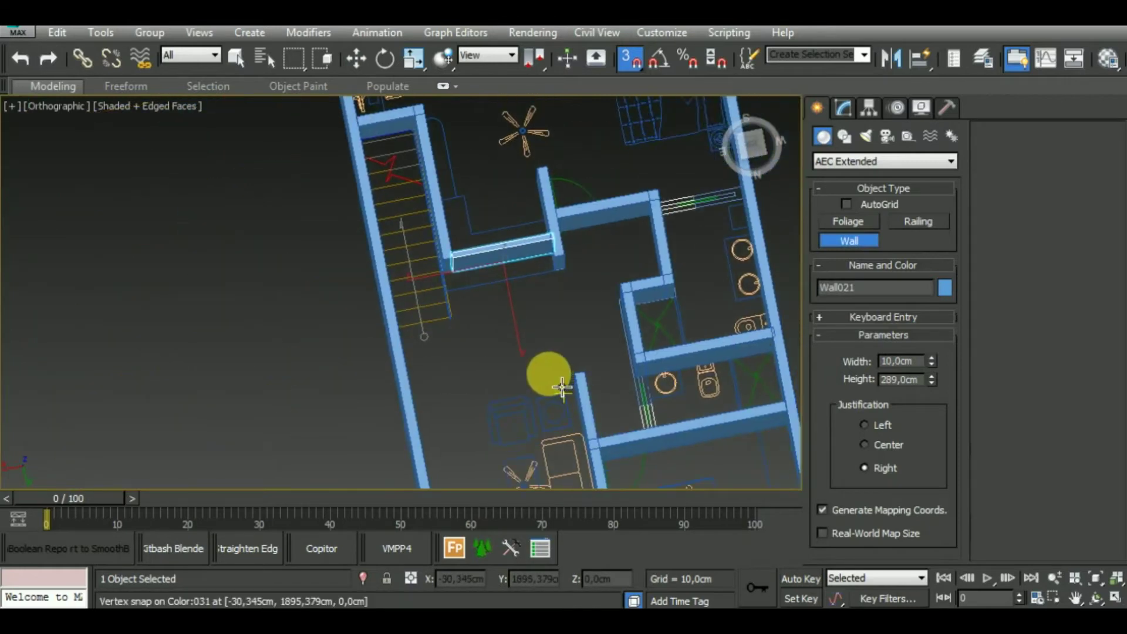
{"action": "scroll", "coordinate": [561, 388], "scroll_direction": "down", "scroll_amount": 3}
{"action": "mouse_move", "coordinate": [542, 377]}
{"action": "middle_mouse_down", "text": "alt"}
{"action": "mouse_move", "coordinate": [372, 383]}
{"action": "mouse_move", "coordinate": [538, 355]}
{"action": "mouse_move", "coordinate": [516, 395]}
{"action": "mouse_move", "coordinate": [415, 352]}
{"action": "mouse_move", "coordinate": [421, 390]}
{"action": "mouse_move", "coordinate": [430, 383]}
{"action": "mouse_move", "coordinate": [372, 390]}
{"action": "mouse_move", "coordinate": [390, 382]}
{"action": "mouse_move", "coordinate": [463, 413]}
{"action": "mouse_move", "coordinate": [516, 314]}
{"action": "mouse_move", "coordinate": [486, 334]}
{"action": "mouse_move", "coordinate": [528, 413]}
{"action": "mouse_move", "coordinate": [553, 334]}
{"action": "mouse_move", "coordinate": [533, 382]}
{"action": "middle_mouse_up", "text": "alt"}
{"action": "scroll", "coordinate": [537, 388], "scroll_direction": "up", "scroll_amount": 5}
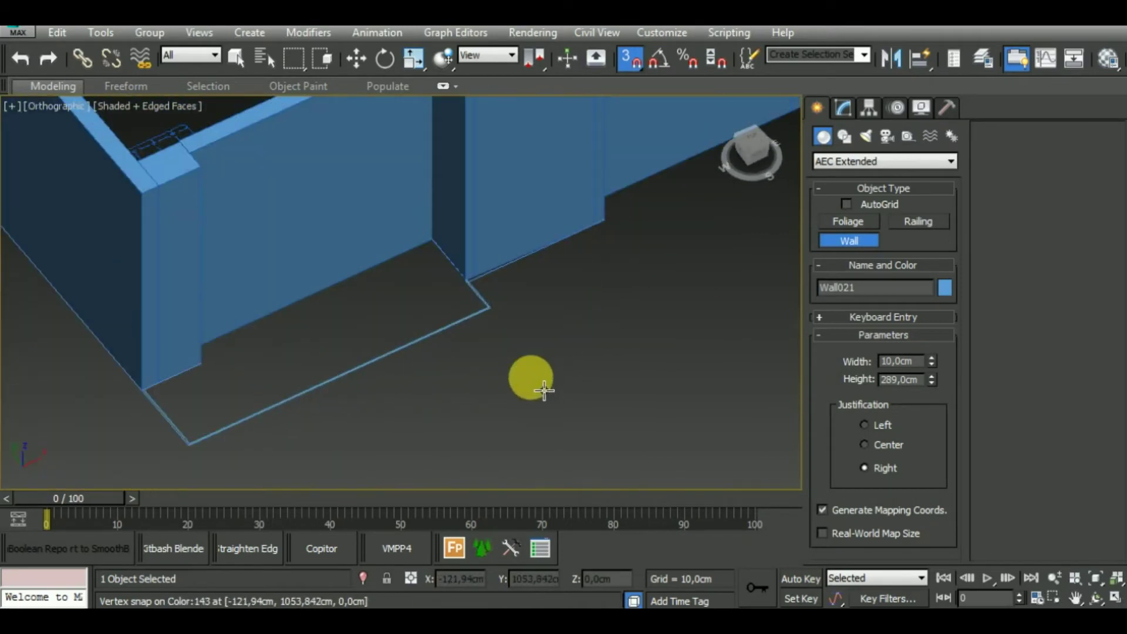
{"action": "scroll", "coordinate": [544, 390], "scroll_direction": "down", "scroll_amount": 3}
Step: Draw a 5 cm wide, 150 cm high low wall between the two front corner points
{"action": "key", "text": "w"}
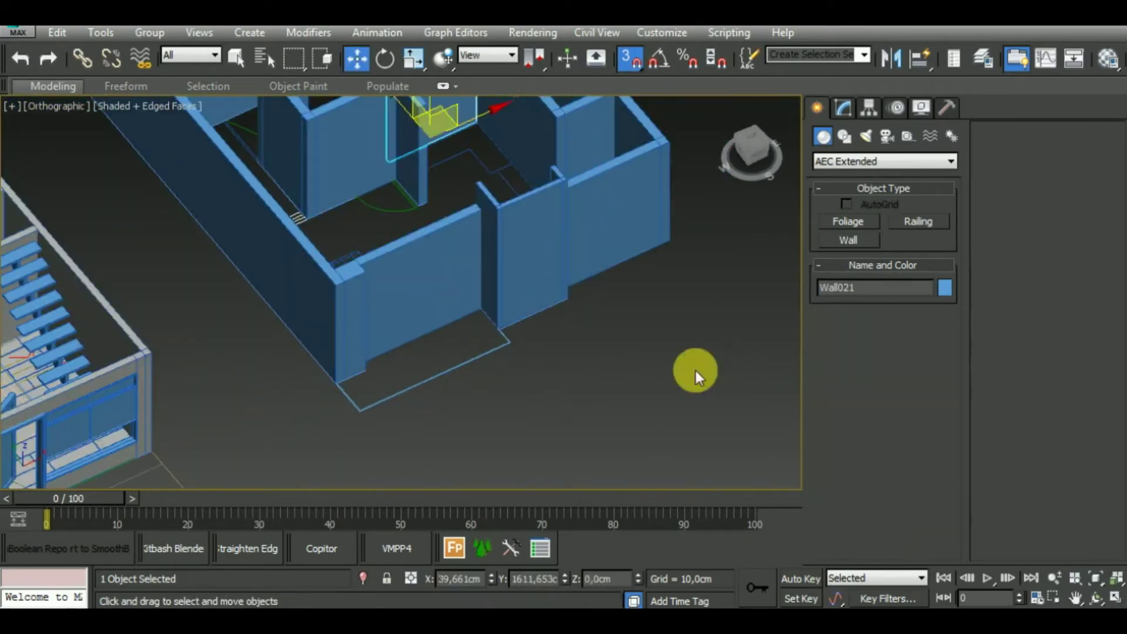
{"action": "left_click", "coordinate": [852, 242]}
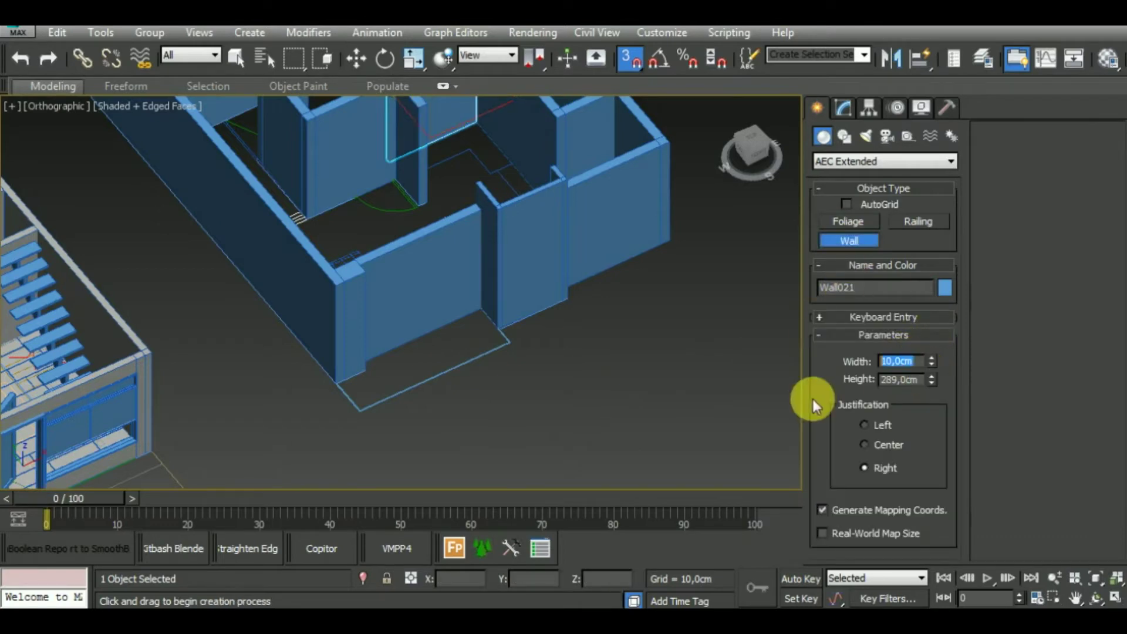
{"action": "type", "text": "5"}
{"action": "key", "text": "Return"}
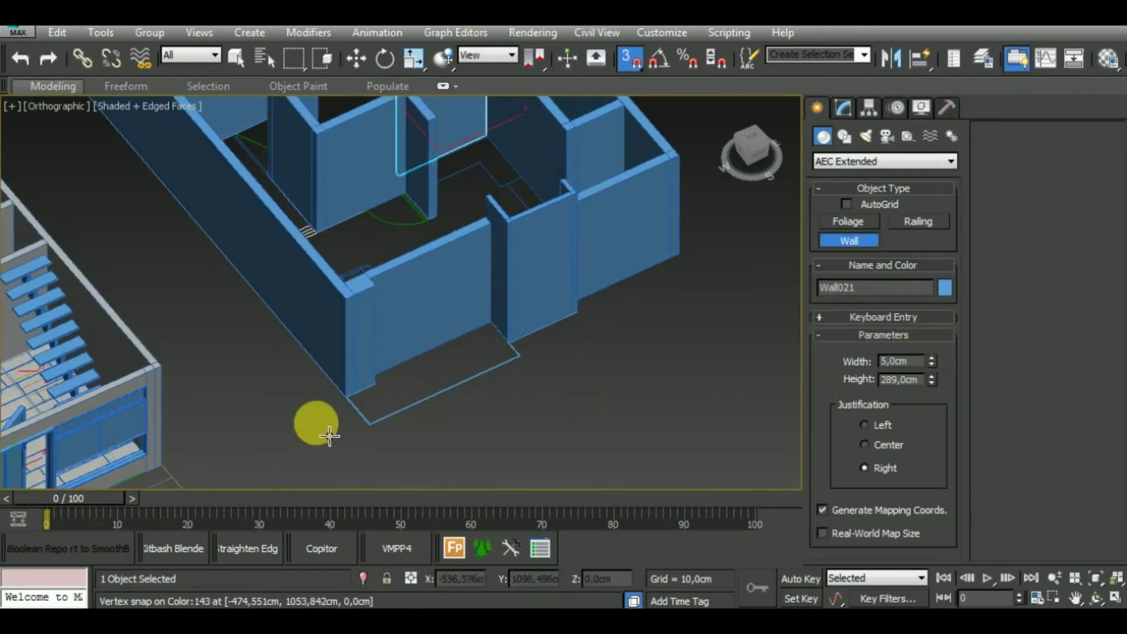
{"action": "scroll", "coordinate": [352, 410], "scroll_direction": "up", "scroll_amount": 5}
{"action": "left_click", "coordinate": [347, 376]}
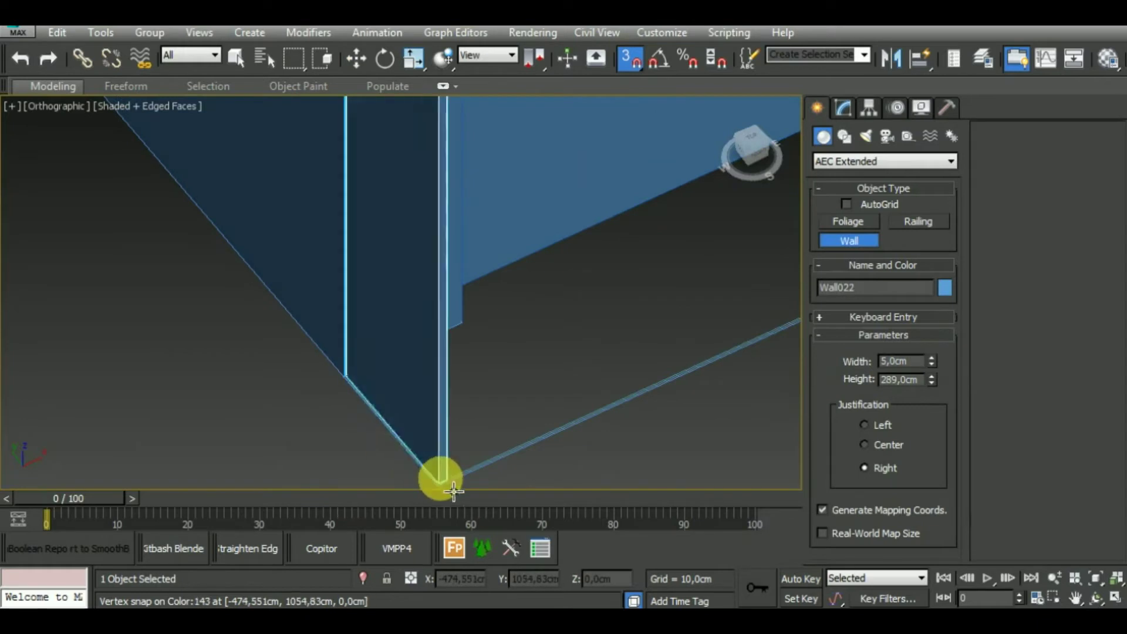
{"action": "right_click", "coordinate": [435, 476]}
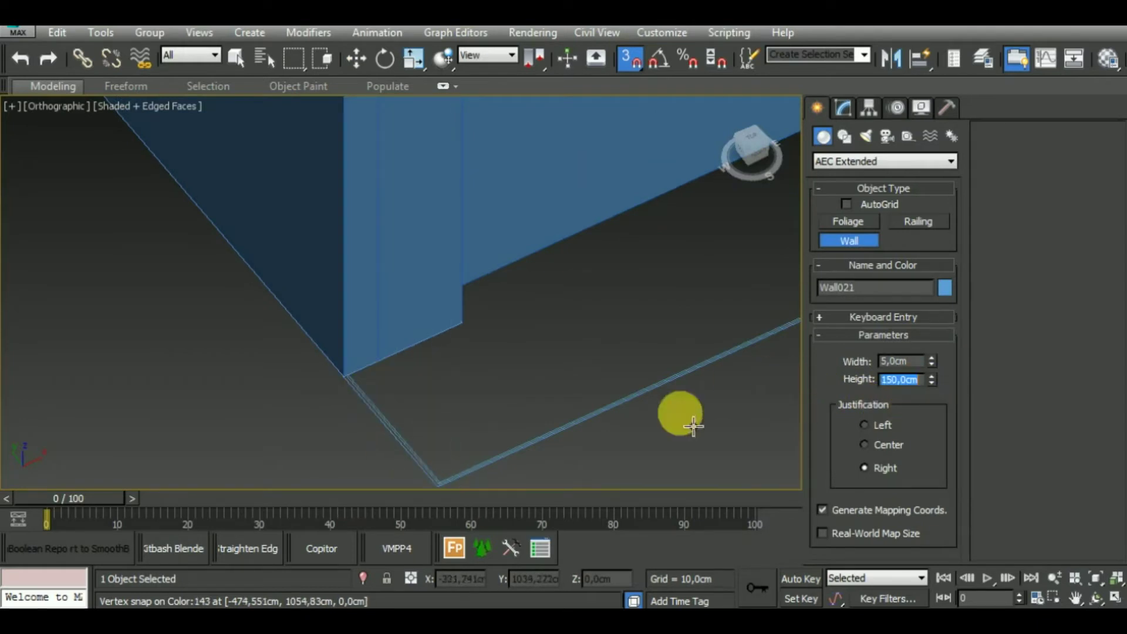
{"action": "left_click", "coordinate": [343, 376]}
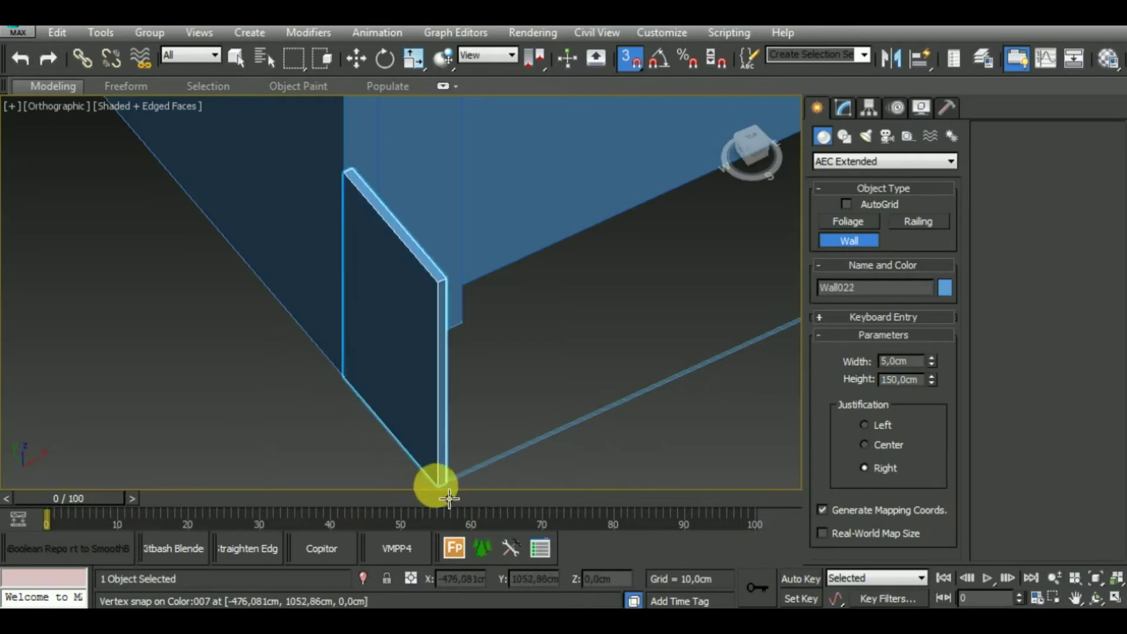
{"action": "left_click", "coordinate": [437, 484]}
Step: Orbit, zoom and pan to inspect the new low wall, then return to a top-down plan
{"action": "middle_click_drag", "start_coordinate": [717, 358], "coordinate": [168, 540], "text": "alt"}
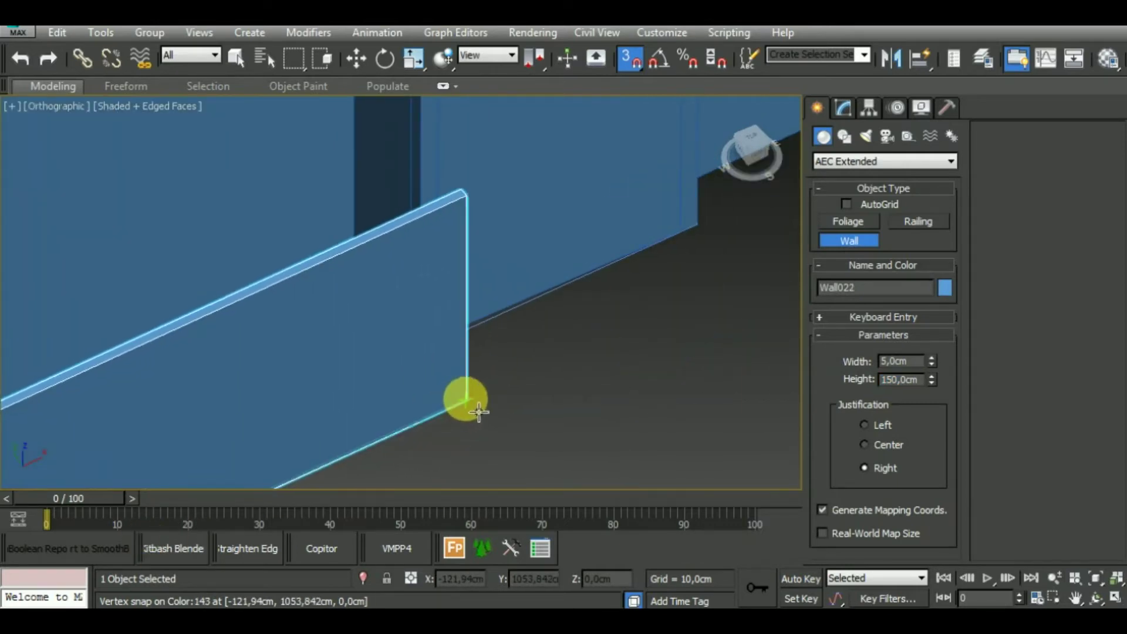
{"action": "scroll", "coordinate": [486, 410], "scroll_direction": "down", "scroll_amount": 3}
{"action": "mouse_move", "coordinate": [554, 395]}
{"action": "middle_mouse_down", "text": "alt"}
{"action": "mouse_move", "coordinate": [403, 491]}
{"action": "mouse_move", "coordinate": [461, 475]}
{"action": "middle_mouse_up", "text": "alt"}
{"action": "scroll", "coordinate": [486, 449], "scroll_direction": "up", "scroll_amount": 4}
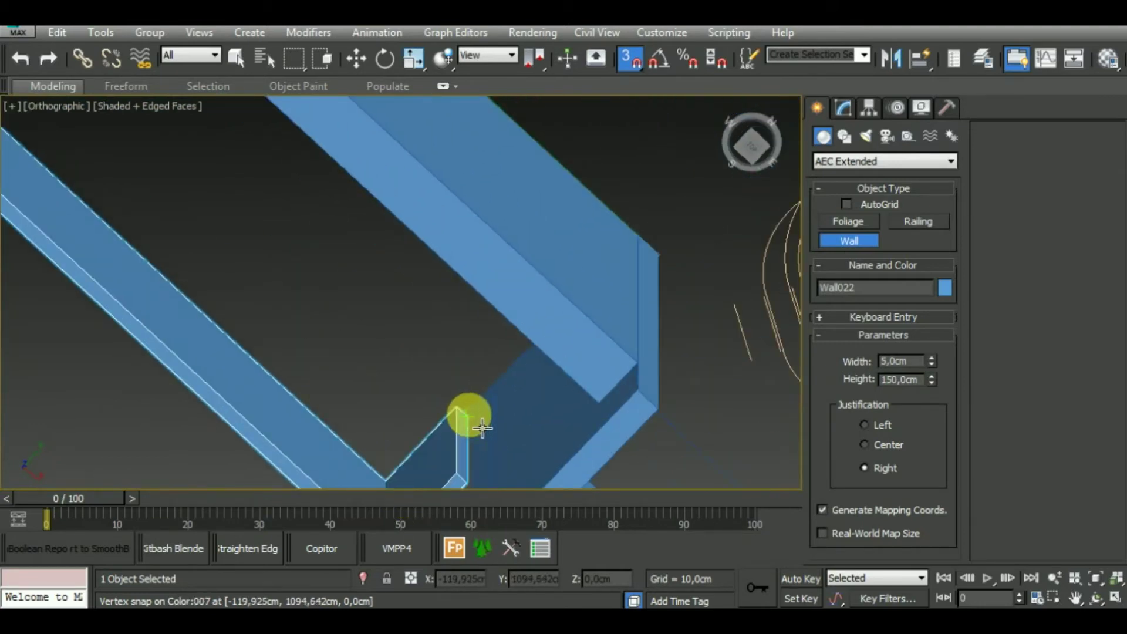
{"action": "scroll", "coordinate": [551, 388], "scroll_direction": "down", "scroll_amount": 3}
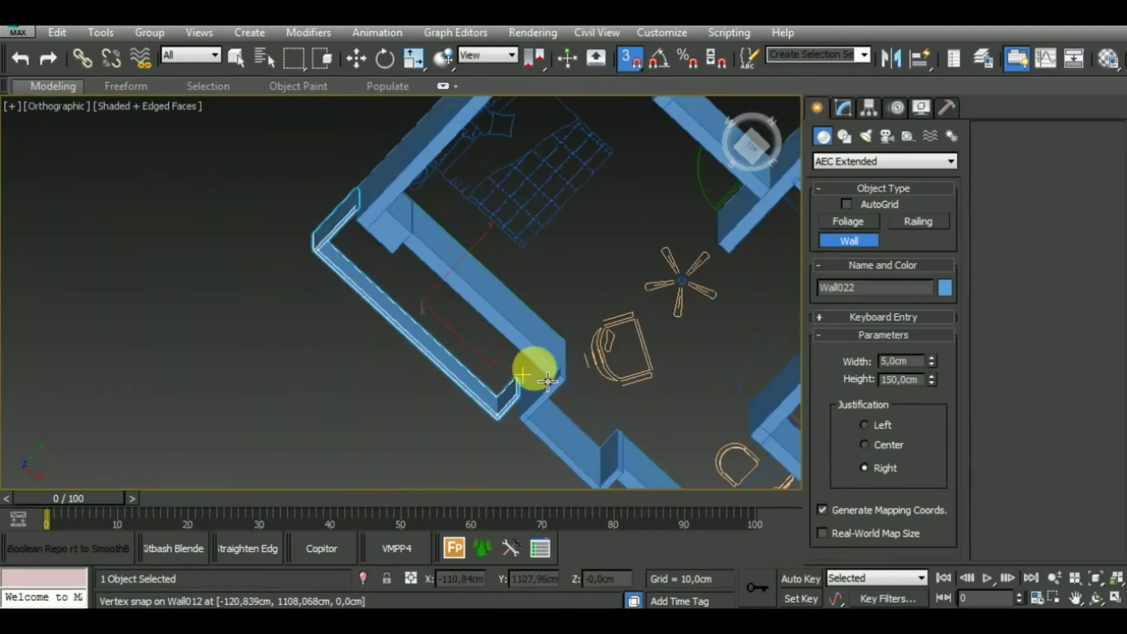
{"action": "scroll", "coordinate": [505, 422], "scroll_direction": "down", "scroll_amount": 4}
{"action": "mouse_move", "coordinate": [750, 350]}
{"action": "middle_mouse_down", "text": "alt"}
{"action": "mouse_move", "coordinate": [589, 421]}
{"action": "mouse_move", "coordinate": [617, 314]}
{"action": "mouse_move", "coordinate": [640, 325]}
{"action": "mouse_move", "coordinate": [586, 370]}
{"action": "middle_mouse_up", "text": "alt"}
{"action": "scroll", "coordinate": [590, 376], "scroll_direction": "down", "scroll_amount": 2}
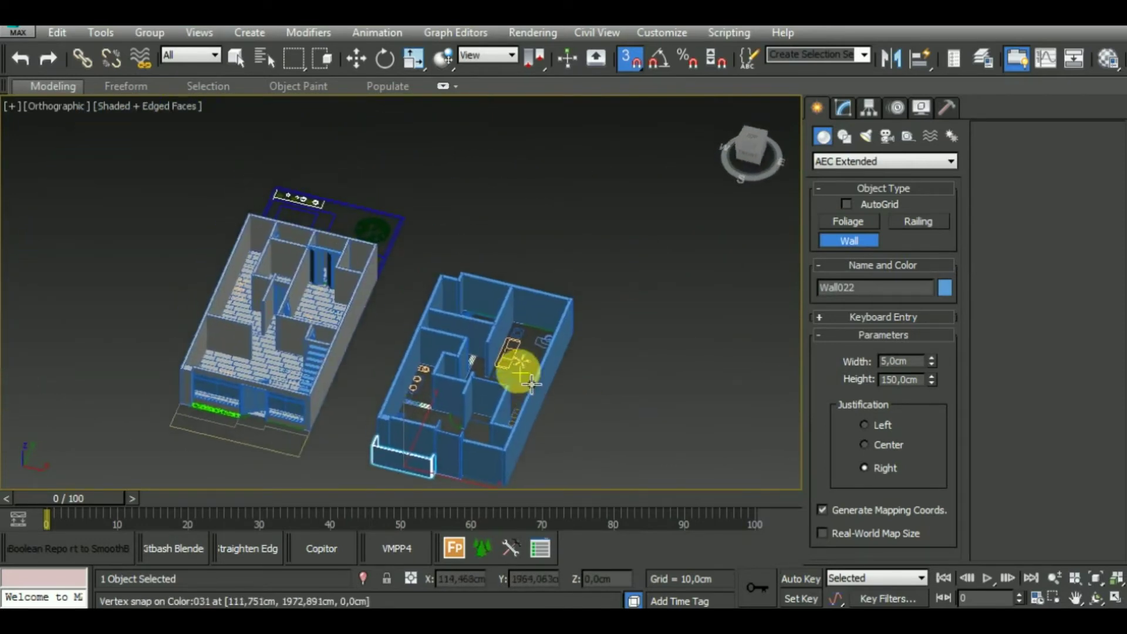
{"action": "scroll", "coordinate": [518, 364], "scroll_direction": "up", "scroll_amount": 3}
{"action": "scroll", "coordinate": [529, 358], "scroll_direction": "up", "scroll_amount": 2}
{"action": "mouse_move", "coordinate": [653, 371]}
{"action": "middle_mouse_down", "text": "alt"}
{"action": "mouse_move", "coordinate": [685, 395]}
{"action": "mouse_move", "coordinate": [644, 428]}
{"action": "middle_mouse_up", "text": "alt"}
{"action": "scroll", "coordinate": [667, 378], "scroll_direction": "up", "scroll_amount": 2}
{"action": "scroll", "coordinate": [530, 386], "scroll_direction": "up", "scroll_amount": 3}
{"action": "scroll", "coordinate": [605, 359], "scroll_direction": "down", "scroll_amount": 1}
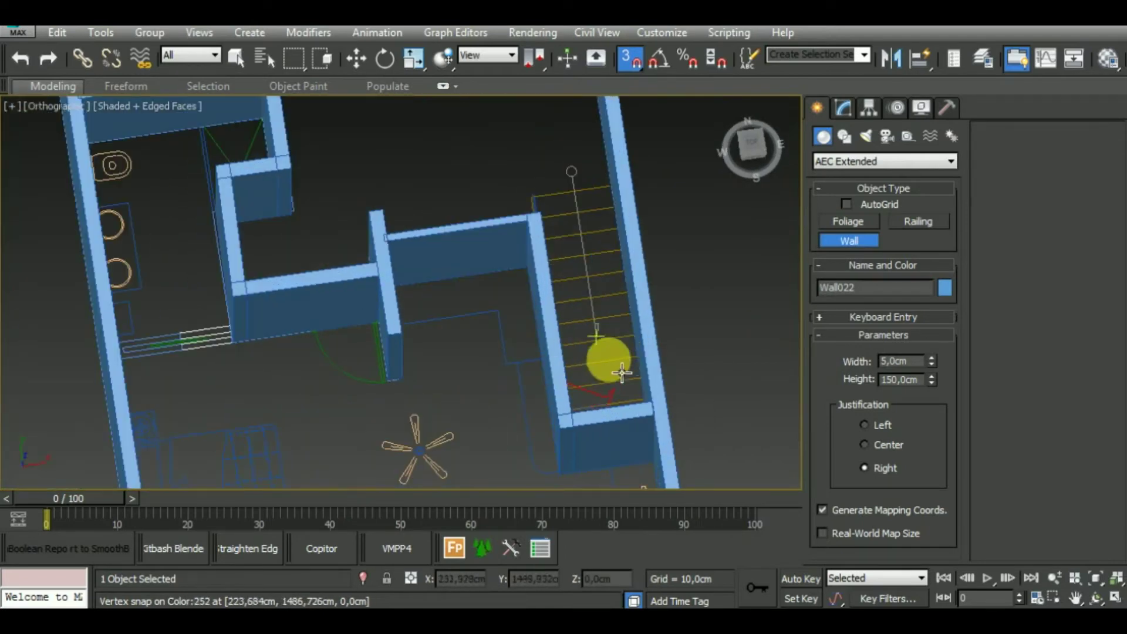
{"action": "scroll", "coordinate": [613, 352], "scroll_direction": "down", "scroll_amount": 2}
{"action": "scroll", "coordinate": [612, 352], "scroll_direction": "down", "scroll_amount": 2}
{"action": "mouse_move", "coordinate": [722, 390]}
{"action": "middle_mouse_down"}
{"action": "mouse_move", "coordinate": [704, 372]}
{"action": "mouse_move", "coordinate": [657, 377]}
{"action": "mouse_move", "coordinate": [642, 396]}
{"action": "mouse_move", "coordinate": [690, 337]}
{"action": "mouse_move", "coordinate": [675, 297]}
{"action": "mouse_move", "coordinate": [675, 373]}
{"action": "mouse_move", "coordinate": [636, 390]}
{"action": "middle_mouse_up"}
{"action": "scroll", "coordinate": [704, 373], "scroll_direction": "down", "scroll_amount": 1}
{"action": "scroll", "coordinate": [541, 347], "scroll_direction": "up", "scroll_amount": 4}
Step: Draw a 30 cm thick, 289 cm high wall across the opening between the outer and inner walls
{"action": "scroll", "coordinate": [540, 348], "scroll_direction": "up", "scroll_amount": 2}
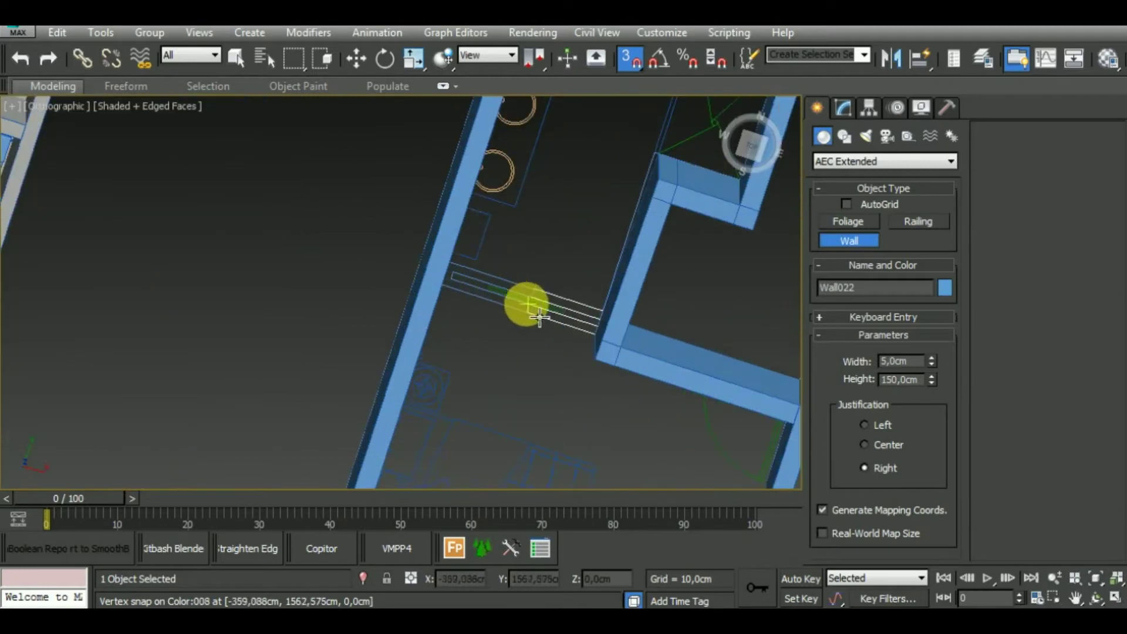
{"action": "right_click", "coordinate": [769, 317]}
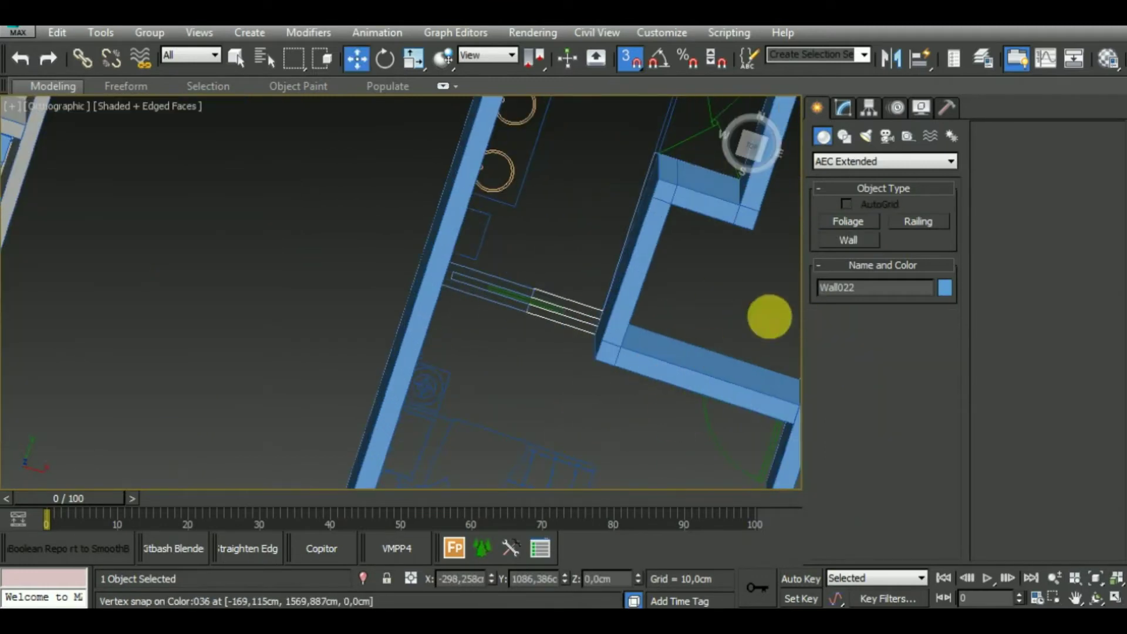
{"action": "left_click", "coordinate": [872, 239]}
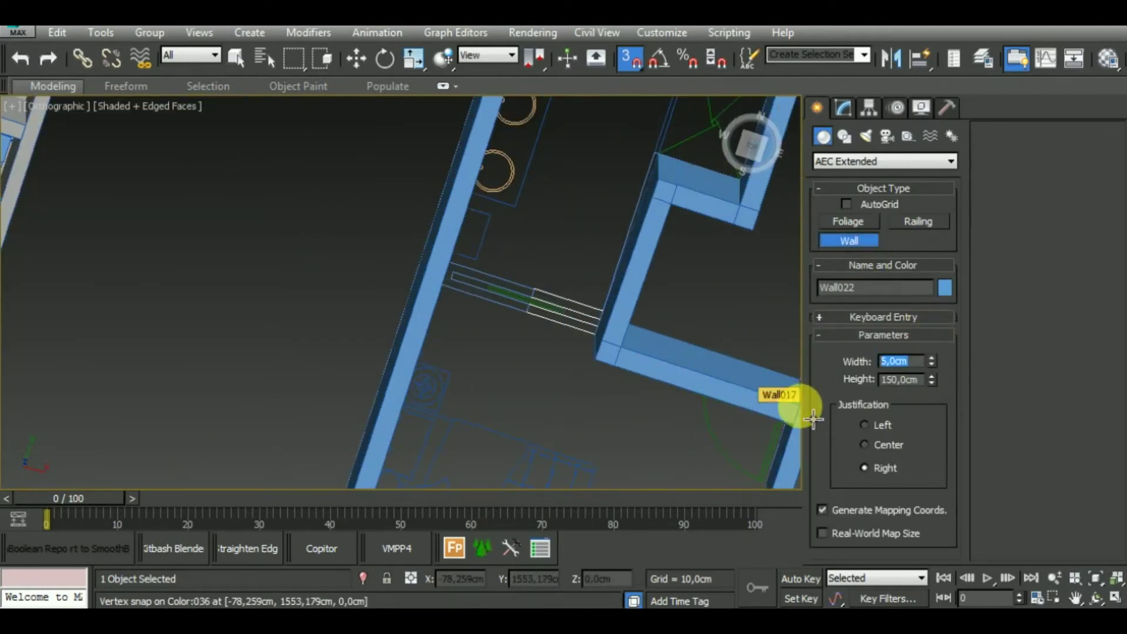
{"action": "type", "text": "30"}
{"action": "left_click", "coordinate": [459, 273]}
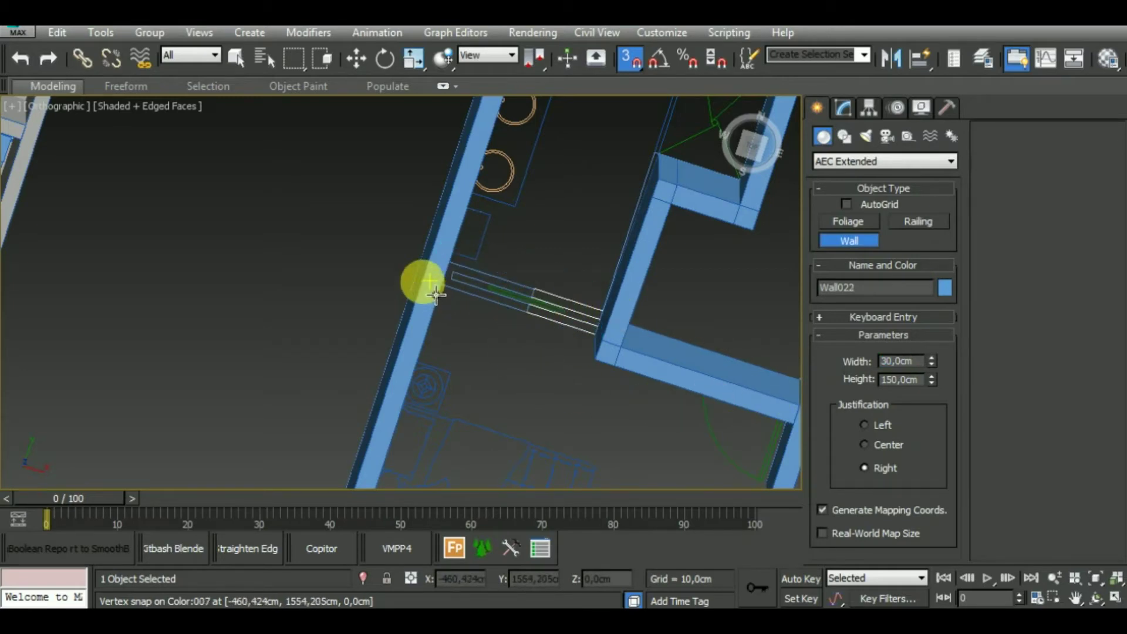
{"action": "left_click_drag", "start_coordinate": [435, 295], "coordinate": [611, 346]}
{"action": "left_click", "coordinate": [609, 347]}
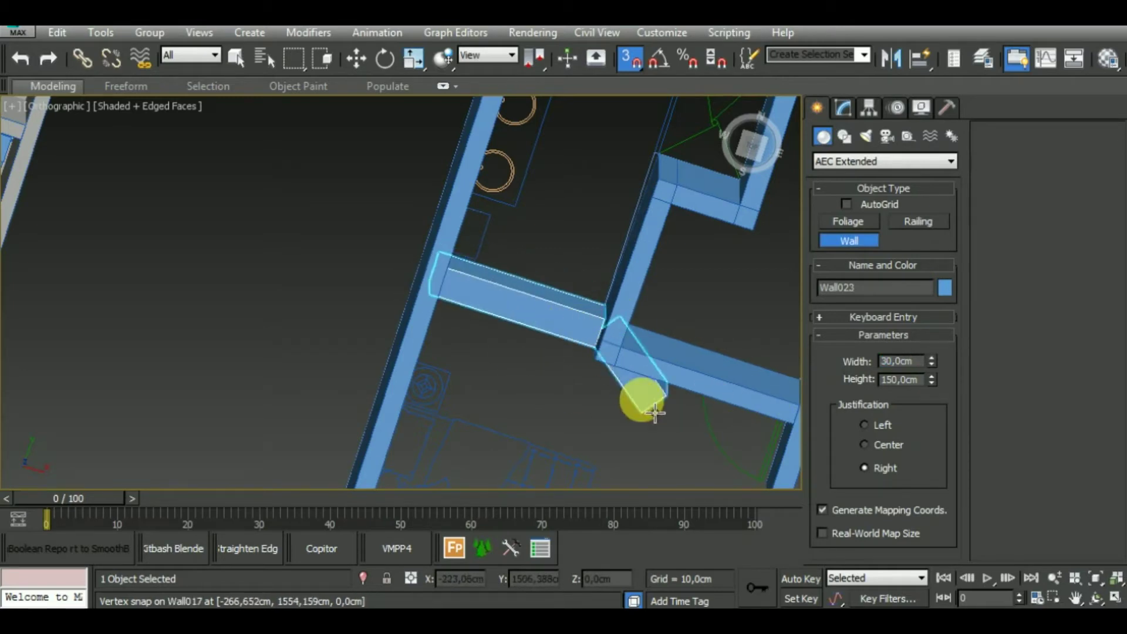
{"action": "left_click", "coordinate": [907, 365]}
{"action": "type", "text": "289"}
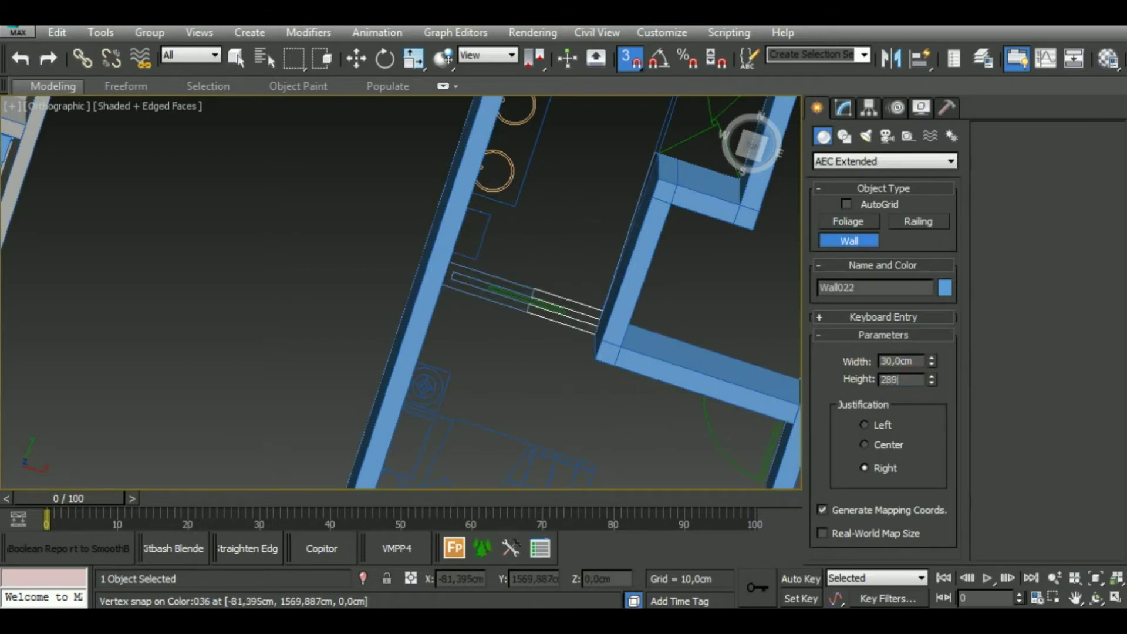
{"action": "left_click_drag", "start_coordinate": [451, 294], "coordinate": [607, 351]}
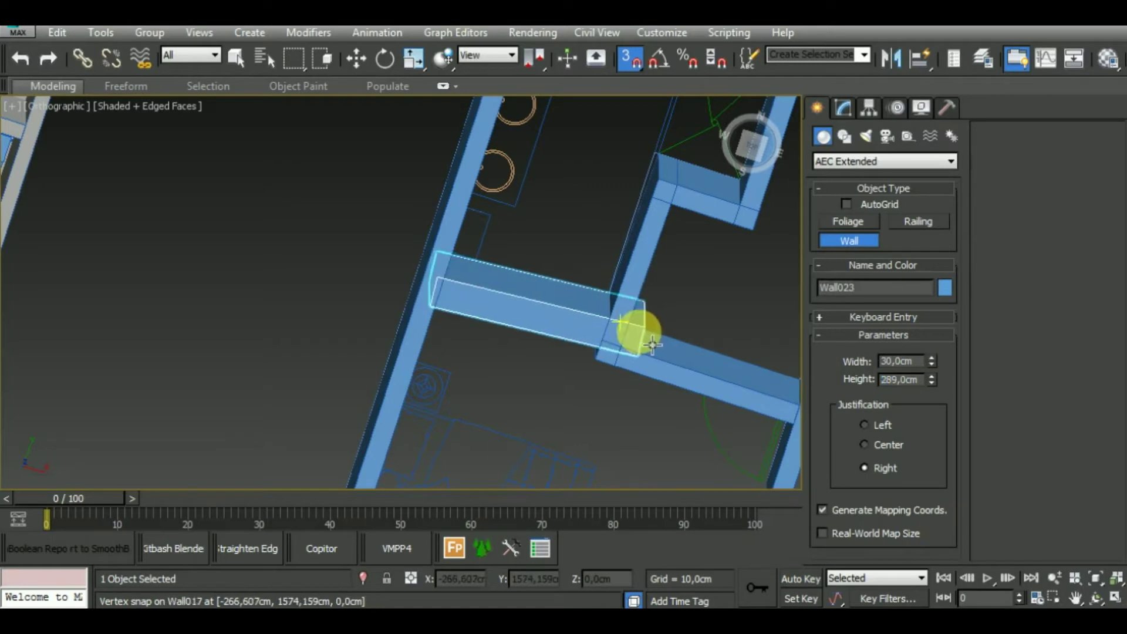
Step: Attempt a wall across the bathroom to the lower wall, cancel it, and tilt the view
{"action": "scroll", "coordinate": [635, 388], "scroll_direction": "down", "scroll_amount": 3}
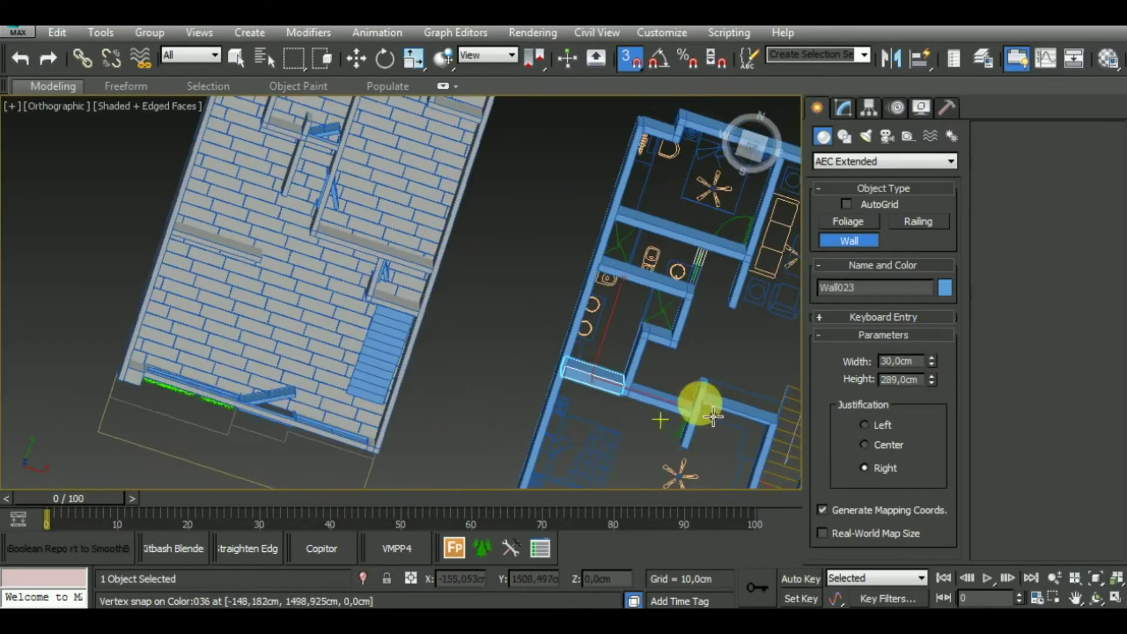
{"action": "scroll", "coordinate": [664, 411], "scroll_direction": "down", "scroll_amount": 2}
{"action": "scroll", "coordinate": [636, 374], "scroll_direction": "up", "scroll_amount": 5}
{"action": "scroll", "coordinate": [645, 387], "scroll_direction": "up", "scroll_amount": 1}
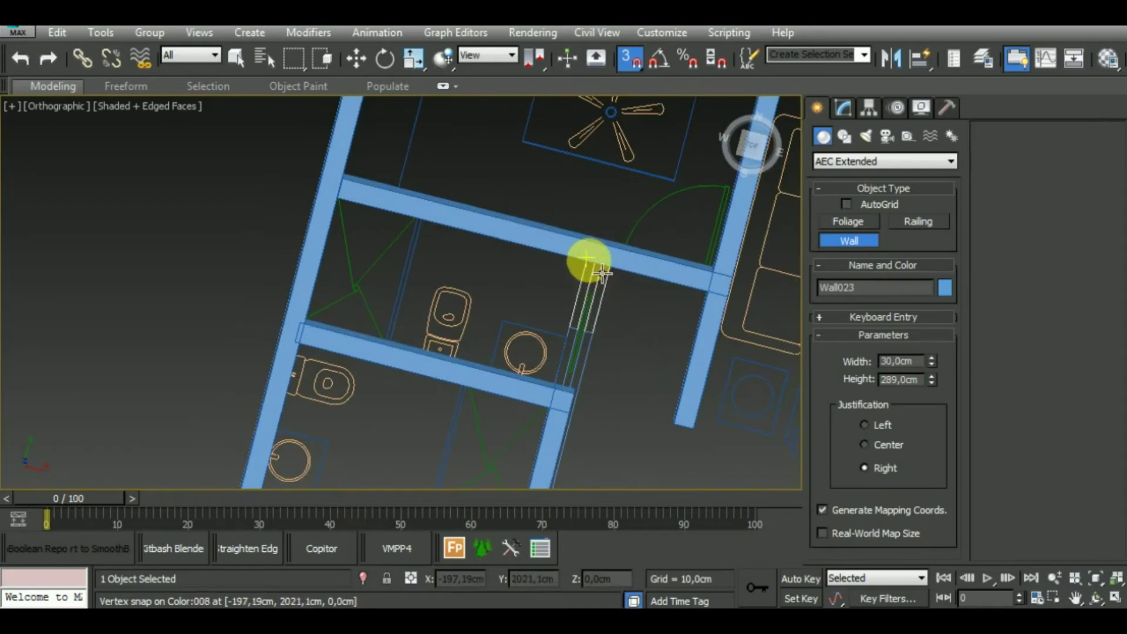
{"action": "left_click_drag", "start_coordinate": [601, 272], "coordinate": [570, 401]}
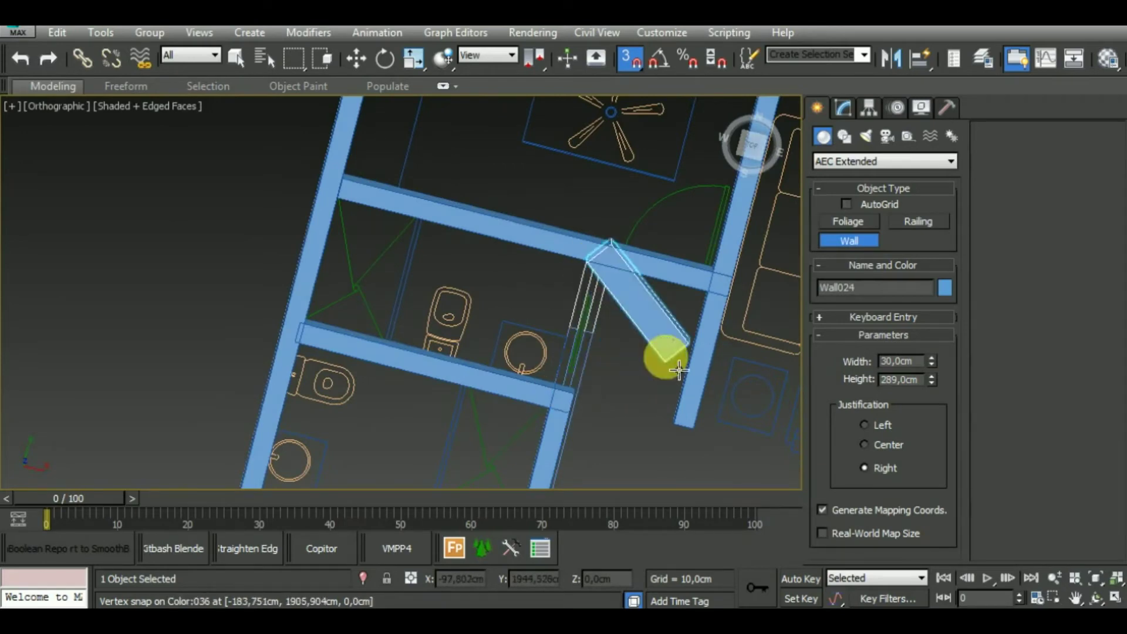
{"action": "right_click", "coordinate": [609, 378]}
{"action": "mouse_move", "coordinate": [609, 378]}
{"action": "middle_mouse_down", "text": "alt"}
{"action": "mouse_move", "coordinate": [596, 352]}
{"action": "mouse_move", "coordinate": [559, 332]}
{"action": "middle_mouse_up", "text": "alt"}
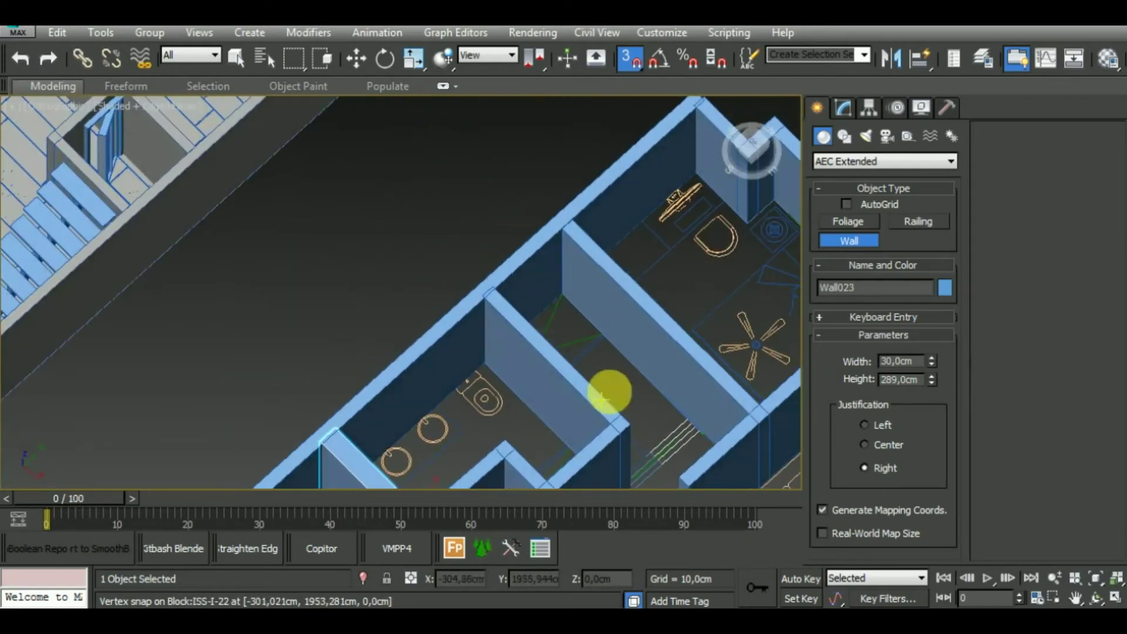
Step: Start another wall at a snapped point, cancel it, and stop drawing walls
{"action": "scroll", "coordinate": [559, 327], "scroll_direction": "up", "scroll_amount": 2}
{"action": "scroll", "coordinate": [580, 356], "scroll_direction": "up", "scroll_amount": 3}
{"action": "scroll", "coordinate": [569, 358], "scroll_direction": "down", "scroll_amount": 2}
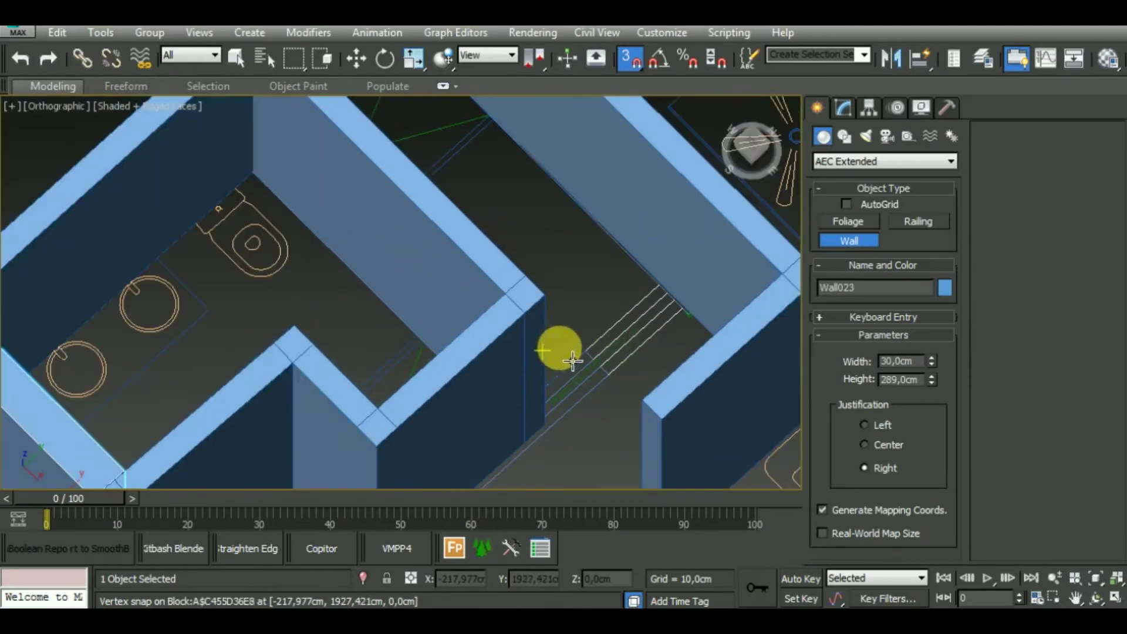
{"action": "left_click", "coordinate": [673, 296]}
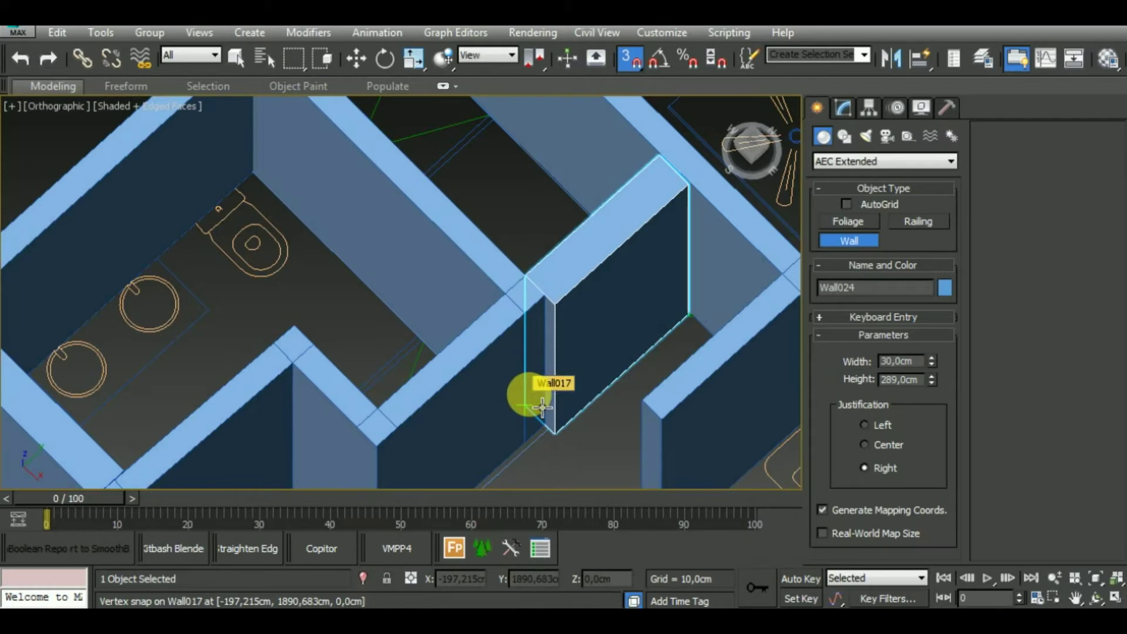
{"action": "right_click", "coordinate": [540, 405]}
{"action": "scroll", "coordinate": [558, 390], "scroll_direction": "down", "scroll_amount": 2}
{"action": "scroll", "coordinate": [566, 329], "scroll_direction": "down", "scroll_amount": 2}
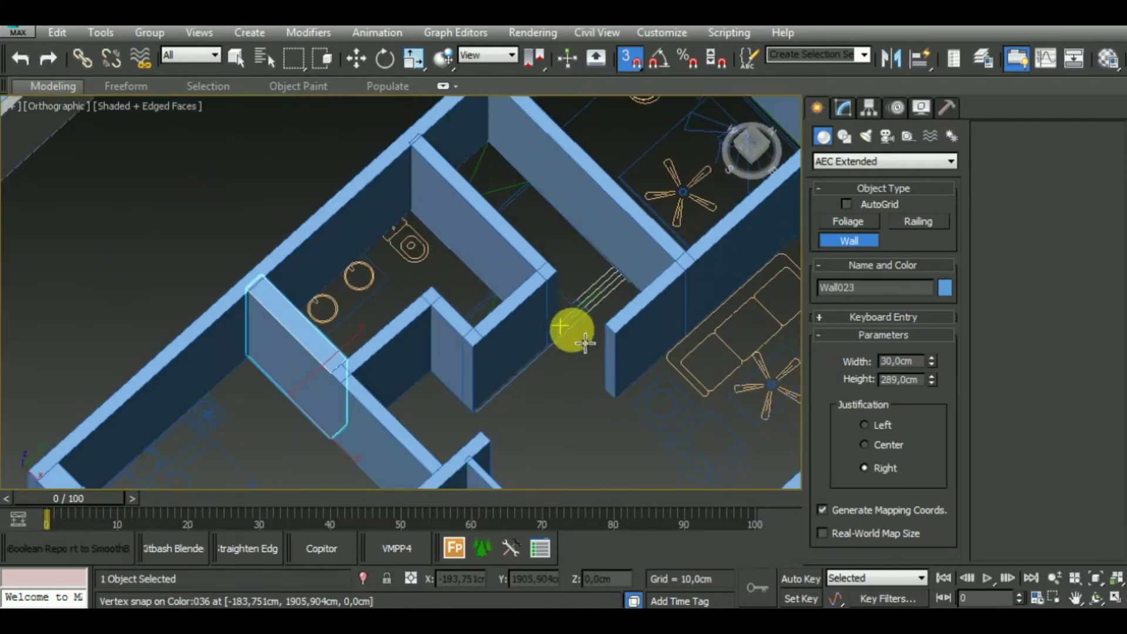
{"action": "scroll", "coordinate": [566, 340], "scroll_direction": "up", "scroll_amount": 2}
{"action": "right_click", "coordinate": [561, 351]}
{"action": "scroll", "coordinate": [515, 323], "scroll_direction": "up", "scroll_amount": 1}
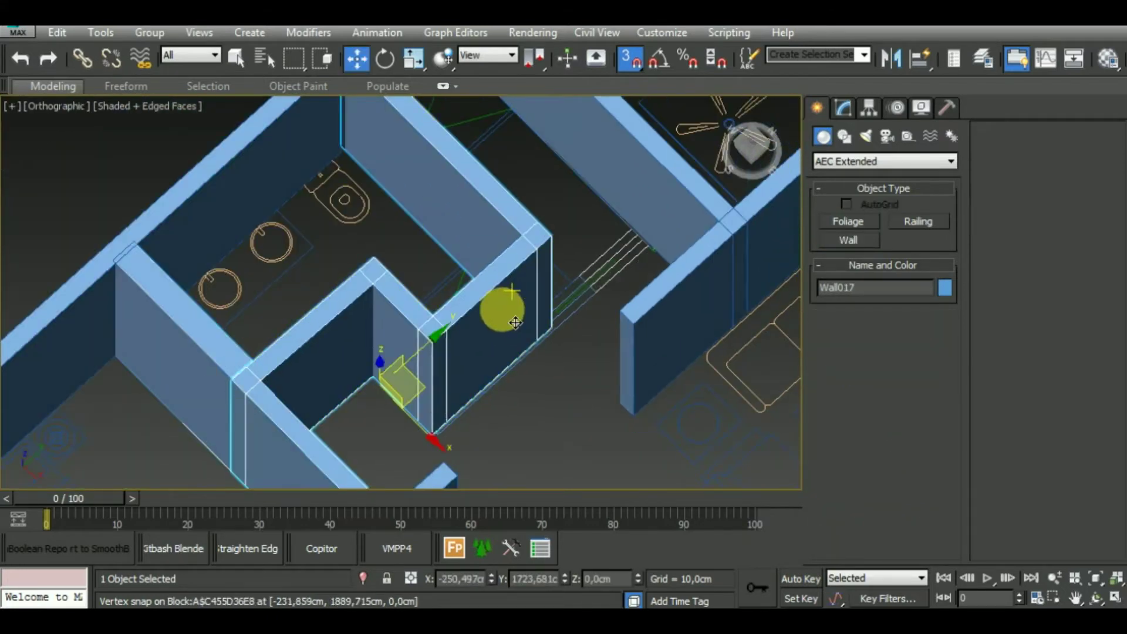
{"action": "scroll", "coordinate": [511, 320], "scroll_direction": "down", "scroll_amount": 2}
{"action": "scroll", "coordinate": [542, 357], "scroll_direction": "up", "scroll_amount": 1}
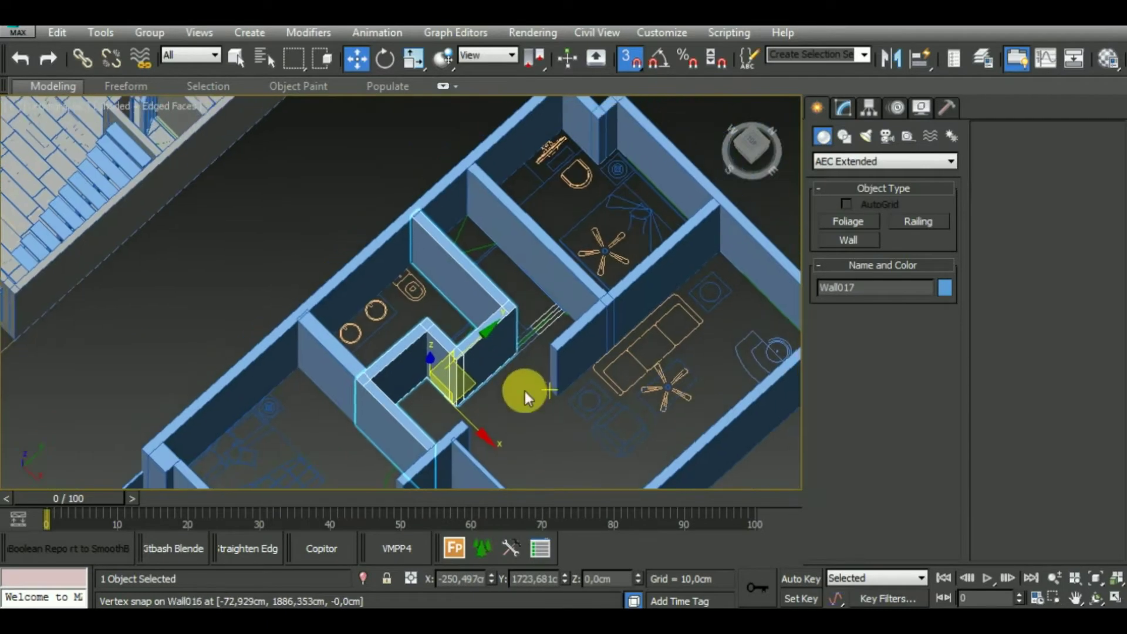
{"action": "scroll", "coordinate": [524, 389], "scroll_direction": "up", "scroll_amount": 2}
{"action": "scroll", "coordinate": [549, 327], "scroll_direction": "up", "scroll_amount": 1}
Step: Add a 20 cm wide, 289 cm high wall, Wall024, across the gap beside the bathroom
{"action": "left_click", "coordinate": [848, 241]}
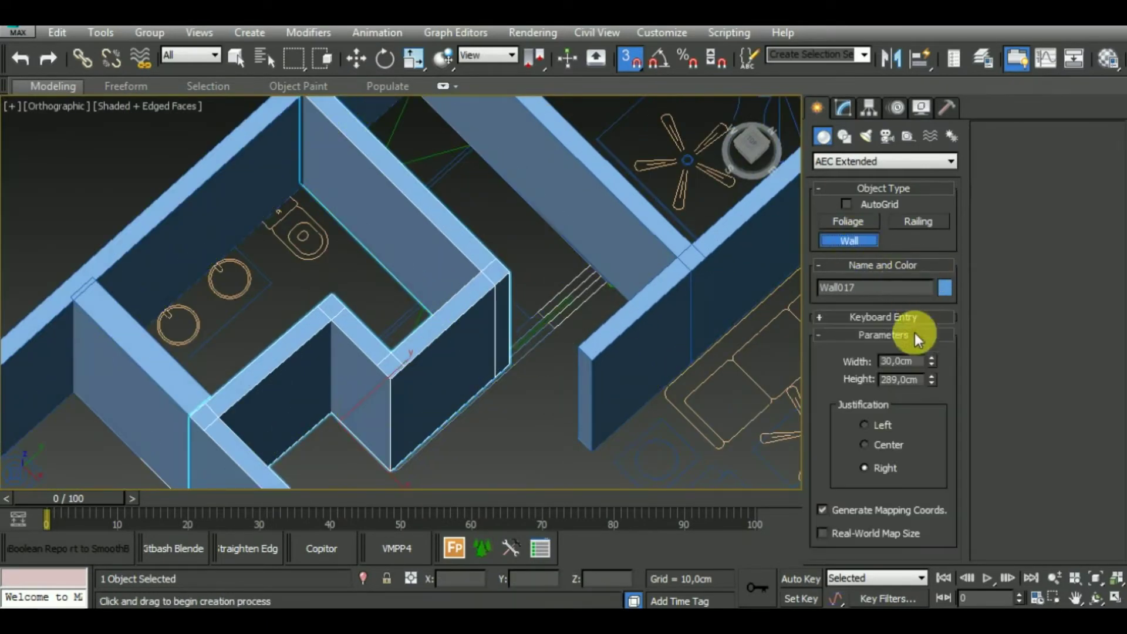
{"action": "double_click", "coordinate": [923, 367]}
{"action": "type", "text": "20"}
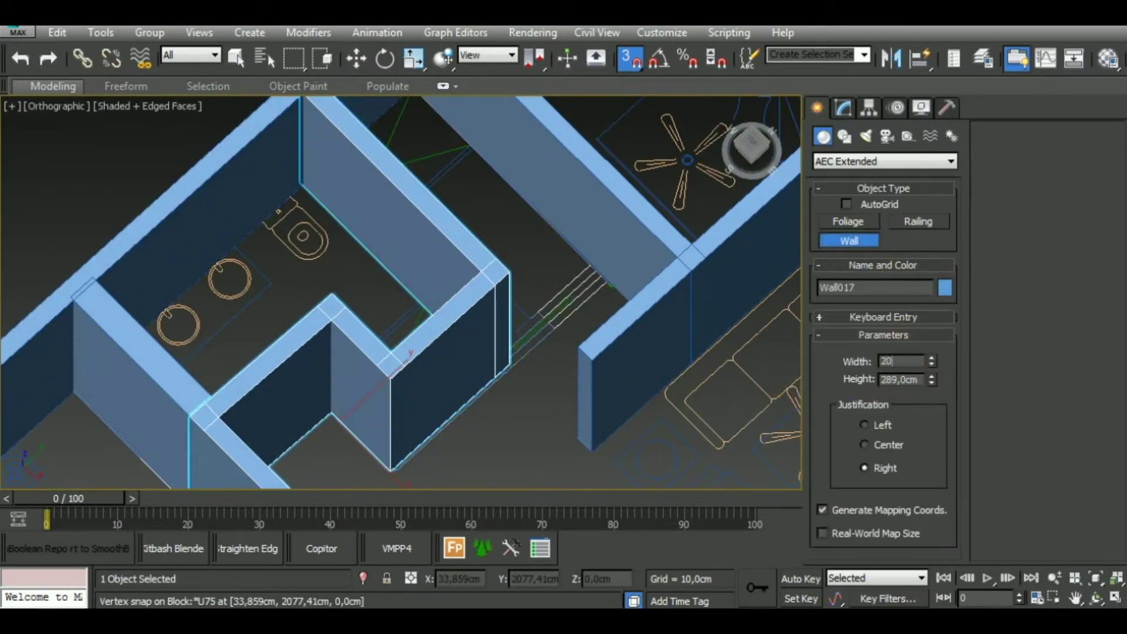
{"action": "middle_click_drag", "start_coordinate": [574, 289], "coordinate": [524, 333]}
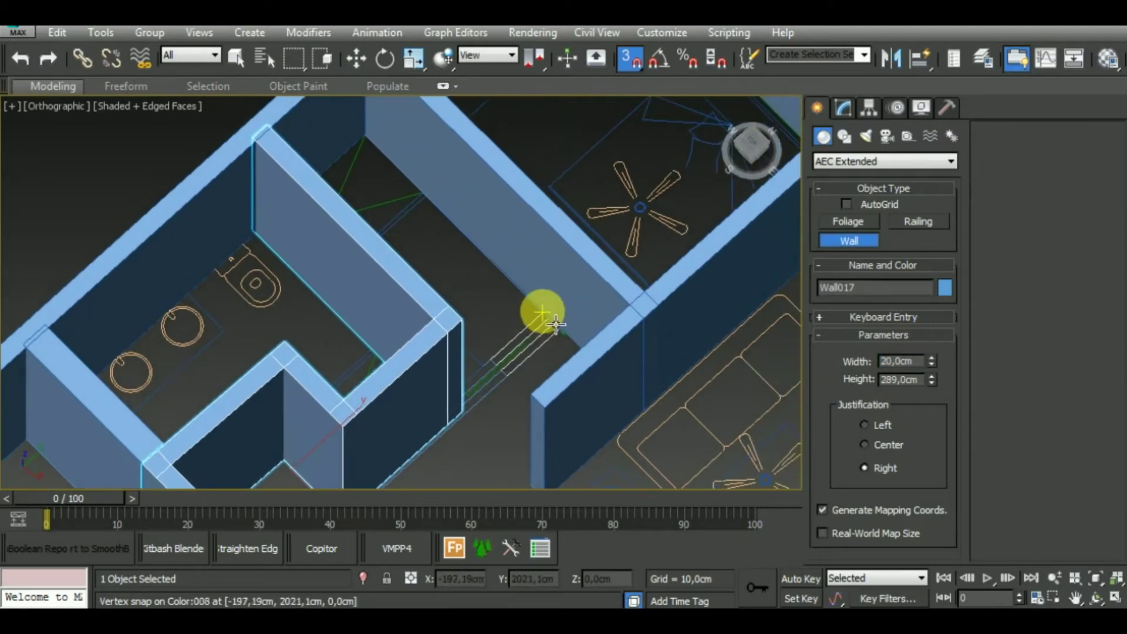
{"action": "left_click", "coordinate": [541, 334]}
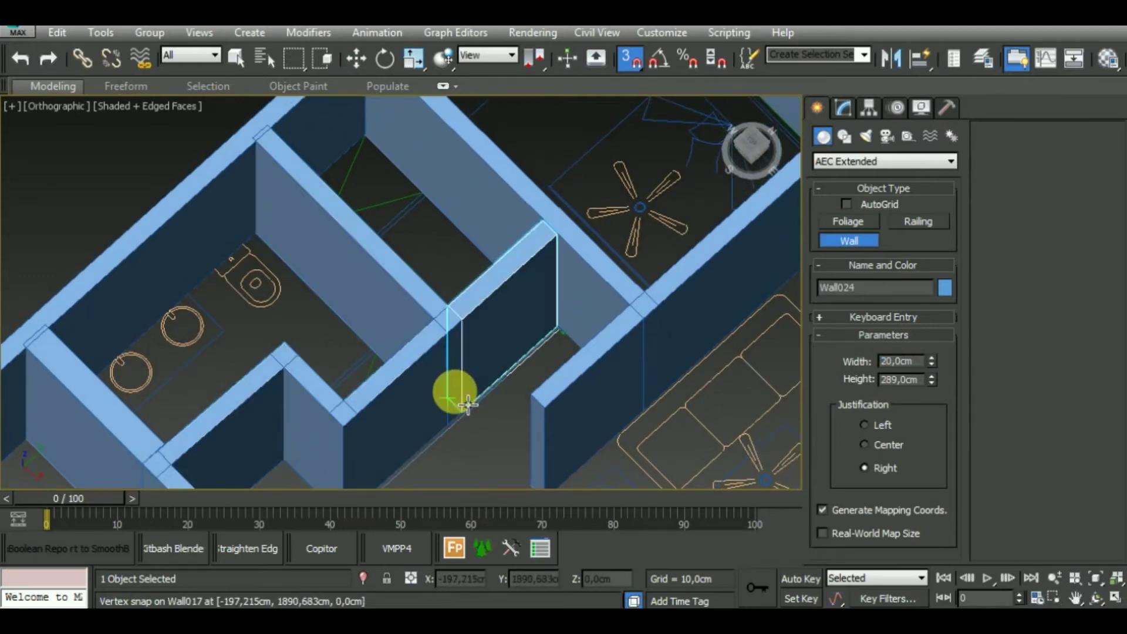
{"action": "scroll", "coordinate": [609, 395], "scroll_direction": "down", "scroll_amount": 5}
{"action": "middle_click_drag", "start_coordinate": [608, 395], "coordinate": [658, 239]}
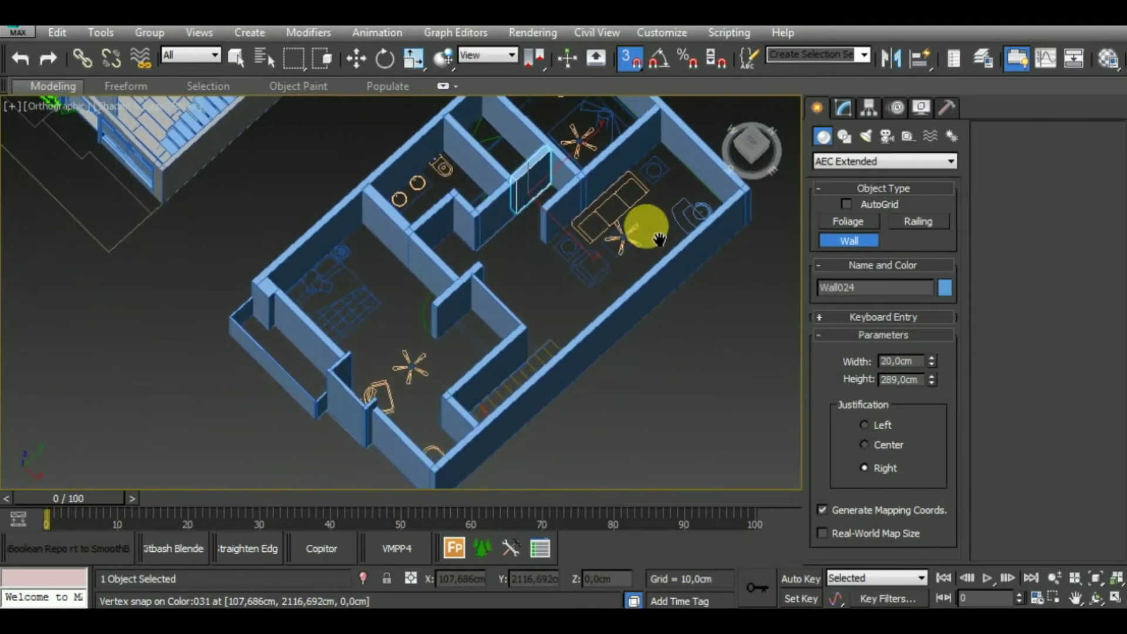
{"action": "middle_click_drag", "start_coordinate": [596, 324], "coordinate": [616, 298]}
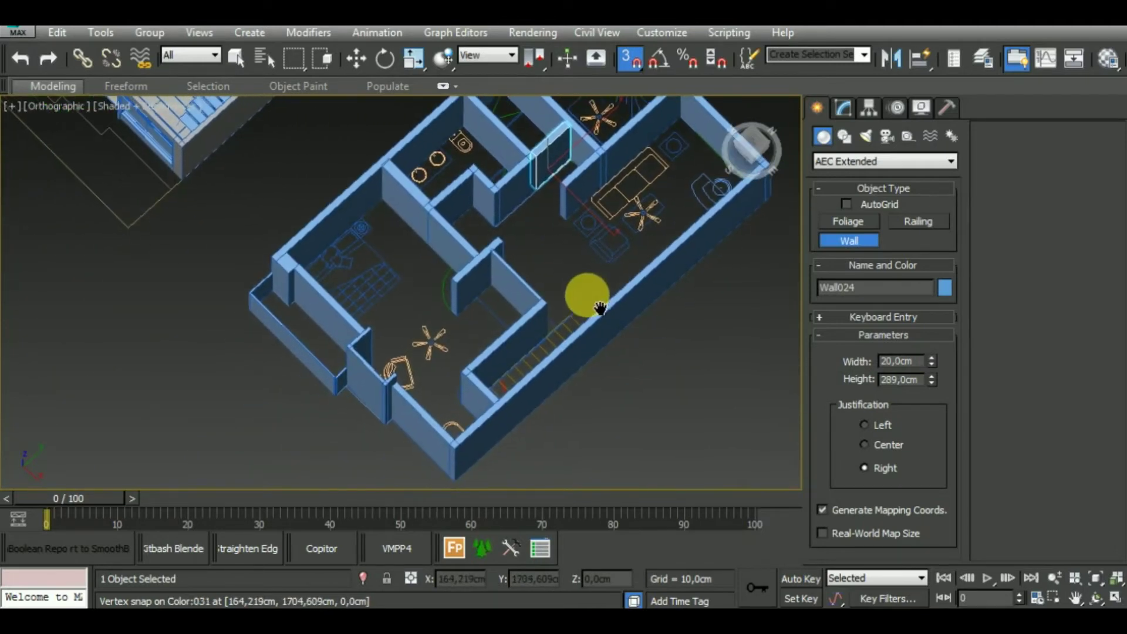
Step: Attach the outer left wall and upper interior wall to Wall014
{"action": "key", "text": "w"}
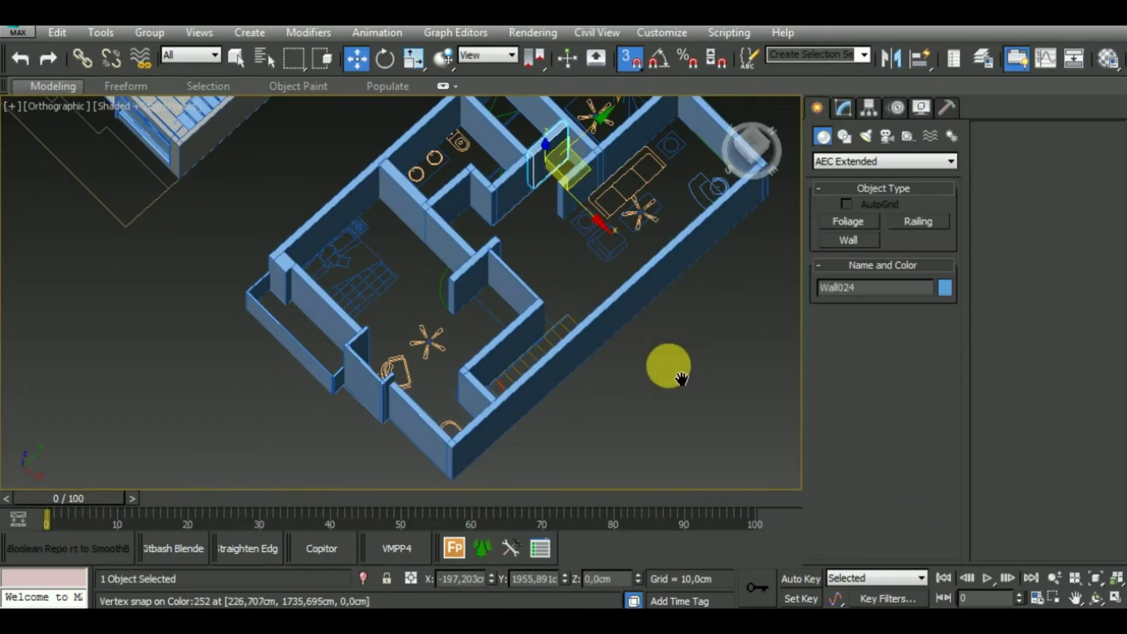
{"action": "mouse_move", "coordinate": [668, 368]}
{"action": "middle_mouse_down"}
{"action": "mouse_move", "coordinate": [605, 315]}
{"action": "mouse_move", "coordinate": [710, 379]}
{"action": "mouse_move", "coordinate": [665, 414]}
{"action": "middle_mouse_up"}
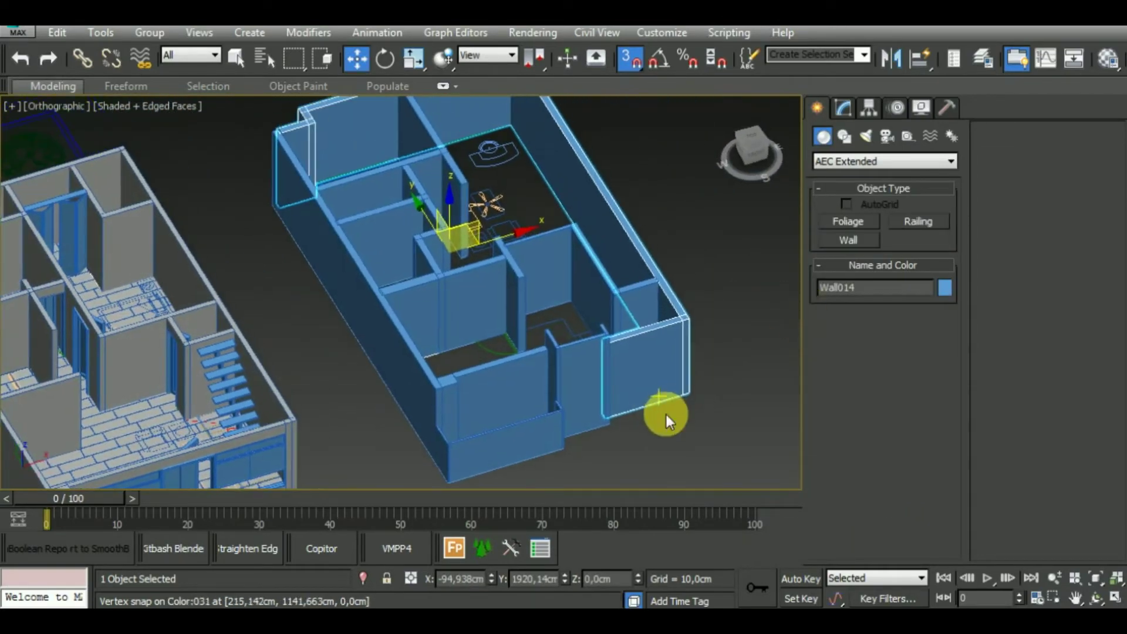
{"action": "left_click", "coordinate": [847, 110]}
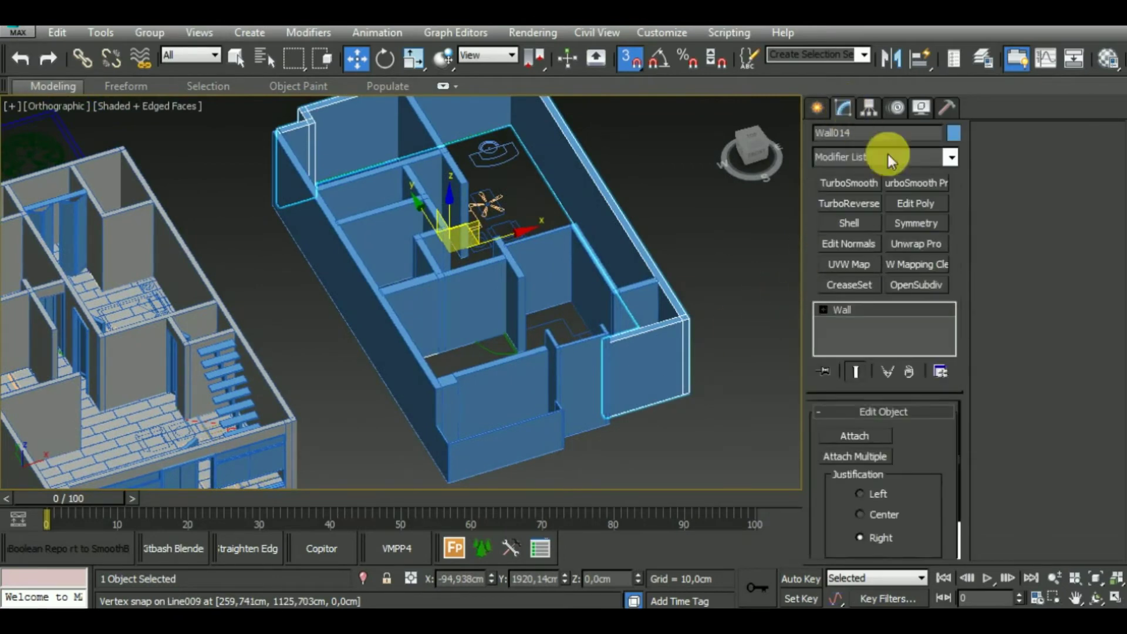
{"action": "left_click", "coordinate": [868, 437]}
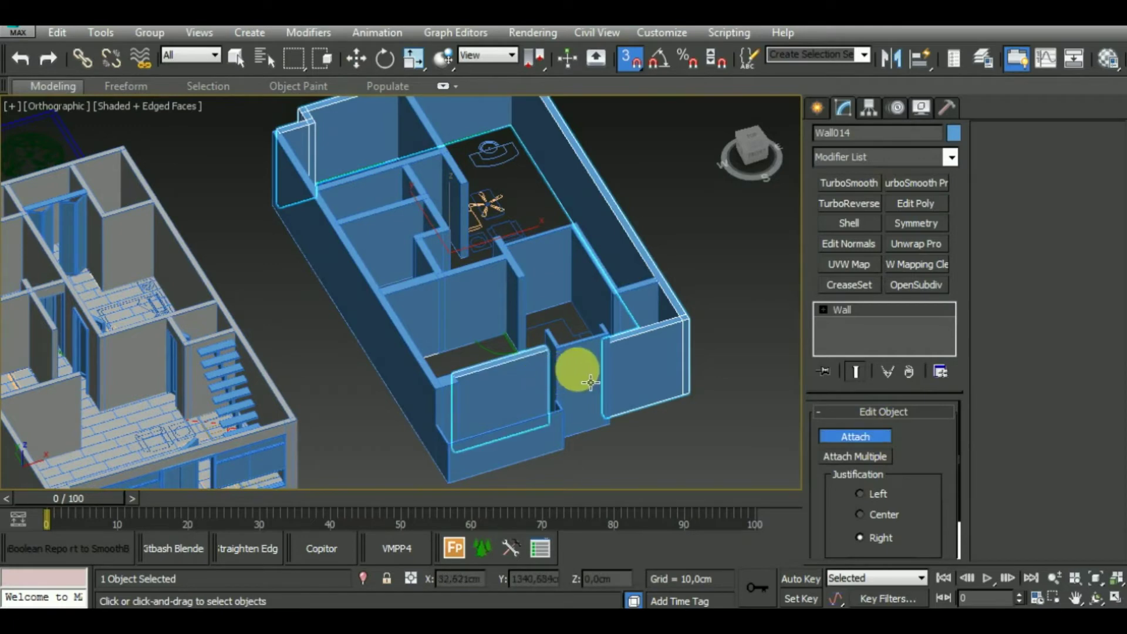
{"action": "left_click", "coordinate": [444, 410]}
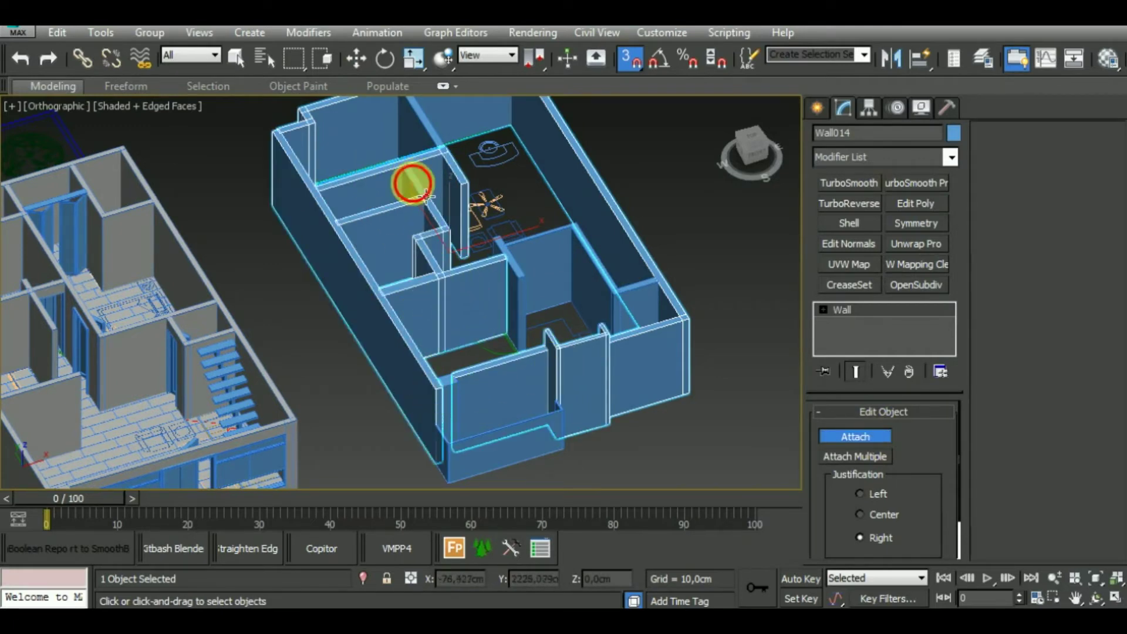
{"action": "left_click", "coordinate": [433, 145]}
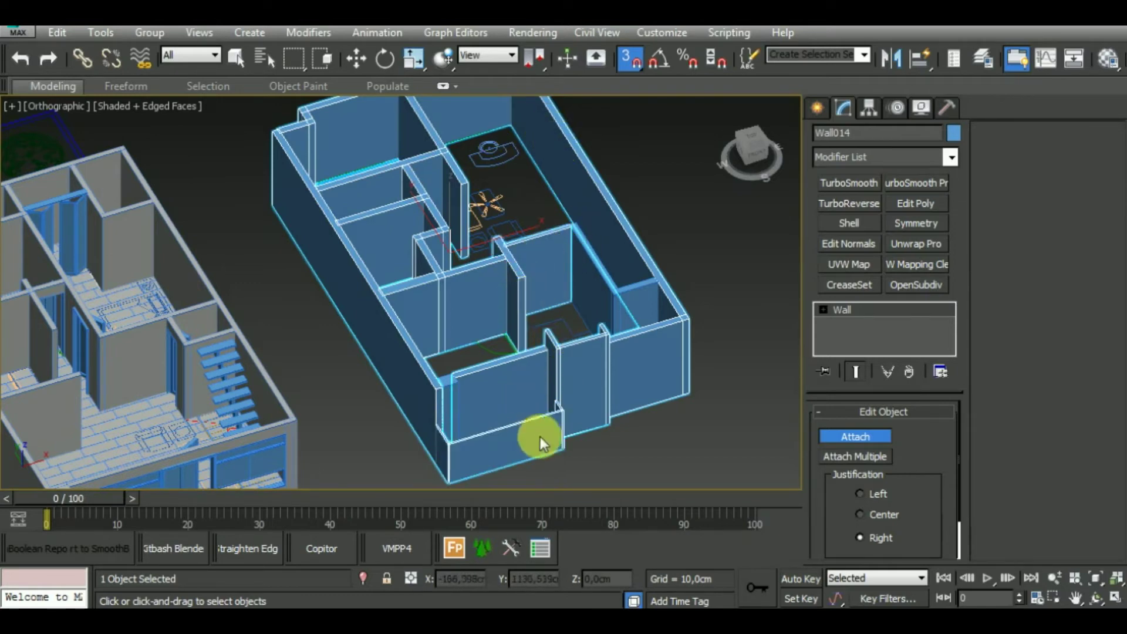
{"action": "scroll", "coordinate": [658, 373], "scroll_direction": "down", "scroll_amount": 1}
{"action": "scroll", "coordinate": [659, 375], "scroll_direction": "down", "scroll_amount": 1}
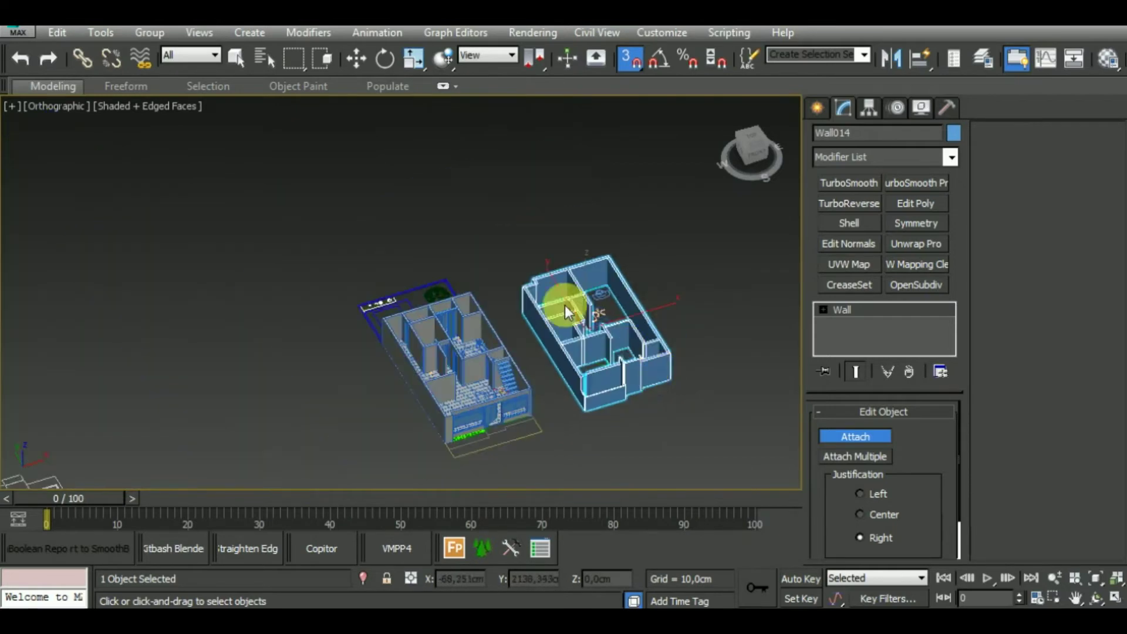
{"action": "scroll", "coordinate": [552, 300], "scroll_direction": "up", "scroll_amount": 2}
{"action": "scroll", "coordinate": [546, 305], "scroll_direction": "down", "scroll_amount": 2}
Step: Exit attach mode and display Wall014 see-through with Alt+X
{"action": "key", "text": "w"}
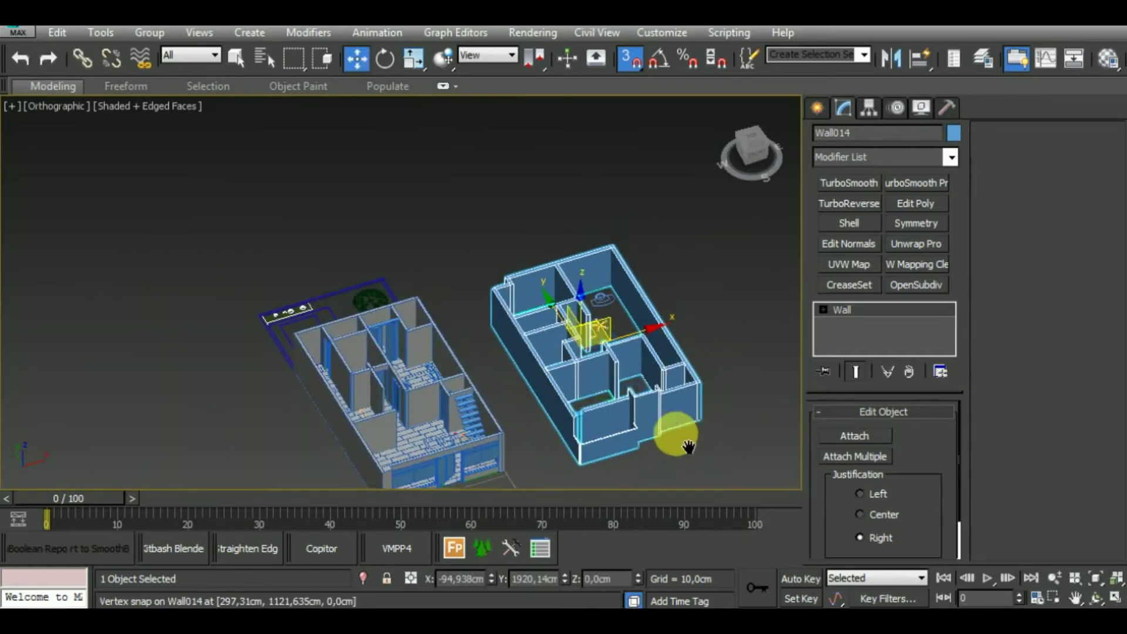
{"action": "mouse_move", "coordinate": [675, 432]}
{"action": "middle_mouse_down"}
{"action": "mouse_move", "coordinate": [640, 414]}
{"action": "mouse_move", "coordinate": [647, 447]}
{"action": "mouse_move", "coordinate": [586, 478]}
{"action": "mouse_move", "coordinate": [599, 448]}
{"action": "middle_mouse_up"}
{"action": "key", "text": "alt+x"}
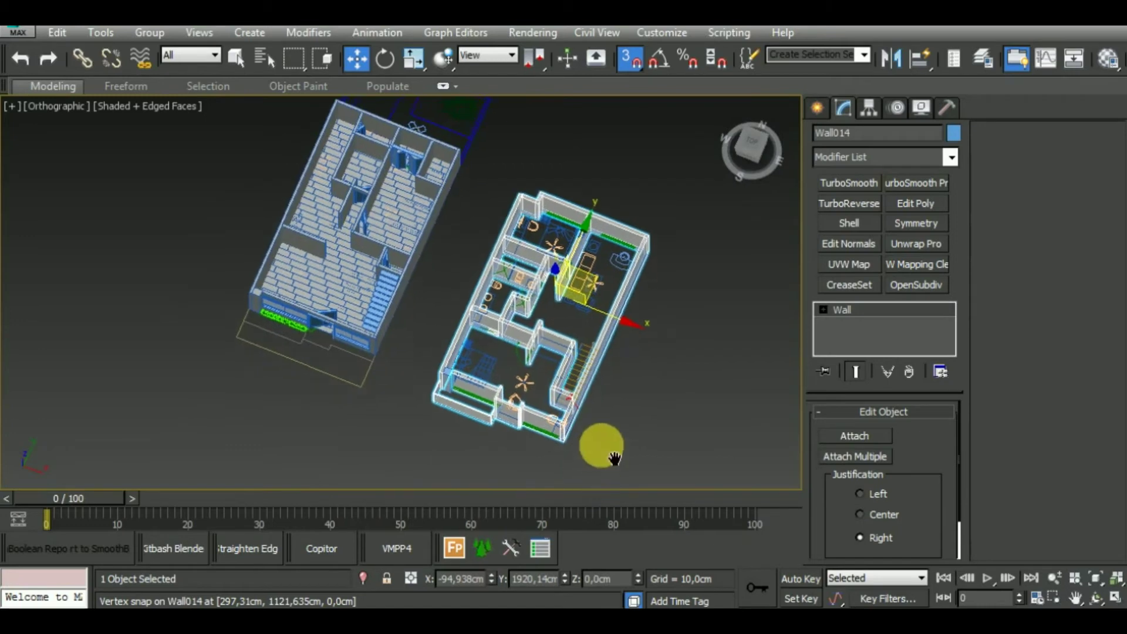
{"action": "scroll", "coordinate": [448, 323], "scroll_direction": "up", "scroll_amount": 2}
{"action": "scroll", "coordinate": [576, 341], "scroll_direction": "up", "scroll_amount": 4}
{"action": "middle_click_drag", "start_coordinate": [576, 340], "coordinate": [466, 382]}
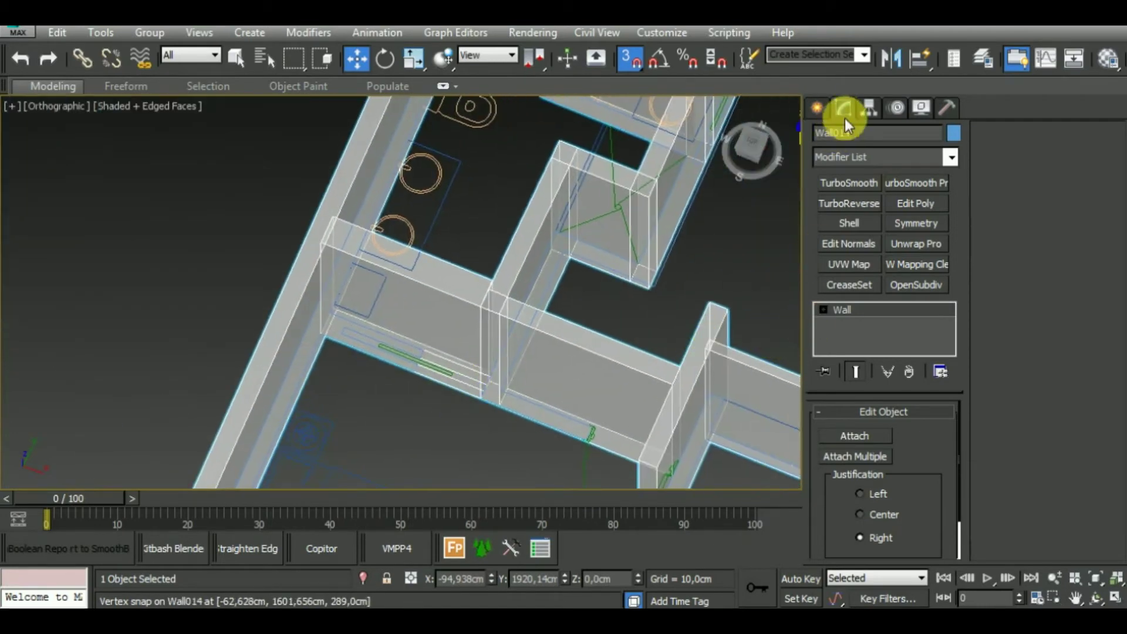
Step: Switch the Create panel to the Windows category, then cancel a started sliding window
{"action": "left_click", "coordinate": [822, 107]}
{"action": "scroll", "coordinate": [573, 252], "scroll_direction": "down", "scroll_amount": 3}
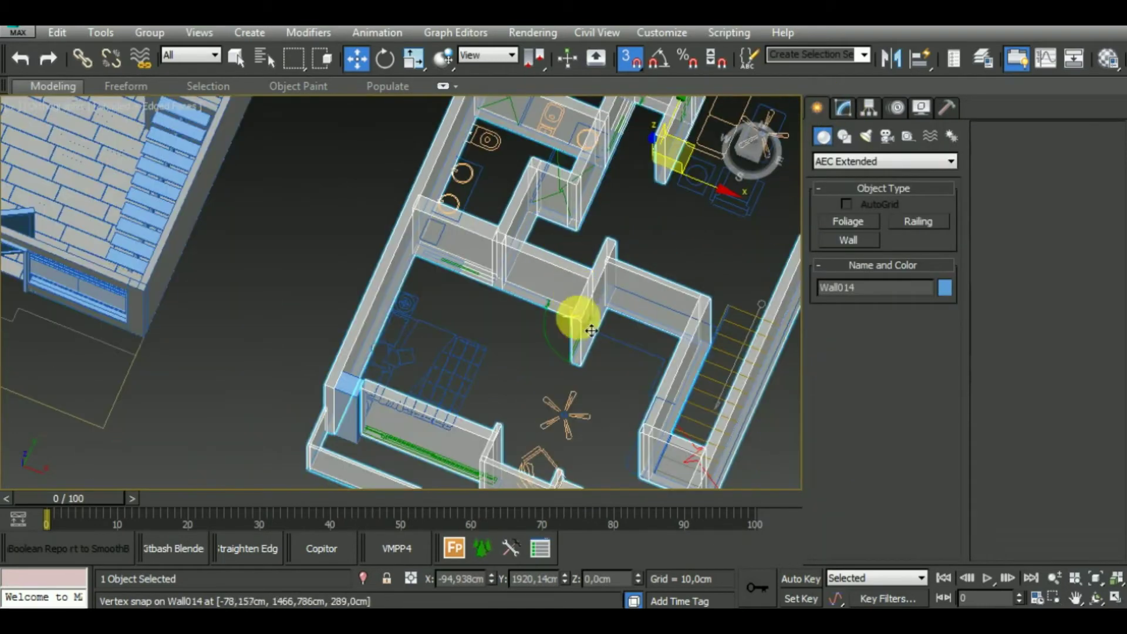
{"action": "left_click", "coordinate": [857, 162]}
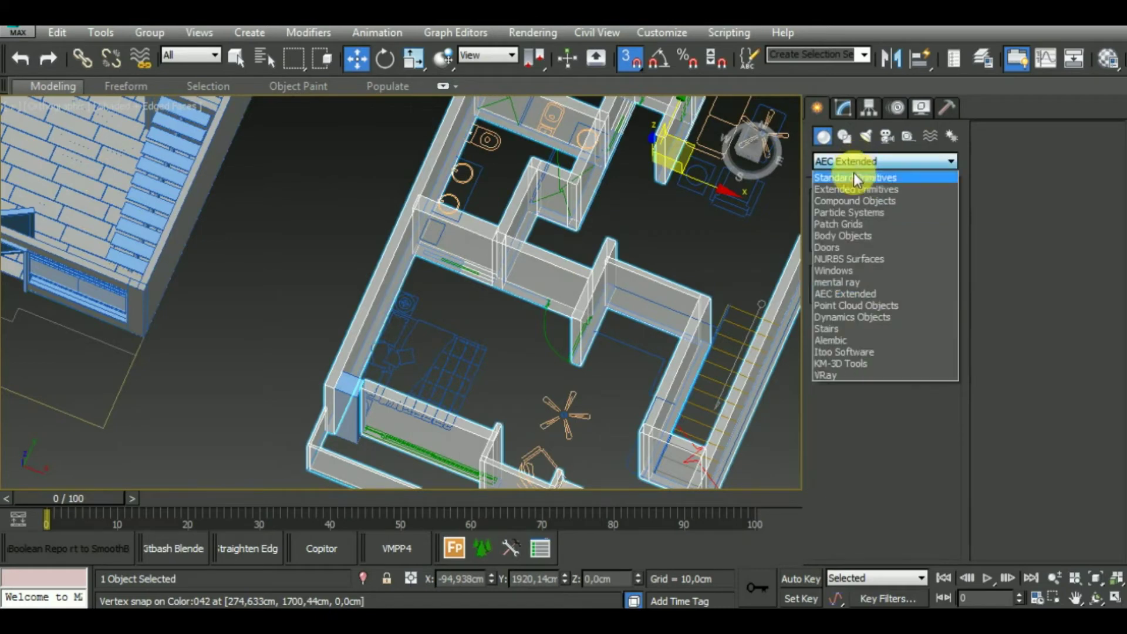
{"action": "left_click", "coordinate": [855, 272]}
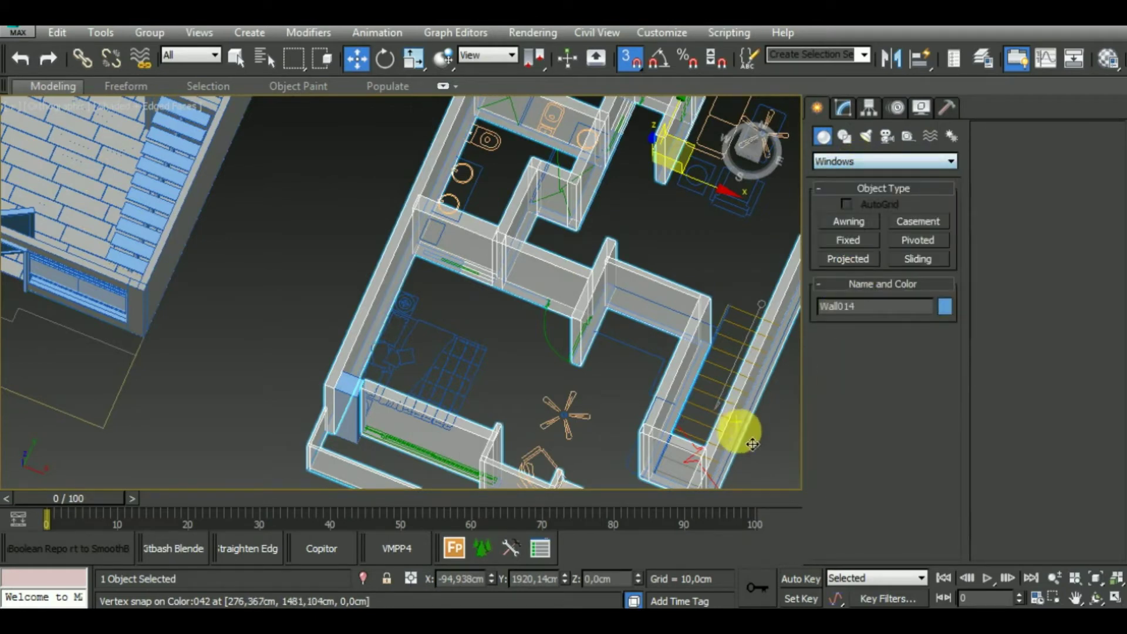
{"action": "left_click", "coordinate": [923, 259]}
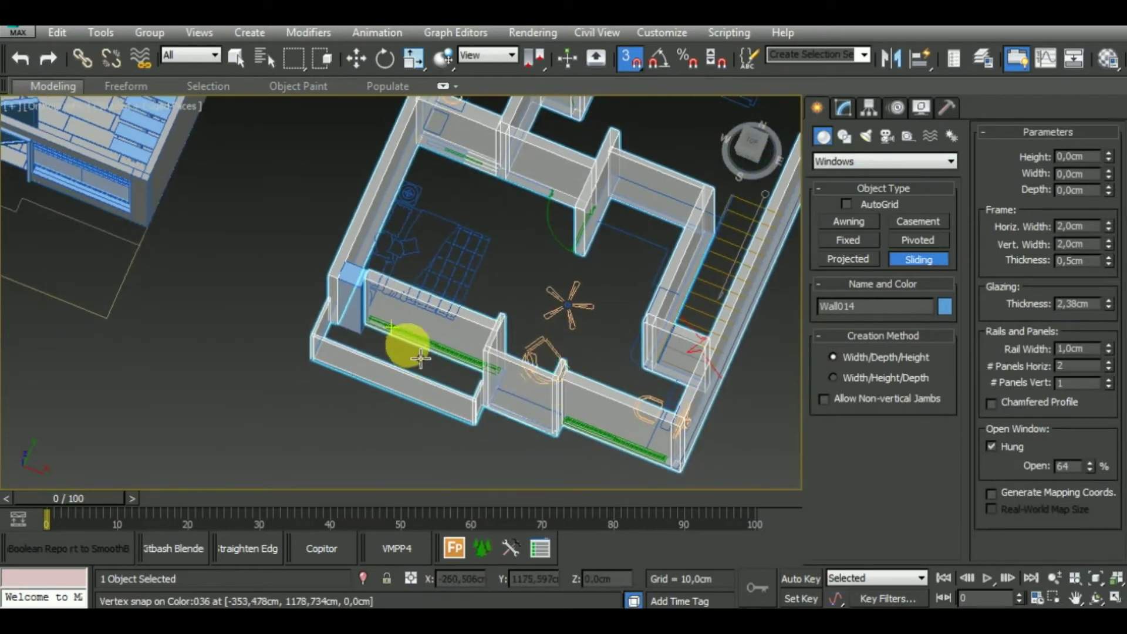
{"action": "scroll", "coordinate": [420, 358], "scroll_direction": "up", "scroll_amount": 2}
{"action": "key", "text": "w"}
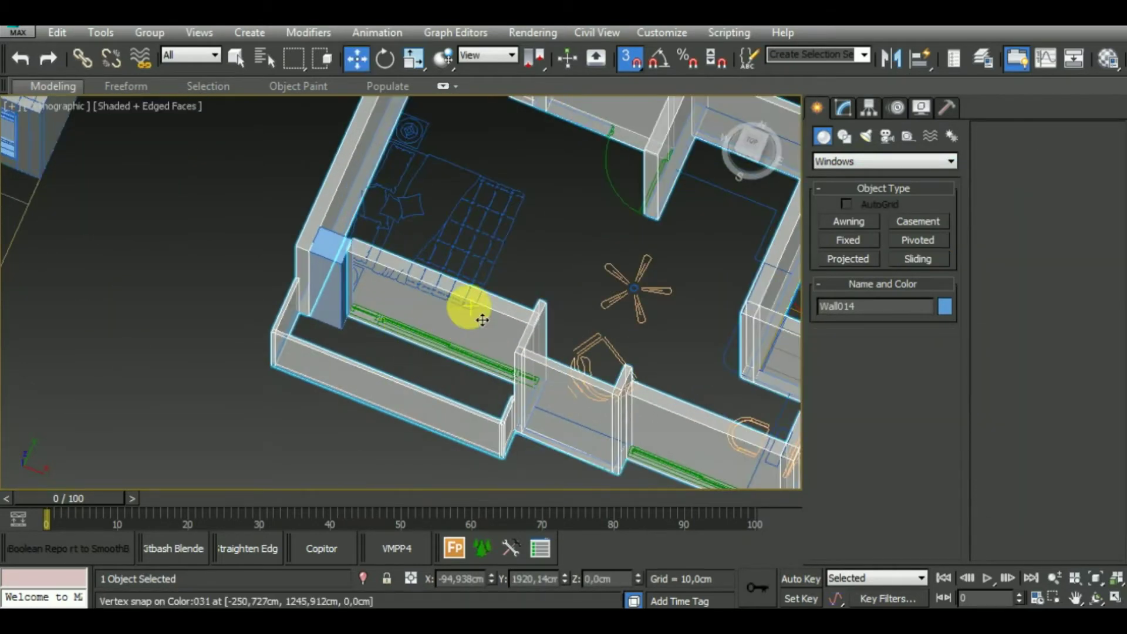
Step: Attach the leftover light-blue wall piece to Wall014 and return to window creation
{"action": "left_click", "coordinate": [842, 108]}
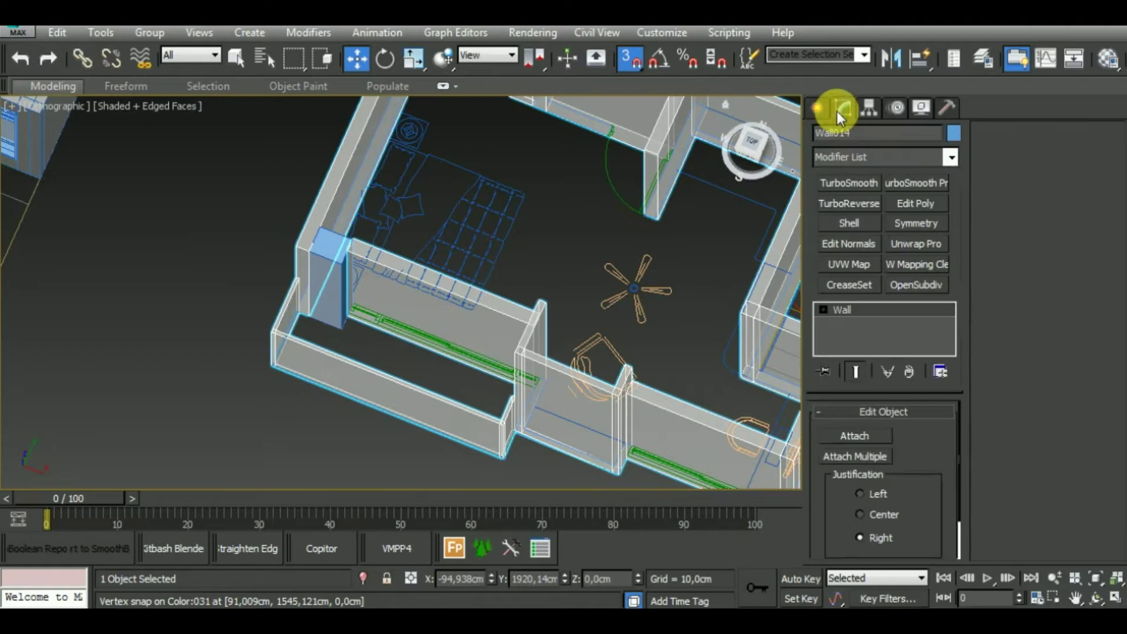
{"action": "left_click", "coordinate": [879, 435]}
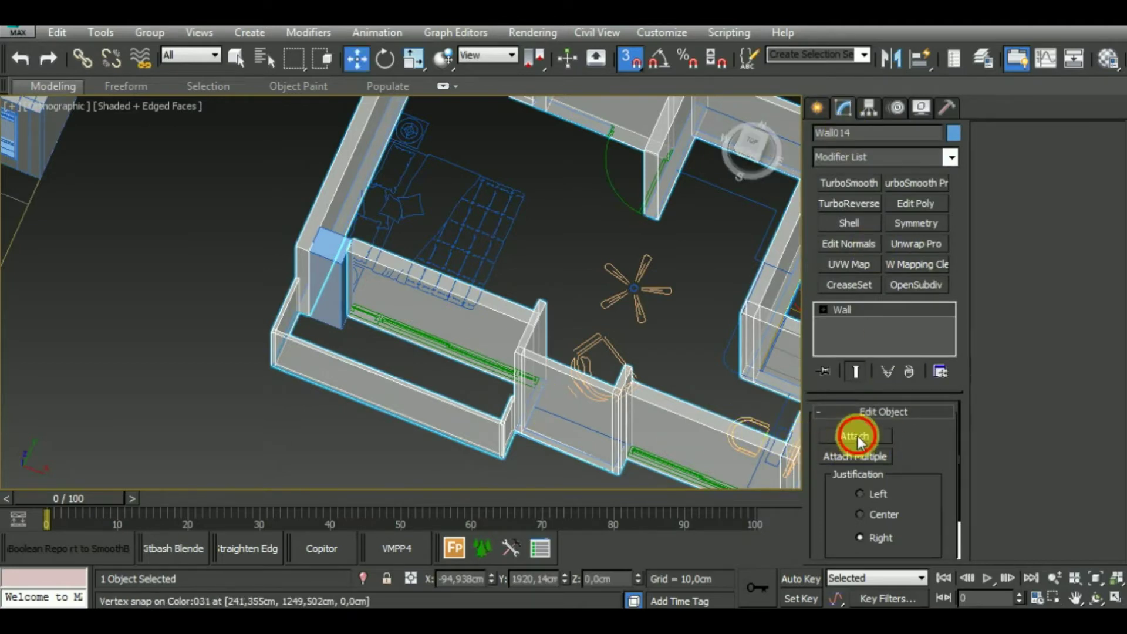
{"action": "left_click", "coordinate": [338, 297]}
{"action": "right_click", "coordinate": [612, 352]}
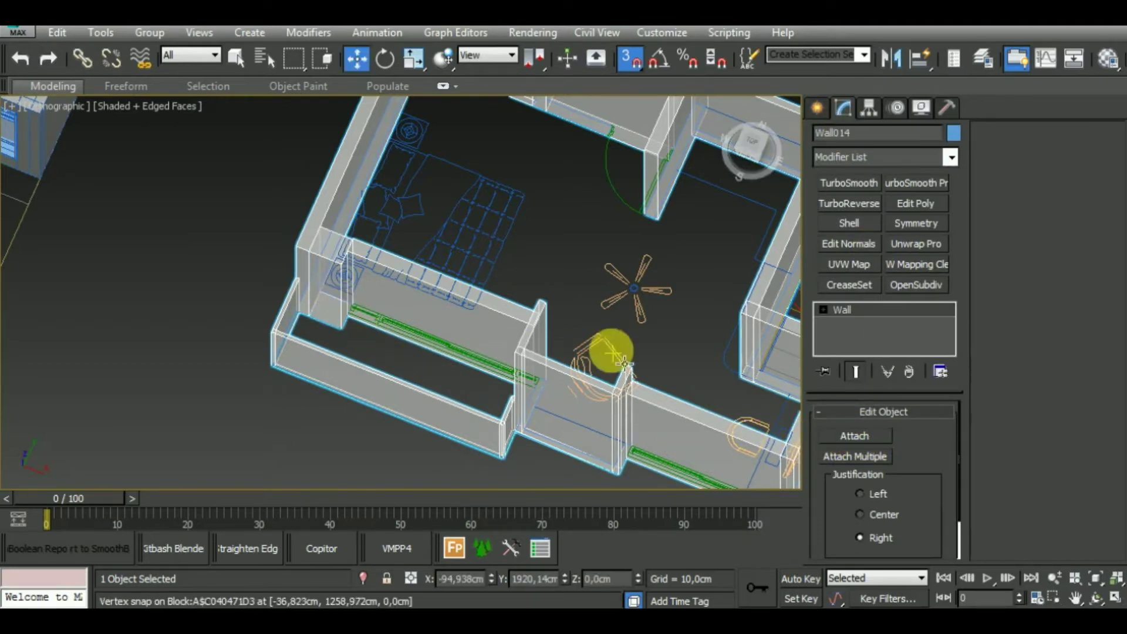
{"action": "left_click", "coordinate": [818, 108]}
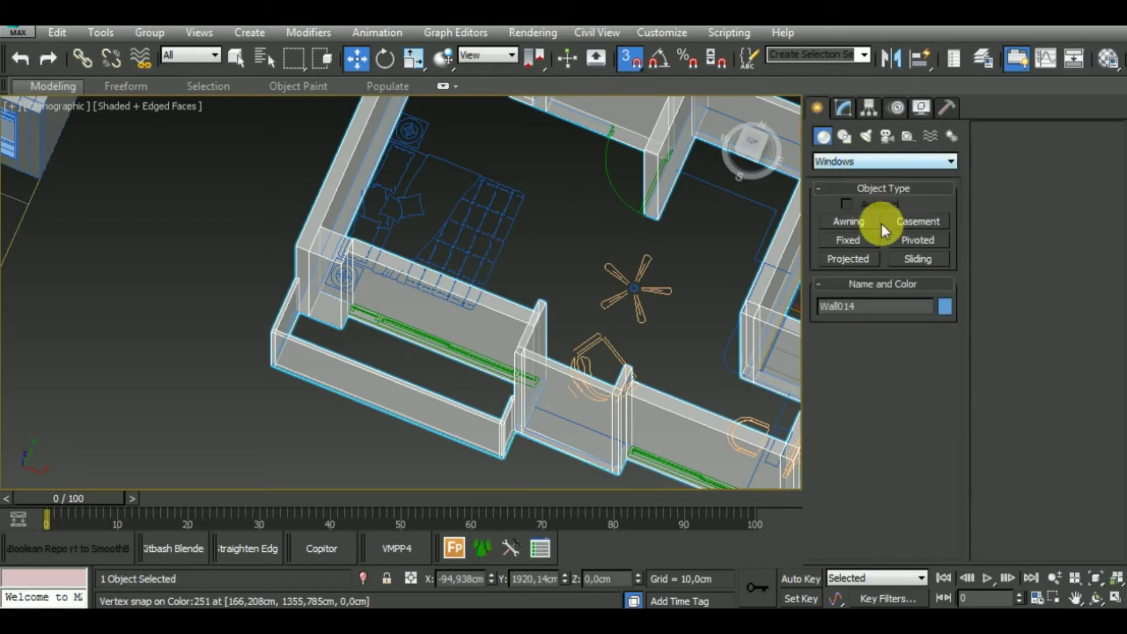
Step: Draw a 286 cm wide sliding window along the green window line
{"action": "left_click", "coordinate": [917, 252]}
{"action": "scroll", "coordinate": [335, 314], "scroll_direction": "up", "scroll_amount": 2}
{"action": "scroll", "coordinate": [272, 257], "scroll_direction": "up", "scroll_amount": 2}
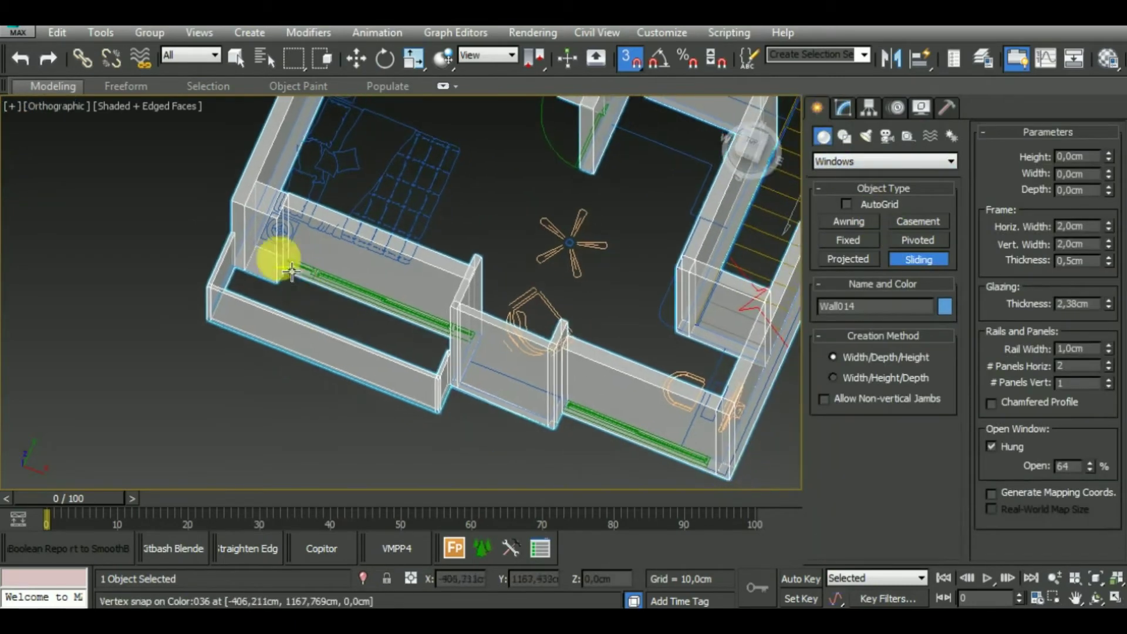
{"action": "scroll", "coordinate": [300, 262], "scroll_direction": "up", "scroll_amount": 2}
{"action": "scroll", "coordinate": [312, 274], "scroll_direction": "up", "scroll_amount": 1}
{"action": "mouse_move", "coordinate": [315, 276]}
{"action": "middle_mouse_down"}
{"action": "mouse_move", "coordinate": [259, 251]}
{"action": "mouse_move", "coordinate": [184, 184]}
{"action": "middle_mouse_up"}
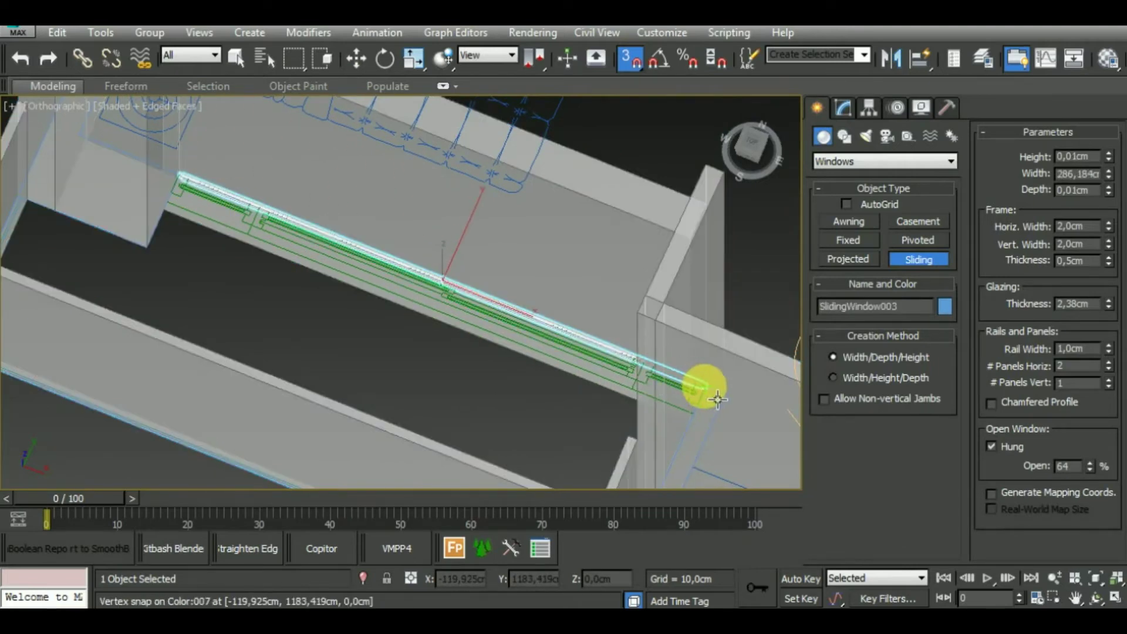
{"action": "left_click_drag", "start_coordinate": [194, 187], "coordinate": [704, 386]}
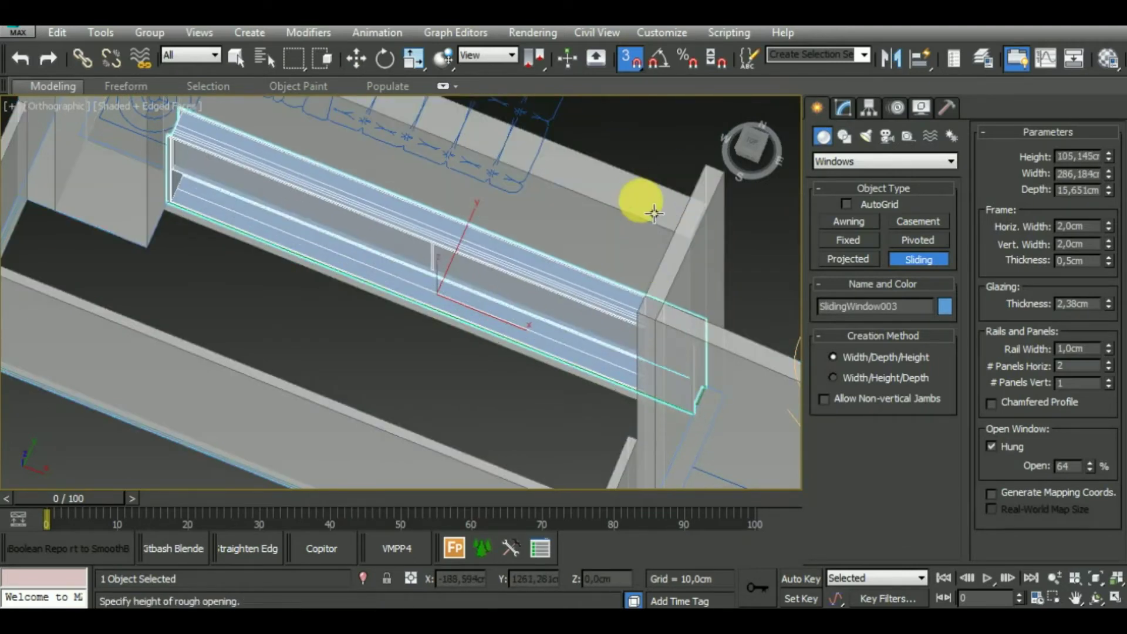
{"action": "left_click", "coordinate": [635, 169]}
{"action": "scroll", "coordinate": [596, 303], "scroll_direction": "down", "scroll_amount": 3}
{"action": "mouse_move", "coordinate": [596, 304]}
{"action": "middle_mouse_down", "text": "alt"}
{"action": "mouse_move", "coordinate": [597, 319]}
{"action": "mouse_move", "coordinate": [614, 295]}
{"action": "mouse_move", "coordinate": [567, 428]}
{"action": "middle_mouse_up", "text": "alt"}
Step: Set the window height to 220 cm and raise it 50 cm in Z
{"action": "double_click", "coordinate": [1086, 156]}
{"action": "type", "text": "220"}
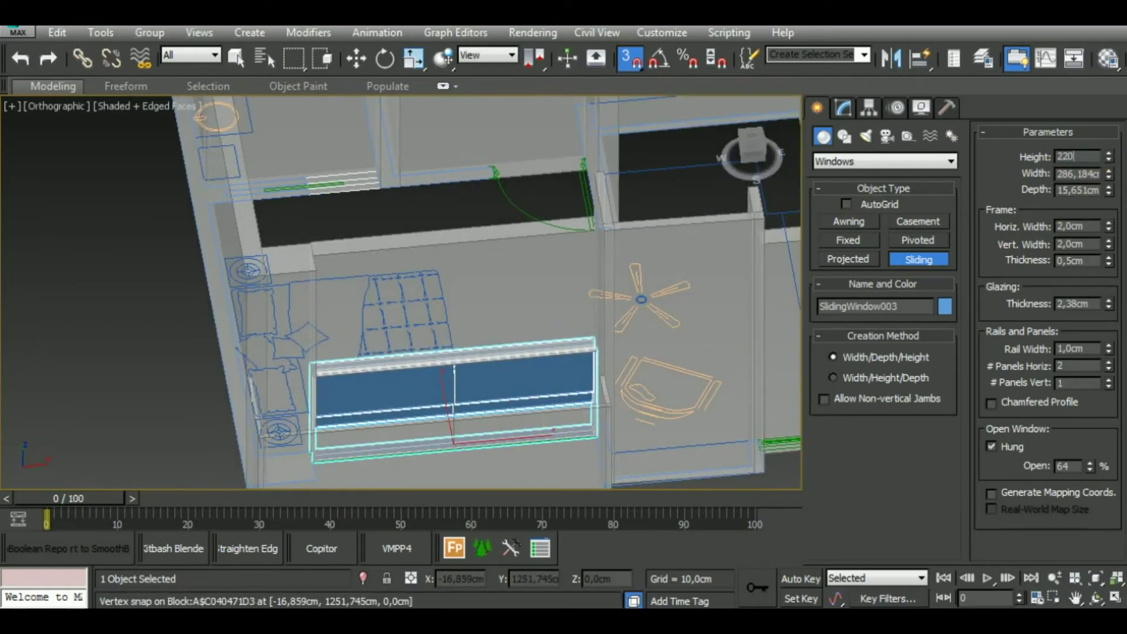
{"action": "key", "text": "Return"}
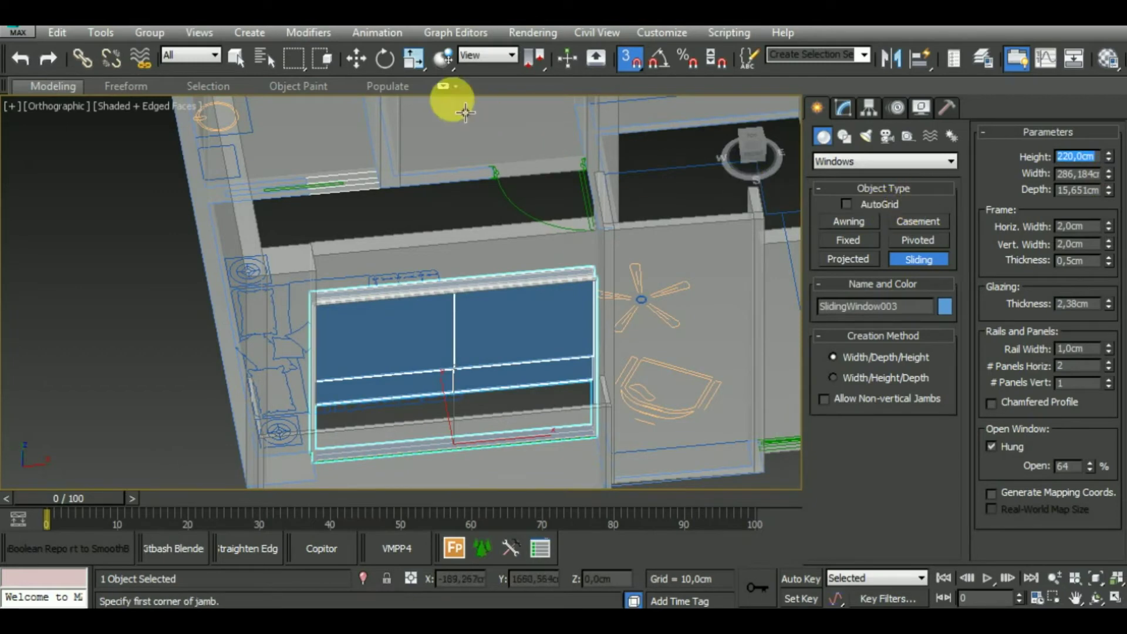
{"action": "right_click", "coordinate": [356, 58]}
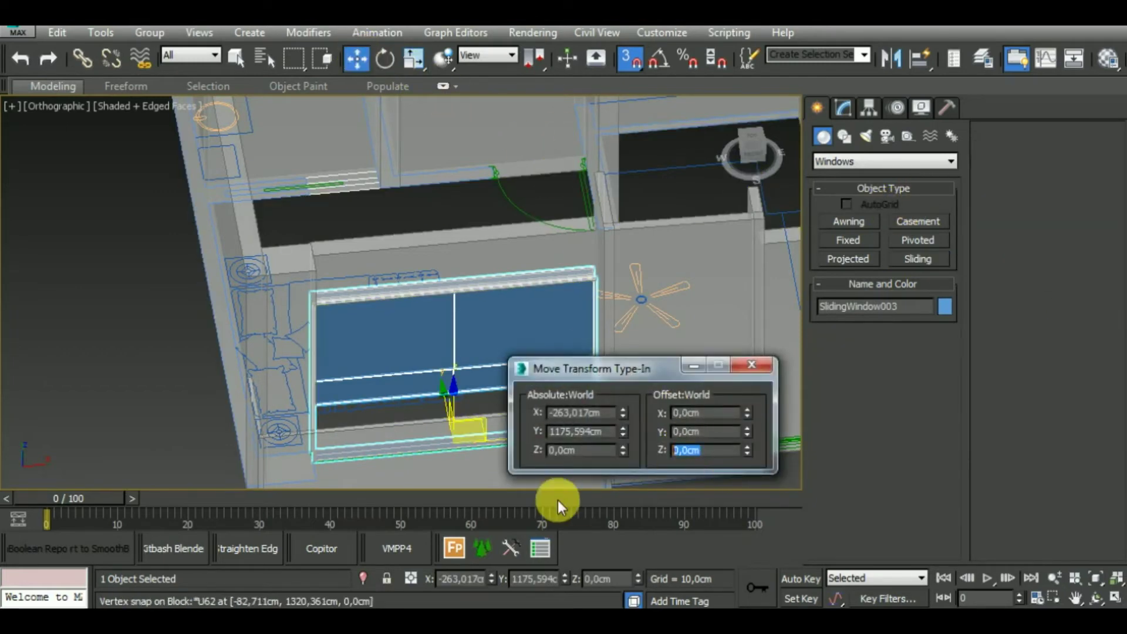
{"action": "type", "text": "50"}
{"action": "key", "text": "Return"}
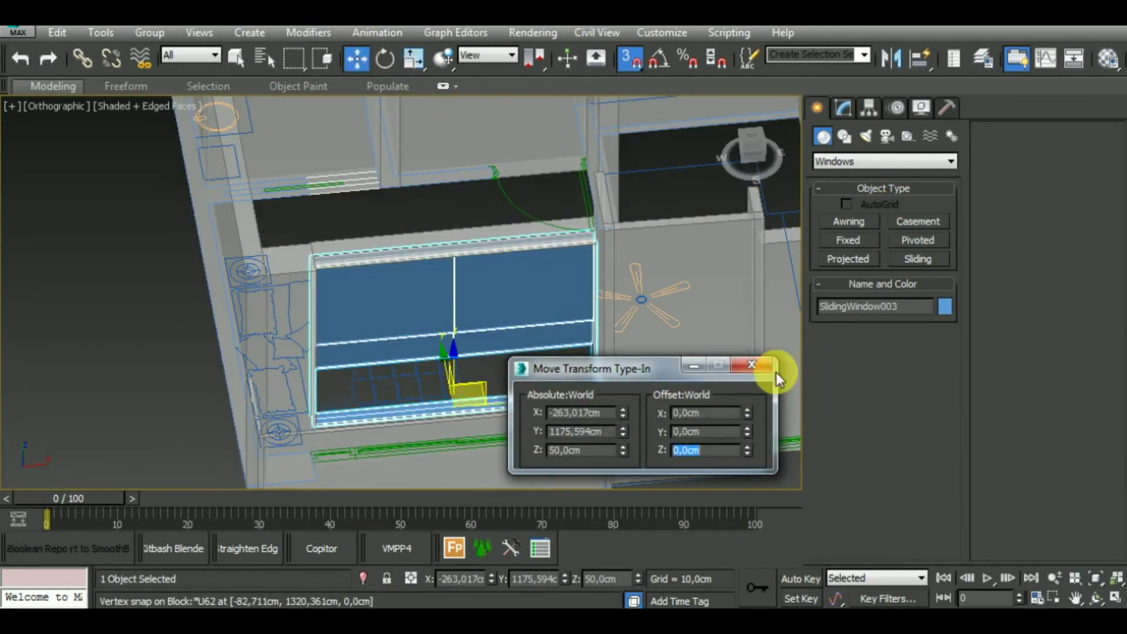
{"action": "left_click", "coordinate": [752, 365]}
{"action": "mouse_move", "coordinate": [586, 372]}
{"action": "middle_mouse_down", "text": "alt"}
{"action": "mouse_move", "coordinate": [586, 343]}
{"action": "mouse_move", "coordinate": [607, 340]}
{"action": "mouse_move", "coordinate": [610, 371]}
{"action": "mouse_move", "coordinate": [572, 380]}
{"action": "mouse_move", "coordinate": [494, 353]}
{"action": "mouse_move", "coordinate": [679, 411]}
{"action": "mouse_move", "coordinate": [546, 416]}
{"action": "middle_mouse_up", "text": "alt"}
Step: Draw the first sliding window along the wall's window line with a 220 cm height
{"action": "scroll", "coordinate": [537, 395], "scroll_direction": "up", "scroll_amount": 3}
{"action": "scroll", "coordinate": [537, 395], "scroll_direction": "up", "scroll_amount": 3}
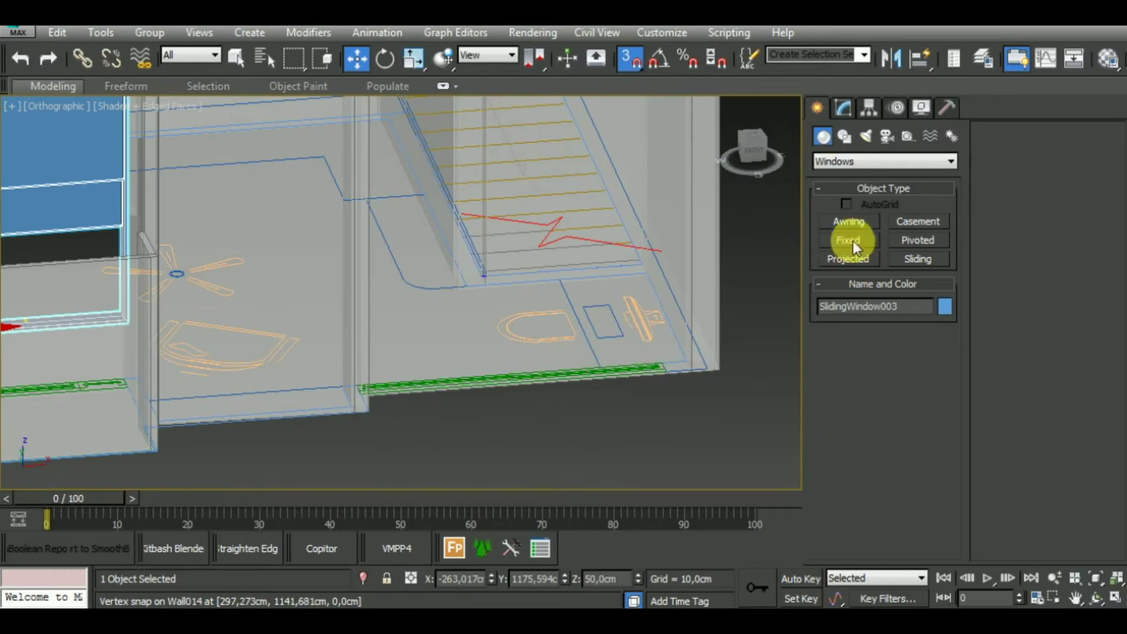
{"action": "left_click", "coordinate": [925, 259]}
{"action": "scroll", "coordinate": [435, 410], "scroll_direction": "up", "scroll_amount": 3}
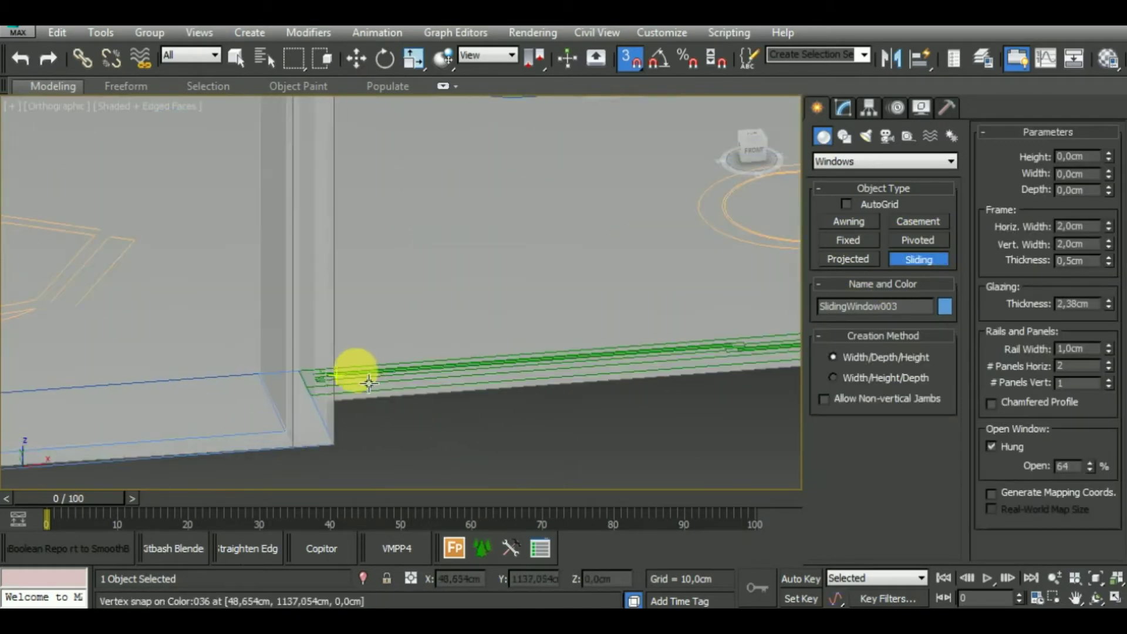
{"action": "scroll", "coordinate": [352, 373], "scroll_direction": "up", "scroll_amount": 2}
{"action": "scroll", "coordinate": [233, 368], "scroll_direction": "down", "scroll_amount": 3}
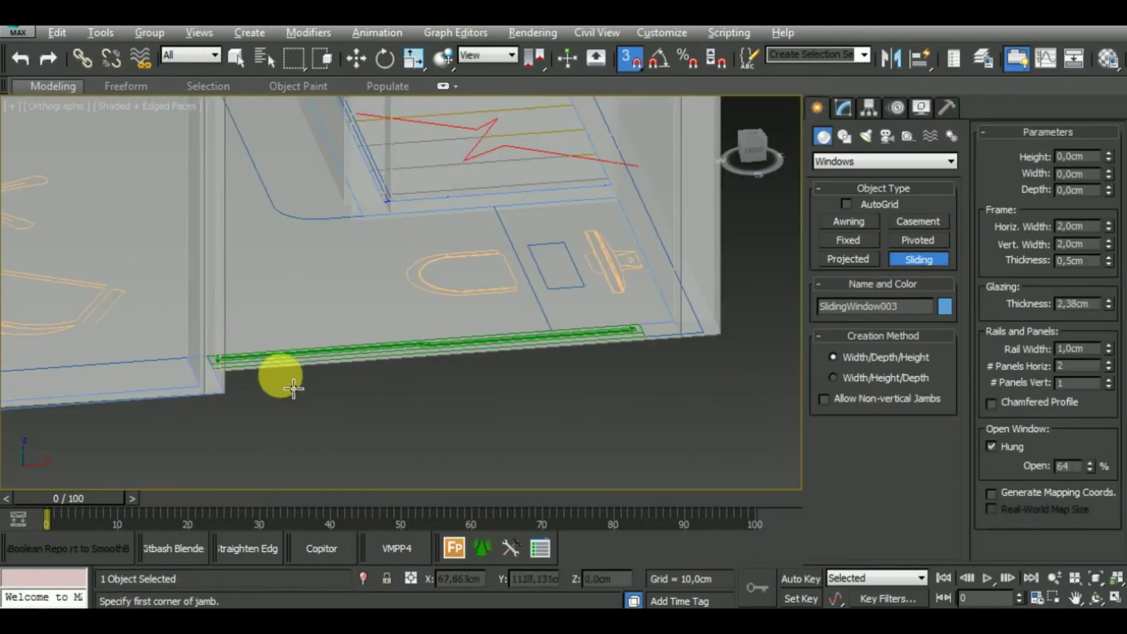
{"action": "mouse_move", "coordinate": [277, 377]}
{"action": "middle_mouse_down", "text": "alt"}
{"action": "mouse_move", "coordinate": [282, 411]}
{"action": "mouse_move", "coordinate": [264, 422]}
{"action": "middle_mouse_up", "text": "alt"}
{"action": "left_click_drag", "start_coordinate": [212, 287], "coordinate": [658, 257]}
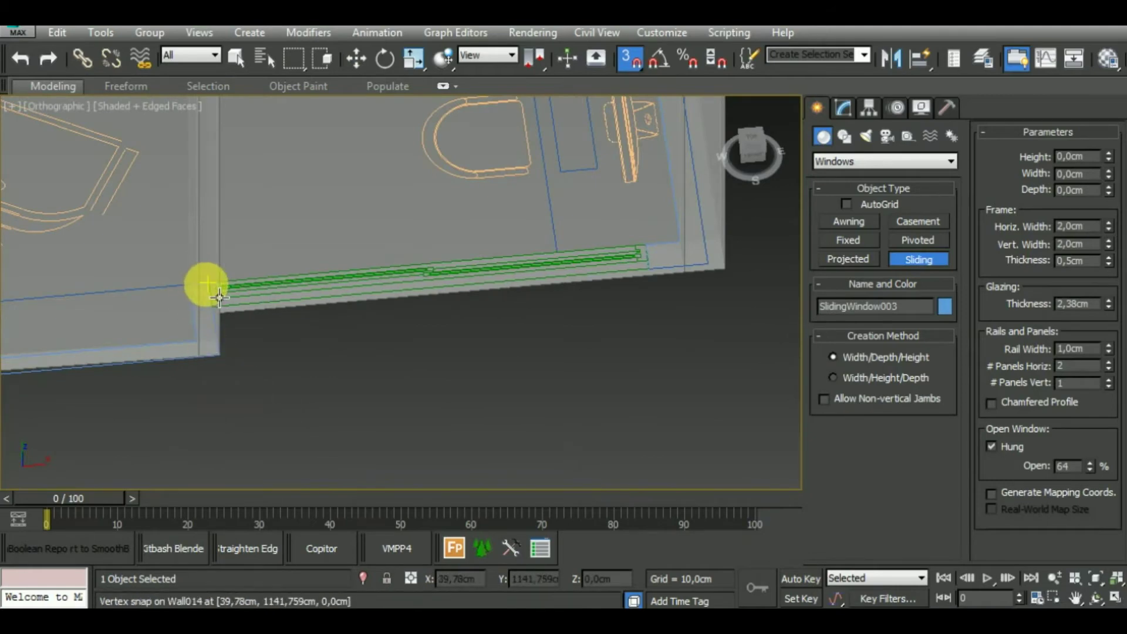
{"action": "left_click", "coordinate": [658, 263]}
{"action": "left_click", "coordinate": [663, 133]}
{"action": "left_click", "coordinate": [1057, 154]}
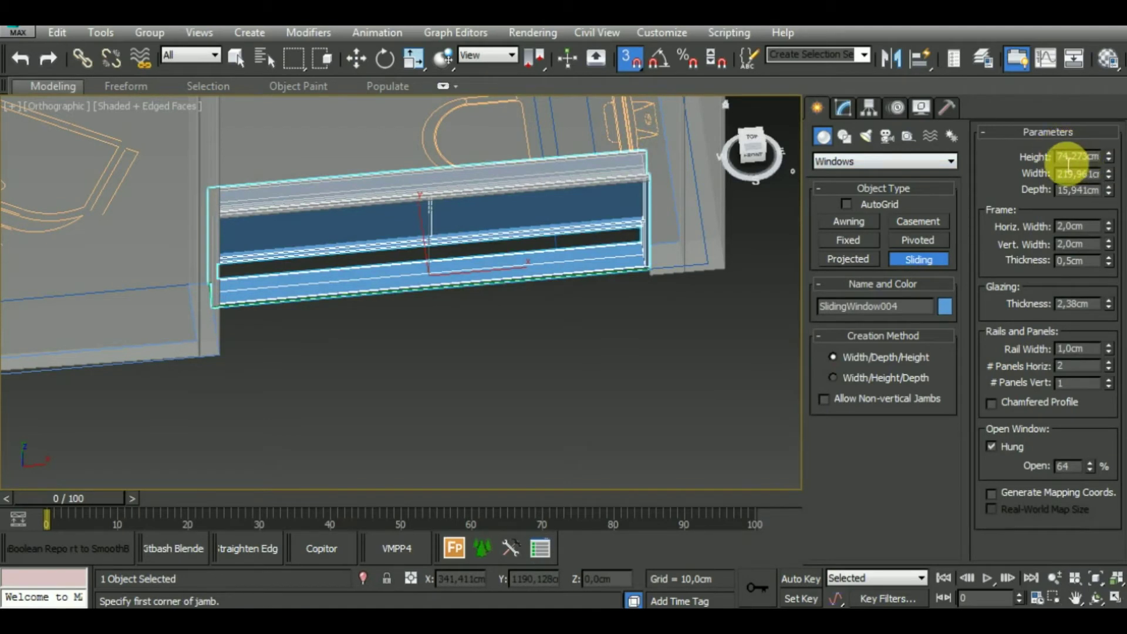
{"action": "type", "text": "220"}
{"action": "key", "text": "Return"}
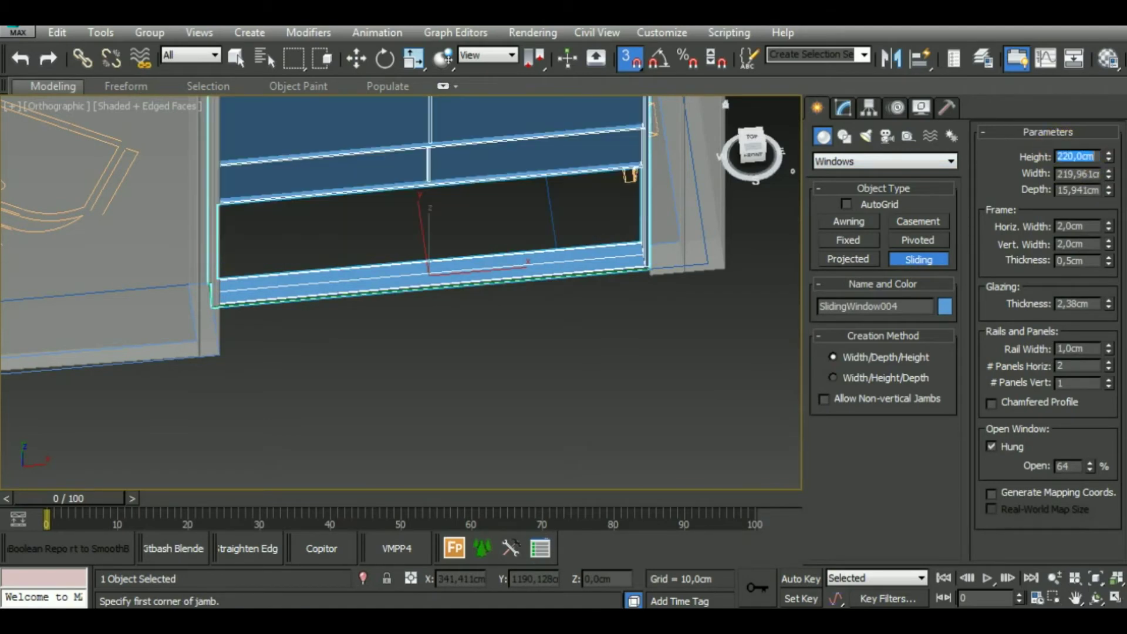
Step: Raise the first sliding window 50 cm above the floor with a Z offset
{"action": "right_click", "coordinate": [357, 58]}
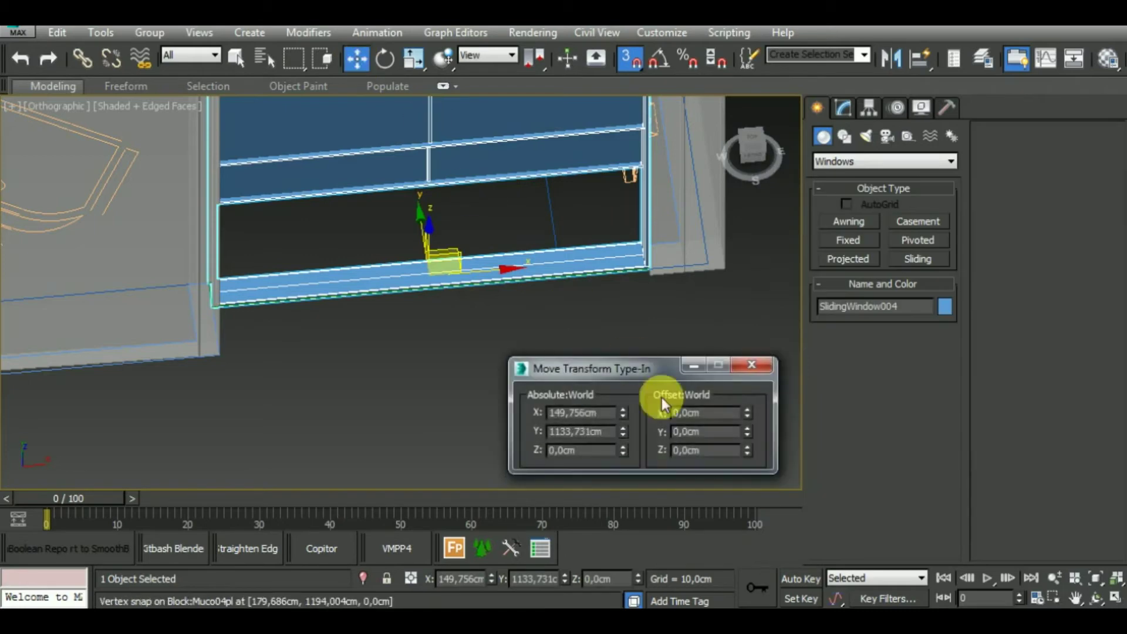
{"action": "double_click", "coordinate": [711, 450]}
{"action": "key", "text": "Return"}
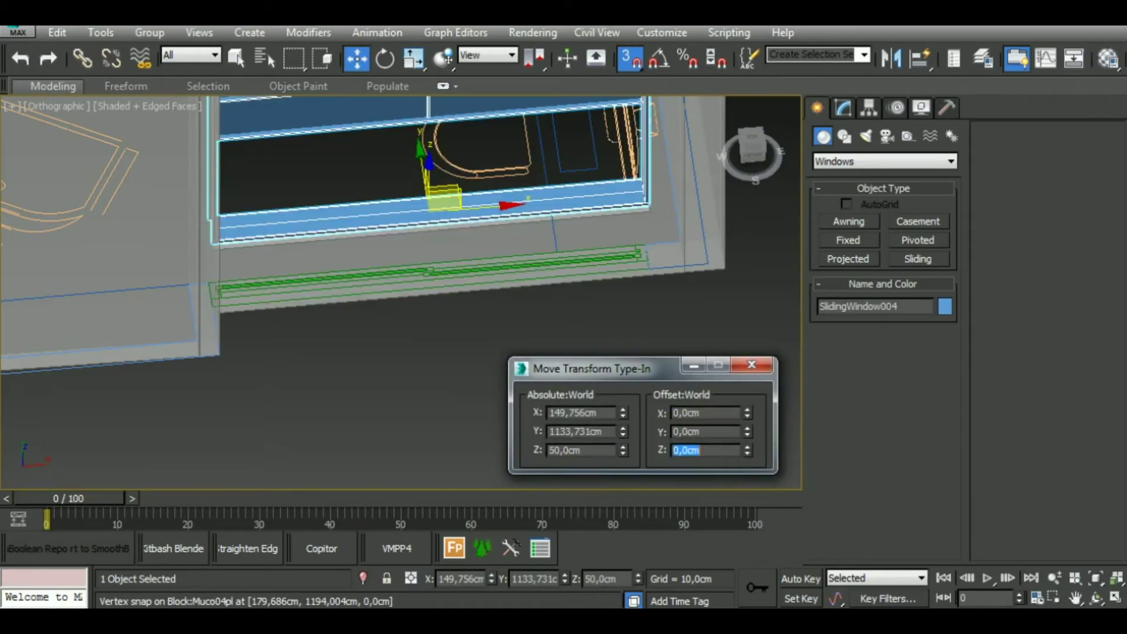
{"action": "scroll", "coordinate": [235, 453], "scroll_direction": "down", "scroll_amount": 2}
{"action": "scroll", "coordinate": [227, 416], "scroll_direction": "down", "scroll_amount": 3}
{"action": "scroll", "coordinate": [224, 435], "scroll_direction": "down", "scroll_amount": 2}
{"action": "scroll", "coordinate": [218, 453], "scroll_direction": "down", "scroll_amount": 2}
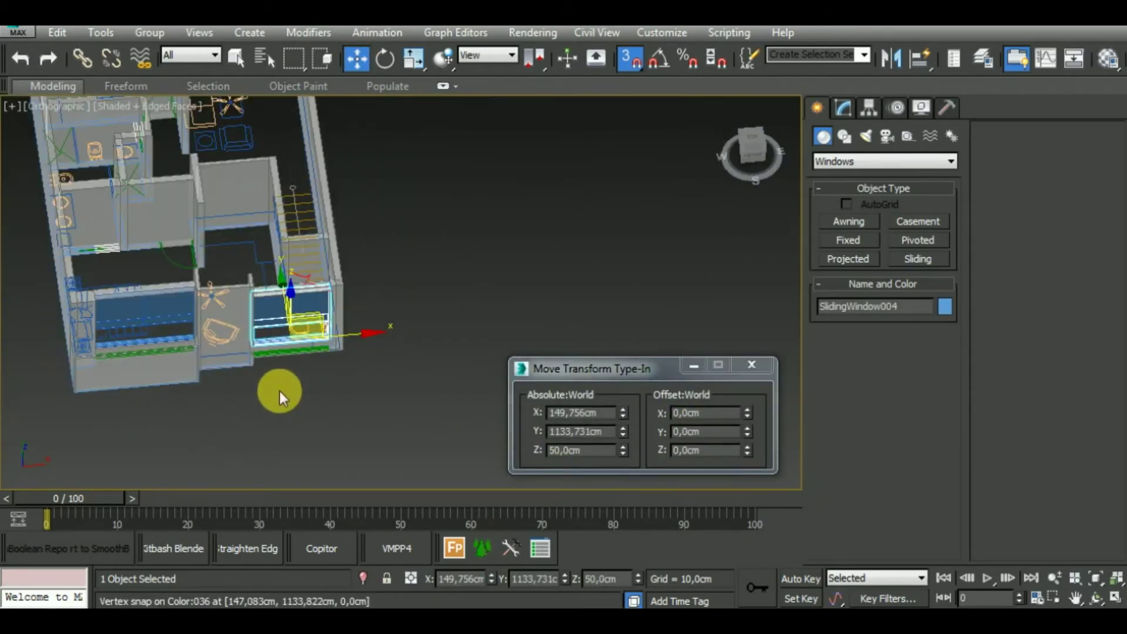
{"action": "mouse_move", "coordinate": [299, 395]}
{"action": "middle_mouse_down", "text": "alt"}
{"action": "mouse_move", "coordinate": [282, 343]}
{"action": "mouse_move", "coordinate": [299, 339]}
{"action": "mouse_move", "coordinate": [236, 353]}
{"action": "middle_mouse_up", "text": "alt"}
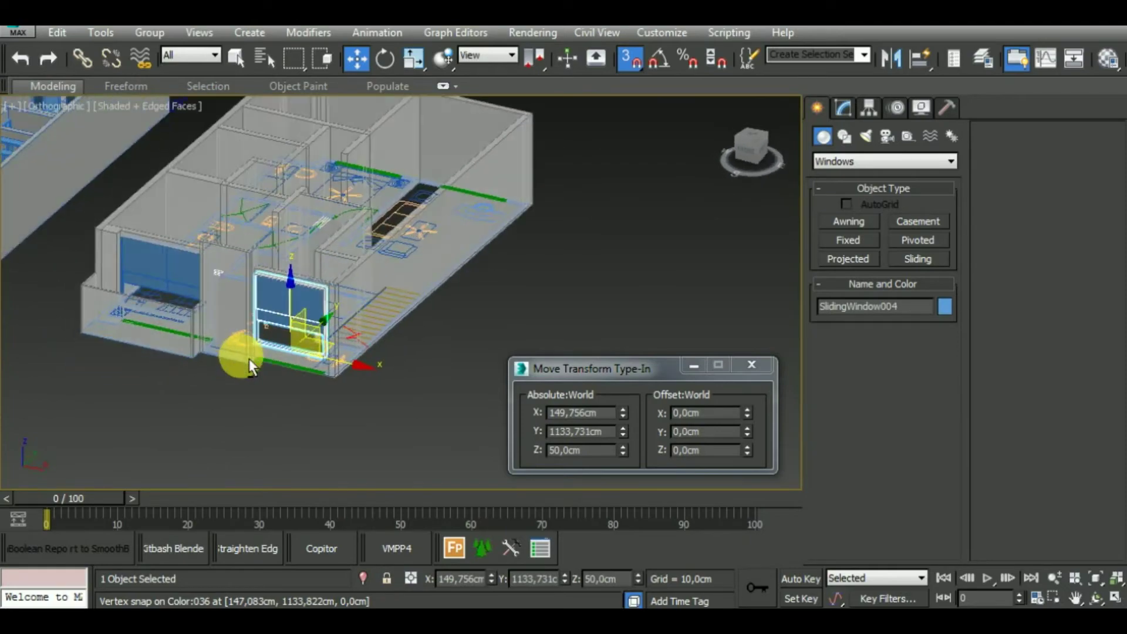
{"action": "middle_click_drag", "start_coordinate": [410, 320], "coordinate": [334, 327], "text": "alt"}
{"action": "scroll", "coordinate": [403, 245], "scroll_direction": "up", "scroll_amount": 4}
{"action": "scroll", "coordinate": [403, 244], "scroll_direction": "down", "scroll_amount": 3}
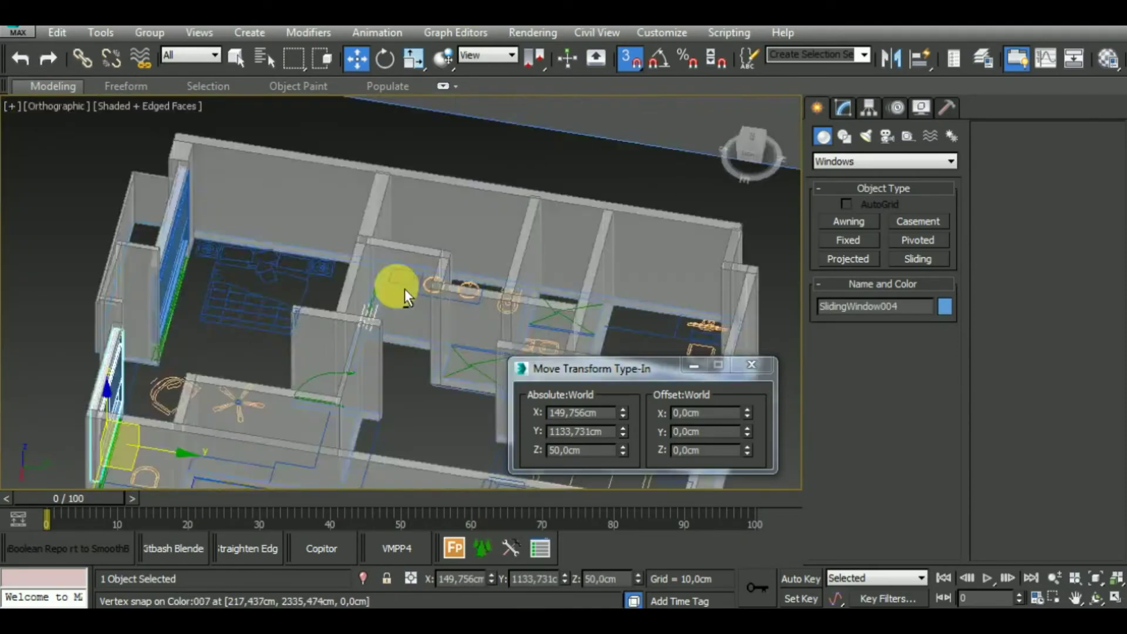
{"action": "mouse_move", "coordinate": [389, 284]}
{"action": "middle_mouse_down", "text": "alt"}
{"action": "mouse_move", "coordinate": [323, 415]}
{"action": "mouse_move", "coordinate": [322, 96]}
{"action": "mouse_move", "coordinate": [396, 334]}
{"action": "mouse_move", "coordinate": [340, 322]}
{"action": "middle_mouse_up", "text": "alt"}
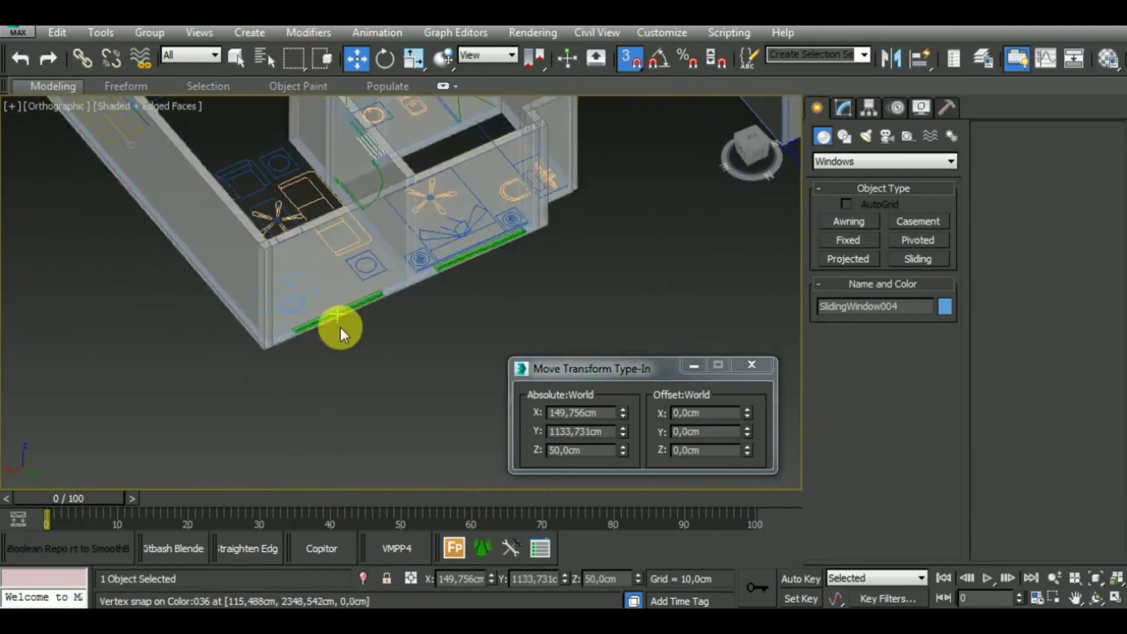
{"action": "scroll", "coordinate": [231, 319], "scroll_direction": "up", "scroll_amount": 4}
{"action": "scroll", "coordinate": [138, 352], "scroll_direction": "up", "scroll_amount": 2}
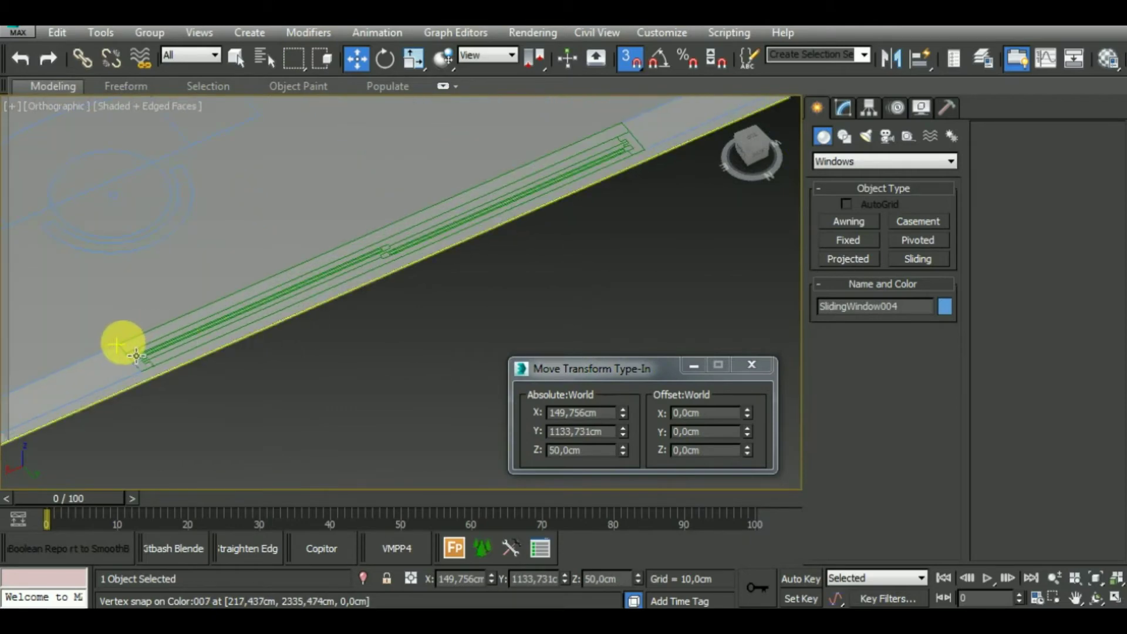
{"action": "left_click", "coordinate": [136, 355]}
{"action": "middle_click_drag", "start_coordinate": [551, 156], "coordinate": [551, 163], "text": "alt"}
{"action": "scroll", "coordinate": [449, 277], "scroll_direction": "up", "scroll_amount": 3}
{"action": "scroll", "coordinate": [474, 290], "scroll_direction": "down", "scroll_amount": 2}
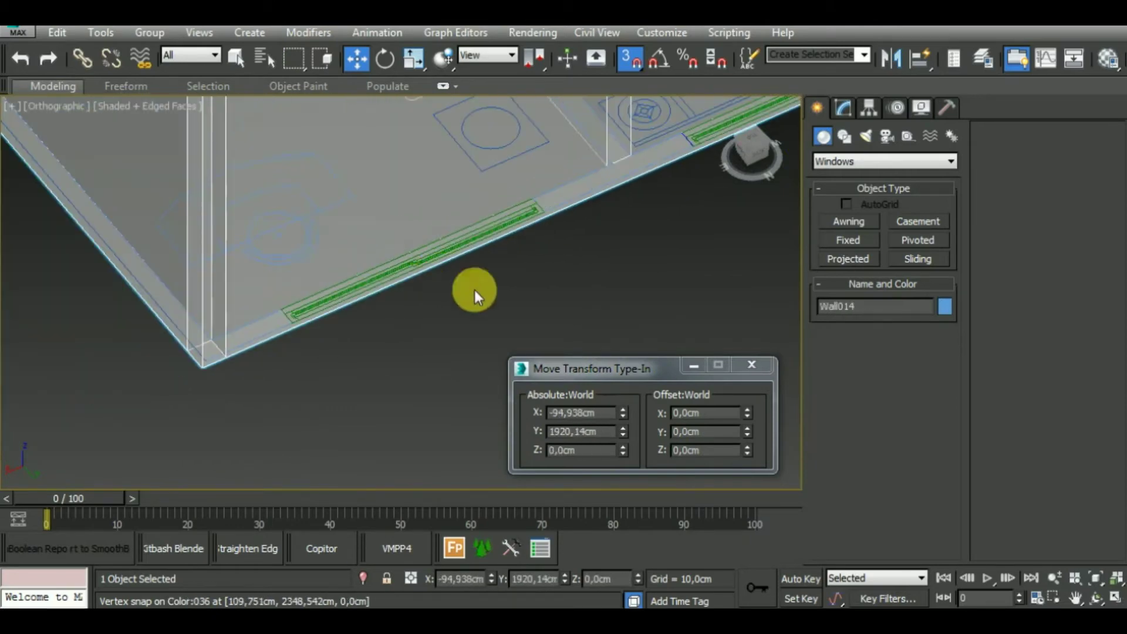
Step: Draw a second sliding window along the next green window line, 220 cm tall
{"action": "left_click", "coordinate": [918, 259]}
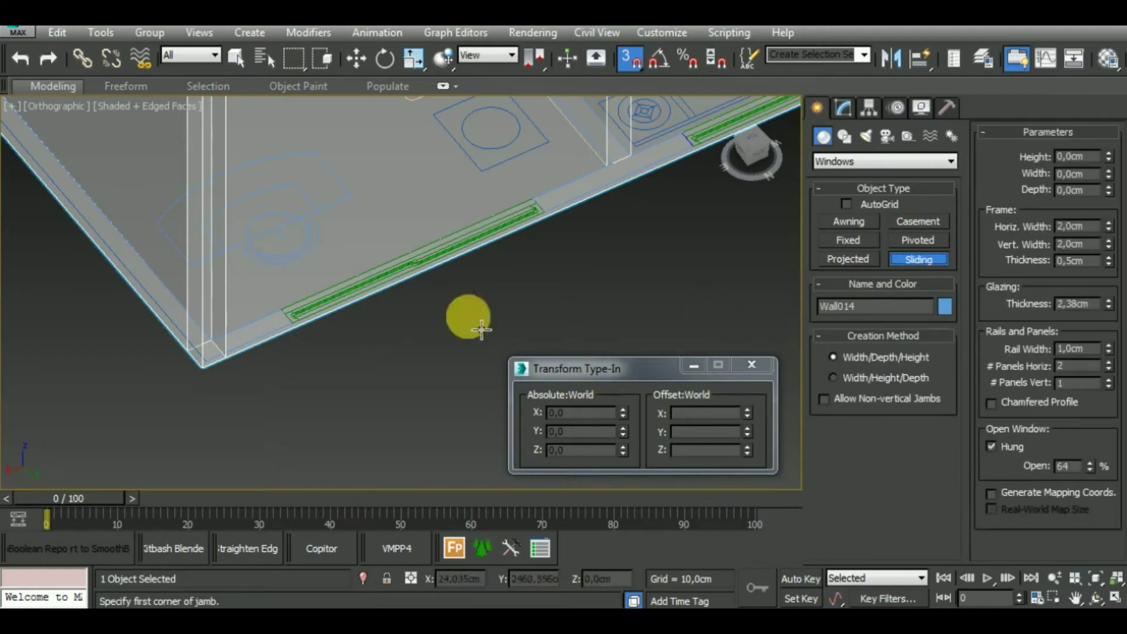
{"action": "scroll", "coordinate": [289, 360], "scroll_direction": "up", "scroll_amount": 2}
{"action": "mouse_move", "coordinate": [205, 327]}
{"action": "left_mouse_down"}
{"action": "mouse_move", "coordinate": [261, 326]}
{"action": "mouse_move", "coordinate": [465, 237]}
{"action": "left_mouse_up"}
{"action": "left_click", "coordinate": [477, 204]}
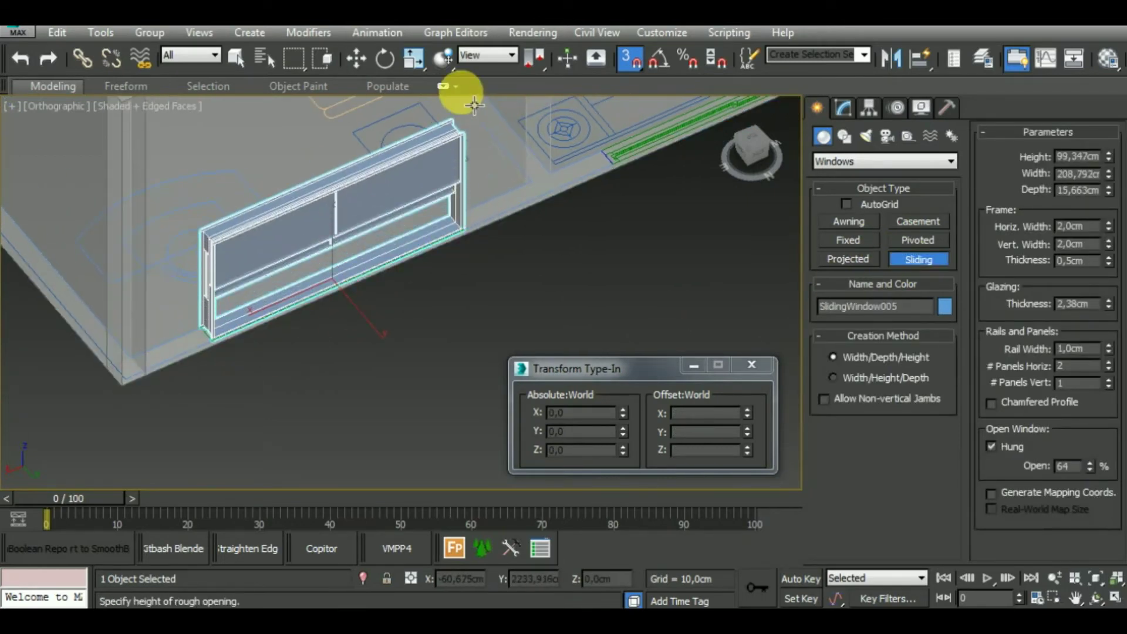
{"action": "left_click", "coordinate": [453, 88]}
{"action": "double_click", "coordinate": [1057, 153]}
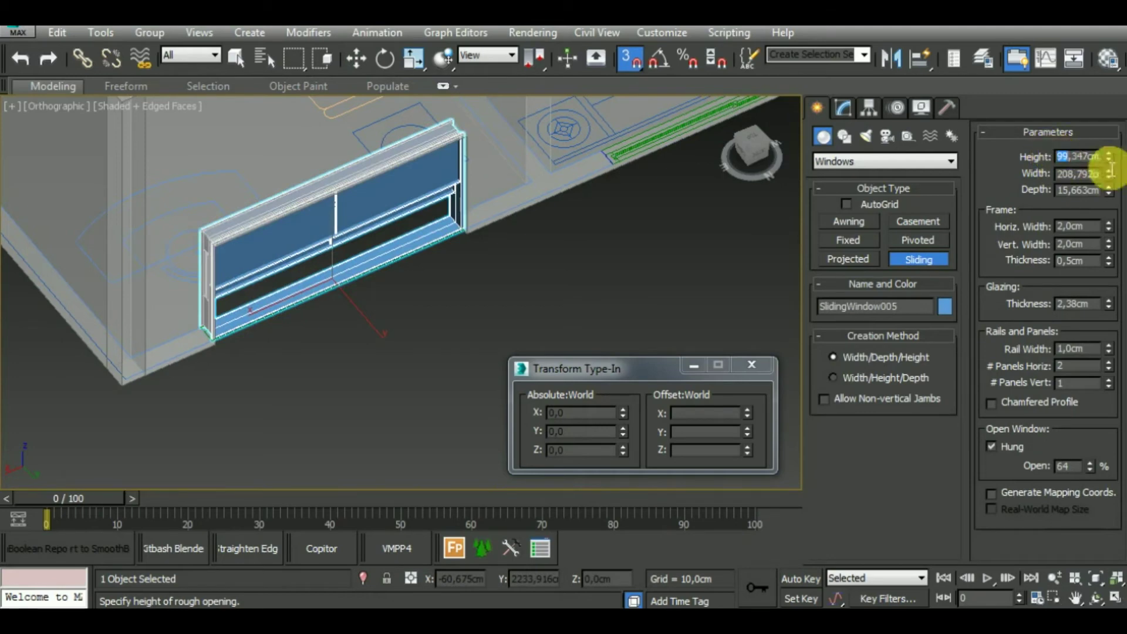
{"action": "type", "text": "220"}
{"action": "key", "text": "Return"}
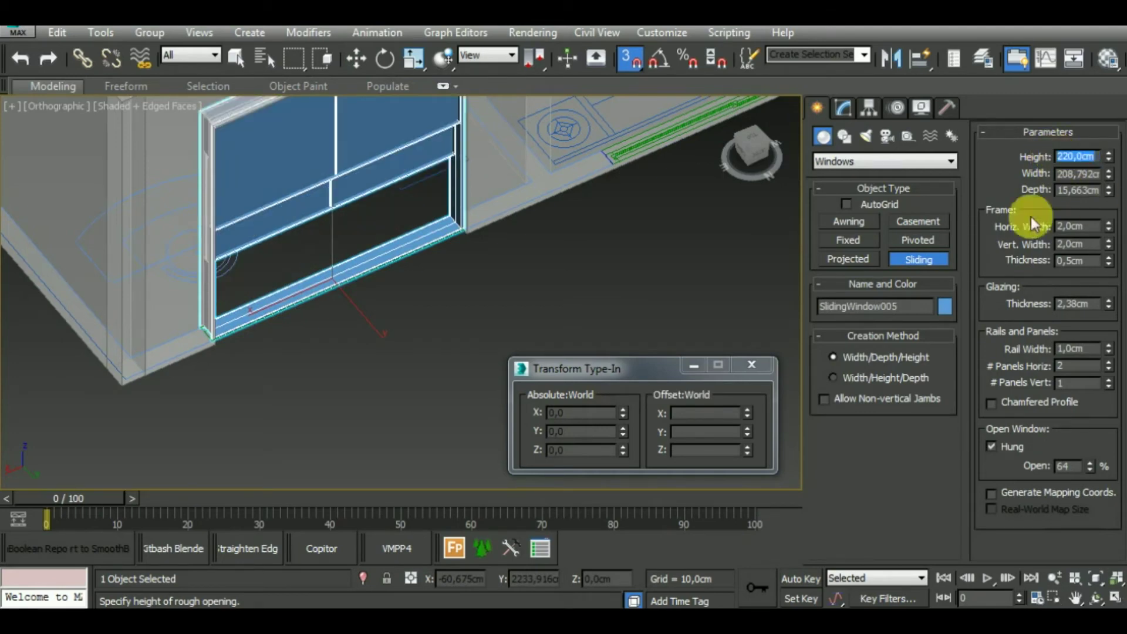
Step: Lift the second sliding window 50 cm off the floor via Offset Z
{"action": "left_click", "coordinate": [695, 449]}
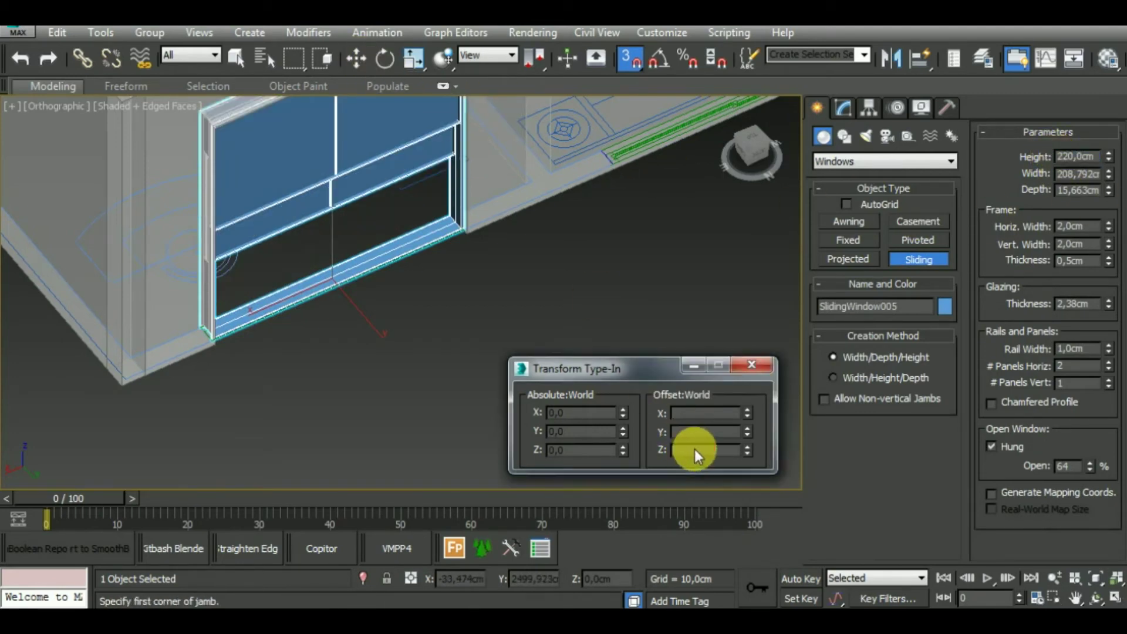
{"action": "left_click", "coordinate": [356, 58]}
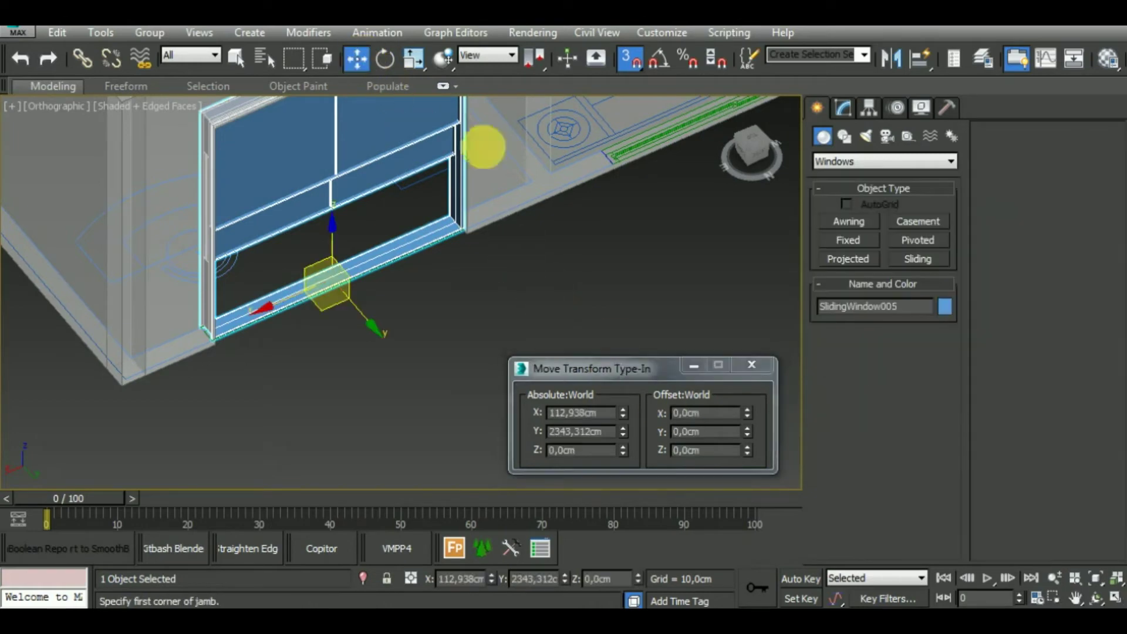
{"action": "double_click", "coordinate": [734, 458]}
{"action": "type", "text": "50"}
{"action": "key", "text": "Return"}
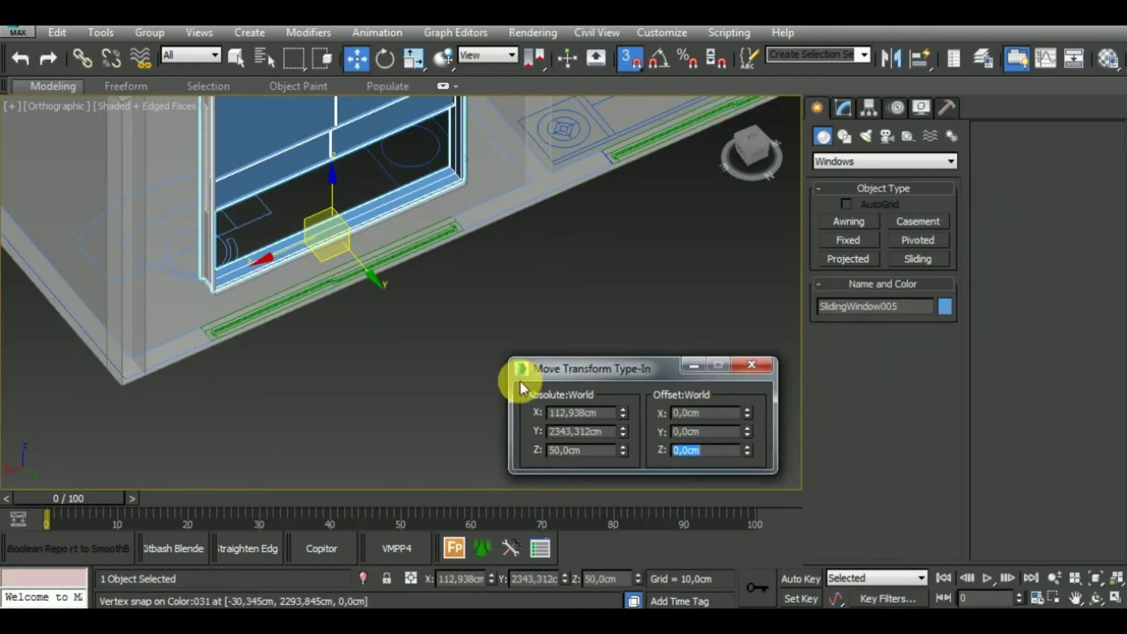
{"action": "mouse_move", "coordinate": [520, 382]}
{"action": "middle_mouse_down"}
{"action": "mouse_move", "coordinate": [234, 353]}
{"action": "mouse_move", "coordinate": [133, 460]}
{"action": "middle_mouse_up"}
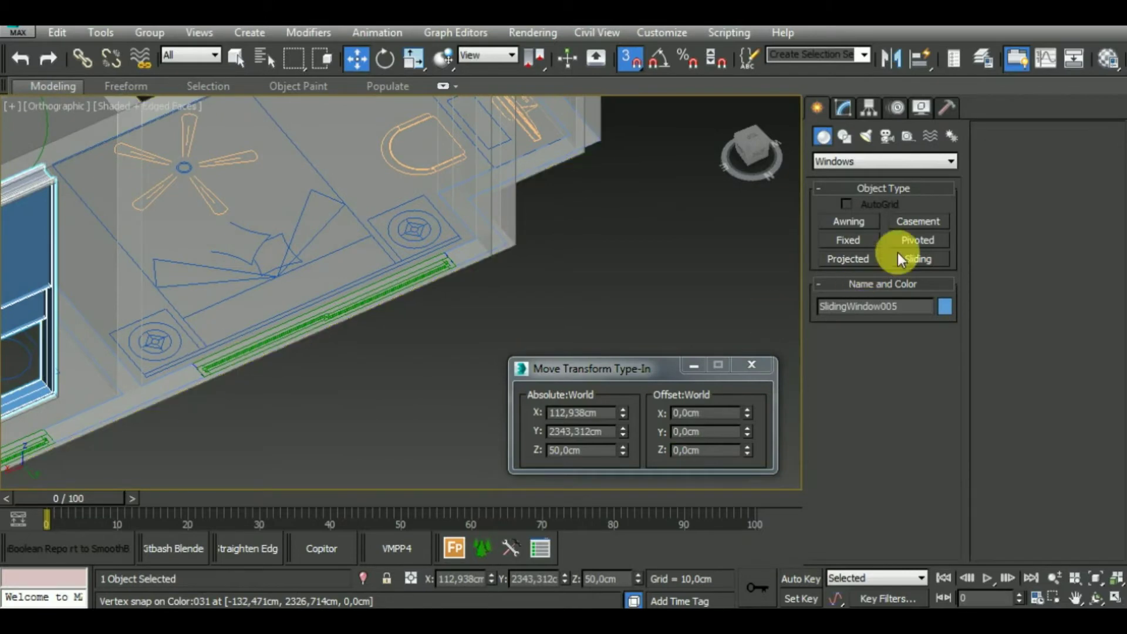
Step: Draw the third sliding window along the green window line with a 220 cm height
{"action": "left_click", "coordinate": [917, 259]}
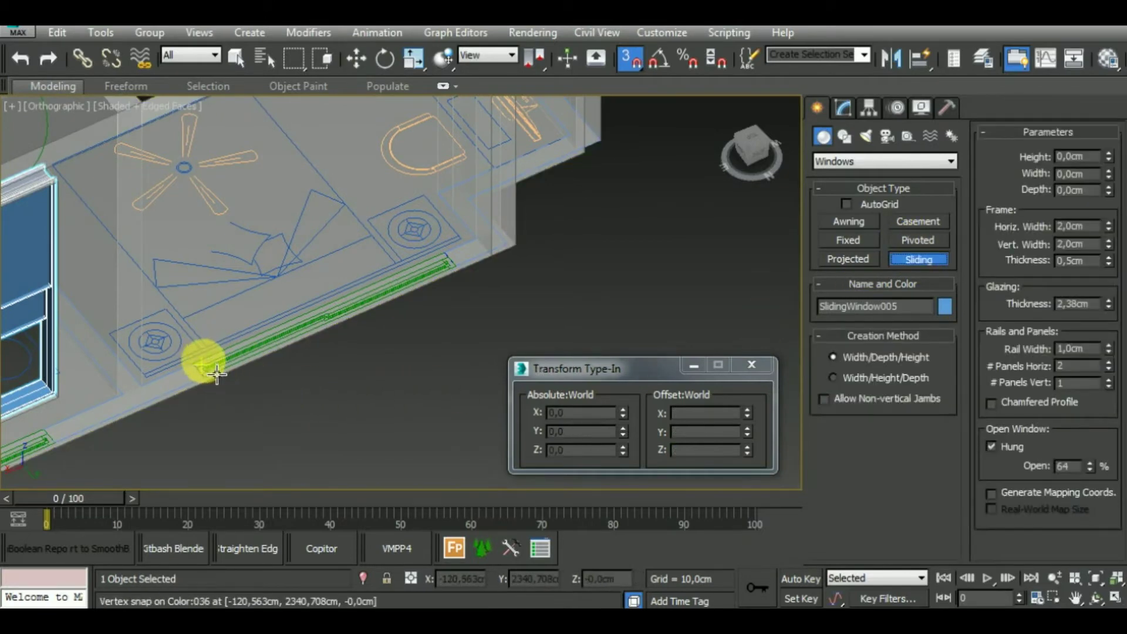
{"action": "middle_click_drag", "start_coordinate": [217, 374], "coordinate": [188, 388]}
{"action": "left_click_drag", "start_coordinate": [180, 379], "coordinate": [432, 268]}
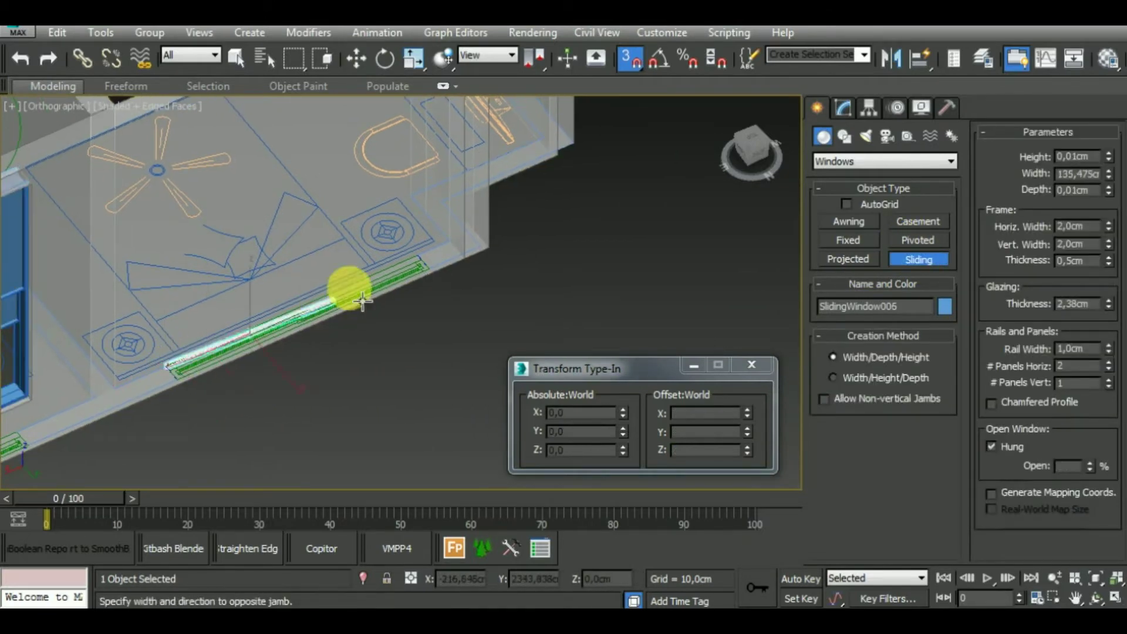
{"action": "left_click", "coordinate": [433, 271]}
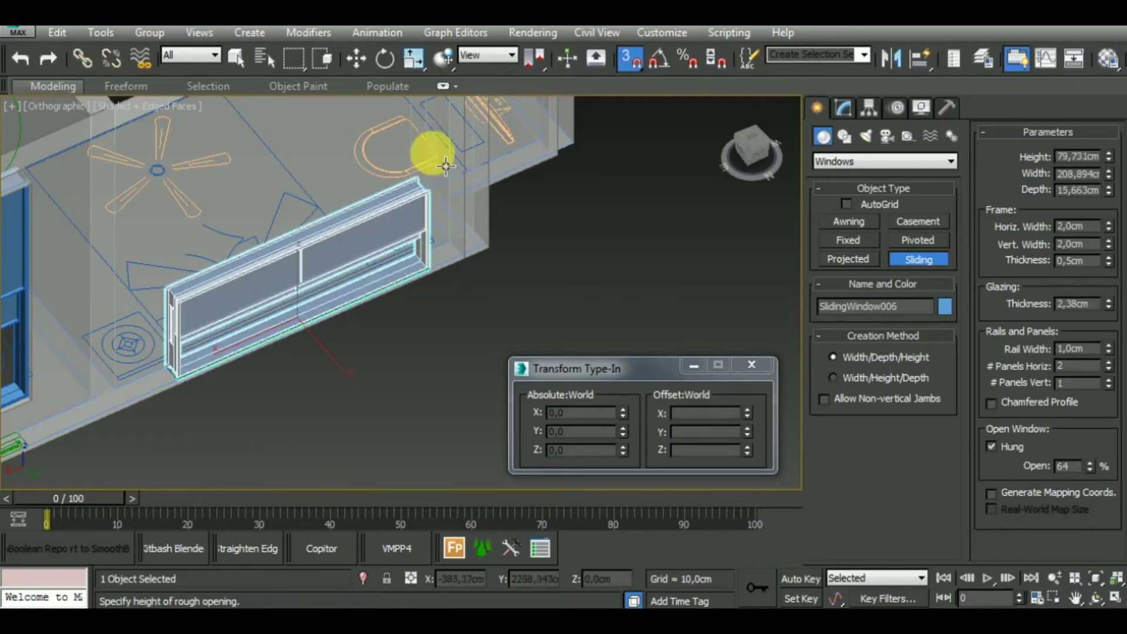
{"action": "left_click", "coordinate": [451, 161]}
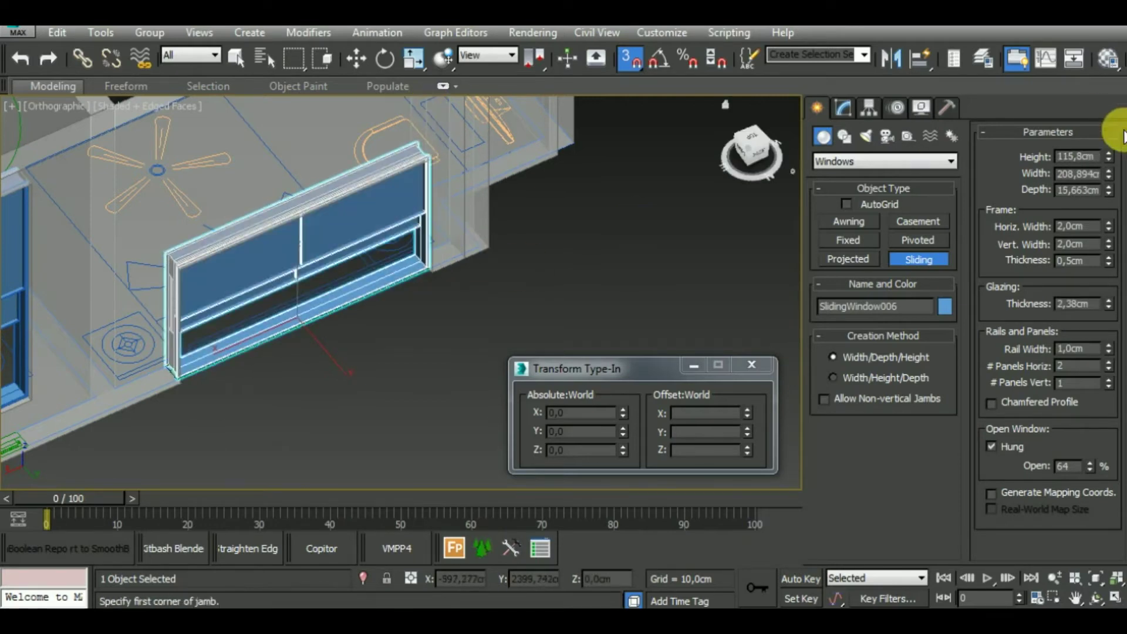
{"action": "double_click", "coordinate": [1093, 157]}
{"action": "type", "text": "220"}
{"action": "key", "text": "Return"}
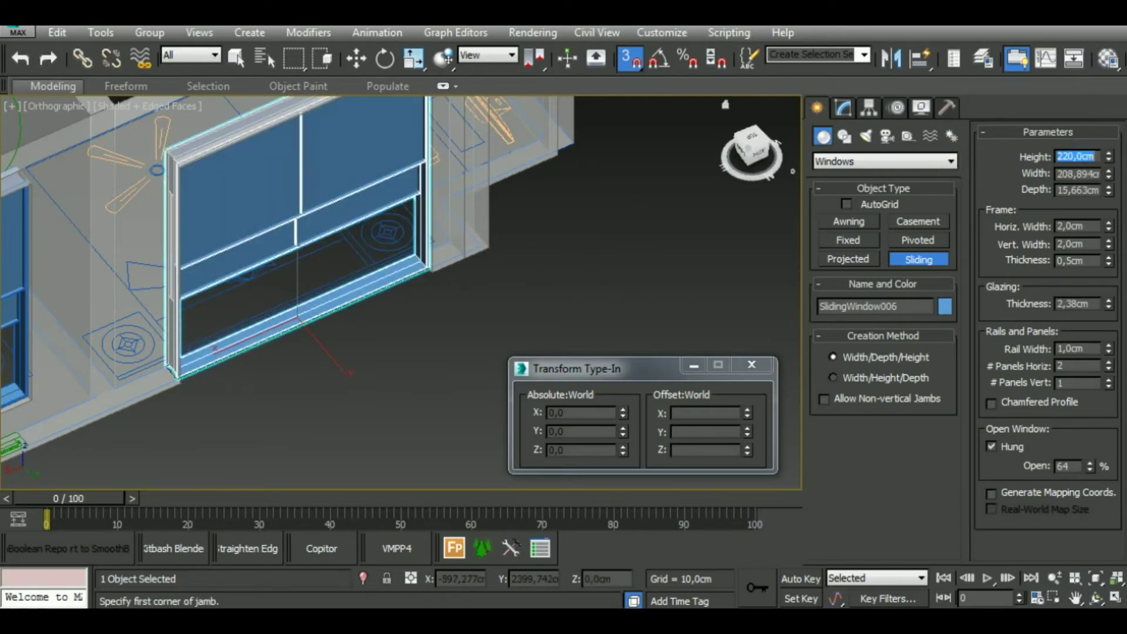
Step: Raise the third window 50 cm with a Move Offset Z and orbit to check it
{"action": "left_click", "coordinate": [356, 57]}
{"action": "double_click", "coordinate": [725, 447]}
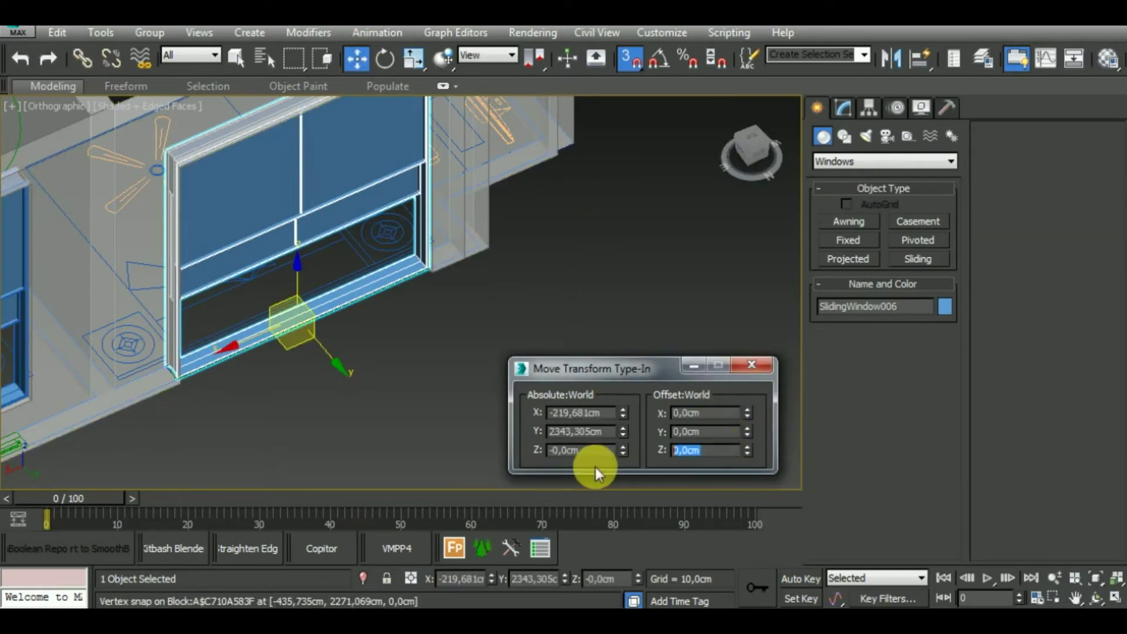
{"action": "type", "text": "50"}
{"action": "key", "text": "Return"}
{"action": "scroll", "coordinate": [446, 408], "scroll_direction": "down", "scroll_amount": 2}
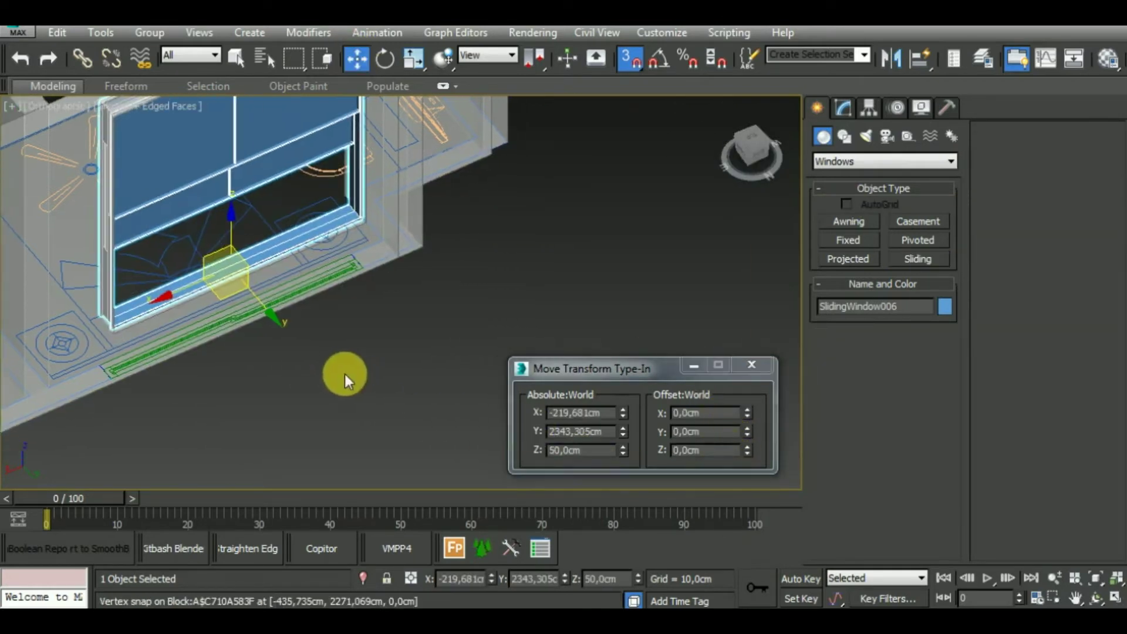
{"action": "scroll", "coordinate": [344, 375], "scroll_direction": "down", "scroll_amount": 3}
{"action": "scroll", "coordinate": [367, 286], "scroll_direction": "down", "scroll_amount": 2}
{"action": "scroll", "coordinate": [358, 341], "scroll_direction": "down", "scroll_amount": 2}
{"action": "mouse_move", "coordinate": [358, 341]}
{"action": "middle_mouse_down", "text": "alt"}
{"action": "mouse_move", "coordinate": [260, 323]}
{"action": "mouse_move", "coordinate": [237, 347]}
{"action": "mouse_move", "coordinate": [261, 345]}
{"action": "middle_mouse_up", "text": "alt"}
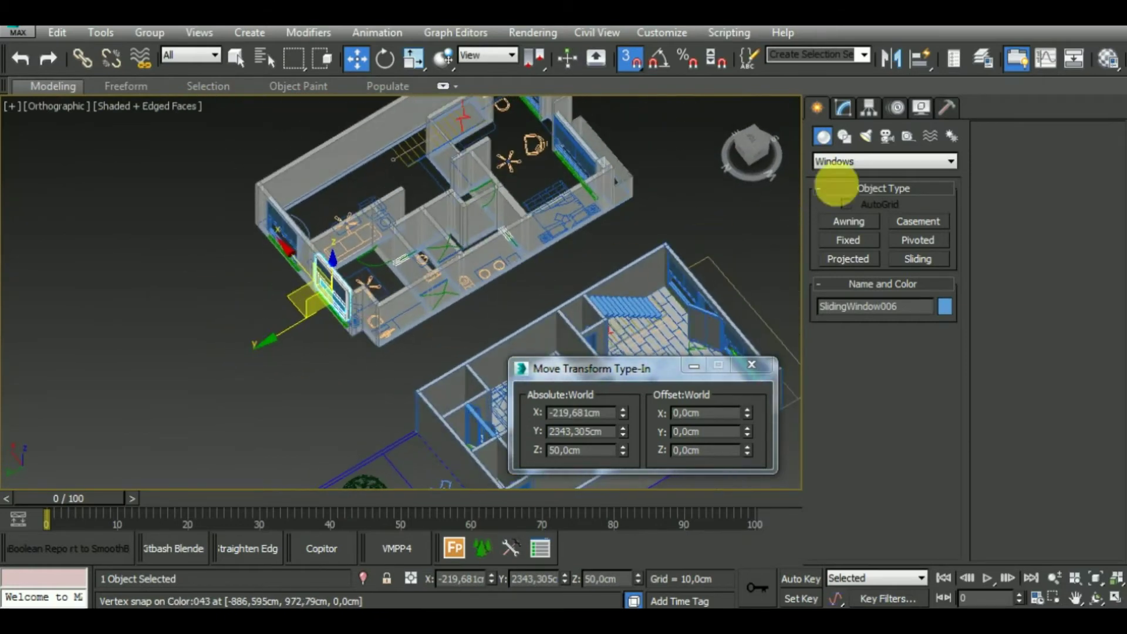
Step: Switch the building object category to Doors and choose the Pivot door type
{"action": "left_click", "coordinate": [864, 162]}
{"action": "left_click", "coordinate": [854, 249]}
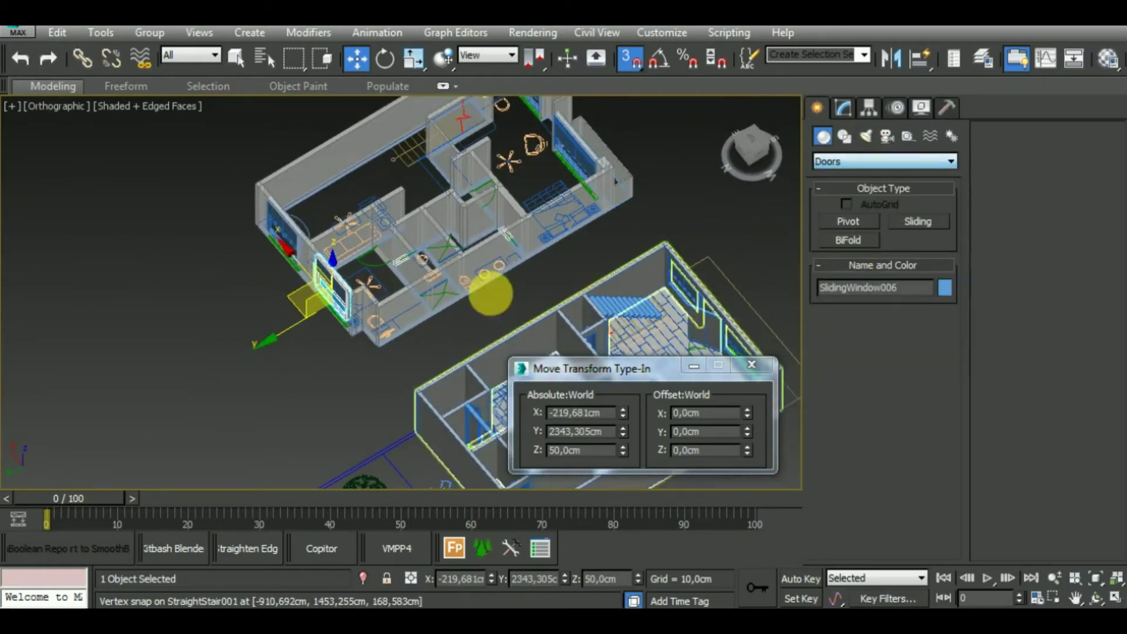
{"action": "middle_click_drag", "start_coordinate": [456, 339], "coordinate": [412, 339]}
{"action": "scroll", "coordinate": [406, 332], "scroll_direction": "up", "scroll_amount": 4}
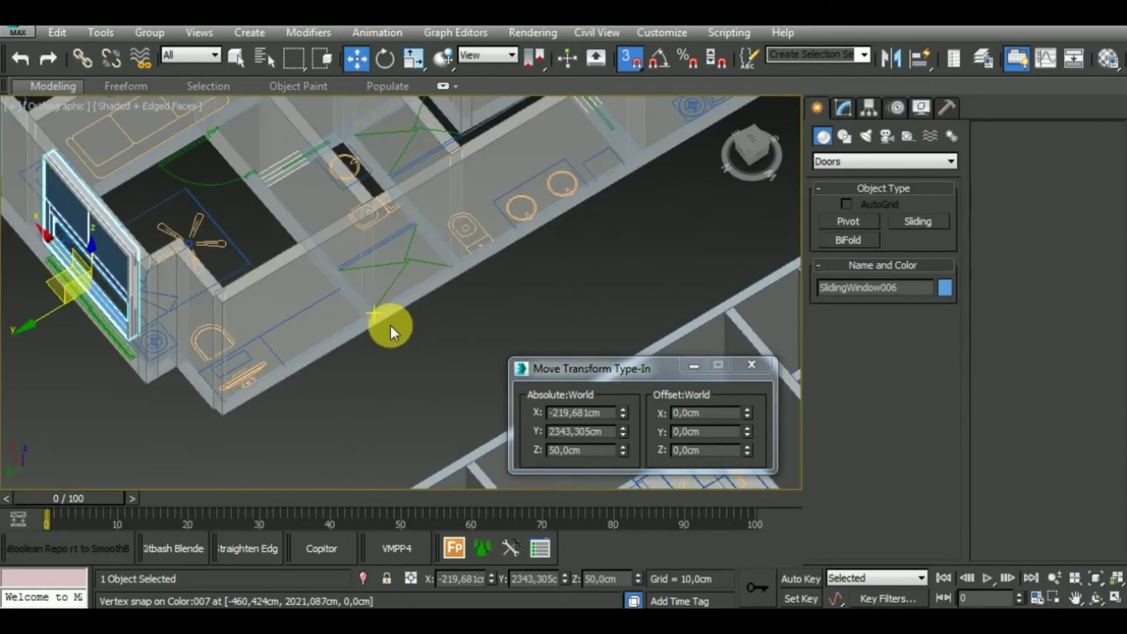
{"action": "scroll", "coordinate": [389, 331], "scroll_direction": "down", "scroll_amount": 2}
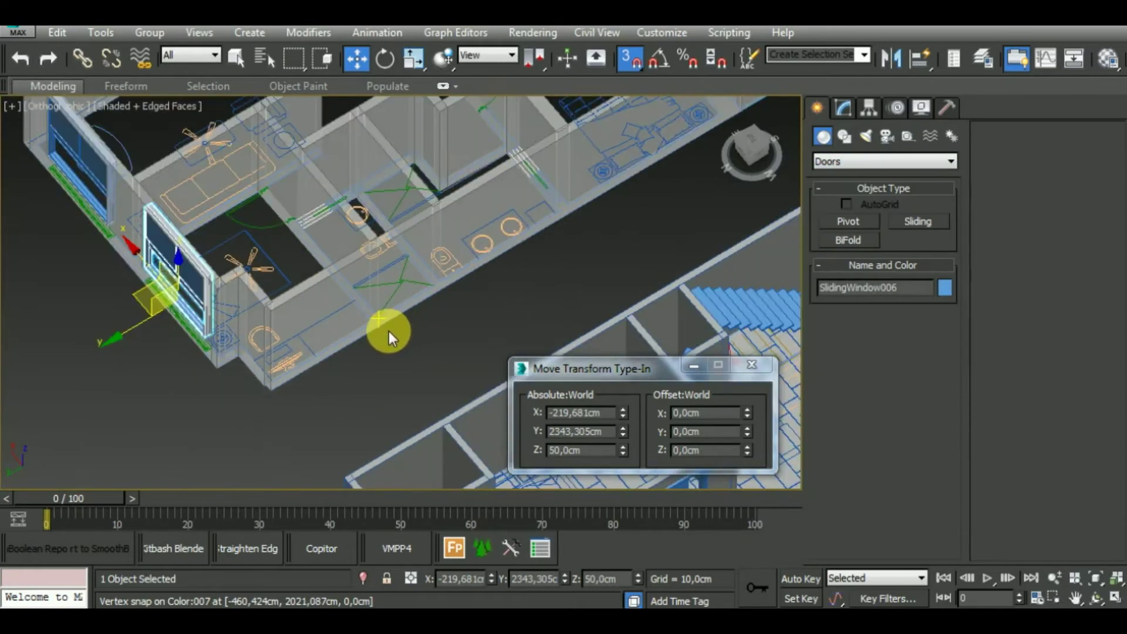
{"action": "left_click", "coordinate": [865, 221]}
{"action": "middle_click_drag", "start_coordinate": [353, 214], "coordinate": [375, 255]}
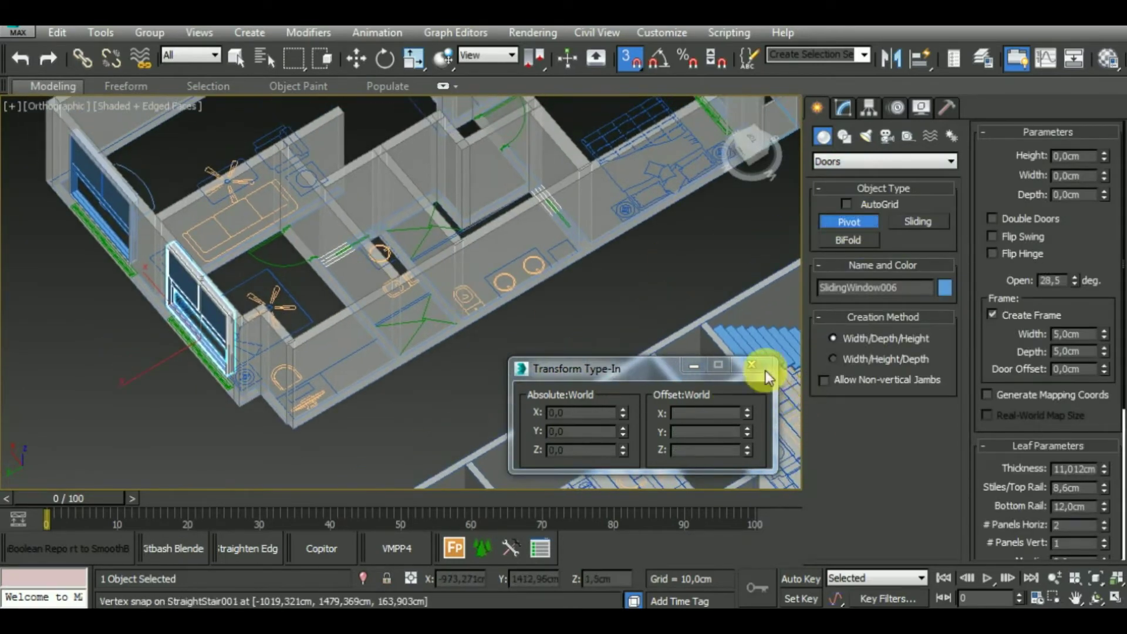
{"action": "left_click", "coordinate": [757, 365]}
{"action": "scroll", "coordinate": [346, 245], "scroll_direction": "up", "scroll_amount": 3}
{"action": "scroll", "coordinate": [403, 257], "scroll_direction": "up", "scroll_amount": 2}
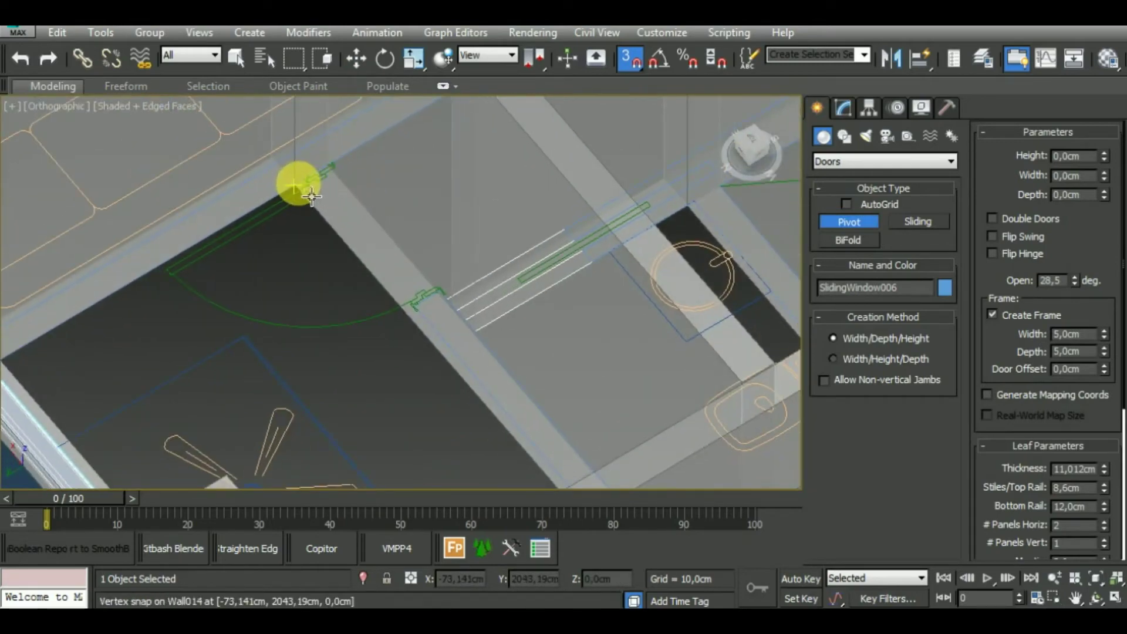
Step: Draw a pivot door across the opening next to the living room, 250 cm tall
{"action": "left_click_drag", "start_coordinate": [312, 197], "coordinate": [411, 319]}
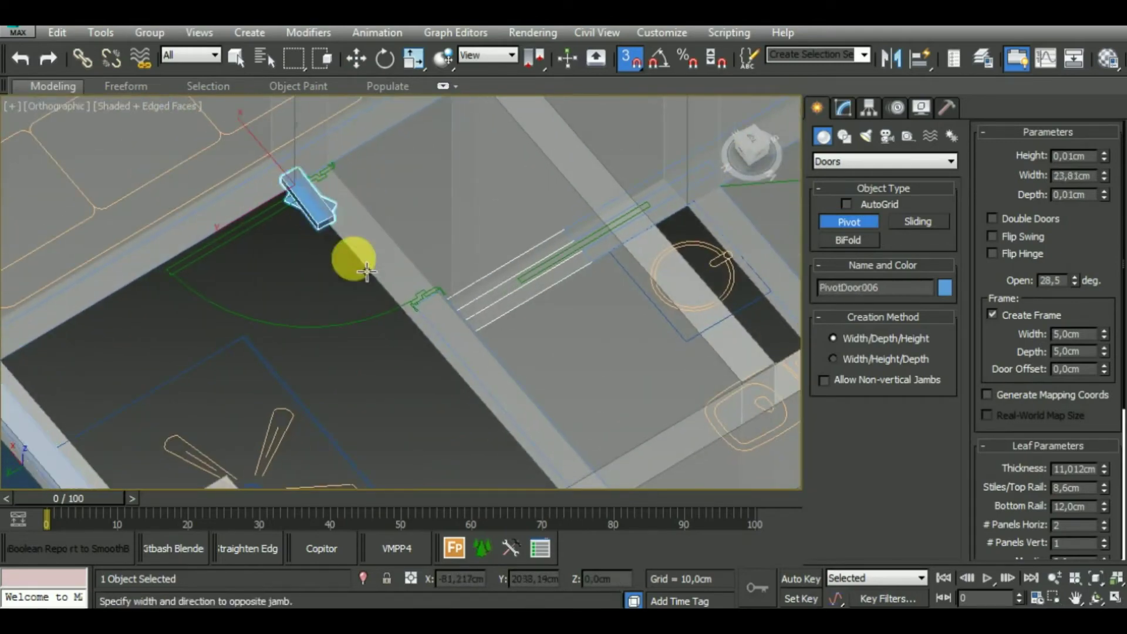
{"action": "right_click", "coordinate": [403, 305]}
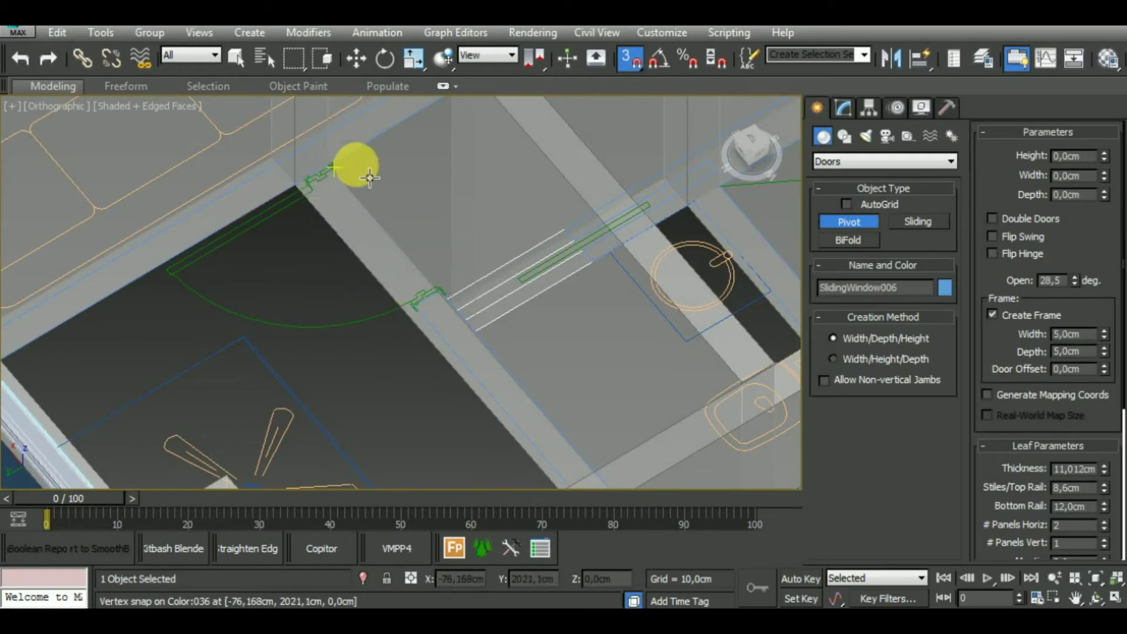
{"action": "mouse_move", "coordinate": [324, 169]}
{"action": "left_mouse_down"}
{"action": "mouse_move", "coordinate": [447, 302]}
{"action": "mouse_move", "coordinate": [405, 306]}
{"action": "left_mouse_up"}
{"action": "left_click", "coordinate": [397, 305]}
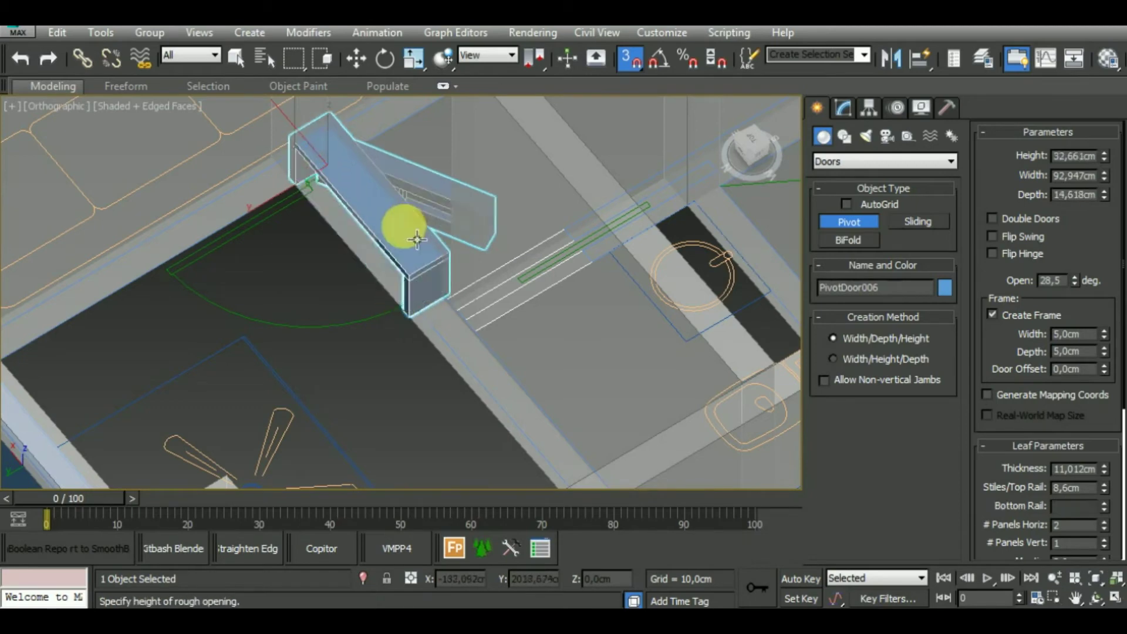
{"action": "left_click", "coordinate": [411, 176]}
{"action": "scroll", "coordinate": [432, 274], "scroll_direction": "down", "scroll_amount": 3}
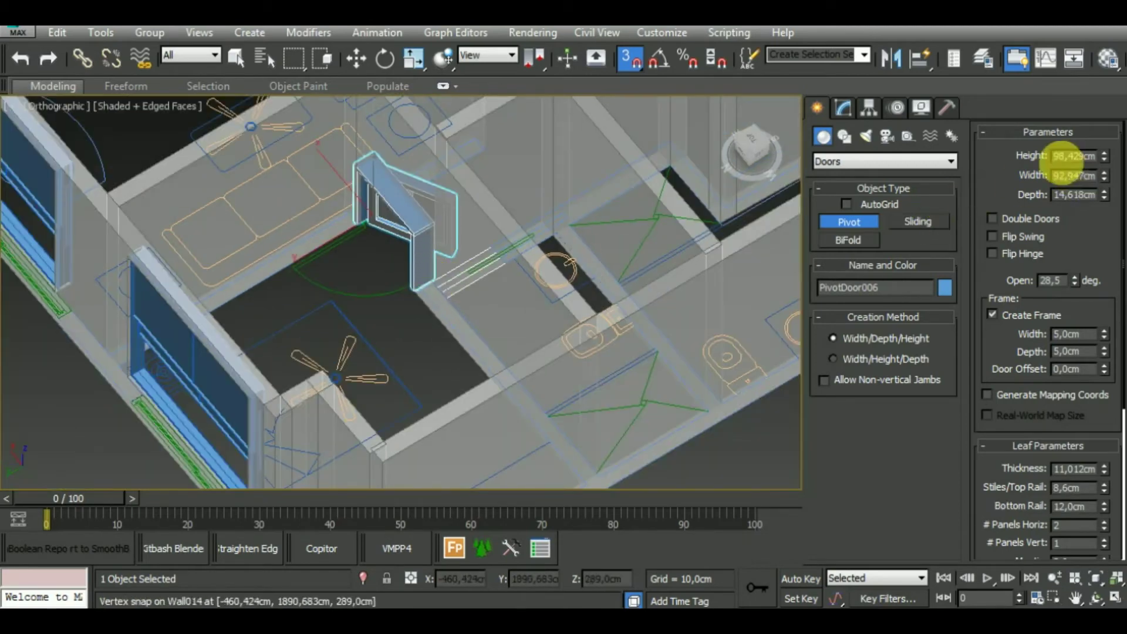
{"action": "type", "text": "50"}
{"action": "key", "text": "Return"}
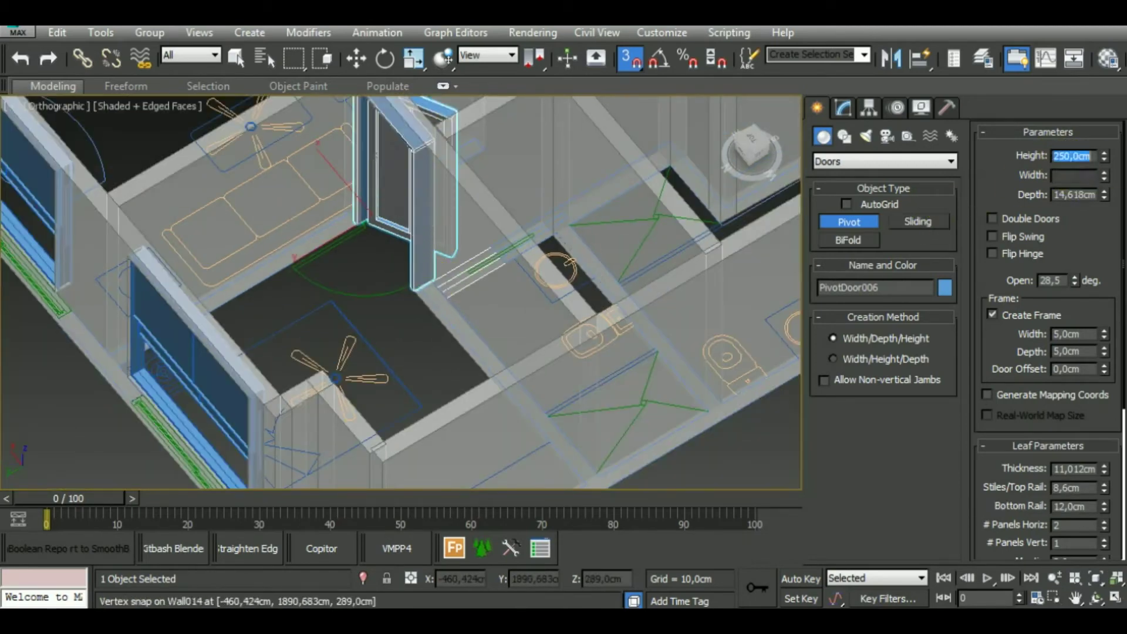
{"action": "scroll", "coordinate": [584, 340], "scroll_direction": "down", "scroll_amount": 3}
{"action": "scroll", "coordinate": [642, 352], "scroll_direction": "down", "scroll_amount": 2}
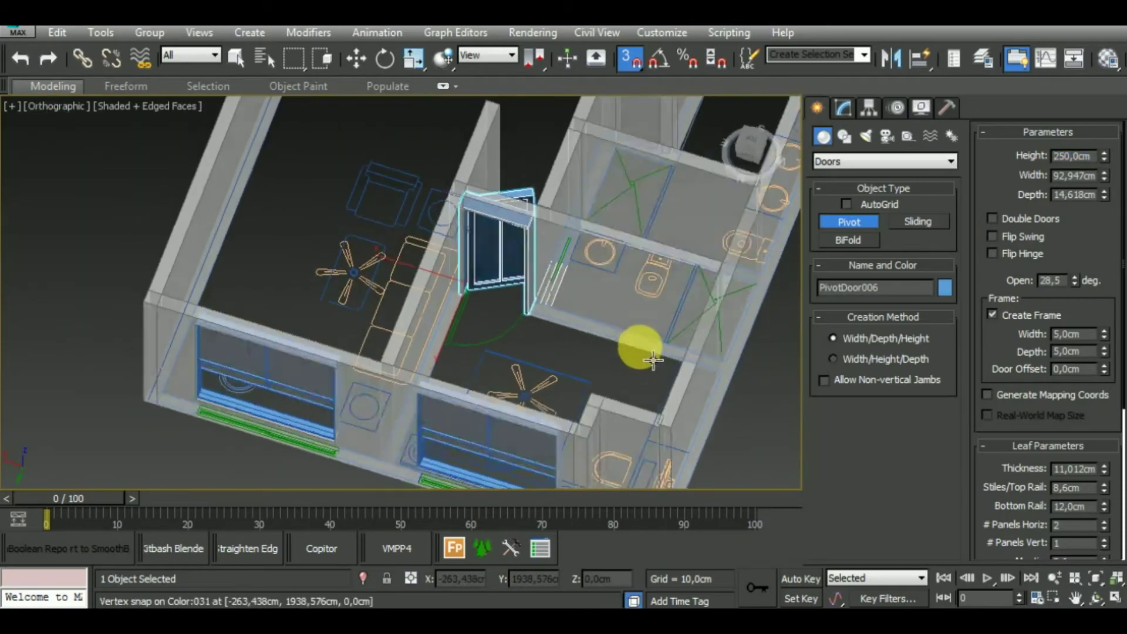
{"action": "scroll", "coordinate": [486, 223], "scroll_direction": "up", "scroll_amount": 3}
{"action": "right_click", "coordinate": [516, 307]}
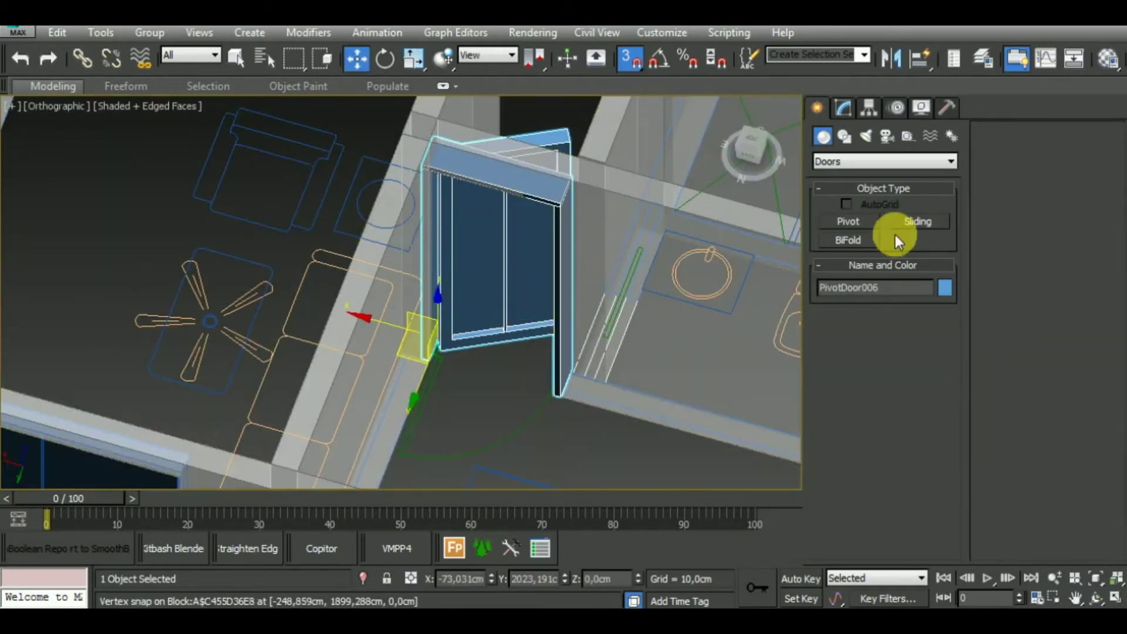
Step: Flip the pivot door's hinge and swing and narrow its width to 81.563 cm
{"action": "left_click", "coordinate": [843, 108]}
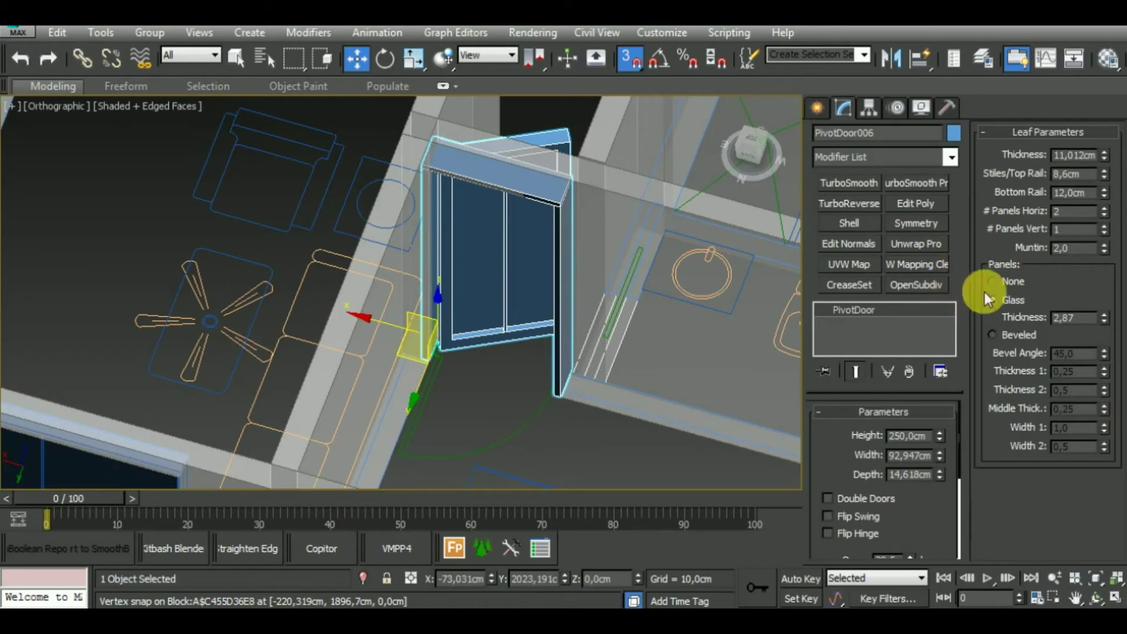
{"action": "left_click", "coordinate": [852, 534]}
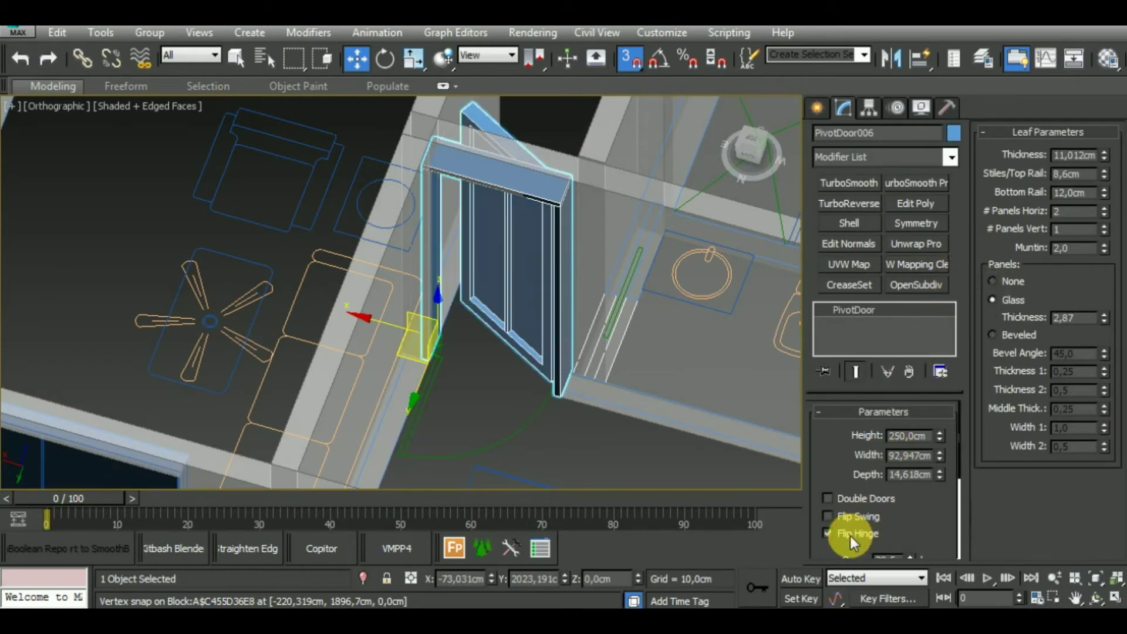
{"action": "left_click", "coordinate": [847, 516]}
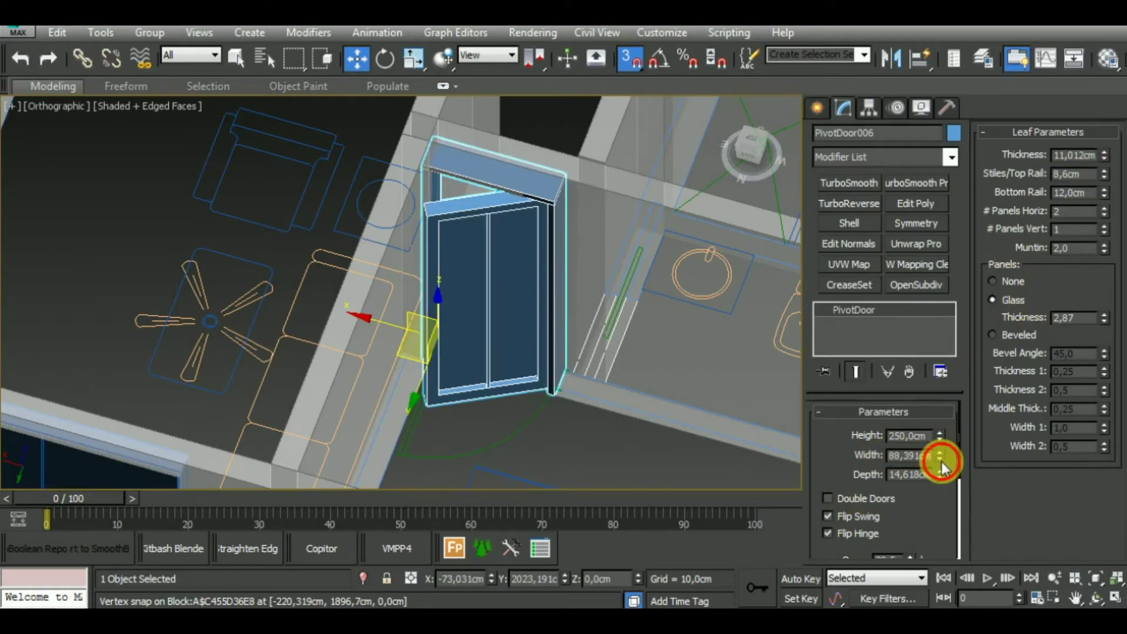
{"action": "left_click_drag", "start_coordinate": [941, 461], "coordinate": [943, 462]}
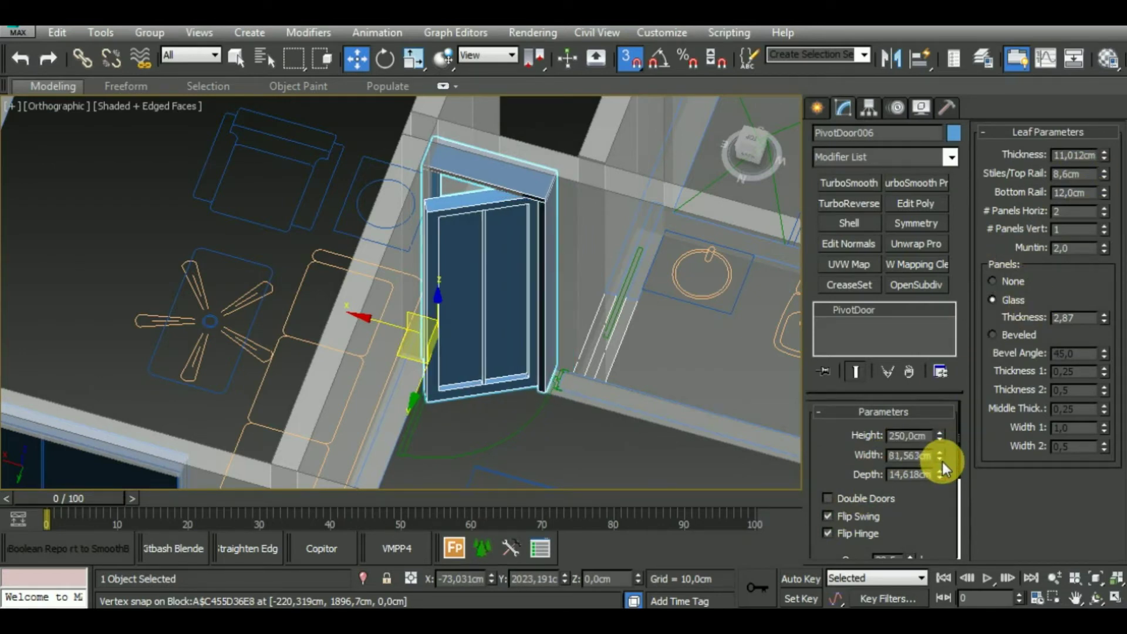
Step: Shift the door slightly so it fits the jambs of the opening
{"action": "mouse_move", "coordinate": [641, 395]}
{"action": "middle_mouse_down", "text": "alt"}
{"action": "mouse_move", "coordinate": [558, 460]}
{"action": "mouse_move", "coordinate": [408, 421]}
{"action": "middle_mouse_up", "text": "alt"}
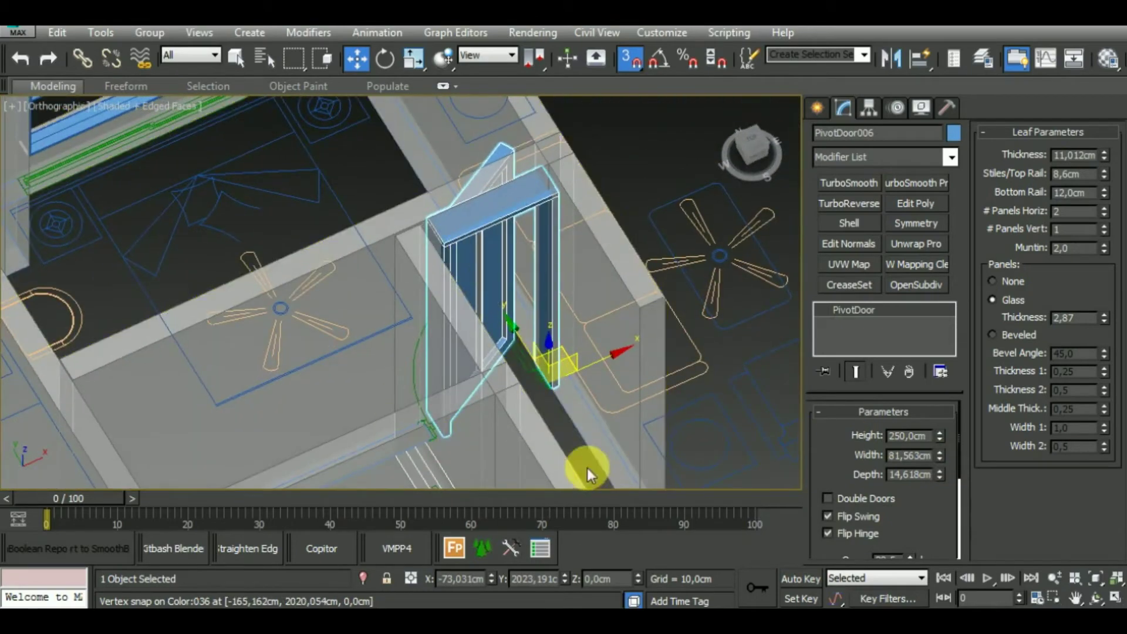
{"action": "scroll", "coordinate": [559, 260], "scroll_direction": "up", "scroll_amount": 3}
{"action": "scroll", "coordinate": [569, 347], "scroll_direction": "up", "scroll_amount": 3}
{"action": "left_click_drag", "start_coordinate": [558, 385], "coordinate": [474, 402]}
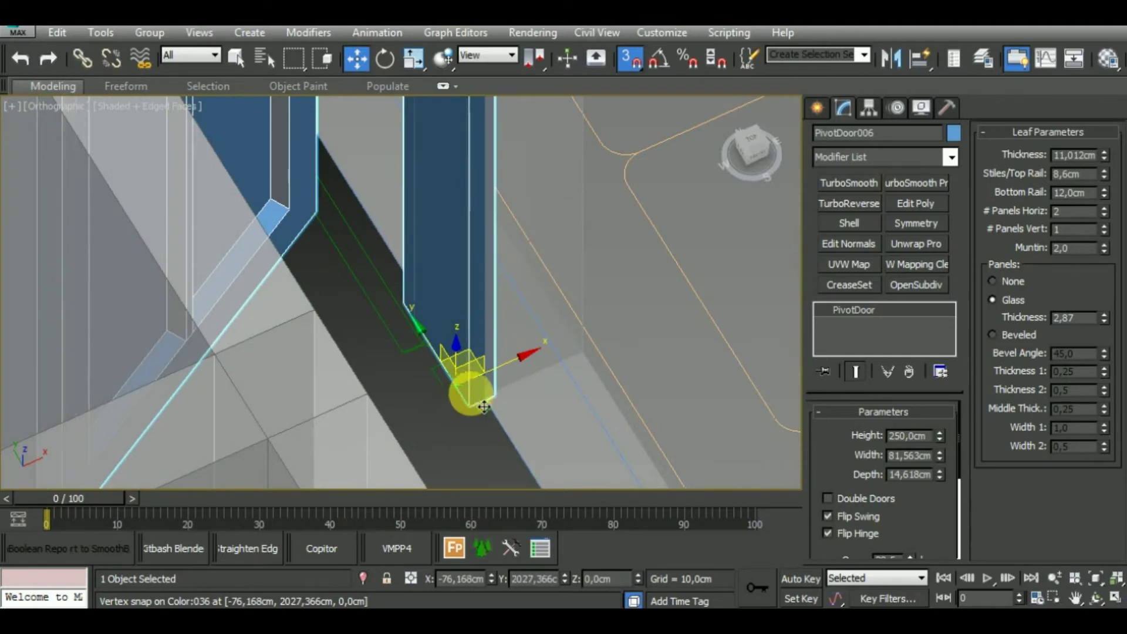
{"action": "scroll", "coordinate": [484, 406], "scroll_direction": "down", "scroll_amount": 3}
{"action": "scroll", "coordinate": [528, 378], "scroll_direction": "down", "scroll_amount": 2}
{"action": "mouse_move", "coordinate": [503, 448]}
{"action": "middle_mouse_down", "text": "alt"}
{"action": "mouse_move", "coordinate": [785, 433]}
{"action": "mouse_move", "coordinate": [763, 408]}
{"action": "mouse_move", "coordinate": [685, 448]}
{"action": "mouse_move", "coordinate": [531, 391]}
{"action": "middle_mouse_up", "text": "alt"}
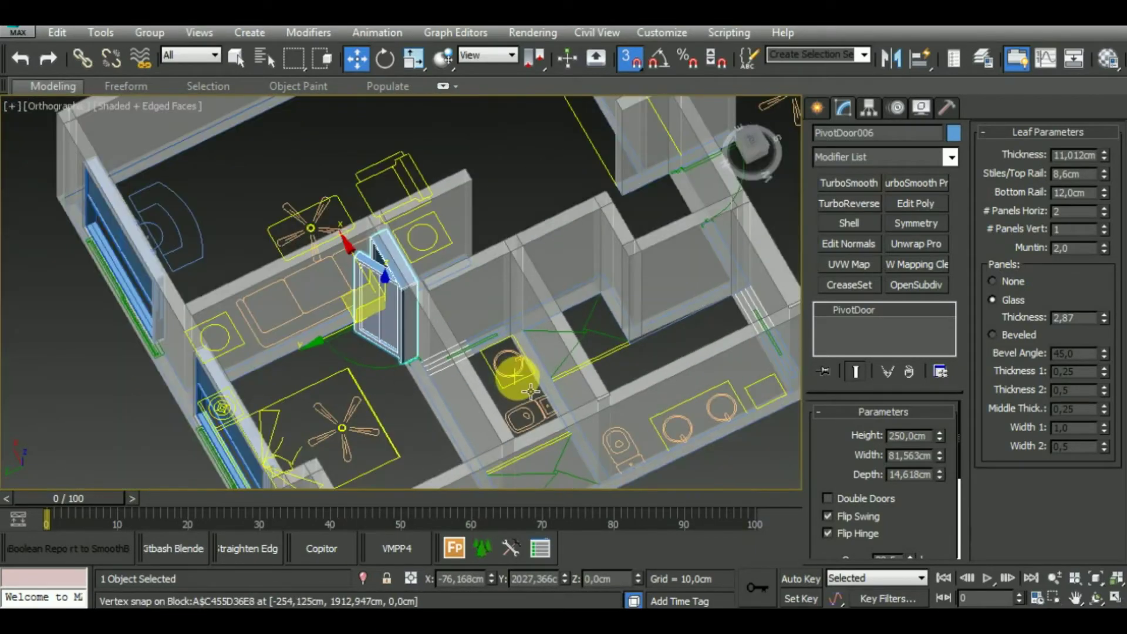
{"action": "mouse_move", "coordinate": [510, 428]}
{"action": "middle_mouse_down"}
{"action": "mouse_move", "coordinate": [492, 290]}
{"action": "mouse_move", "coordinate": [521, 332]}
{"action": "mouse_move", "coordinate": [478, 345]}
{"action": "mouse_move", "coordinate": [457, 330]}
{"action": "mouse_move", "coordinate": [520, 353]}
{"action": "mouse_move", "coordinate": [430, 383]}
{"action": "mouse_move", "coordinate": [475, 391]}
{"action": "mouse_move", "coordinate": [483, 415]}
{"action": "mouse_move", "coordinate": [521, 423]}
{"action": "mouse_move", "coordinate": [526, 396]}
{"action": "mouse_move", "coordinate": [424, 341]}
{"action": "middle_mouse_up"}
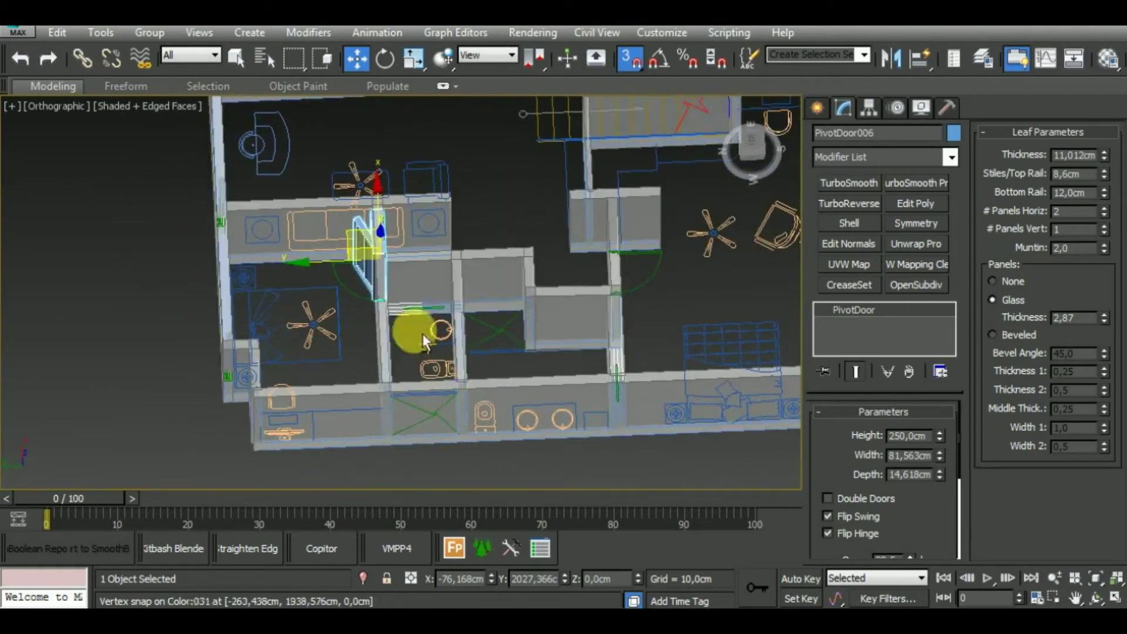
{"action": "scroll", "coordinate": [424, 341], "scroll_direction": "up", "scroll_amount": 3}
{"action": "scroll", "coordinate": [411, 320], "scroll_direction": "up", "scroll_amount": 4}
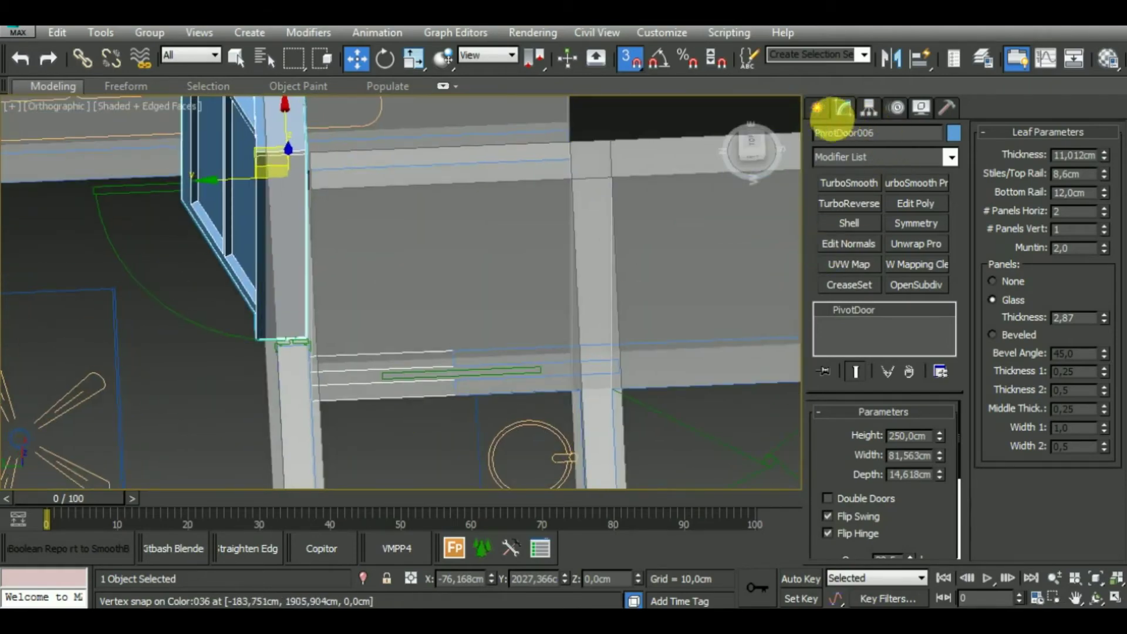
{"action": "left_click", "coordinate": [825, 110]}
Step: Choose the Sliding door type and discard two misplaced sliding door attempts
{"action": "left_click", "coordinate": [919, 222]}
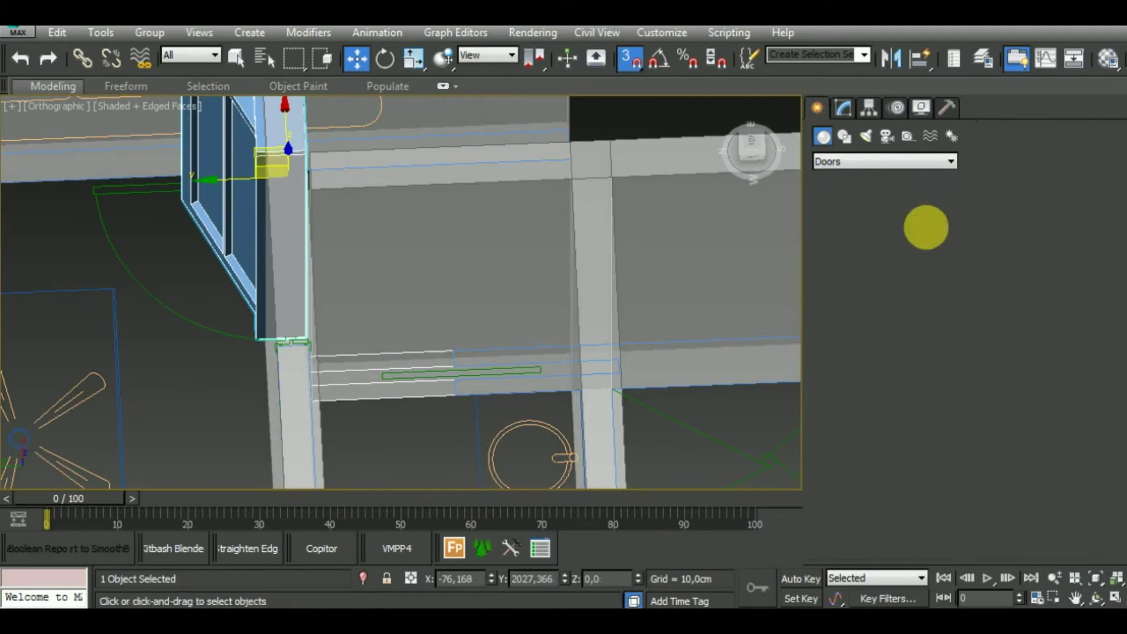
{"action": "middle_click_drag", "start_coordinate": [460, 395], "coordinate": [506, 388]}
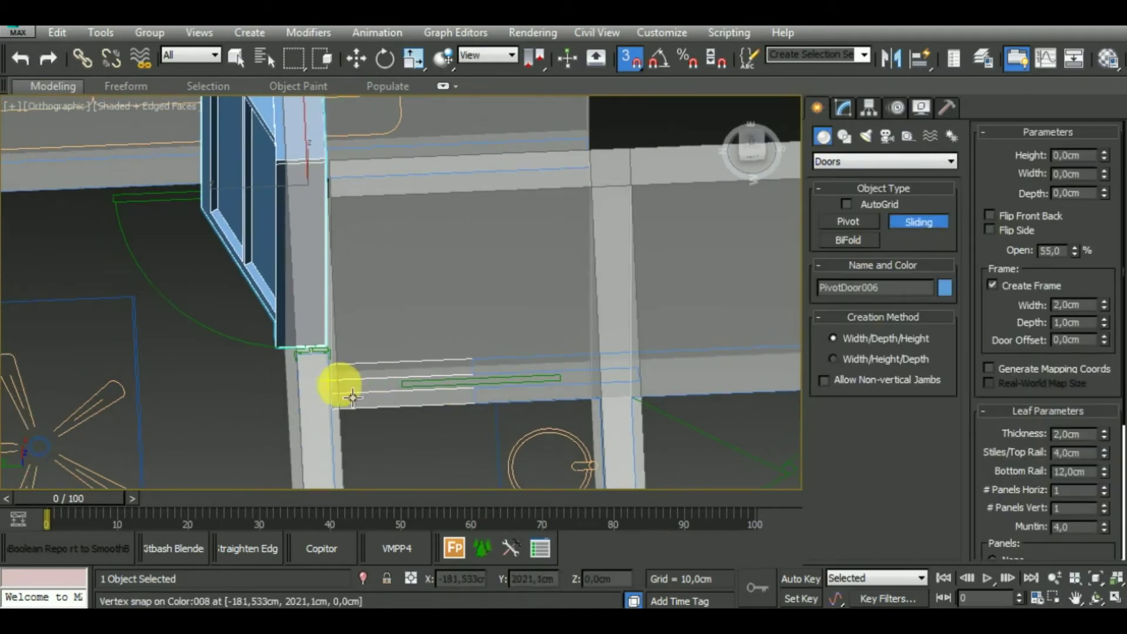
{"action": "left_click_drag", "start_coordinate": [344, 395], "coordinate": [589, 386]}
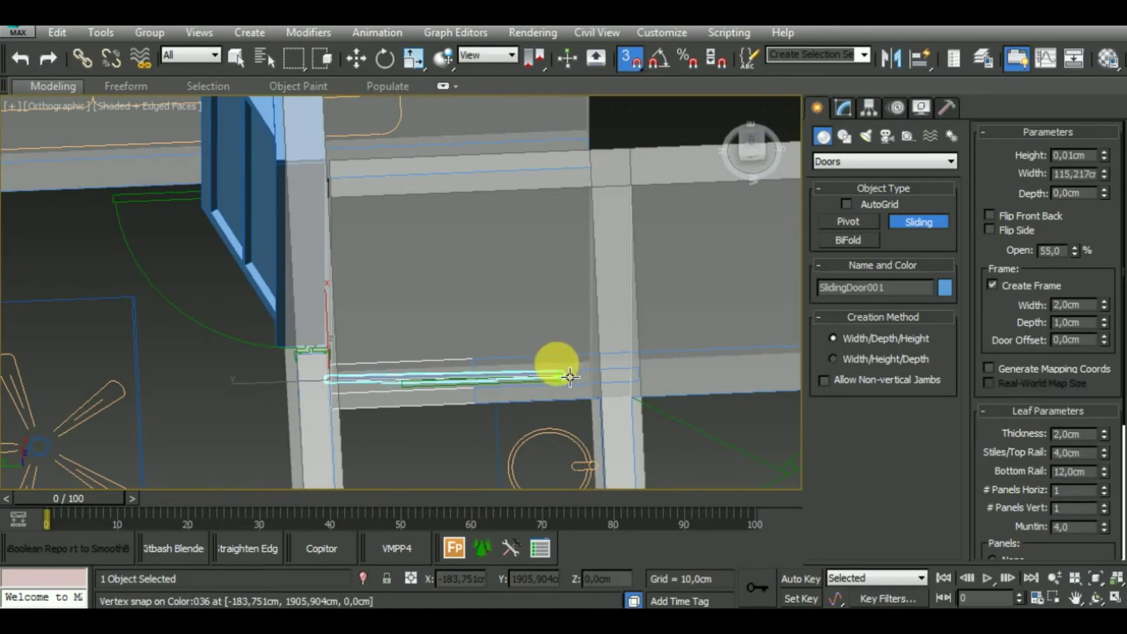
{"action": "right_click", "coordinate": [570, 377]}
{"action": "scroll", "coordinate": [490, 388], "scroll_direction": "up", "scroll_amount": 2}
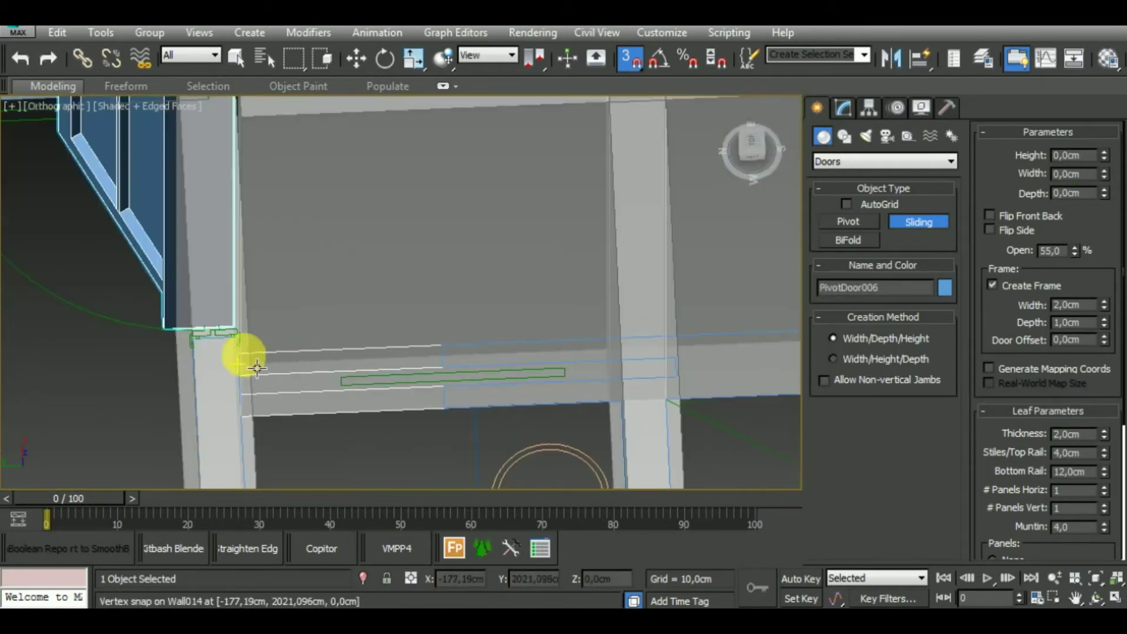
{"action": "left_click_drag", "start_coordinate": [251, 365], "coordinate": [614, 353]}
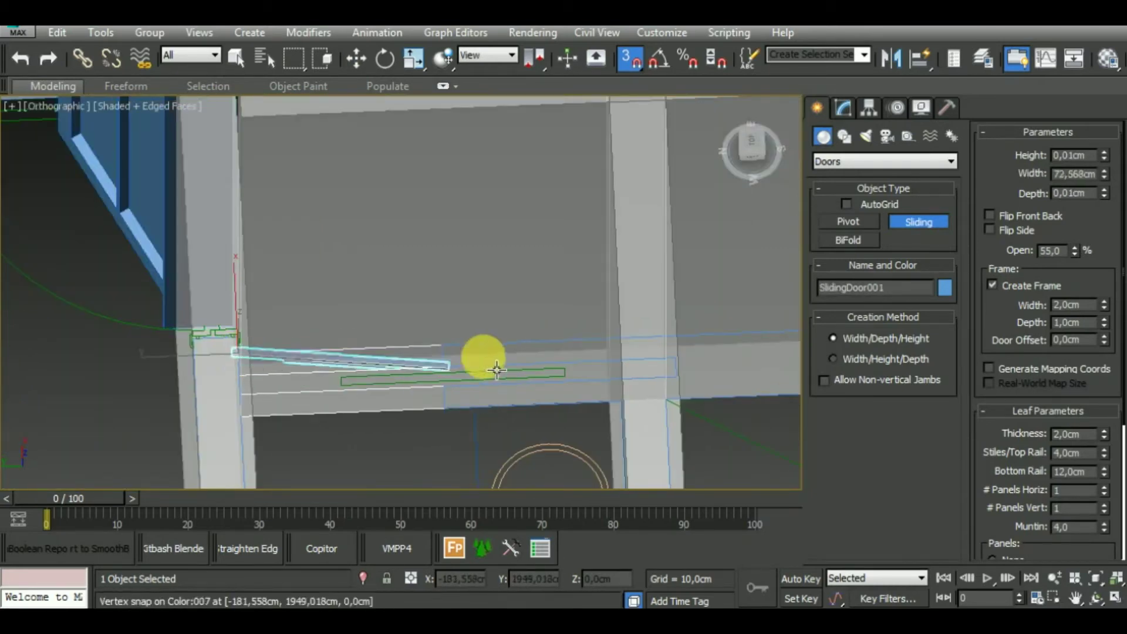
{"action": "right_click", "coordinate": [620, 345]}
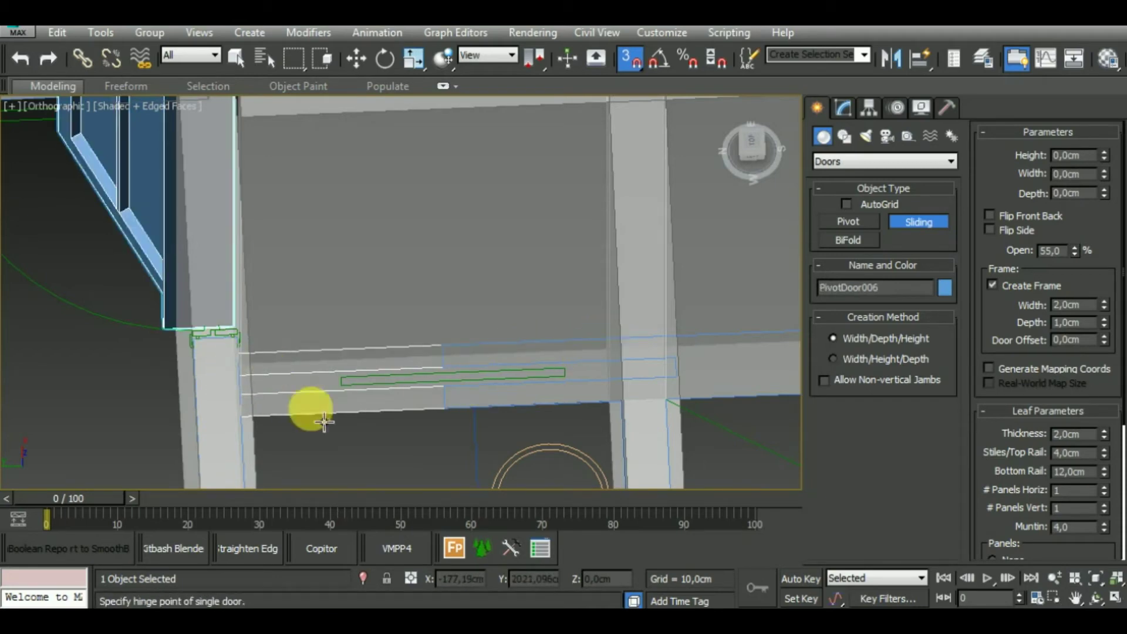
{"action": "mouse_move", "coordinate": [323, 421]}
{"action": "middle_mouse_down", "text": "alt"}
{"action": "mouse_move", "coordinate": [290, 448]}
{"action": "mouse_move", "coordinate": [317, 272]}
{"action": "middle_mouse_up", "text": "alt"}
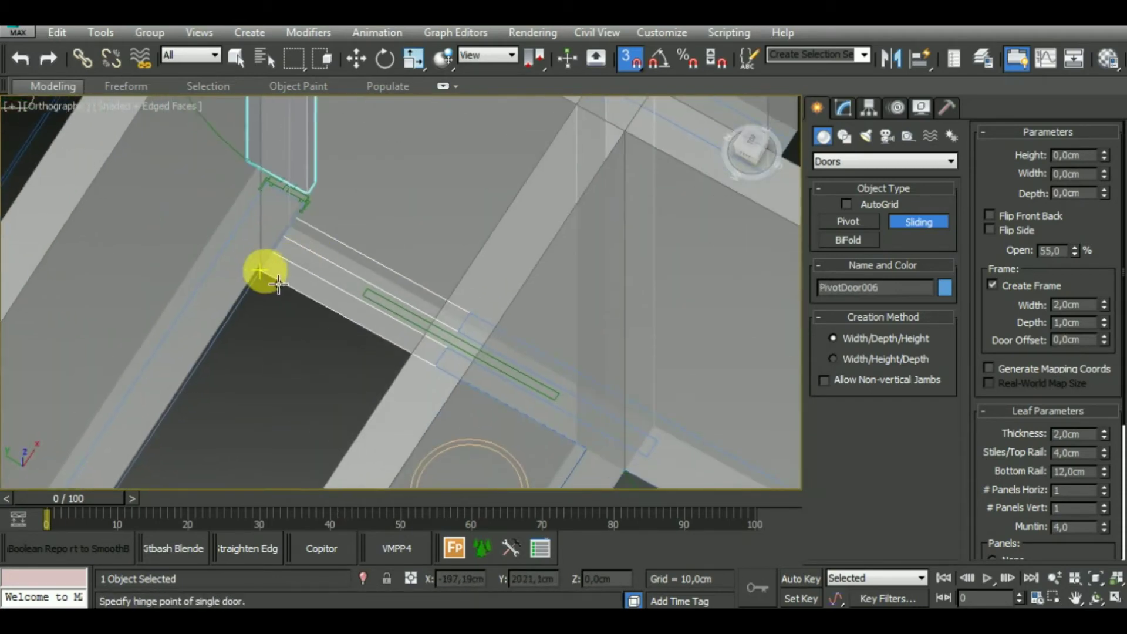
Step: Draw a sliding door 130.417 cm wide, 20 cm deep and 250 cm tall between the jambs
{"action": "left_click_drag", "start_coordinate": [278, 284], "coordinate": [596, 450]}
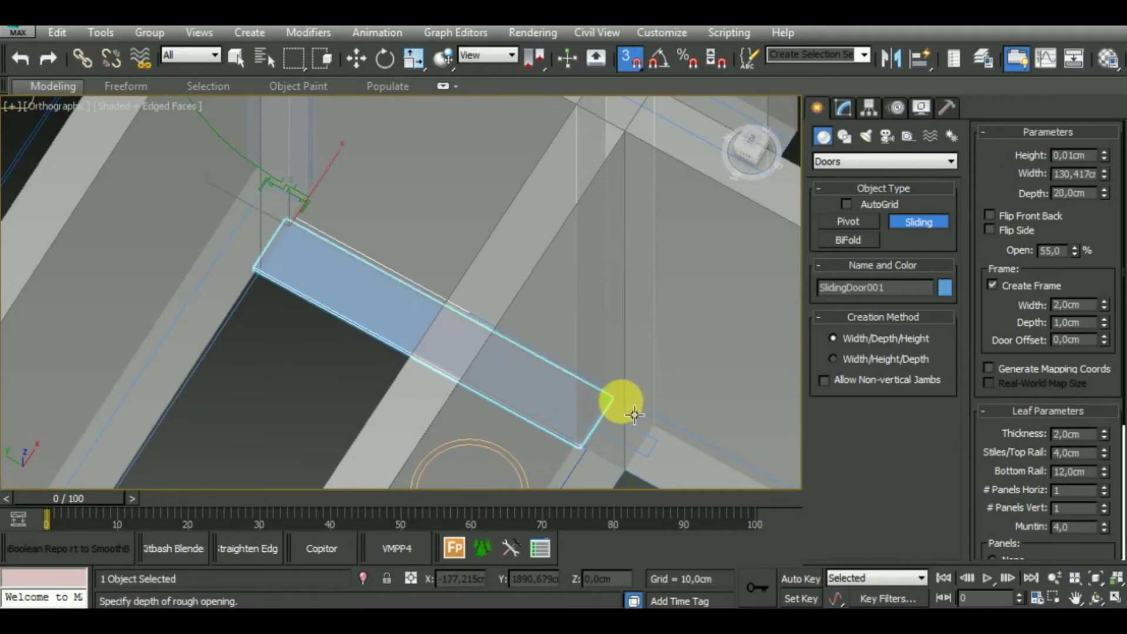
{"action": "left_click", "coordinate": [617, 401]}
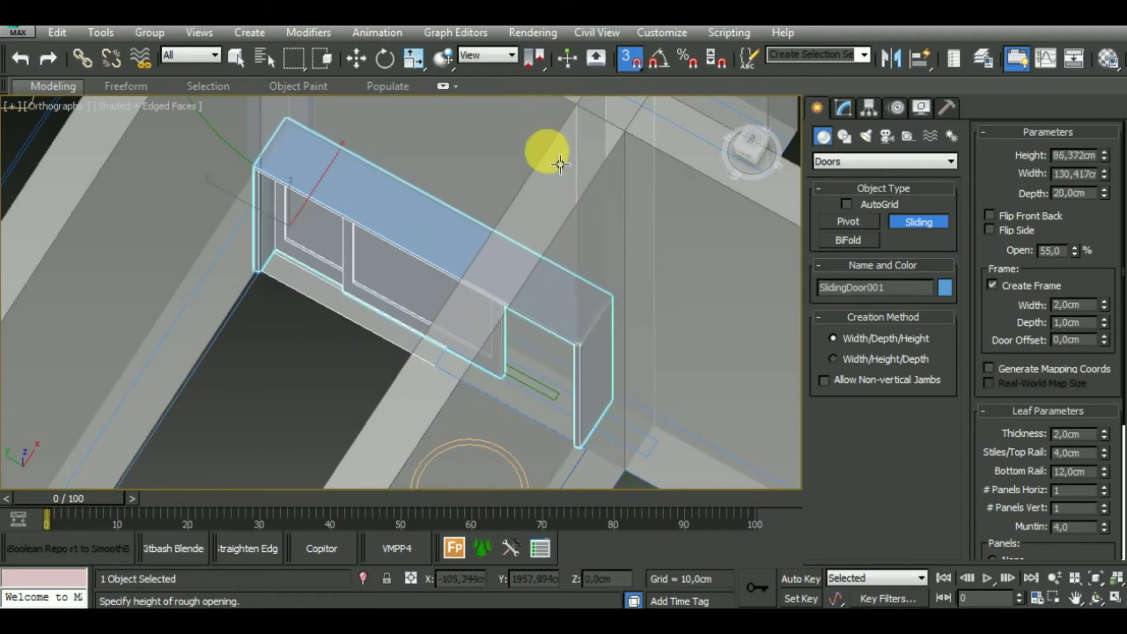
{"action": "left_click", "coordinate": [549, 151]}
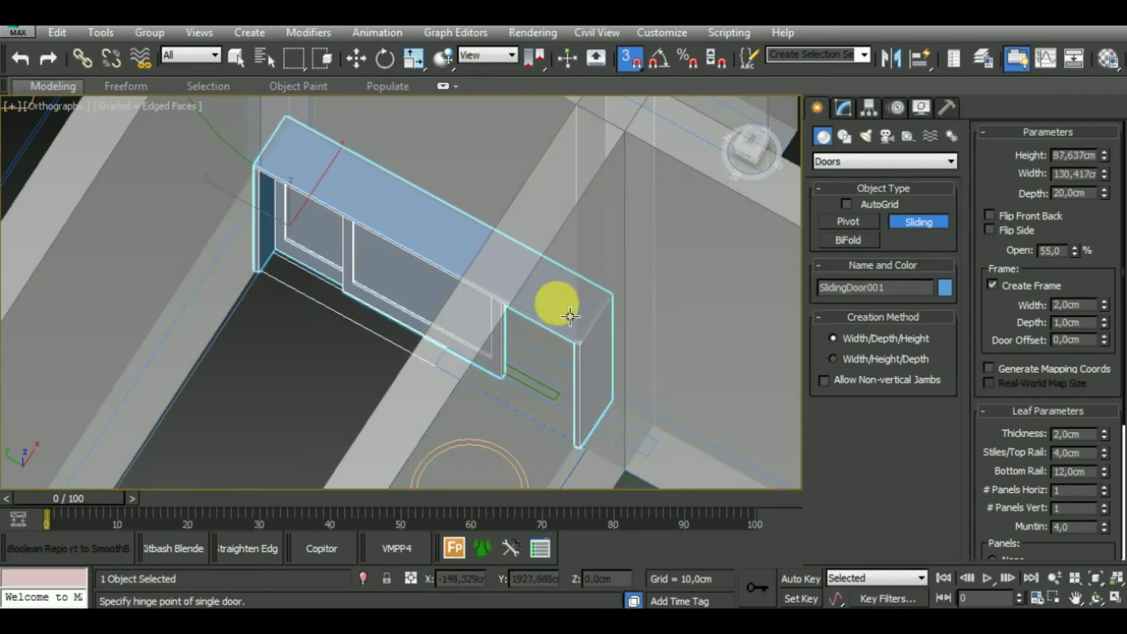
{"action": "double_click", "coordinate": [1053, 155]}
{"action": "type", "text": "25"}
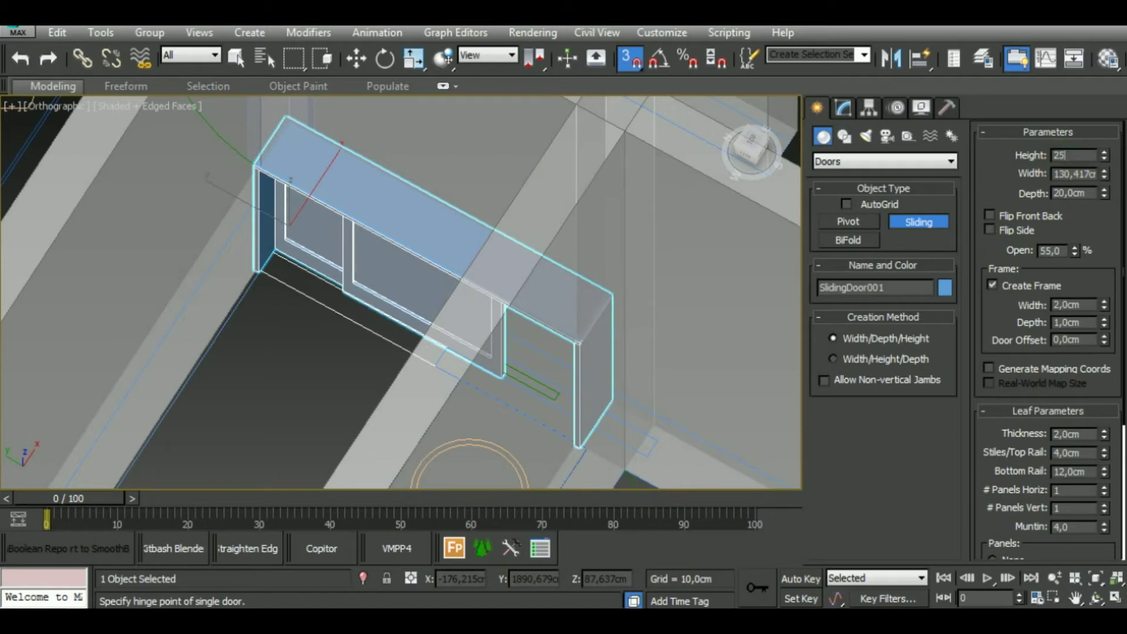
{"action": "type", "text": "0"}
{"action": "key", "text": "Return"}
{"action": "scroll", "coordinate": [302, 282], "scroll_direction": "down", "scroll_amount": 2}
Step: Draw another sliding door across the next opening with a 250 cm height
{"action": "scroll", "coordinate": [312, 244], "scroll_direction": "down", "scroll_amount": 4}
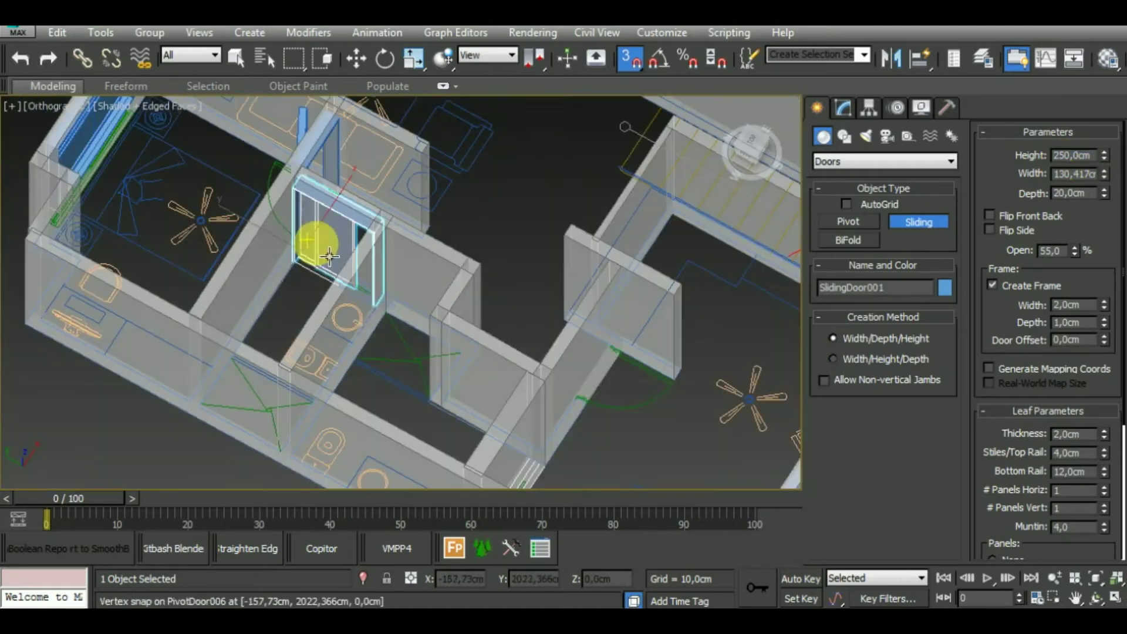
{"action": "scroll", "coordinate": [437, 418], "scroll_direction": "up", "scroll_amount": 2}
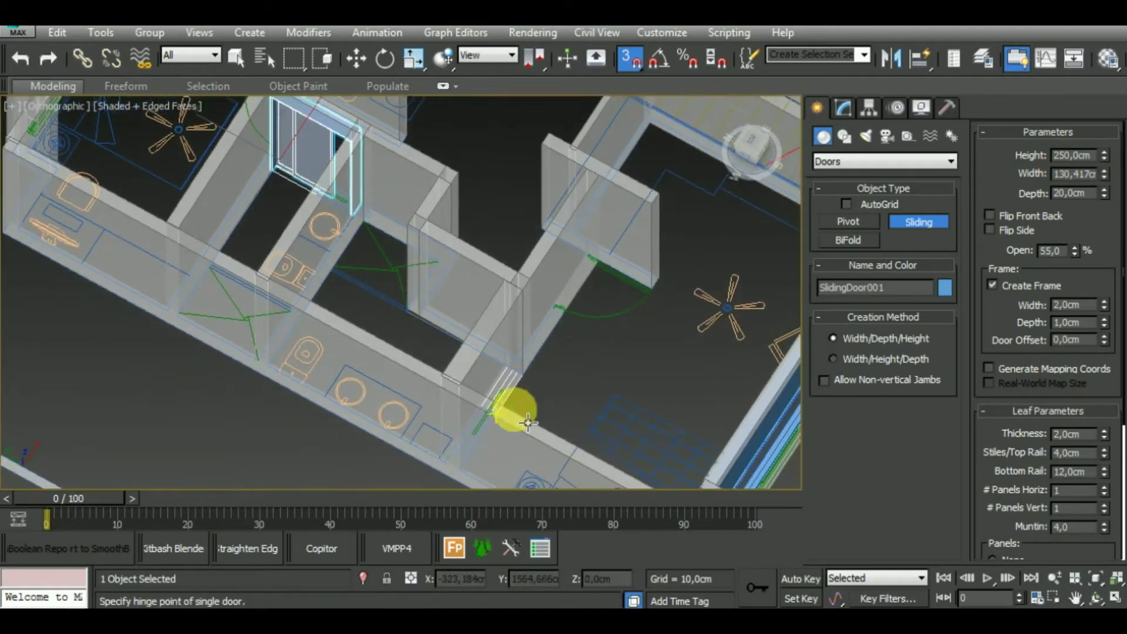
{"action": "scroll", "coordinate": [516, 407], "scroll_direction": "up", "scroll_amount": 2}
{"action": "scroll", "coordinate": [453, 352], "scroll_direction": "up", "scroll_amount": 1}
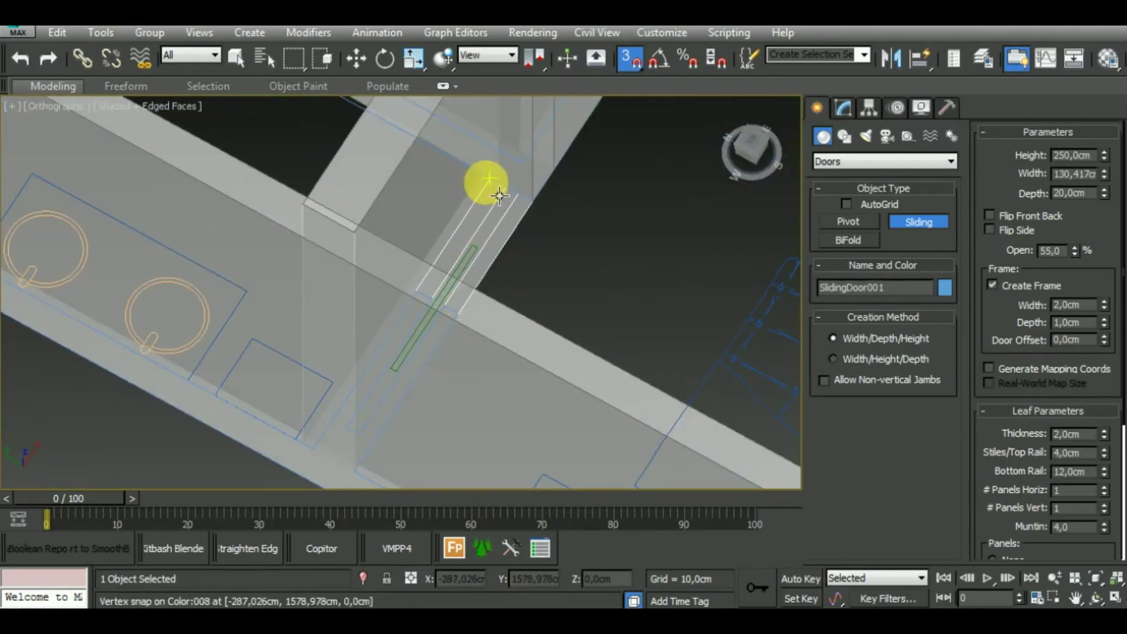
{"action": "left_click_drag", "start_coordinate": [546, 218], "coordinate": [354, 472]}
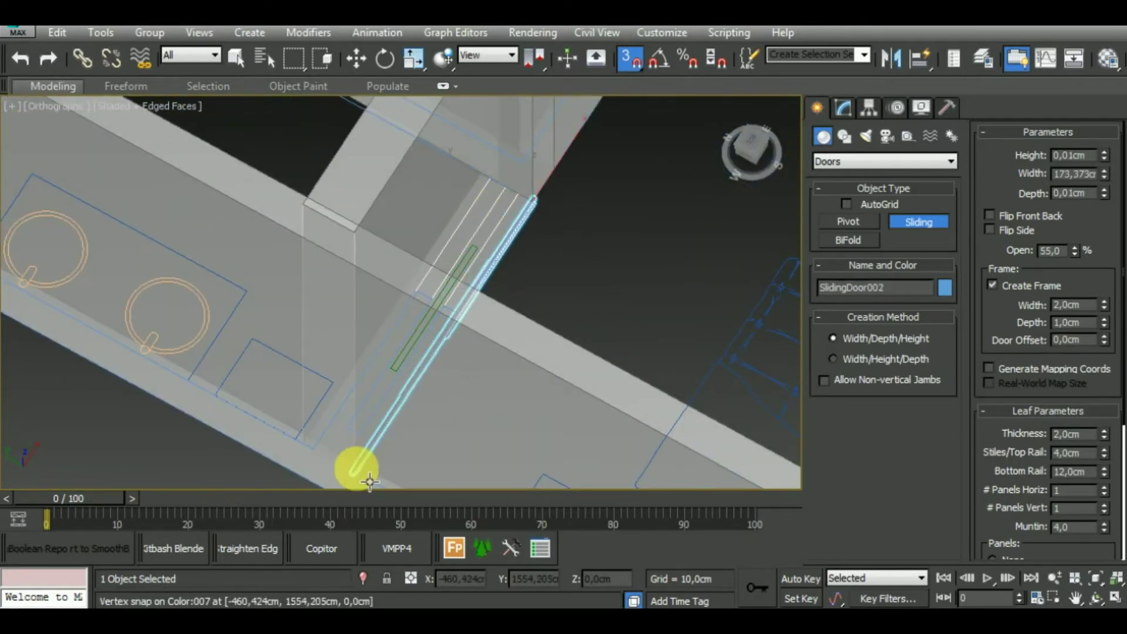
{"action": "left_click", "coordinate": [323, 446]}
{"action": "left_click", "coordinate": [452, 138]}
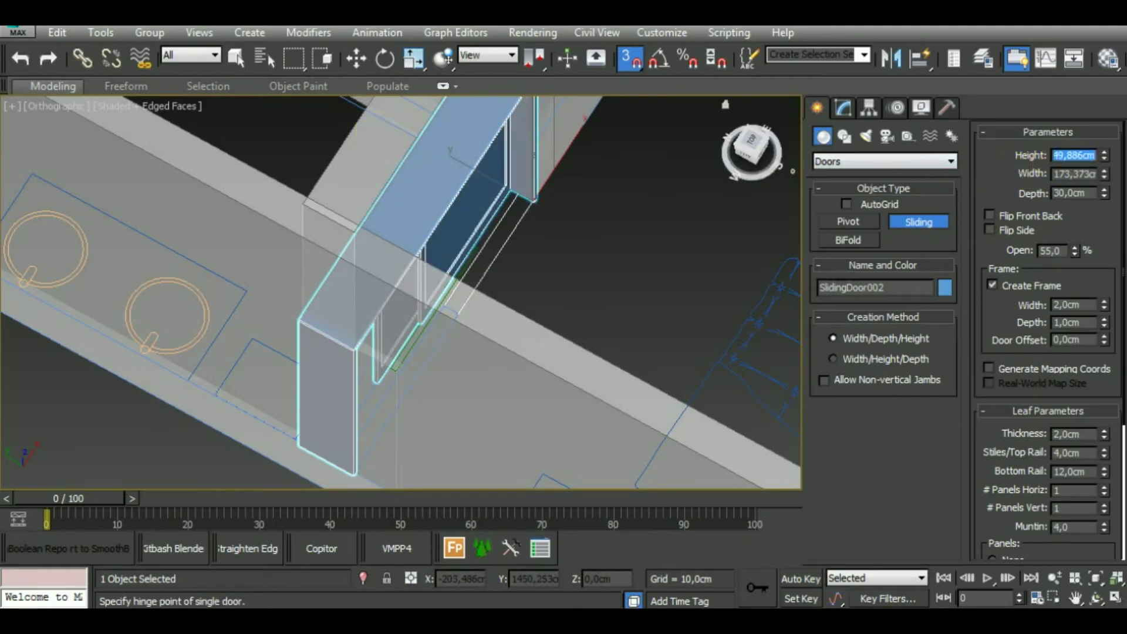
{"action": "type", "text": "250"}
{"action": "key", "text": "Return"}
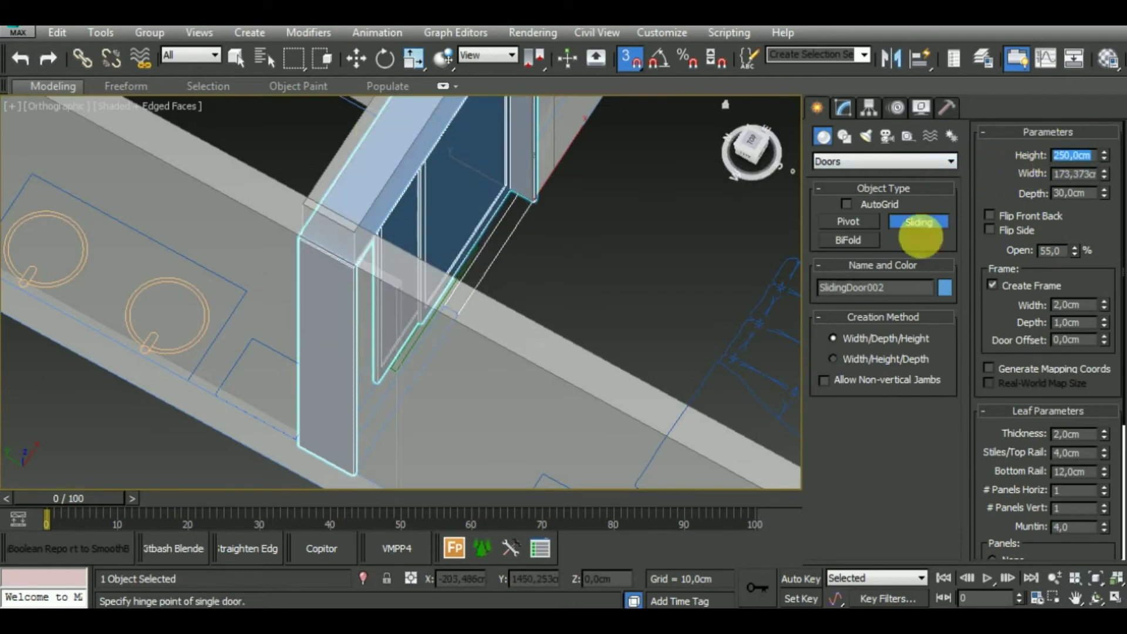
{"action": "scroll", "coordinate": [549, 267], "scroll_direction": "down", "scroll_amount": 2}
{"action": "scroll", "coordinate": [532, 270], "scroll_direction": "down", "scroll_amount": 3}
{"action": "middle_click_drag", "start_coordinate": [528, 272], "coordinate": [435, 319], "text": "alt"}
{"action": "scroll", "coordinate": [438, 311], "scroll_direction": "up", "scroll_amount": 2}
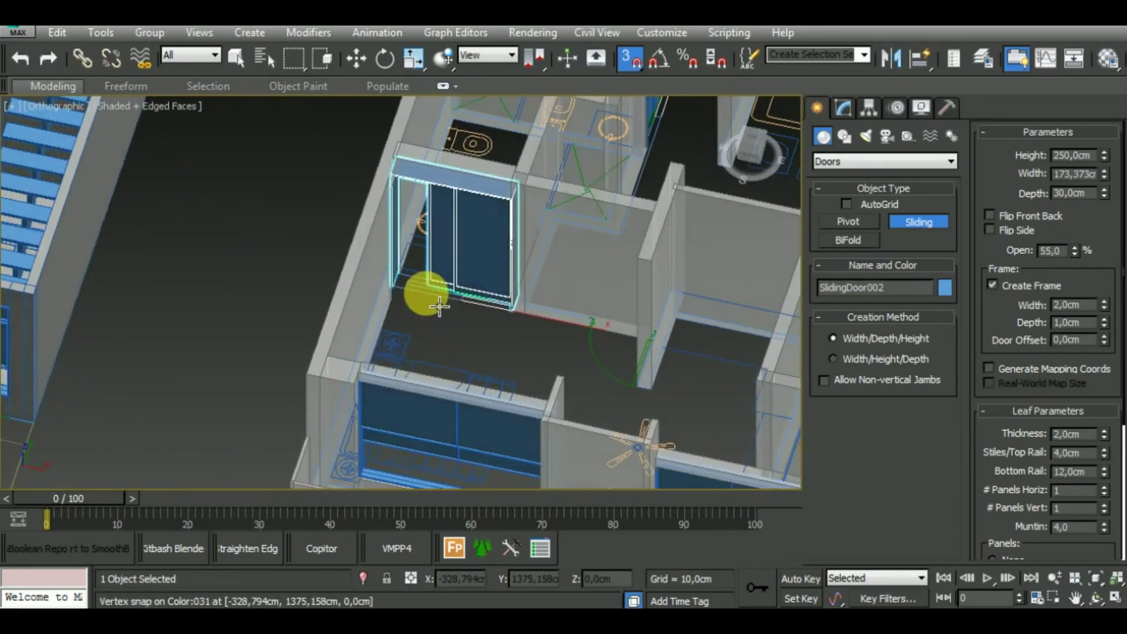
{"action": "scroll", "coordinate": [434, 283], "scroll_direction": "up", "scroll_amount": 3}
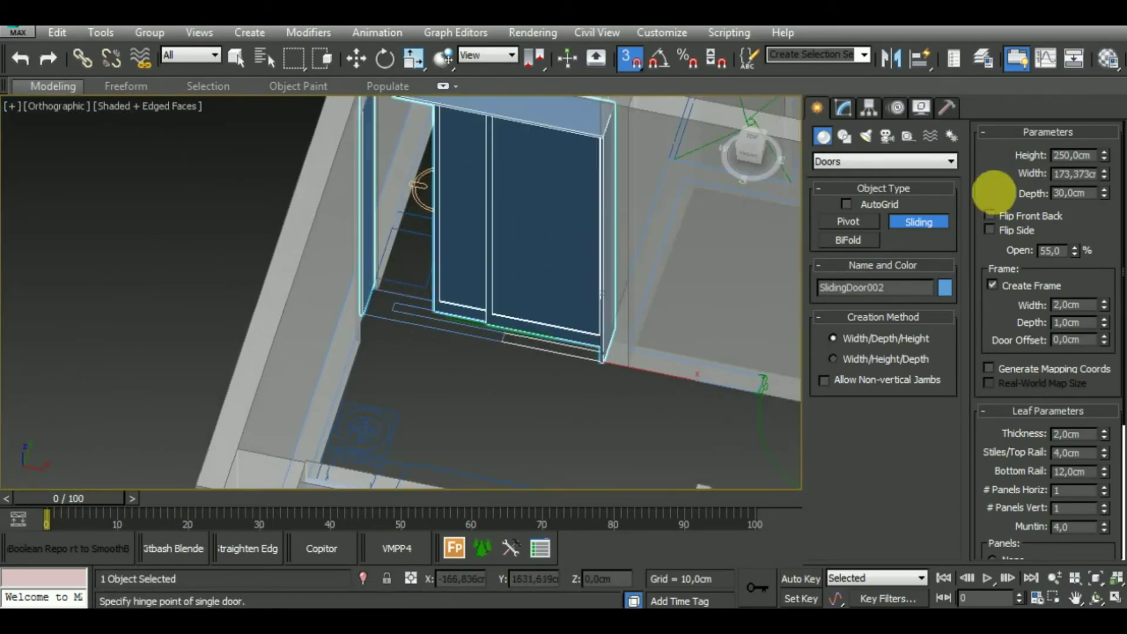
{"action": "right_click", "coordinate": [618, 444]}
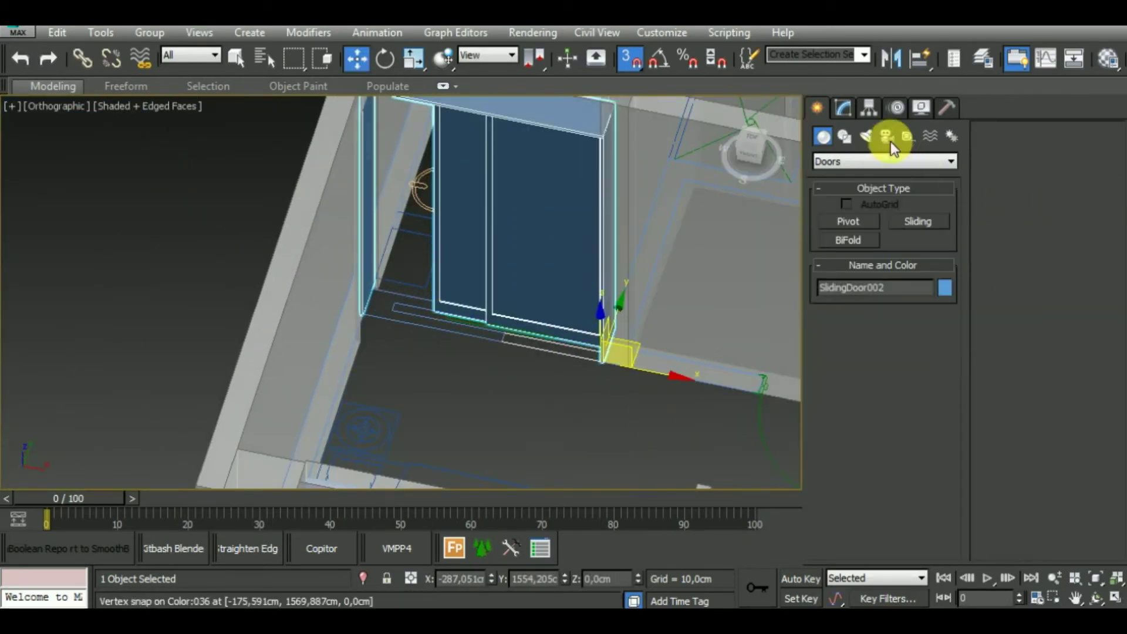
Step: Narrow the sliding door's width to 161.595 cm in the Modify panel
{"action": "left_click", "coordinate": [843, 108]}
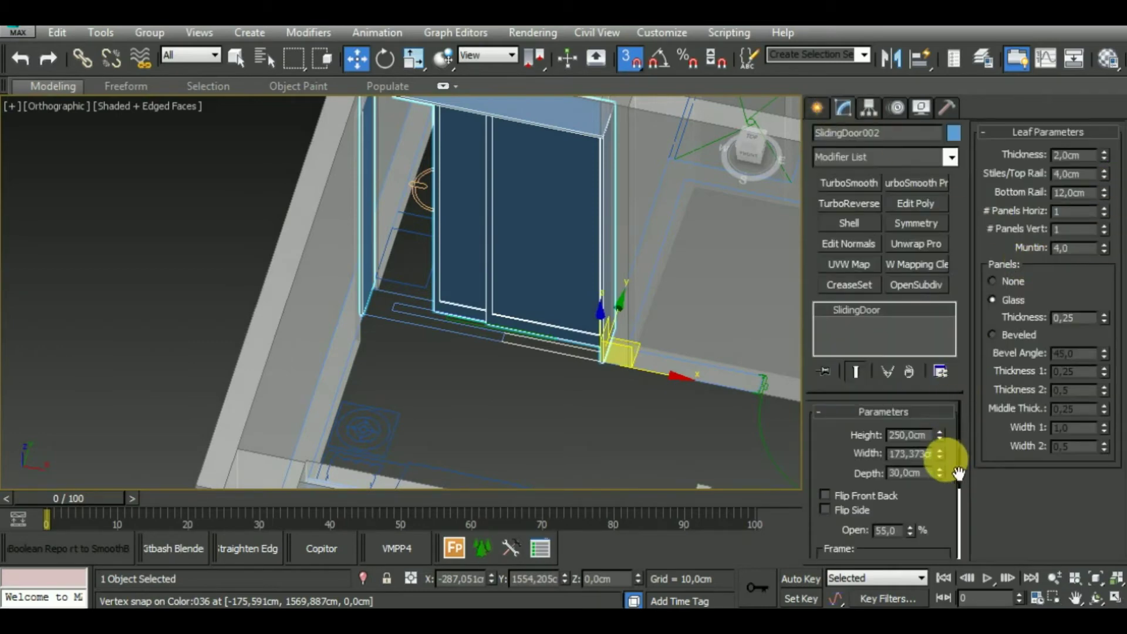
{"action": "left_click_drag", "start_coordinate": [942, 463], "coordinate": [943, 466]}
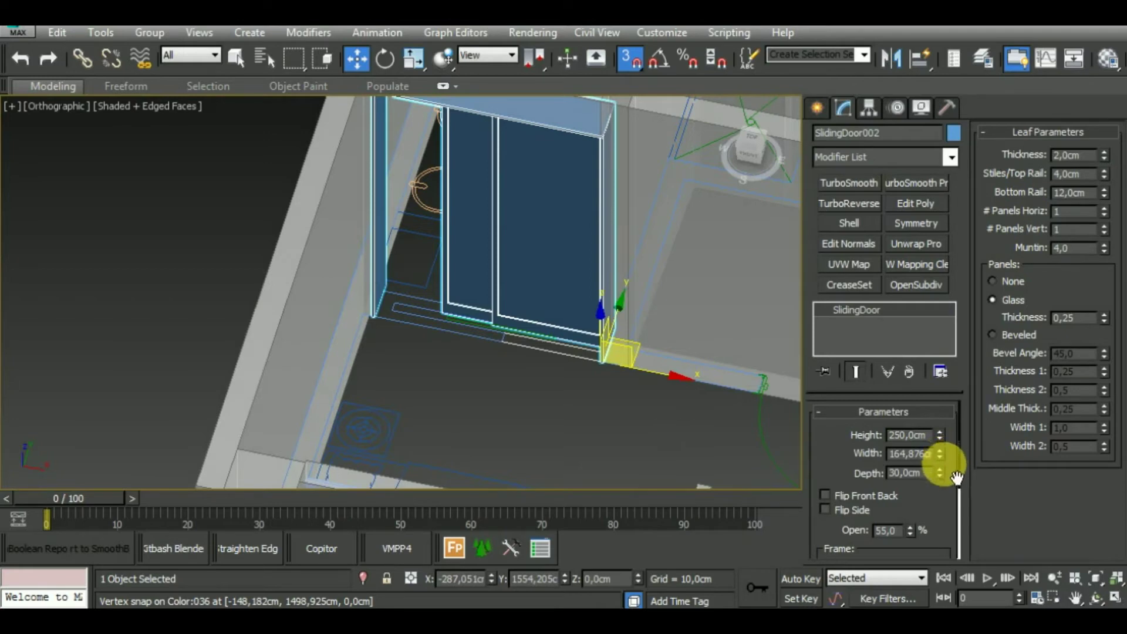
{"action": "left_click_drag", "start_coordinate": [942, 463], "coordinate": [942, 463]}
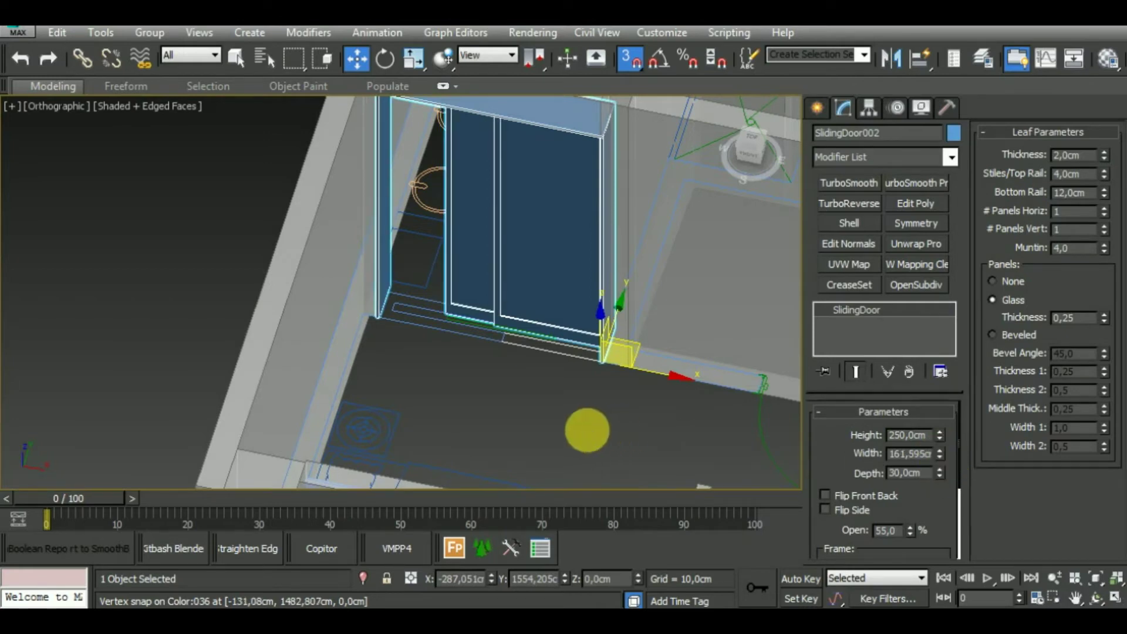
{"action": "scroll", "coordinate": [587, 430], "scroll_direction": "down", "scroll_amount": 5}
{"action": "middle_click_drag", "start_coordinate": [540, 398], "coordinate": [455, 322]}
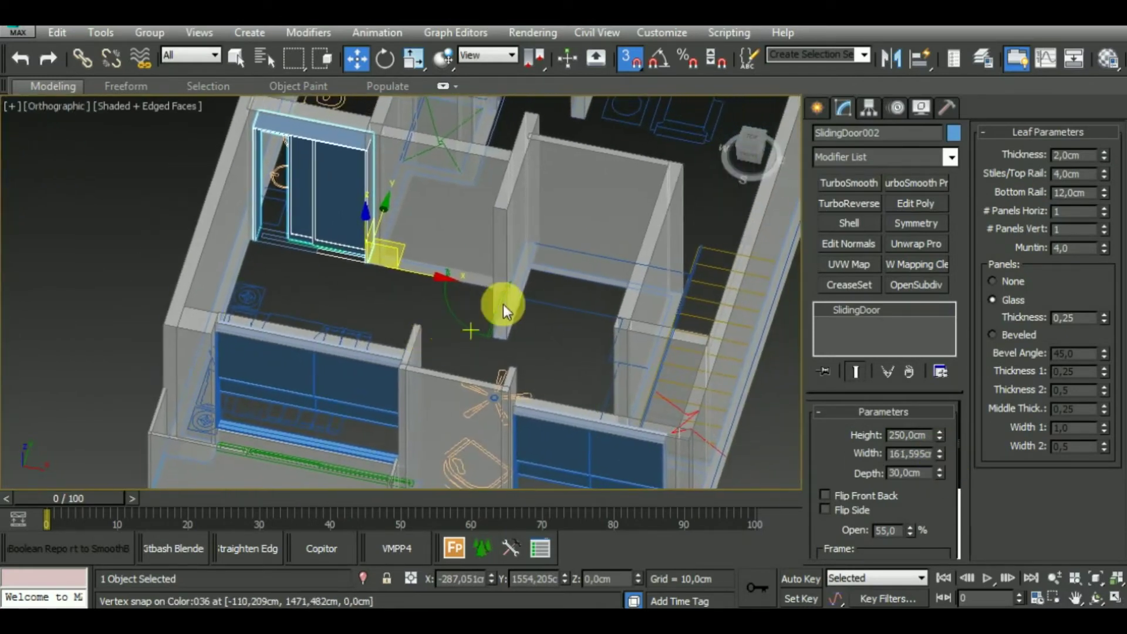
{"action": "scroll", "coordinate": [504, 311], "scroll_direction": "up", "scroll_amount": 3}
{"action": "scroll", "coordinate": [448, 329], "scroll_direction": "up", "scroll_amount": 3}
{"action": "middle_click_drag", "start_coordinate": [528, 358], "coordinate": [612, 424]}
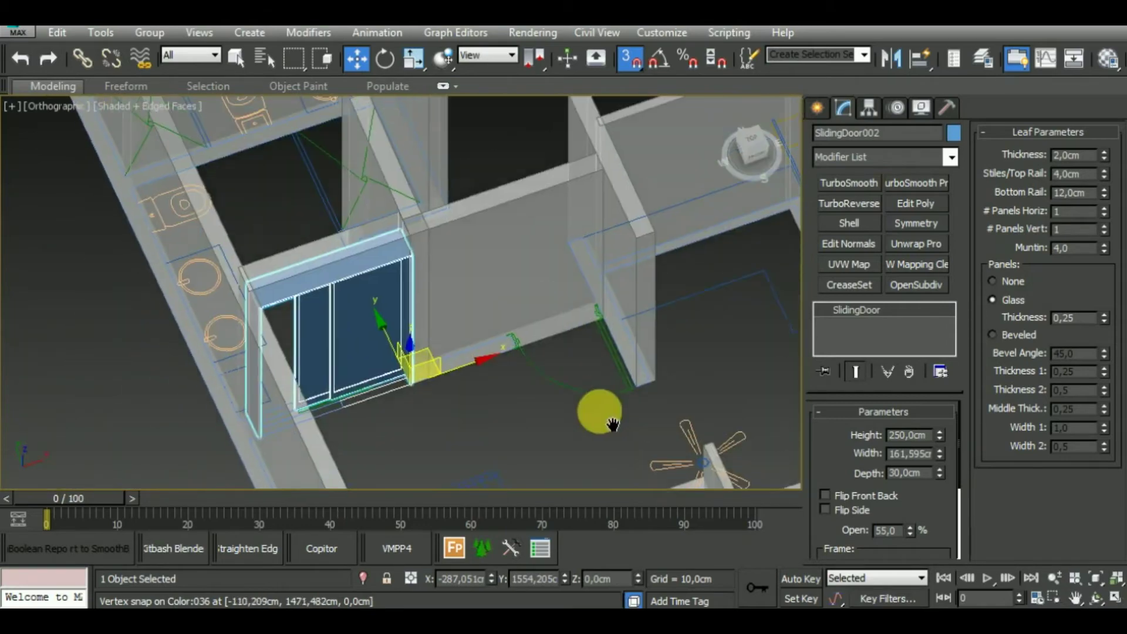
{"action": "scroll", "coordinate": [625, 308], "scroll_direction": "up", "scroll_amount": 3}
Step: Choose the Pivot door type and make a first attempt across the opening, then cancel it
{"action": "left_click", "coordinate": [815, 111]}
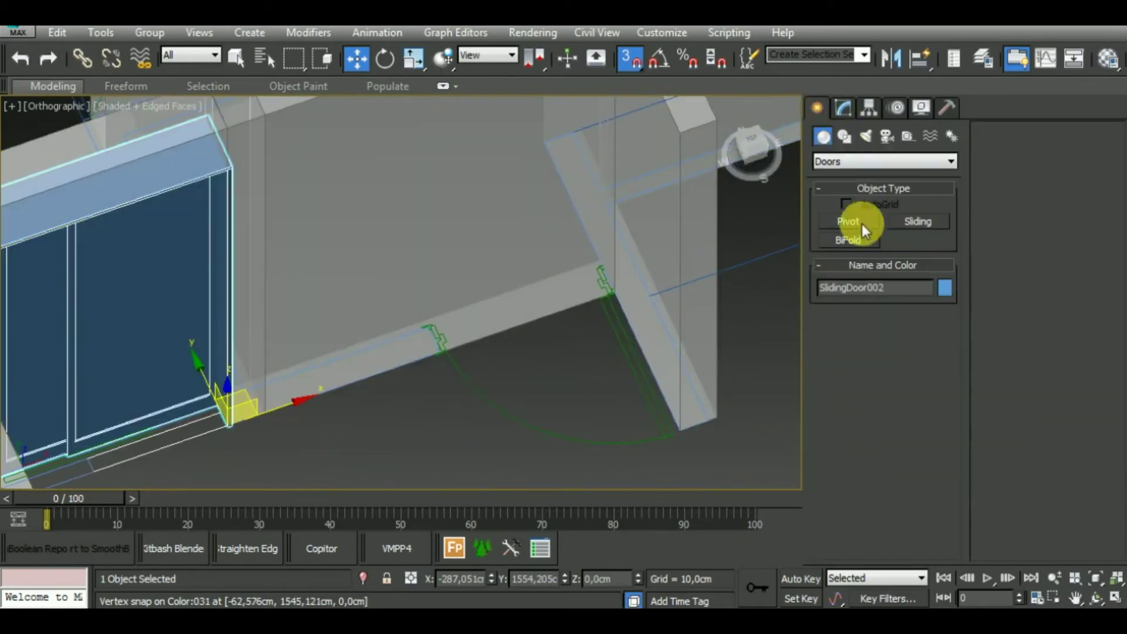
{"action": "left_click", "coordinate": [850, 222]}
{"action": "middle_click_drag", "start_coordinate": [474, 366], "coordinate": [410, 413]}
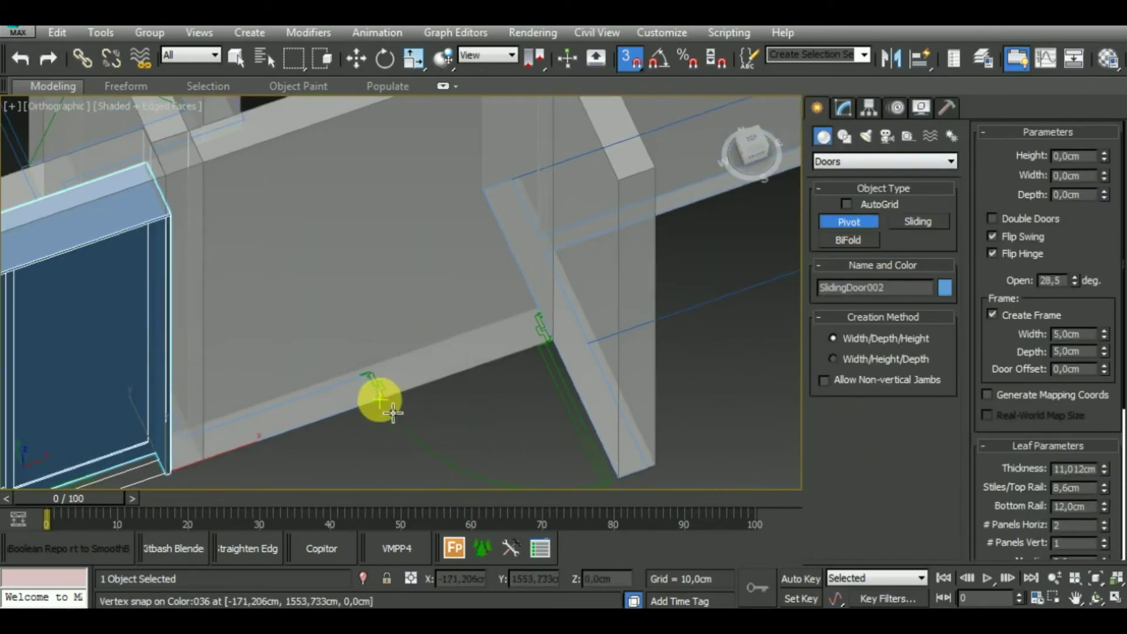
{"action": "left_click_drag", "start_coordinate": [393, 413], "coordinate": [562, 350]}
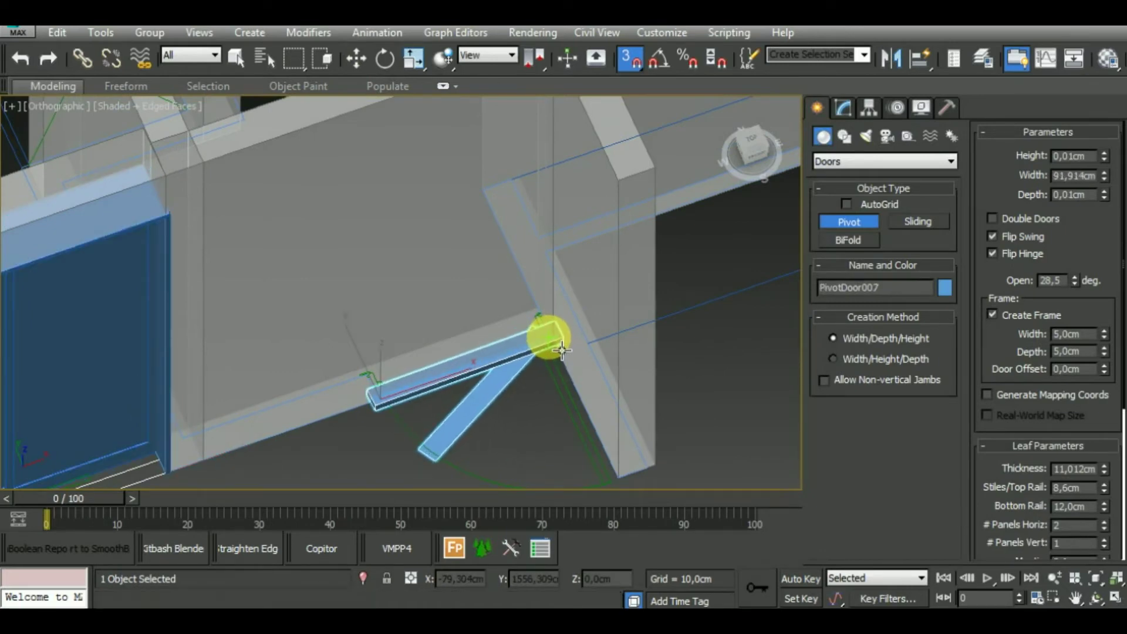
{"action": "right_click", "coordinate": [562, 351]}
Step: Place a pivot door between the two jambs of the opening beside the sliding door and set its depth
{"action": "scroll", "coordinate": [384, 404], "scroll_direction": "up", "scroll_amount": 2}
{"action": "scroll", "coordinate": [352, 420], "scroll_direction": "up", "scroll_amount": 2}
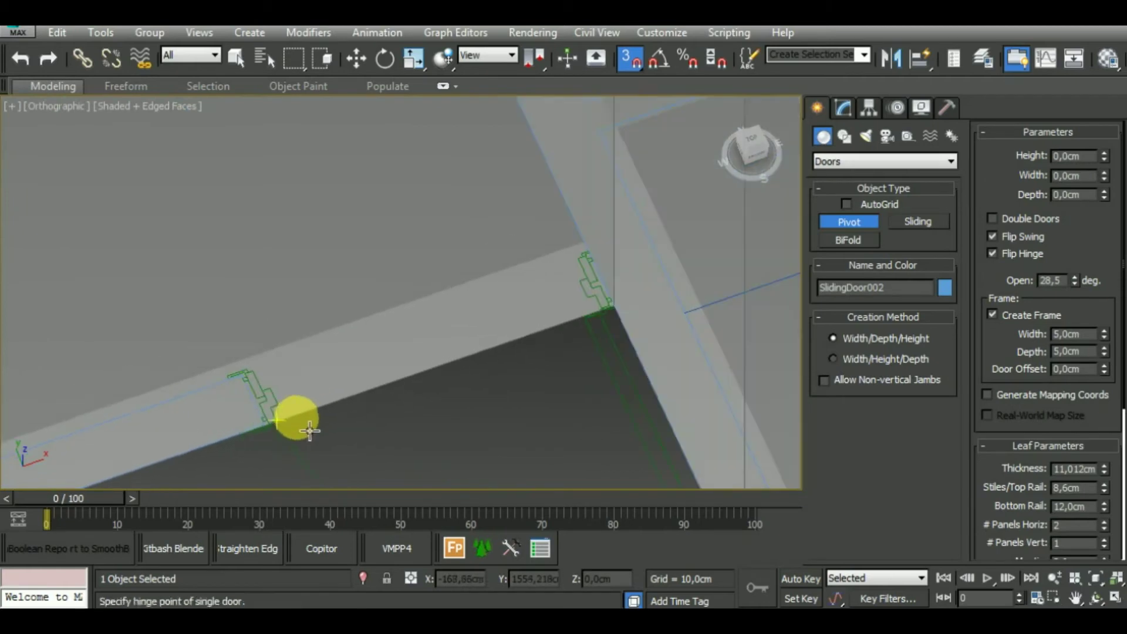
{"action": "left_click_drag", "start_coordinate": [242, 372], "coordinate": [595, 270]}
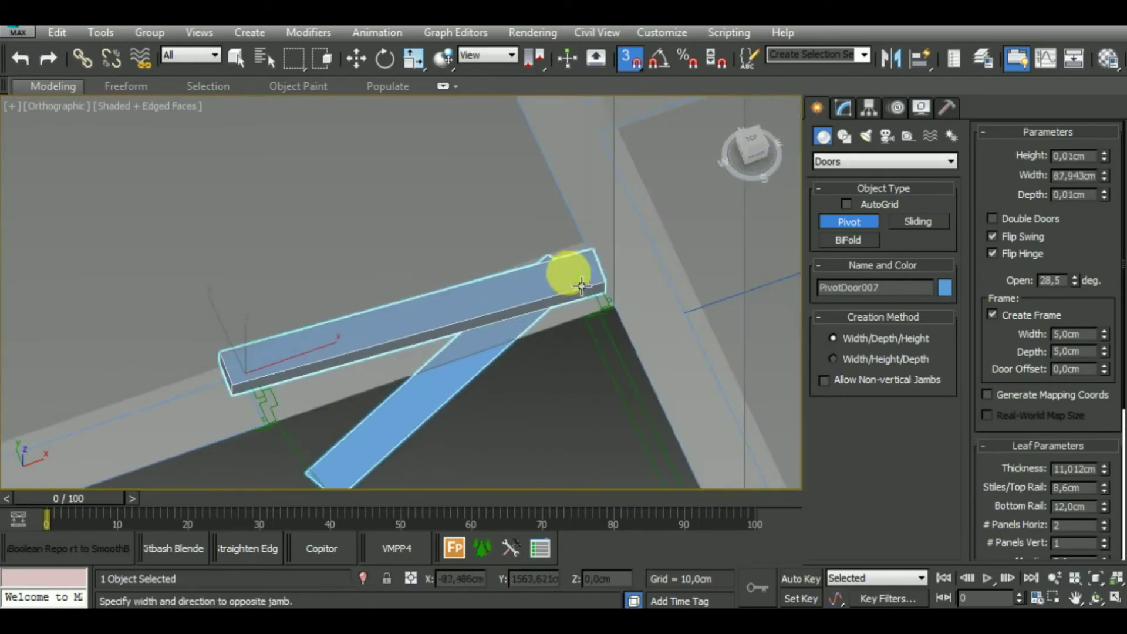
{"action": "left_click", "coordinate": [596, 289]}
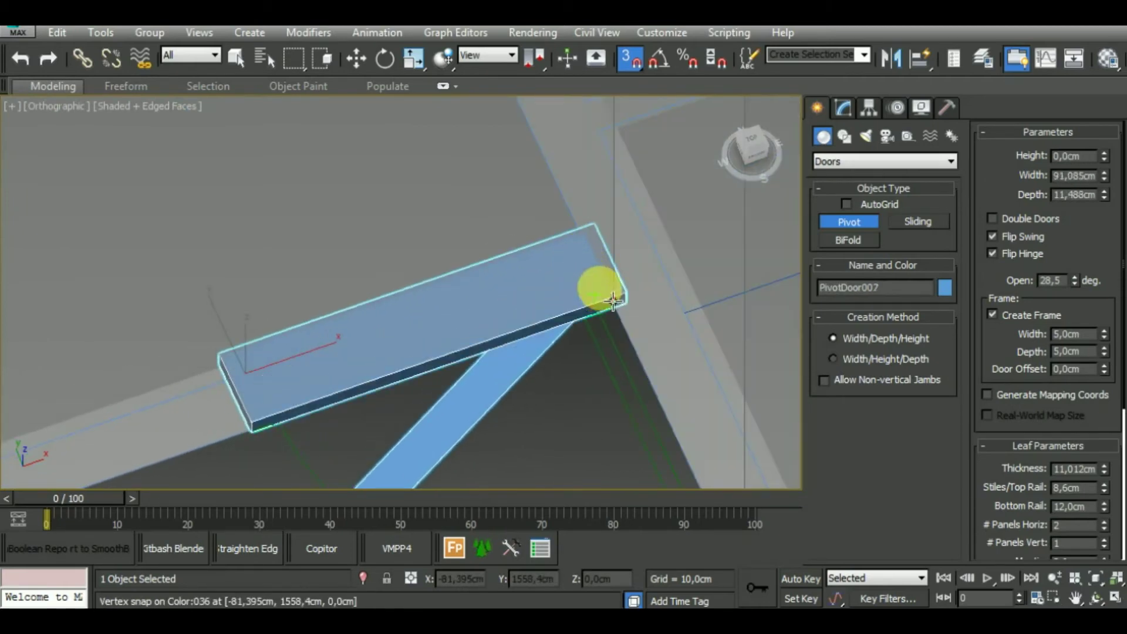
{"action": "left_click", "coordinate": [554, 113]}
Step: Set the pivot door height to 250 cm and its width to about 82.888 cm
{"action": "left_click", "coordinate": [1069, 156]}
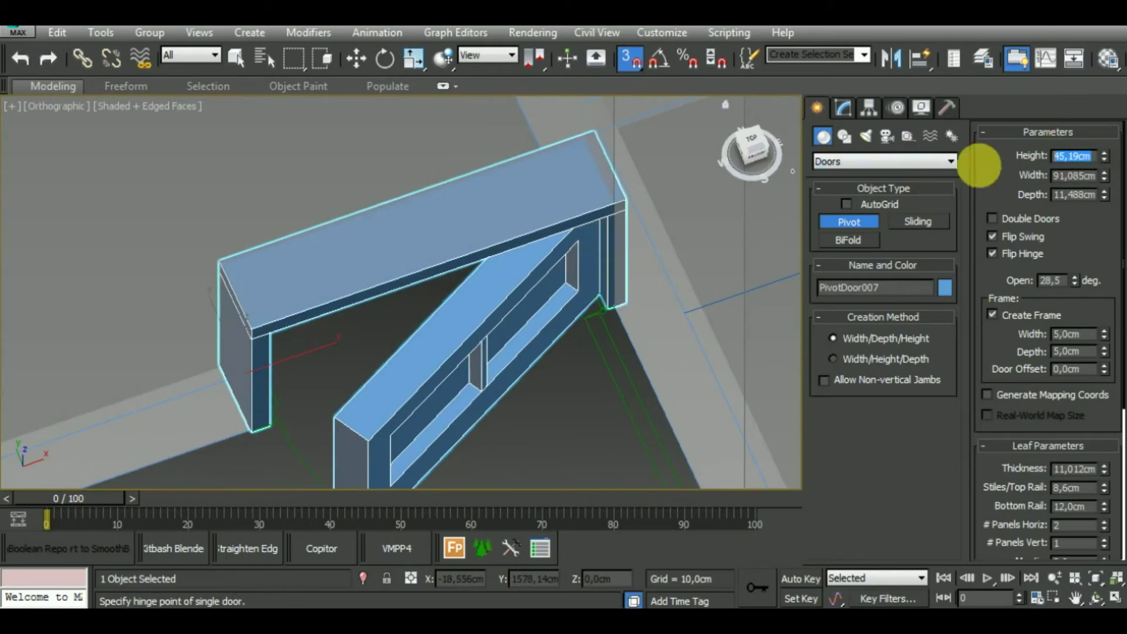
{"action": "type", "text": "0"}
{"action": "key", "text": "Return"}
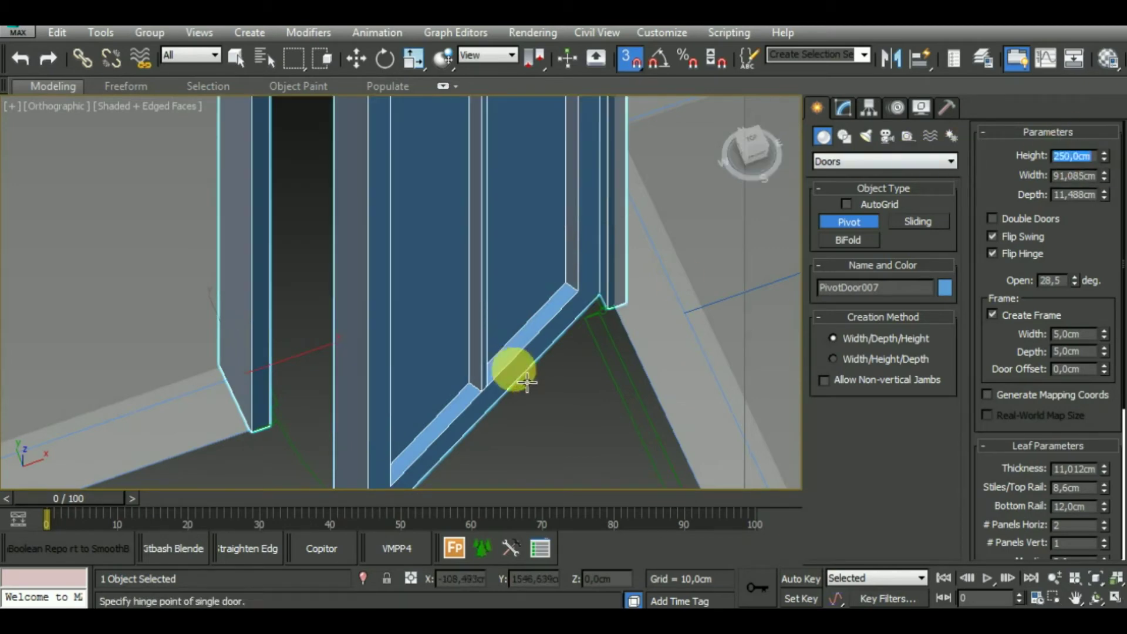
{"action": "mouse_move", "coordinate": [515, 372]}
{"action": "middle_mouse_down", "text": "alt"}
{"action": "mouse_move", "coordinate": [448, 365]}
{"action": "mouse_move", "coordinate": [479, 347]}
{"action": "middle_mouse_up", "text": "alt"}
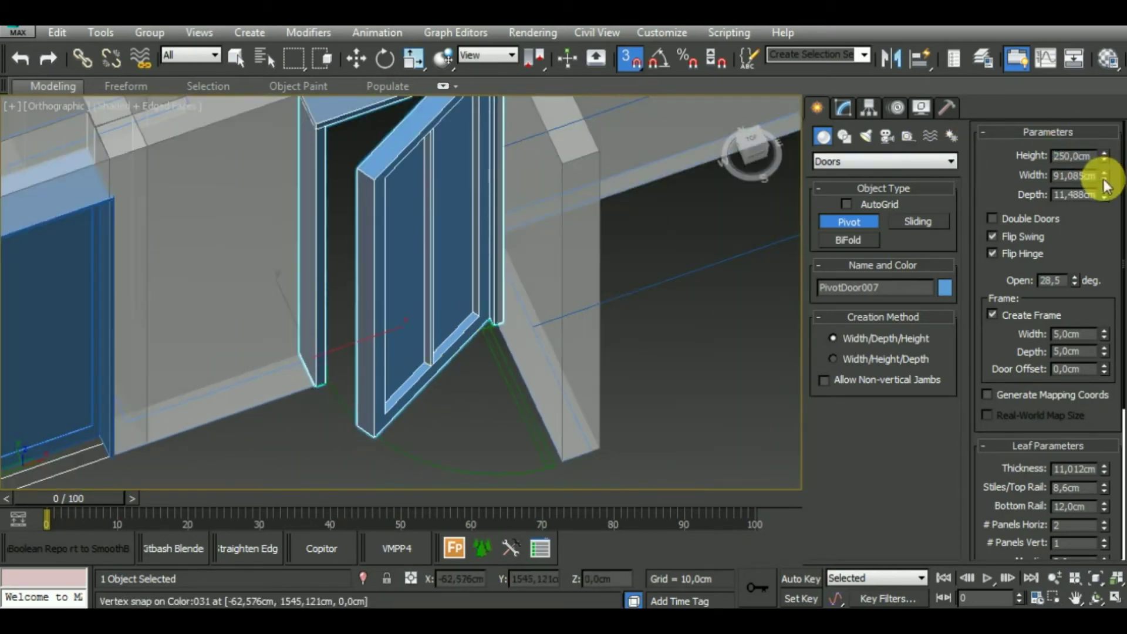
{"action": "left_click_drag", "start_coordinate": [1104, 181], "coordinate": [1120, 200]}
Step: Zoom out, pan and orbit to view the whole apartment
{"action": "scroll", "coordinate": [452, 423], "scroll_direction": "down", "scroll_amount": 3}
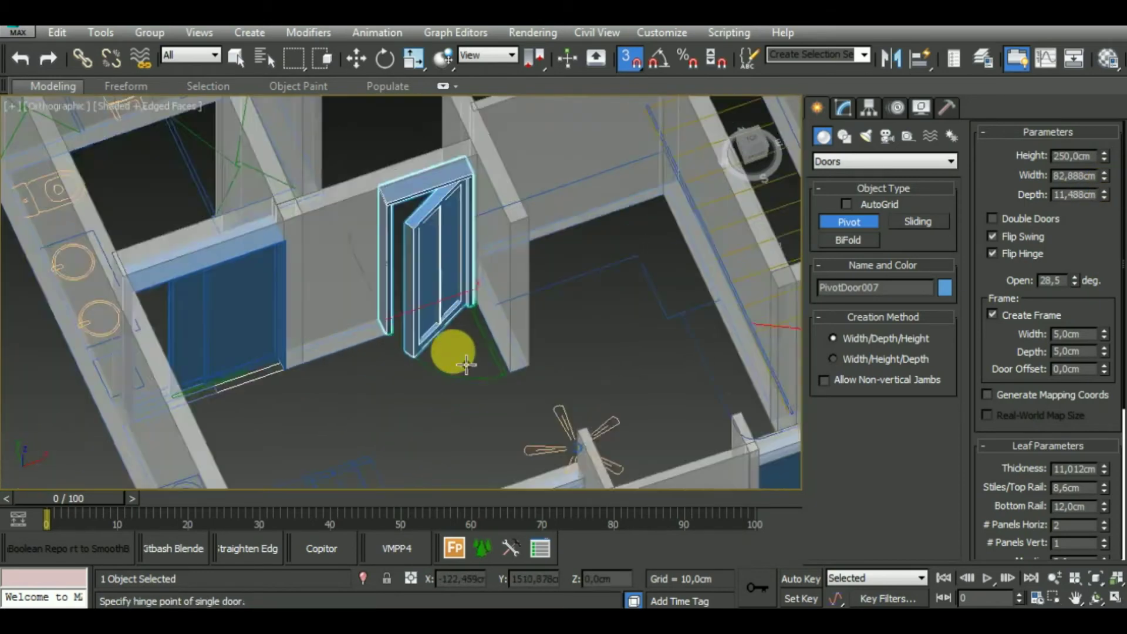
{"action": "scroll", "coordinate": [453, 352], "scroll_direction": "down", "scroll_amount": 3}
{"action": "middle_click_drag", "start_coordinate": [678, 407], "coordinate": [566, 301]}
{"action": "scroll", "coordinate": [566, 301], "scroll_direction": "down", "scroll_amount": 2}
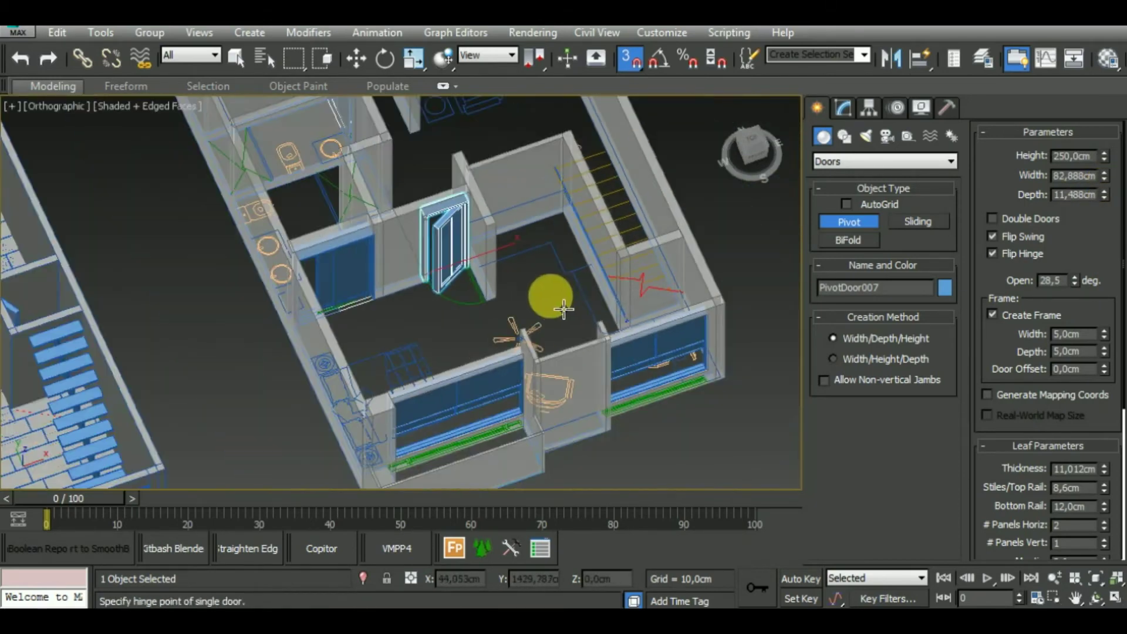
{"action": "mouse_move", "coordinate": [649, 390]}
{"action": "middle_mouse_down"}
{"action": "mouse_move", "coordinate": [710, 485]}
{"action": "mouse_move", "coordinate": [684, 503]}
{"action": "middle_mouse_up"}
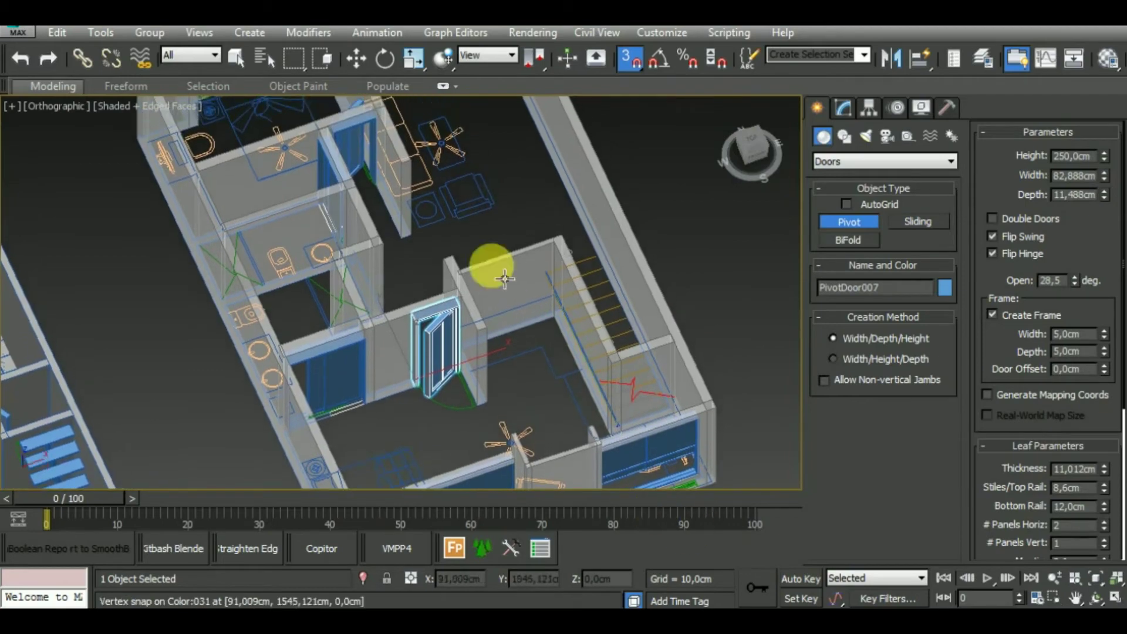
{"action": "mouse_move", "coordinate": [493, 267]}
{"action": "middle_mouse_down"}
{"action": "mouse_move", "coordinate": [535, 392]}
{"action": "mouse_move", "coordinate": [461, 190]}
{"action": "mouse_move", "coordinate": [475, 194]}
{"action": "middle_mouse_up"}
{"action": "scroll", "coordinate": [476, 193], "scroll_direction": "down", "scroll_amount": 2}
{"action": "mouse_move", "coordinate": [679, 352]}
{"action": "middle_mouse_down", "text": "alt"}
{"action": "mouse_move", "coordinate": [584, 352]}
{"action": "mouse_move", "coordinate": [585, 374]}
{"action": "middle_mouse_up", "text": "alt"}
Step: Exit door creation and select Wall014, trying a move and cancelling it
{"action": "right_click", "coordinate": [581, 347]}
{"action": "key", "text": "w"}
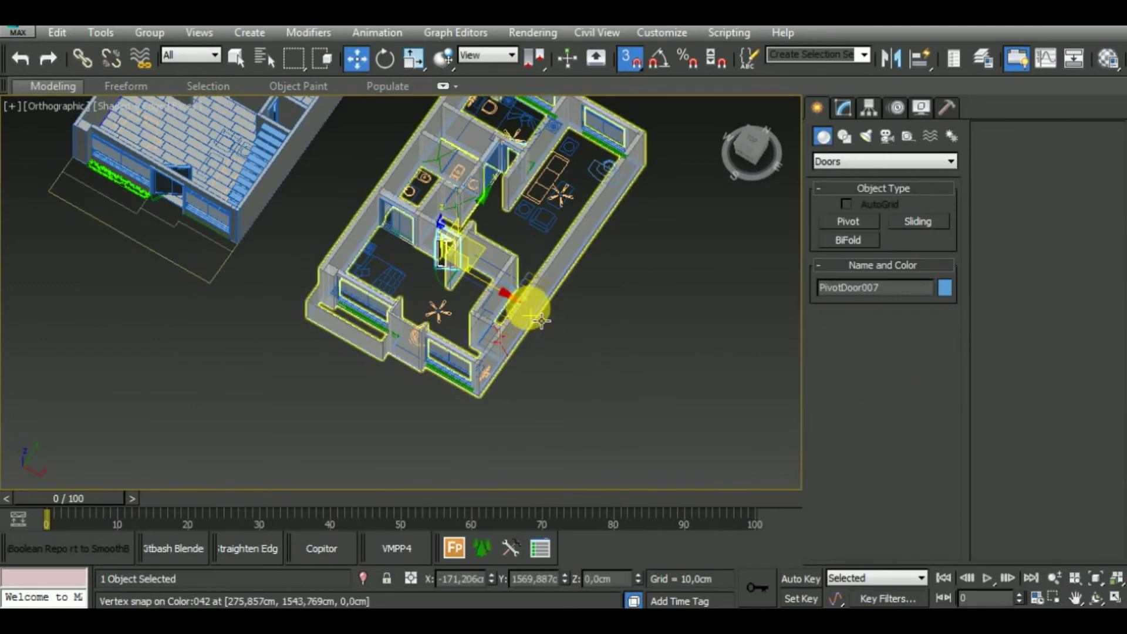
{"action": "left_click", "coordinate": [532, 302]}
{"action": "middle_click_drag", "start_coordinate": [666, 342], "coordinate": [687, 410]}
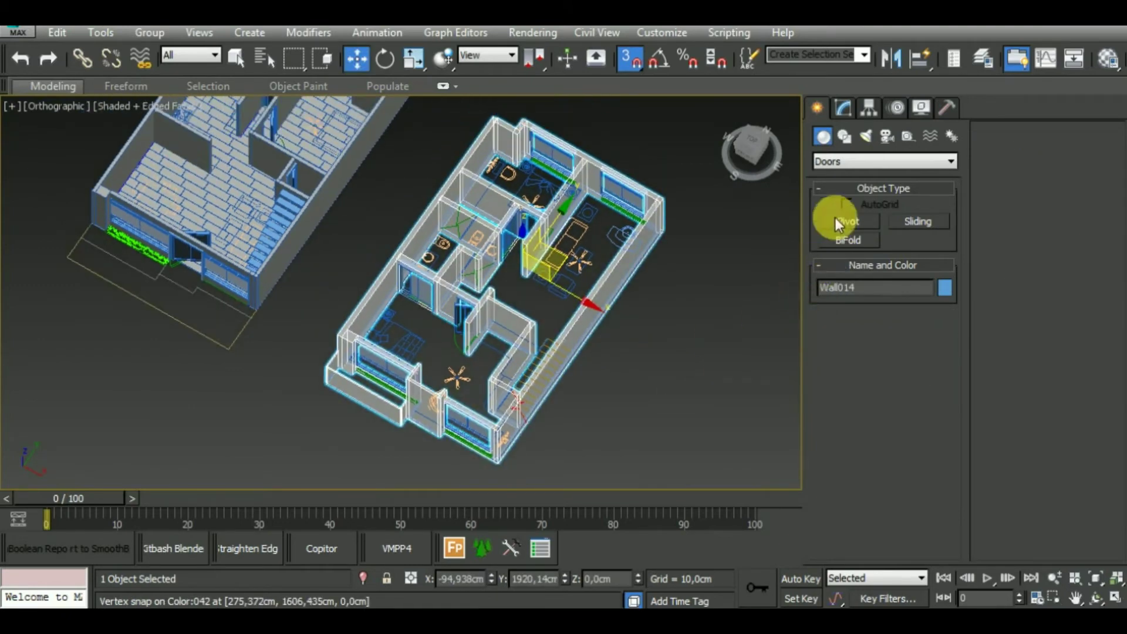
{"action": "left_click", "coordinate": [844, 107]}
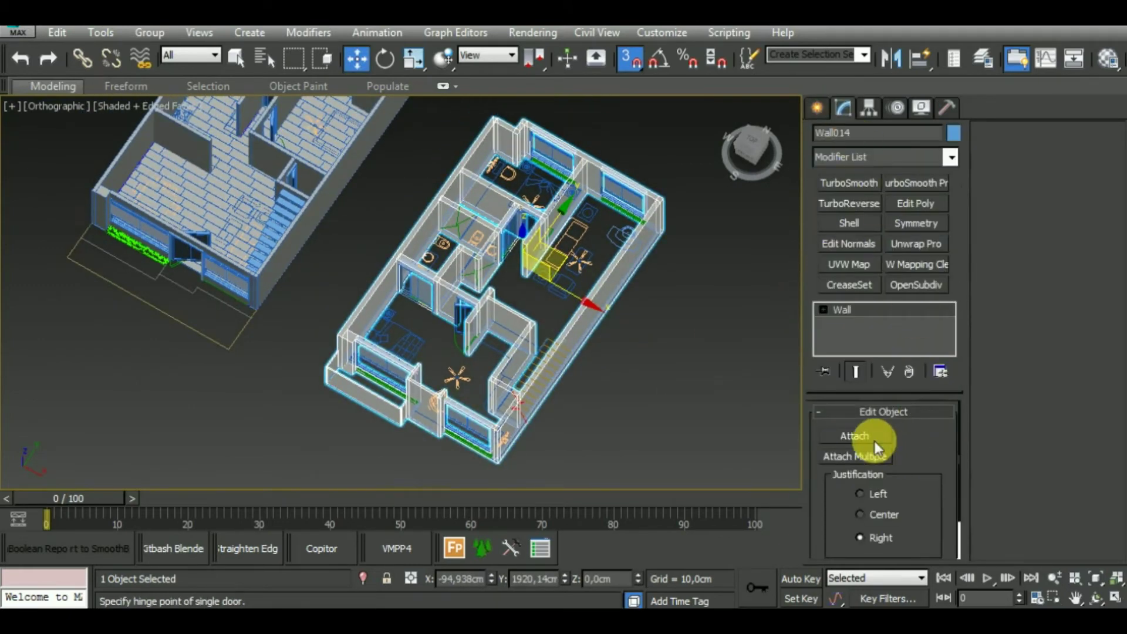
{"action": "left_click_drag", "start_coordinate": [566, 282], "coordinate": [727, 404]}
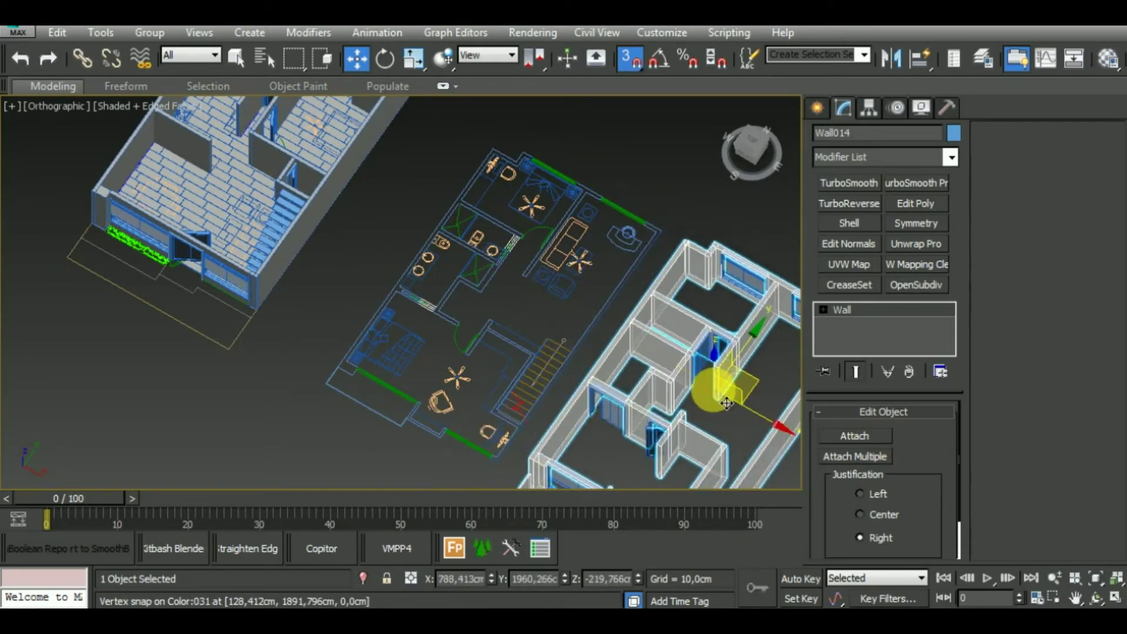
{"action": "right_click", "coordinate": [697, 396]}
{"action": "left_click", "coordinate": [695, 396]}
Step: Reselect Wall014 and turn off its see-through display
{"action": "middle_click_drag", "start_coordinate": [686, 397], "coordinate": [619, 386]}
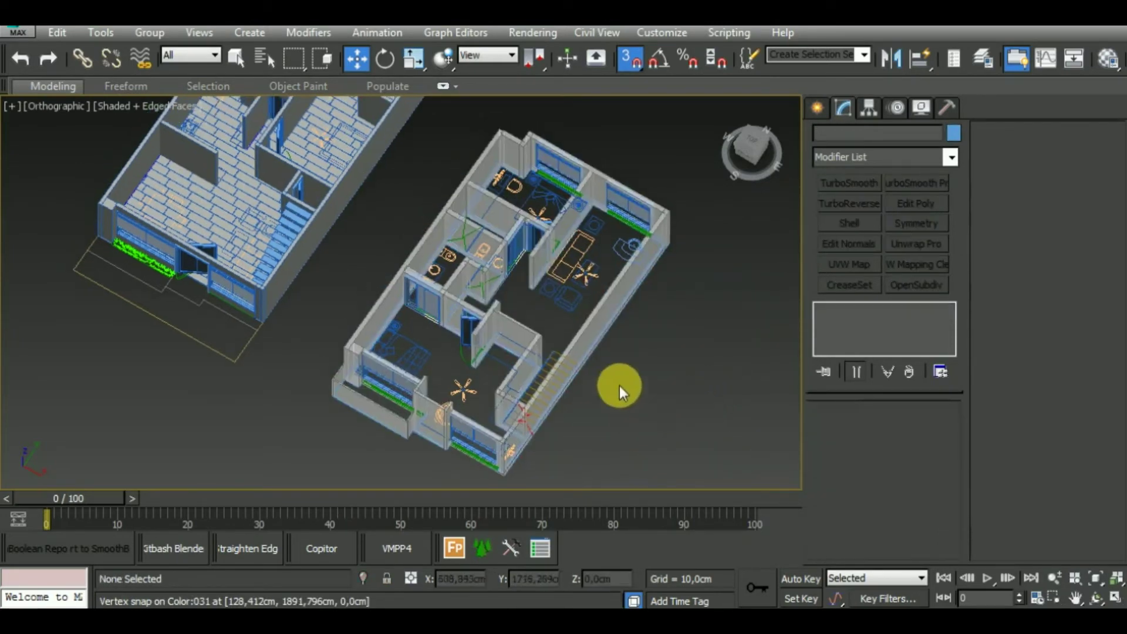
{"action": "left_click", "coordinate": [512, 336]}
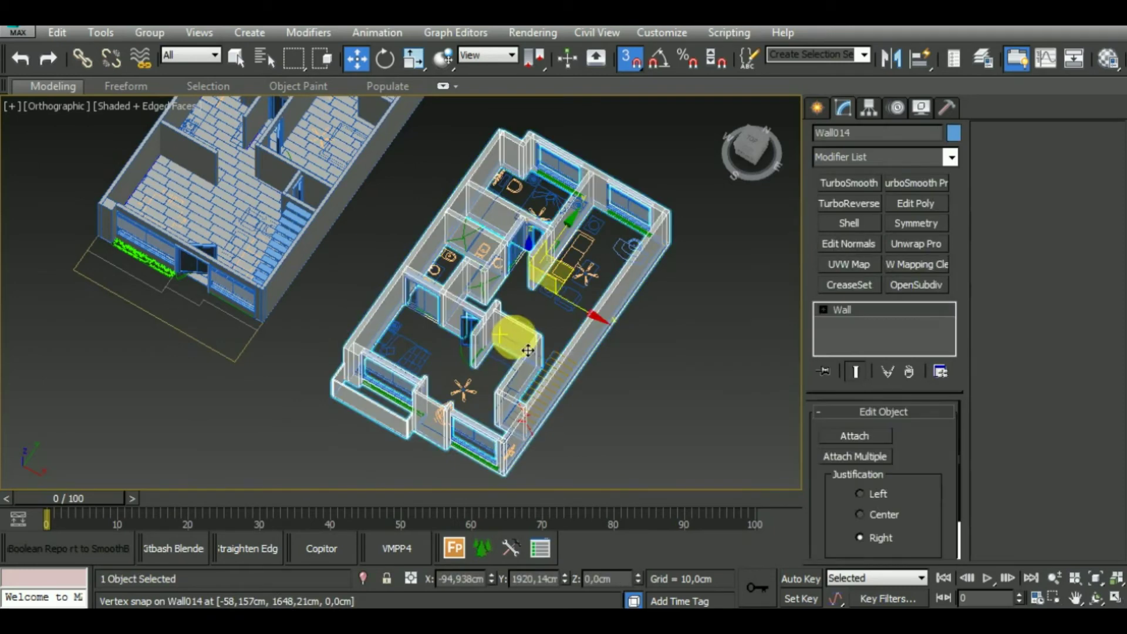
{"action": "mouse_move", "coordinate": [580, 314]}
{"action": "left_mouse_down"}
{"action": "mouse_move", "coordinate": [683, 371]}
{"action": "mouse_move", "coordinate": [661, 357]}
{"action": "left_mouse_up"}
{"action": "left_click", "coordinate": [649, 362]}
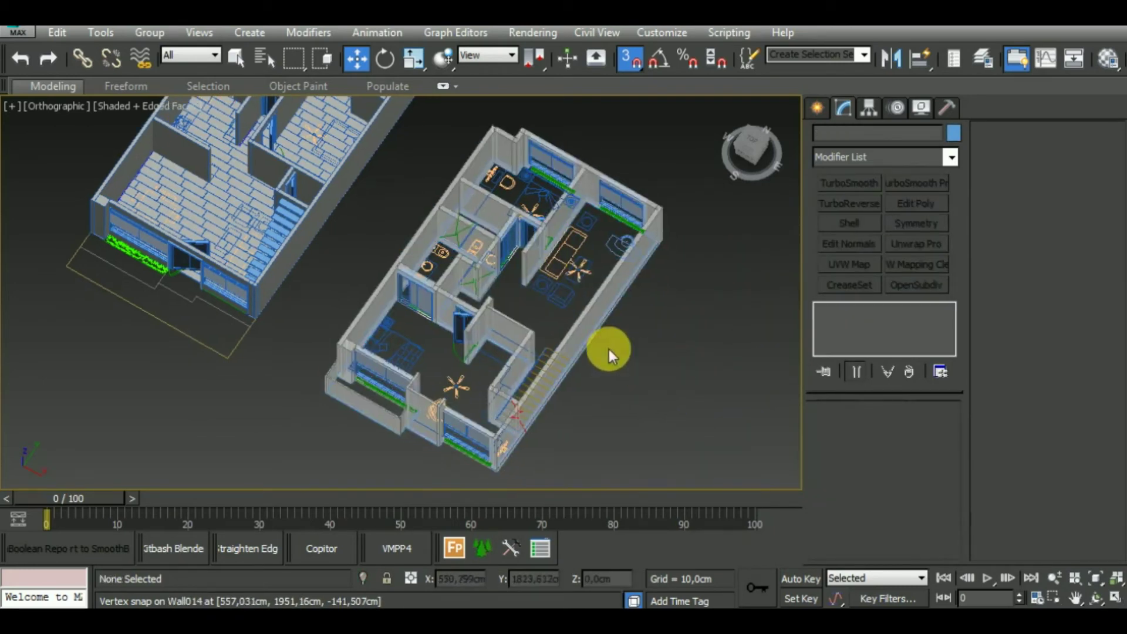
{"action": "left_click", "coordinate": [579, 340]}
{"action": "key", "text": "alt+x"}
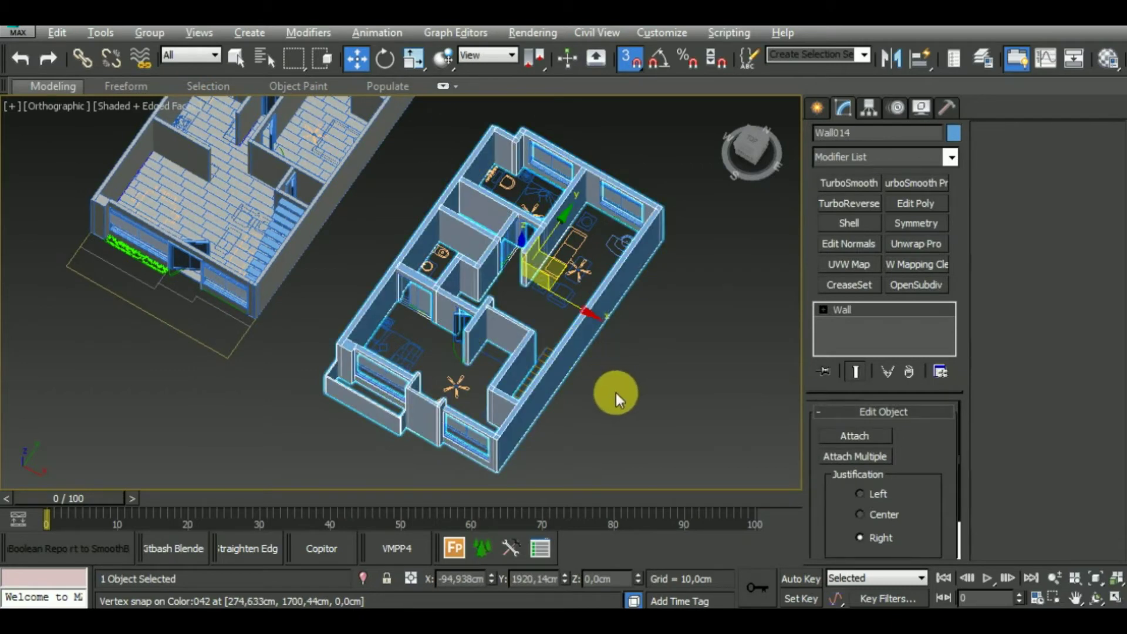
Step: Assign the grey Material #22 to Wall014 and review it from an oblique view
{"action": "middle_click_drag", "start_coordinate": [615, 392], "coordinate": [610, 379]}
{"action": "key", "text": "m"}
{"action": "left_click", "coordinate": [928, 332]}
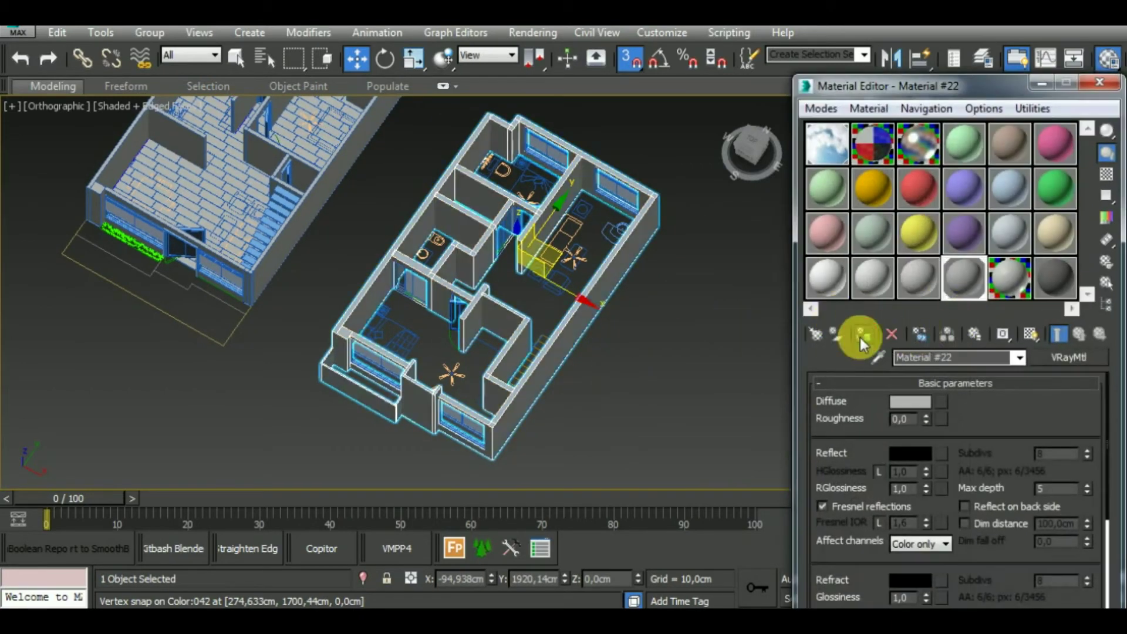
{"action": "left_click", "coordinate": [1100, 82]}
{"action": "middle_click_drag", "start_coordinate": [665, 373], "coordinate": [685, 316], "text": "alt"}
{"action": "left_click", "coordinate": [671, 386]}
{"action": "middle_click_drag", "start_coordinate": [672, 385], "coordinate": [662, 379]}
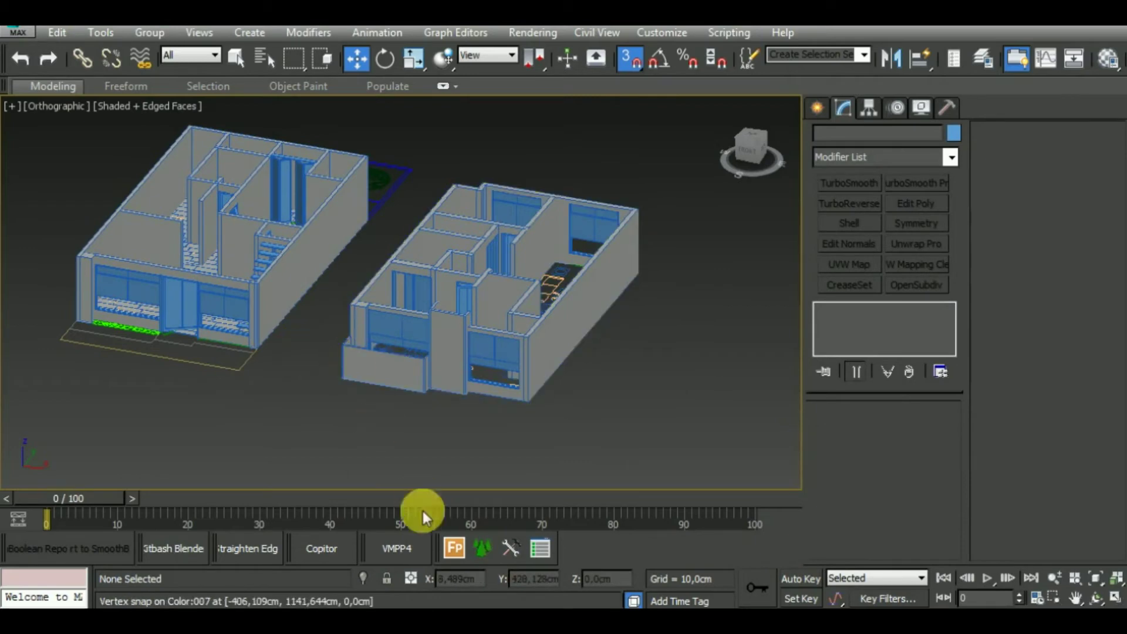
{"action": "middle_click_drag", "start_coordinate": [607, 424], "coordinate": [626, 430], "text": "alt"}
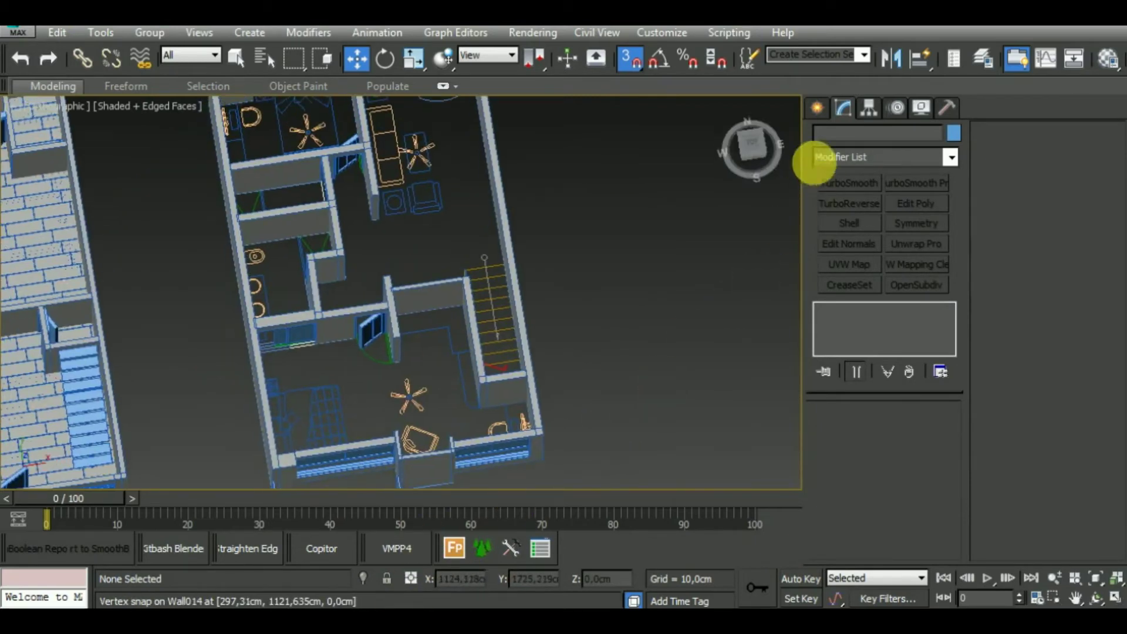
Step: Pick the Line spline tool and zoom in on the stairwell
{"action": "left_click", "coordinate": [817, 110]}
{"action": "left_click", "coordinate": [843, 139]}
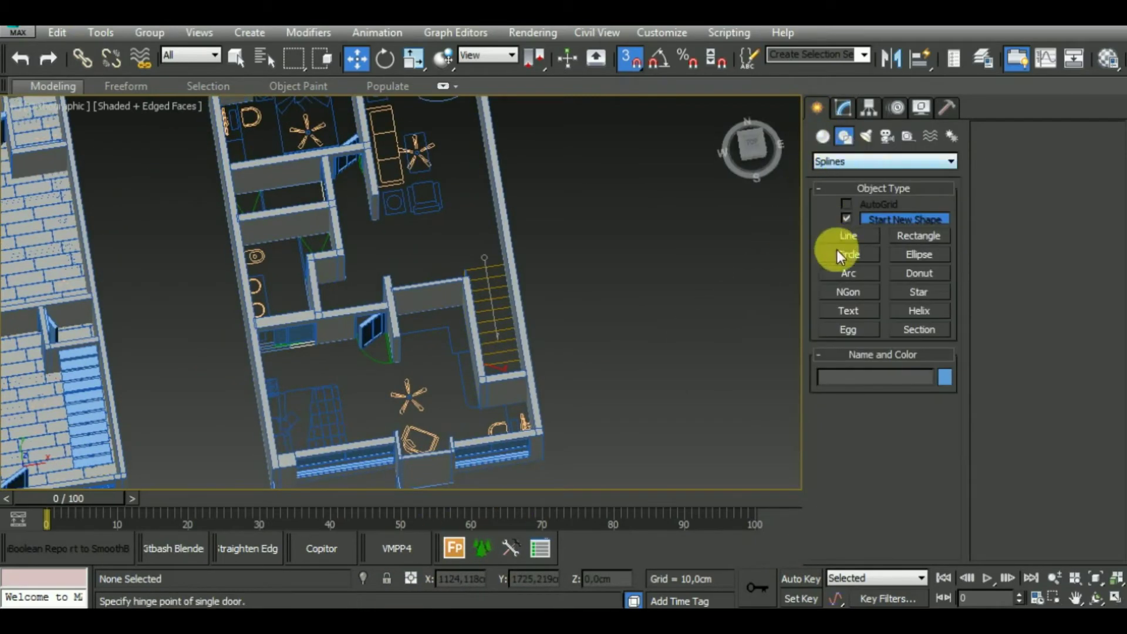
{"action": "left_click", "coordinate": [849, 237]}
{"action": "mouse_move", "coordinate": [679, 384]}
{"action": "middle_mouse_down", "text": "alt"}
{"action": "mouse_move", "coordinate": [679, 332]}
{"action": "mouse_move", "coordinate": [668, 402]}
{"action": "middle_mouse_up", "text": "alt"}
{"action": "scroll", "coordinate": [664, 393], "scroll_direction": "up", "scroll_amount": 2}
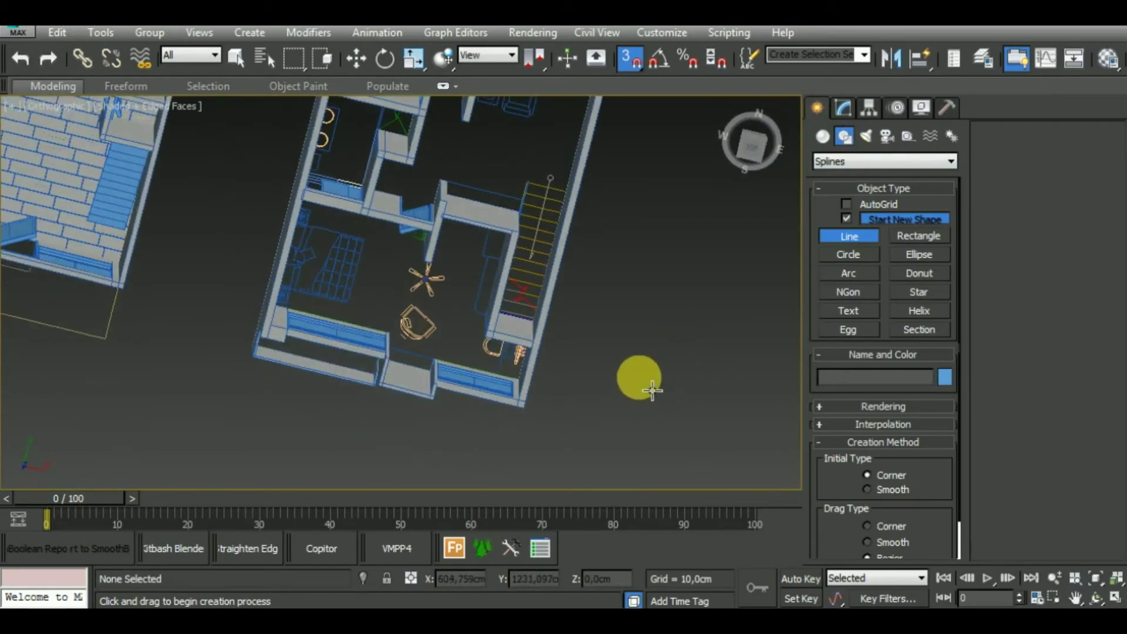
{"action": "scroll", "coordinate": [649, 376], "scroll_direction": "up", "scroll_amount": 2}
{"action": "scroll", "coordinate": [610, 417], "scroll_direction": "up", "scroll_amount": 2}
{"action": "scroll", "coordinate": [528, 352], "scroll_direction": "up", "scroll_amount": 4}
{"action": "scroll", "coordinate": [492, 314], "scroll_direction": "up", "scroll_amount": 2}
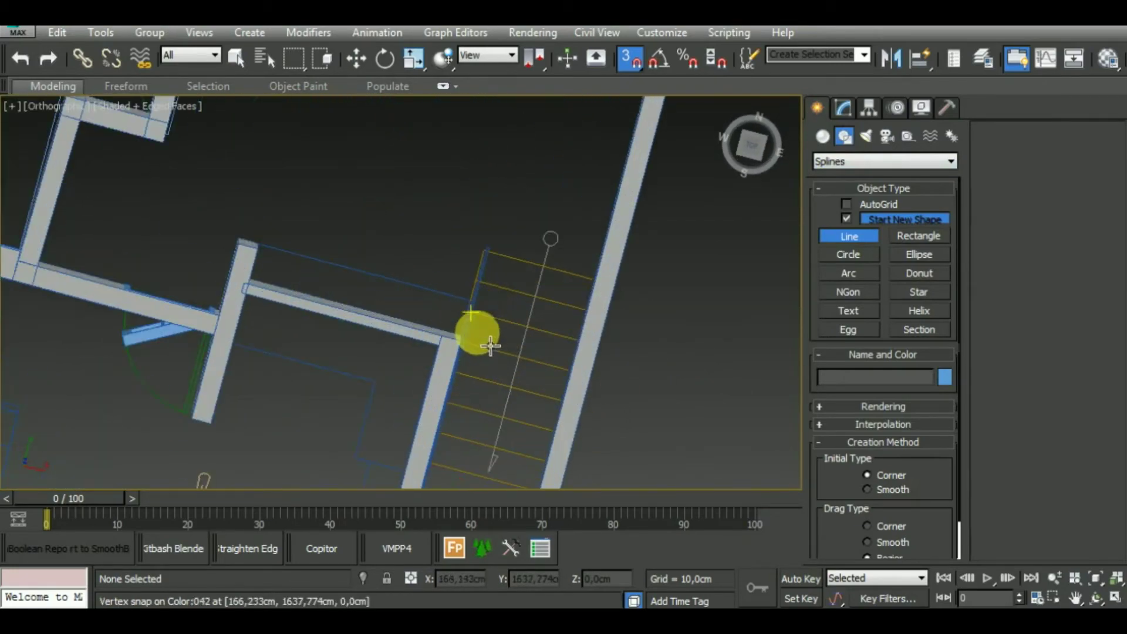
{"action": "scroll", "coordinate": [478, 349], "scroll_direction": "up", "scroll_amount": 4}
Step: Snap two outline points at the stairwell wall corners, then abandon this first line
{"action": "left_click", "coordinate": [437, 331]}
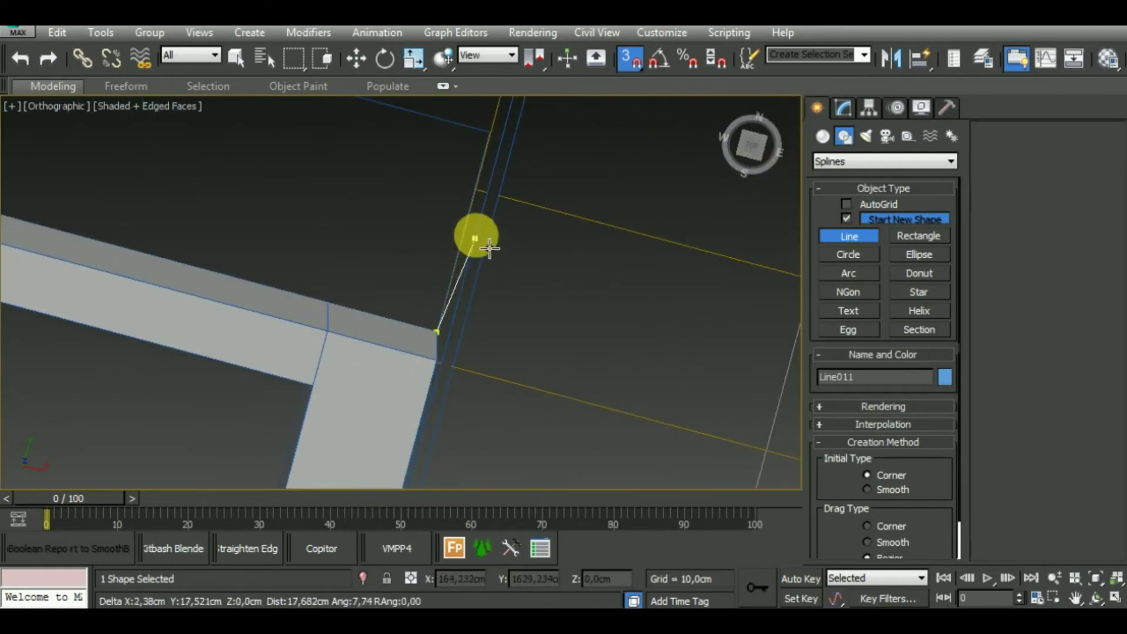
{"action": "scroll", "coordinate": [488, 199], "scroll_direction": "down", "scroll_amount": 3}
{"action": "scroll", "coordinate": [440, 364], "scroll_direction": "up", "scroll_amount": 2}
{"action": "scroll", "coordinate": [446, 340], "scroll_direction": "up", "scroll_amount": 1}
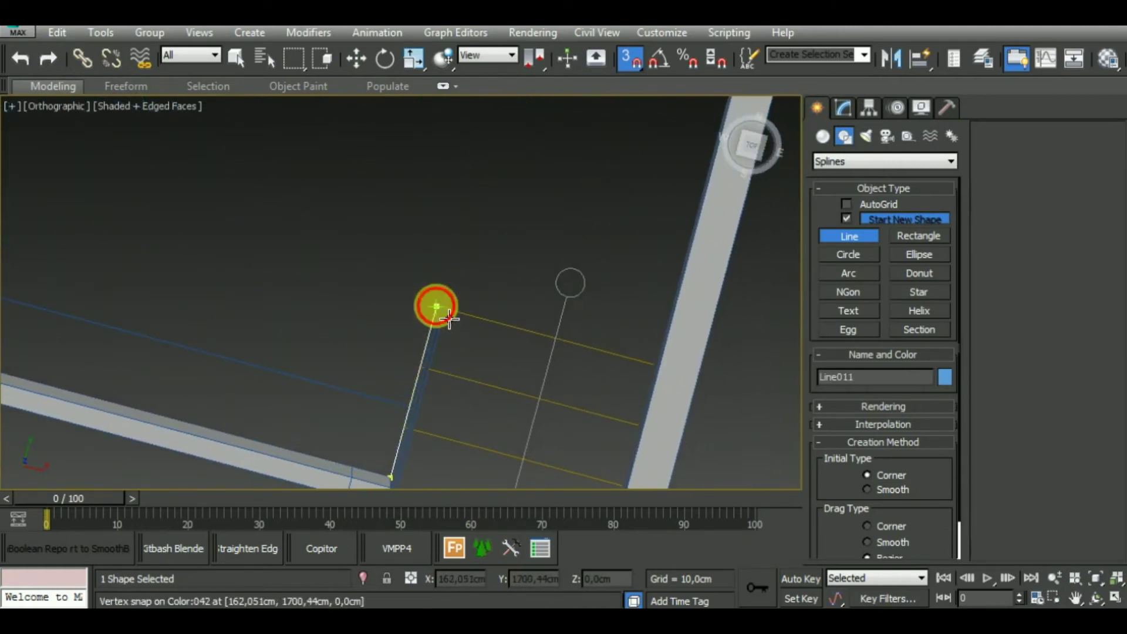
{"action": "left_click", "coordinate": [449, 319]}
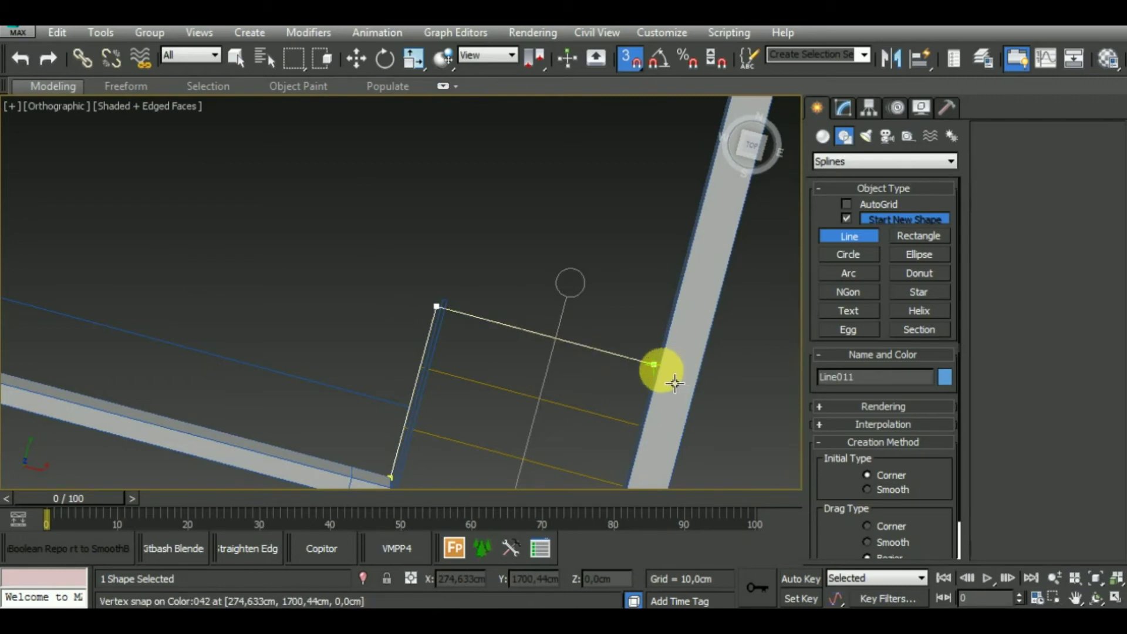
{"action": "scroll", "coordinate": [672, 383], "scroll_direction": "up", "scroll_amount": 4}
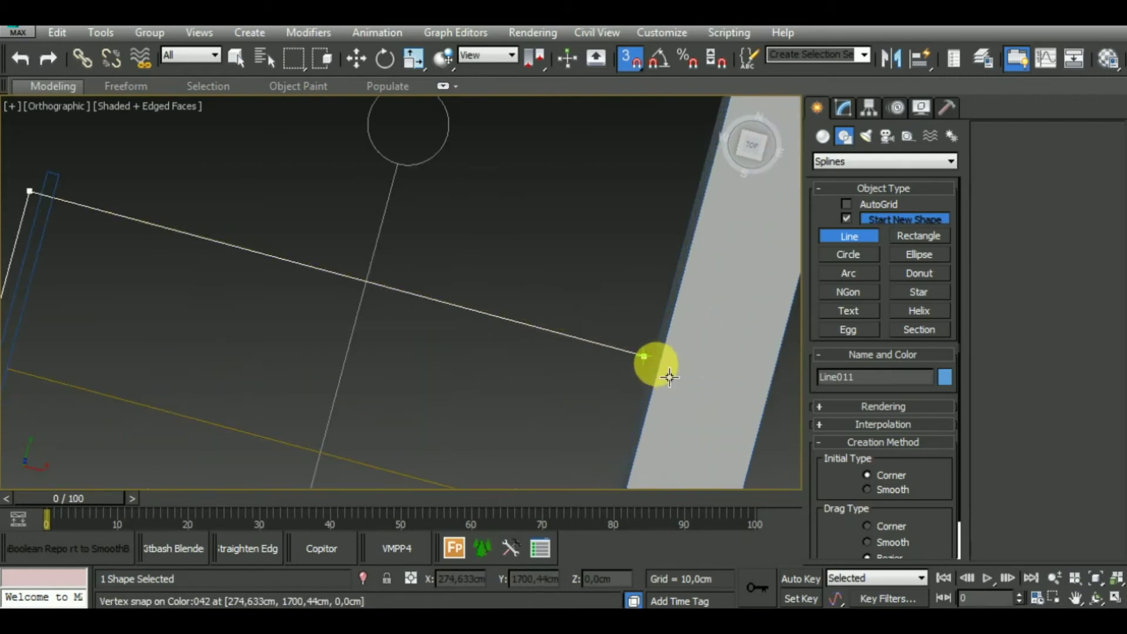
{"action": "scroll", "coordinate": [670, 382], "scroll_direction": "down", "scroll_amount": 2}
{"action": "scroll", "coordinate": [636, 368], "scroll_direction": "down", "scroll_amount": 2}
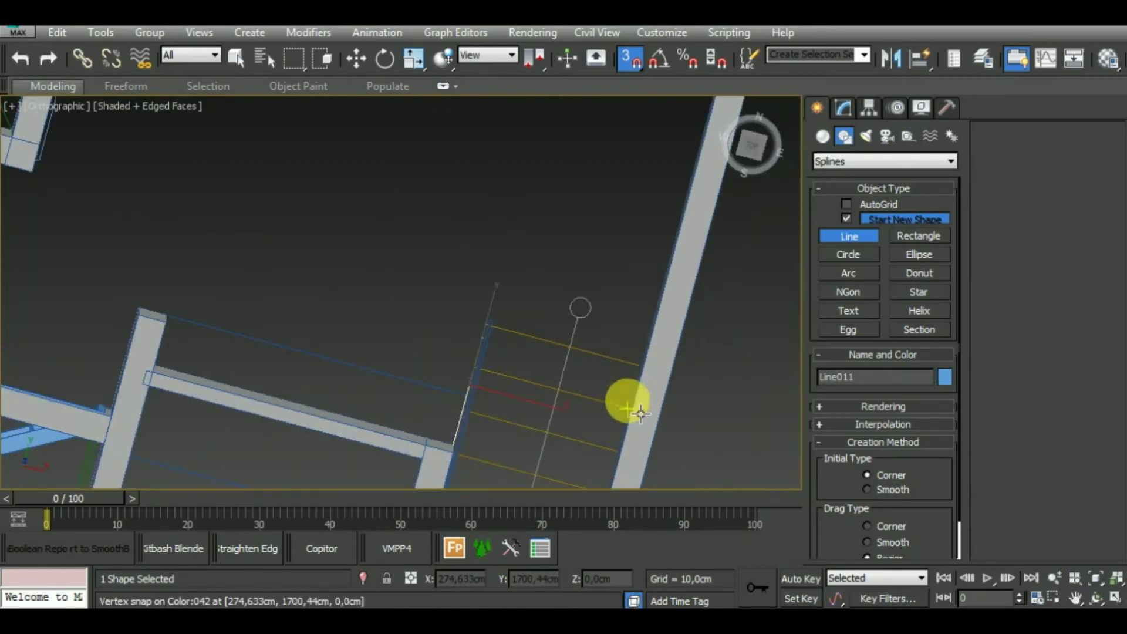
{"action": "middle_click_drag", "start_coordinate": [598, 440], "coordinate": [560, 346]}
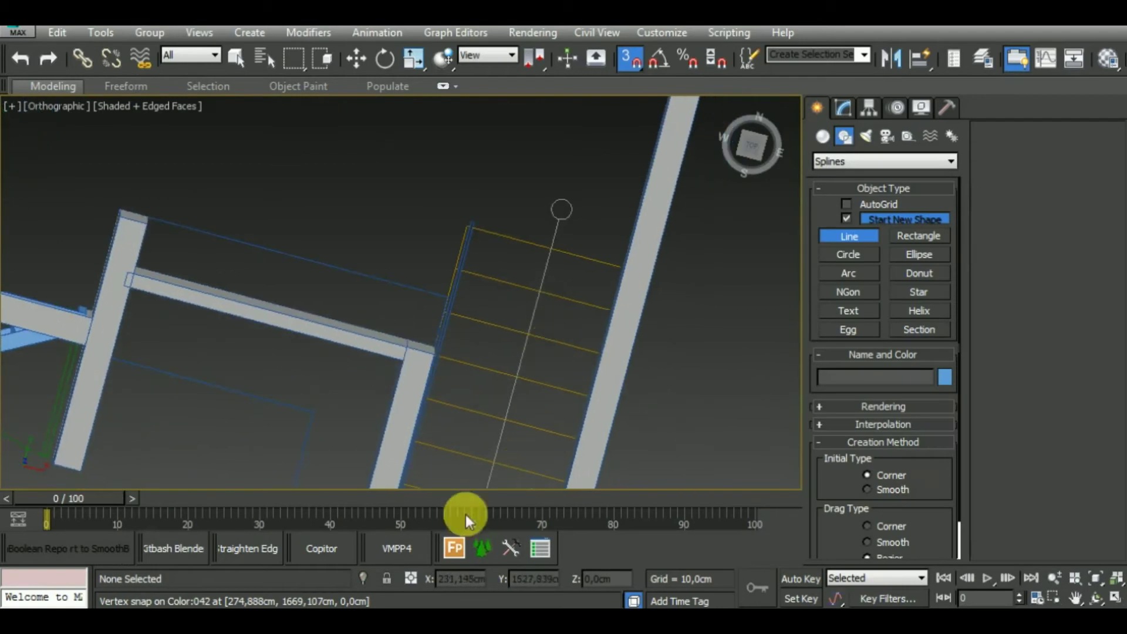
{"action": "left_click", "coordinate": [727, 275]}
Step: Restart the Line and snap the first two outline points across the stairs
{"action": "left_click", "coordinate": [818, 108]}
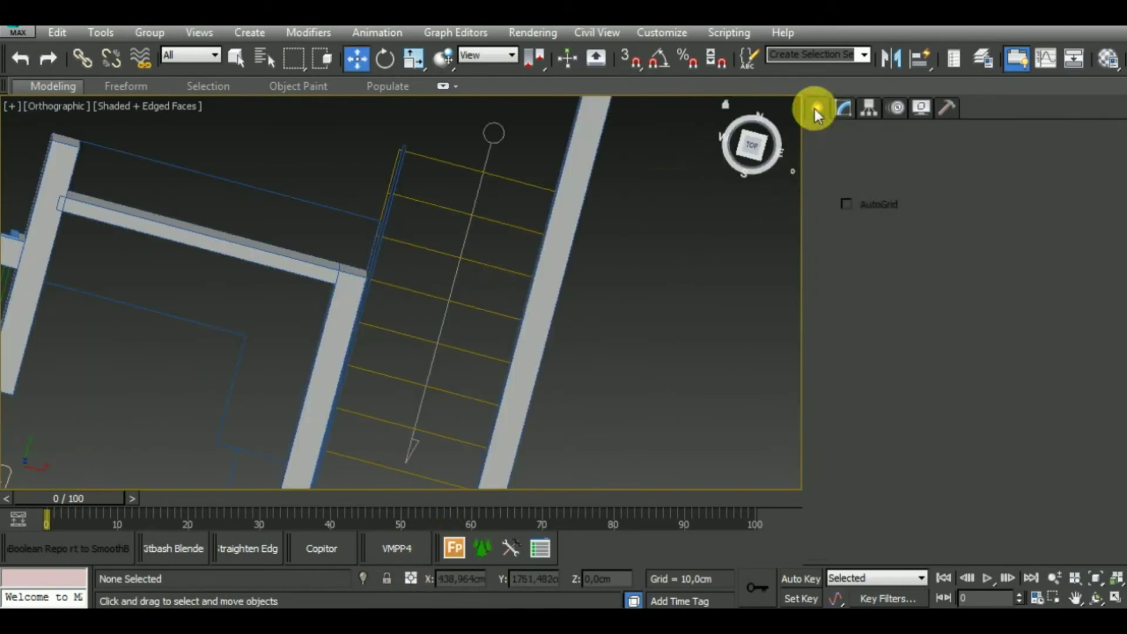
{"action": "left_click", "coordinate": [844, 136]}
{"action": "left_click", "coordinate": [849, 236]}
{"action": "middle_click_drag", "start_coordinate": [677, 352], "coordinate": [671, 370]}
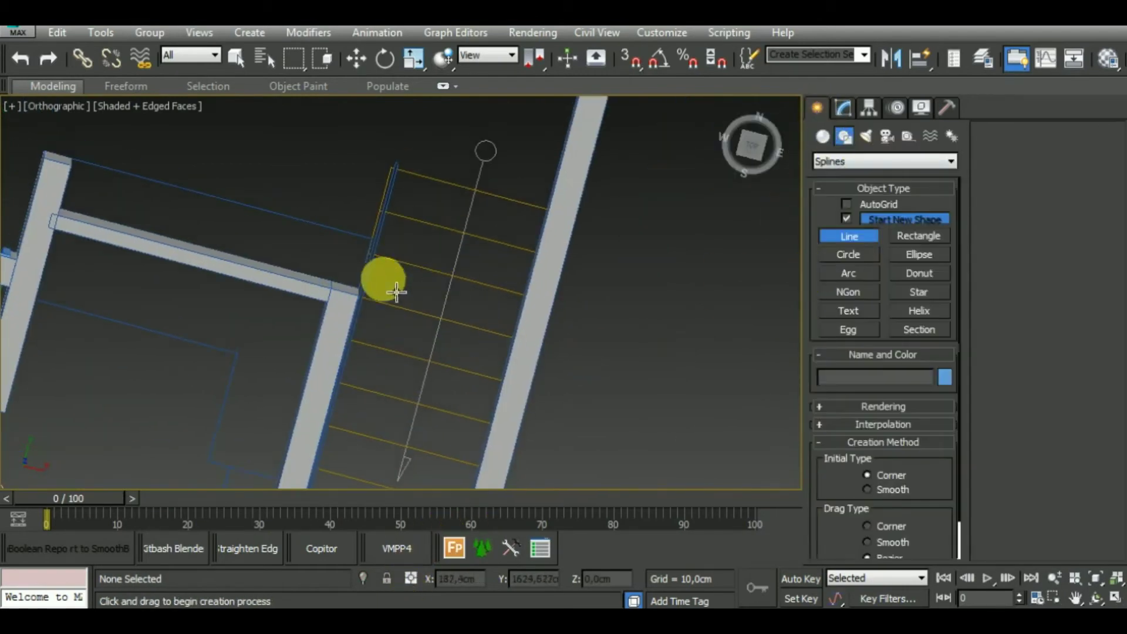
{"action": "scroll", "coordinate": [397, 292], "scroll_direction": "up", "scroll_amount": 3}
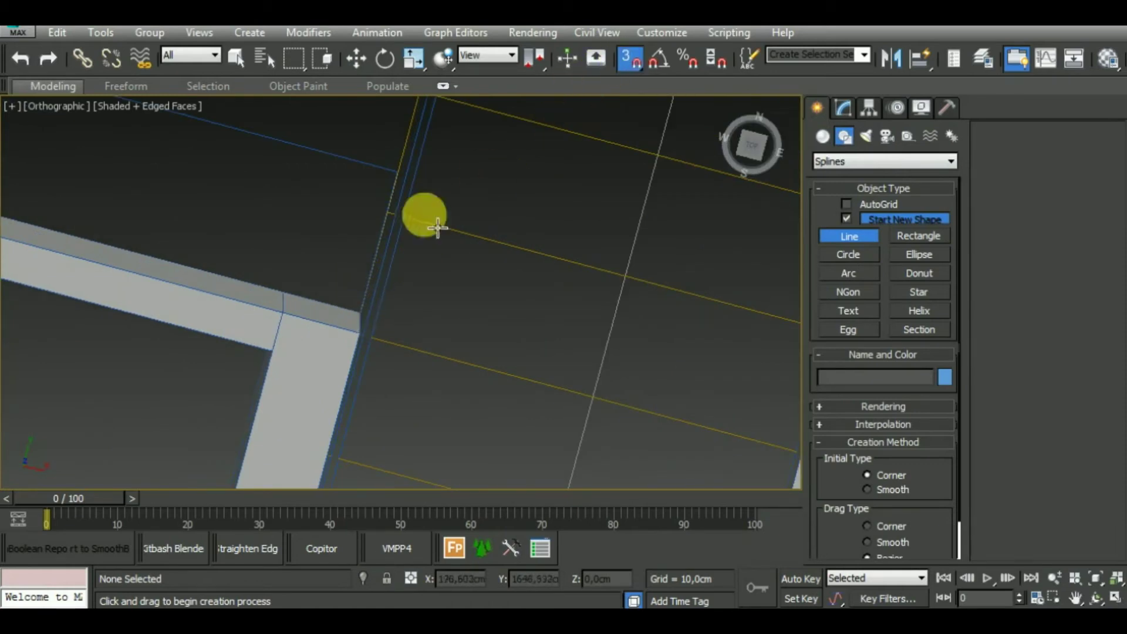
{"action": "left_click", "coordinate": [382, 308]}
{"action": "middle_click_drag", "start_coordinate": [409, 273], "coordinate": [409, 381]}
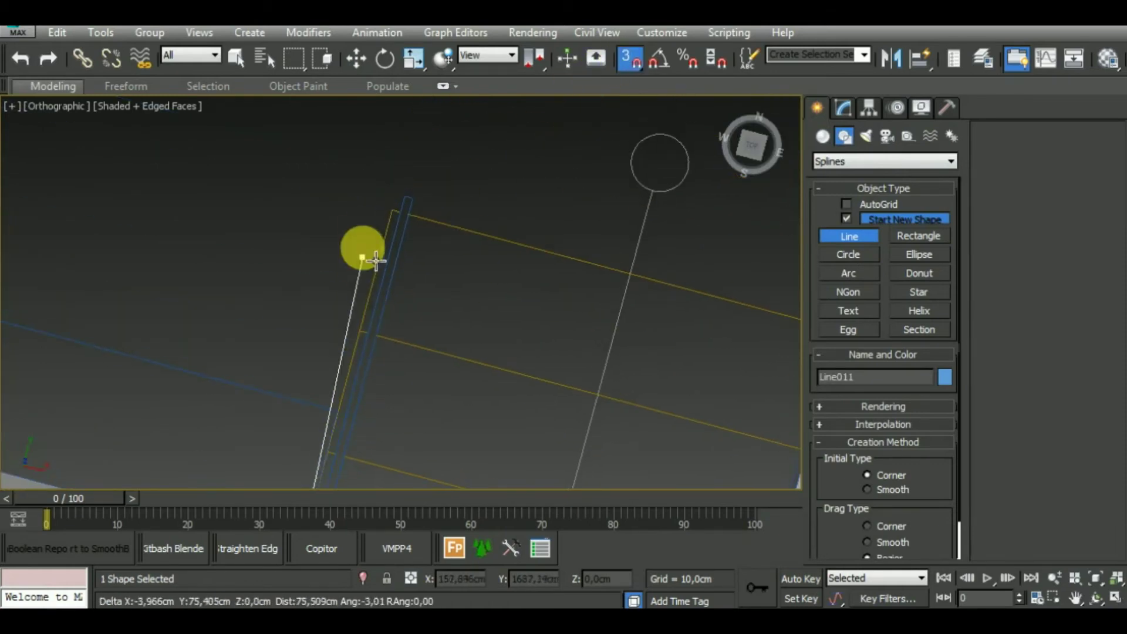
{"action": "left_click", "coordinate": [389, 209]}
Step: Toggle wireframe display, reframe the plan and snap an outline point at the wall corner
{"action": "scroll", "coordinate": [269, 239], "scroll_direction": "up", "scroll_amount": 4}
{"action": "mouse_move", "coordinate": [270, 239]}
{"action": "middle_mouse_down"}
{"action": "mouse_move", "coordinate": [254, 238]}
{"action": "mouse_move", "coordinate": [390, 285]}
{"action": "middle_mouse_up"}
{"action": "key", "text": "F3"}
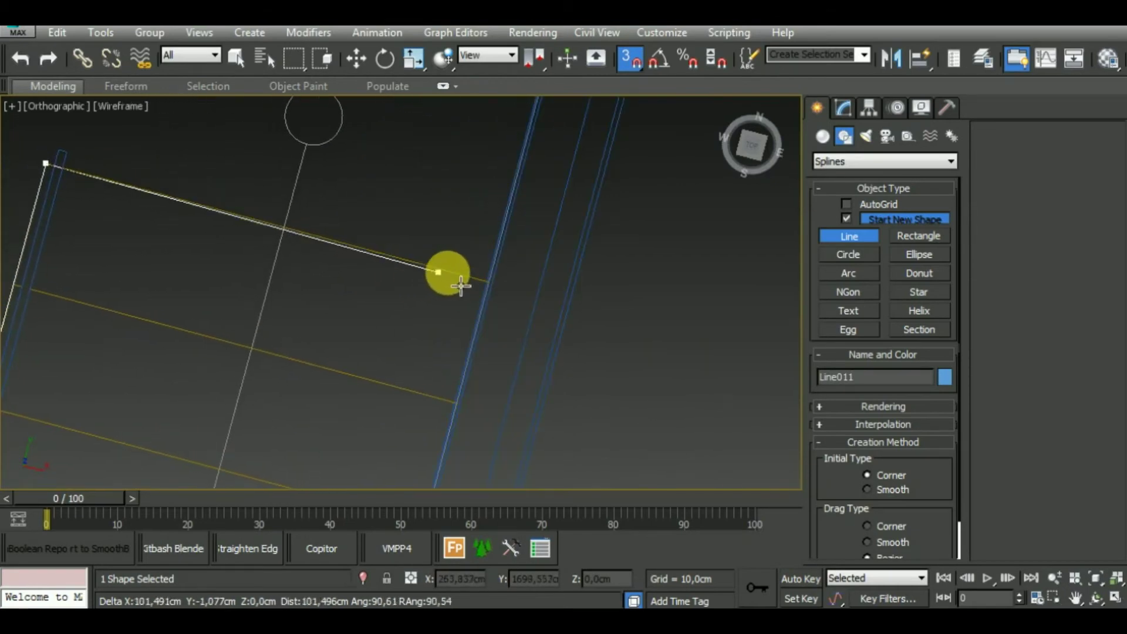
{"action": "key", "text": "F3"}
{"action": "scroll", "coordinate": [446, 376], "scroll_direction": "down", "scroll_amount": 4}
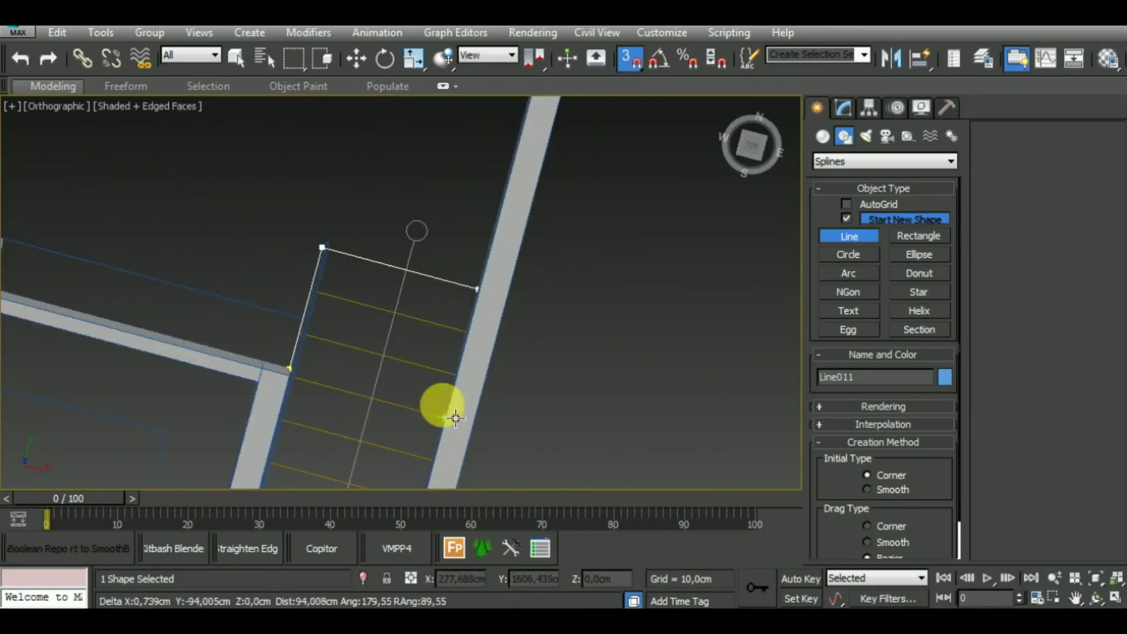
{"action": "middle_click_drag", "start_coordinate": [441, 402], "coordinate": [533, 144]}
{"action": "scroll", "coordinate": [523, 253], "scroll_direction": "down", "scroll_amount": 3}
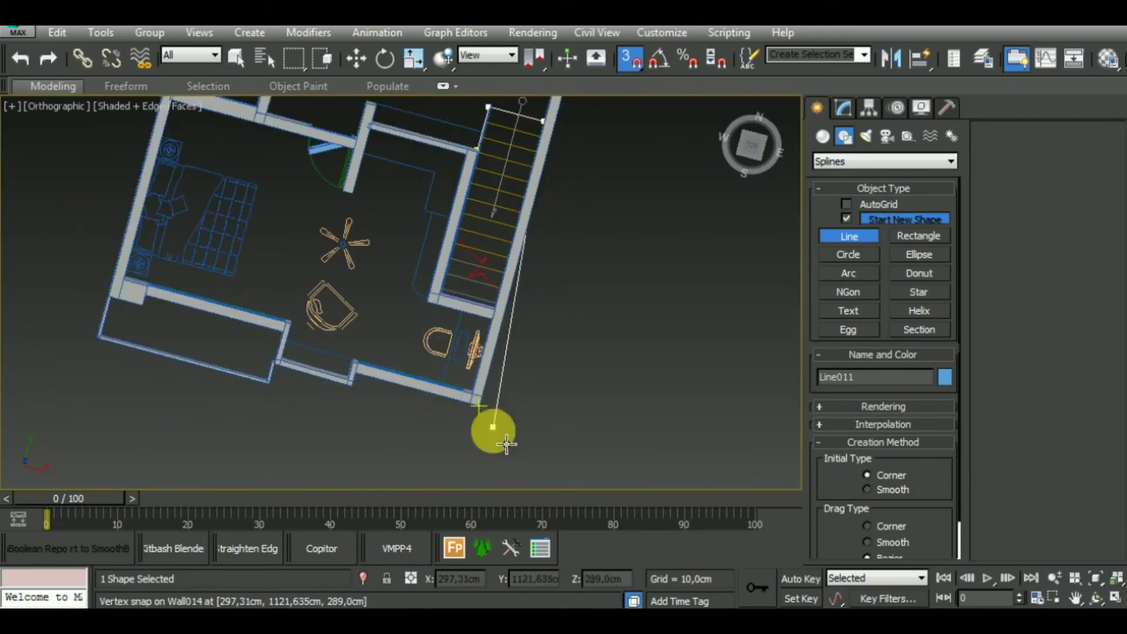
{"action": "mouse_move", "coordinate": [491, 428]}
{"action": "middle_mouse_down", "text": "alt"}
{"action": "mouse_move", "coordinate": [503, 353]}
{"action": "mouse_move", "coordinate": [496, 189]}
{"action": "middle_mouse_up", "text": "alt"}
{"action": "scroll", "coordinate": [495, 177], "scroll_direction": "up", "scroll_amount": 2}
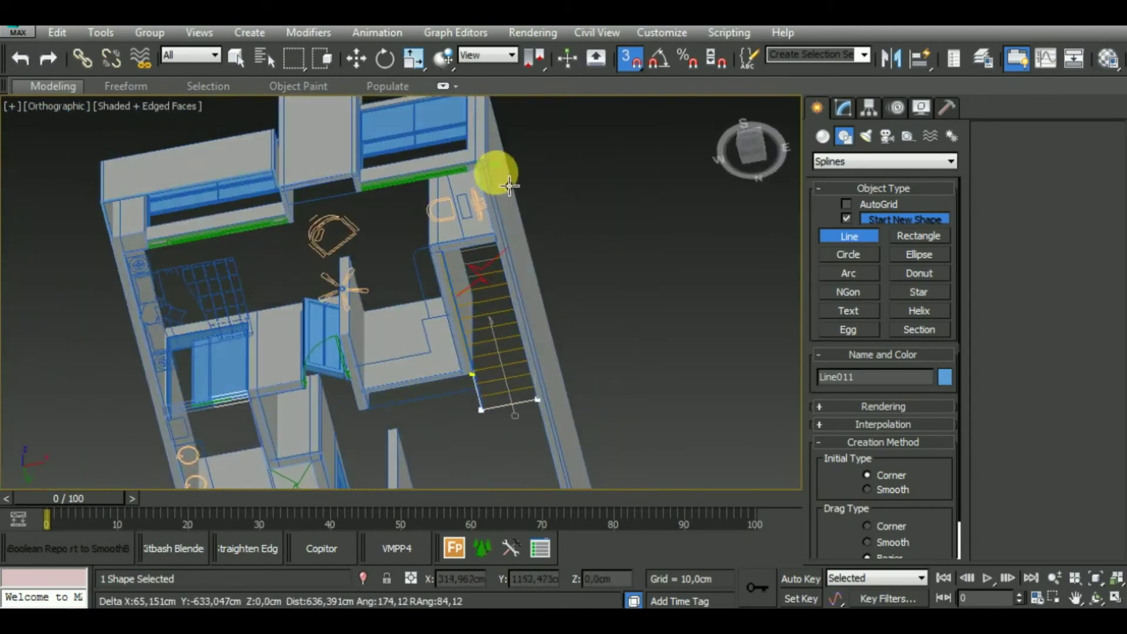
{"action": "scroll", "coordinate": [475, 179], "scroll_direction": "up", "scroll_amount": 2}
{"action": "left_click", "coordinate": [481, 163]}
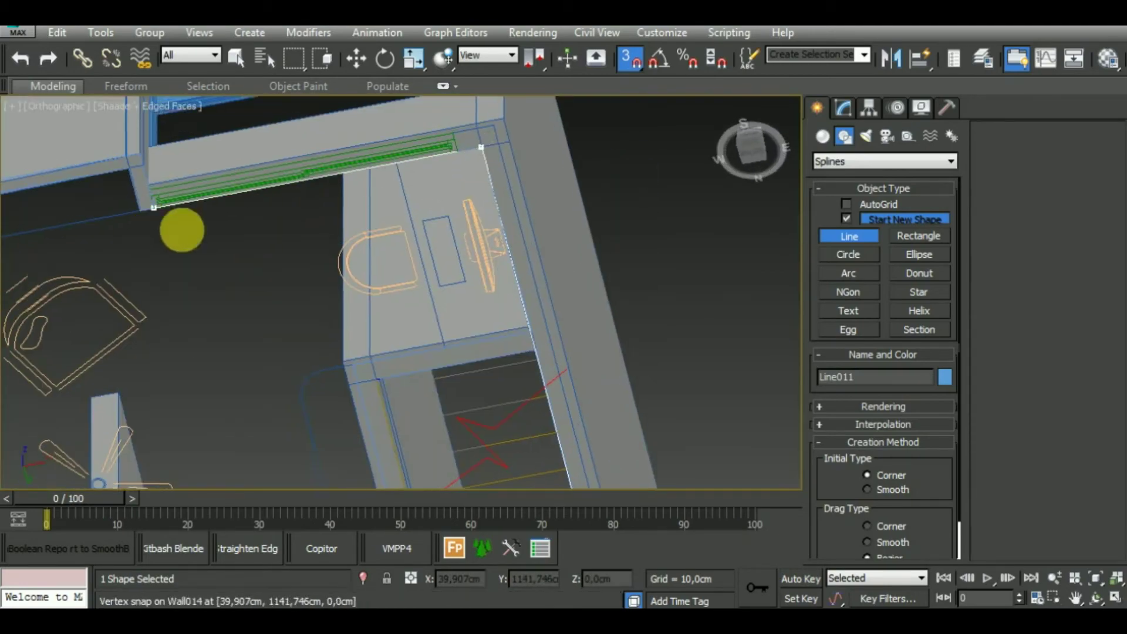
Step: Snap outline points at the next wall corner and the window recess corner
{"action": "middle_click_drag", "start_coordinate": [181, 231], "coordinate": [567, 206]}
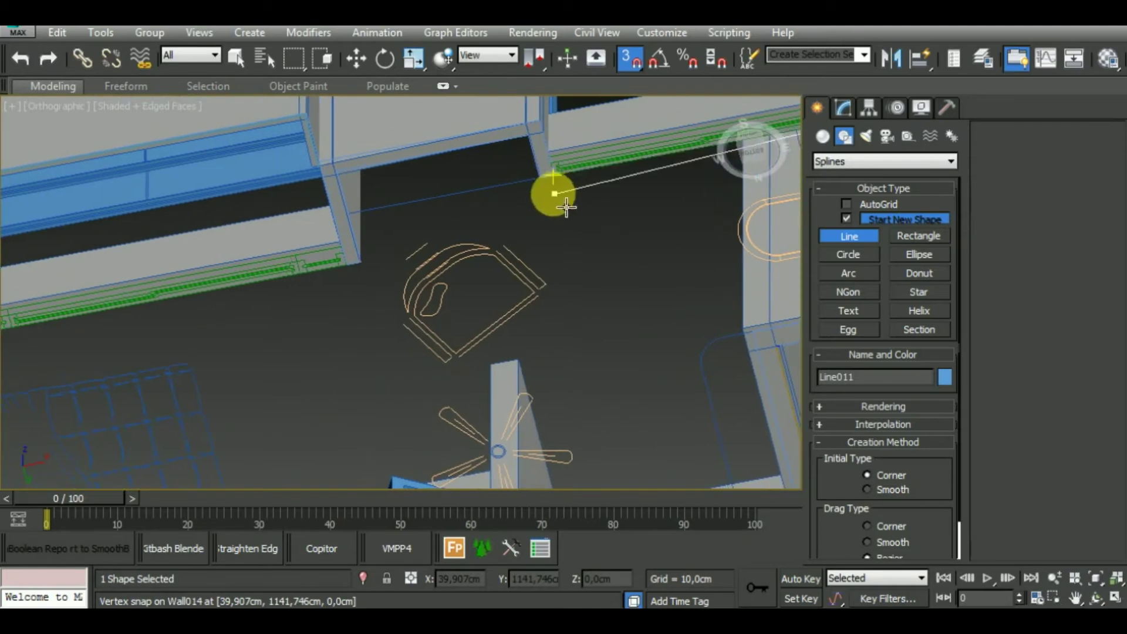
{"action": "left_click", "coordinate": [538, 149]}
{"action": "left_click", "coordinate": [348, 189]}
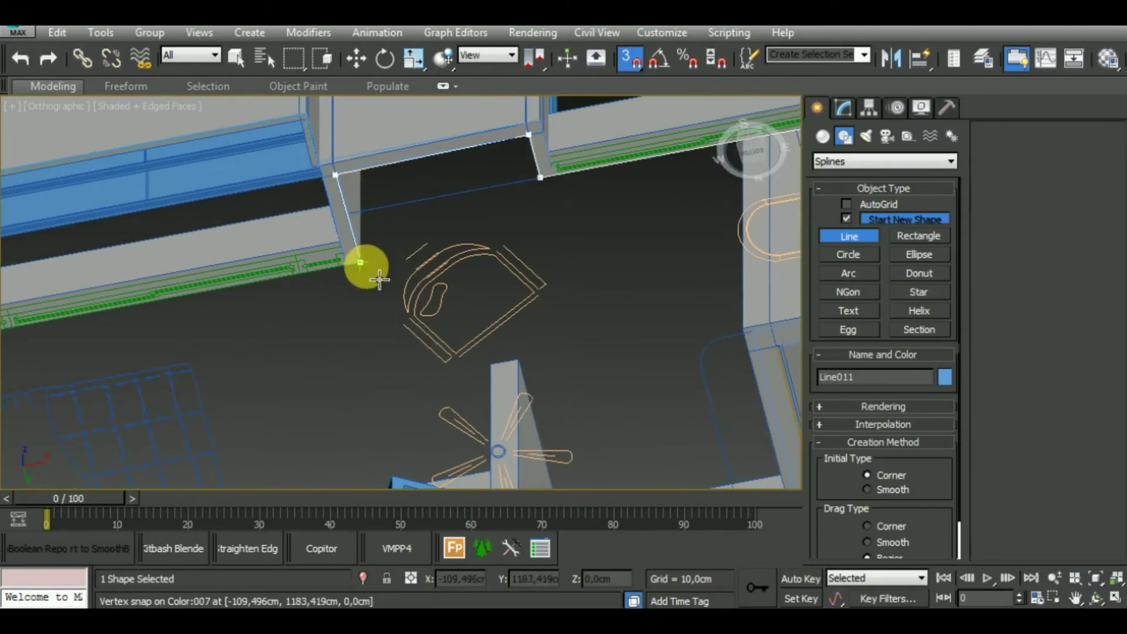
{"action": "mouse_move", "coordinate": [403, 284]}
{"action": "middle_mouse_down"}
{"action": "mouse_move", "coordinate": [620, 316]}
{"action": "mouse_move", "coordinate": [533, 216]}
{"action": "middle_mouse_up"}
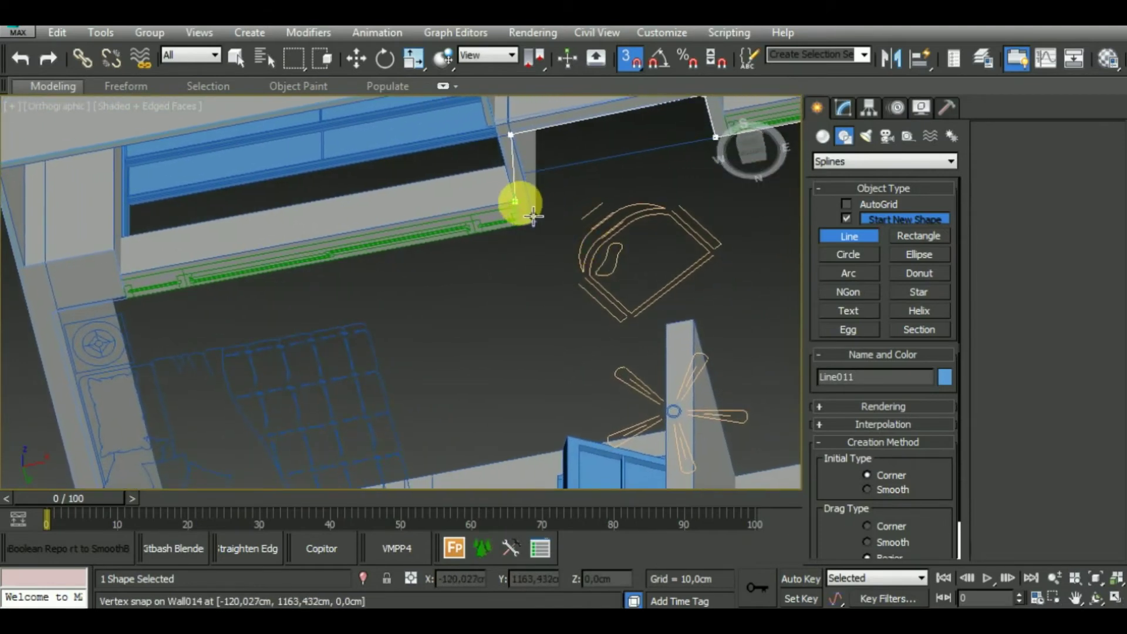
{"action": "middle_click_drag", "start_coordinate": [272, 257], "coordinate": [380, 242]}
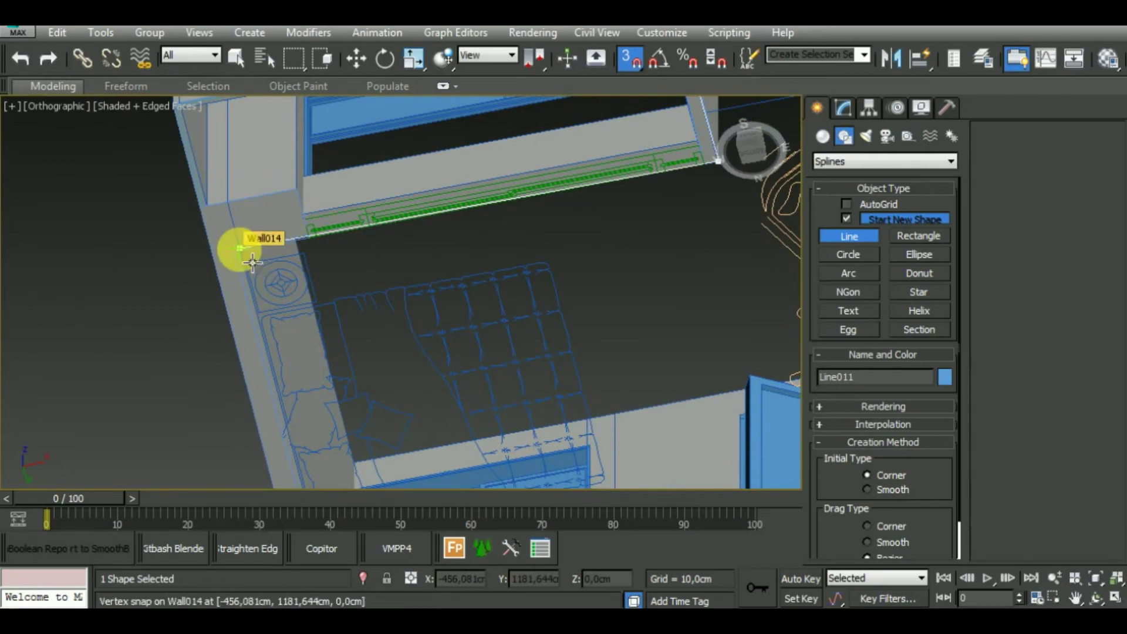
{"action": "scroll", "coordinate": [252, 261], "scroll_direction": "up", "scroll_amount": 4}
{"action": "scroll", "coordinate": [254, 252], "scroll_direction": "down", "scroll_amount": 3}
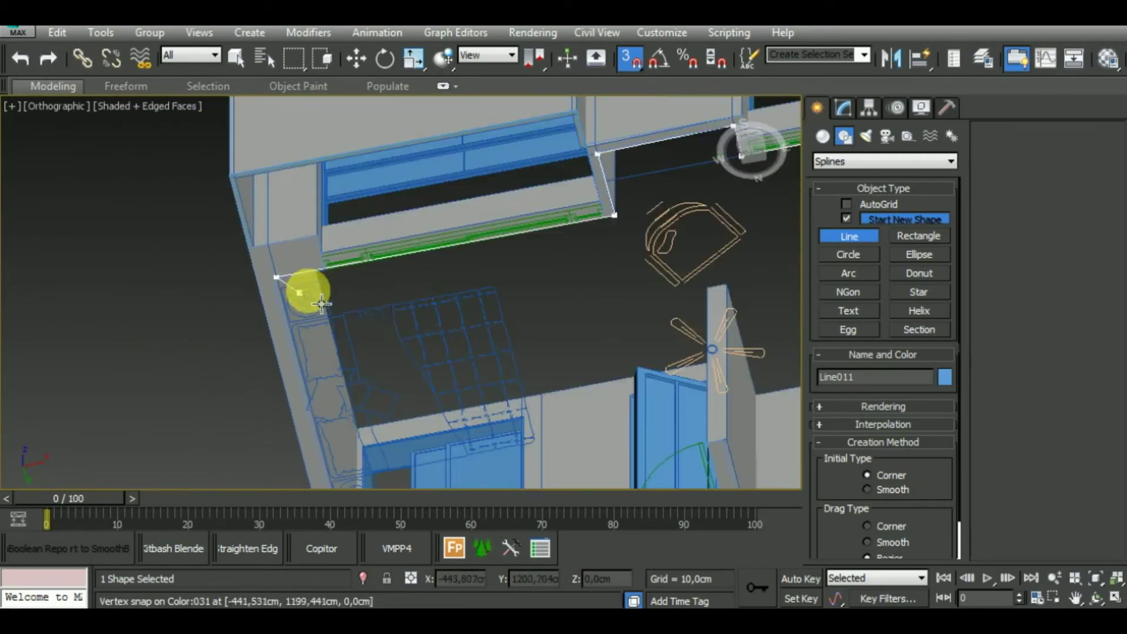
{"action": "scroll", "coordinate": [320, 299], "scroll_direction": "down", "scroll_amount": 3}
{"action": "scroll", "coordinate": [347, 105], "scroll_direction": "down", "scroll_amount": 3}
Step: Snap outline points at the bathroom wall corner and just past it
{"action": "middle_click_drag", "start_coordinate": [428, 405], "coordinate": [365, 239]}
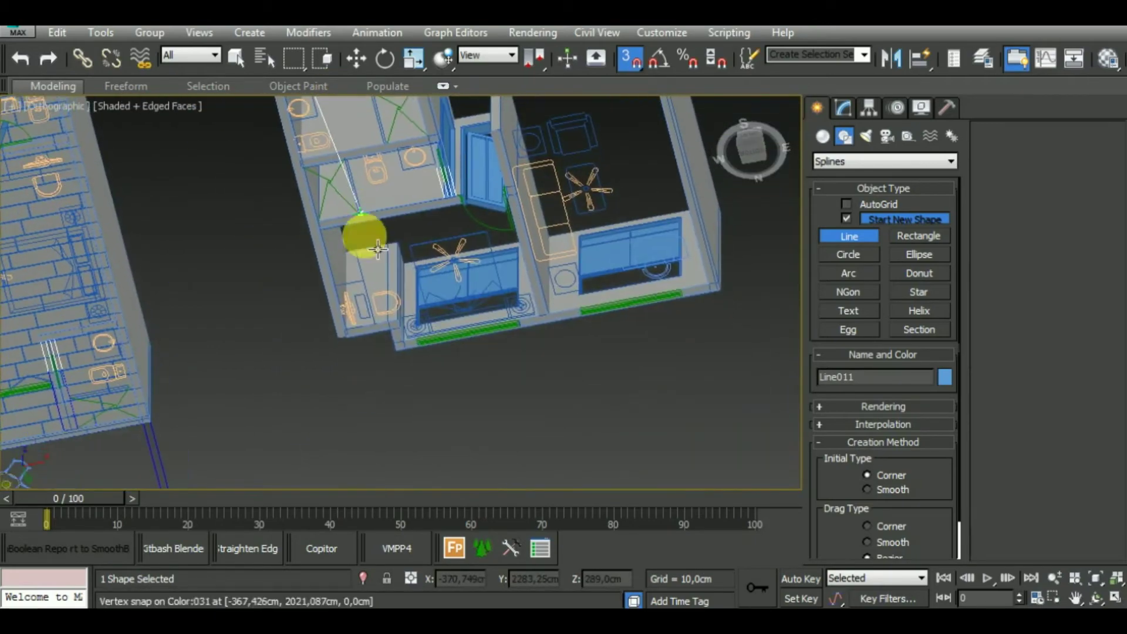
{"action": "scroll", "coordinate": [345, 340], "scroll_direction": "up", "scroll_amount": 3}
{"action": "scroll", "coordinate": [360, 323], "scroll_direction": "up", "scroll_amount": 2}
{"action": "scroll", "coordinate": [360, 321], "scroll_direction": "up", "scroll_amount": 3}
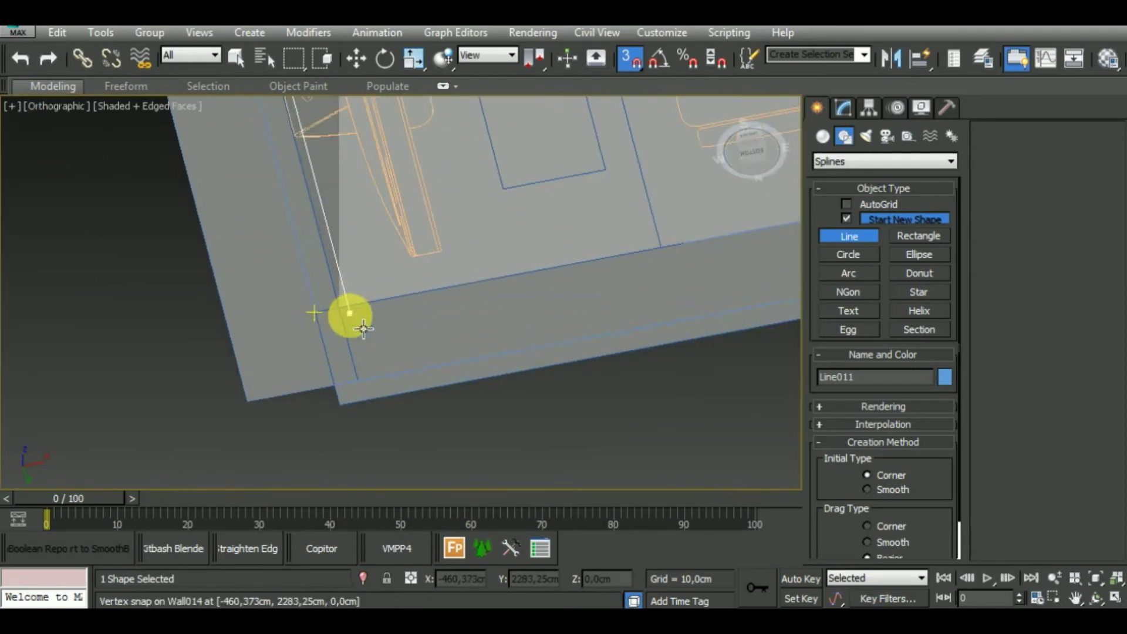
{"action": "left_click", "coordinate": [324, 323]}
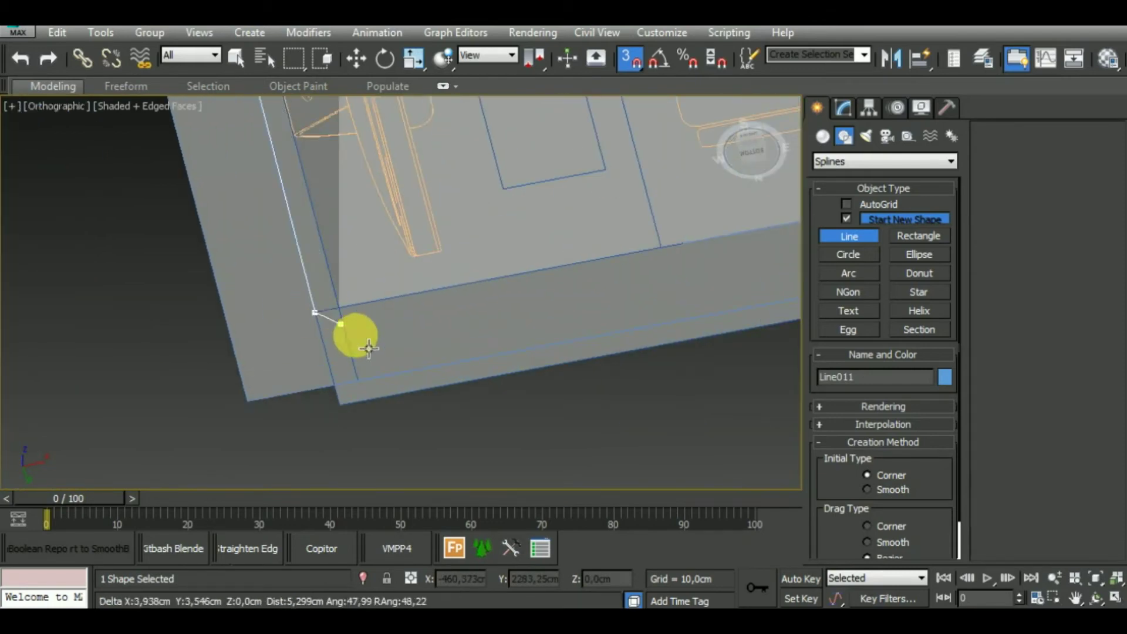
{"action": "scroll", "coordinate": [353, 334], "scroll_direction": "down", "scroll_amount": 2}
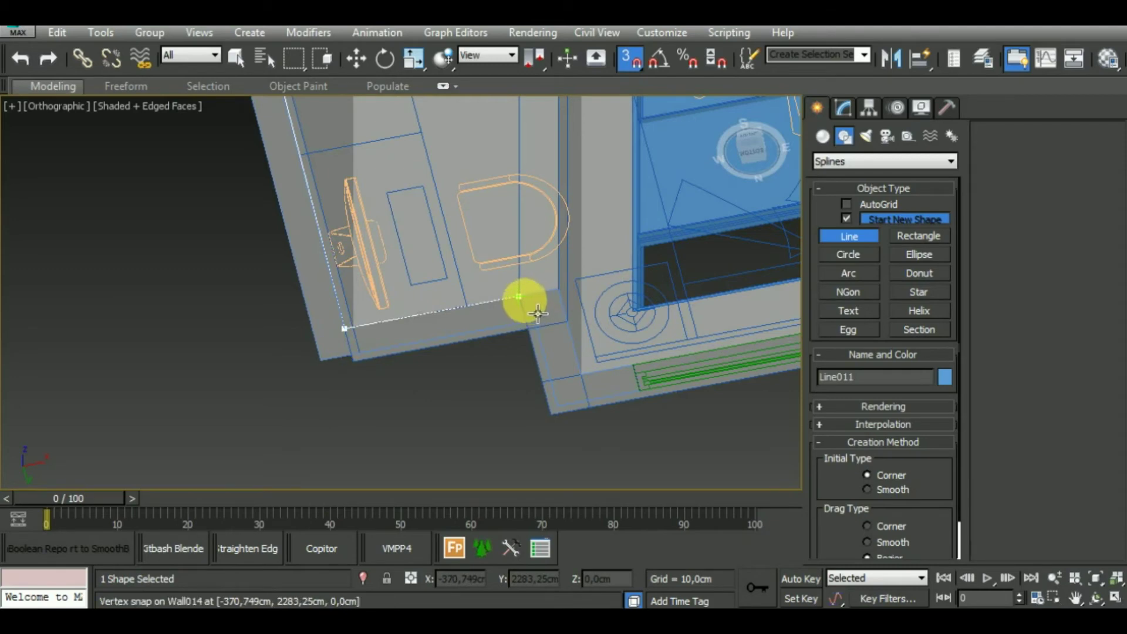
{"action": "middle_click_drag", "start_coordinate": [537, 313], "coordinate": [397, 353]}
{"action": "scroll", "coordinate": [411, 350], "scroll_direction": "down", "scroll_amount": 2}
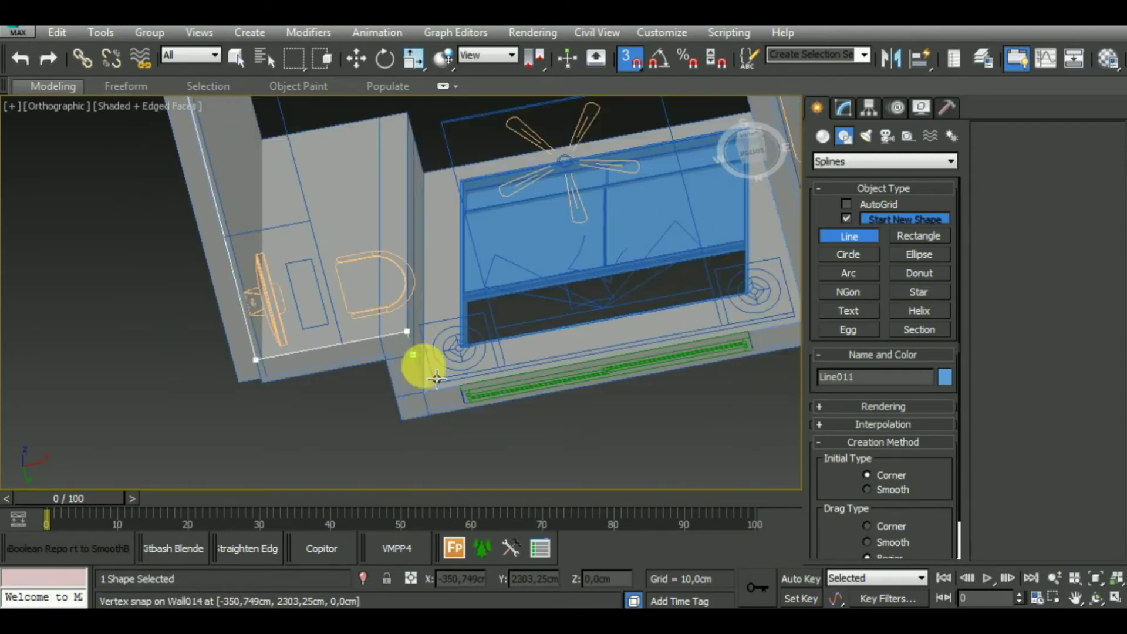
{"action": "left_click", "coordinate": [435, 404]}
Step: Snap outline points at the living room corner and the next wall corner
{"action": "mouse_move", "coordinate": [435, 404]}
{"action": "middle_mouse_down"}
{"action": "mouse_move", "coordinate": [378, 403]}
{"action": "mouse_move", "coordinate": [327, 433]}
{"action": "middle_mouse_up"}
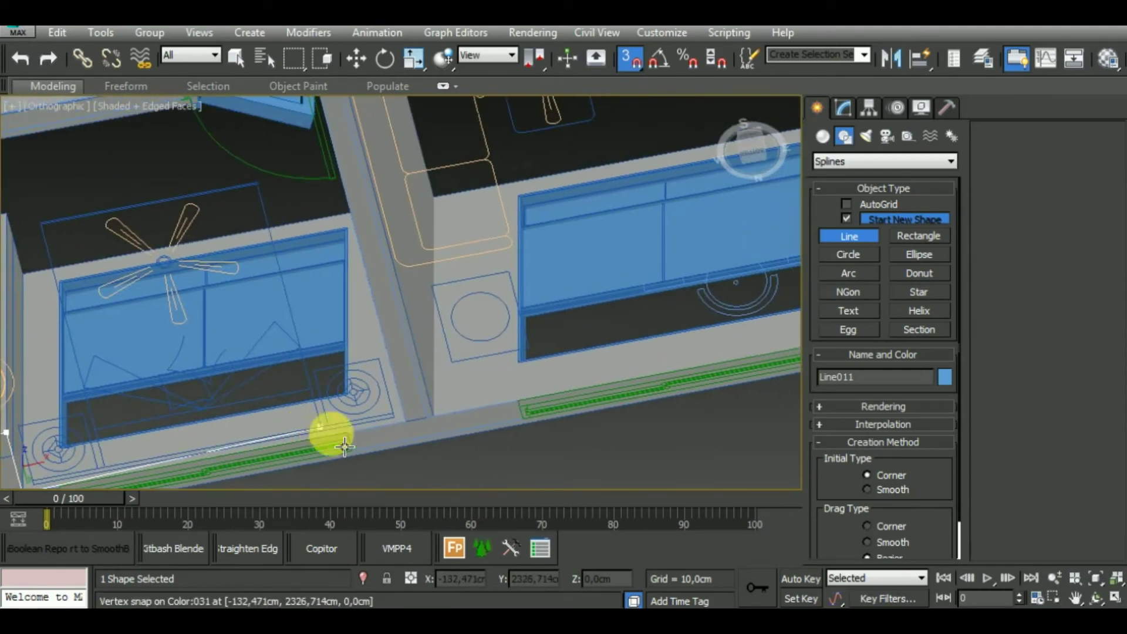
{"action": "scroll", "coordinate": [401, 405], "scroll_direction": "down", "scroll_amount": 2}
{"action": "mouse_move", "coordinate": [402, 405]}
{"action": "middle_mouse_down", "text": "alt"}
{"action": "mouse_move", "coordinate": [423, 390]}
{"action": "mouse_move", "coordinate": [410, 329]}
{"action": "mouse_move", "coordinate": [434, 364]}
{"action": "middle_mouse_up", "text": "alt"}
{"action": "scroll", "coordinate": [573, 382], "scroll_direction": "up", "scroll_amount": 3}
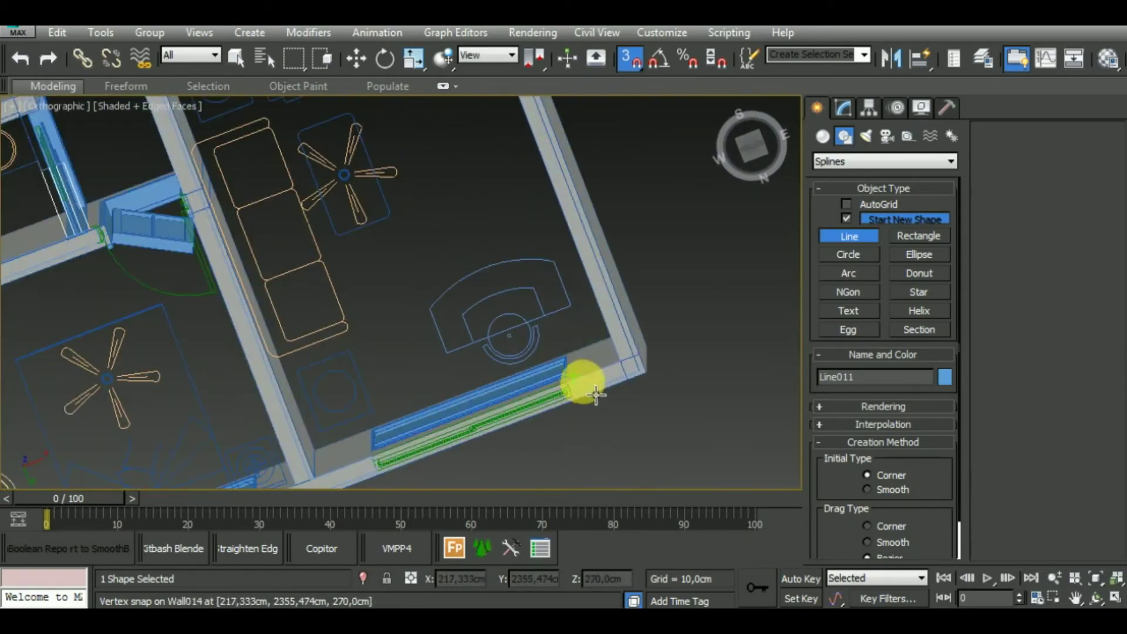
{"action": "left_click", "coordinate": [599, 351]}
{"action": "scroll", "coordinate": [609, 395], "scroll_direction": "down", "scroll_amount": 1}
{"action": "scroll", "coordinate": [616, 433], "scroll_direction": "down", "scroll_amount": 2}
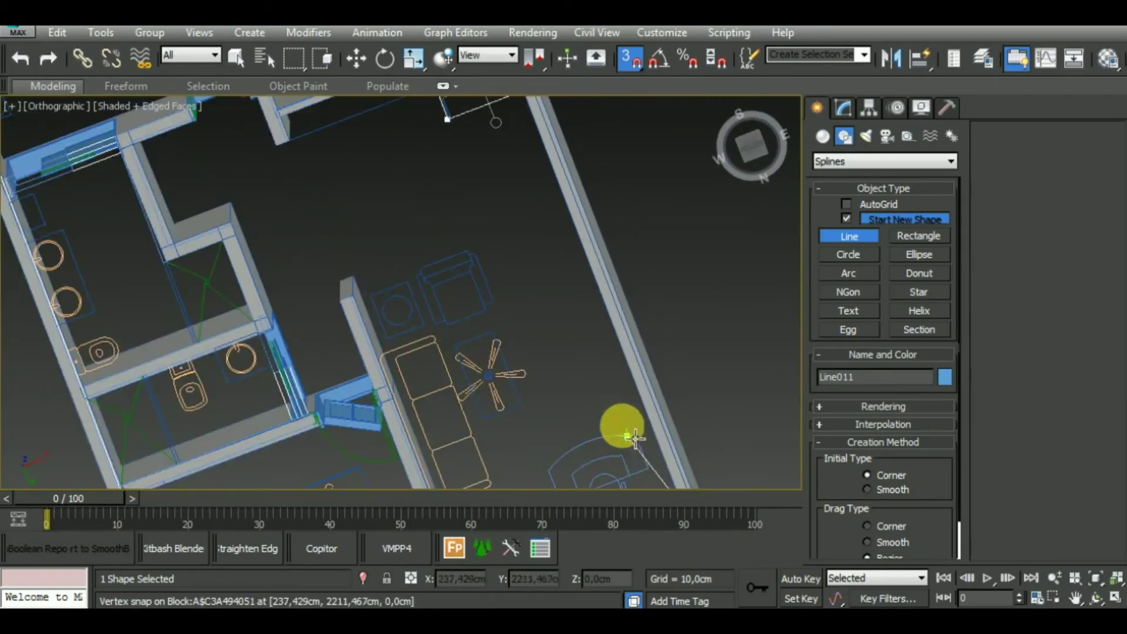
{"action": "scroll", "coordinate": [548, 169], "scroll_direction": "up", "scroll_amount": 2}
{"action": "middle_click_drag", "start_coordinate": [549, 169], "coordinate": [681, 383]}
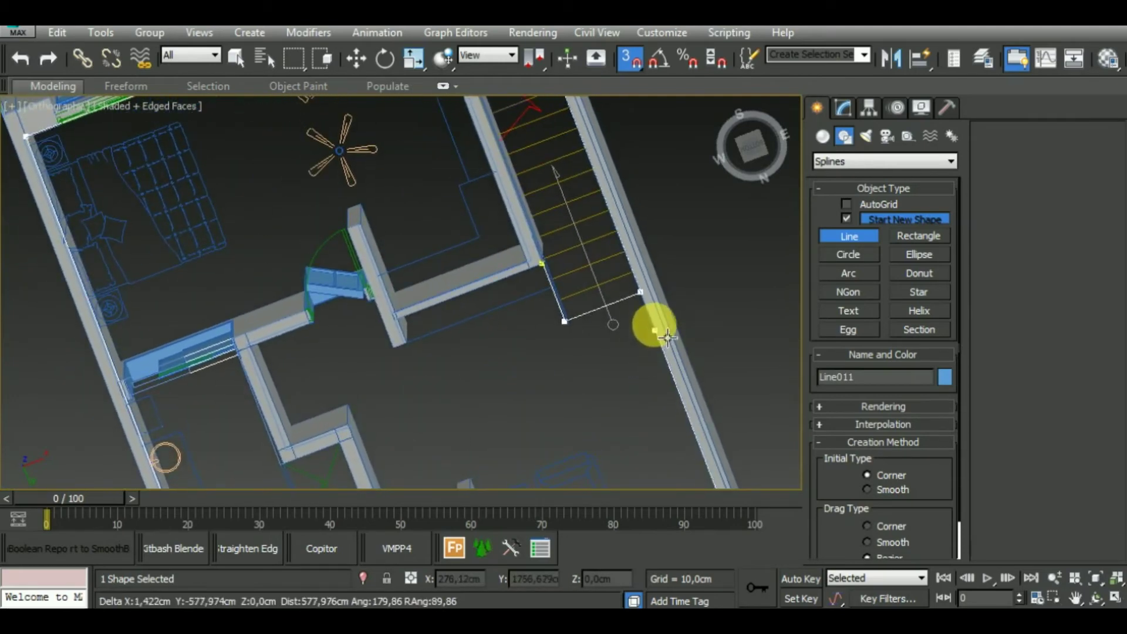
{"action": "left_click", "coordinate": [655, 303]}
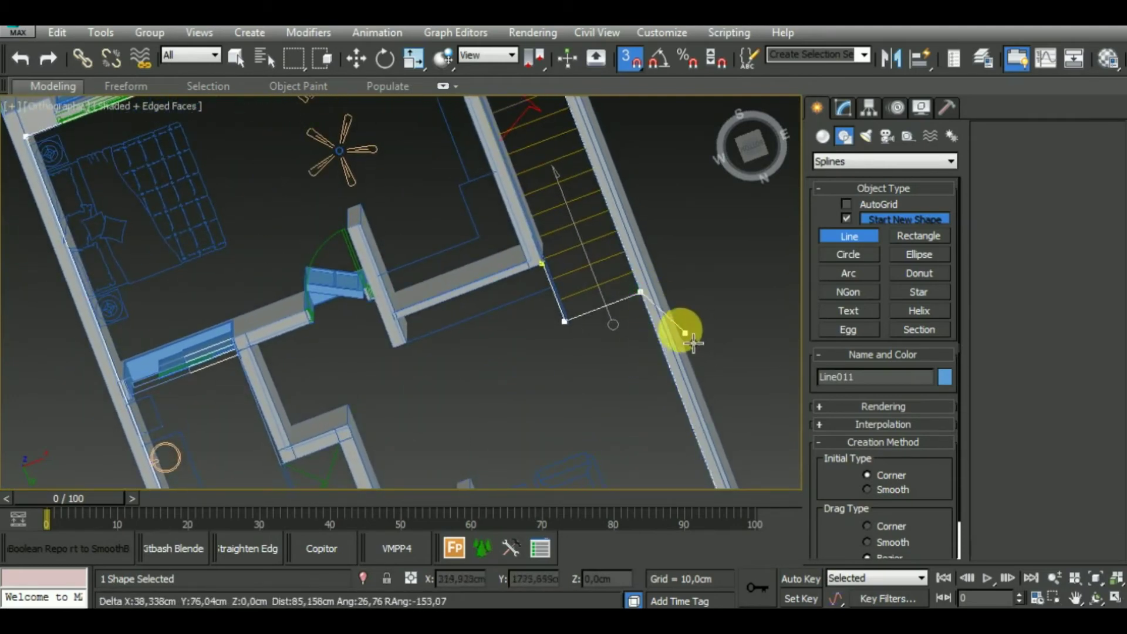
{"action": "scroll", "coordinate": [693, 343], "scroll_direction": "down", "scroll_amount": 4}
{"action": "mouse_move", "coordinate": [661, 350]}
{"action": "middle_mouse_down", "text": "alt"}
{"action": "mouse_move", "coordinate": [557, 360]}
{"action": "mouse_move", "coordinate": [460, 348]}
{"action": "middle_mouse_up", "text": "alt"}
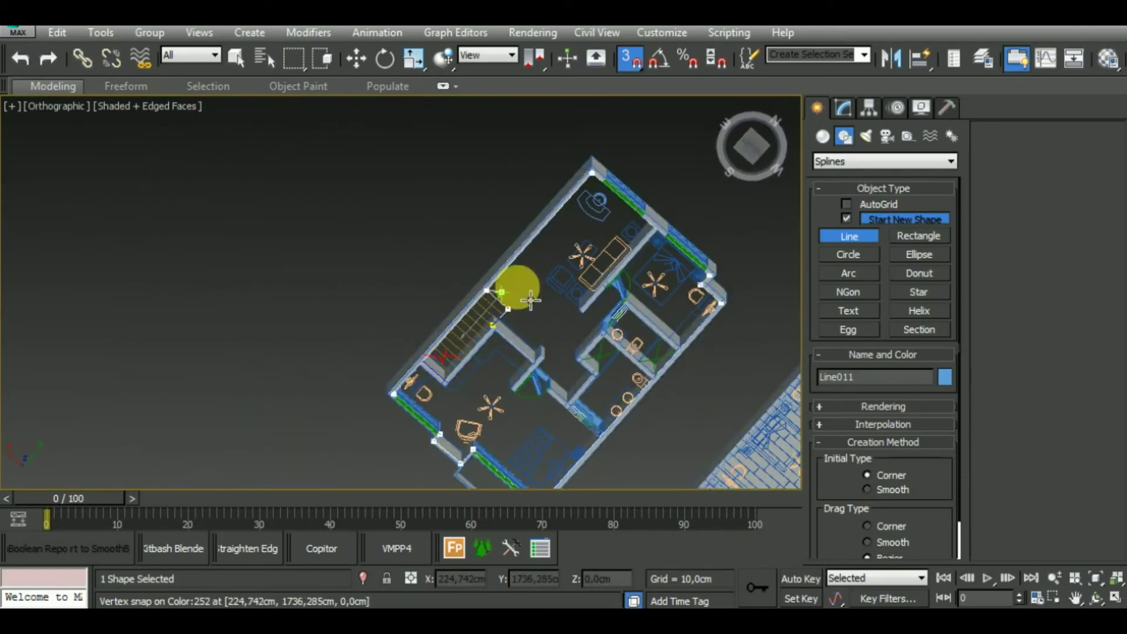
Step: Start the floor outline at the stair wall corner, snapping points to the inner and far wall corners
{"action": "scroll", "coordinate": [528, 294], "scroll_direction": "up", "scroll_amount": 3}
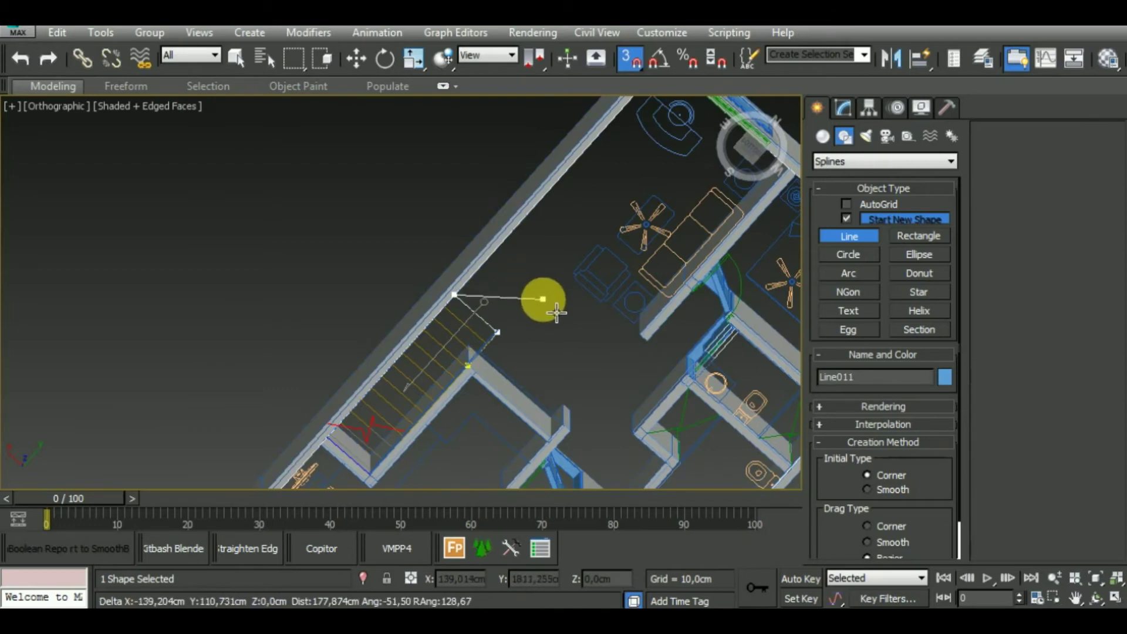
{"action": "scroll", "coordinate": [554, 352], "scroll_direction": "down", "scroll_amount": 3}
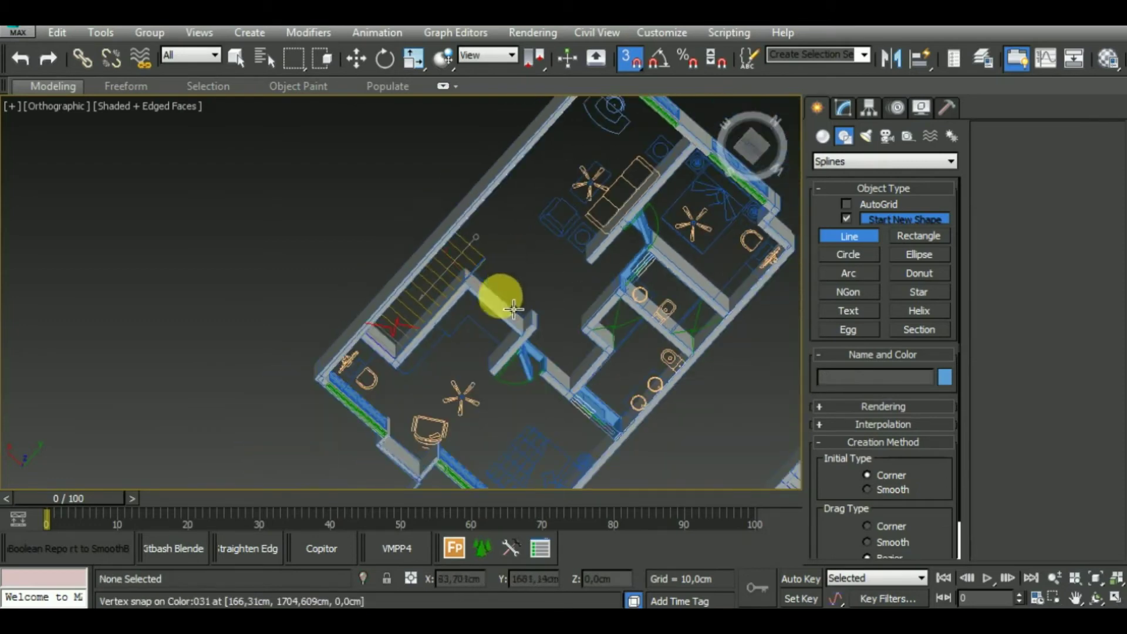
{"action": "scroll", "coordinate": [499, 297], "scroll_direction": "up", "scroll_amount": 3}
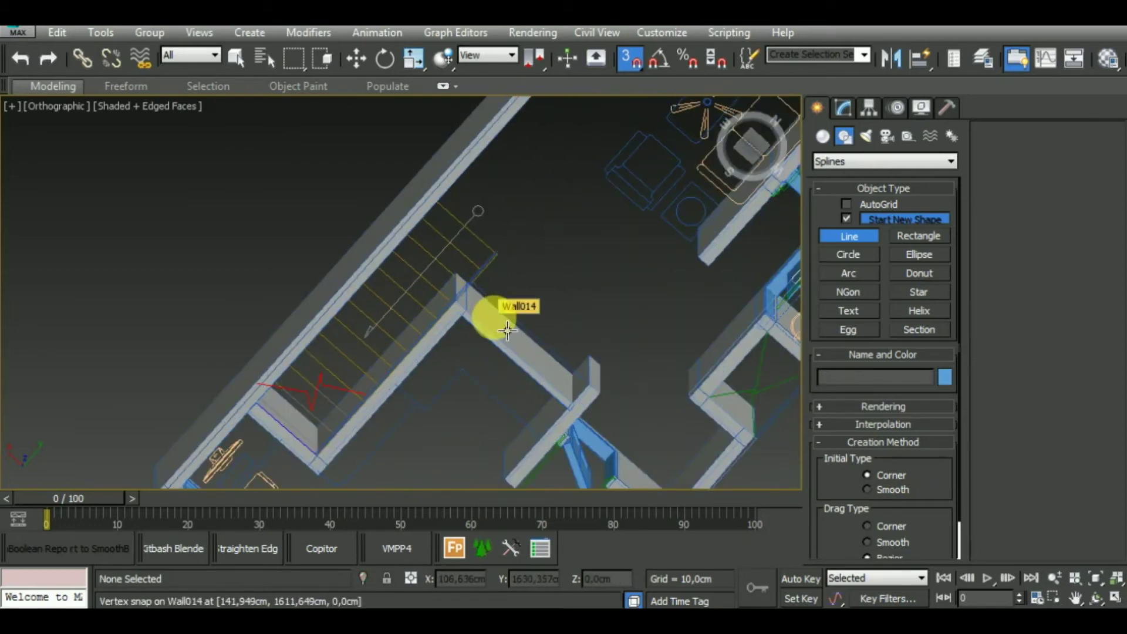
{"action": "scroll", "coordinate": [499, 322], "scroll_direction": "down", "scroll_amount": 3}
{"action": "scroll", "coordinate": [492, 316], "scroll_direction": "up", "scroll_amount": 4}
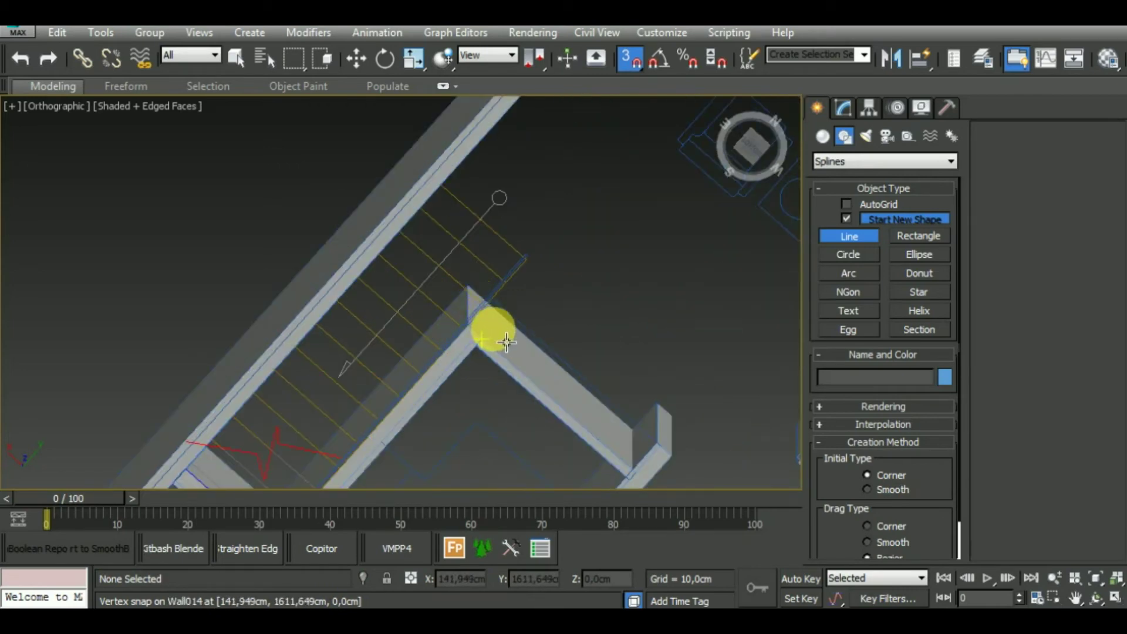
{"action": "scroll", "coordinate": [499, 331], "scroll_direction": "down", "scroll_amount": 3}
{"action": "scroll", "coordinate": [604, 357], "scroll_direction": "down", "scroll_amount": 2}
{"action": "mouse_move", "coordinate": [604, 357]}
{"action": "middle_mouse_down", "text": "alt"}
{"action": "mouse_move", "coordinate": [593, 282]}
{"action": "mouse_move", "coordinate": [626, 309]}
{"action": "middle_mouse_up", "text": "alt"}
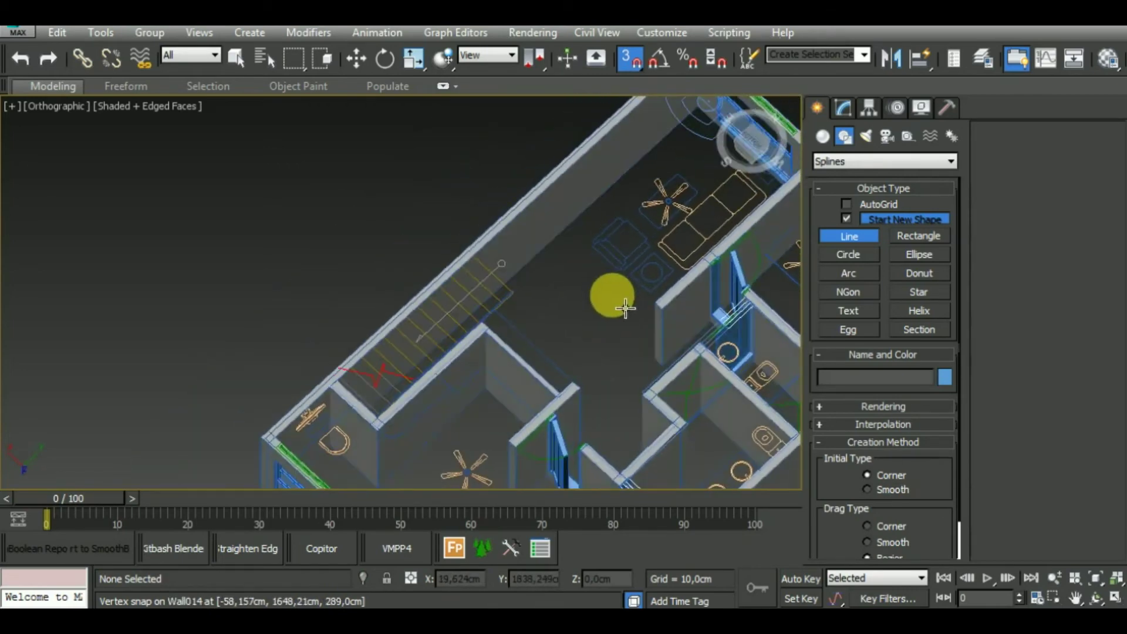
{"action": "scroll", "coordinate": [625, 308], "scroll_direction": "down", "scroll_amount": 2}
{"action": "scroll", "coordinate": [536, 323], "scroll_direction": "up", "scroll_amount": 2}
{"action": "scroll", "coordinate": [381, 403], "scroll_direction": "up", "scroll_amount": 4}
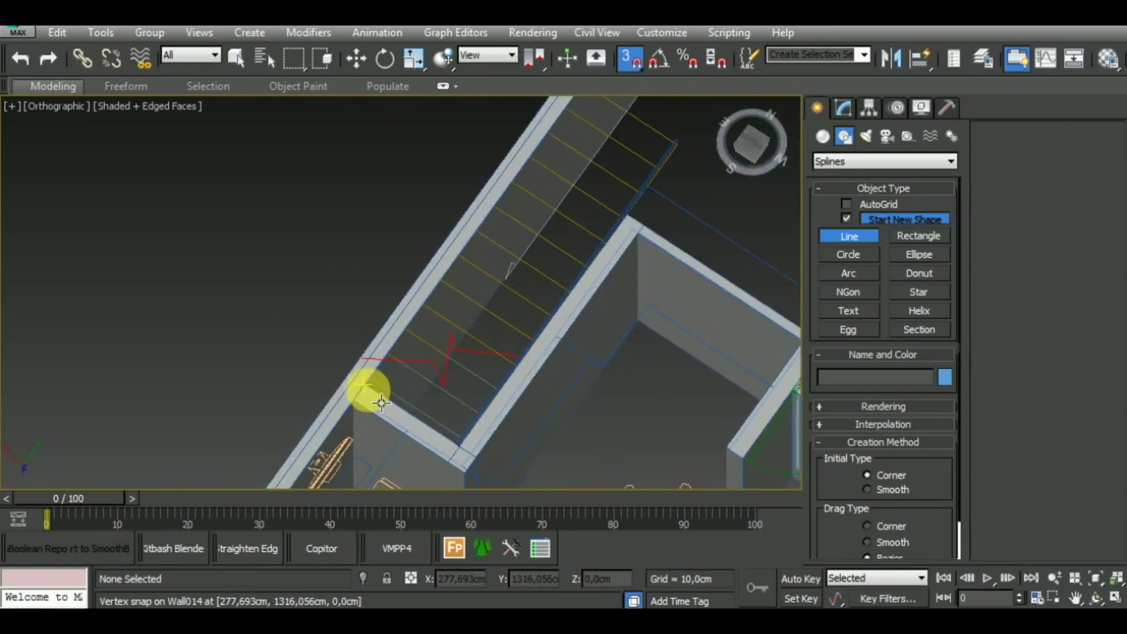
{"action": "left_click", "coordinate": [394, 403]}
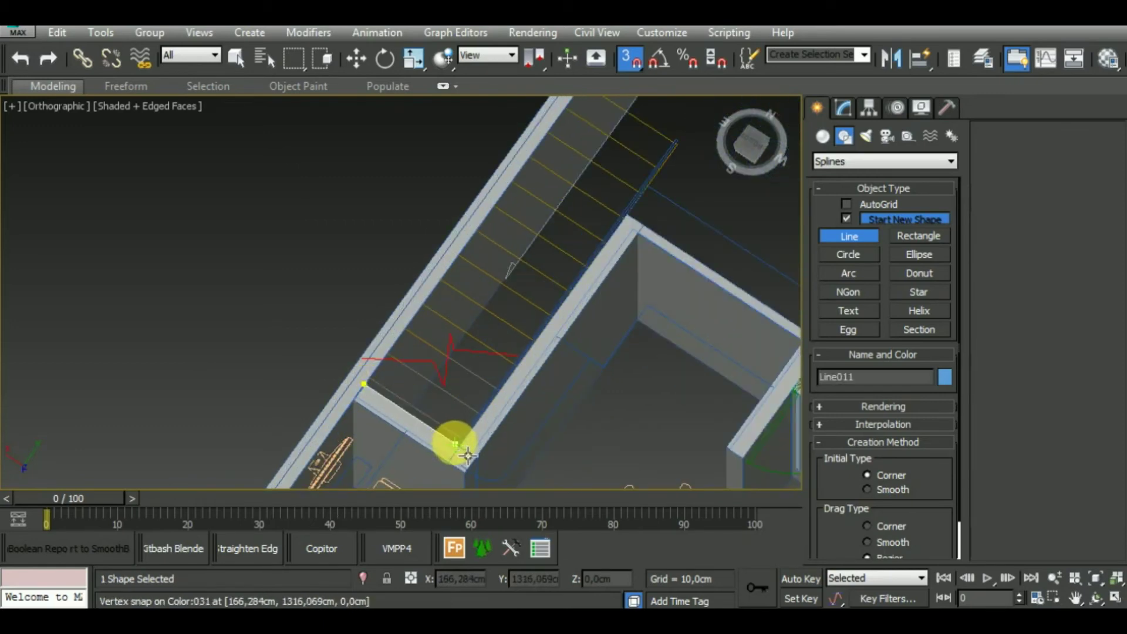
{"action": "scroll", "coordinate": [472, 458], "scroll_direction": "up", "scroll_amount": 5}
{"action": "left_click", "coordinate": [469, 457]}
{"action": "scroll", "coordinate": [476, 423], "scroll_direction": "down", "scroll_amount": 4}
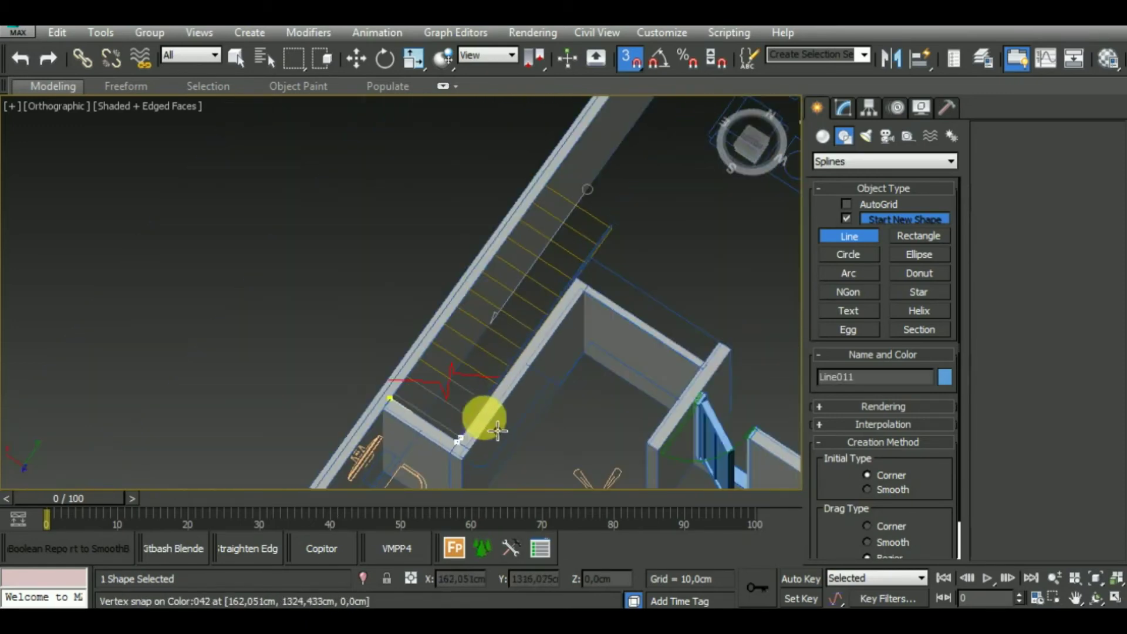
{"action": "scroll", "coordinate": [529, 411], "scroll_direction": "up", "scroll_amount": 3}
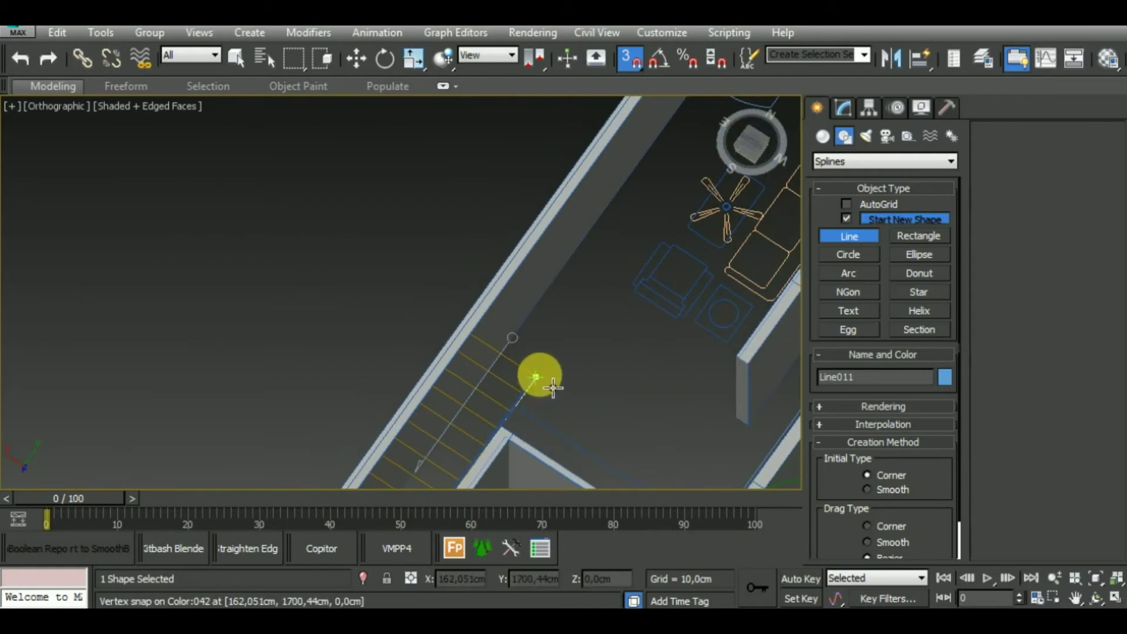
{"action": "left_click", "coordinate": [539, 376]}
{"action": "left_click", "coordinate": [482, 346]}
Step: Extend the outline past the next wall corner and the balcony wall corner, heading back toward the staircase
{"action": "scroll", "coordinate": [487, 335], "scroll_direction": "down", "scroll_amount": 3}
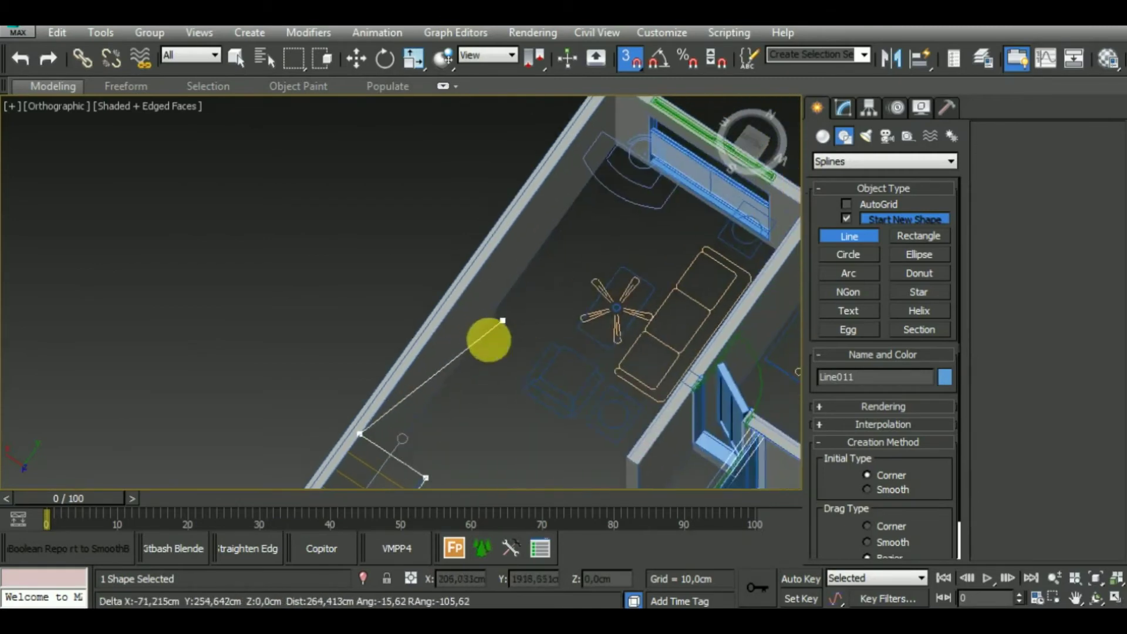
{"action": "scroll", "coordinate": [519, 262], "scroll_direction": "up", "scroll_amount": 2}
{"action": "left_click", "coordinate": [585, 175]}
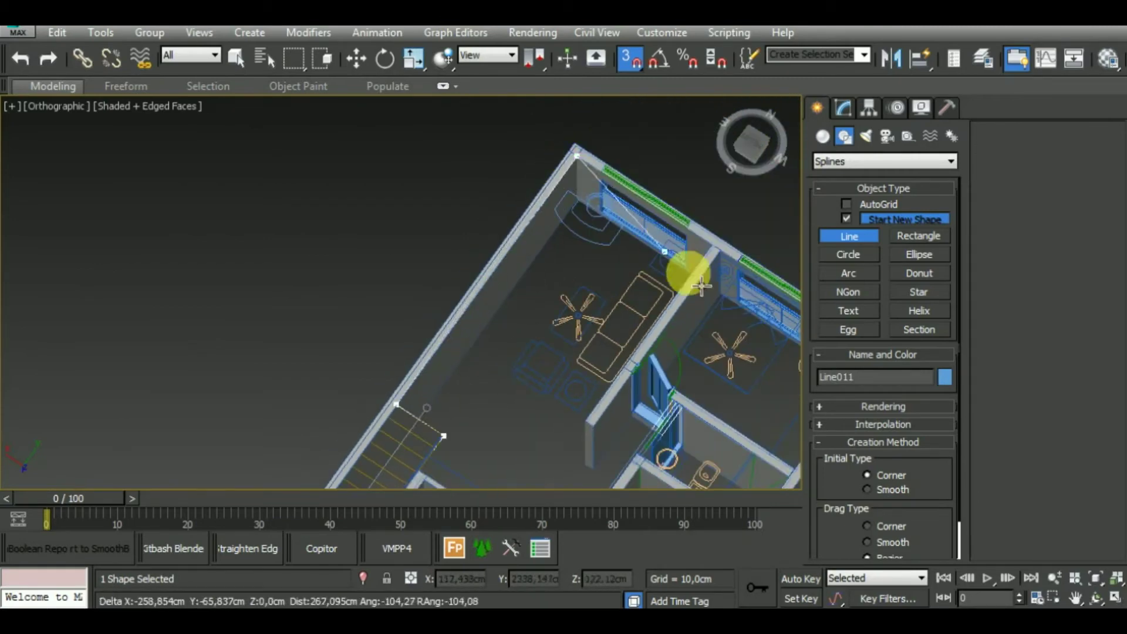
{"action": "middle_click_drag", "start_coordinate": [744, 311], "coordinate": [391, 194]}
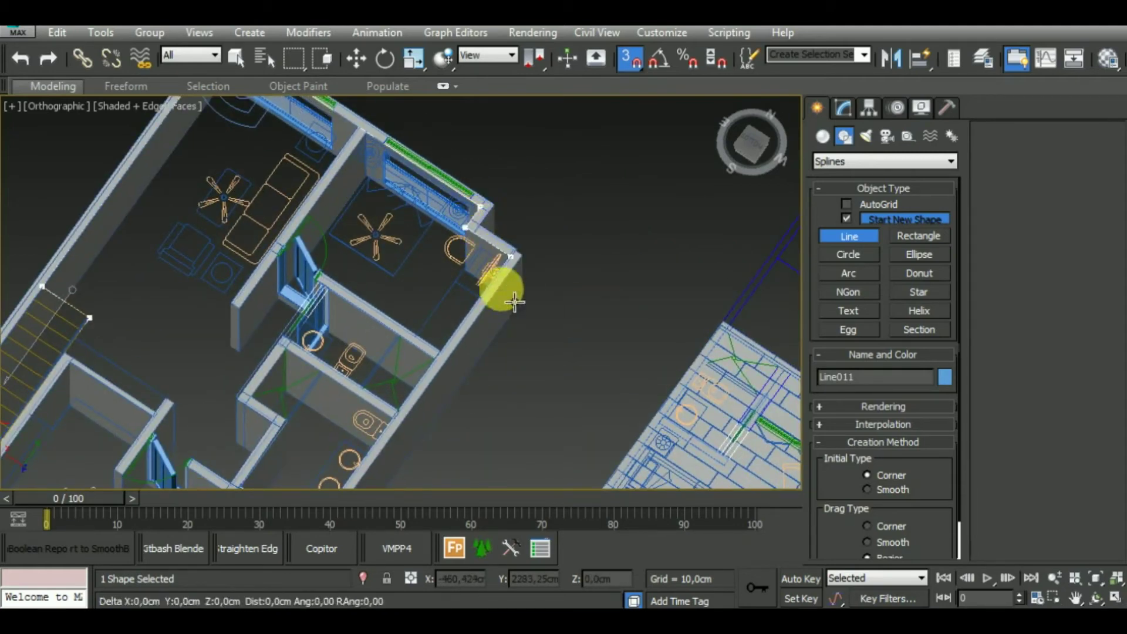
{"action": "scroll", "coordinate": [515, 303], "scroll_direction": "down", "scroll_amount": 2}
{"action": "scroll", "coordinate": [402, 302], "scroll_direction": "up", "scroll_amount": 3}
{"action": "scroll", "coordinate": [390, 352], "scroll_direction": "up", "scroll_amount": 2}
{"action": "scroll", "coordinate": [395, 382], "scroll_direction": "up", "scroll_amount": 2}
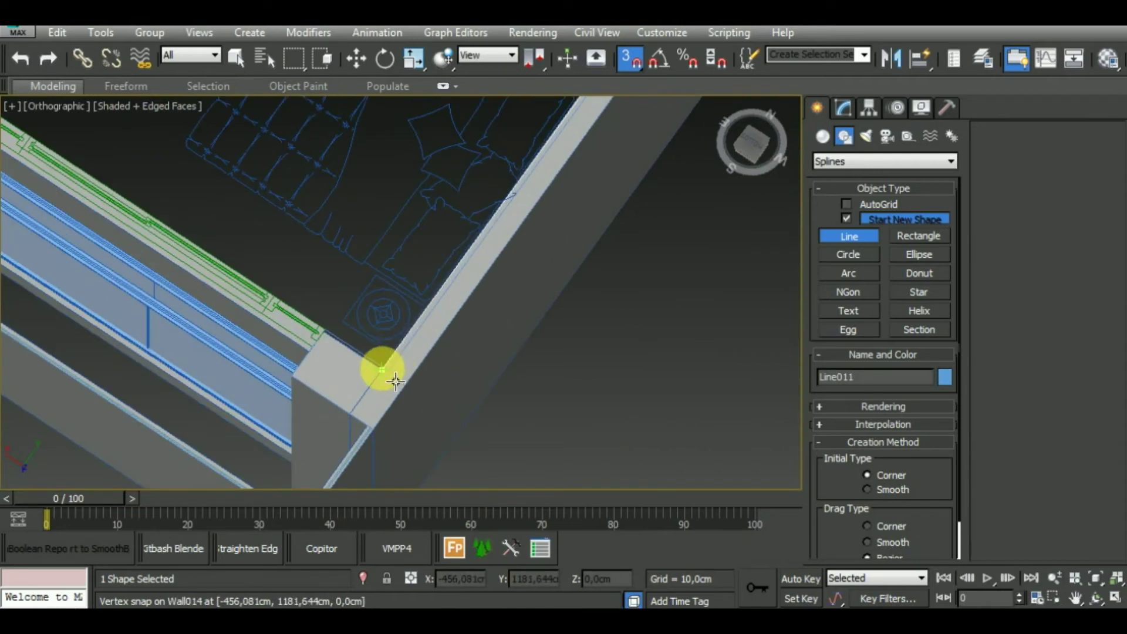
{"action": "scroll", "coordinate": [436, 370], "scroll_direction": "down", "scroll_amount": 3}
{"action": "scroll", "coordinate": [345, 327], "scroll_direction": "up", "scroll_amount": 1}
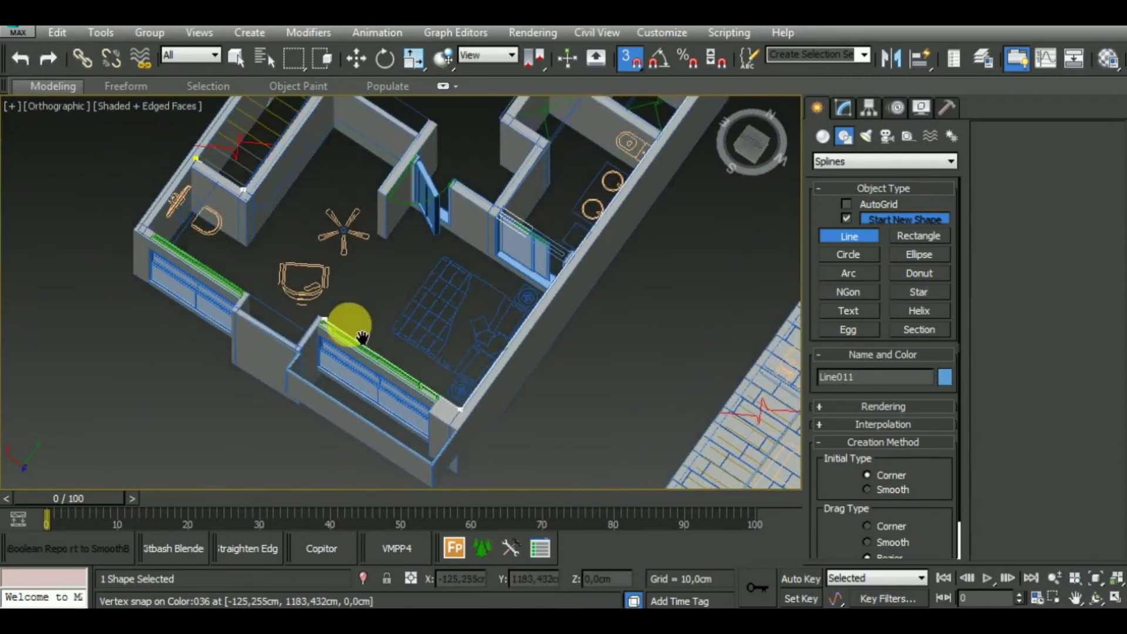
{"action": "scroll", "coordinate": [343, 327], "scroll_direction": "up", "scroll_amount": 1}
{"action": "scroll", "coordinate": [369, 354], "scroll_direction": "up", "scroll_amount": 1}
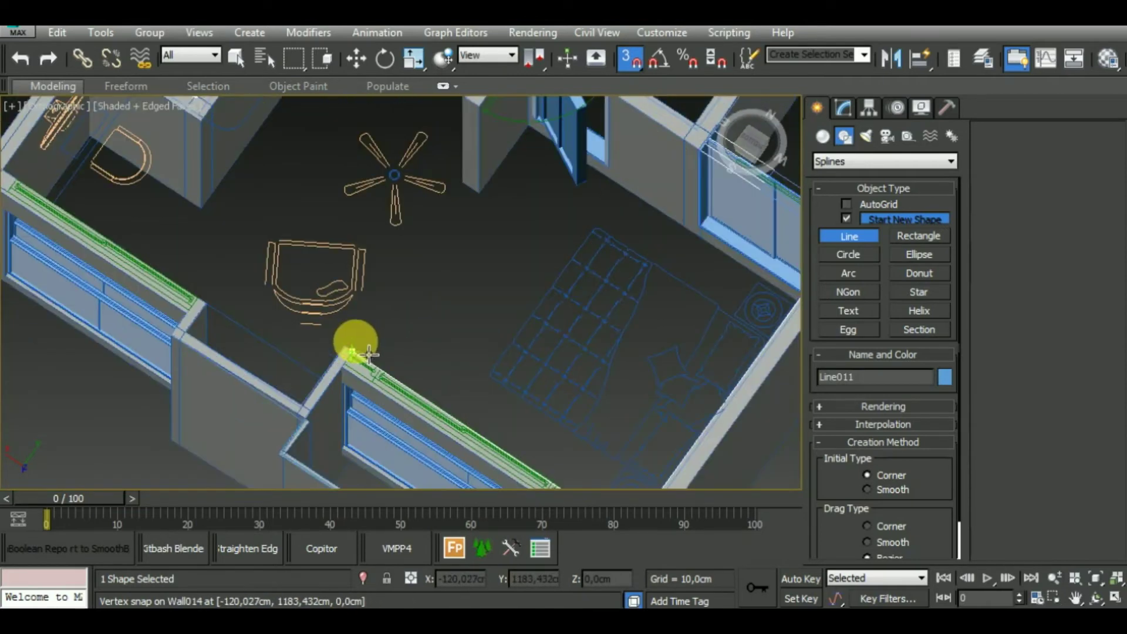
{"action": "left_click", "coordinate": [318, 415]}
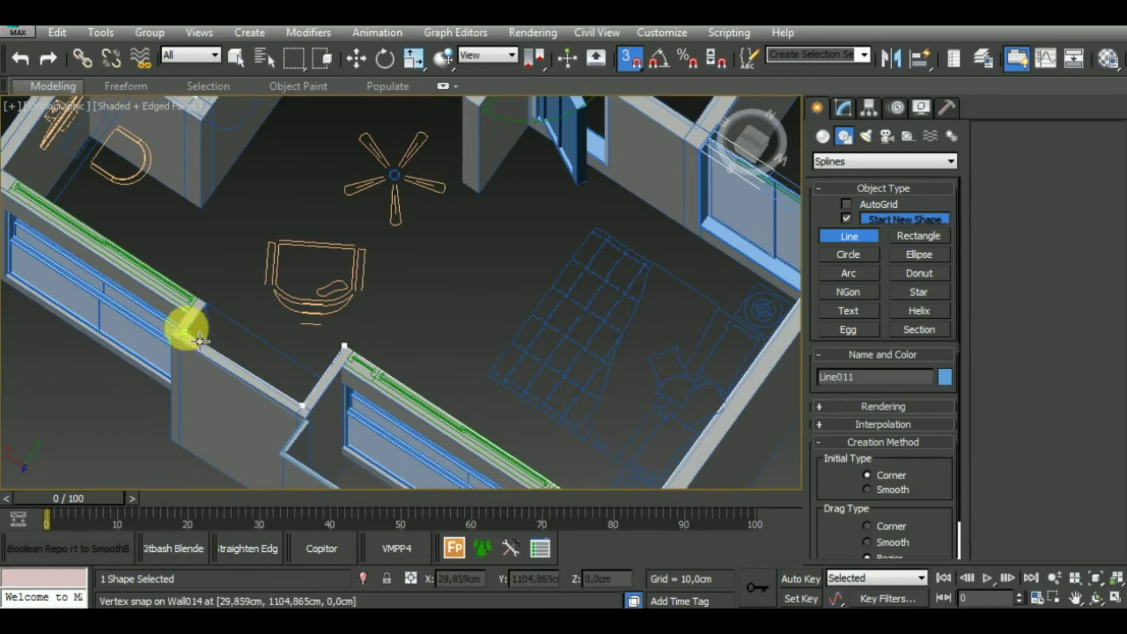
{"action": "middle_click_drag", "start_coordinate": [131, 232], "coordinate": [378, 433]}
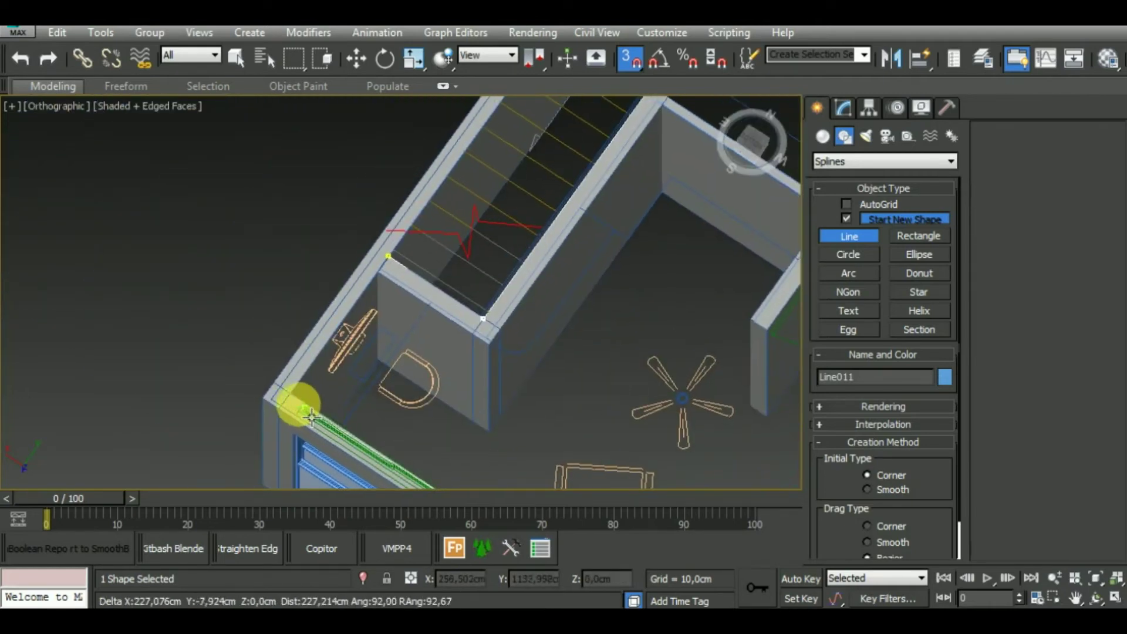
{"action": "scroll", "coordinate": [411, 293], "scroll_direction": "down", "scroll_amount": 2}
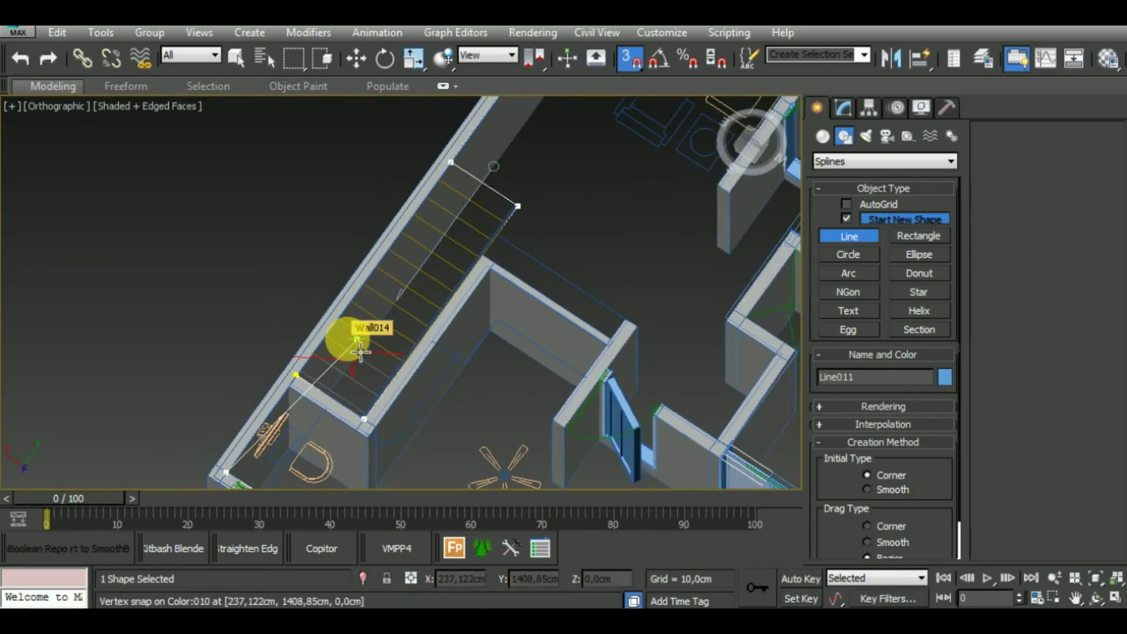
Step: Close Line011 at its first vertex and convert it to an Editable Poly
{"action": "left_click", "coordinate": [297, 374]}
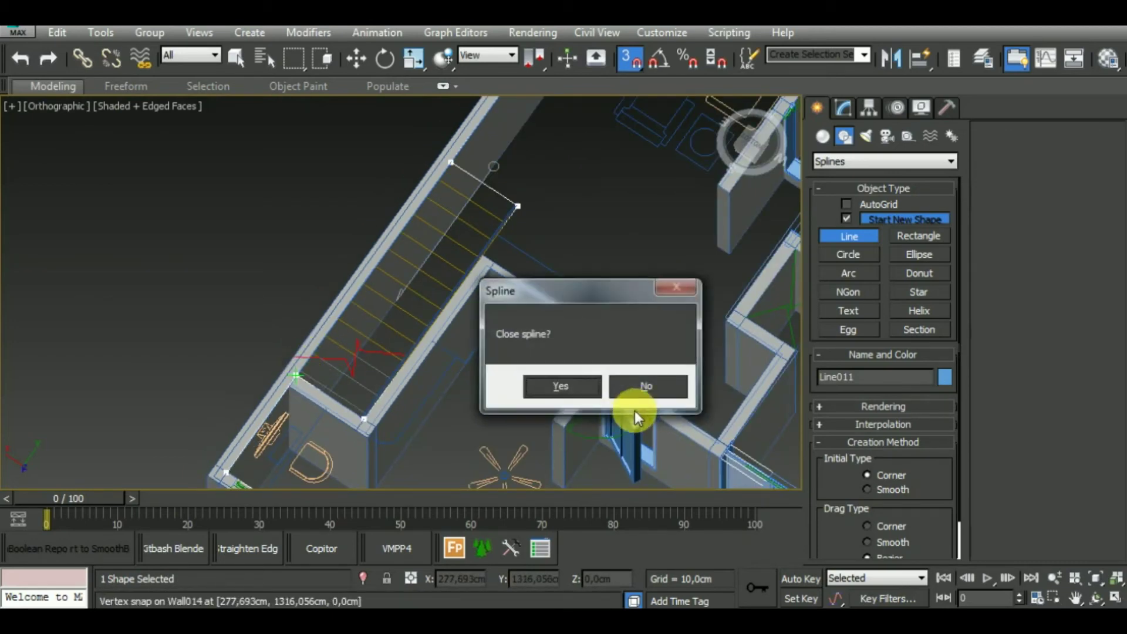
{"action": "left_click", "coordinate": [572, 386]}
{"action": "left_click", "coordinate": [840, 116]}
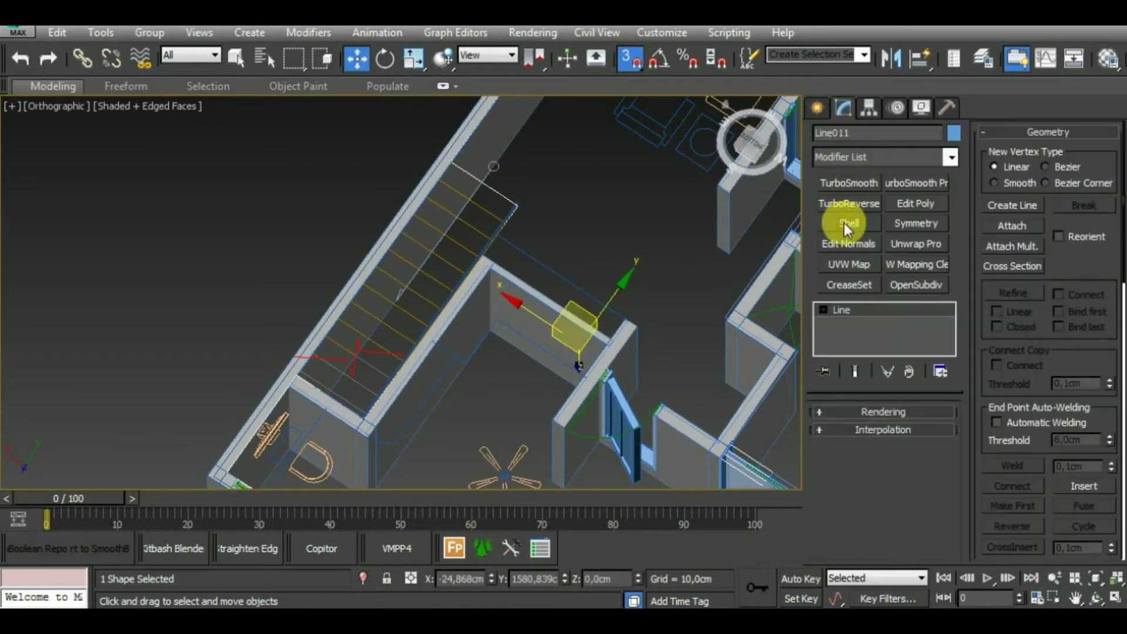
{"action": "right_click", "coordinate": [872, 325]}
{"action": "left_click", "coordinate": [930, 464]}
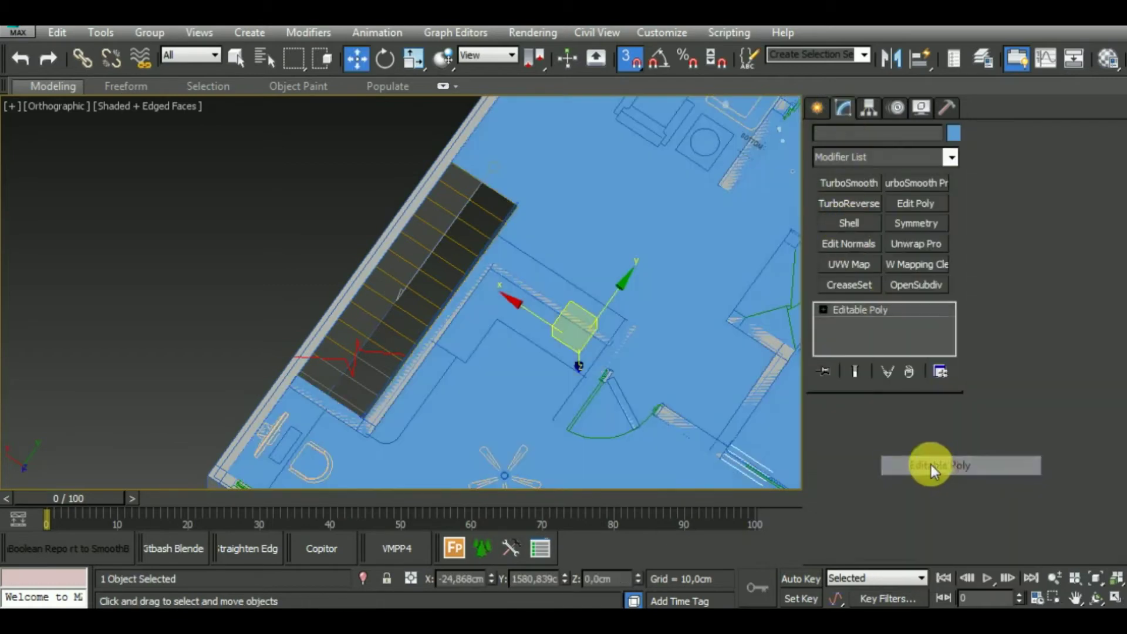
Step: Orbit to a straight top-down view with both plans centred
{"action": "scroll", "coordinate": [478, 214], "scroll_direction": "down", "scroll_amount": 5}
{"action": "scroll", "coordinate": [598, 170], "scroll_direction": "down", "scroll_amount": 2}
{"action": "mouse_move", "coordinate": [597, 170]}
{"action": "middle_mouse_down", "text": "alt"}
{"action": "mouse_move", "coordinate": [559, 460]}
{"action": "mouse_move", "coordinate": [574, 496]}
{"action": "mouse_move", "coordinate": [541, 345]}
{"action": "mouse_move", "coordinate": [480, 251]}
{"action": "middle_mouse_up", "text": "alt"}
{"action": "scroll", "coordinate": [480, 250], "scroll_direction": "up", "scroll_amount": 2}
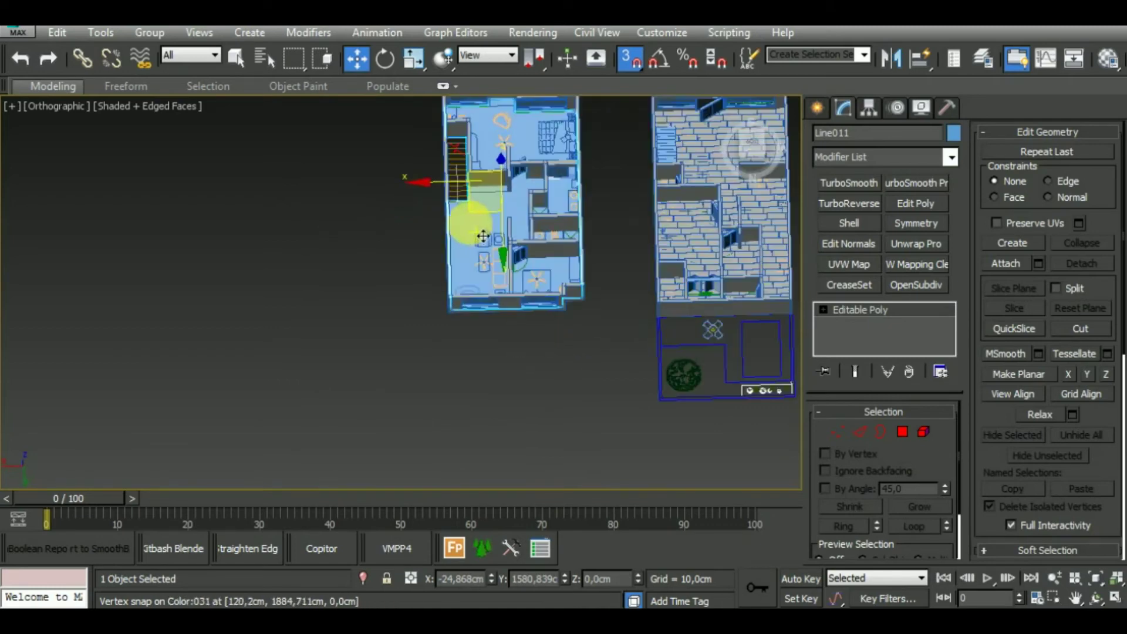
{"action": "scroll", "coordinate": [473, 297], "scroll_direction": "up", "scroll_amount": 3}
{"action": "scroll", "coordinate": [466, 297], "scroll_direction": "down", "scroll_amount": 4}
{"action": "mouse_move", "coordinate": [466, 297]}
{"action": "middle_mouse_down"}
{"action": "mouse_move", "coordinate": [603, 317]}
{"action": "mouse_move", "coordinate": [562, 333]}
{"action": "middle_mouse_up"}
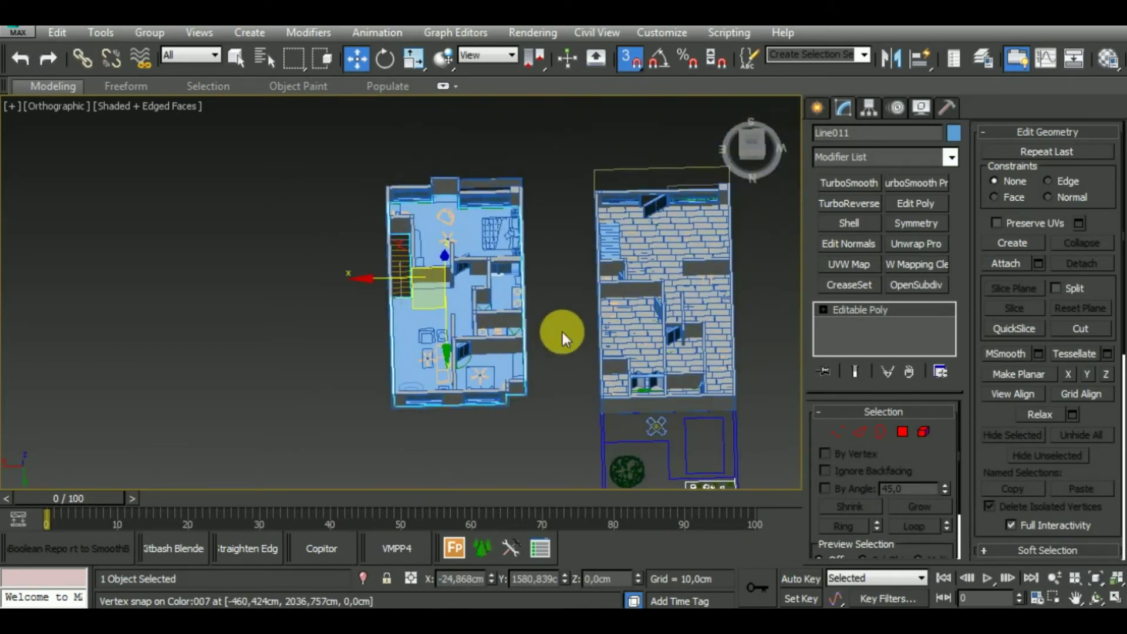
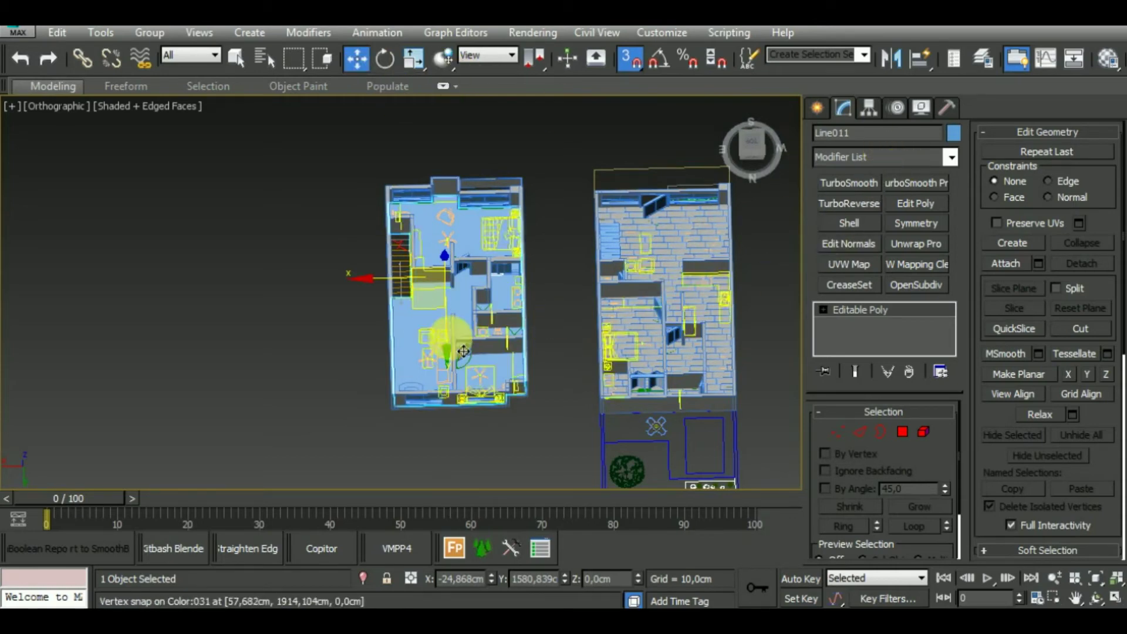
Step: Apply a FloorGenerator modifier to floor slab Line011 and view the plank floors in 3D
{"action": "middle_click_drag", "start_coordinate": [552, 316], "coordinate": [522, 335]}
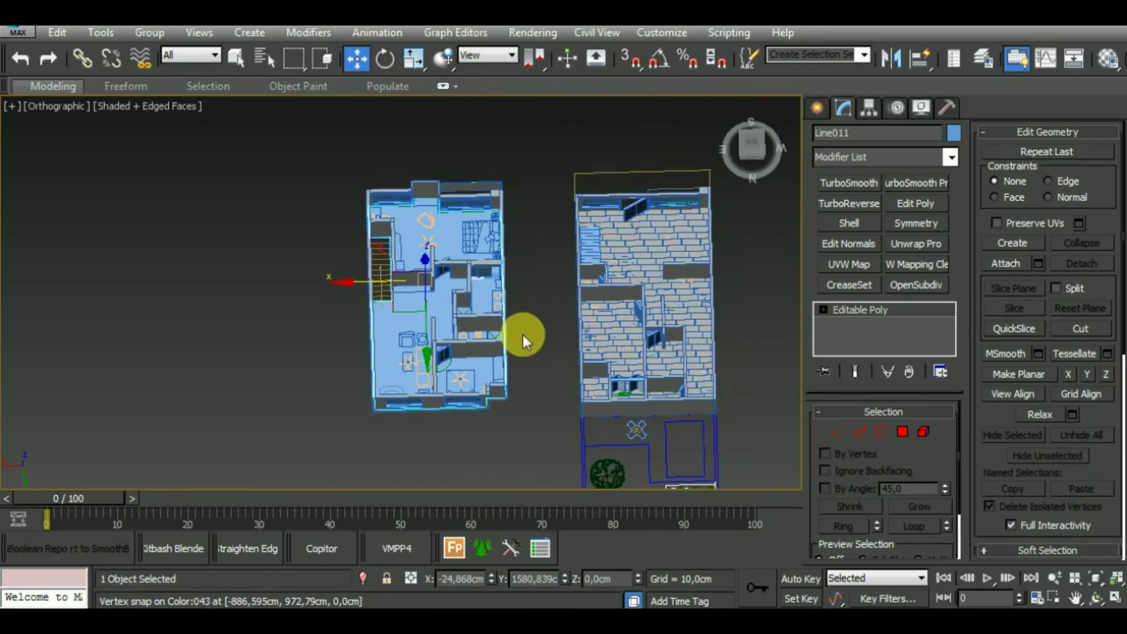
{"action": "key", "text": "m"}
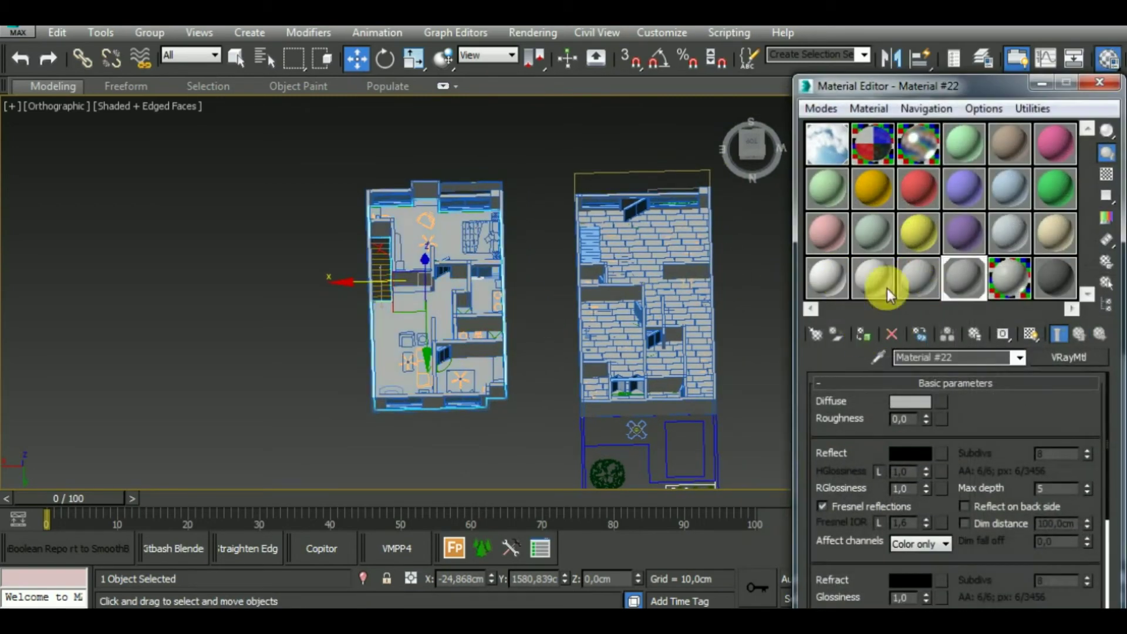
{"action": "left_click", "coordinate": [1101, 84]}
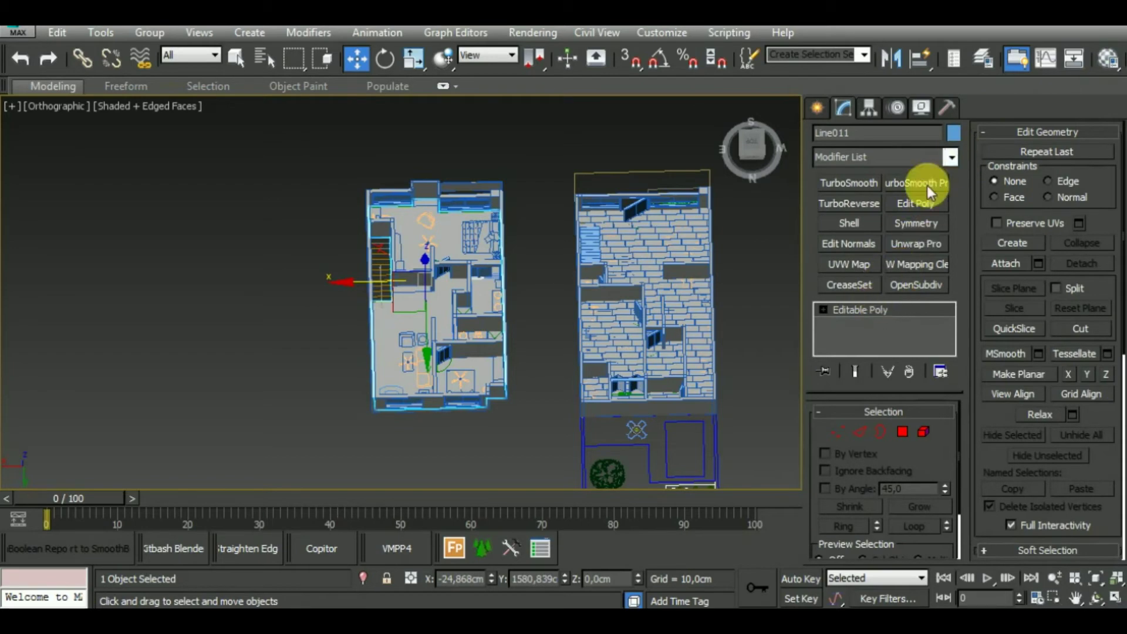
{"action": "left_click", "coordinate": [953, 156]}
{"action": "scroll", "coordinate": [894, 401], "scroll_direction": "down", "scroll_amount": 10}
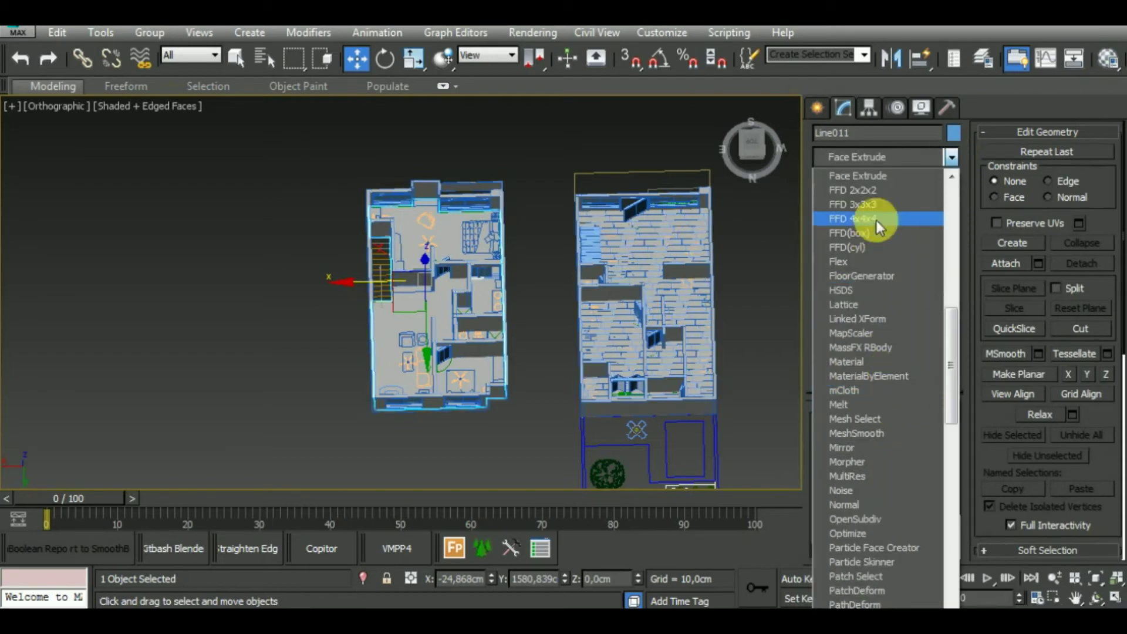
{"action": "left_click", "coordinate": [881, 275]}
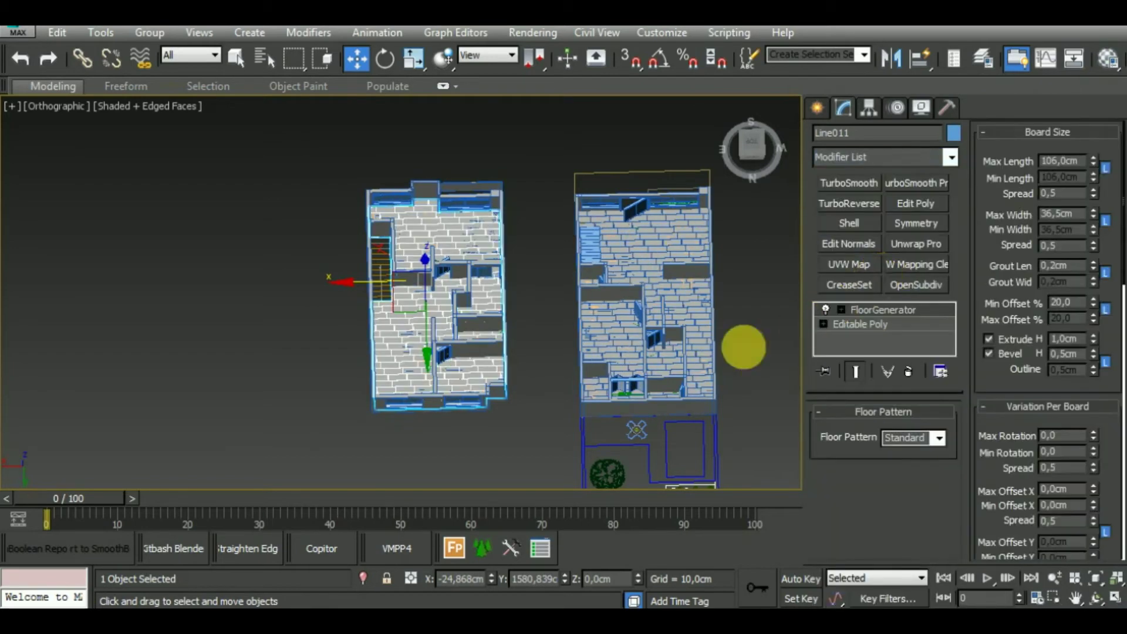
{"action": "mouse_move", "coordinate": [743, 347]}
{"action": "middle_mouse_down", "text": "alt"}
{"action": "mouse_move", "coordinate": [533, 426]}
{"action": "mouse_move", "coordinate": [536, 402]}
{"action": "mouse_move", "coordinate": [521, 395]}
{"action": "middle_mouse_up", "text": "alt"}
{"action": "left_click", "coordinate": [534, 397]}
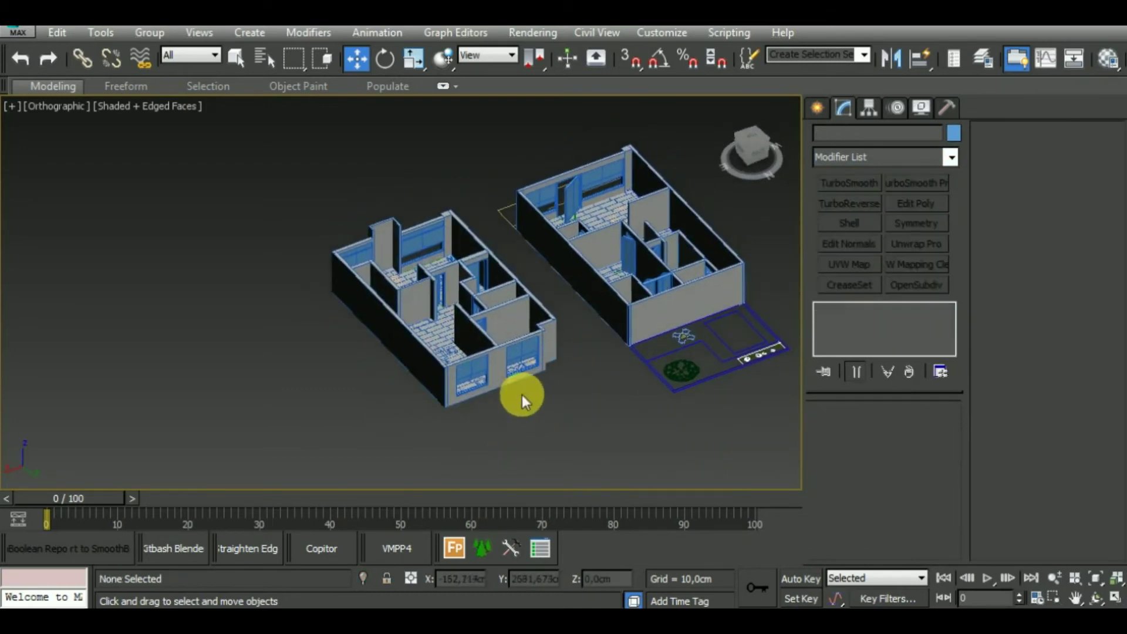
Step: Zoom and orbit to inspect both apartment models from a new angle
{"action": "scroll", "coordinate": [510, 388], "scroll_direction": "up", "scroll_amount": 3}
{"action": "scroll", "coordinate": [507, 383], "scroll_direction": "up", "scroll_amount": 5}
{"action": "scroll", "coordinate": [487, 387], "scroll_direction": "down", "scroll_amount": 5}
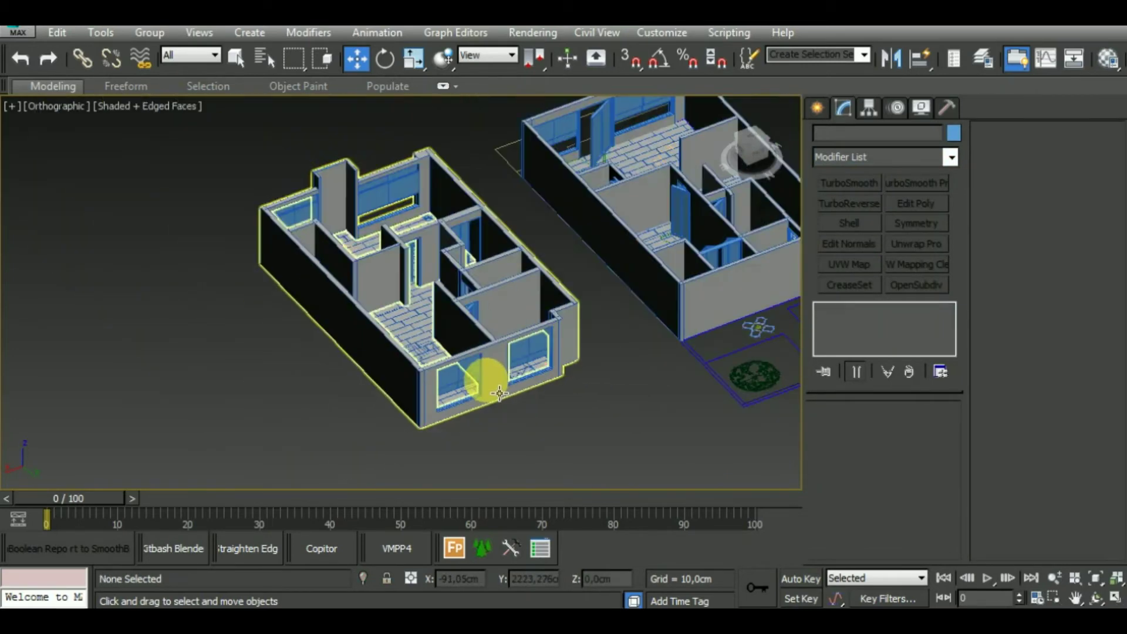
{"action": "scroll", "coordinate": [478, 383], "scroll_direction": "down", "scroll_amount": 2}
{"action": "mouse_move", "coordinate": [479, 383]}
{"action": "middle_mouse_down", "text": "alt"}
{"action": "mouse_move", "coordinate": [529, 402]}
{"action": "mouse_move", "coordinate": [529, 377]}
{"action": "mouse_move", "coordinate": [549, 389]}
{"action": "mouse_move", "coordinate": [762, 389]}
{"action": "mouse_move", "coordinate": [632, 315]}
{"action": "mouse_move", "coordinate": [586, 355]}
{"action": "mouse_move", "coordinate": [649, 395]}
{"action": "mouse_move", "coordinate": [664, 372]}
{"action": "mouse_move", "coordinate": [661, 407]}
{"action": "mouse_move", "coordinate": [666, 319]}
{"action": "mouse_move", "coordinate": [632, 319]}
{"action": "middle_mouse_up", "text": "alt"}
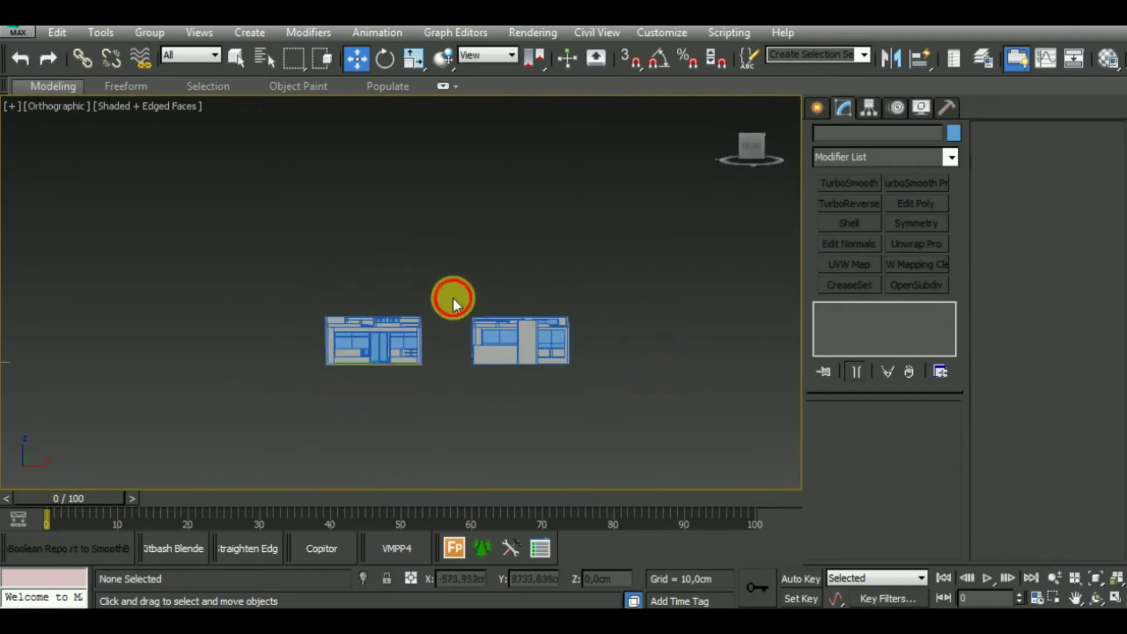
Step: Select the right building and try moving it along X, then cancel and deselect
{"action": "left_click_drag", "start_coordinate": [594, 347], "coordinate": [606, 355]}
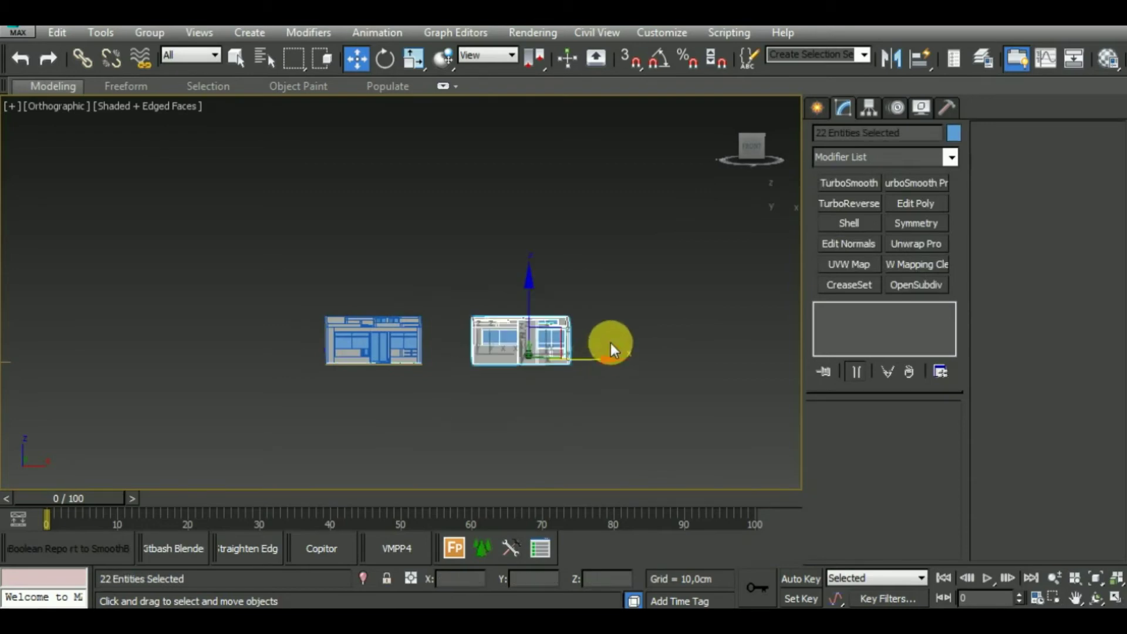
{"action": "middle_click_drag", "start_coordinate": [610, 343], "coordinate": [623, 428], "text": "alt"}
{"action": "scroll", "coordinate": [557, 346], "scroll_direction": "up", "scroll_amount": 3}
{"action": "scroll", "coordinate": [561, 349], "scroll_direction": "up", "scroll_amount": 2}
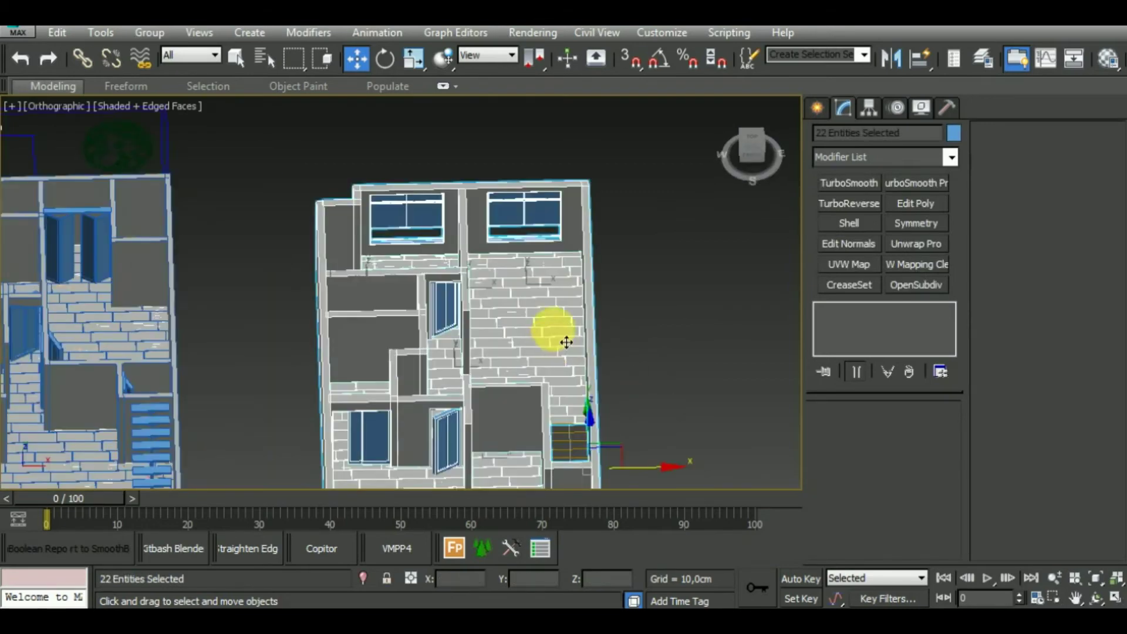
{"action": "scroll", "coordinate": [567, 343], "scroll_direction": "down", "scroll_amount": 5}
{"action": "left_click_drag", "start_coordinate": [633, 389], "coordinate": [730, 372], "text": "shift"}
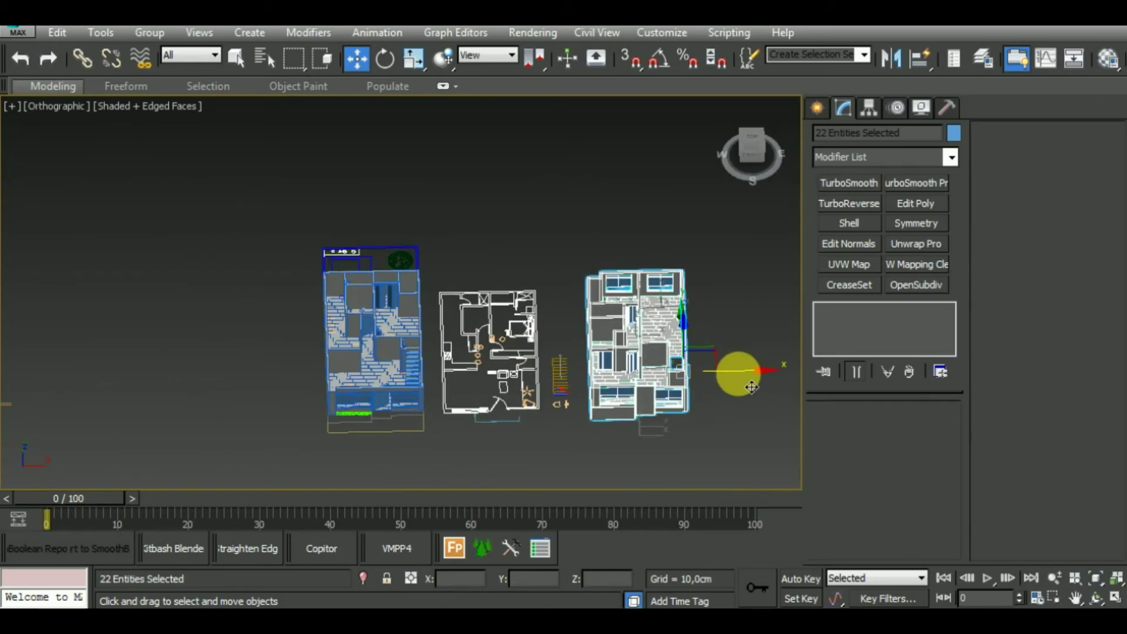
{"action": "right_click", "coordinate": [690, 387]}
{"action": "left_click", "coordinate": [611, 399]}
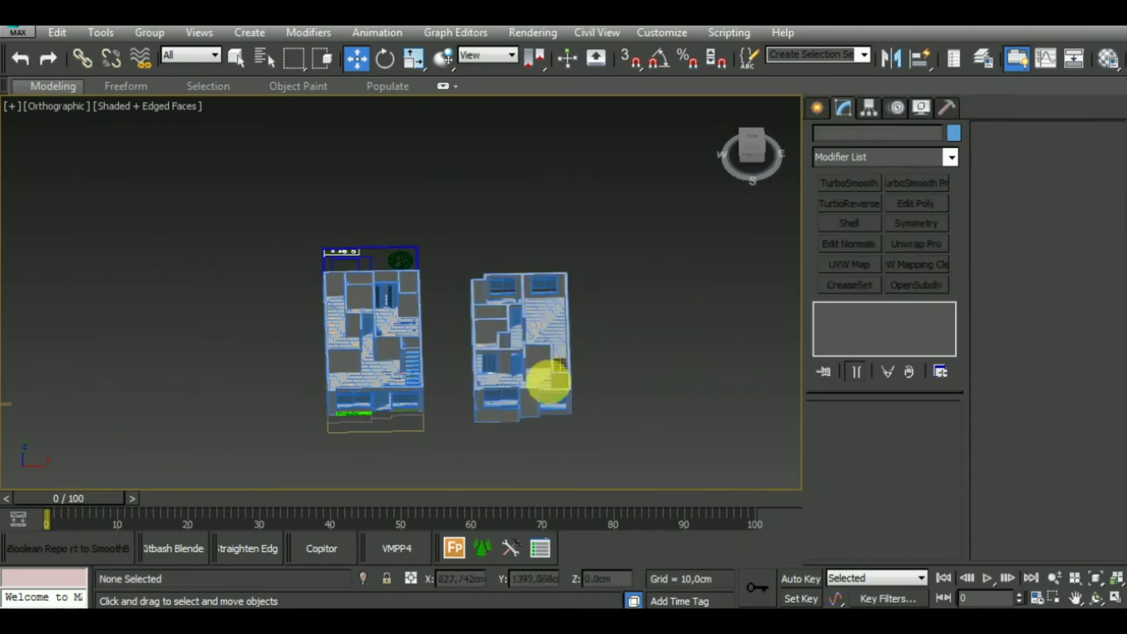
Step: Select Line011 and the building's 10 wall and floor objects, and move them off the plan
{"action": "left_click", "coordinate": [549, 387]}
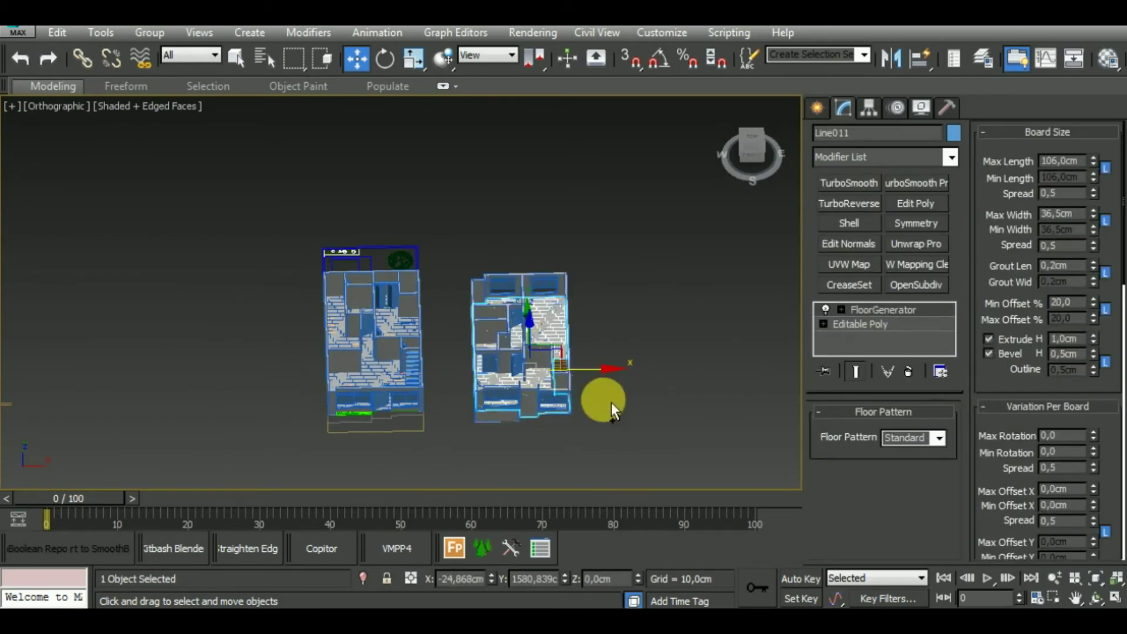
{"action": "middle_click_drag", "start_coordinate": [612, 403], "coordinate": [602, 318], "text": "alt"}
{"action": "left_click_drag", "start_coordinate": [458, 272], "coordinate": [611, 343]}
{"action": "mouse_move", "coordinate": [611, 344]}
{"action": "middle_mouse_down", "text": "alt"}
{"action": "mouse_move", "coordinate": [616, 414]}
{"action": "mouse_move", "coordinate": [599, 376]}
{"action": "mouse_move", "coordinate": [667, 375]}
{"action": "middle_mouse_up", "text": "alt"}
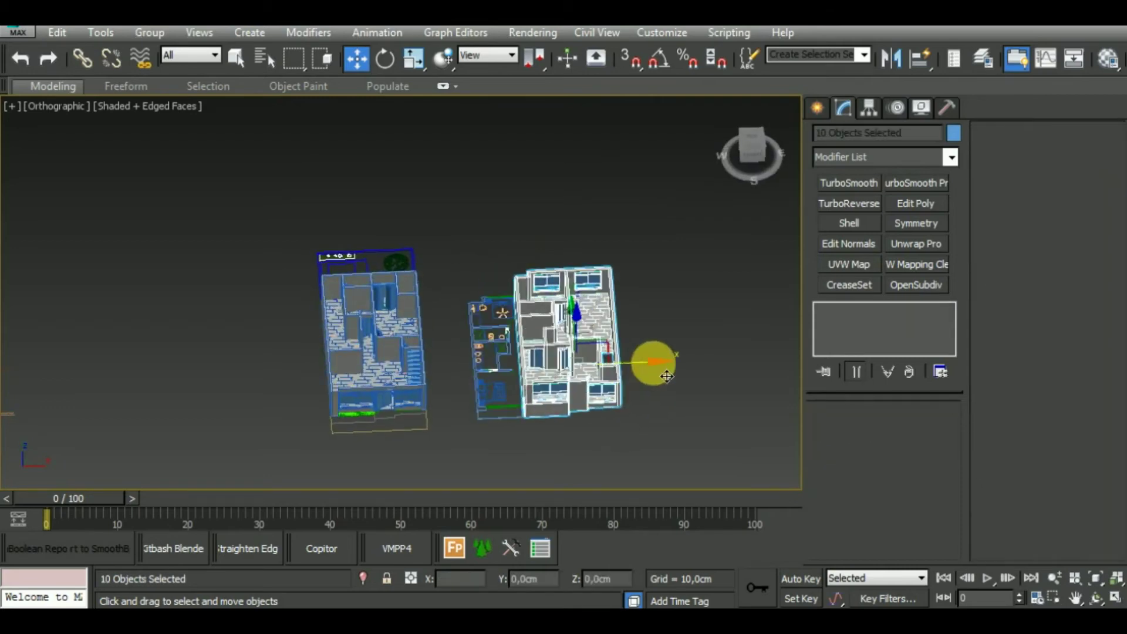
{"action": "left_click_drag", "start_coordinate": [667, 376], "coordinate": [693, 372]}
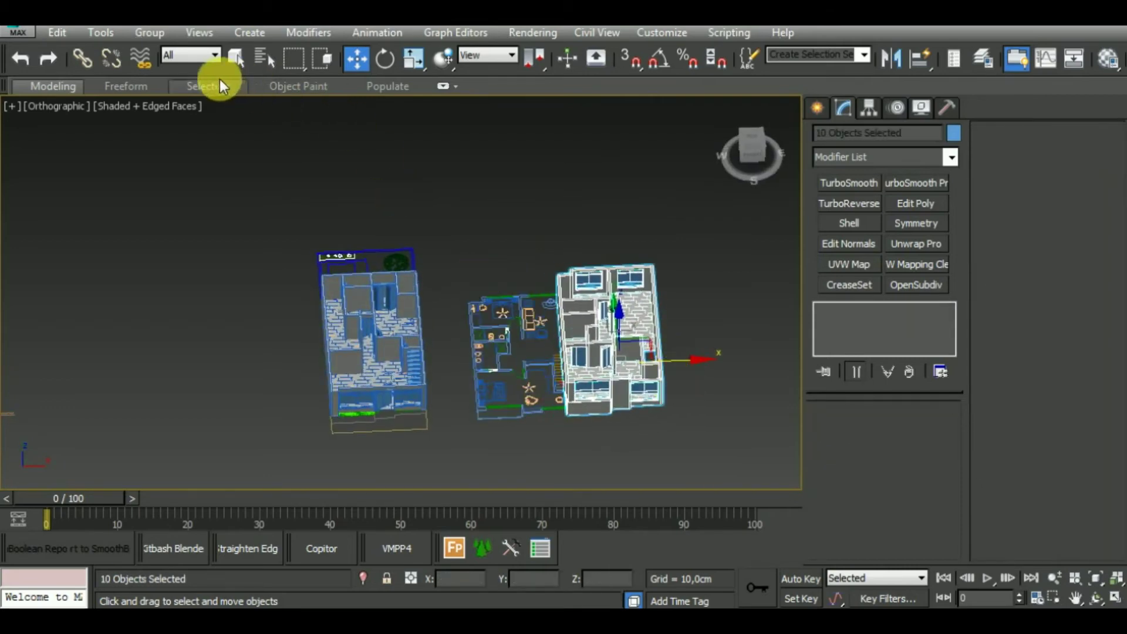
Step: Group the selected building objects as Group001
{"action": "left_click", "coordinate": [153, 33]}
{"action": "left_click", "coordinate": [171, 54]}
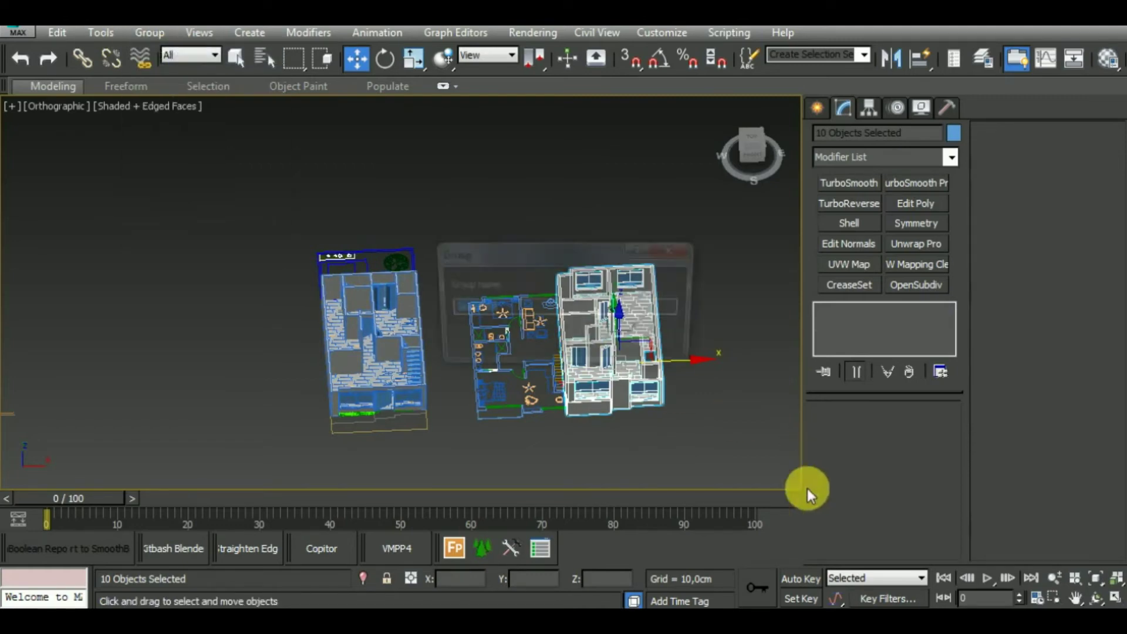
{"action": "left_click", "coordinate": [576, 344]}
{"action": "mouse_move", "coordinate": [689, 463]}
{"action": "middle_mouse_down", "text": "alt"}
{"action": "mouse_move", "coordinate": [650, 390]}
{"action": "mouse_move", "coordinate": [653, 460]}
{"action": "mouse_move", "coordinate": [670, 454]}
{"action": "mouse_move", "coordinate": [666, 425]}
{"action": "mouse_move", "coordinate": [673, 456]}
{"action": "middle_mouse_up", "text": "alt"}
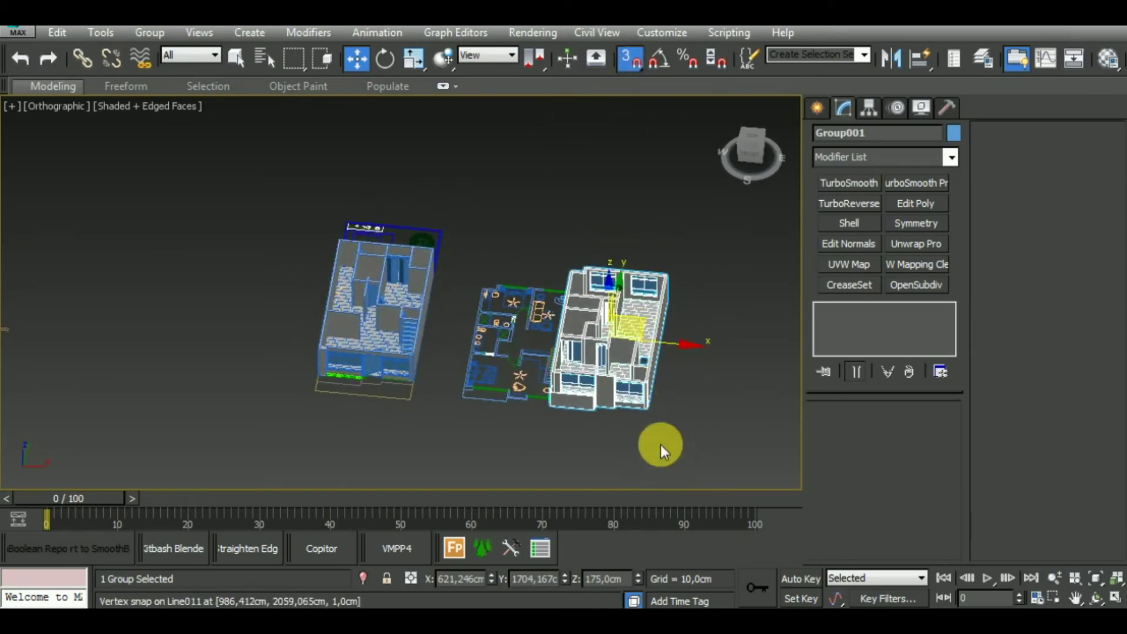
Step: Move Group001 onto the other building and snap it down onto Wall010's top vertex
{"action": "mouse_move", "coordinate": [646, 409]}
{"action": "left_mouse_down"}
{"action": "mouse_move", "coordinate": [377, 353]}
{"action": "mouse_move", "coordinate": [403, 347]}
{"action": "mouse_move", "coordinate": [429, 370]}
{"action": "mouse_move", "coordinate": [423, 289]}
{"action": "mouse_move", "coordinate": [418, 340]}
{"action": "mouse_move", "coordinate": [410, 322]}
{"action": "mouse_move", "coordinate": [433, 350]}
{"action": "mouse_move", "coordinate": [418, 327]}
{"action": "left_mouse_up"}
{"action": "scroll", "coordinate": [429, 368], "scroll_direction": "up", "scroll_amount": 3}
{"action": "scroll", "coordinate": [429, 365], "scroll_direction": "up", "scroll_amount": 5}
{"action": "scroll", "coordinate": [423, 334], "scroll_direction": "down", "scroll_amount": 5}
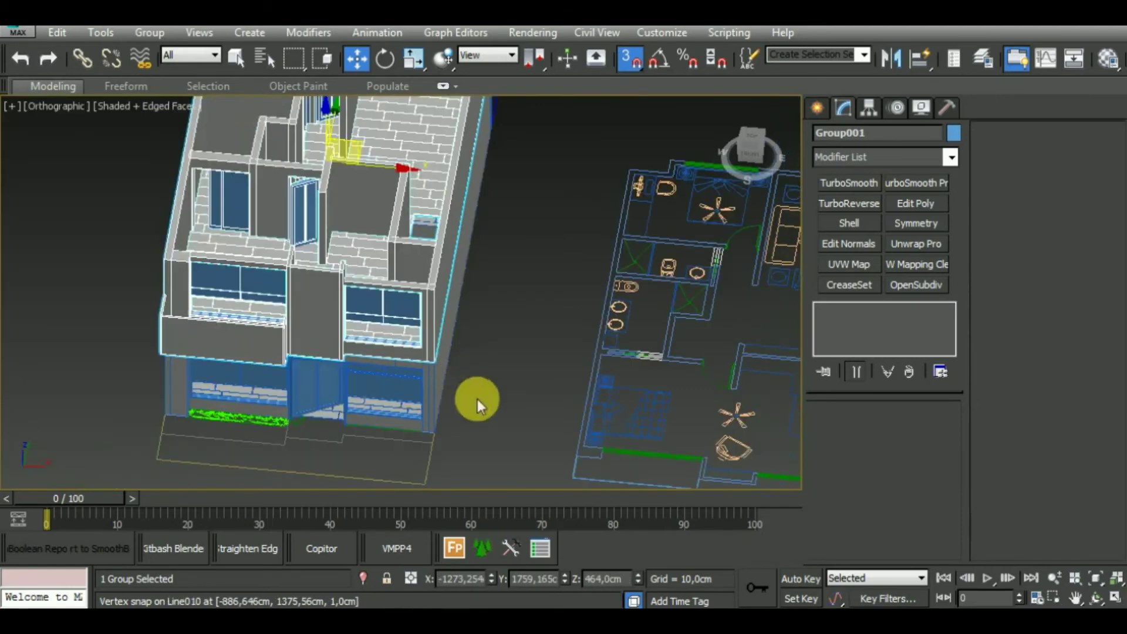
{"action": "mouse_move", "coordinate": [473, 395]}
{"action": "middle_mouse_down", "text": "alt"}
{"action": "mouse_move", "coordinate": [442, 327]}
{"action": "mouse_move", "coordinate": [433, 428]}
{"action": "mouse_move", "coordinate": [360, 265]}
{"action": "mouse_move", "coordinate": [360, 303]}
{"action": "middle_mouse_up", "text": "alt"}
{"action": "scroll", "coordinate": [369, 288], "scroll_direction": "up", "scroll_amount": 5}
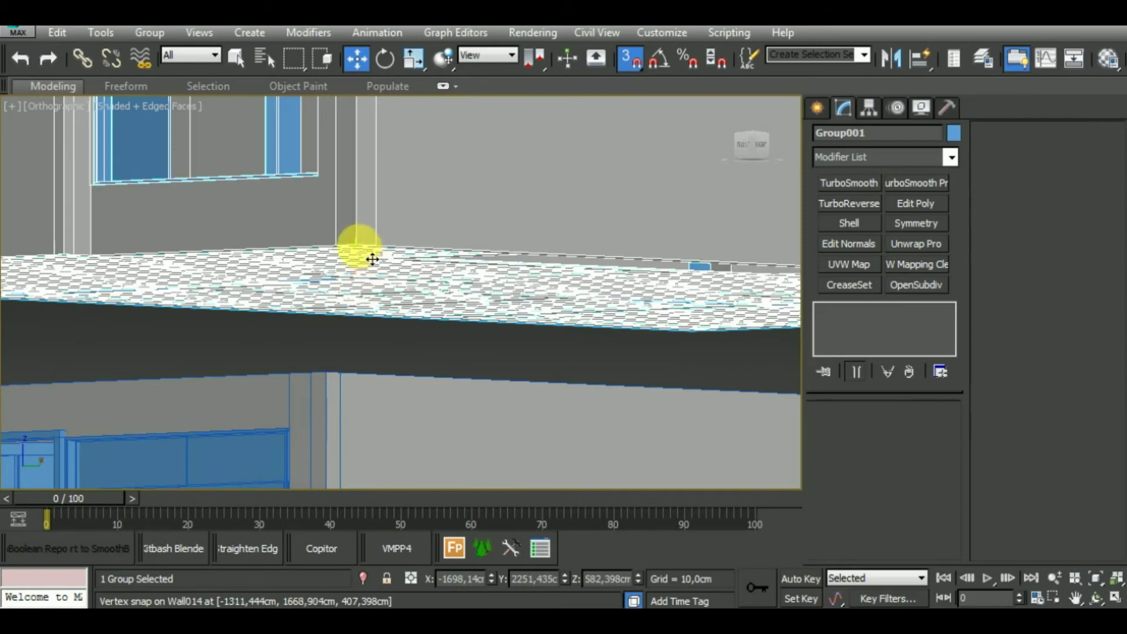
{"action": "left_click_drag", "start_coordinate": [373, 259], "coordinate": [341, 374]}
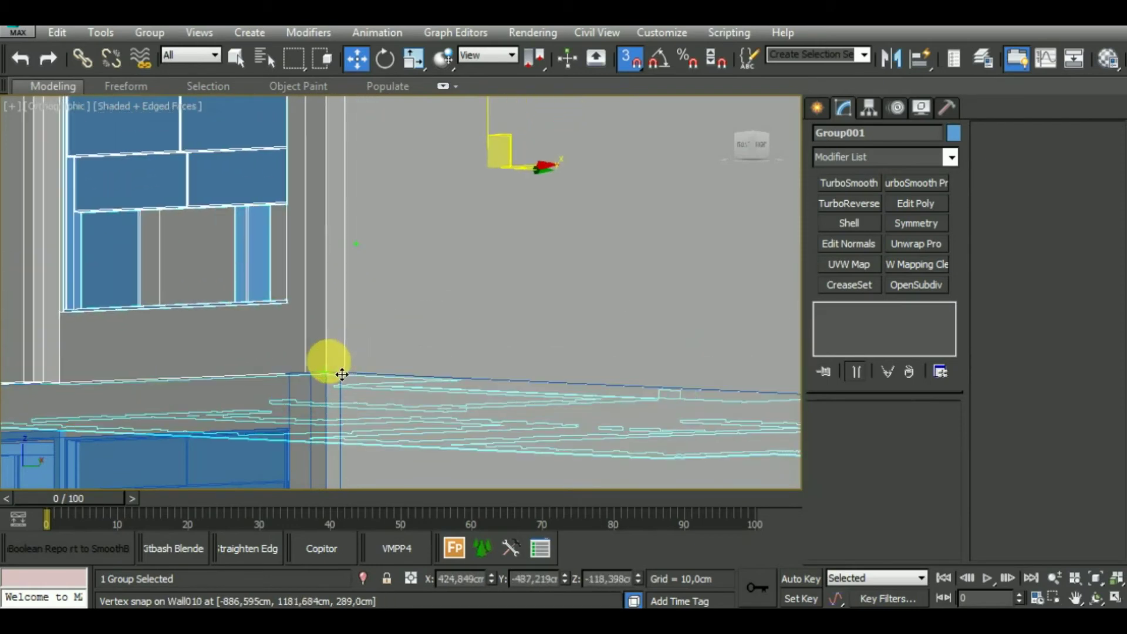
{"action": "scroll", "coordinate": [342, 375], "scroll_direction": "down", "scroll_amount": 5}
{"action": "scroll", "coordinate": [372, 340], "scroll_direction": "down", "scroll_amount": 5}
Step: Deselect the group and orbit around the stacked two-storey house
{"action": "mouse_move", "coordinate": [373, 340]}
{"action": "middle_mouse_down", "text": "alt"}
{"action": "mouse_move", "coordinate": [446, 463]}
{"action": "mouse_move", "coordinate": [459, 408]}
{"action": "middle_mouse_up", "text": "alt"}
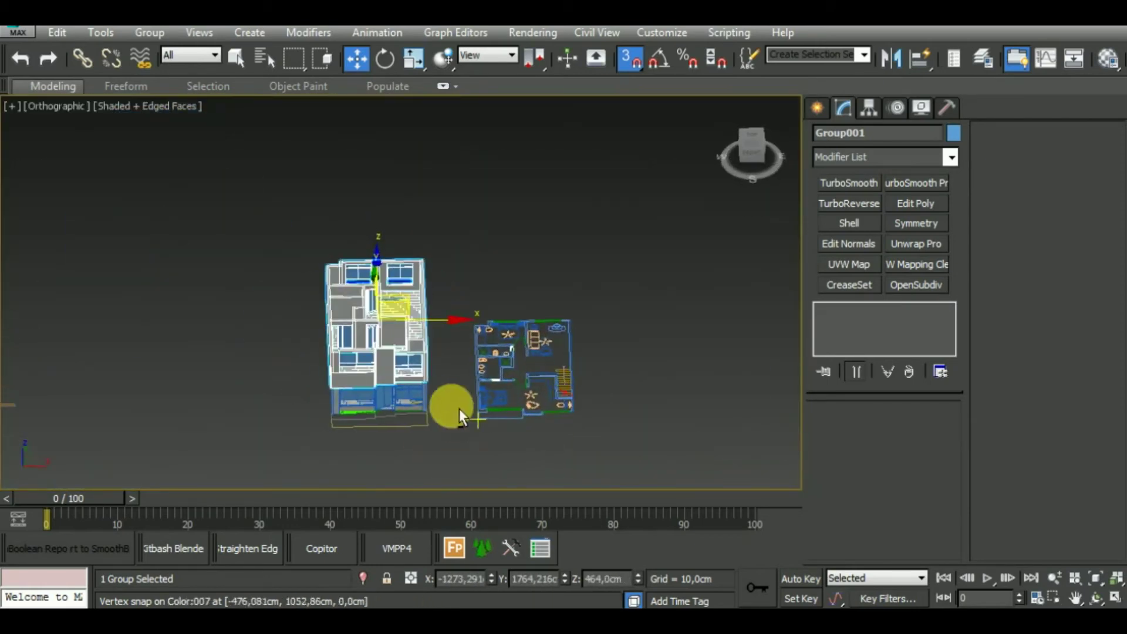
{"action": "scroll", "coordinate": [432, 374], "scroll_direction": "up", "scroll_amount": 5}
{"action": "scroll", "coordinate": [445, 395], "scroll_direction": "down", "scroll_amount": 4}
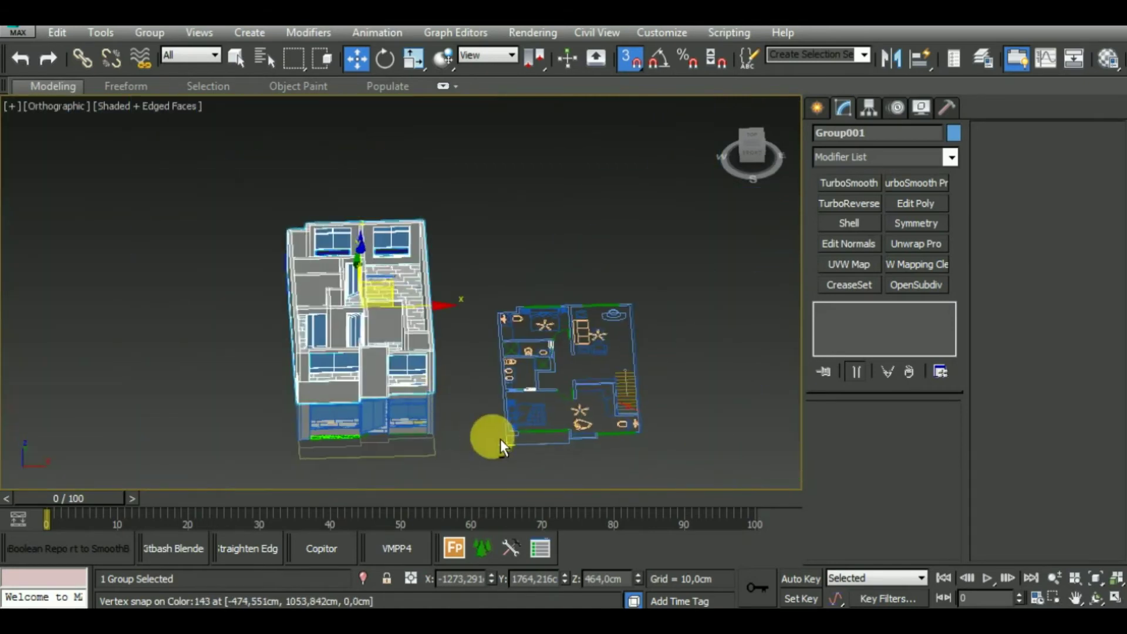
{"action": "middle_click_drag", "start_coordinate": [500, 440], "coordinate": [553, 390], "text": "alt"}
{"action": "left_click", "coordinate": [526, 428]}
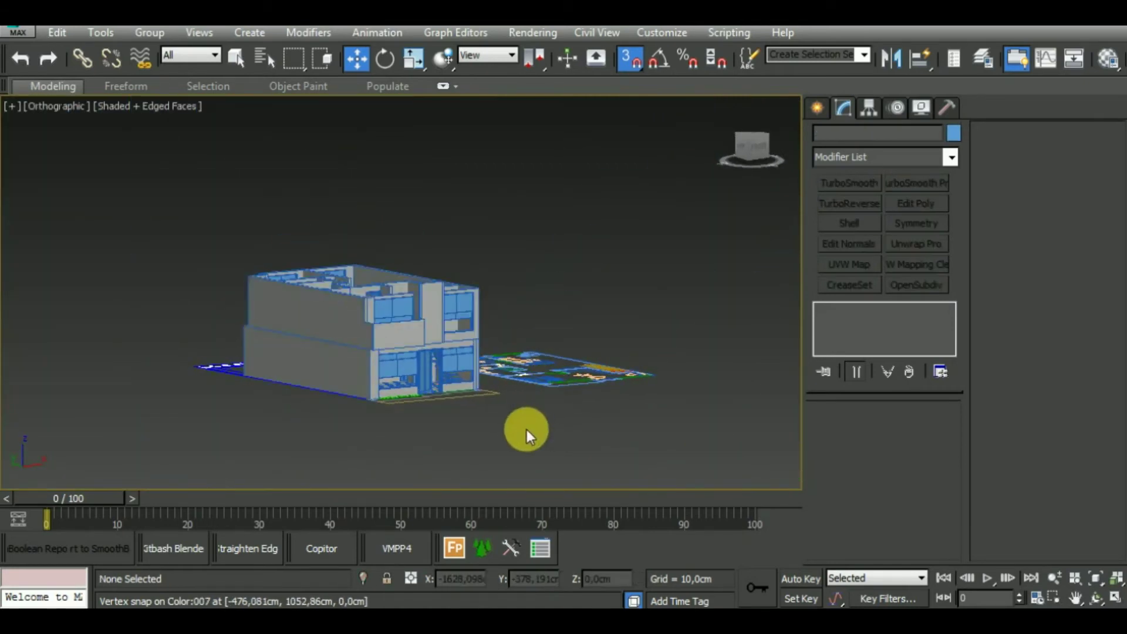
{"action": "scroll", "coordinate": [449, 332], "scroll_direction": "up", "scroll_amount": 5}
{"action": "scroll", "coordinate": [450, 333], "scroll_direction": "down", "scroll_amount": 5}
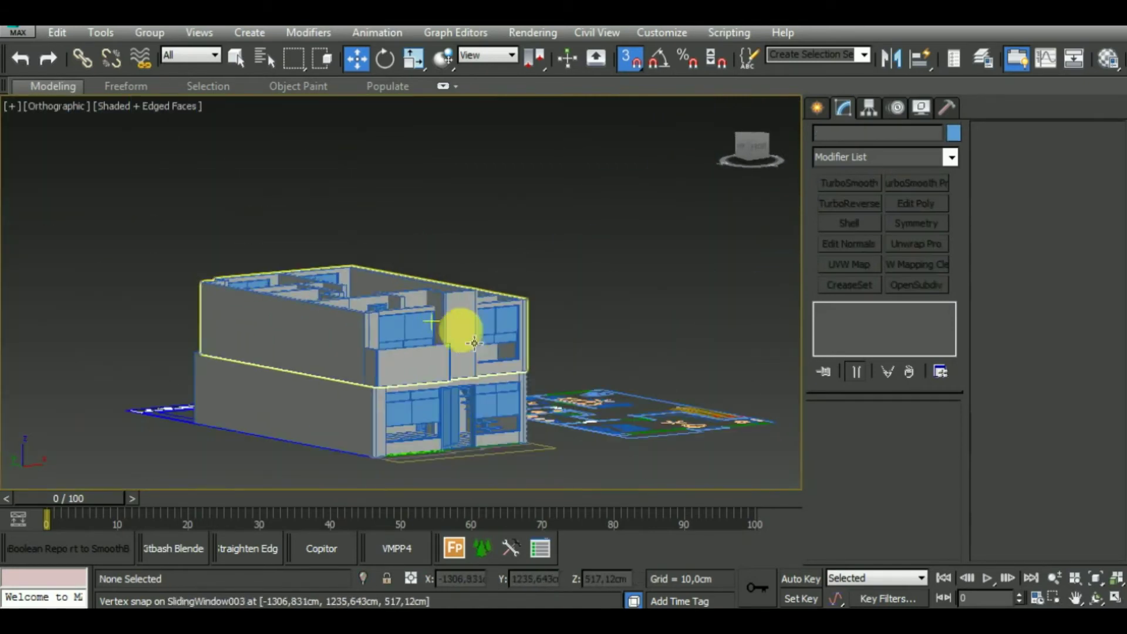
{"action": "mouse_move", "coordinate": [665, 433]}
{"action": "middle_mouse_down"}
{"action": "mouse_move", "coordinate": [625, 415]}
{"action": "mouse_move", "coordinate": [652, 452]}
{"action": "middle_mouse_up"}
{"action": "scroll", "coordinate": [625, 416], "scroll_direction": "down", "scroll_amount": 2}
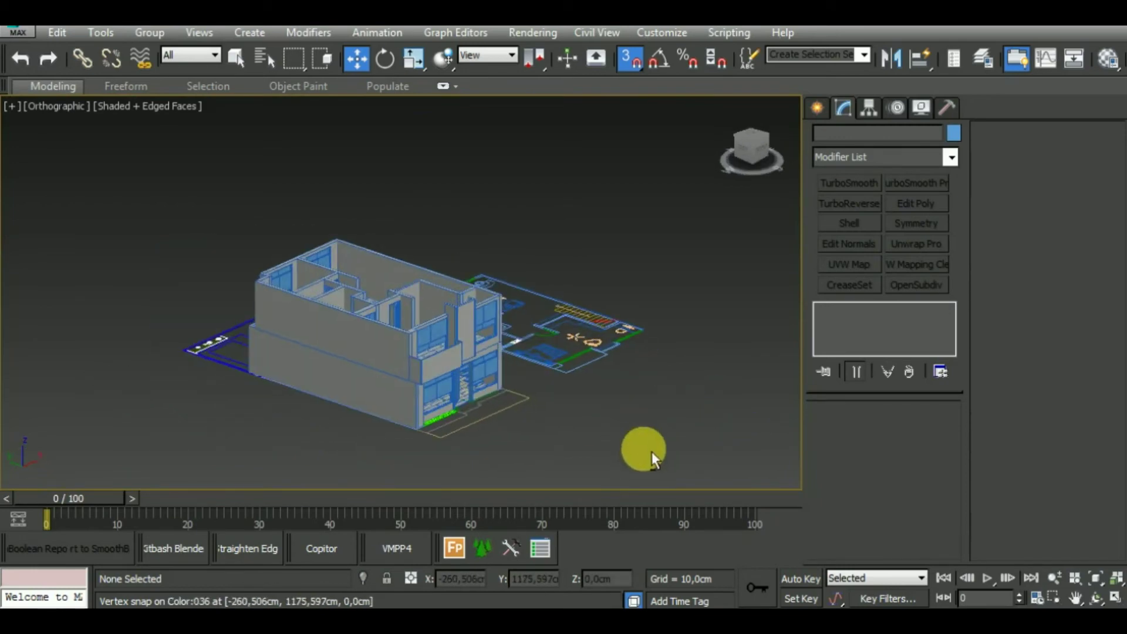
Step: Activate the Line tool from the Create panel's Shapes category
{"action": "left_click", "coordinate": [817, 107]}
{"action": "left_click", "coordinate": [846, 136]}
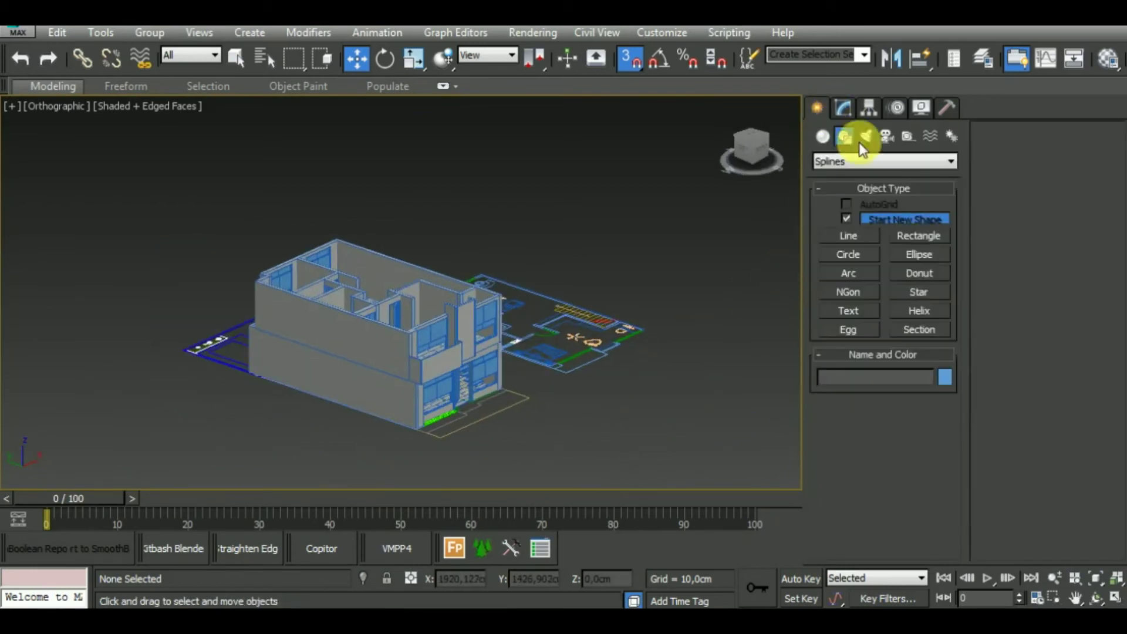
{"action": "left_click", "coordinate": [845, 236]}
{"action": "scroll", "coordinate": [685, 398], "scroll_direction": "down", "scroll_amount": 1}
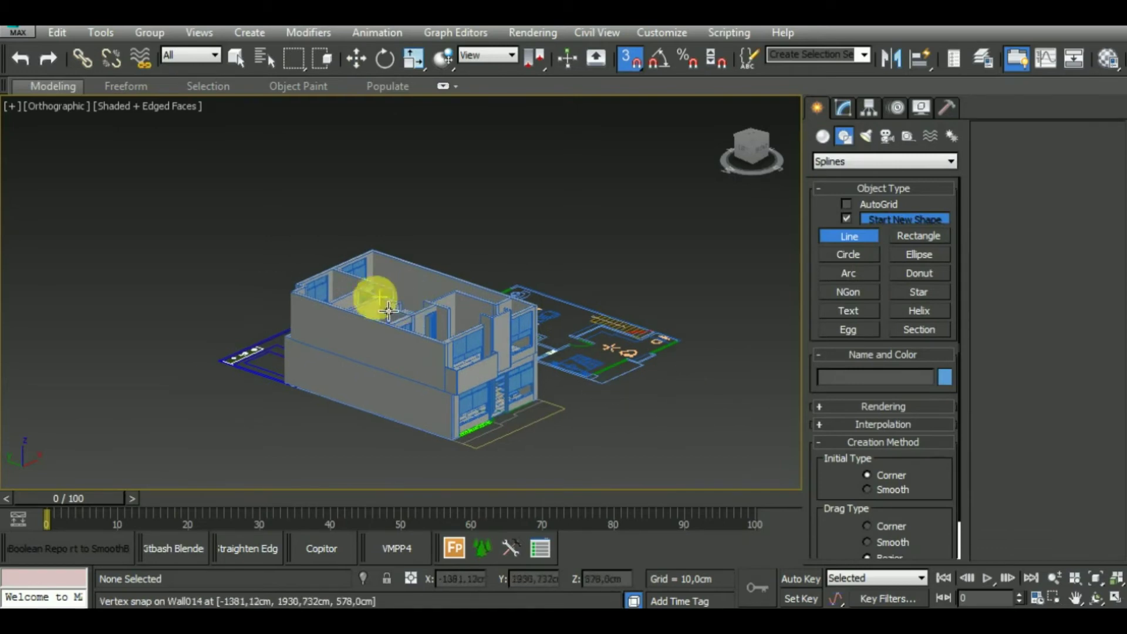
{"action": "scroll", "coordinate": [356, 317], "scroll_direction": "up", "scroll_amount": 4}
{"action": "scroll", "coordinate": [617, 355], "scroll_direction": "up", "scroll_amount": 4}
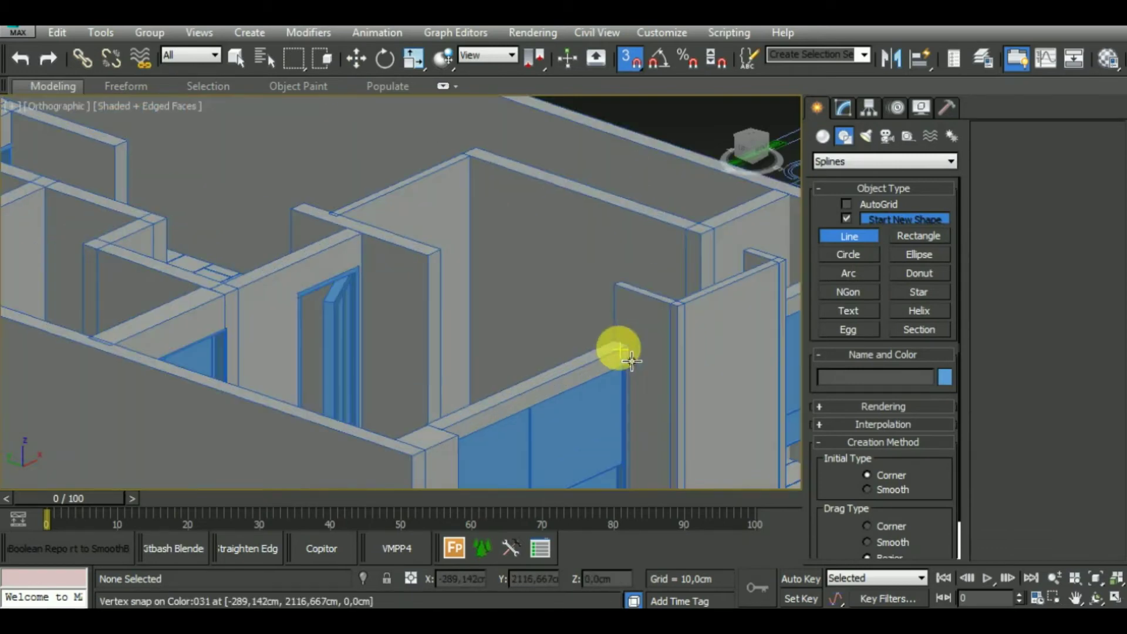
{"action": "scroll", "coordinate": [625, 352], "scroll_direction": "down", "scroll_amount": 2}
{"action": "scroll", "coordinate": [712, 383], "scroll_direction": "down", "scroll_amount": 2}
Step: Orbit and zoom in to frame the top corner of the upper-floor wall
{"action": "mouse_move", "coordinate": [712, 382]}
{"action": "middle_mouse_down", "text": "alt"}
{"action": "mouse_move", "coordinate": [748, 442]}
{"action": "mouse_move", "coordinate": [446, 285]}
{"action": "middle_mouse_up", "text": "alt"}
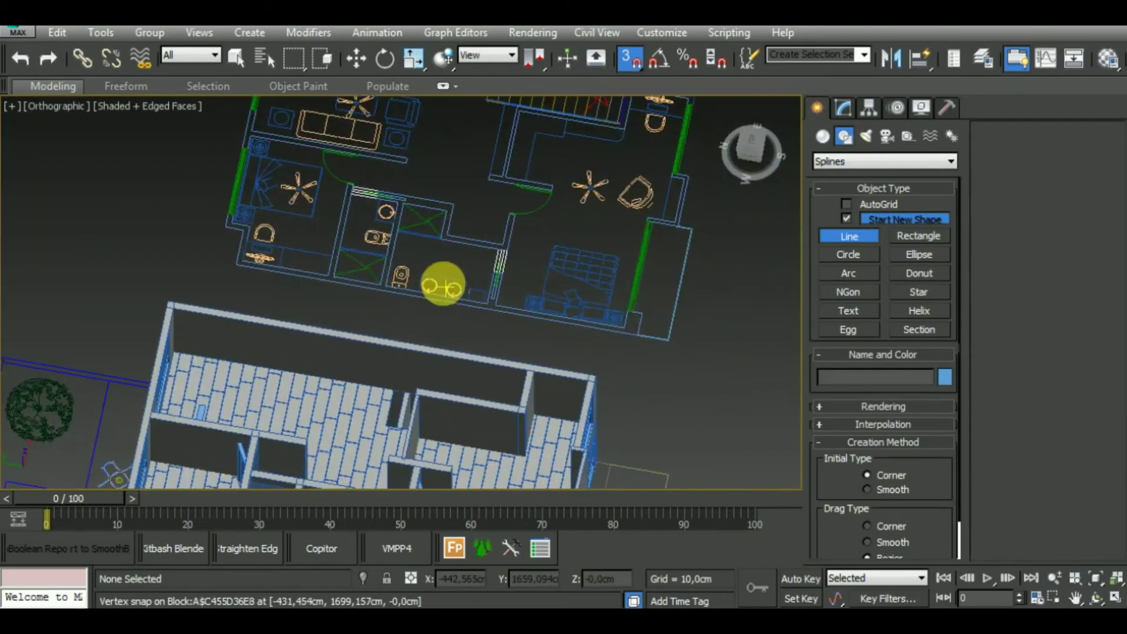
{"action": "scroll", "coordinate": [538, 381], "scroll_direction": "down", "scroll_amount": 1}
{"action": "mouse_move", "coordinate": [539, 382]}
{"action": "middle_mouse_down", "text": "alt"}
{"action": "mouse_move", "coordinate": [710, 353]}
{"action": "mouse_move", "coordinate": [655, 345]}
{"action": "middle_mouse_up", "text": "alt"}
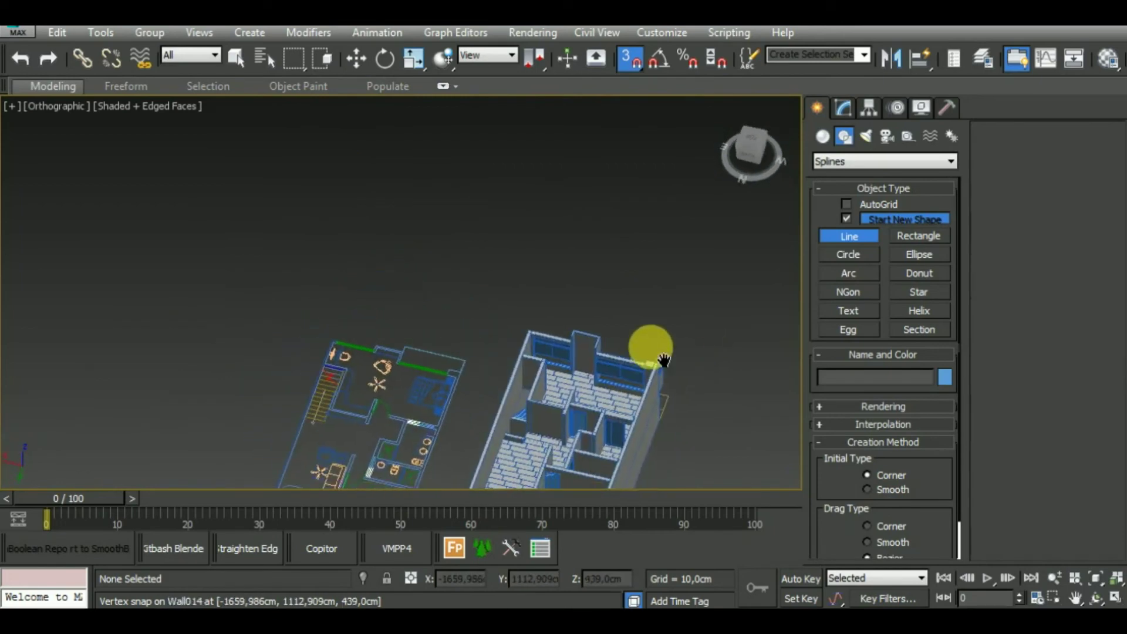
{"action": "scroll", "coordinate": [585, 356], "scroll_direction": "up", "scroll_amount": 3}
{"action": "scroll", "coordinate": [585, 357], "scroll_direction": "up", "scroll_amount": 2}
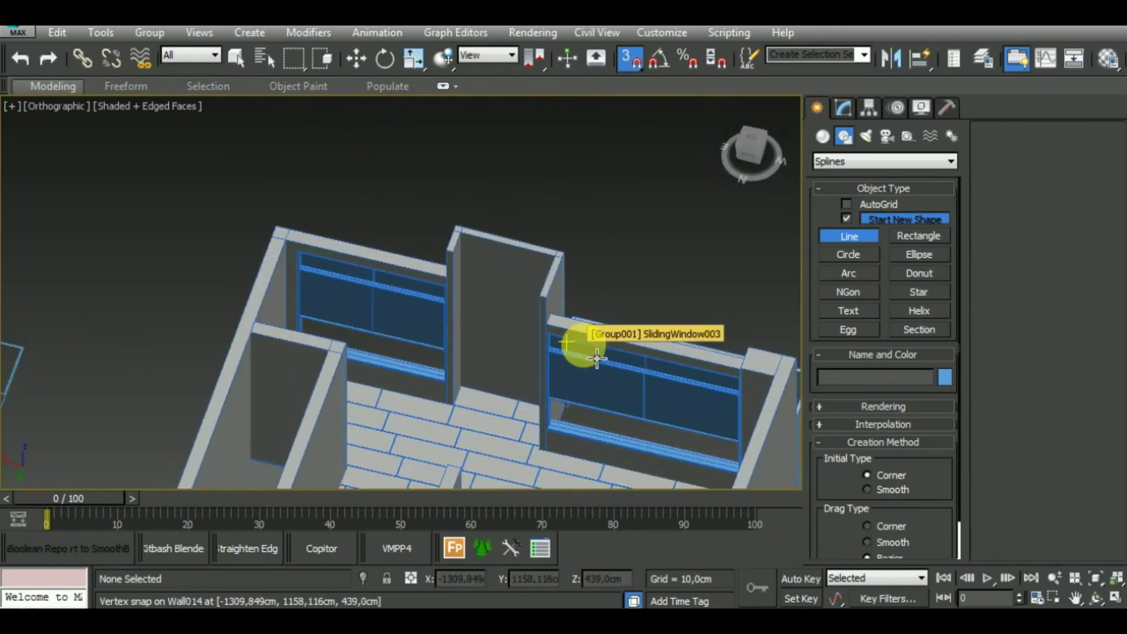
{"action": "scroll", "coordinate": [596, 358], "scroll_direction": "down", "scroll_amount": 1}
{"action": "scroll", "coordinate": [597, 358], "scroll_direction": "down", "scroll_amount": 2}
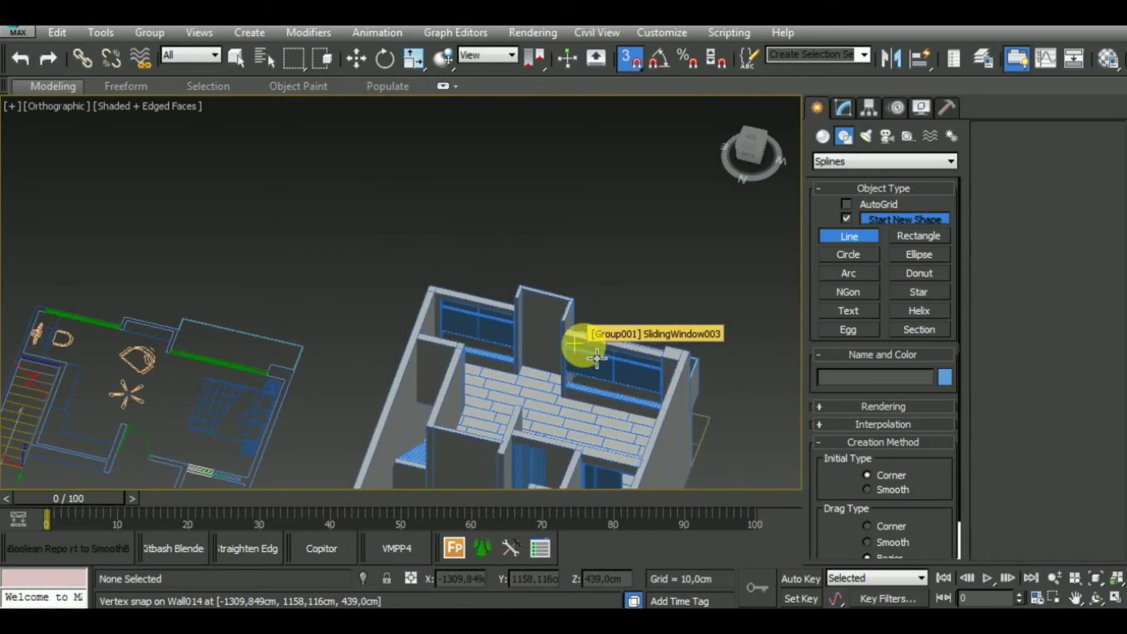
{"action": "scroll", "coordinate": [597, 358], "scroll_direction": "down", "scroll_amount": 2}
{"action": "scroll", "coordinate": [536, 327], "scroll_direction": "up", "scroll_amount": 1}
{"action": "scroll", "coordinate": [534, 305], "scroll_direction": "up", "scroll_amount": 2}
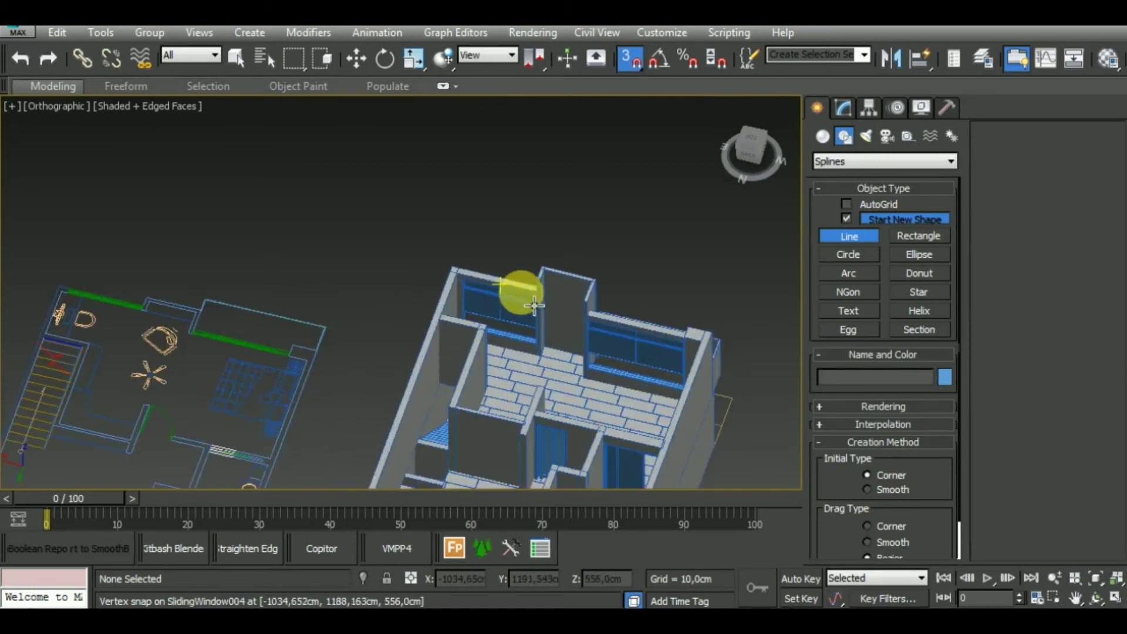
{"action": "scroll", "coordinate": [533, 305], "scroll_direction": "up", "scroll_amount": 2}
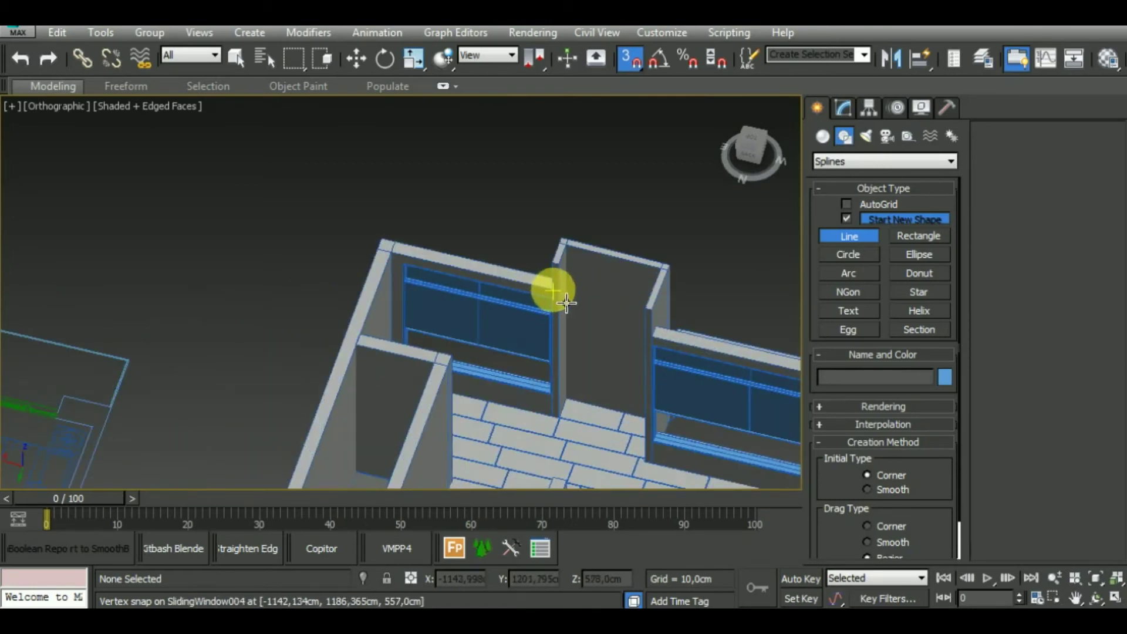
Step: Start the outline with snapped points on the upper wall-top corners beside the window
{"action": "left_click", "coordinate": [405, 263]}
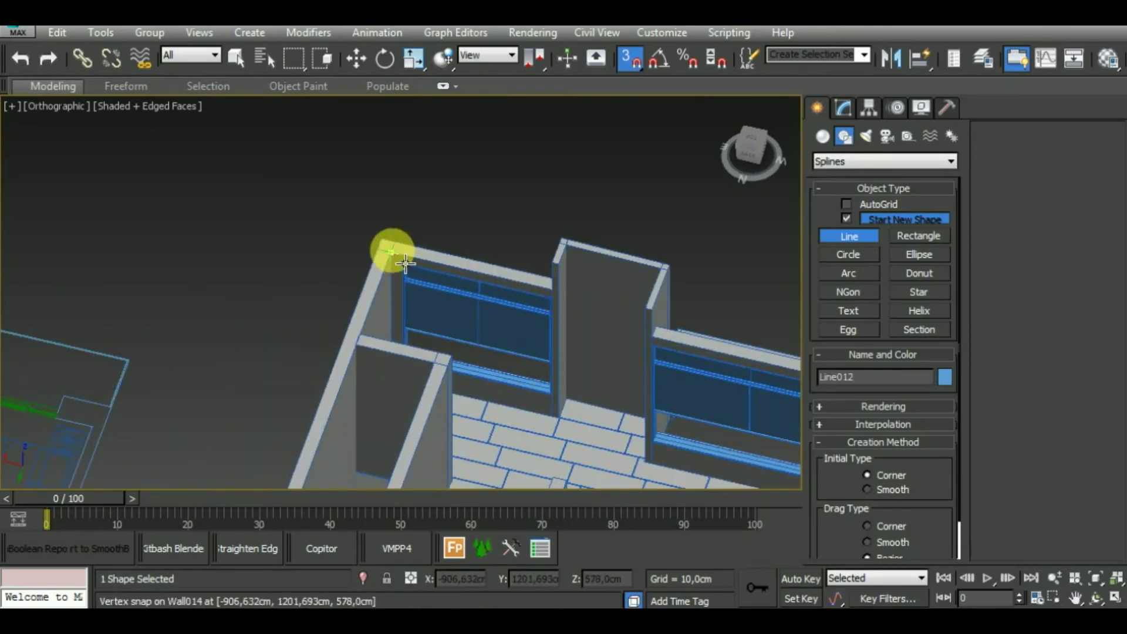
{"action": "scroll", "coordinate": [402, 317], "scroll_direction": "down", "scroll_amount": 3}
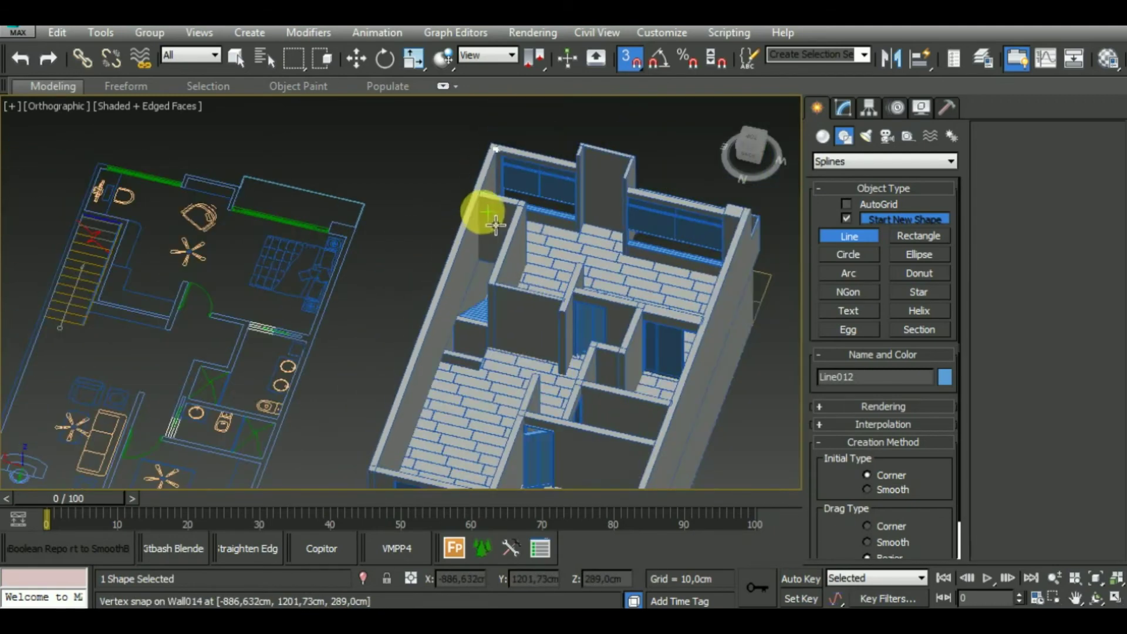
{"action": "middle_click_drag", "start_coordinate": [389, 469], "coordinate": [395, 317]}
{"action": "scroll", "coordinate": [405, 329], "scroll_direction": "up", "scroll_amount": 2}
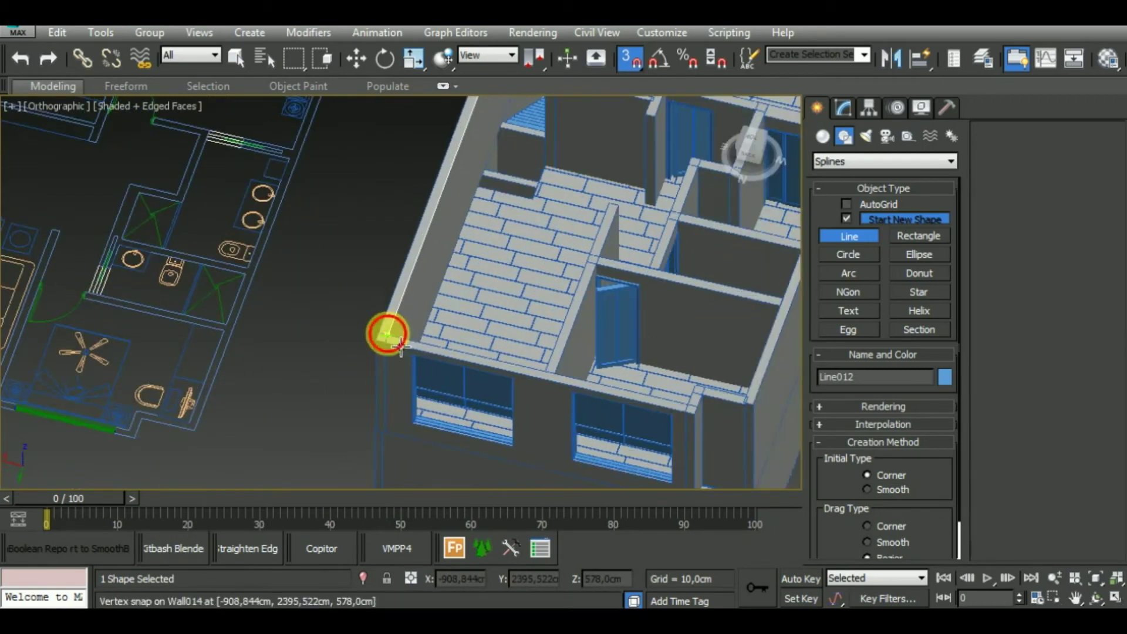
{"action": "left_click", "coordinate": [690, 403]}
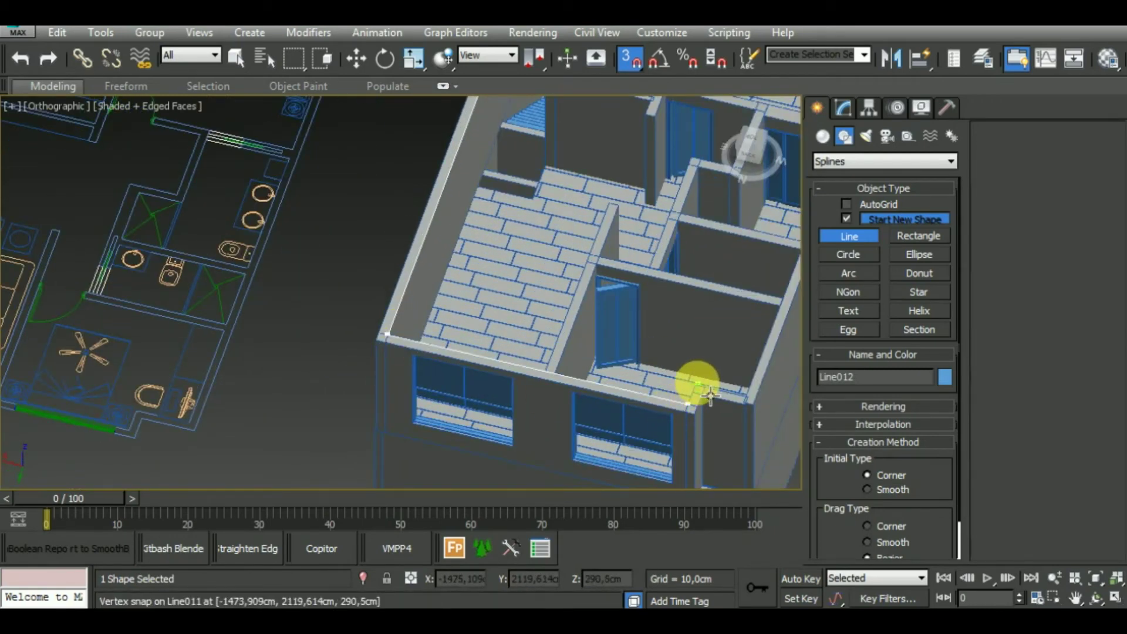
{"action": "left_click", "coordinate": [709, 397]}
{"action": "mouse_move", "coordinate": [766, 403]}
{"action": "middle_mouse_down", "text": "alt"}
{"action": "mouse_move", "coordinate": [617, 533]}
{"action": "mouse_move", "coordinate": [722, 297]}
{"action": "mouse_move", "coordinate": [727, 323]}
{"action": "middle_mouse_up", "text": "alt"}
{"action": "scroll", "coordinate": [722, 297], "scroll_direction": "down", "scroll_amount": 2}
{"action": "scroll", "coordinate": [719, 423], "scroll_direction": "up", "scroll_amount": 2}
{"action": "scroll", "coordinate": [718, 423], "scroll_direction": "up", "scroll_amount": 3}
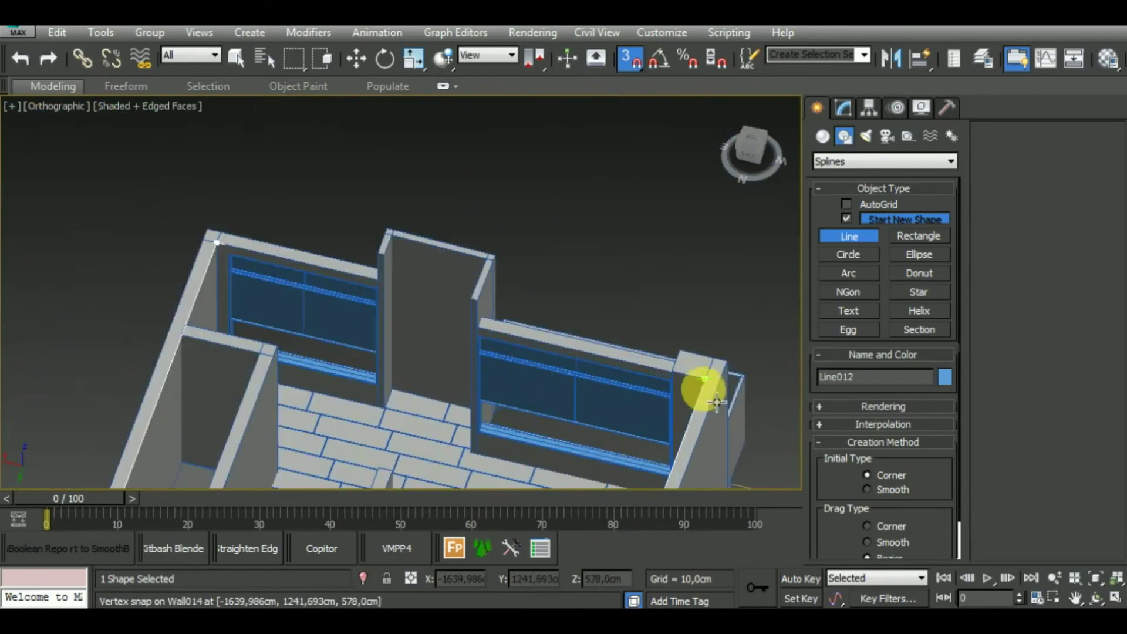
{"action": "left_click", "coordinate": [489, 339]}
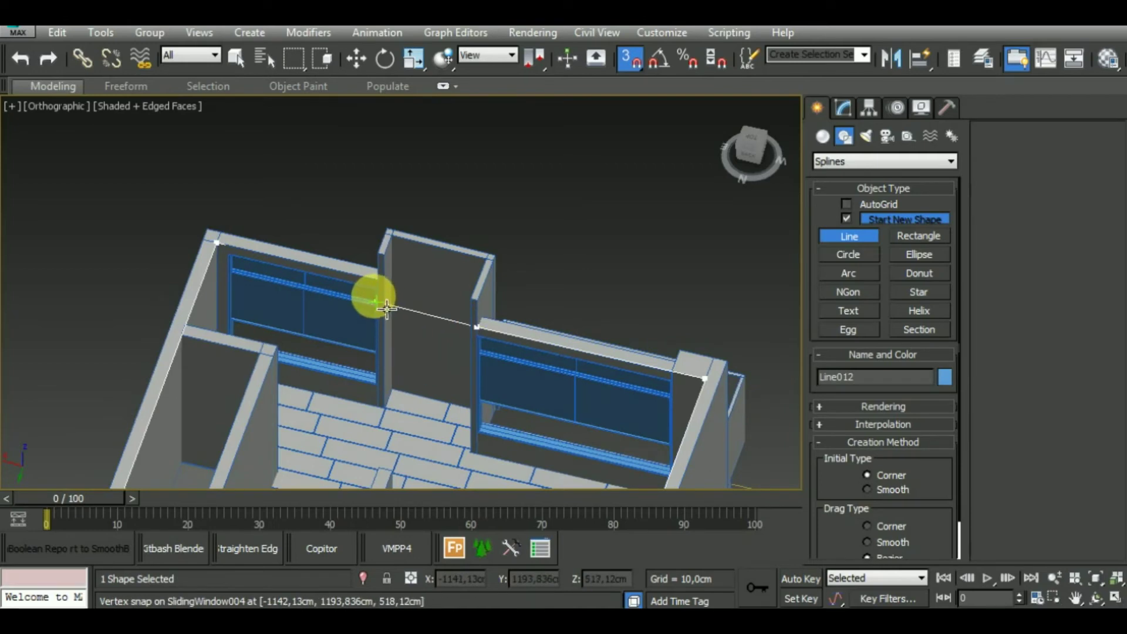
Step: Add a point on the pillar corner, then cancel the unfinished outline
{"action": "scroll", "coordinate": [388, 308], "scroll_direction": "down", "scroll_amount": 5}
{"action": "middle_click_drag", "start_coordinate": [378, 315], "coordinate": [498, 371], "text": "alt"}
{"action": "middle_click_drag", "start_coordinate": [308, 376], "coordinate": [643, 403]}
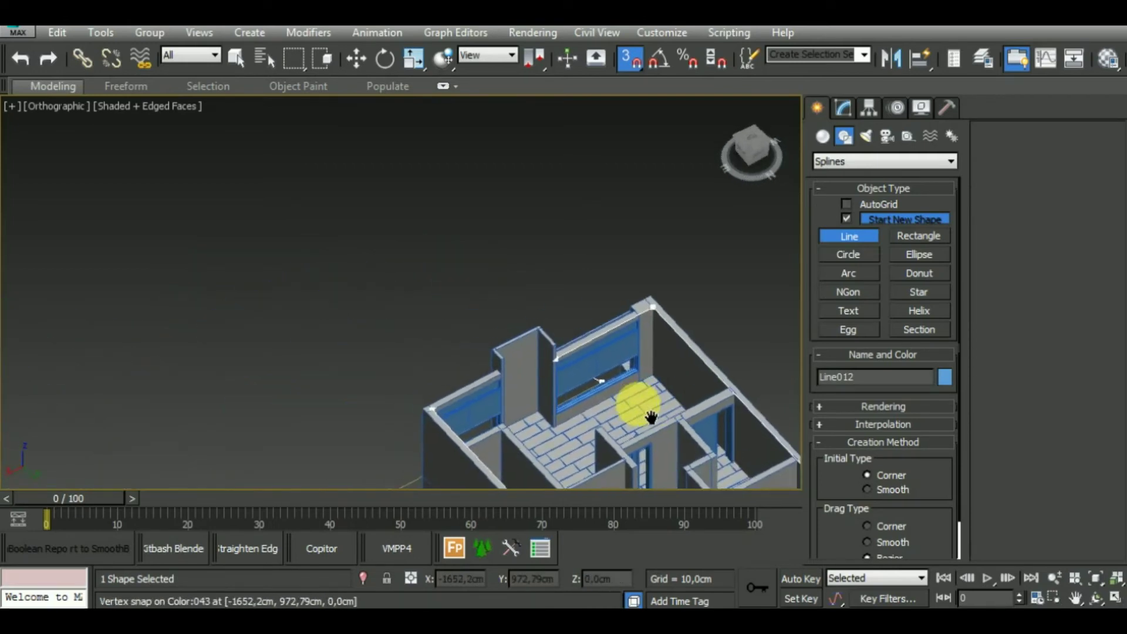
{"action": "scroll", "coordinate": [552, 391], "scroll_direction": "up", "scroll_amount": 2}
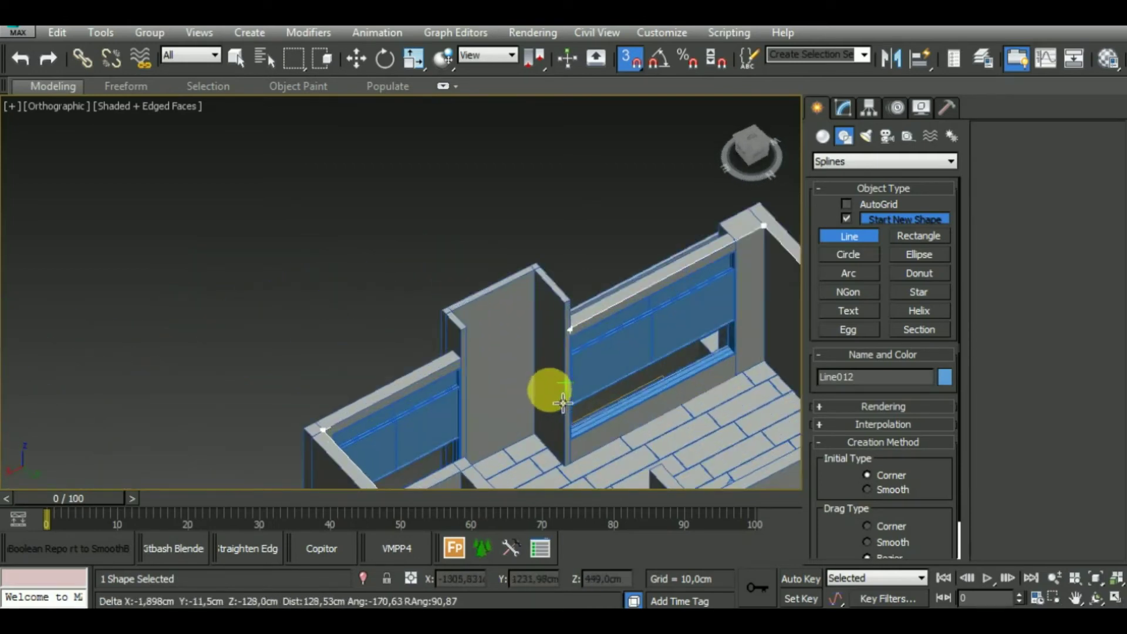
{"action": "left_click", "coordinate": [474, 372]}
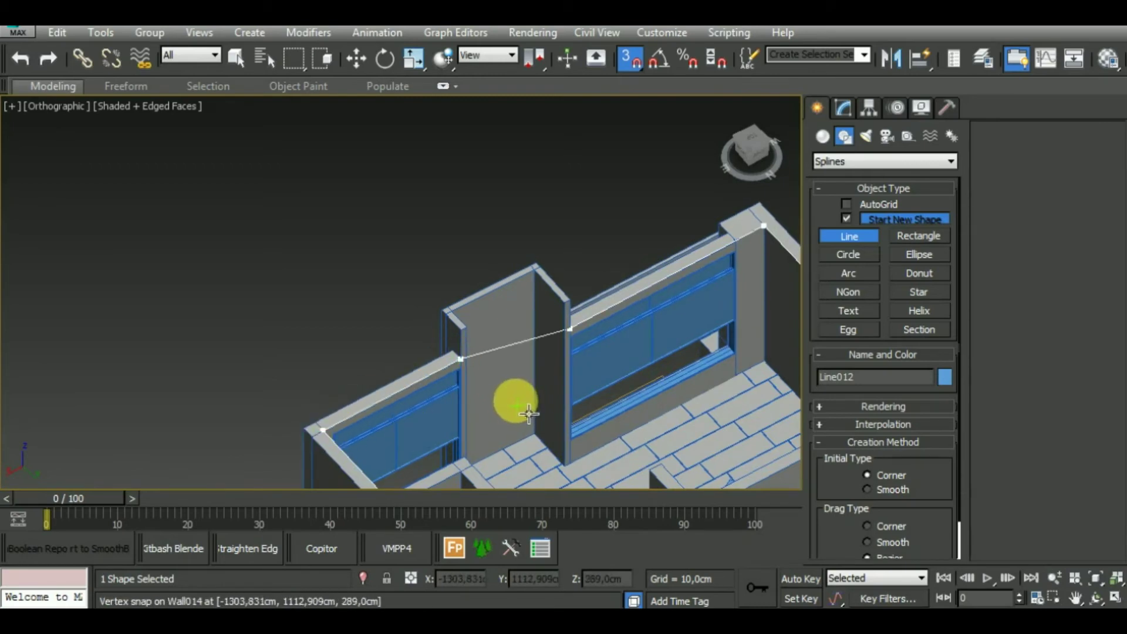
{"action": "middle_click_drag", "start_coordinate": [440, 415], "coordinate": [427, 323]}
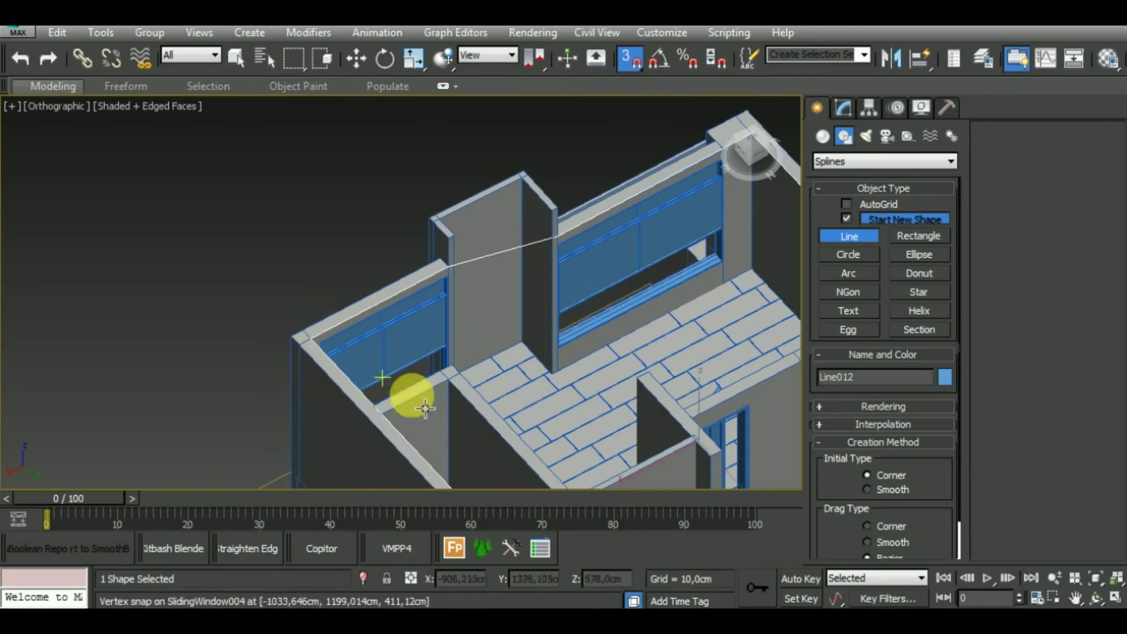
{"action": "scroll", "coordinate": [364, 396], "scroll_direction": "up", "scroll_amount": 3}
{"action": "scroll", "coordinate": [335, 395], "scroll_direction": "up", "scroll_amount": 3}
{"action": "scroll", "coordinate": [602, 343], "scroll_direction": "down", "scroll_amount": 2}
{"action": "scroll", "coordinate": [516, 319], "scroll_direction": "up", "scroll_amount": 2}
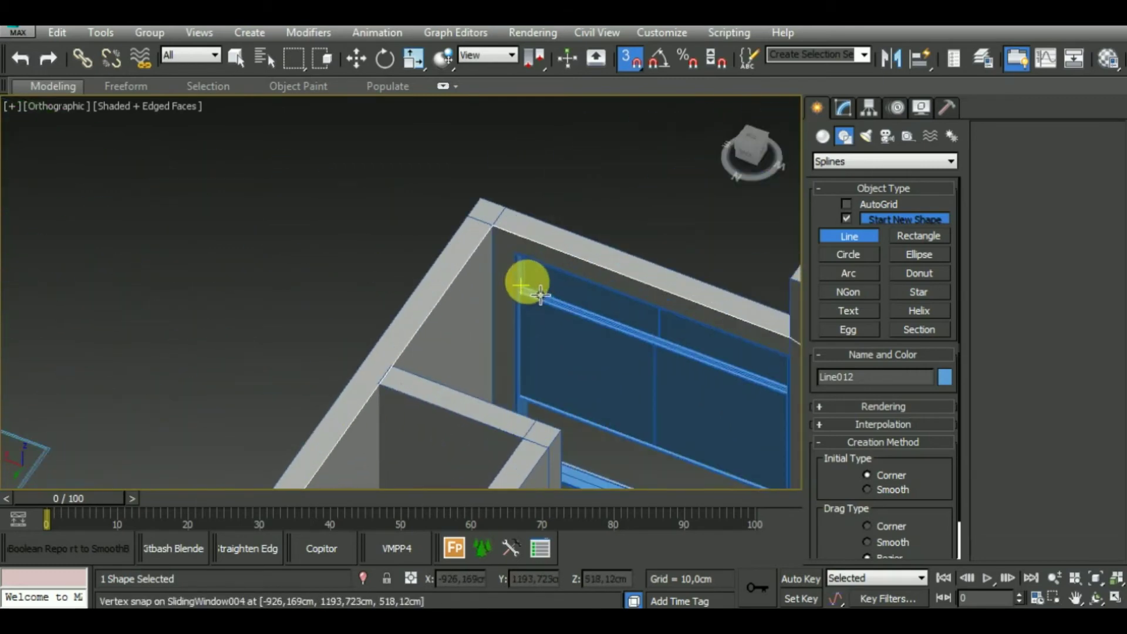
{"action": "right_click", "coordinate": [523, 286]}
Step: Restart the outline, snapping points around the wall corners to the building's outer corner
{"action": "middle_click_drag", "start_coordinate": [641, 307], "coordinate": [440, 302]}
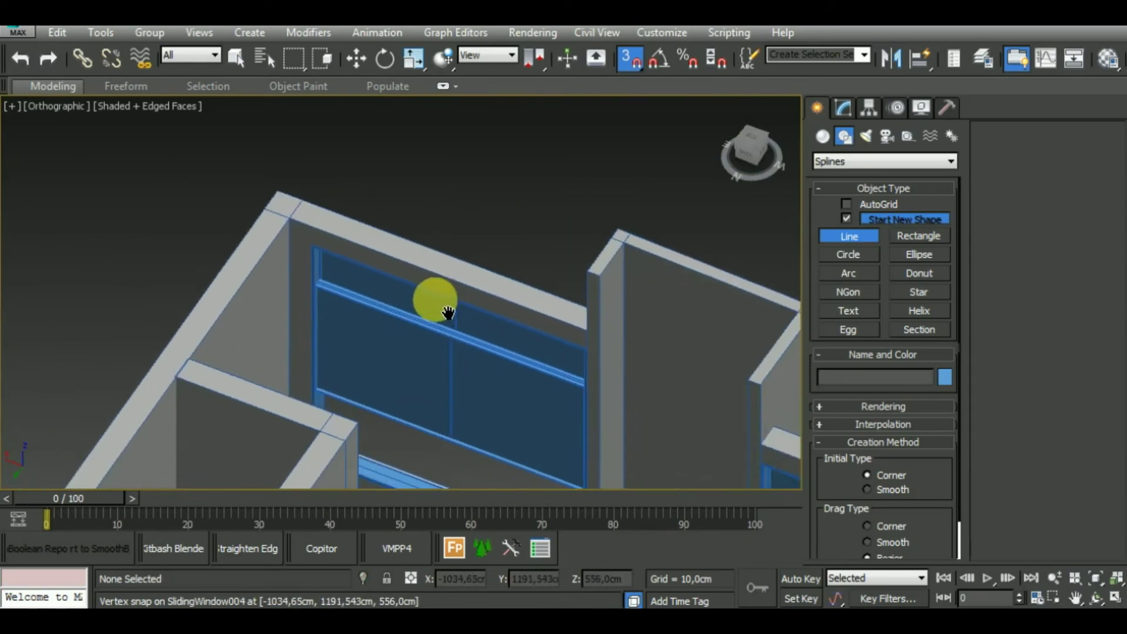
{"action": "left_click", "coordinate": [586, 330]}
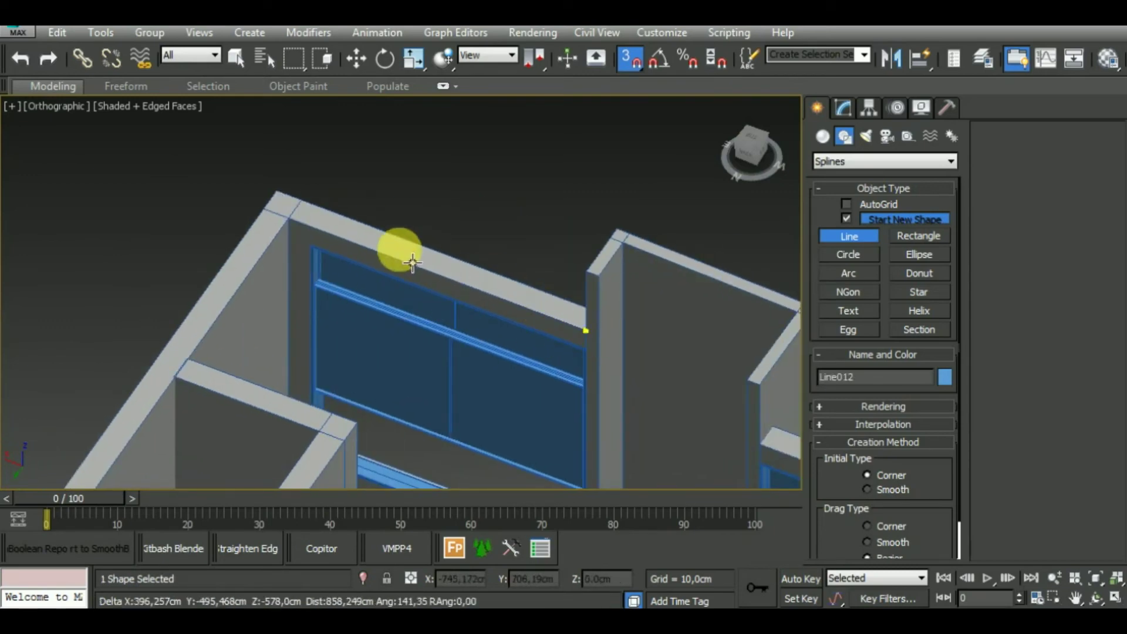
{"action": "left_click", "coordinate": [288, 218]}
{"action": "middle_click_drag", "start_coordinate": [229, 379], "coordinate": [340, 302]}
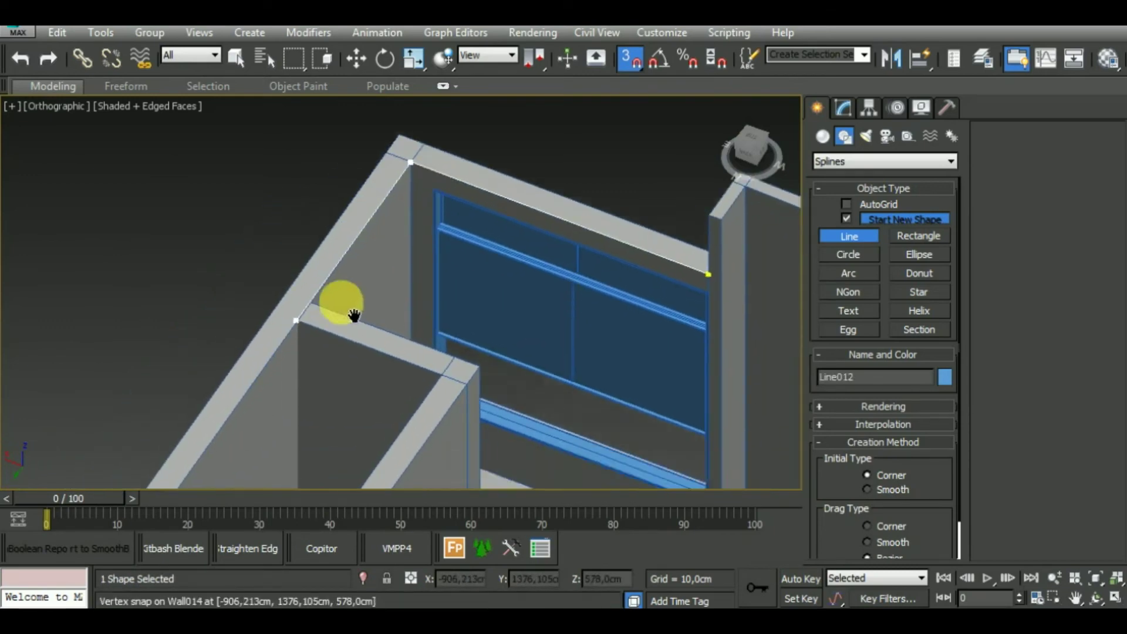
{"action": "scroll", "coordinate": [523, 121], "scroll_direction": "down", "scroll_amount": 3}
{"action": "scroll", "coordinate": [310, 395], "scroll_direction": "up", "scroll_amount": 2}
{"action": "middle_click_drag", "start_coordinate": [577, 91], "coordinate": [579, 84]}
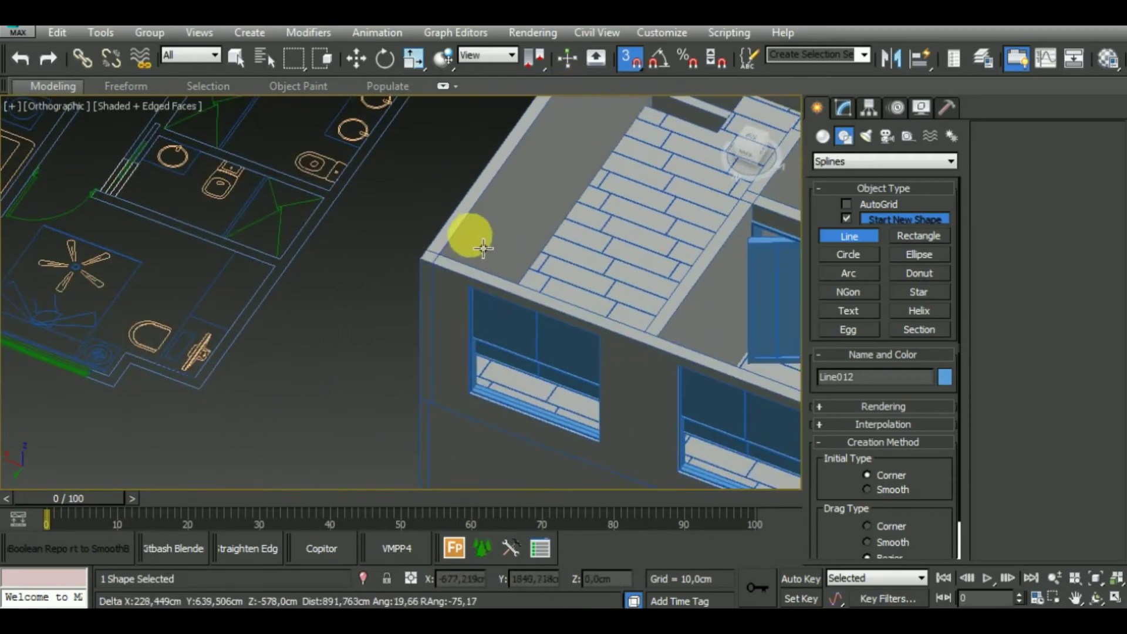
{"action": "left_click", "coordinate": [451, 266]}
{"action": "middle_click_drag", "start_coordinate": [629, 345], "coordinate": [168, 249]}
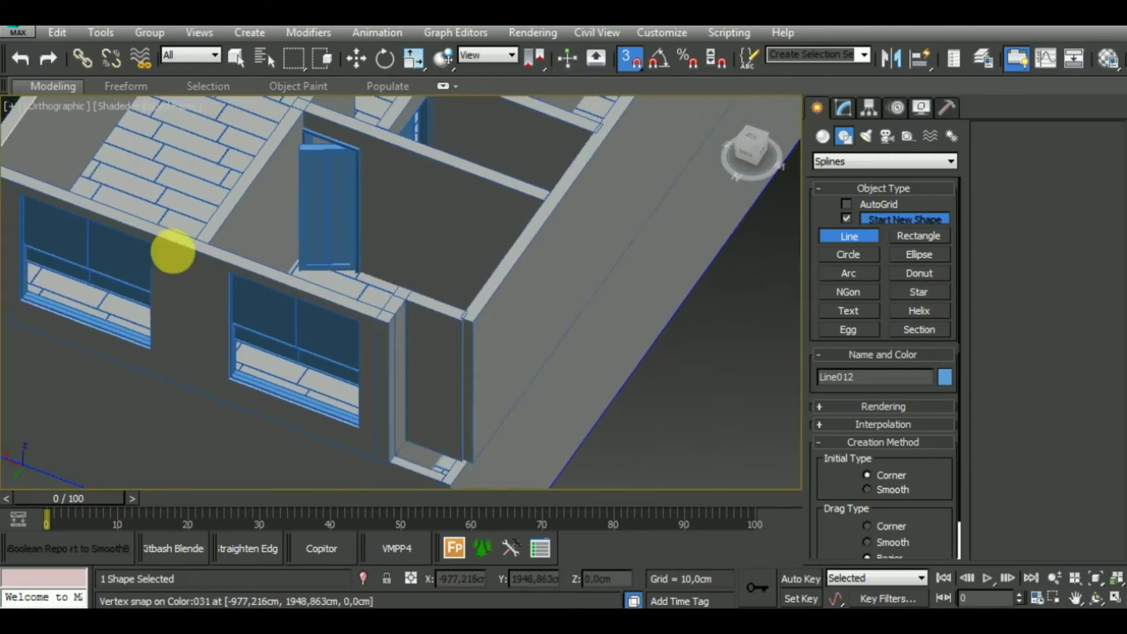
{"action": "scroll", "coordinate": [391, 308], "scroll_direction": "up", "scroll_amount": 4}
{"action": "left_click", "coordinate": [371, 305]}
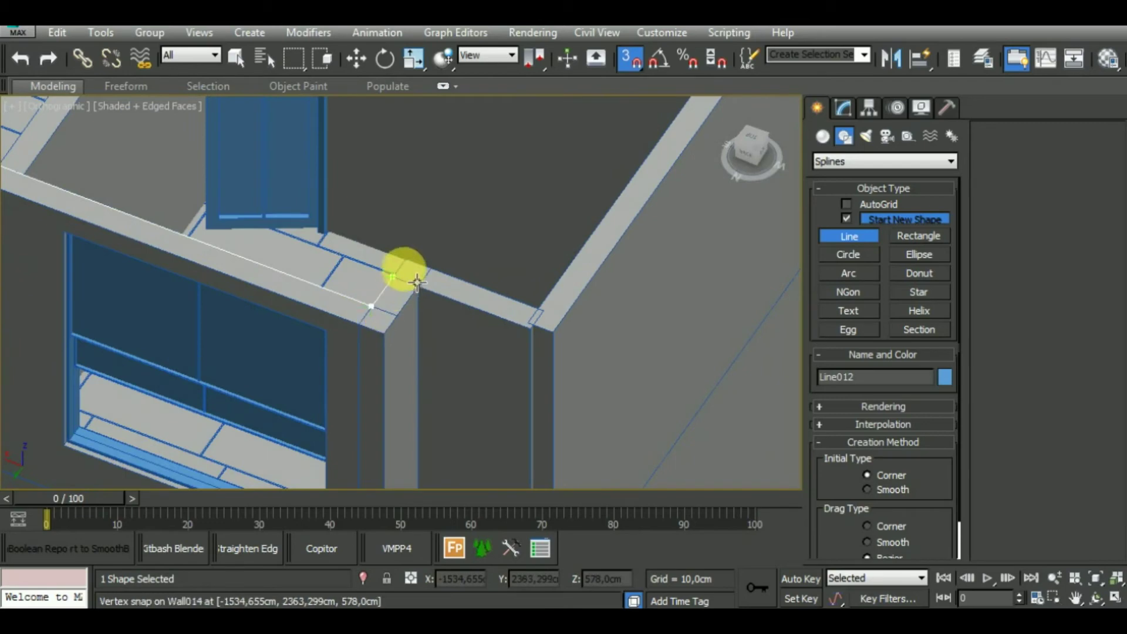
{"action": "left_click", "coordinate": [406, 259]}
{"action": "left_click", "coordinate": [552, 320]}
Step: Return to the first vertex and close the spline, finishing Line012
{"action": "scroll", "coordinate": [554, 293], "scroll_direction": "down", "scroll_amount": 4}
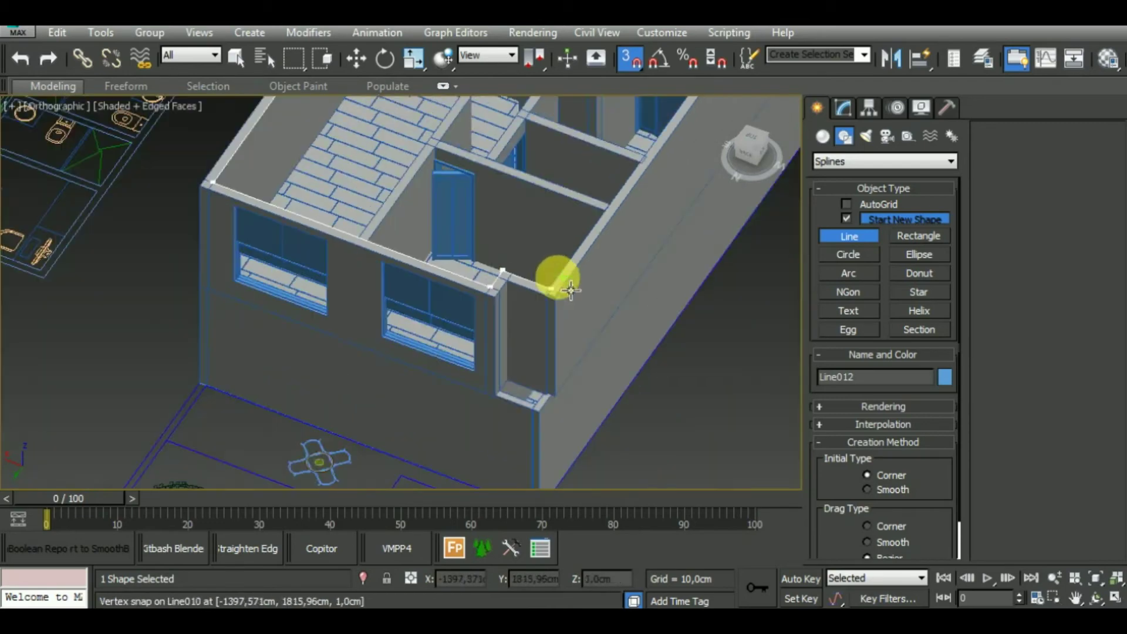
{"action": "mouse_move", "coordinate": [559, 277]}
{"action": "middle_mouse_down", "text": "alt"}
{"action": "mouse_move", "coordinate": [595, 294]}
{"action": "mouse_move", "coordinate": [592, 272]}
{"action": "middle_mouse_up", "text": "alt"}
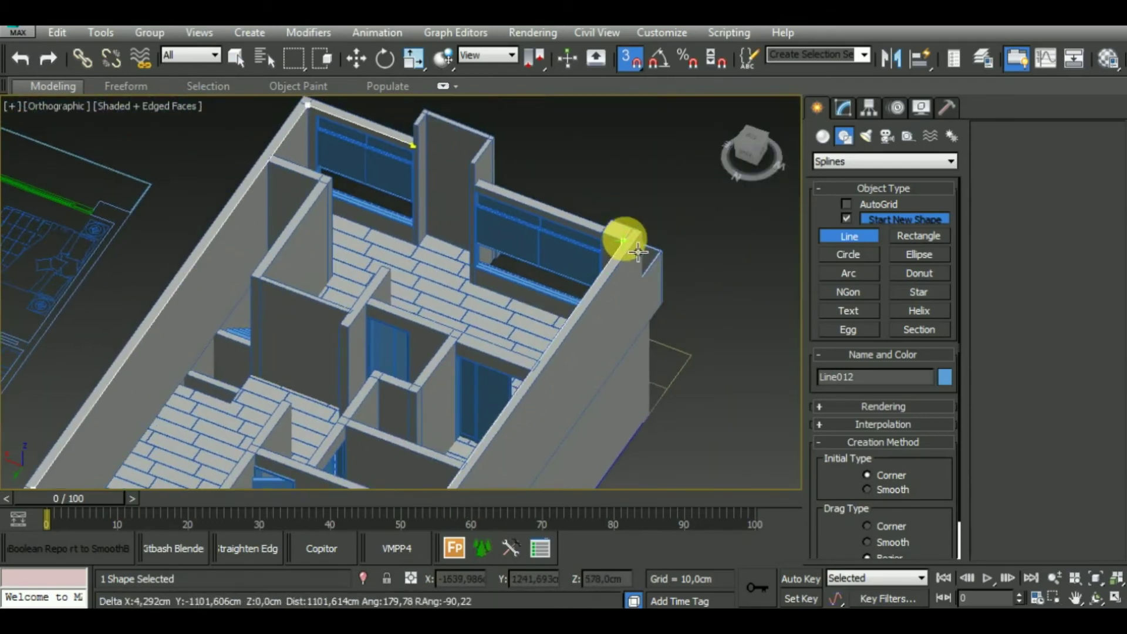
{"action": "scroll", "coordinate": [626, 246], "scroll_direction": "up", "scroll_amount": 5}
{"action": "mouse_move", "coordinate": [596, 246]}
{"action": "middle_mouse_down"}
{"action": "mouse_move", "coordinate": [517, 234]}
{"action": "mouse_move", "coordinate": [820, 335]}
{"action": "middle_mouse_up"}
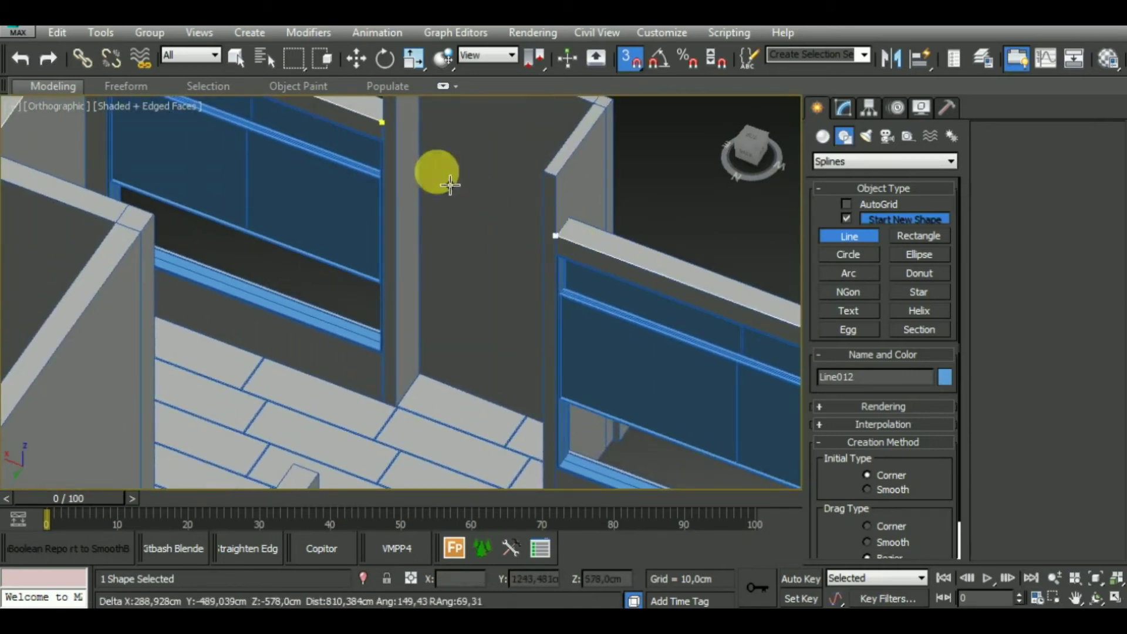
{"action": "left_click", "coordinate": [381, 122]}
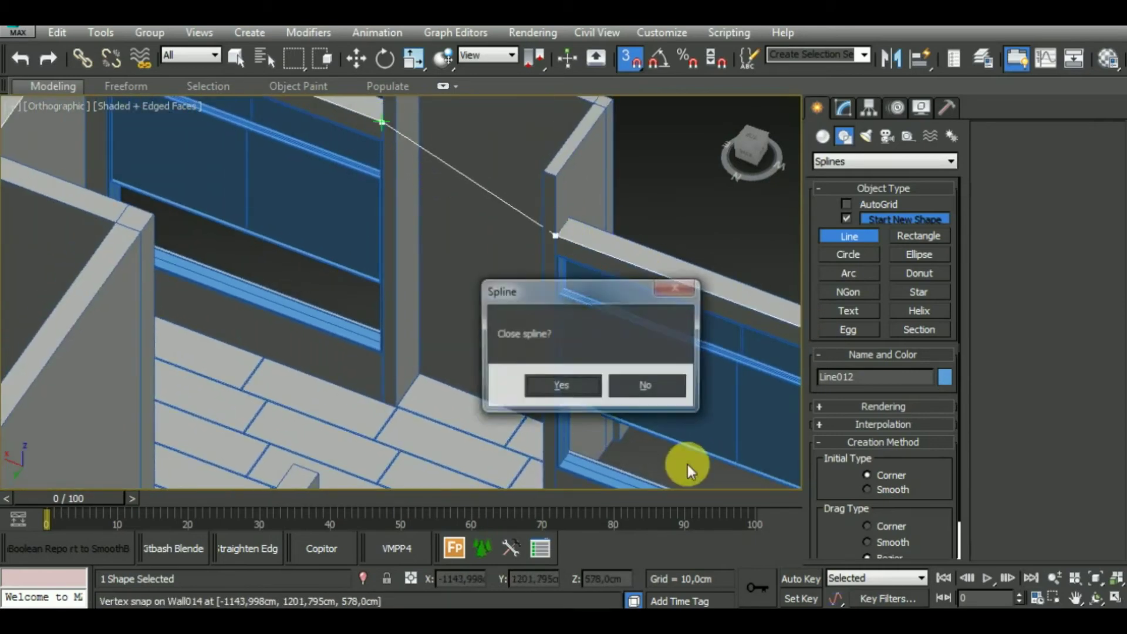
{"action": "left_click", "coordinate": [581, 385]}
{"action": "left_click", "coordinate": [846, 107]}
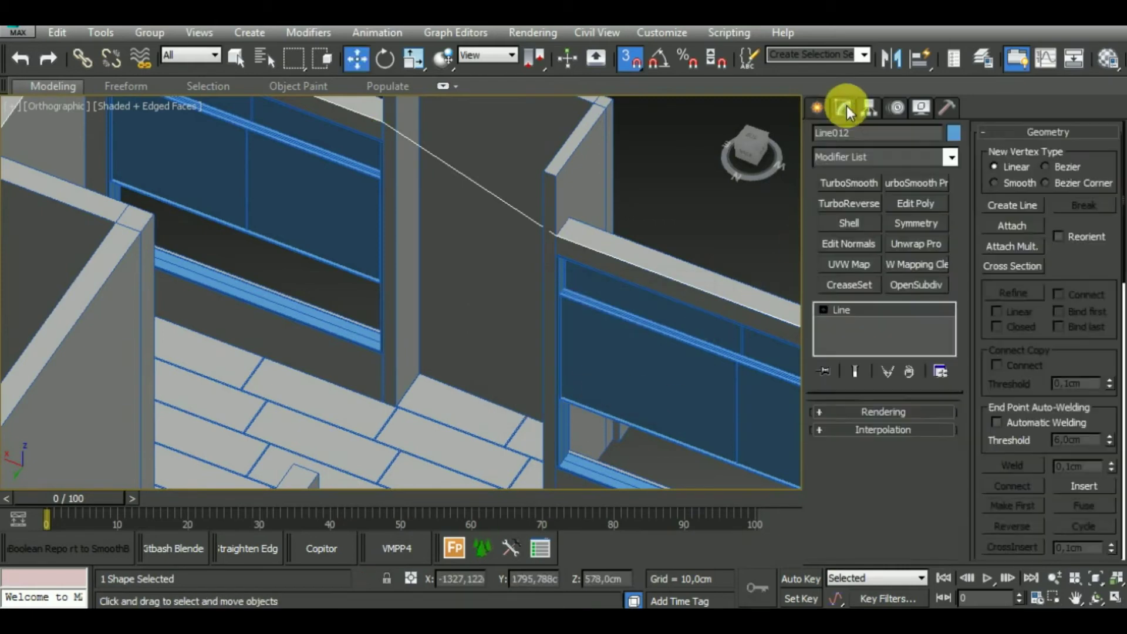
Step: Convert Line012 to an Editable Poly slab and view it from above
{"action": "right_click", "coordinate": [856, 311]}
{"action": "left_click", "coordinate": [926, 472]}
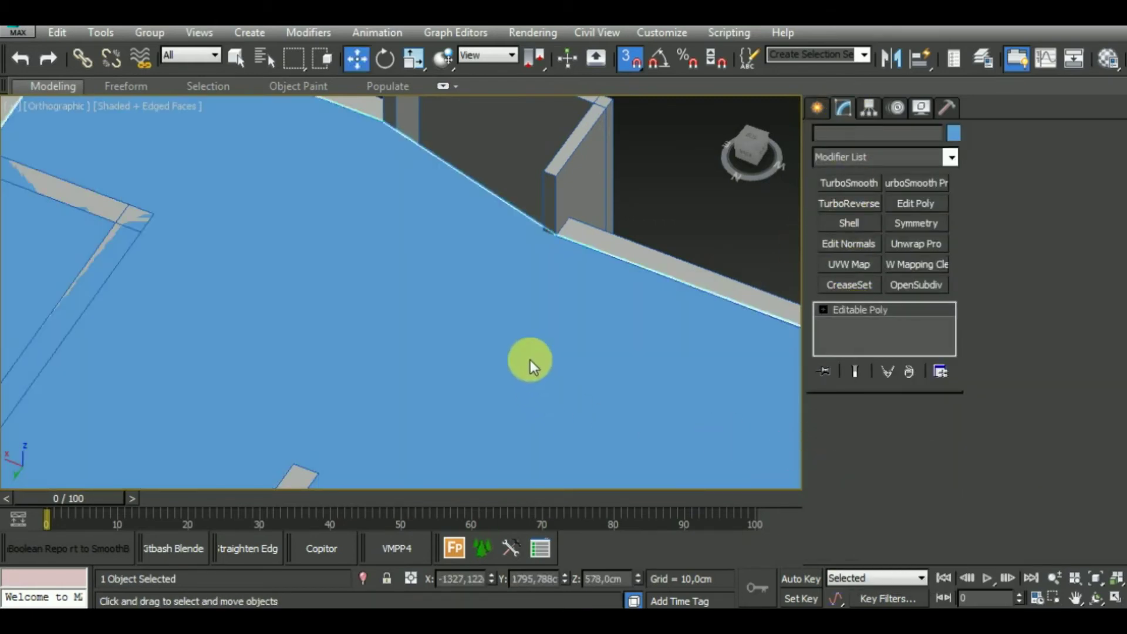
{"action": "scroll", "coordinate": [530, 360], "scroll_direction": "down", "scroll_amount": 5}
{"action": "scroll", "coordinate": [524, 272], "scroll_direction": "down", "scroll_amount": 3}
{"action": "mouse_move", "coordinate": [571, 311]}
{"action": "middle_mouse_down", "text": "alt"}
{"action": "mouse_move", "coordinate": [611, 365]}
{"action": "mouse_move", "coordinate": [685, 347]}
{"action": "middle_mouse_up", "text": "alt"}
{"action": "scroll", "coordinate": [410, 238], "scroll_direction": "up", "scroll_amount": 3}
{"action": "scroll", "coordinate": [411, 238], "scroll_direction": "up", "scroll_amount": 5}
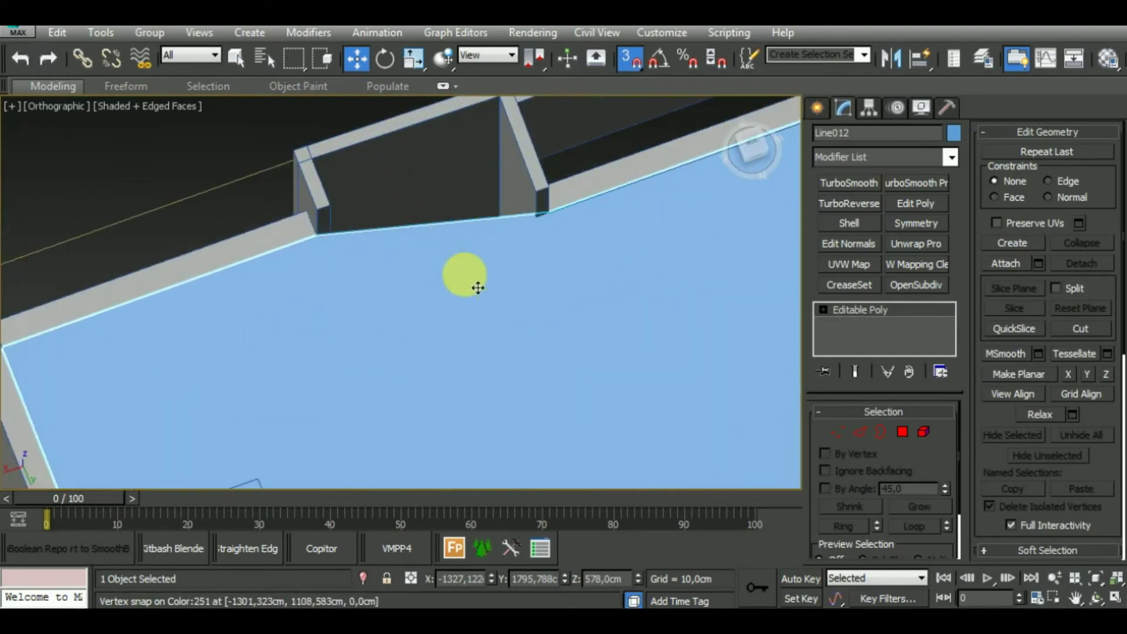
{"action": "scroll", "coordinate": [478, 288], "scroll_direction": "down", "scroll_amount": 5}
Step: Turn off snapping and select the slab edge along the top wall
{"action": "left_click", "coordinate": [632, 58]}
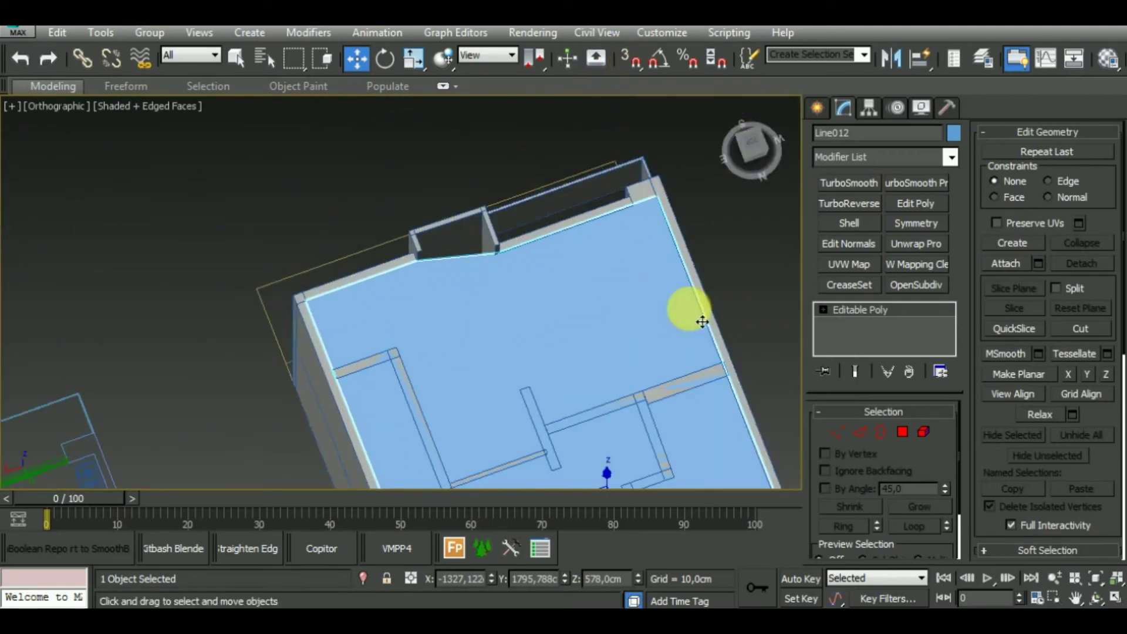
{"action": "left_click", "coordinate": [860, 432]}
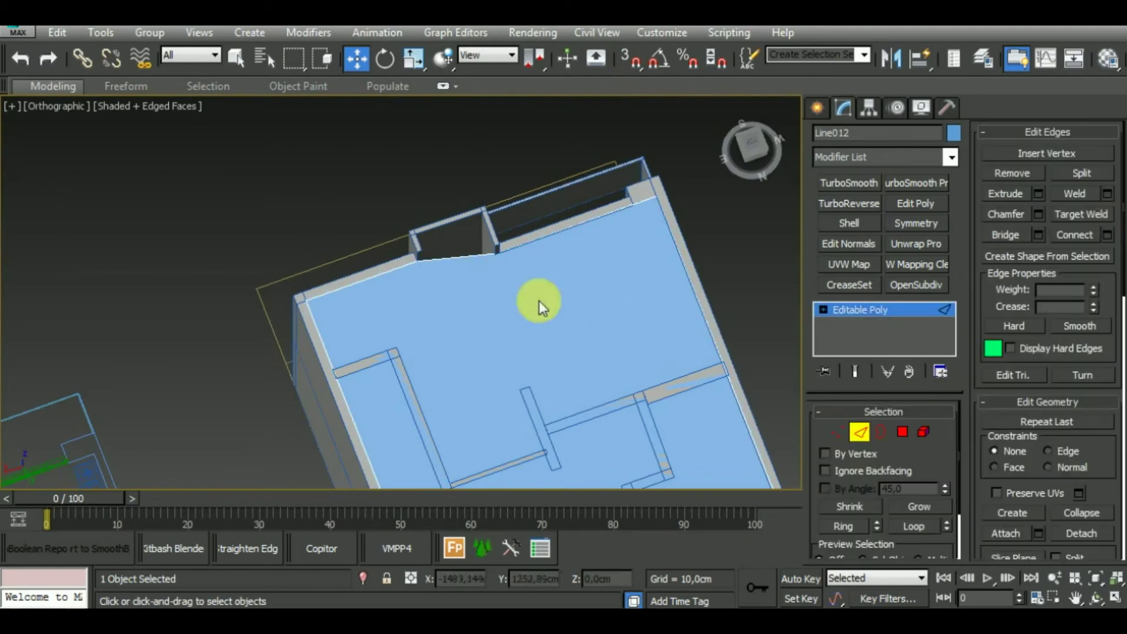
{"action": "left_click", "coordinate": [478, 271]}
{"action": "mouse_move", "coordinate": [516, 335]}
{"action": "middle_mouse_down"}
{"action": "mouse_move", "coordinate": [484, 266]}
{"action": "mouse_move", "coordinate": [512, 327]}
{"action": "middle_mouse_up"}
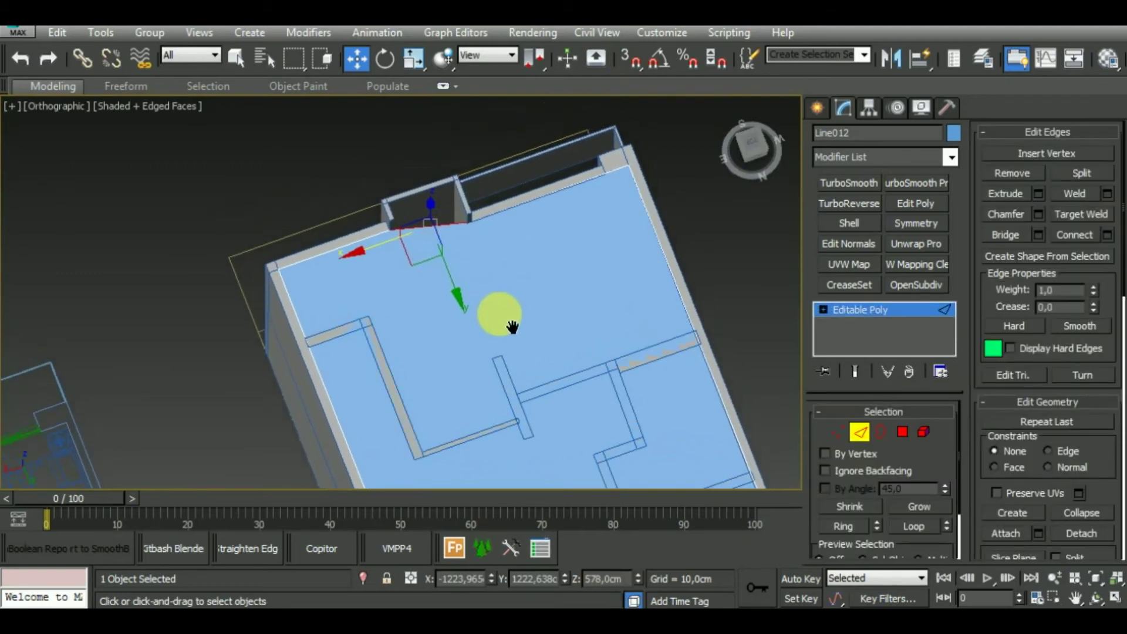
{"action": "left_click", "coordinate": [838, 432]}
{"action": "scroll", "coordinate": [498, 299], "scroll_direction": "up", "scroll_amount": 5}
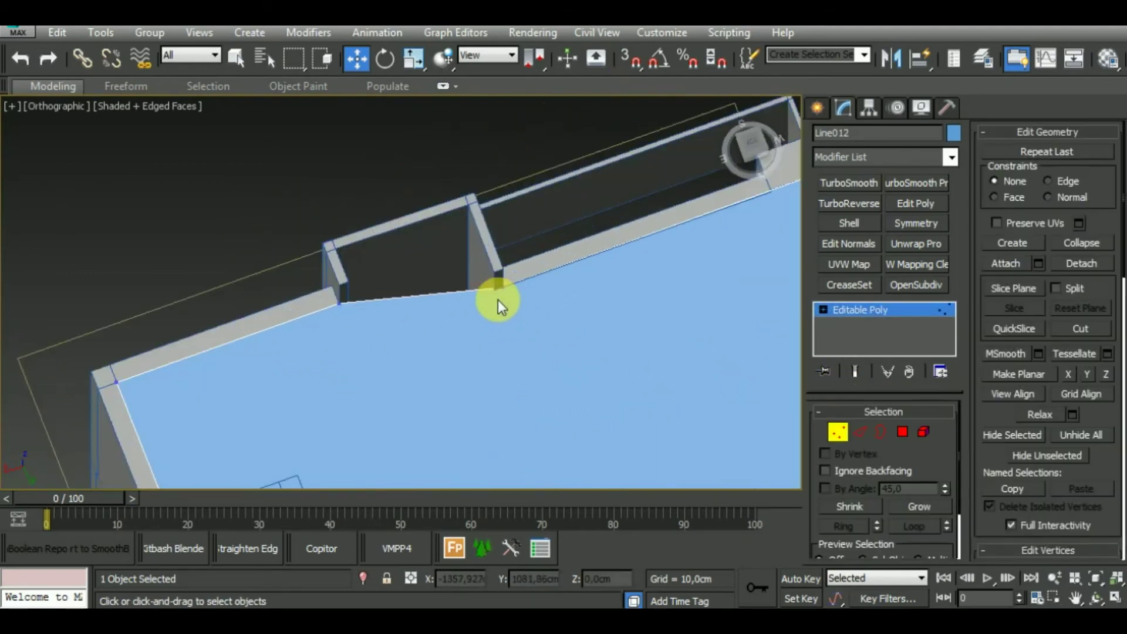
{"action": "scroll", "coordinate": [497, 299], "scroll_direction": "down", "scroll_amount": 2}
{"action": "scroll", "coordinate": [503, 301], "scroll_direction": "down", "scroll_amount": 3}
{"action": "scroll", "coordinate": [503, 301], "scroll_direction": "down", "scroll_amount": 3}
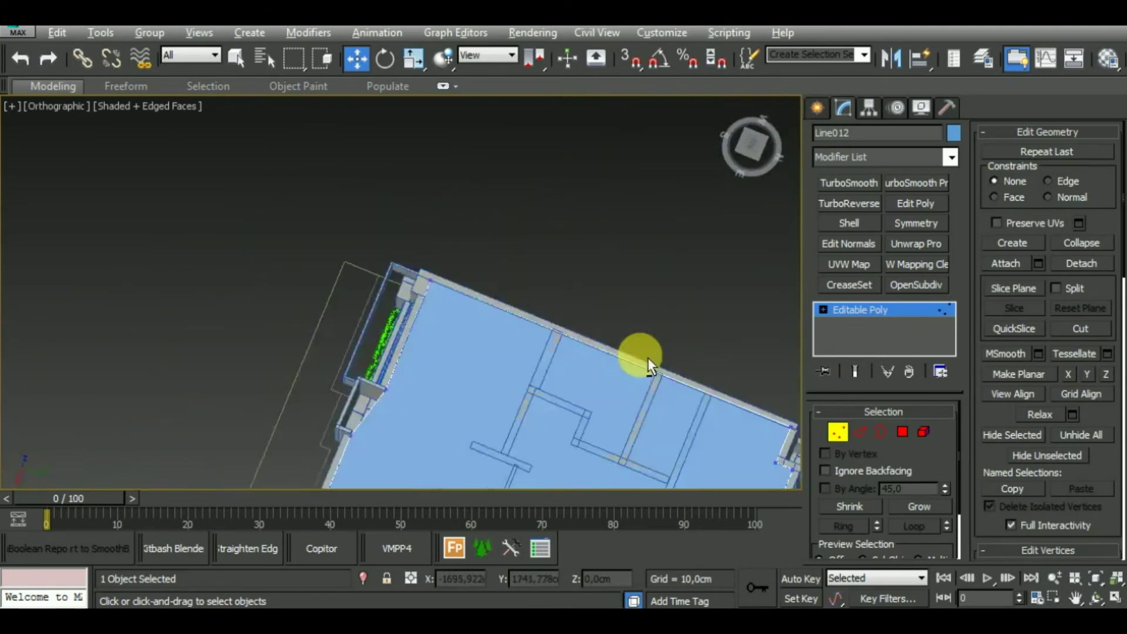
Step: Select the slab edge along the wall notch and activate Insert Vertex
{"action": "mouse_move", "coordinate": [649, 367]}
{"action": "middle_mouse_down", "text": "alt"}
{"action": "mouse_move", "coordinate": [687, 319]}
{"action": "mouse_move", "coordinate": [470, 390]}
{"action": "middle_mouse_up", "text": "alt"}
{"action": "scroll", "coordinate": [448, 315], "scroll_direction": "up", "scroll_amount": 3}
{"action": "scroll", "coordinate": [397, 350], "scroll_direction": "up", "scroll_amount": 3}
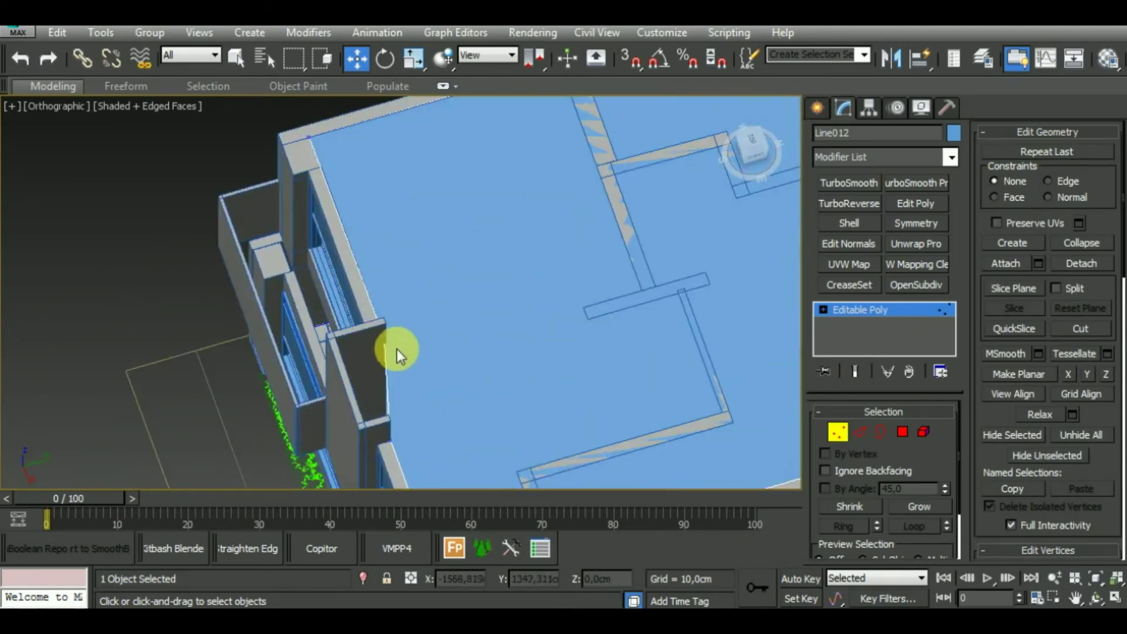
{"action": "scroll", "coordinate": [396, 350], "scroll_direction": "up", "scroll_amount": 2}
{"action": "scroll", "coordinate": [397, 350], "scroll_direction": "up", "scroll_amount": 1}
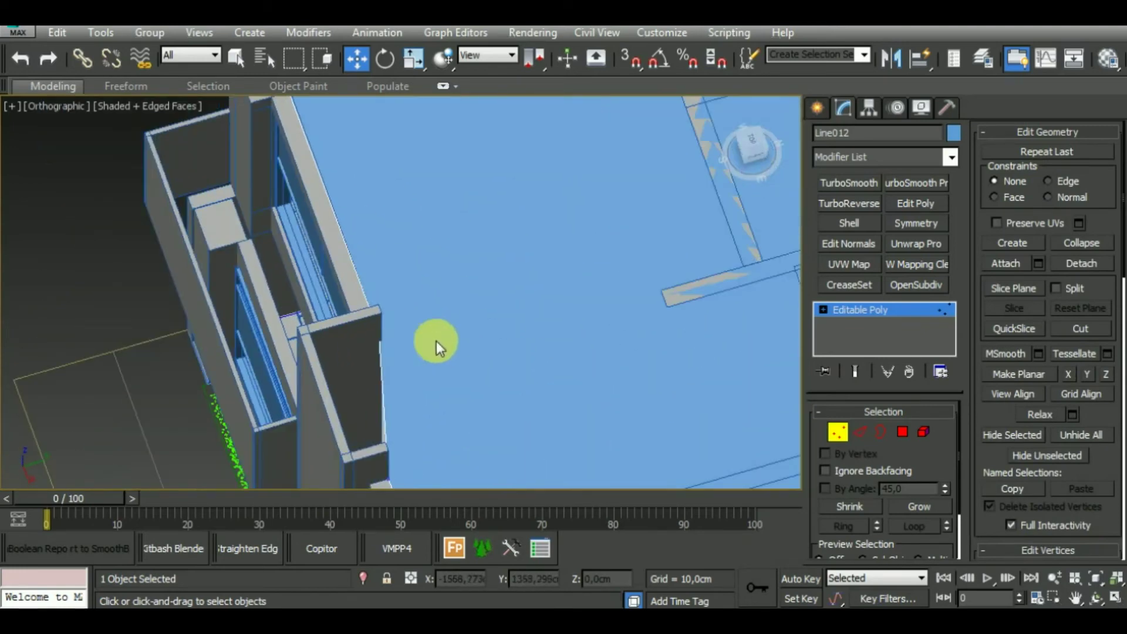
{"action": "left_click", "coordinate": [860, 433]}
{"action": "left_click", "coordinate": [385, 352]}
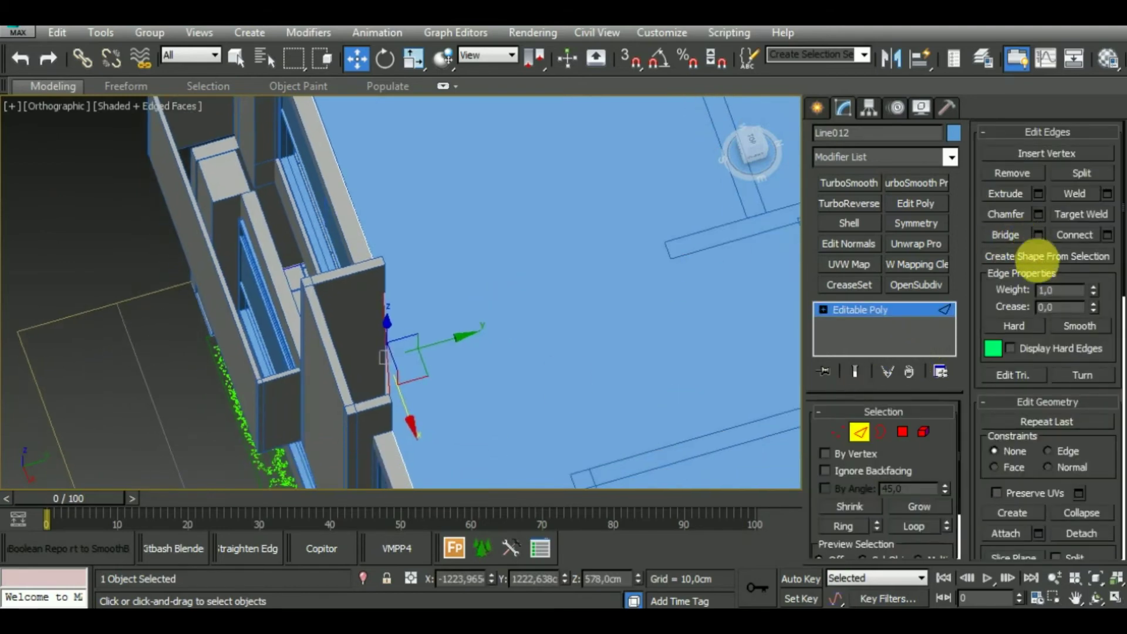
{"action": "left_click", "coordinate": [1047, 153]}
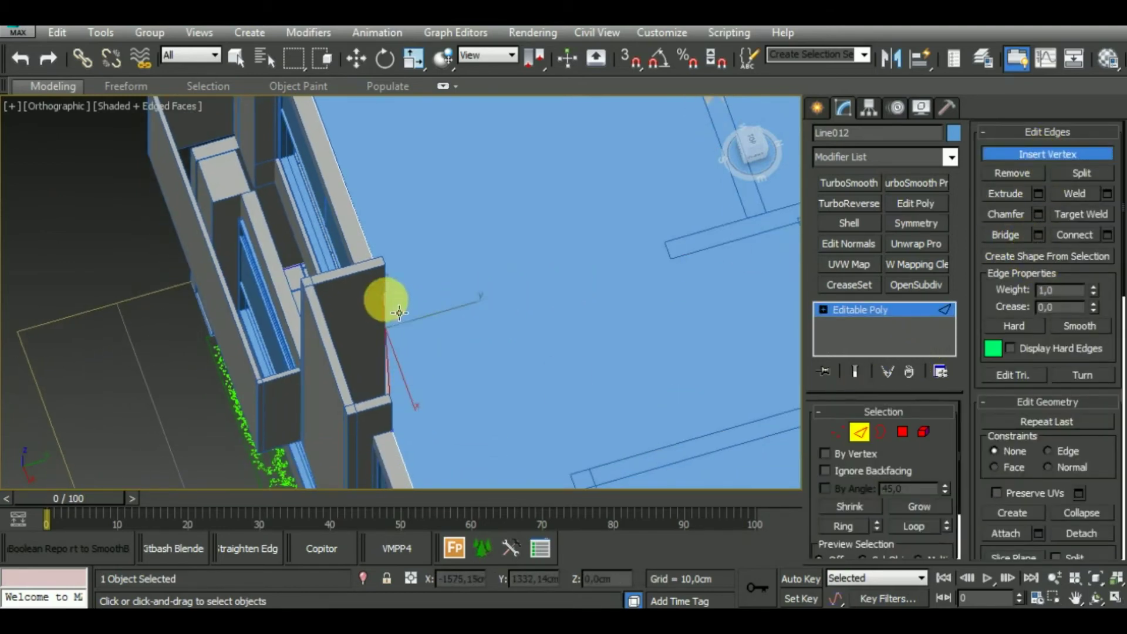
Step: Insert a vertex on the blue slab's edge and slide it along X to the notch corner
{"action": "mouse_move", "coordinate": [399, 312]}
{"action": "middle_mouse_down", "text": "alt"}
{"action": "mouse_move", "coordinate": [396, 353]}
{"action": "mouse_move", "coordinate": [306, 359]}
{"action": "mouse_move", "coordinate": [287, 339]}
{"action": "mouse_move", "coordinate": [290, 315]}
{"action": "middle_mouse_up", "text": "alt"}
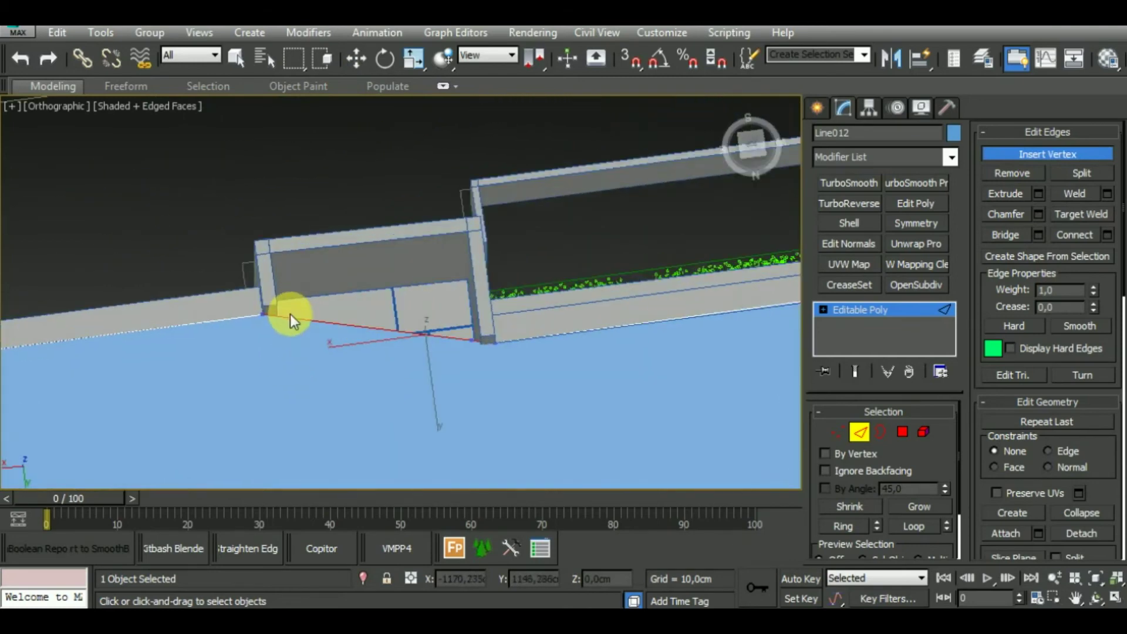
{"action": "scroll", "coordinate": [291, 315], "scroll_direction": "up", "scroll_amount": 3}
{"action": "left_click", "coordinate": [267, 317]}
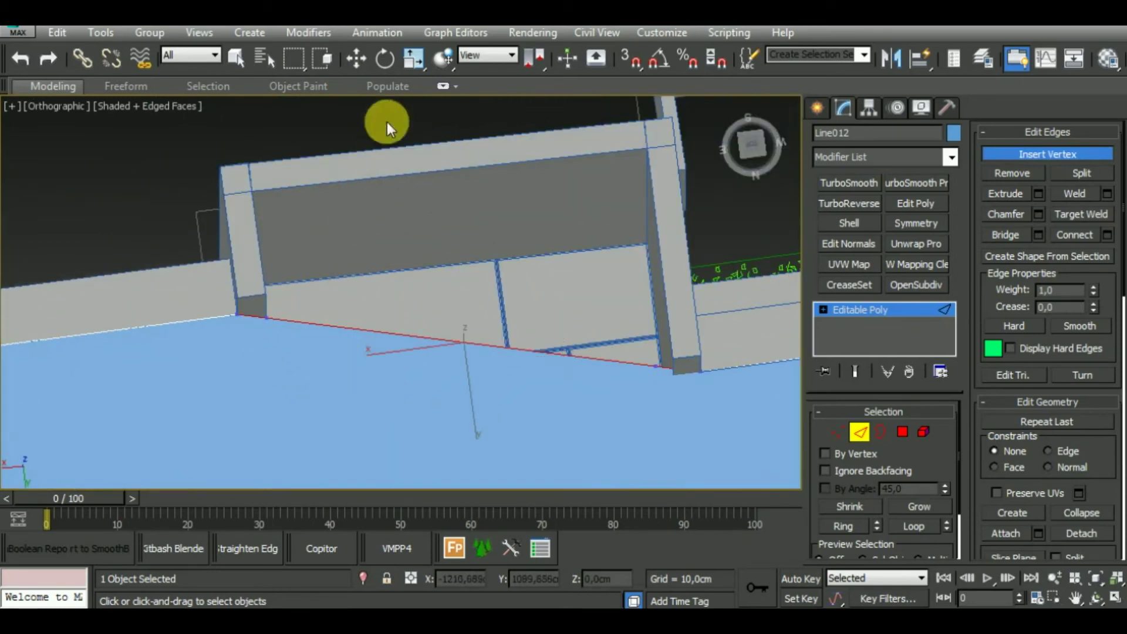
{"action": "left_click", "coordinate": [357, 59]}
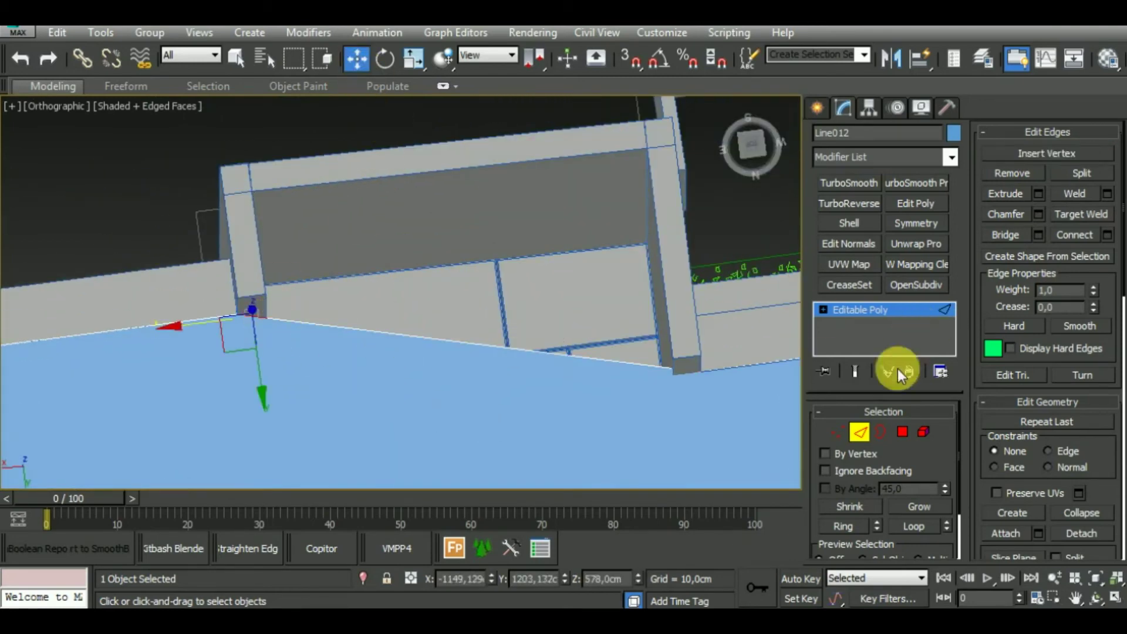
{"action": "left_click", "coordinate": [837, 432]}
{"action": "left_click", "coordinate": [267, 318]}
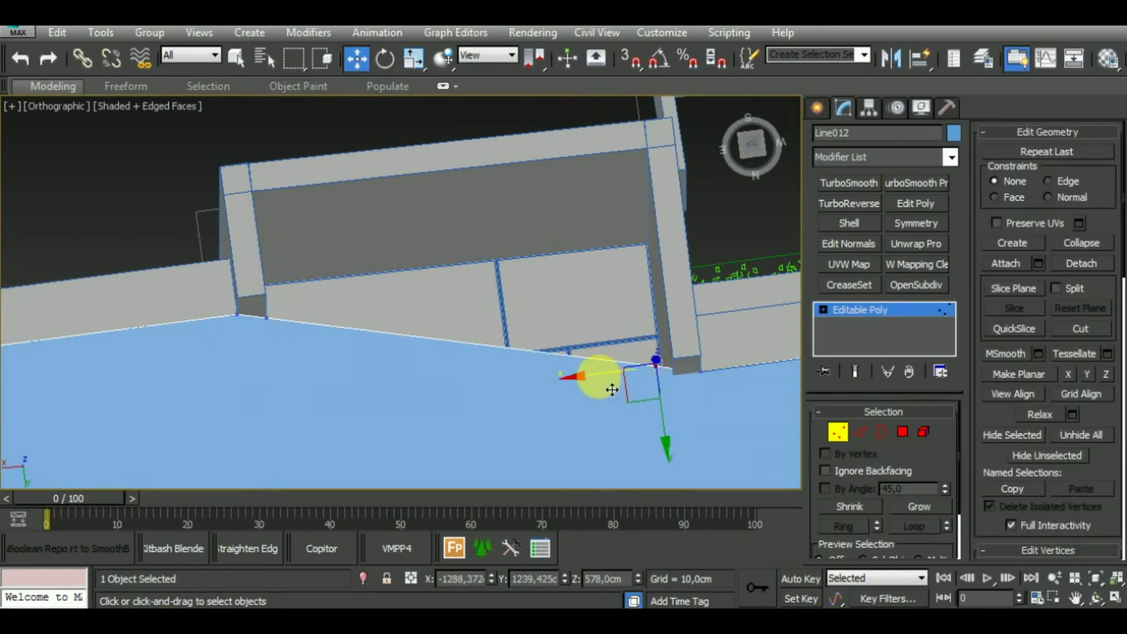
{"action": "mouse_move", "coordinate": [612, 390]}
{"action": "left_mouse_down"}
{"action": "mouse_move", "coordinate": [685, 436]}
{"action": "mouse_move", "coordinate": [696, 458]}
{"action": "left_mouse_up"}
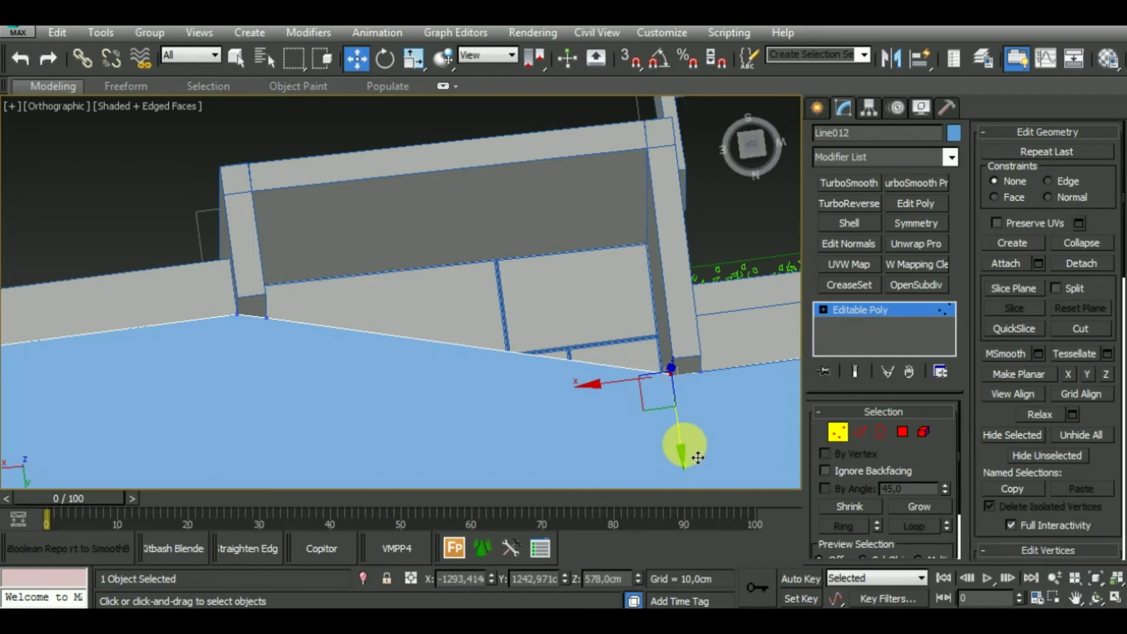
{"action": "scroll", "coordinate": [275, 317], "scroll_direction": "up", "scroll_amount": 3}
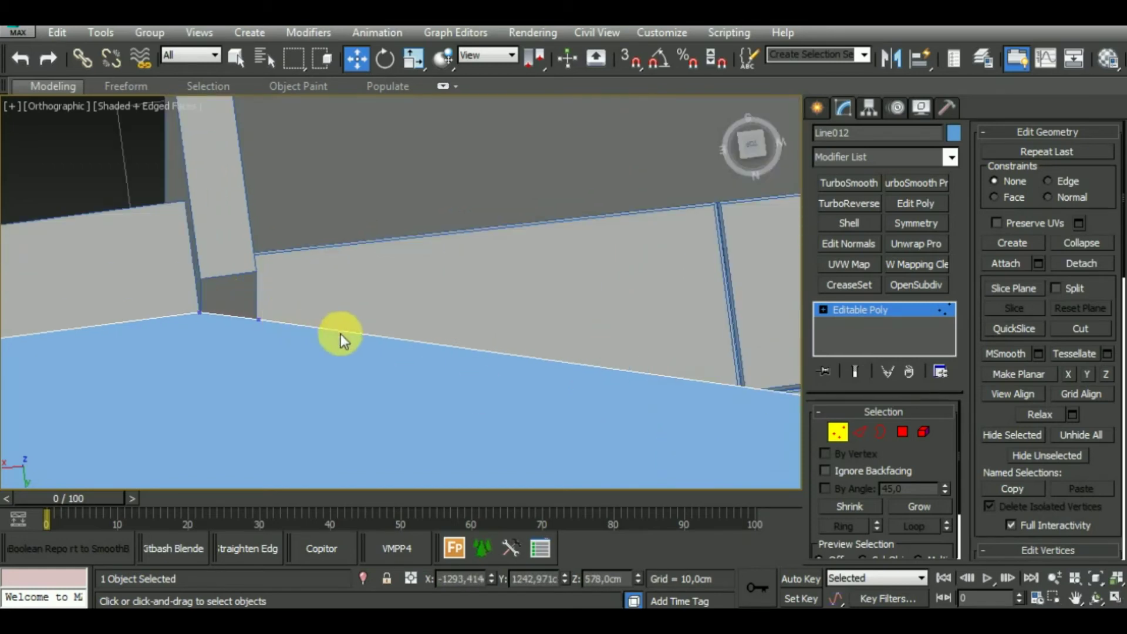
Step: Return to Edge level and begin inserting another vertex on the notch's other side
{"action": "left_click", "coordinate": [853, 430]}
{"action": "left_click", "coordinate": [1050, 156]}
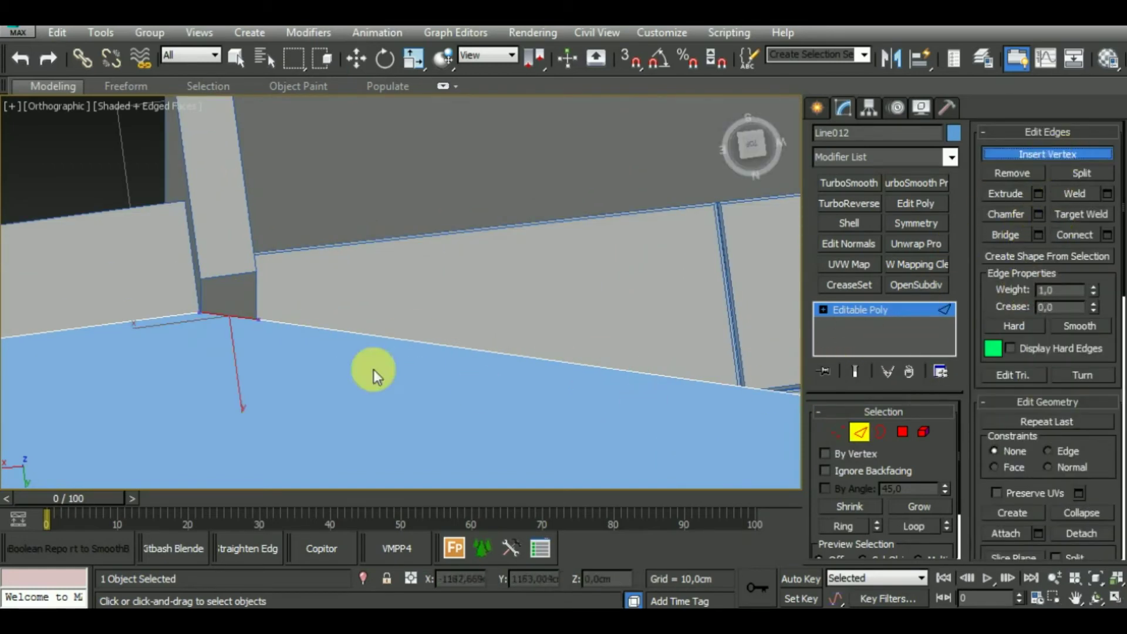
{"action": "mouse_move", "coordinate": [466, 382]}
{"action": "middle_mouse_down"}
{"action": "mouse_move", "coordinate": [353, 323]}
{"action": "mouse_move", "coordinate": [636, 340]}
{"action": "mouse_move", "coordinate": [744, 373]}
{"action": "middle_mouse_up"}
{"action": "scroll", "coordinate": [745, 373], "scroll_direction": "up", "scroll_amount": 2}
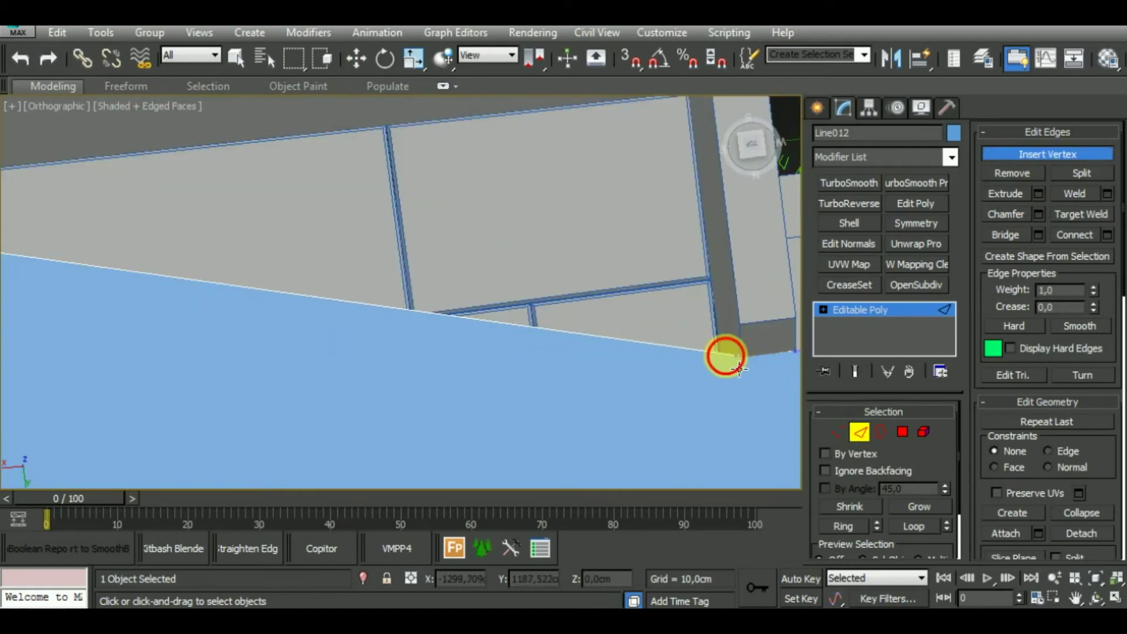
Step: Move the slab's beam-corner vertex up along Y and left to meet the wall
{"action": "right_click", "coordinate": [726, 355]}
{"action": "key", "text": "1"}
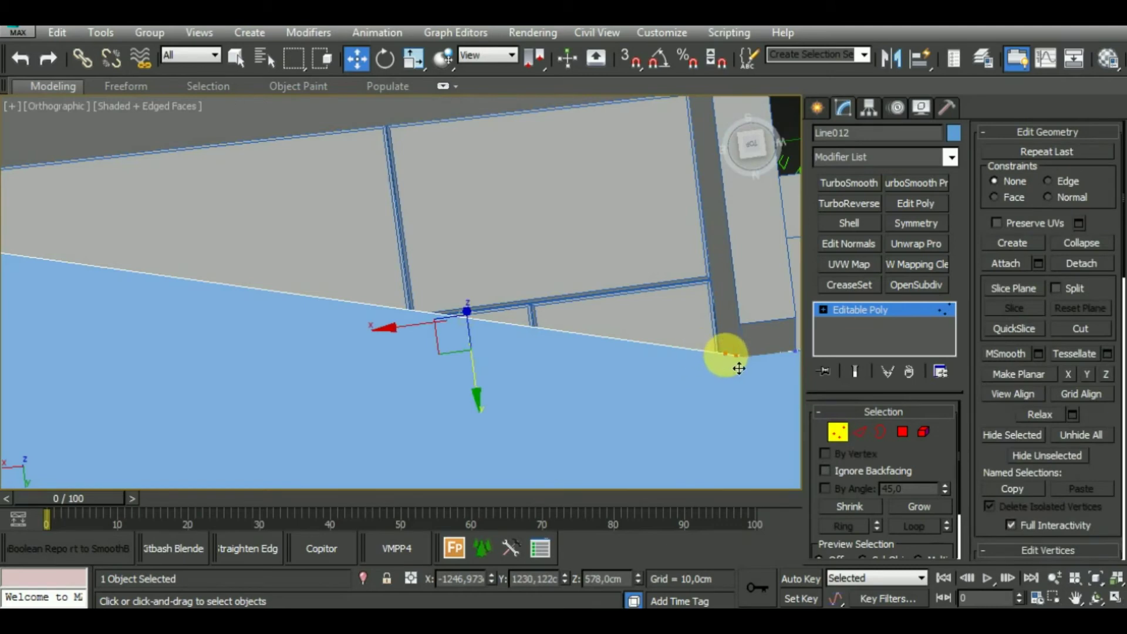
{"action": "left_click", "coordinate": [728, 352]}
{"action": "left_click_drag", "start_coordinate": [753, 436], "coordinate": [685, 150]}
{"action": "middle_click_drag", "start_coordinate": [685, 151], "coordinate": [670, 276]}
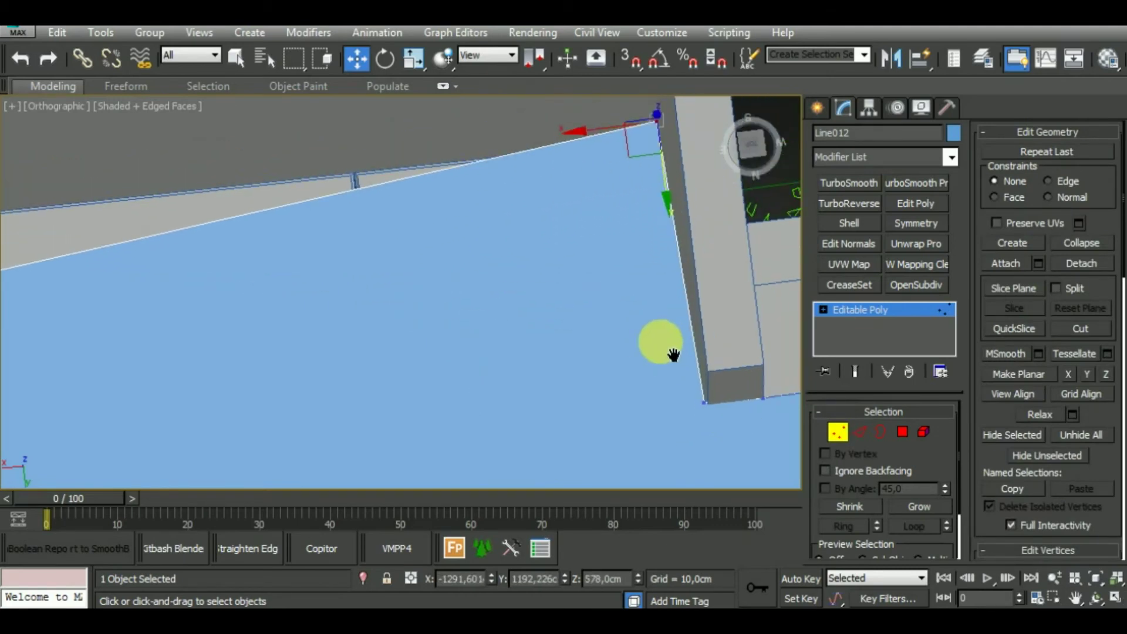
{"action": "left_click_drag", "start_coordinate": [672, 288], "coordinate": [649, 224]}
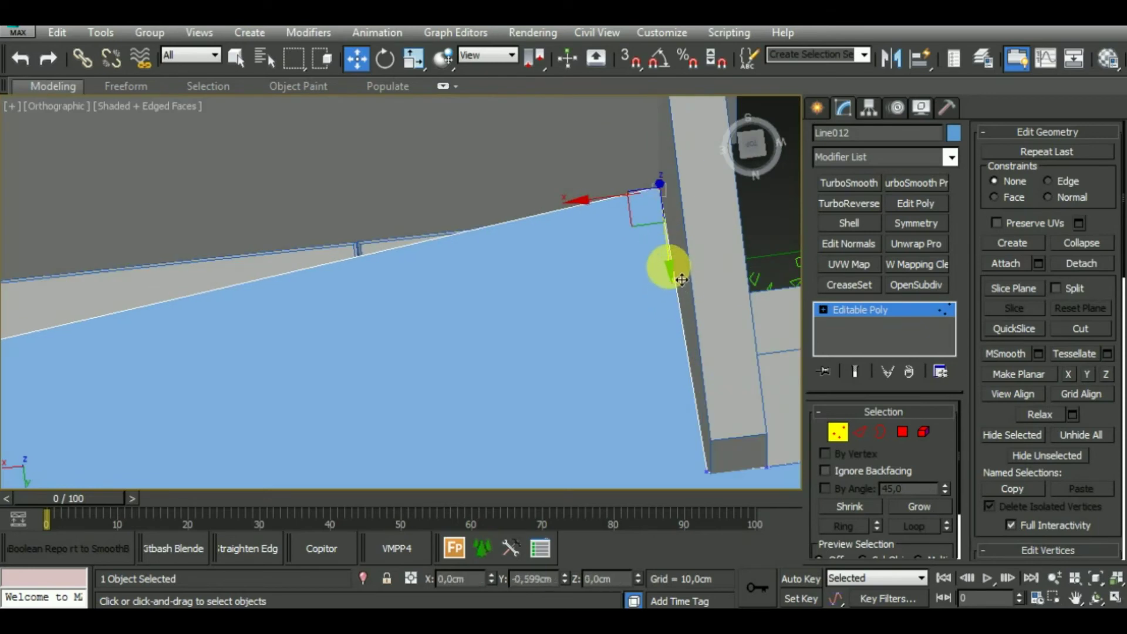
{"action": "middle_click_drag", "start_coordinate": [649, 223], "coordinate": [629, 515]}
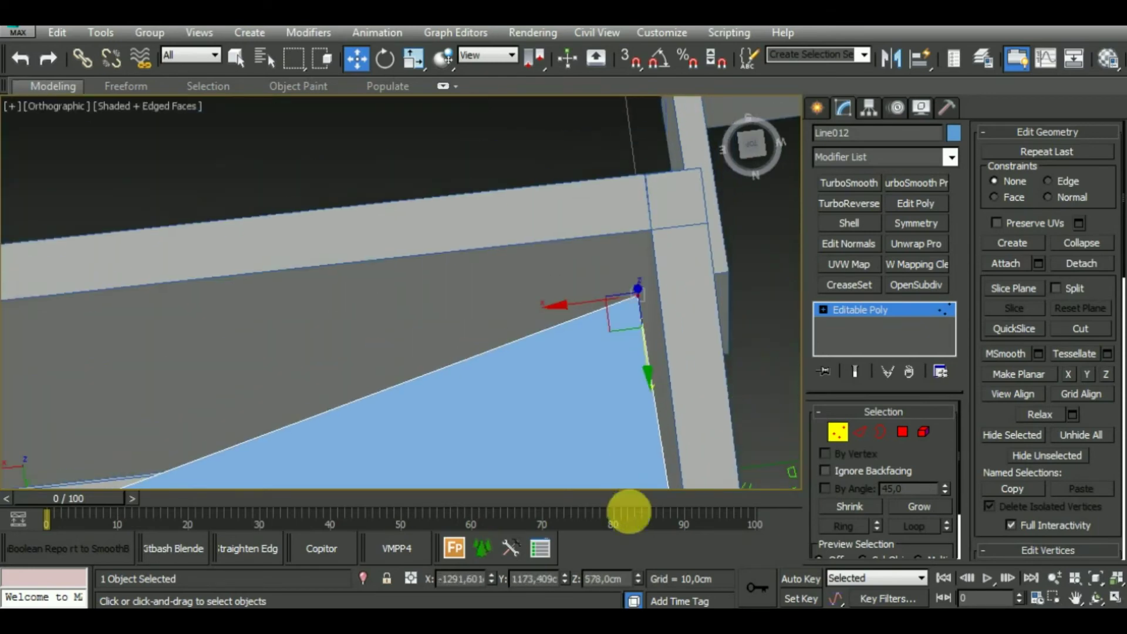
{"action": "mouse_move", "coordinate": [641, 371]}
{"action": "left_mouse_down"}
{"action": "mouse_move", "coordinate": [671, 347]}
{"action": "mouse_move", "coordinate": [659, 324]}
{"action": "left_mouse_up"}
{"action": "mouse_move", "coordinate": [659, 324]}
{"action": "middle_mouse_down", "text": "alt"}
{"action": "mouse_move", "coordinate": [666, 433]}
{"action": "mouse_move", "coordinate": [752, 368]}
{"action": "mouse_move", "coordinate": [679, 478]}
{"action": "mouse_move", "coordinate": [641, 441]}
{"action": "middle_mouse_up", "text": "alt"}
{"action": "left_click_drag", "start_coordinate": [641, 441], "coordinate": [619, 438]}
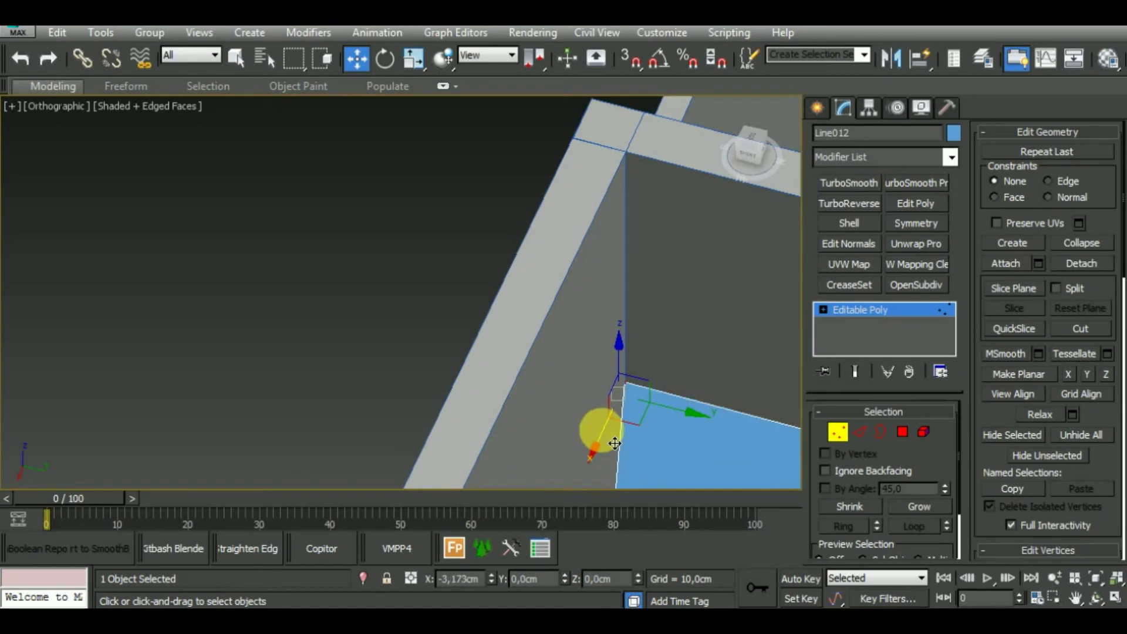
Step: Move the notch corner vertex so the slab edge lies flat against the walls
{"action": "mouse_move", "coordinate": [615, 443]}
{"action": "middle_mouse_down", "text": "alt"}
{"action": "mouse_move", "coordinate": [629, 335]}
{"action": "mouse_move", "coordinate": [636, 397]}
{"action": "mouse_move", "coordinate": [499, 411]}
{"action": "middle_mouse_up", "text": "alt"}
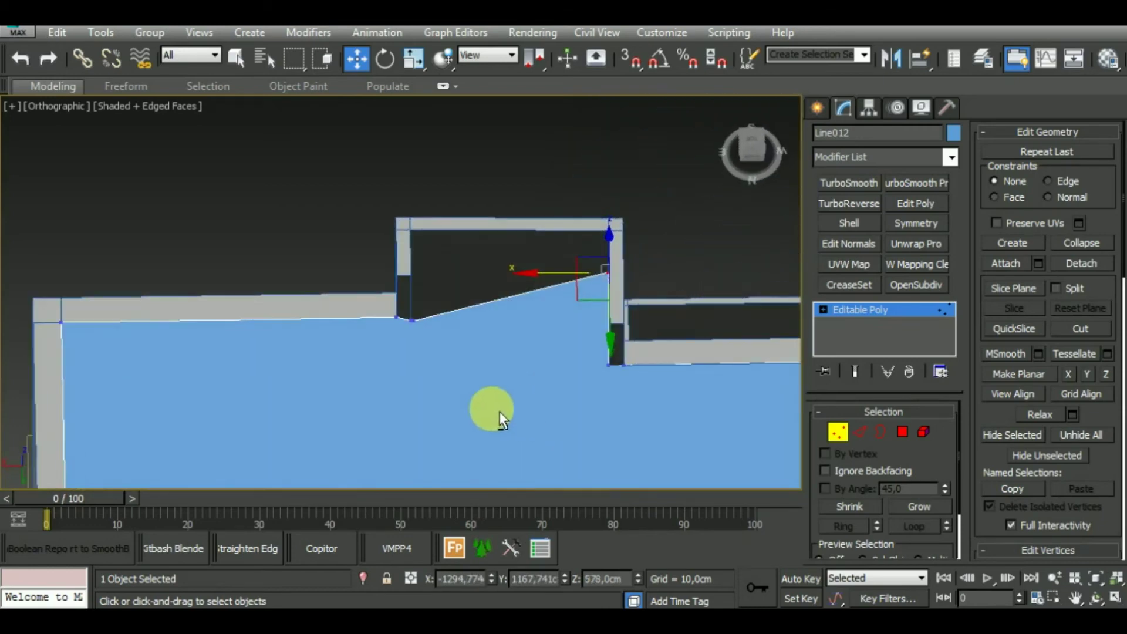
{"action": "left_click", "coordinate": [414, 321]}
{"action": "middle_click_drag", "start_coordinate": [428, 369], "coordinate": [435, 432]}
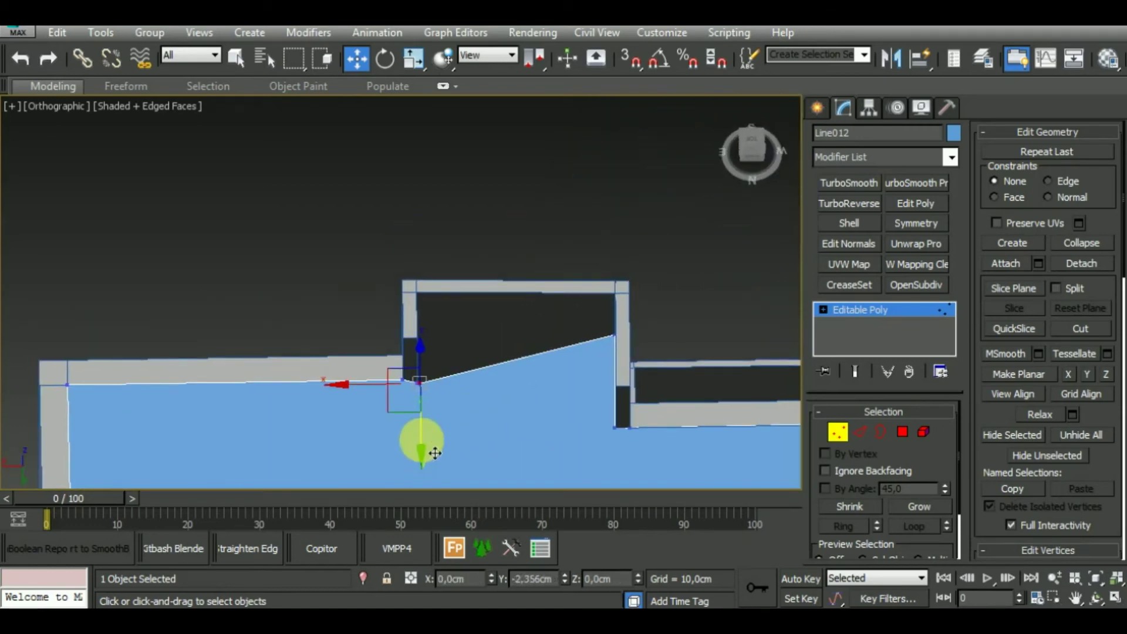
{"action": "left_click_drag", "start_coordinate": [435, 453], "coordinate": [438, 415]}
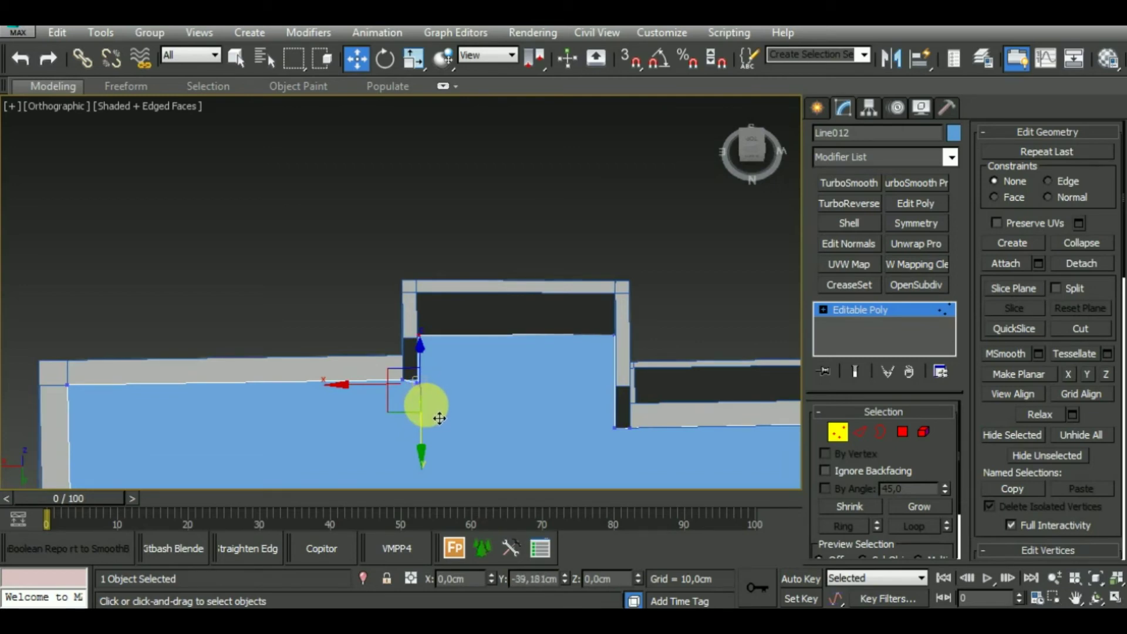
{"action": "mouse_move", "coordinate": [441, 396]}
{"action": "middle_mouse_down", "text": "alt"}
{"action": "mouse_move", "coordinate": [486, 359]}
{"action": "mouse_move", "coordinate": [596, 407]}
{"action": "mouse_move", "coordinate": [685, 377]}
{"action": "middle_mouse_up", "text": "alt"}
{"action": "scroll", "coordinate": [681, 382], "scroll_direction": "down", "scroll_amount": 3}
Step: Assign grey Material #22 to the Line012 slab and add a Shell modifier
{"action": "scroll", "coordinate": [495, 371], "scroll_direction": "down", "scroll_amount": 3}
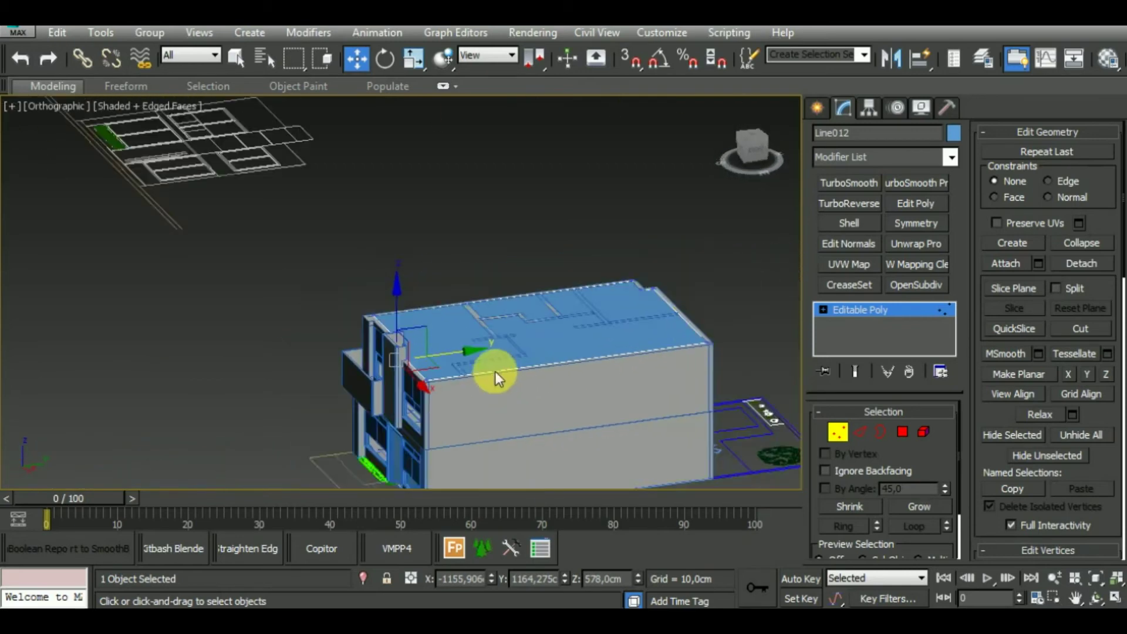
{"action": "scroll", "coordinate": [533, 418], "scroll_direction": "down", "scroll_amount": 2}
{"action": "left_click", "coordinate": [838, 434]}
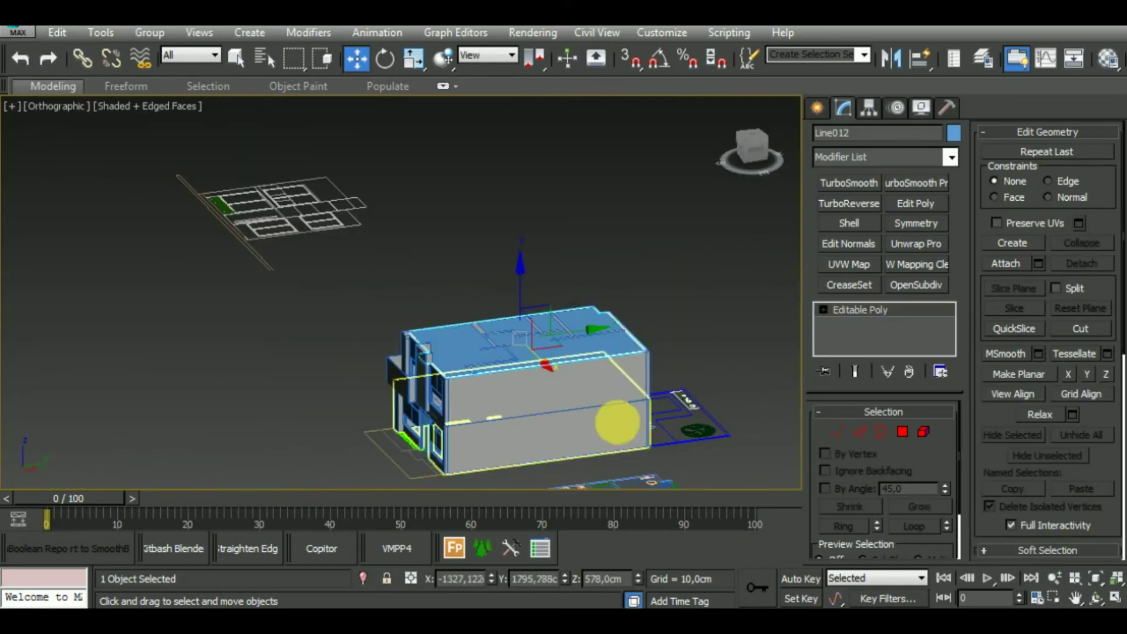
{"action": "middle_click_drag", "start_coordinate": [600, 407], "coordinate": [630, 433]}
{"action": "key", "text": "m"}
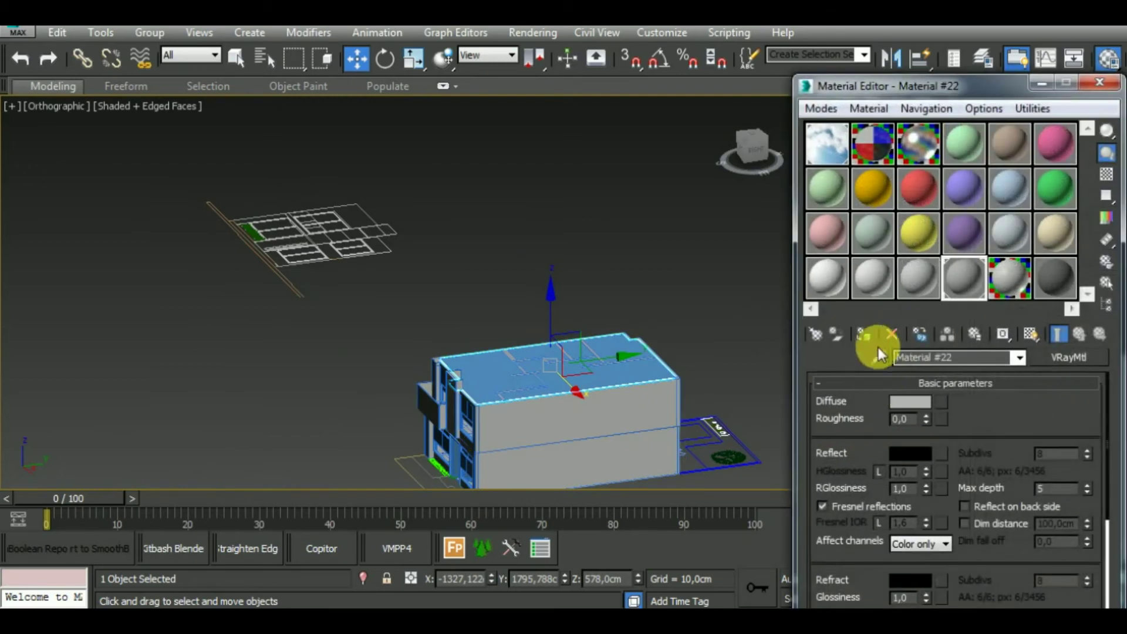
{"action": "left_click", "coordinate": [983, 213]}
{"action": "left_click", "coordinate": [1097, 88]}
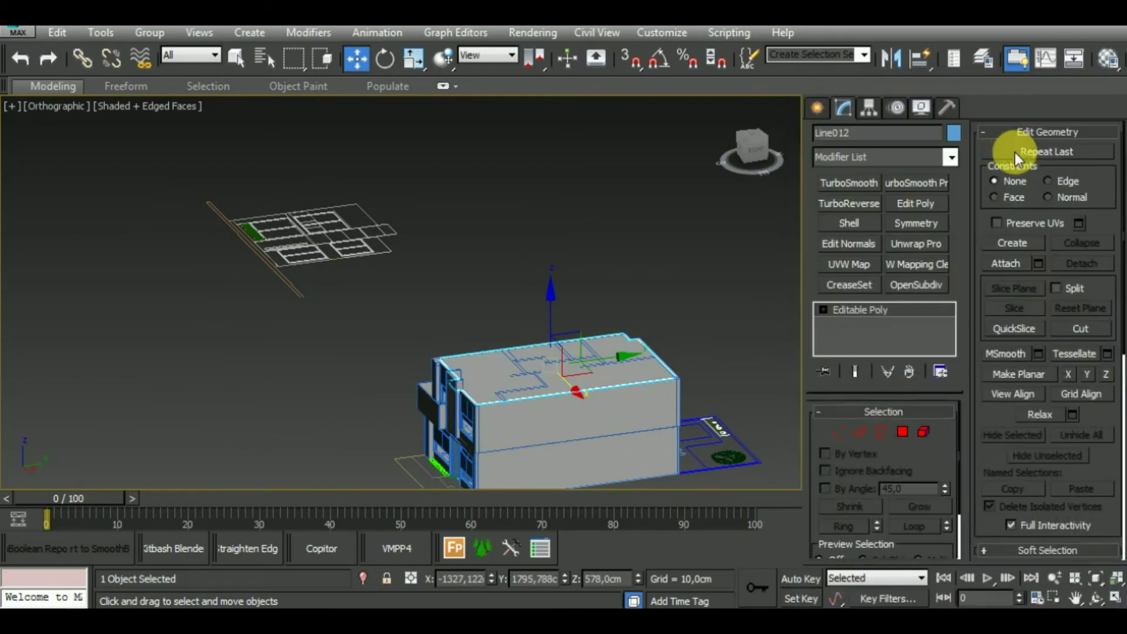
{"action": "left_click", "coordinate": [869, 224]}
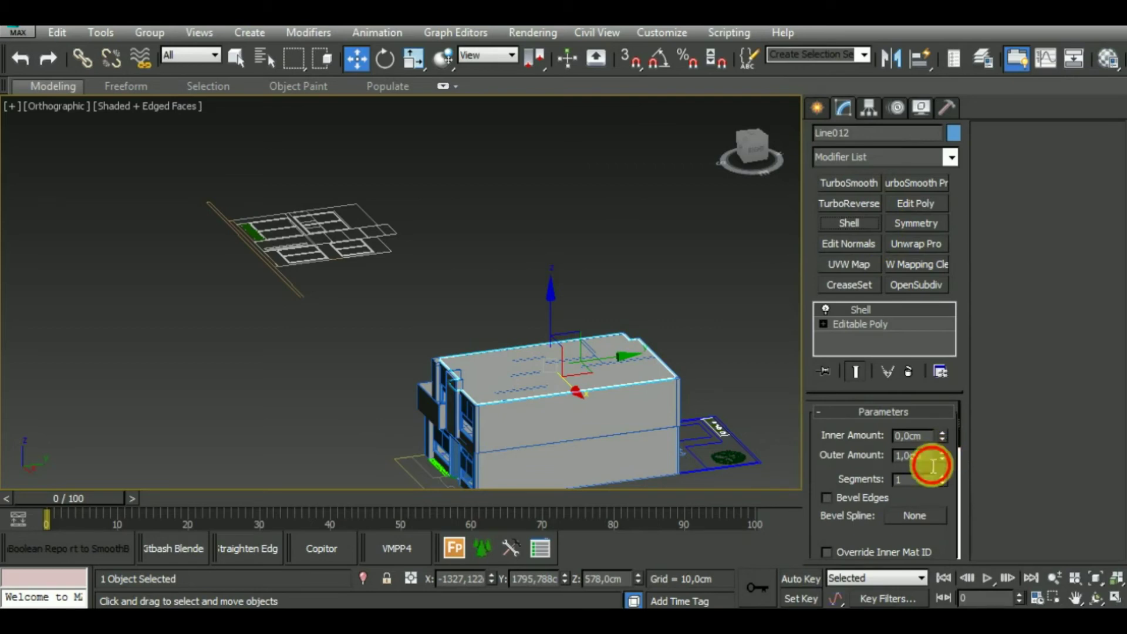
Step: Set the Shell's outer amount to 20 cm and inspect the thickened slab edge
{"action": "double_click", "coordinate": [932, 464]}
{"action": "type", "text": "0"}
{"action": "key", "text": "Return"}
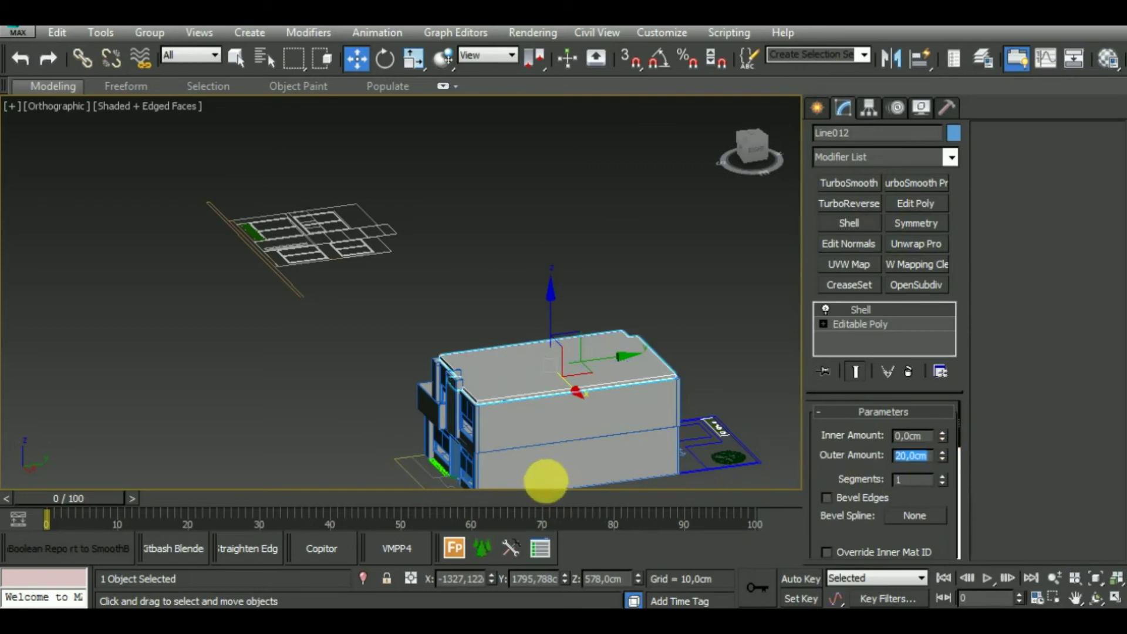
{"action": "scroll", "coordinate": [511, 395], "scroll_direction": "up", "scroll_amount": 2}
{"action": "scroll", "coordinate": [519, 428], "scroll_direction": "up", "scroll_amount": 5}
{"action": "scroll", "coordinate": [512, 418], "scroll_direction": "down", "scroll_amount": 5}
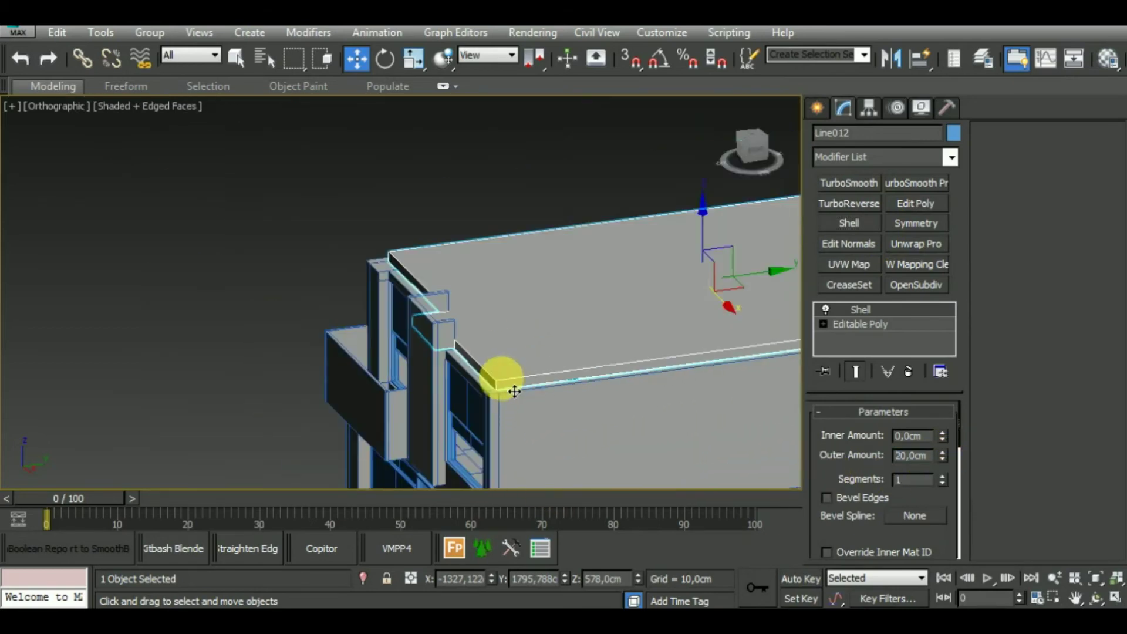
{"action": "mouse_move", "coordinate": [533, 415]}
{"action": "middle_mouse_down", "text": "alt"}
{"action": "mouse_move", "coordinate": [586, 461]}
{"action": "mouse_move", "coordinate": [608, 441]}
{"action": "mouse_move", "coordinate": [478, 372]}
{"action": "middle_mouse_up", "text": "alt"}
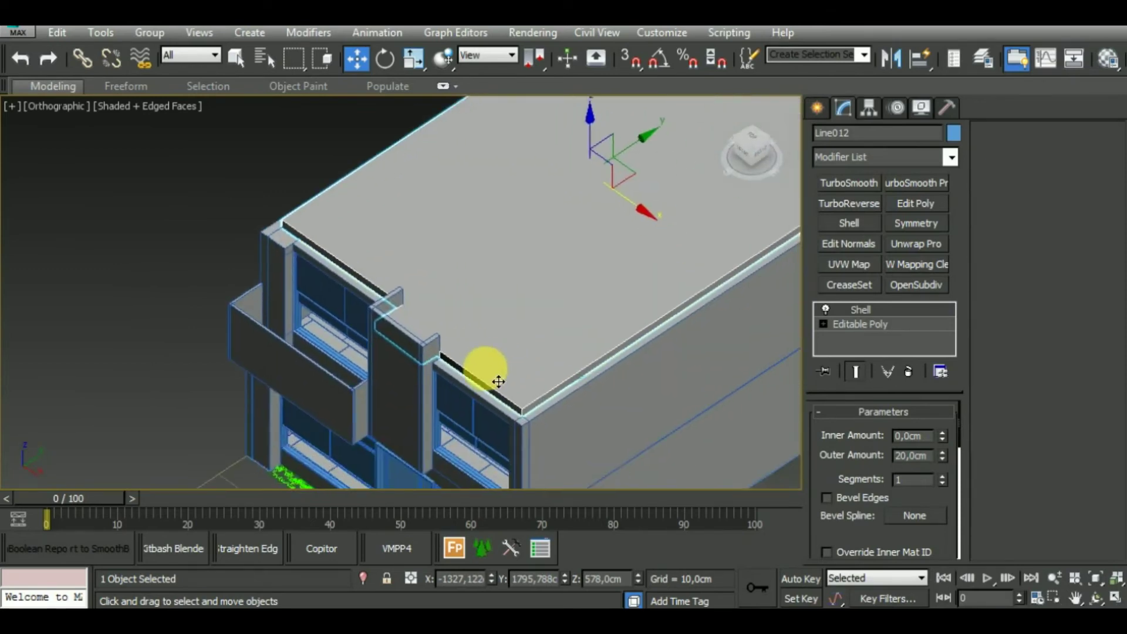
{"action": "scroll", "coordinate": [478, 373], "scroll_direction": "up", "scroll_amount": 3}
Step: On the base Editable Poly, select the two roof vertices at the building corner
{"action": "left_click", "coordinate": [858, 325]}
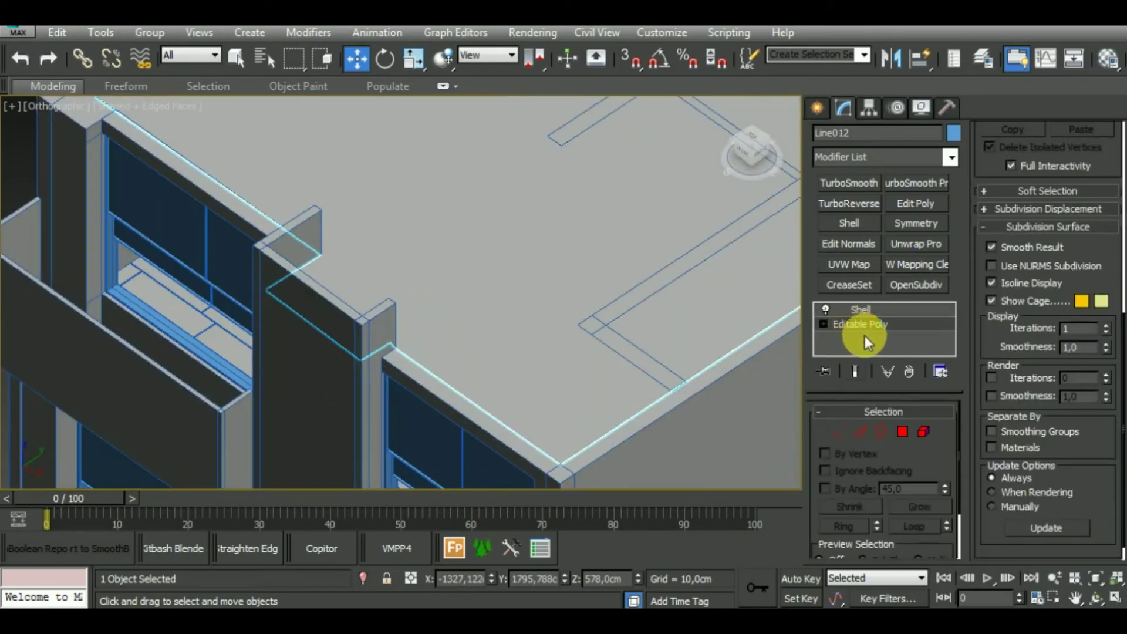
{"action": "left_click", "coordinate": [840, 433]}
{"action": "middle_click_drag", "start_coordinate": [600, 407], "coordinate": [587, 353]}
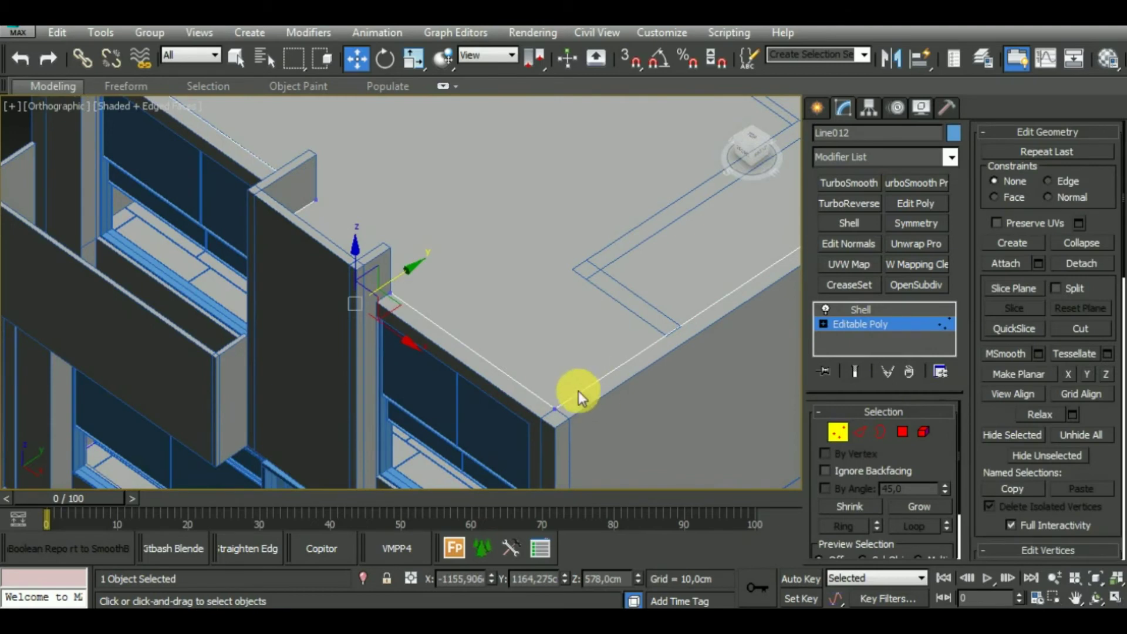
{"action": "left_click", "coordinate": [555, 407]}
{"action": "left_click", "coordinate": [388, 294], "text": "ctrl"}
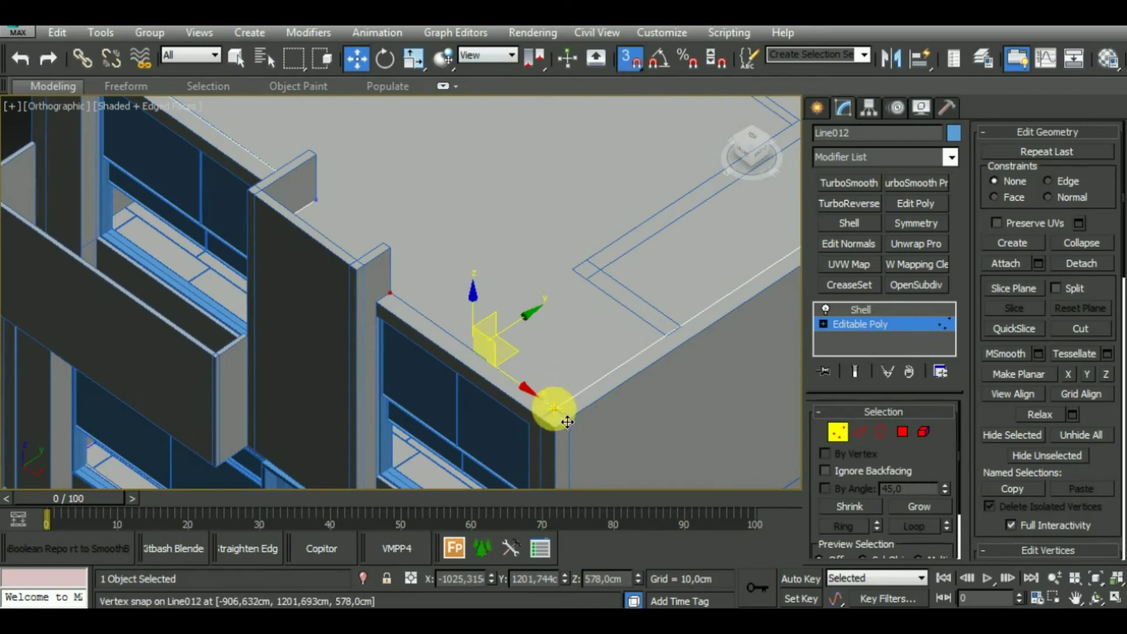
Step: Move the two selected roof vertices and snap them onto the wall corner
{"action": "mouse_move", "coordinate": [567, 421]}
{"action": "left_mouse_down"}
{"action": "mouse_move", "coordinate": [565, 440]}
{"action": "mouse_move", "coordinate": [391, 311]}
{"action": "left_mouse_up"}
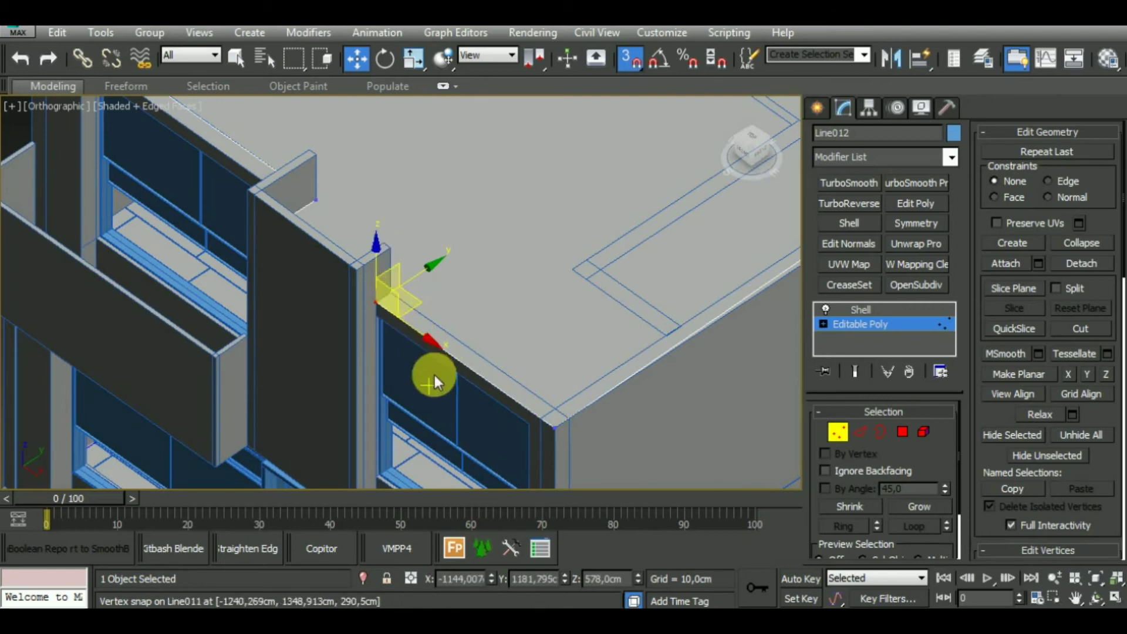
{"action": "scroll", "coordinate": [434, 375], "scroll_direction": "down", "scroll_amount": 3}
{"action": "scroll", "coordinate": [426, 427], "scroll_direction": "down", "scroll_amount": 2}
{"action": "scroll", "coordinate": [544, 303], "scroll_direction": "up", "scroll_amount": 3}
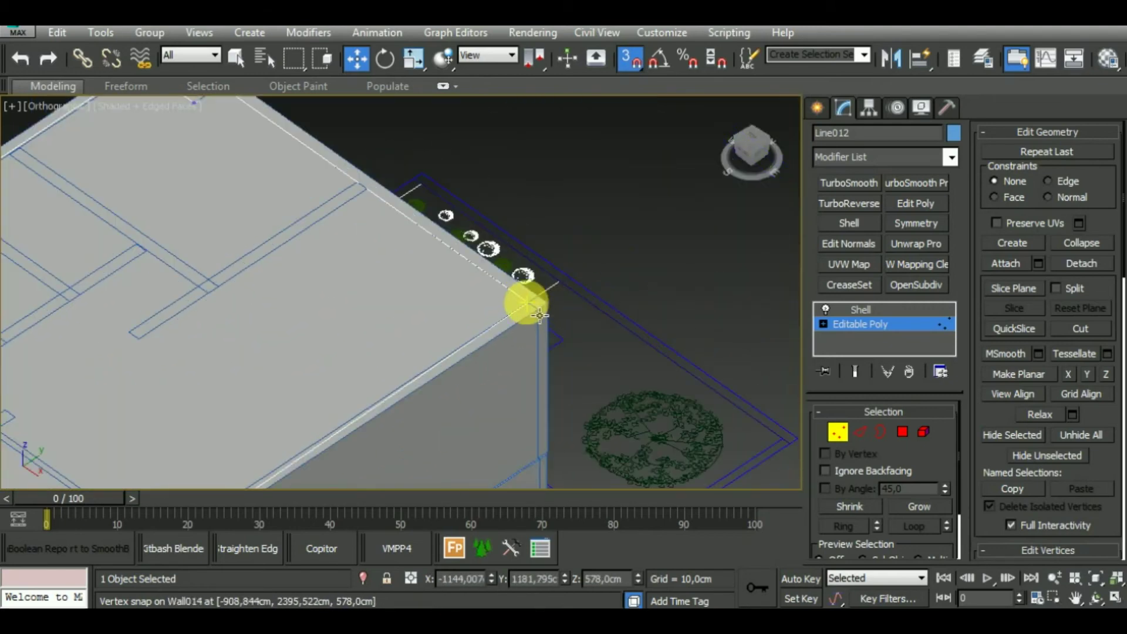
{"action": "mouse_move", "coordinate": [539, 315]}
{"action": "left_mouse_down"}
{"action": "mouse_move", "coordinate": [571, 290]}
{"action": "mouse_move", "coordinate": [565, 311]}
{"action": "left_mouse_up"}
{"action": "mouse_move", "coordinate": [566, 311]}
{"action": "middle_mouse_down"}
{"action": "mouse_move", "coordinate": [566, 413]}
{"action": "mouse_move", "coordinate": [461, 264]}
{"action": "middle_mouse_up"}
{"action": "scroll", "coordinate": [487, 256], "scroll_direction": "up", "scroll_amount": 2}
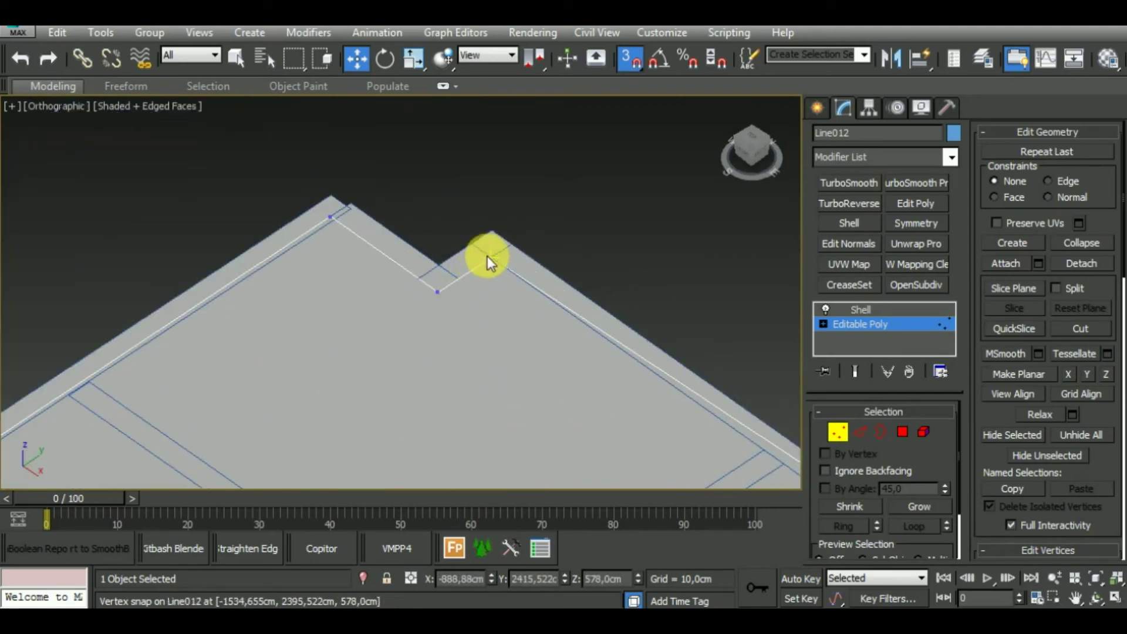
Step: Snap the notch vertex and the corner vertex above the windows onto their wall corners
{"action": "left_click", "coordinate": [491, 257]}
{"action": "mouse_move", "coordinate": [503, 259]}
{"action": "left_mouse_down"}
{"action": "mouse_move", "coordinate": [505, 247]}
{"action": "mouse_move", "coordinate": [449, 292]}
{"action": "left_mouse_up"}
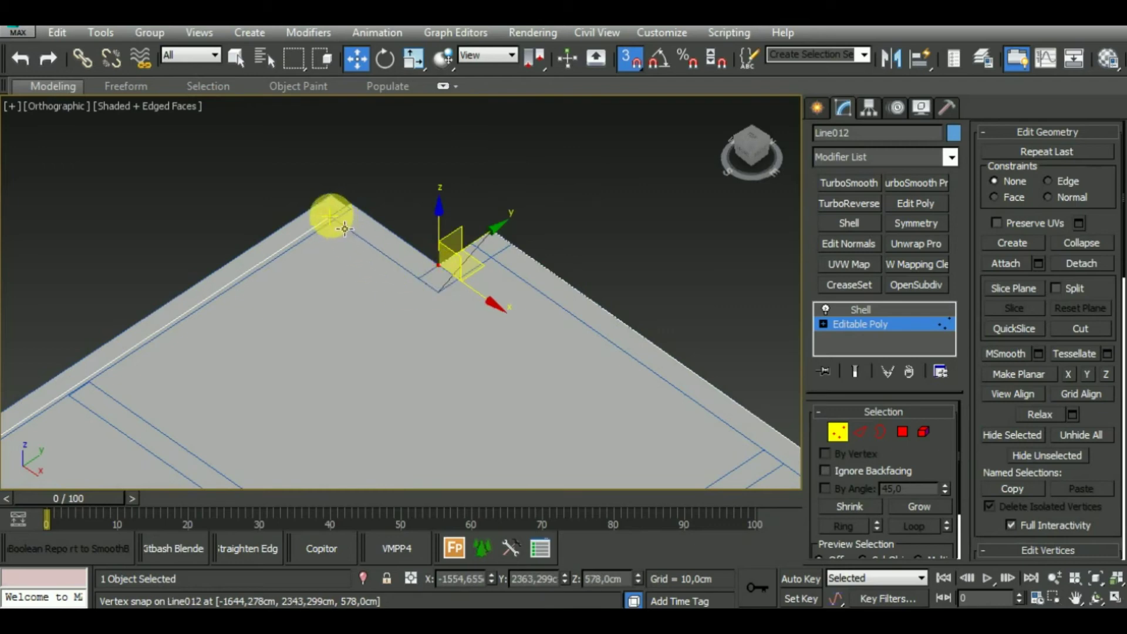
{"action": "mouse_move", "coordinate": [345, 229]}
{"action": "middle_mouse_down"}
{"action": "mouse_move", "coordinate": [327, 196]}
{"action": "mouse_move", "coordinate": [516, 206]}
{"action": "mouse_move", "coordinate": [608, 191]}
{"action": "middle_mouse_up"}
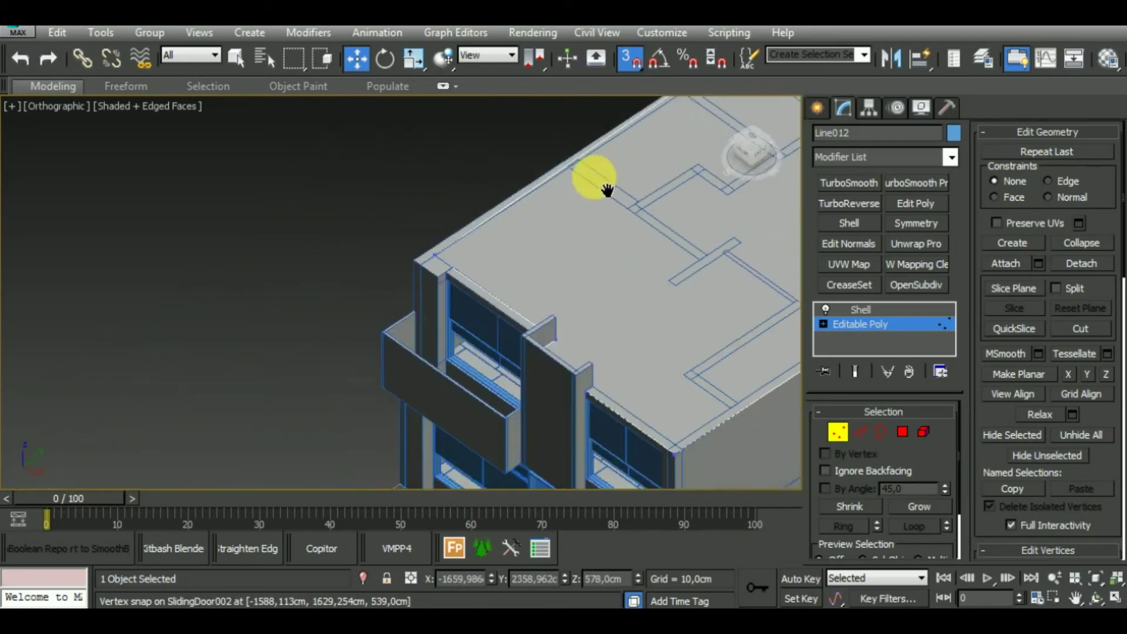
{"action": "scroll", "coordinate": [453, 251], "scroll_direction": "up", "scroll_amount": 3}
{"action": "left_click", "coordinate": [454, 259]}
{"action": "mouse_move", "coordinate": [454, 259]}
{"action": "left_mouse_down"}
{"action": "mouse_move", "coordinate": [432, 278]}
{"action": "mouse_move", "coordinate": [460, 264]}
{"action": "left_mouse_up"}
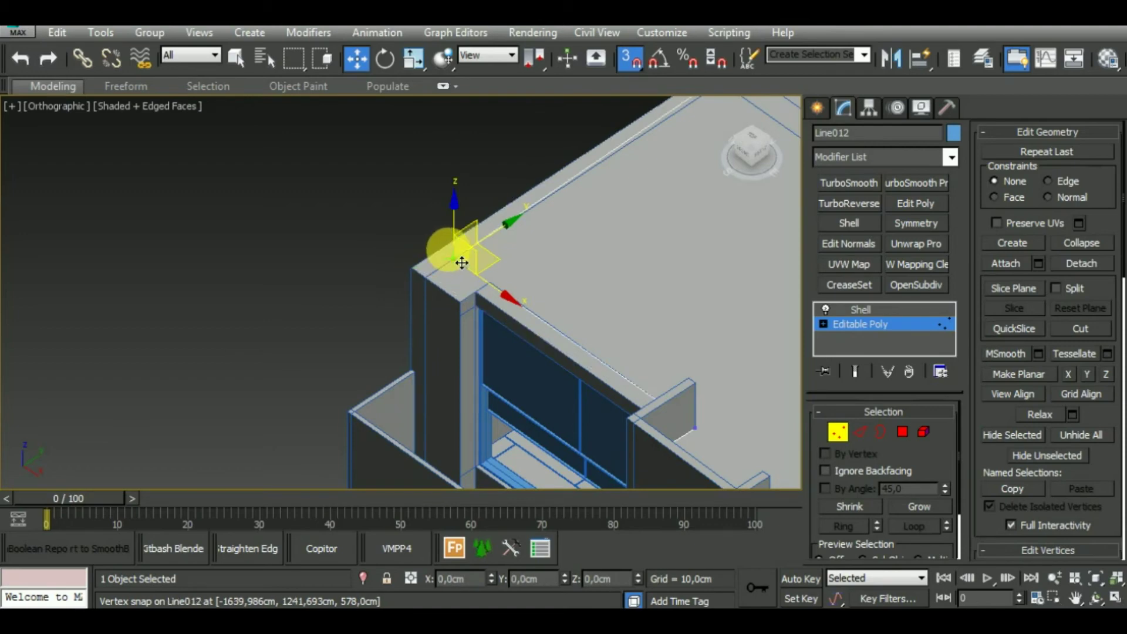
Step: From an overhead view, slide another roof vertex along its edge onto the wall
{"action": "scroll", "coordinate": [464, 268], "scroll_direction": "down", "scroll_amount": 1}
{"action": "scroll", "coordinate": [464, 261], "scroll_direction": "down", "scroll_amount": 1}
{"action": "scroll", "coordinate": [463, 258], "scroll_direction": "down", "scroll_amount": 1}
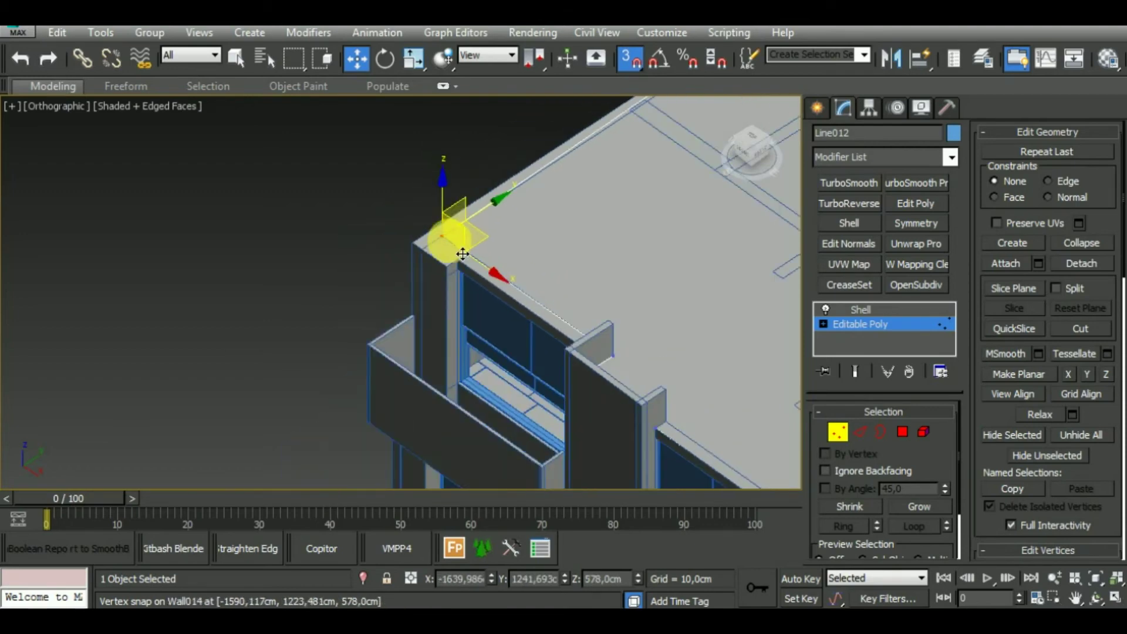
{"action": "scroll", "coordinate": [463, 254], "scroll_direction": "down", "scroll_amount": 1}
{"action": "mouse_move", "coordinate": [462, 253]}
{"action": "middle_mouse_down", "text": "alt"}
{"action": "mouse_move", "coordinate": [637, 364]}
{"action": "mouse_move", "coordinate": [591, 389]}
{"action": "mouse_move", "coordinate": [601, 370]}
{"action": "mouse_move", "coordinate": [410, 389]}
{"action": "middle_mouse_up", "text": "alt"}
{"action": "scroll", "coordinate": [433, 309], "scroll_direction": "up", "scroll_amount": 4}
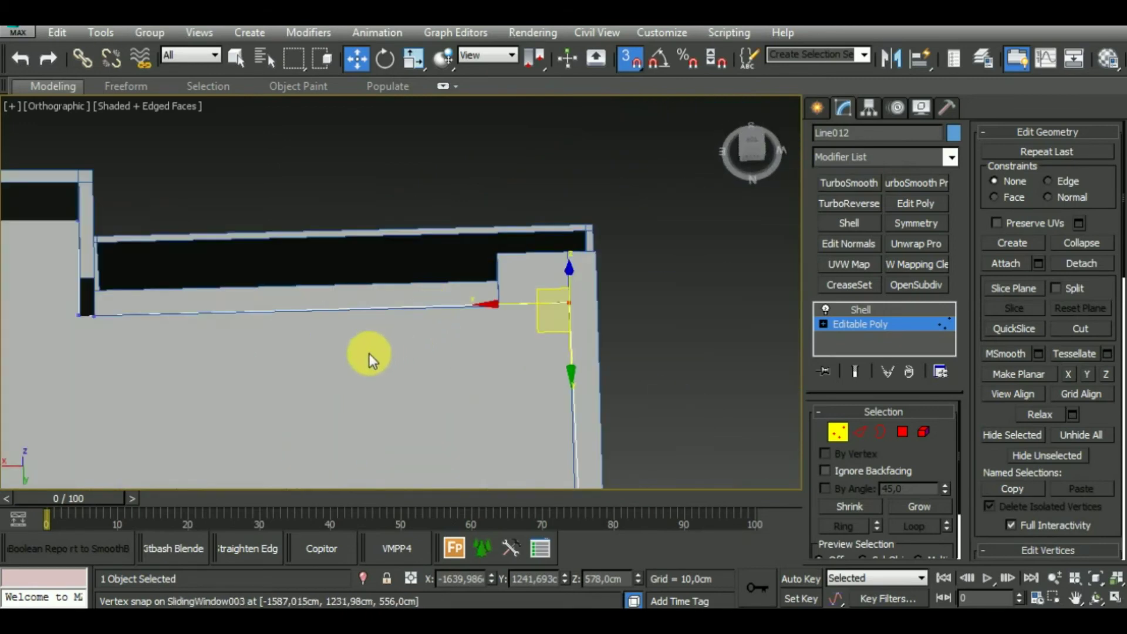
{"action": "scroll", "coordinate": [370, 358], "scroll_direction": "down", "scroll_amount": 1}
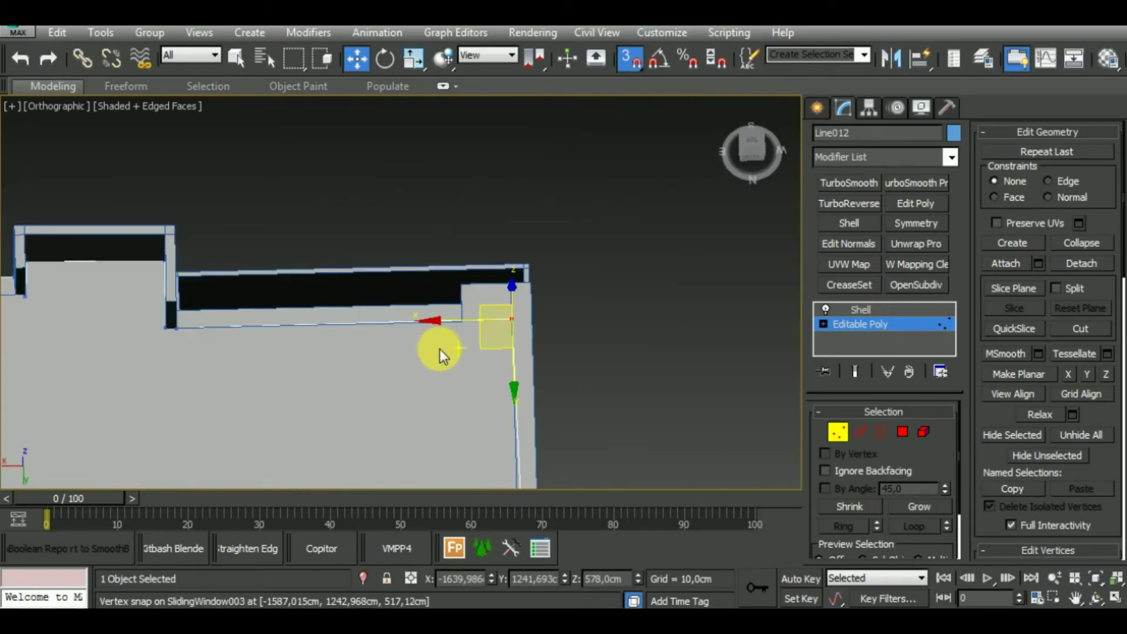
{"action": "scroll", "coordinate": [443, 347], "scroll_direction": "down", "scroll_amount": 1}
{"action": "mouse_move", "coordinate": [453, 342]}
{"action": "middle_mouse_down", "text": "alt"}
{"action": "mouse_move", "coordinate": [573, 383]}
{"action": "mouse_move", "coordinate": [449, 391]}
{"action": "middle_mouse_up", "text": "alt"}
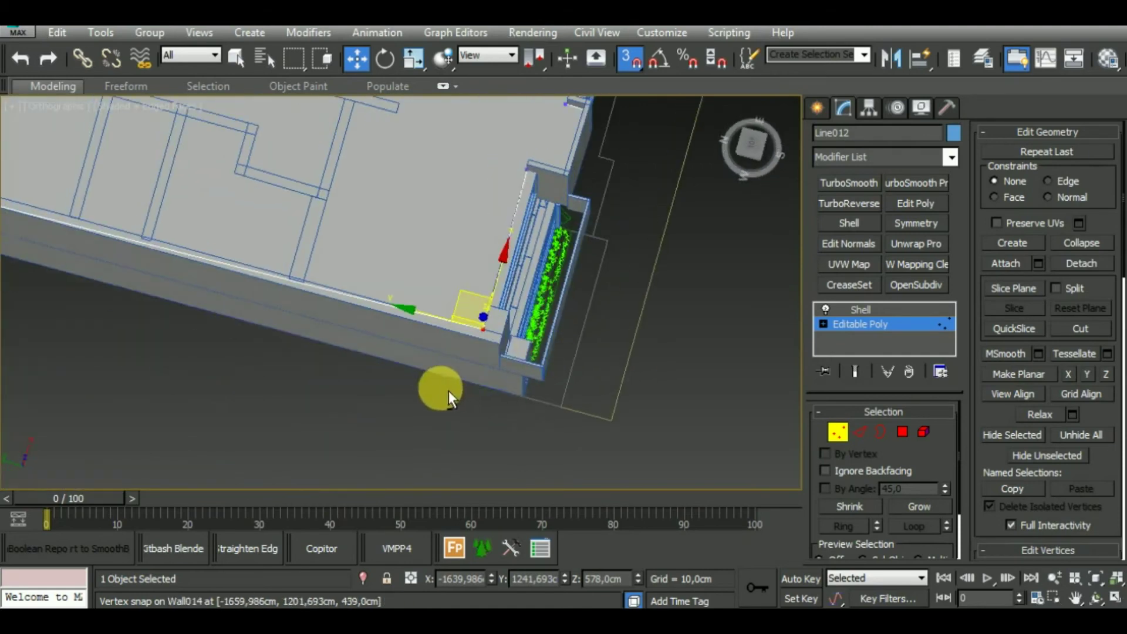
{"action": "scroll", "coordinate": [510, 355], "scroll_direction": "up", "scroll_amount": 2}
{"action": "left_click_drag", "start_coordinate": [455, 283], "coordinate": [487, 296]}
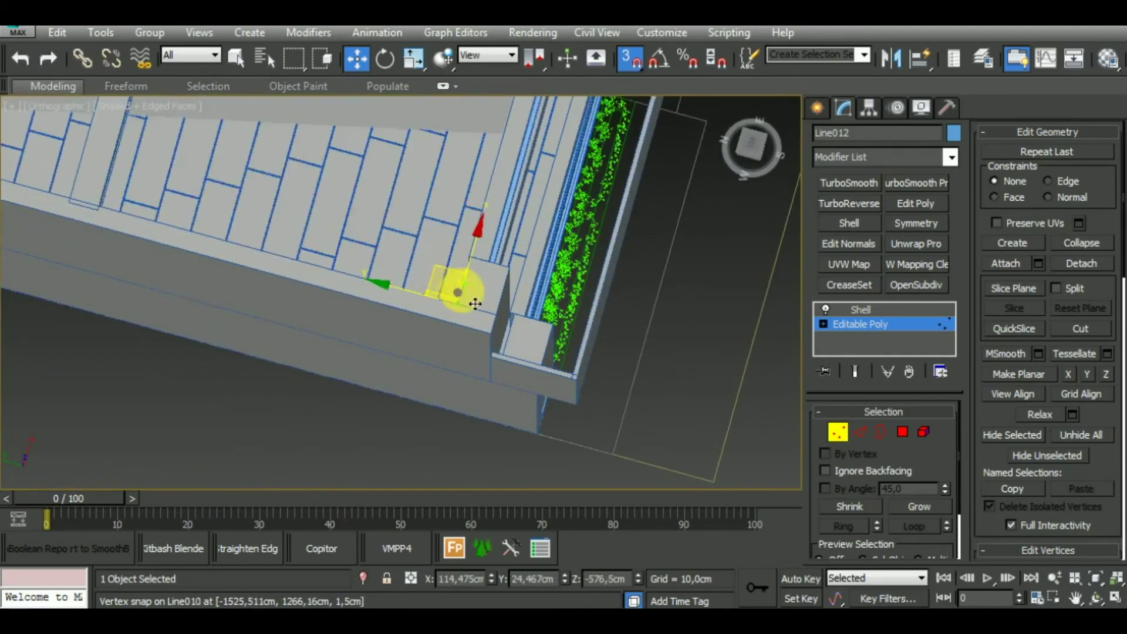
{"action": "scroll", "coordinate": [488, 297], "scroll_direction": "down", "scroll_amount": 1}
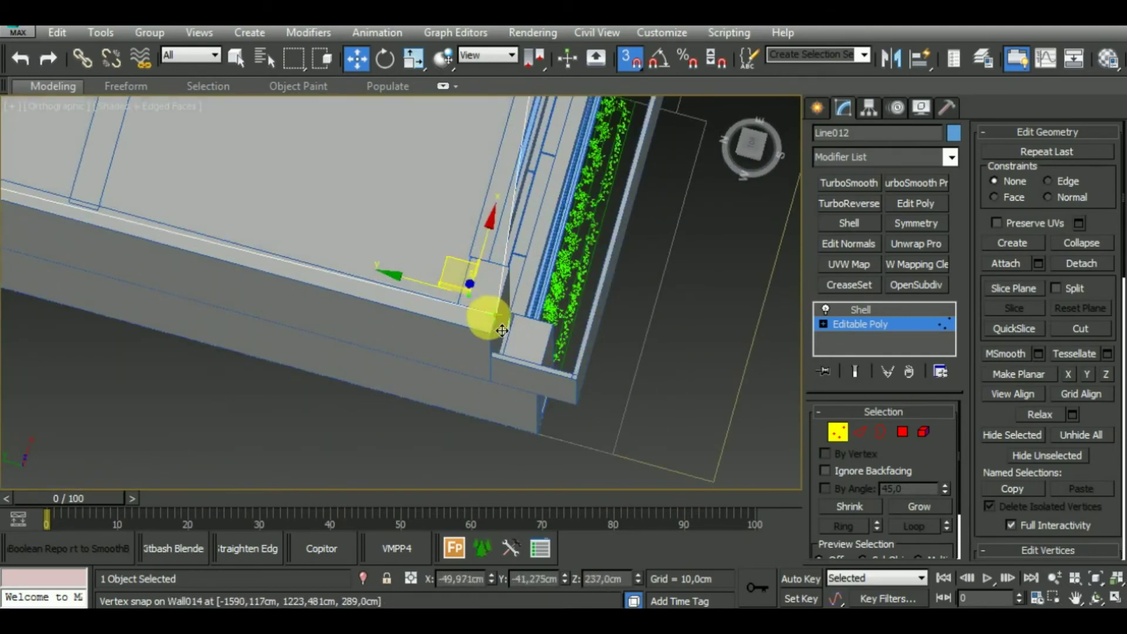
{"action": "mouse_move", "coordinate": [478, 311]}
{"action": "middle_mouse_down", "text": "alt"}
{"action": "mouse_move", "coordinate": [473, 335]}
{"action": "mouse_move", "coordinate": [460, 327]}
{"action": "middle_mouse_up", "text": "alt"}
{"action": "scroll", "coordinate": [426, 305], "scroll_direction": "up", "scroll_amount": 2}
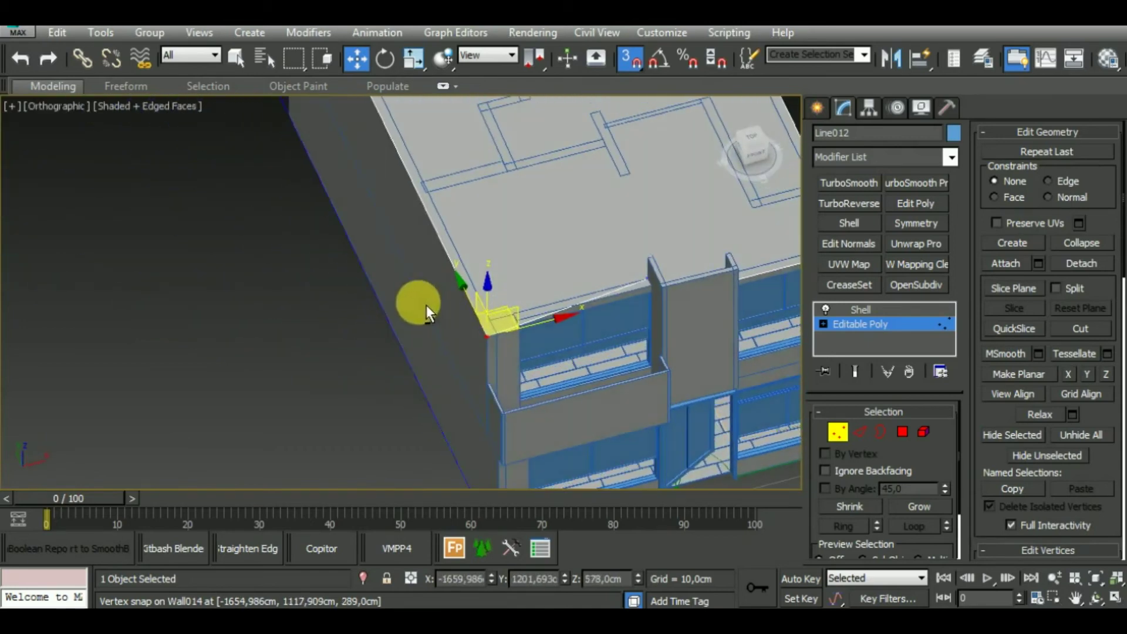
{"action": "scroll", "coordinate": [503, 322], "scroll_direction": "up", "scroll_amount": 2}
{"action": "scroll", "coordinate": [503, 322], "scroll_direction": "up", "scroll_amount": 2}
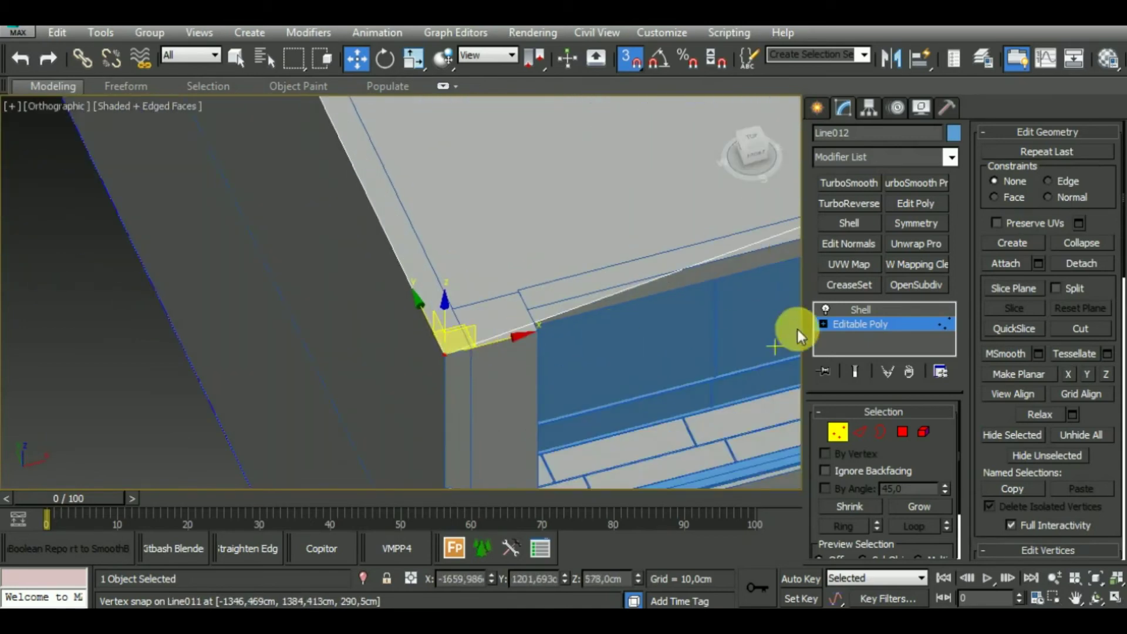
Step: Insert a vertex on the roof edge and slide it down along the wall edge
{"action": "left_click", "coordinate": [860, 434]}
{"action": "left_click", "coordinate": [1048, 157]}
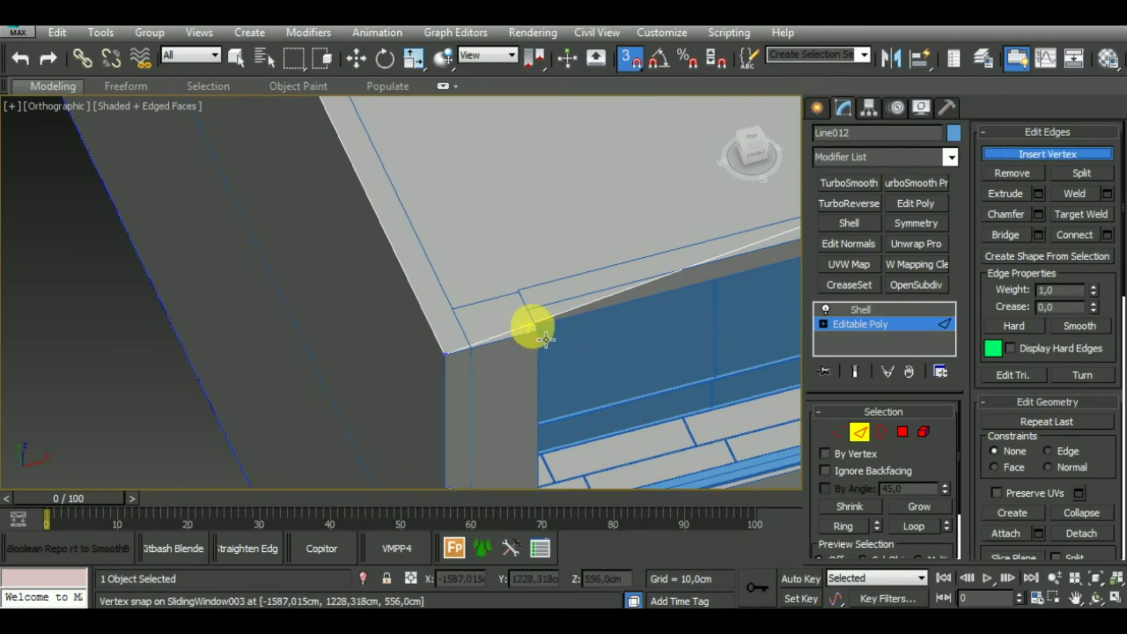
{"action": "left_click", "coordinate": [839, 433]}
{"action": "left_click_drag", "start_coordinate": [544, 319], "coordinate": [576, 333]}
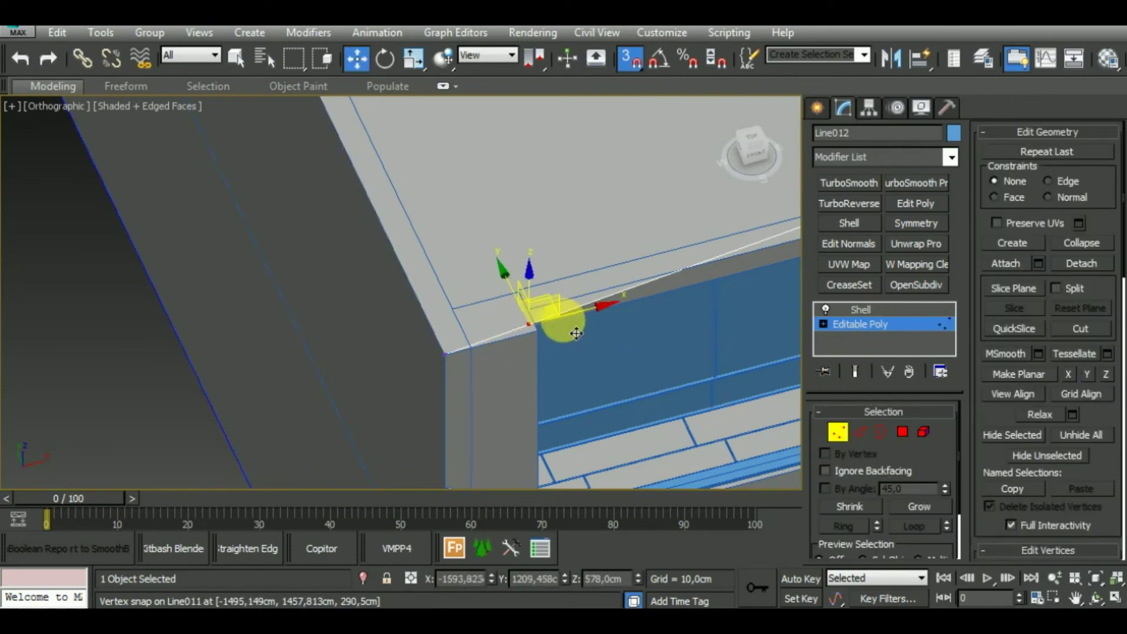
{"action": "scroll", "coordinate": [528, 364], "scroll_direction": "up", "scroll_amount": 2}
{"action": "scroll", "coordinate": [452, 364], "scroll_direction": "up", "scroll_amount": 1}
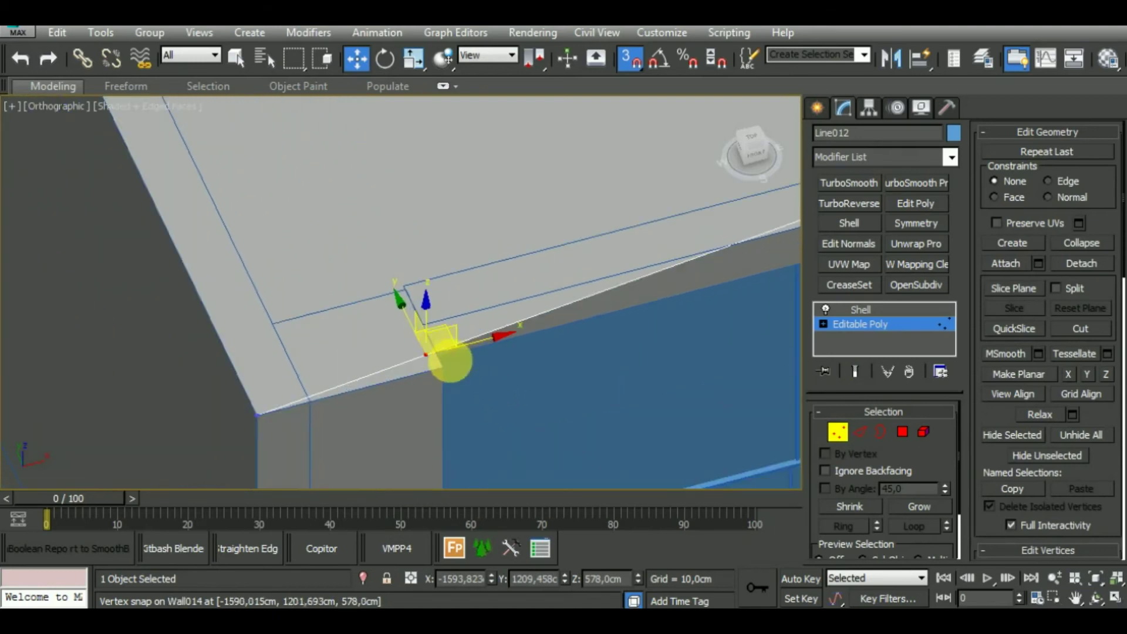
{"action": "left_click_drag", "start_coordinate": [439, 348], "coordinate": [454, 376]}
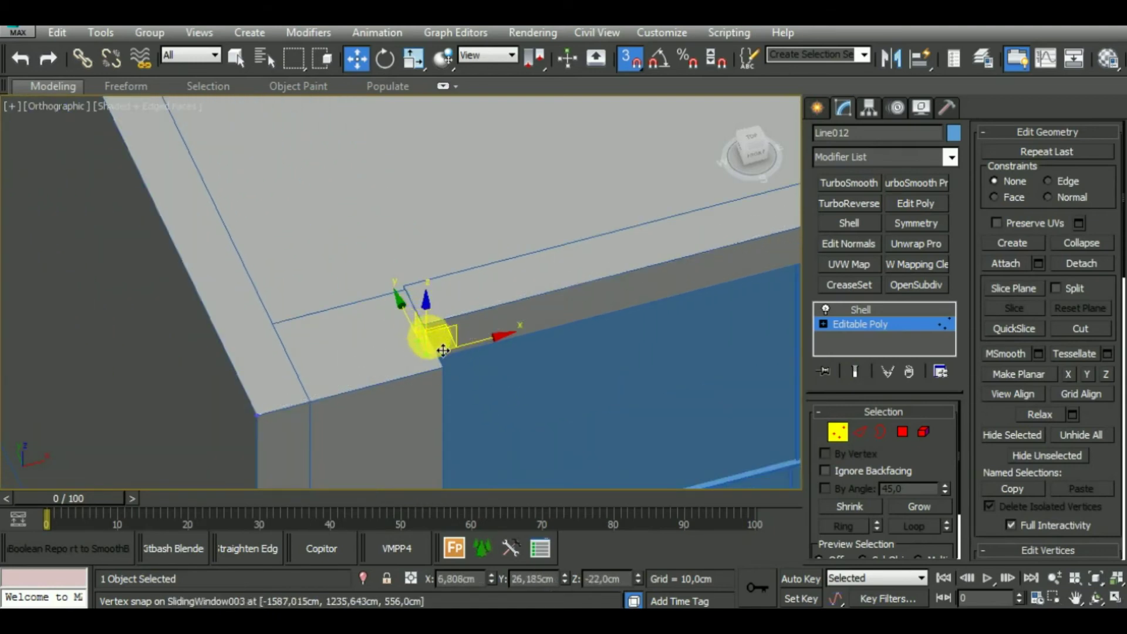
{"action": "scroll", "coordinate": [454, 375], "scroll_direction": "down", "scroll_amount": 3}
{"action": "scroll", "coordinate": [534, 405], "scroll_direction": "up", "scroll_amount": 1}
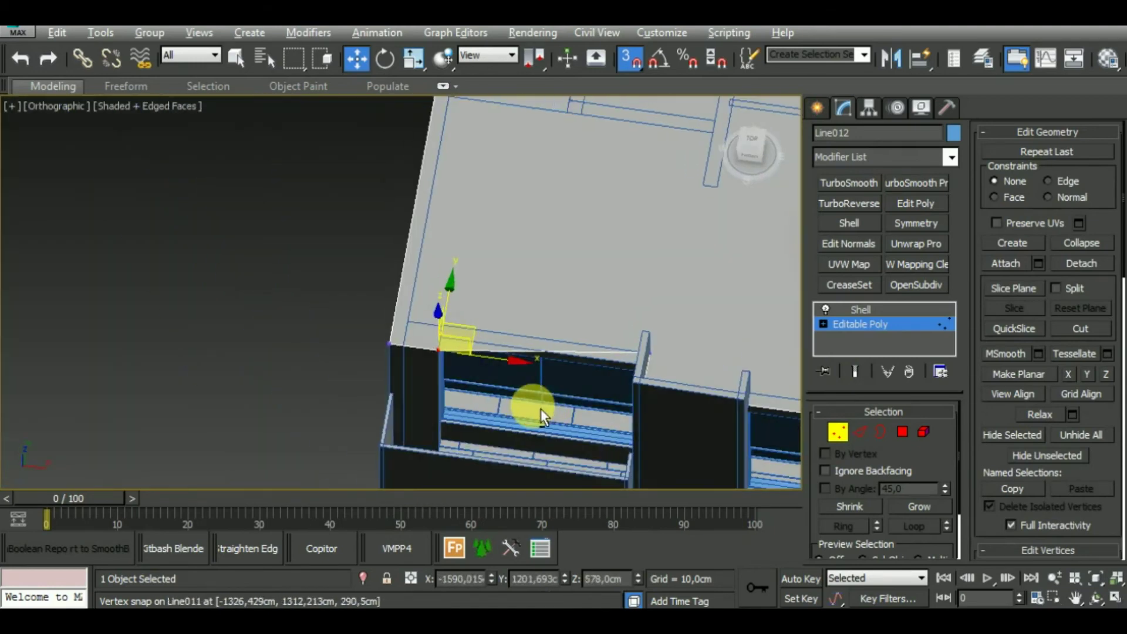
Step: Insert more roof-edge vertices and snap them onto the window corner and wall corner
{"action": "left_click", "coordinate": [863, 429]}
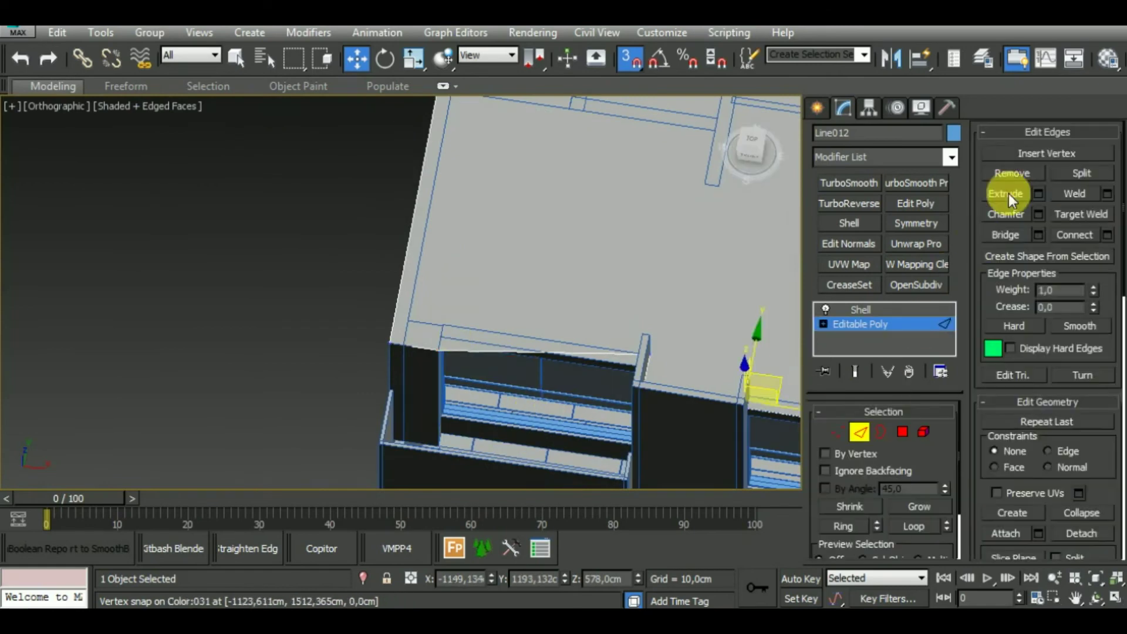
{"action": "left_click", "coordinate": [1042, 159]}
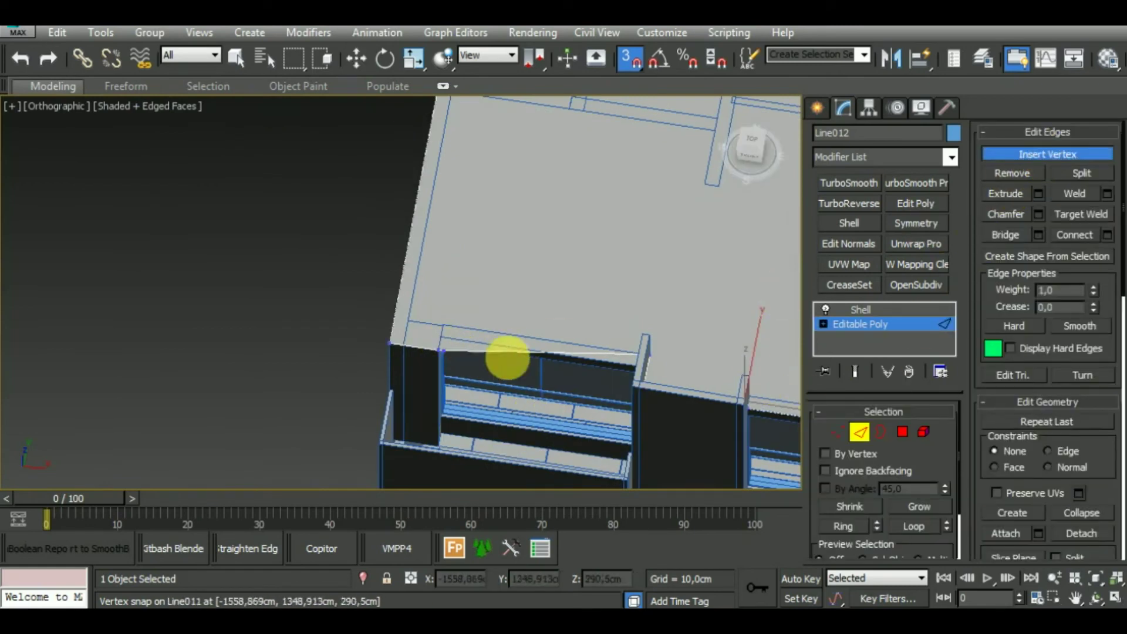
{"action": "key", "text": "w"}
{"action": "scroll", "coordinate": [402, 452], "scroll_direction": "up", "scroll_amount": 4}
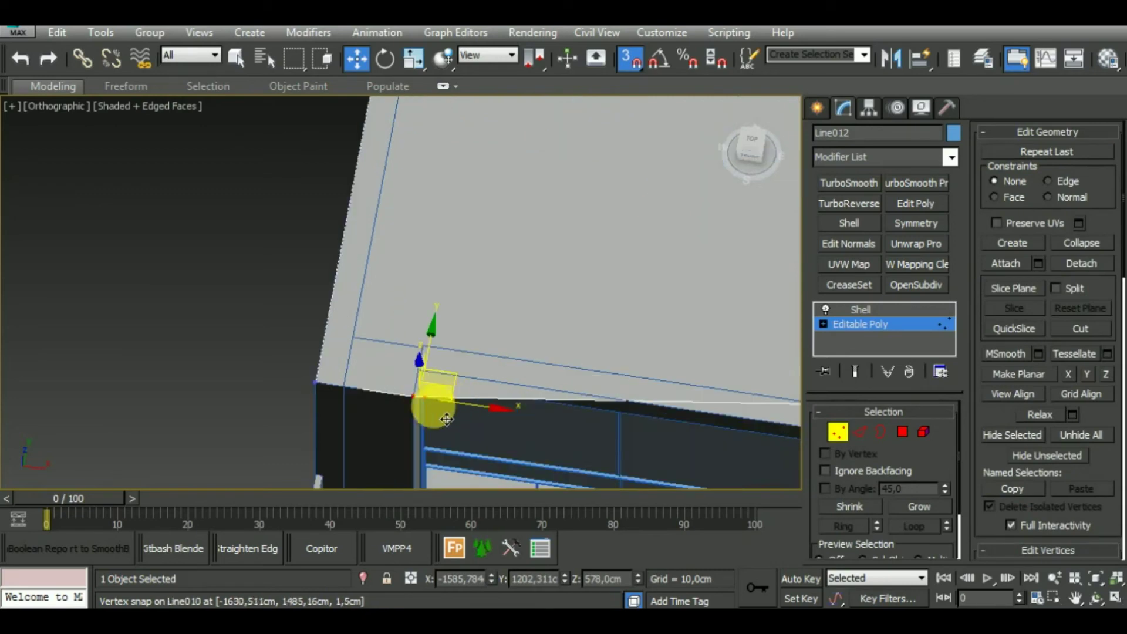
{"action": "mouse_move", "coordinate": [436, 413]}
{"action": "left_mouse_down"}
{"action": "mouse_move", "coordinate": [452, 368]}
{"action": "mouse_move", "coordinate": [418, 366]}
{"action": "left_mouse_up"}
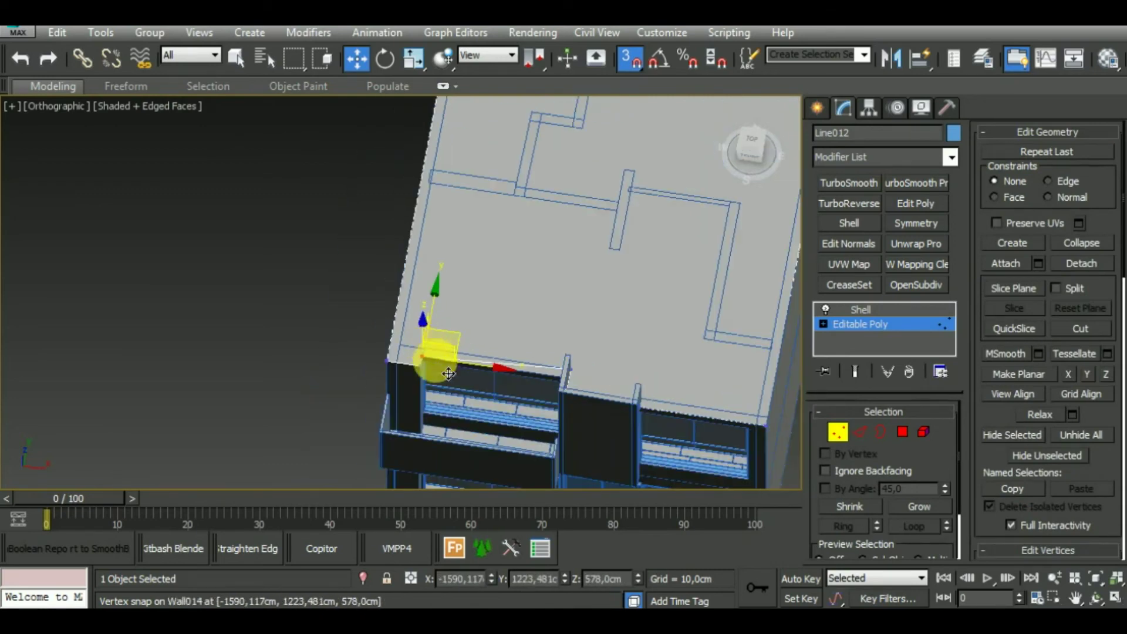
{"action": "scroll", "coordinate": [435, 355], "scroll_direction": "down", "scroll_amount": 4}
{"action": "mouse_move", "coordinate": [578, 410]}
{"action": "middle_mouse_down", "text": "alt"}
{"action": "mouse_move", "coordinate": [652, 396]}
{"action": "mouse_move", "coordinate": [519, 403]}
{"action": "middle_mouse_up", "text": "alt"}
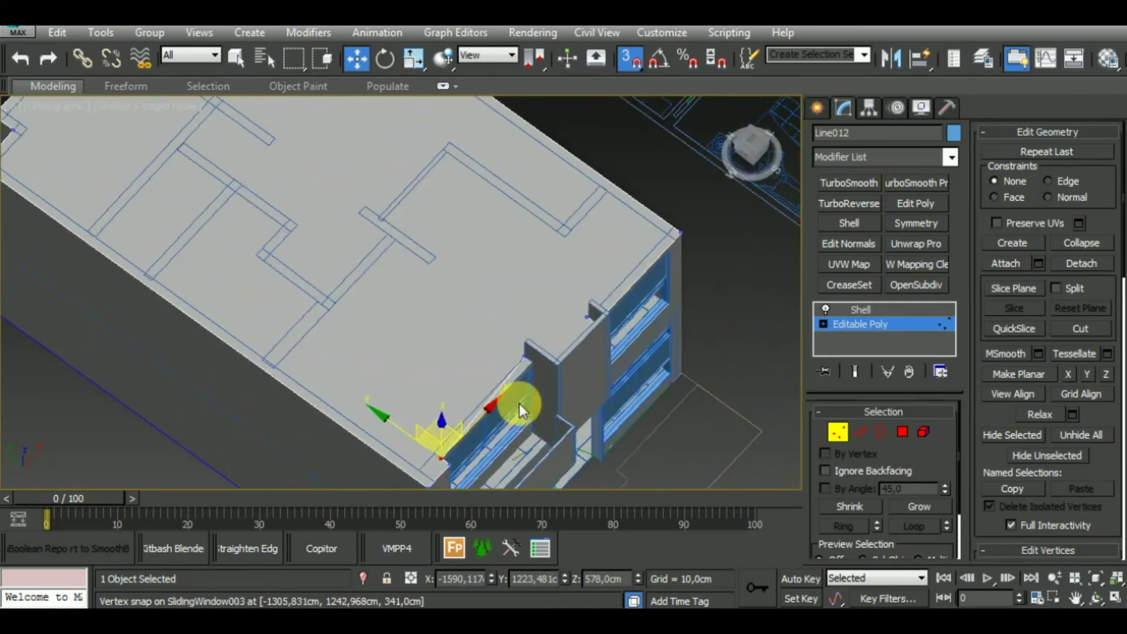
{"action": "scroll", "coordinate": [519, 404], "scroll_direction": "up", "scroll_amount": 4}
{"action": "mouse_move", "coordinate": [522, 333]}
{"action": "left_mouse_down"}
{"action": "mouse_move", "coordinate": [529, 320]}
{"action": "mouse_move", "coordinate": [494, 317]}
{"action": "mouse_move", "coordinate": [516, 307]}
{"action": "mouse_move", "coordinate": [555, 345]}
{"action": "left_mouse_up"}
{"action": "scroll", "coordinate": [555, 346], "scroll_direction": "down", "scroll_amount": 5}
{"action": "scroll", "coordinate": [536, 322], "scroll_direction": "down", "scroll_amount": 4}
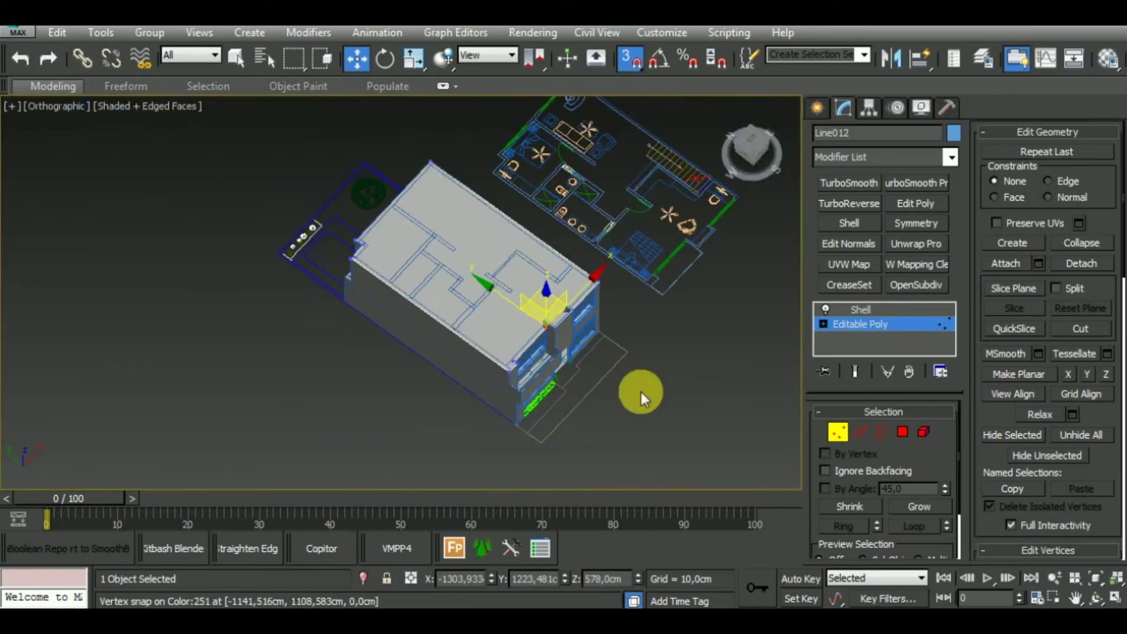
Step: Exit the slab's vertex editing, review its Shell settings, and save the scene
{"action": "left_click", "coordinate": [838, 431]}
{"action": "left_click", "coordinate": [881, 309]}
{"action": "mouse_move", "coordinate": [667, 433]}
{"action": "middle_mouse_down", "text": "alt"}
{"action": "mouse_move", "coordinate": [617, 372]}
{"action": "mouse_move", "coordinate": [634, 364]}
{"action": "middle_mouse_up", "text": "alt"}
{"action": "scroll", "coordinate": [635, 364], "scroll_direction": "down", "scroll_amount": 2}
{"action": "scroll", "coordinate": [573, 403], "scroll_direction": "up", "scroll_amount": 5}
{"action": "scroll", "coordinate": [491, 376], "scroll_direction": "down", "scroll_amount": 4}
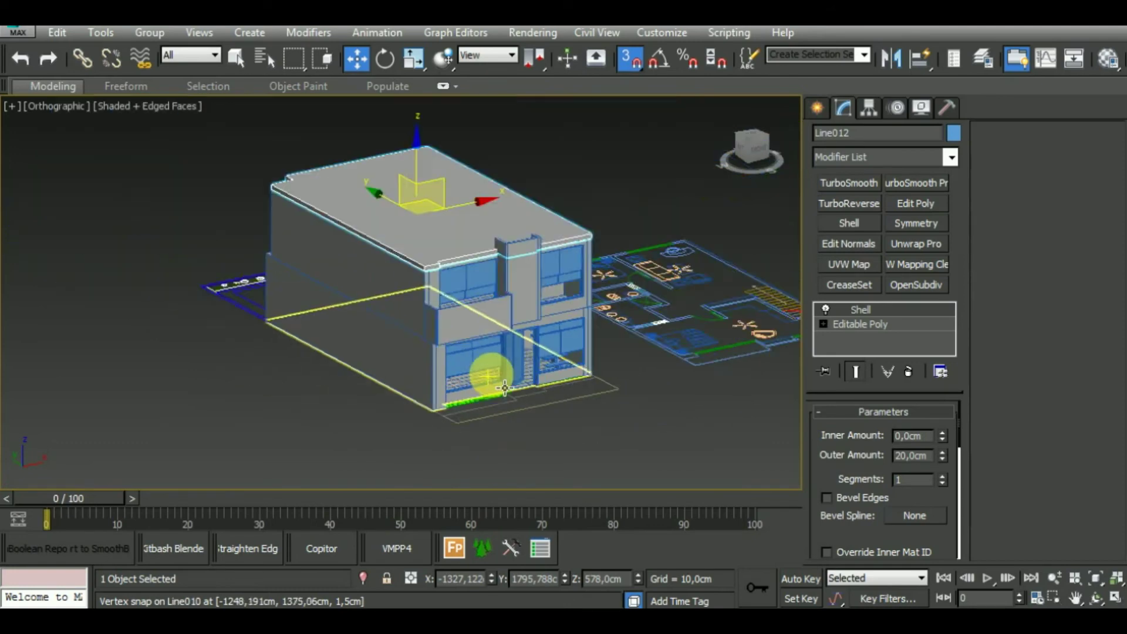
{"action": "scroll", "coordinate": [485, 372], "scroll_direction": "down", "scroll_amount": 2}
{"action": "middle_click_drag", "start_coordinate": [574, 415], "coordinate": [592, 424]}
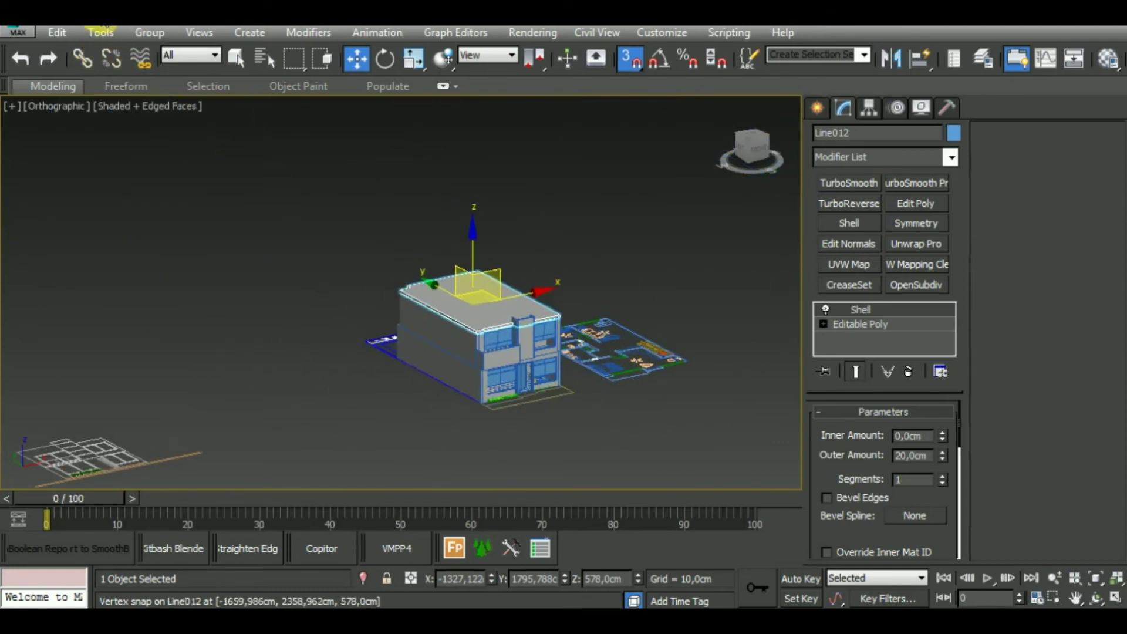
{"action": "key", "text": "ctrl+s"}
Step: Select Wall010 and zoom in on its corner beside the lower window
{"action": "mouse_move", "coordinate": [345, 282]}
{"action": "middle_mouse_down", "text": "alt"}
{"action": "mouse_move", "coordinate": [403, 340]}
{"action": "mouse_move", "coordinate": [516, 344]}
{"action": "mouse_move", "coordinate": [543, 399]}
{"action": "middle_mouse_up", "text": "alt"}
{"action": "scroll", "coordinate": [579, 378], "scroll_direction": "up", "scroll_amount": 4}
{"action": "left_click", "coordinate": [587, 396]}
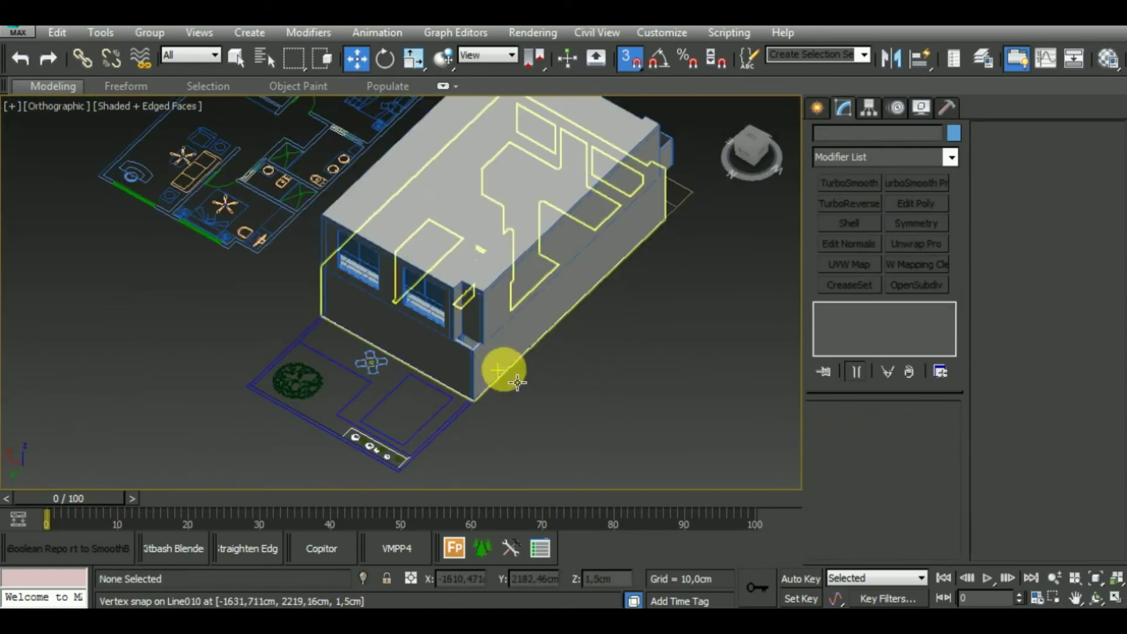
{"action": "middle_click_drag", "start_coordinate": [517, 382], "coordinate": [529, 384]}
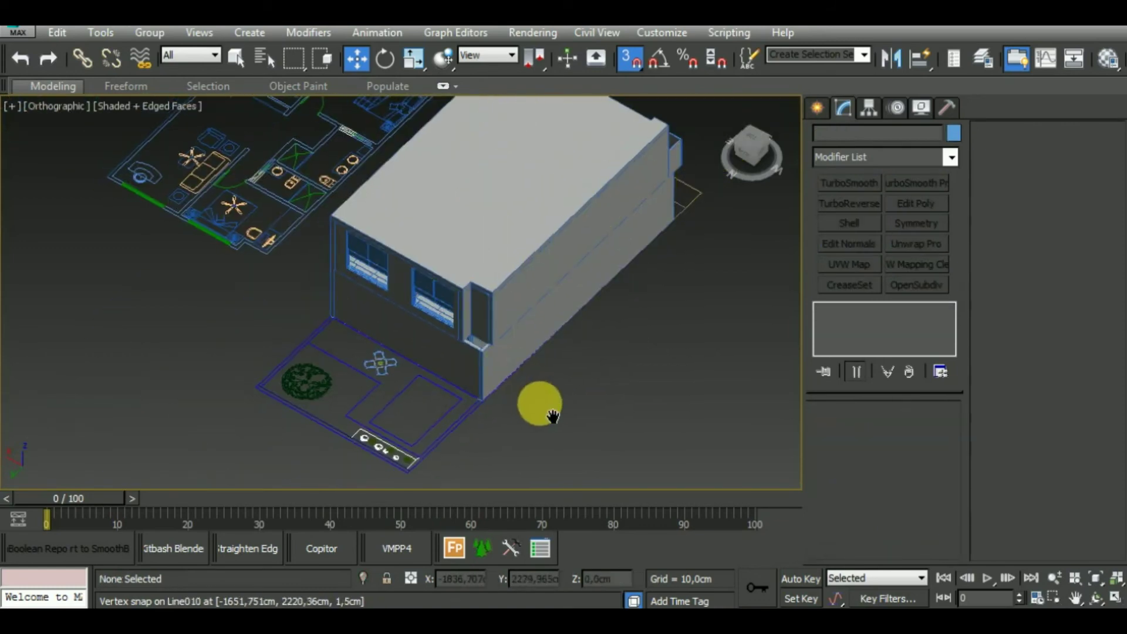
{"action": "left_click", "coordinate": [503, 373]}
{"action": "scroll", "coordinate": [499, 369], "scroll_direction": "up", "scroll_amount": 3}
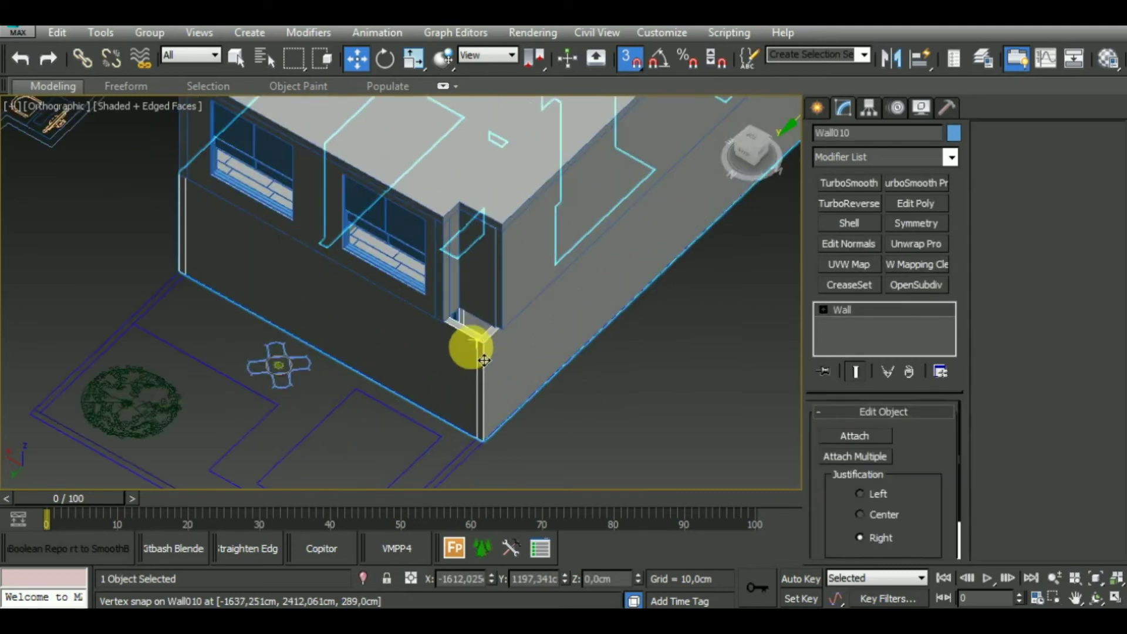
{"action": "scroll", "coordinate": [493, 369], "scroll_direction": "up", "scroll_amount": 3}
{"action": "scroll", "coordinate": [492, 369], "scroll_direction": "down", "scroll_amount": 5}
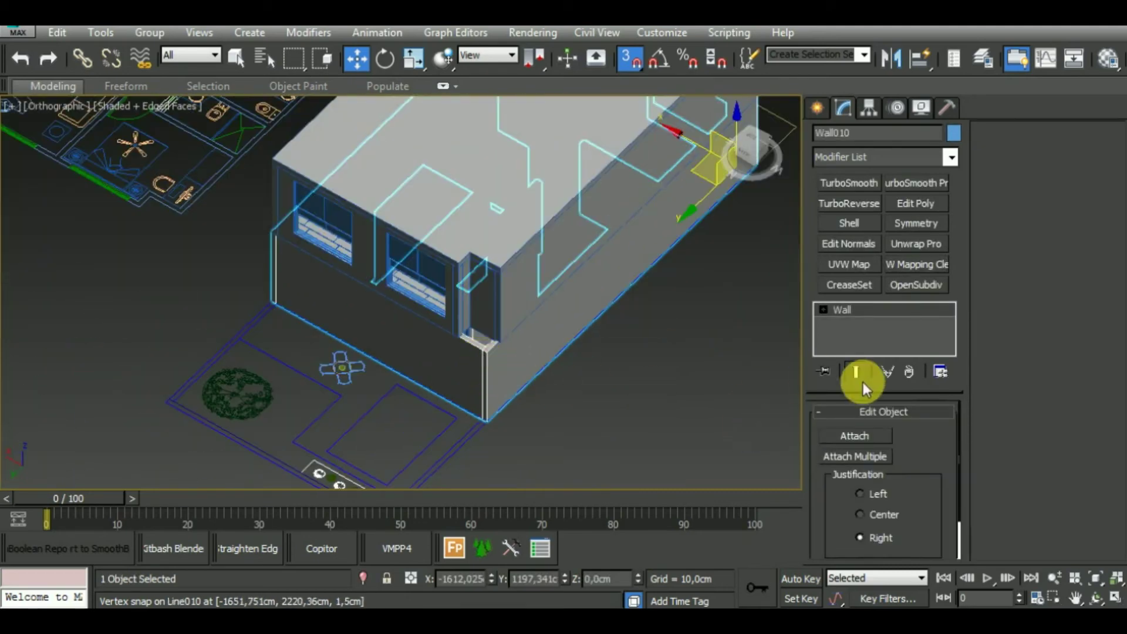
Step: Draw Plane001, about 265.8 × 275.9 cm, from Standard Primitives at Wall010's corner
{"action": "left_click", "coordinate": [817, 108]}
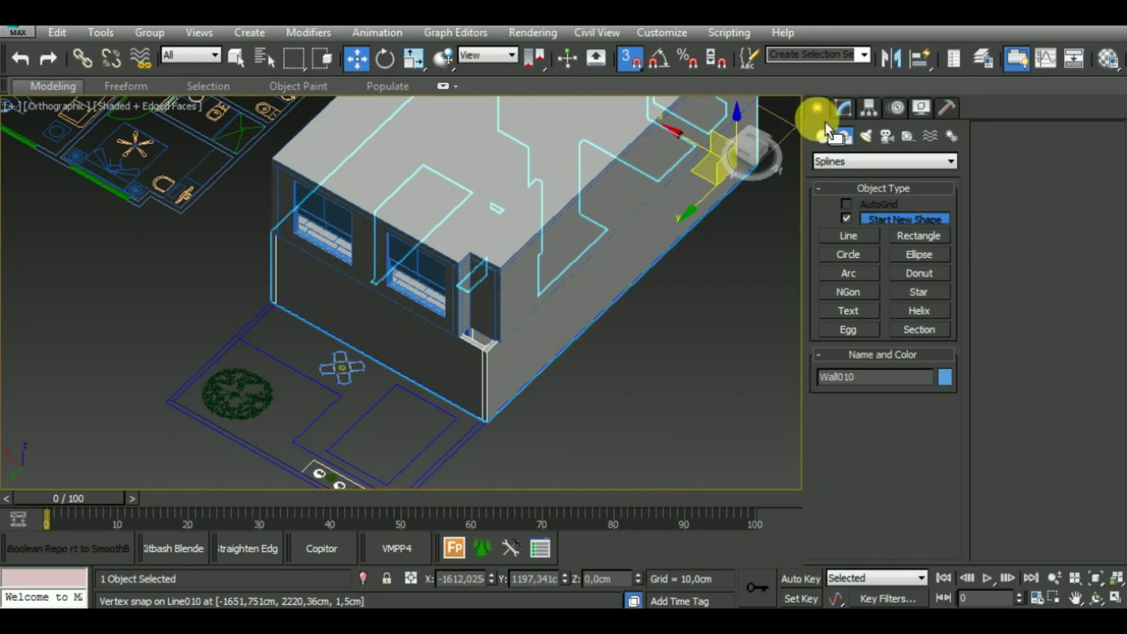
{"action": "middle_click_drag", "start_coordinate": [629, 428], "coordinate": [619, 421]}
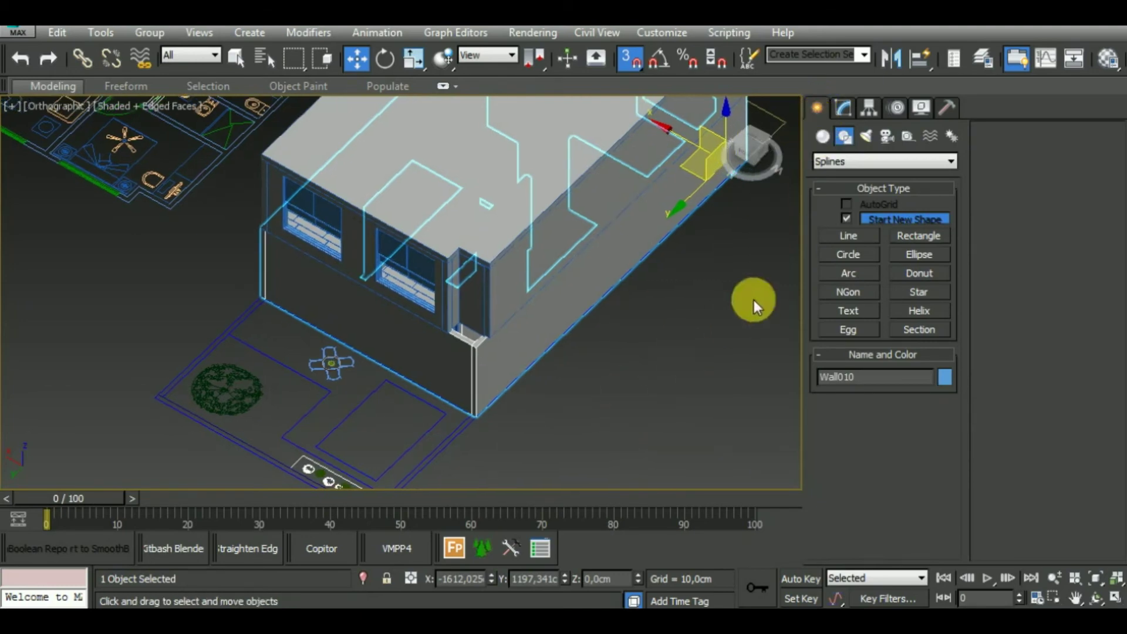
{"action": "left_click", "coordinate": [823, 138]}
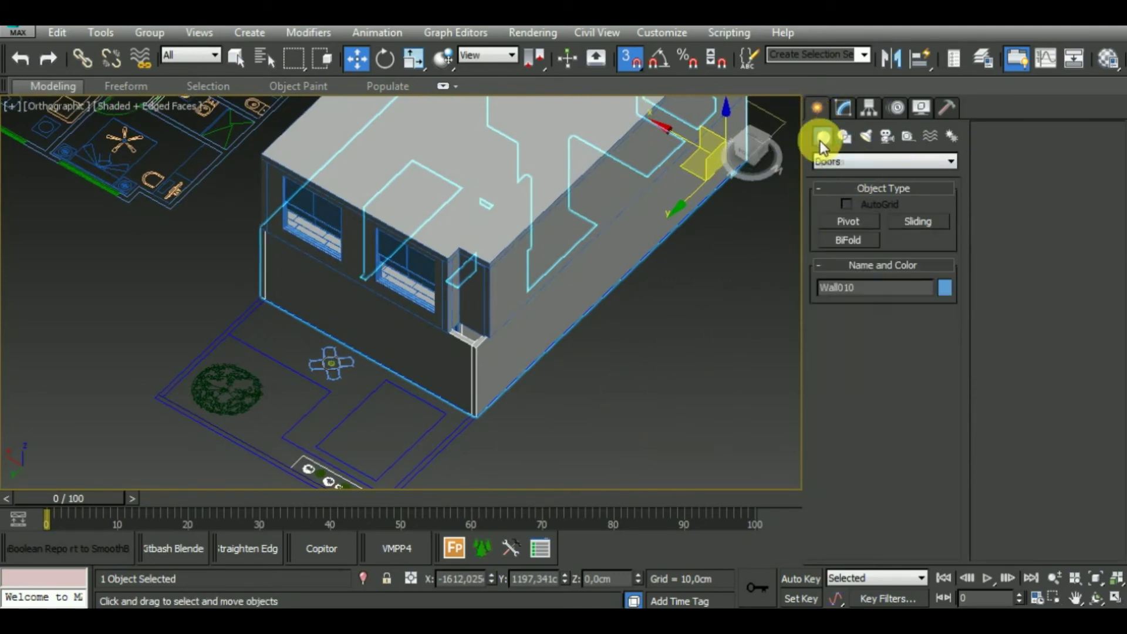
{"action": "left_click", "coordinate": [859, 167]}
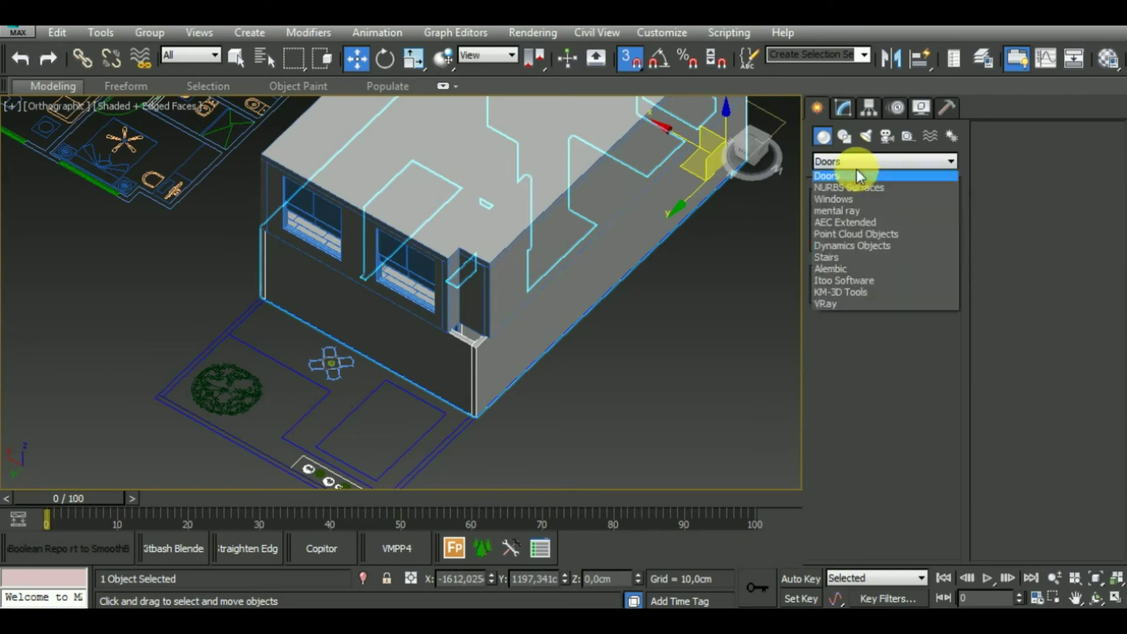
{"action": "left_click", "coordinate": [855, 174]}
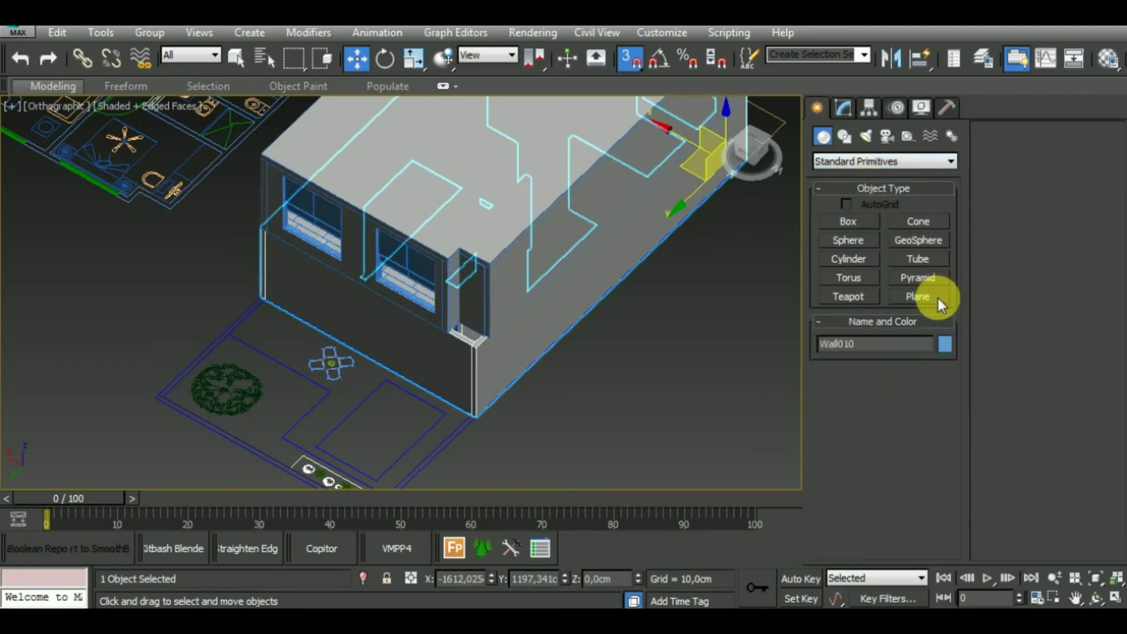
{"action": "left_click", "coordinate": [938, 298]}
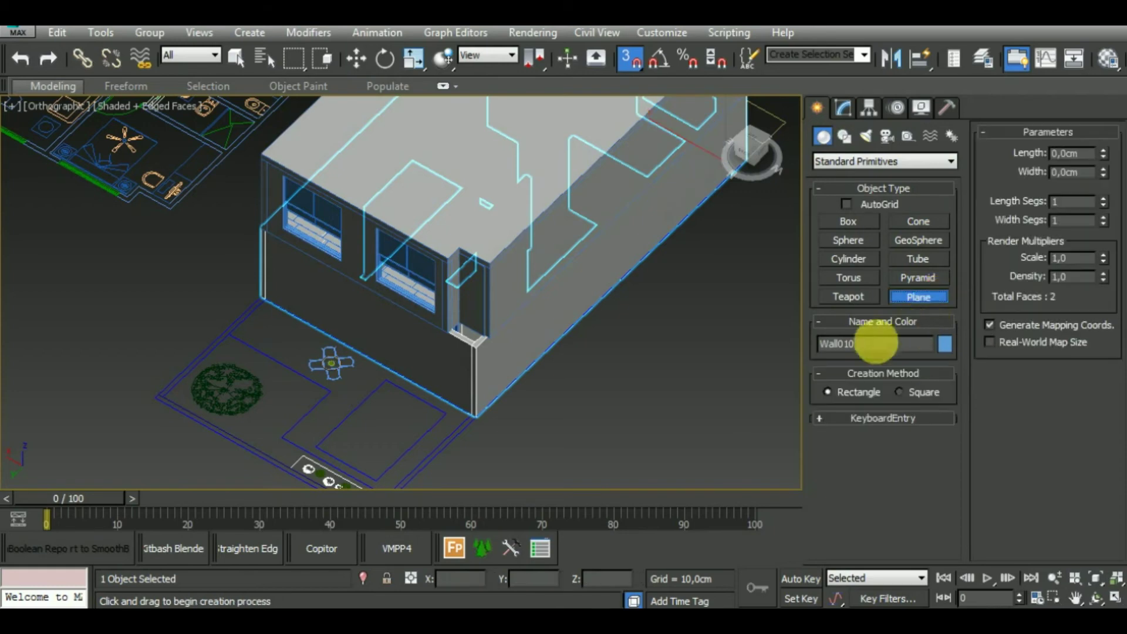
{"action": "middle_click_drag", "start_coordinate": [640, 397], "coordinate": [578, 378]}
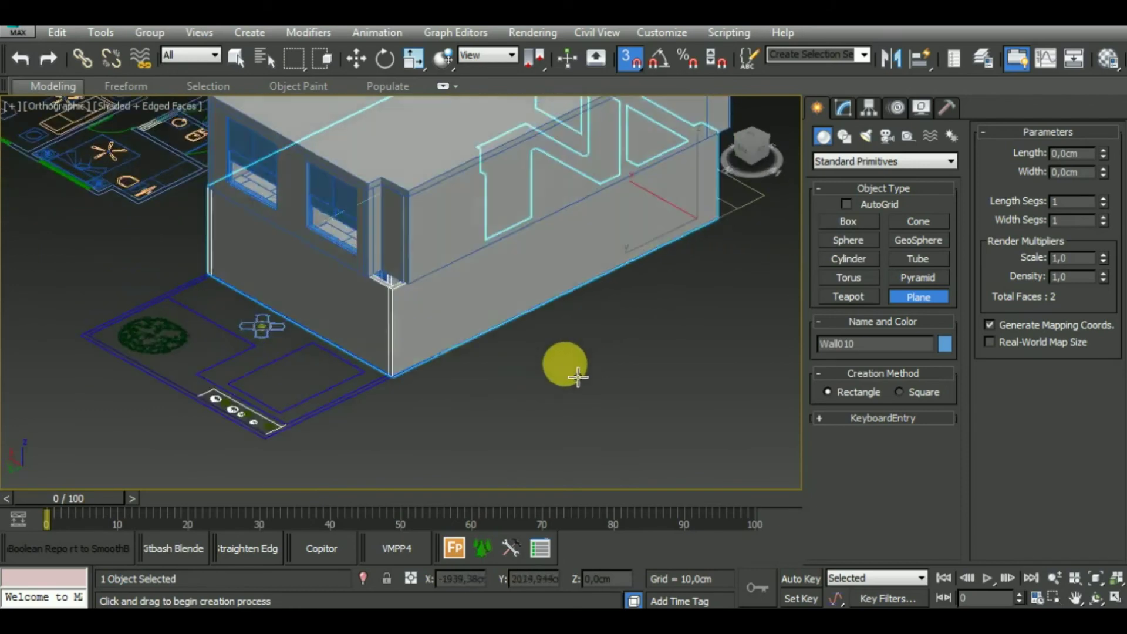
{"action": "scroll", "coordinate": [411, 338], "scroll_direction": "up", "scroll_amount": 2}
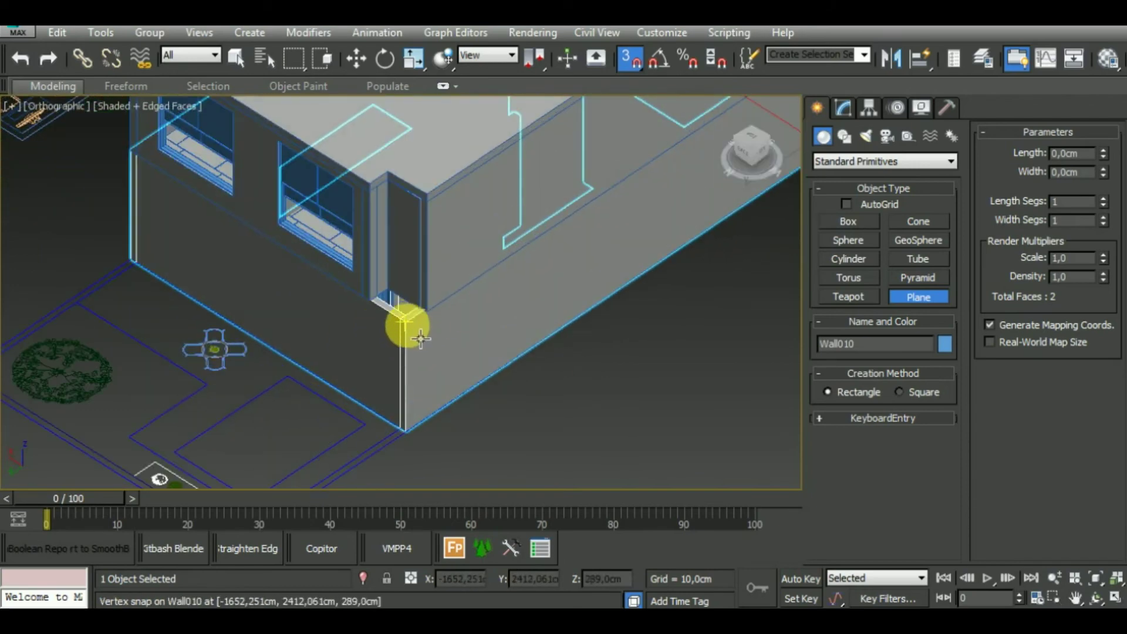
{"action": "left_click_drag", "start_coordinate": [421, 339], "coordinate": [399, 320]}
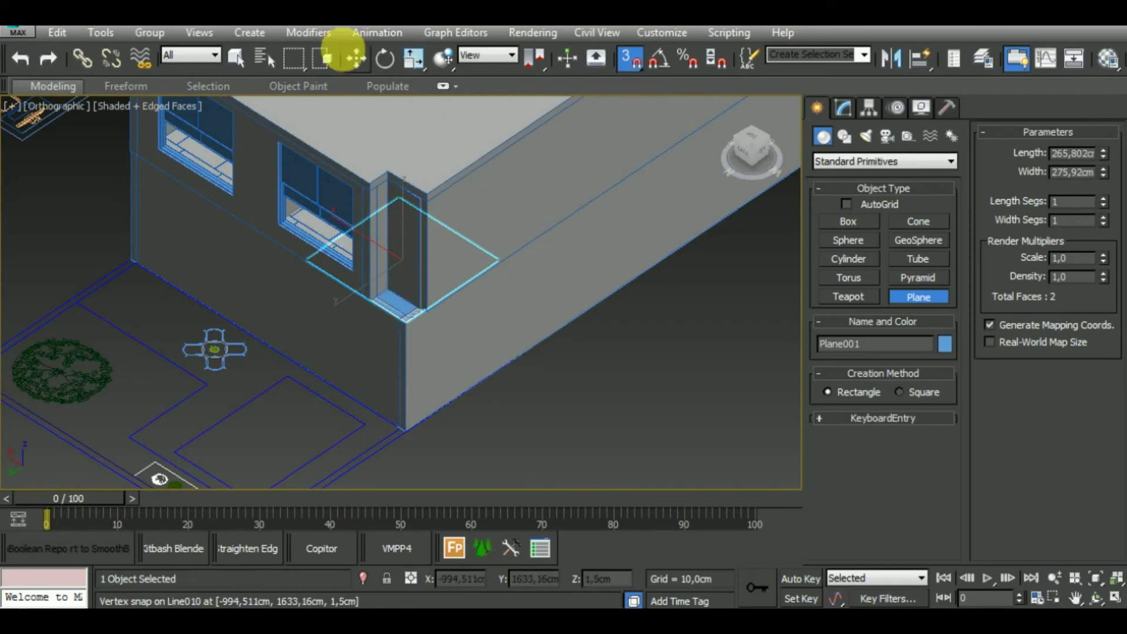
{"action": "left_click", "coordinate": [357, 57]}
Step: Convert Plane001 to Editable Poly and move its edge vertices onto the window frame
{"action": "left_click", "coordinate": [843, 108]}
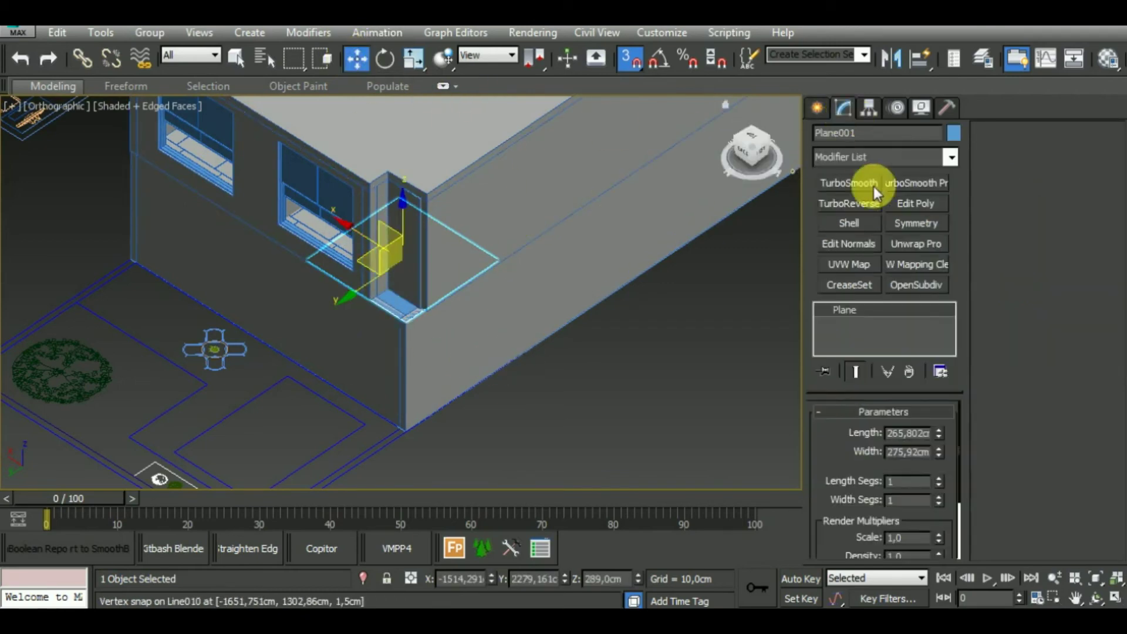
{"action": "right_click", "coordinate": [893, 307]}
{"action": "left_click", "coordinate": [968, 450]}
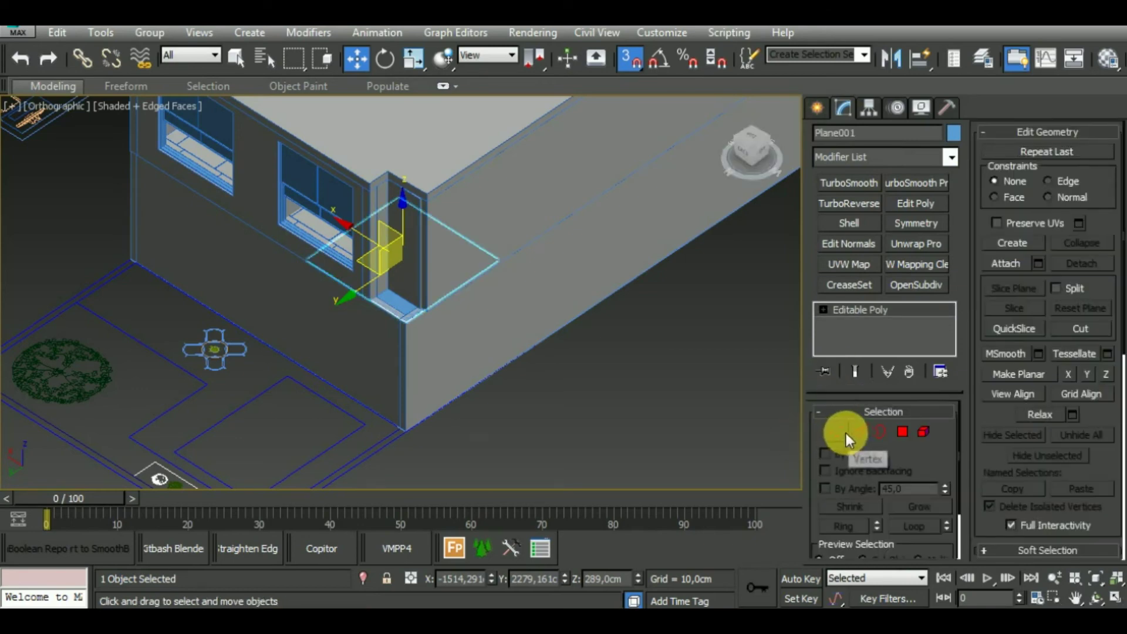
{"action": "left_click", "coordinate": [846, 432]}
{"action": "middle_click_drag", "start_coordinate": [636, 373], "coordinate": [574, 392], "text": "alt"}
{"action": "left_click_drag", "start_coordinate": [245, 168], "coordinate": [558, 253]}
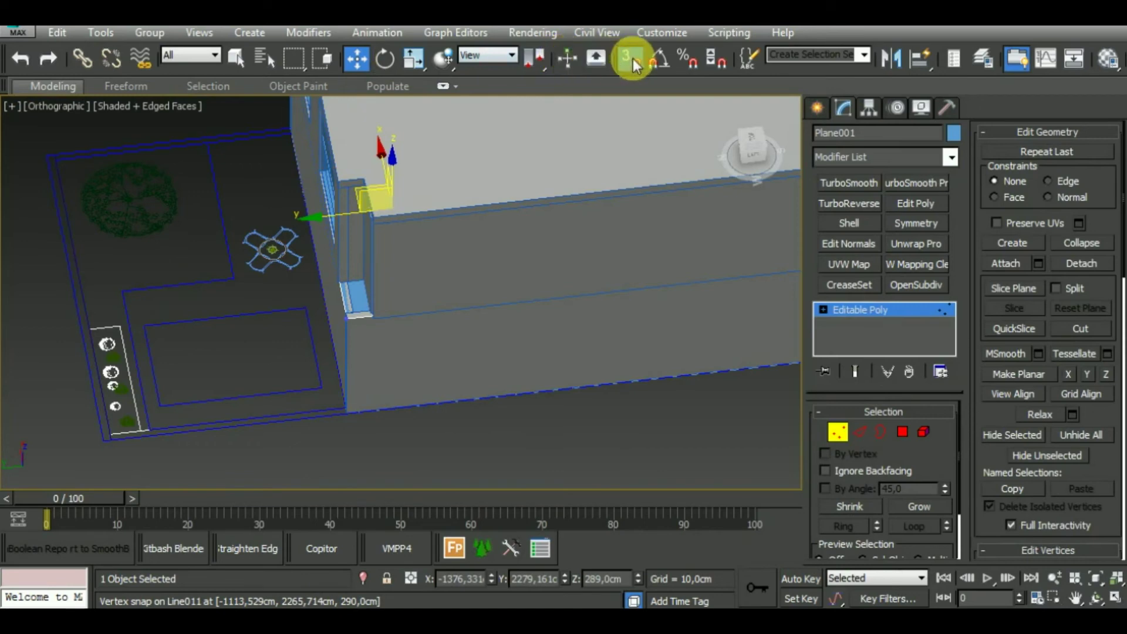
{"action": "left_click", "coordinate": [366, 152]}
{"action": "left_click_drag", "start_coordinate": [393, 157], "coordinate": [428, 223]}
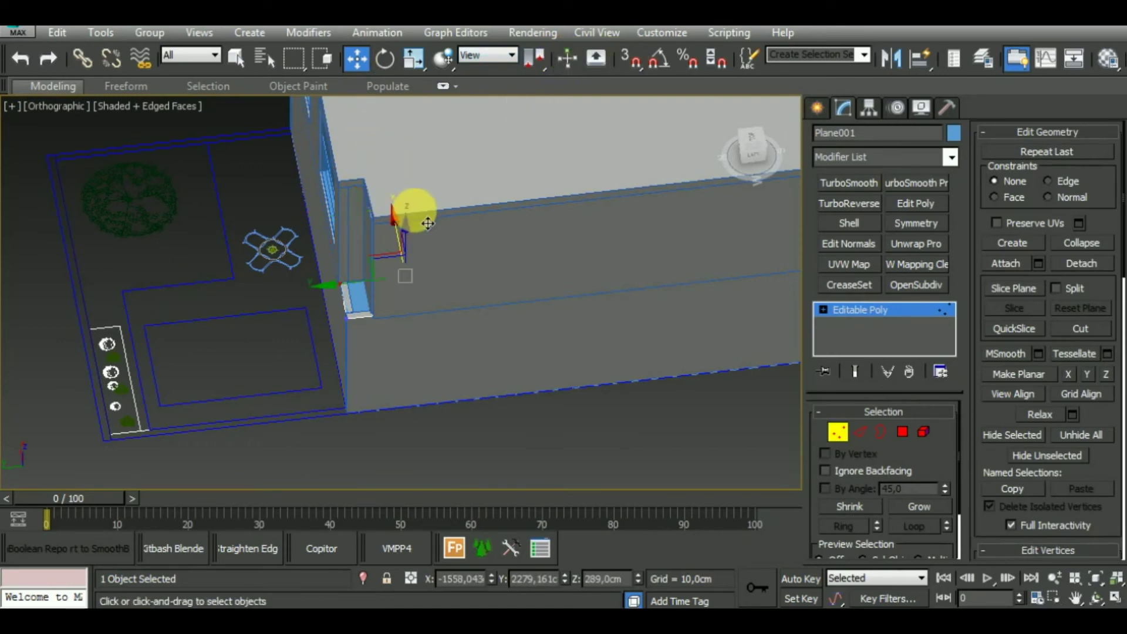
{"action": "left_click_drag", "start_coordinate": [523, 164], "coordinate": [373, 377]}
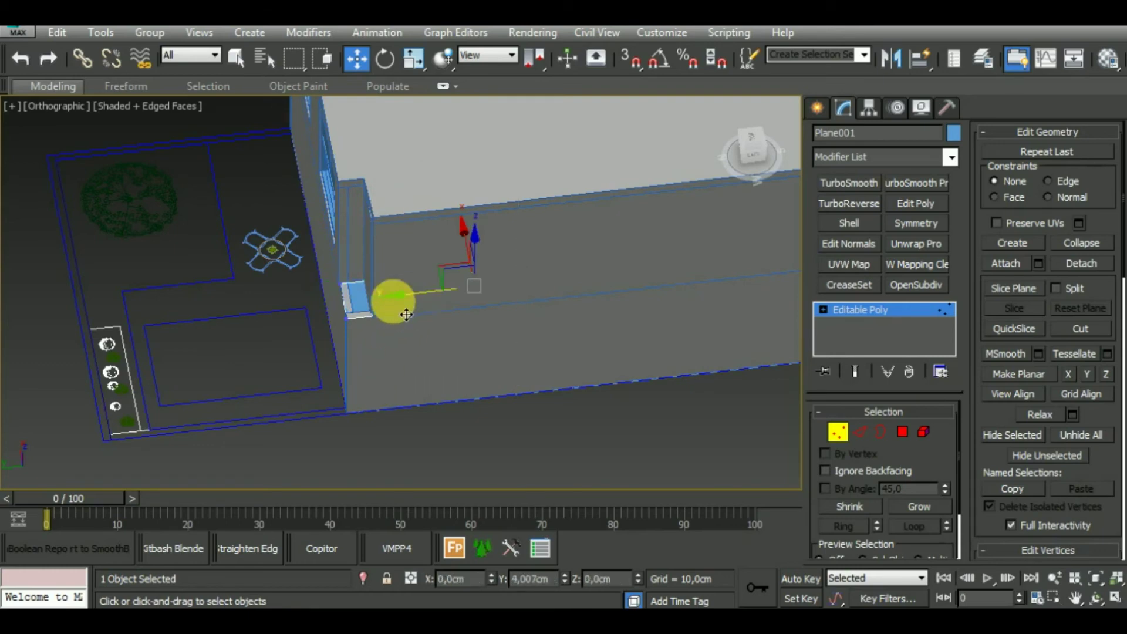
{"action": "left_click_drag", "start_coordinate": [406, 315], "coordinate": [325, 319]}
Step: Add a Shell modifier with a 20 cm Outer Amount to thicken the plane into a ledge
{"action": "left_click", "coordinate": [844, 323]}
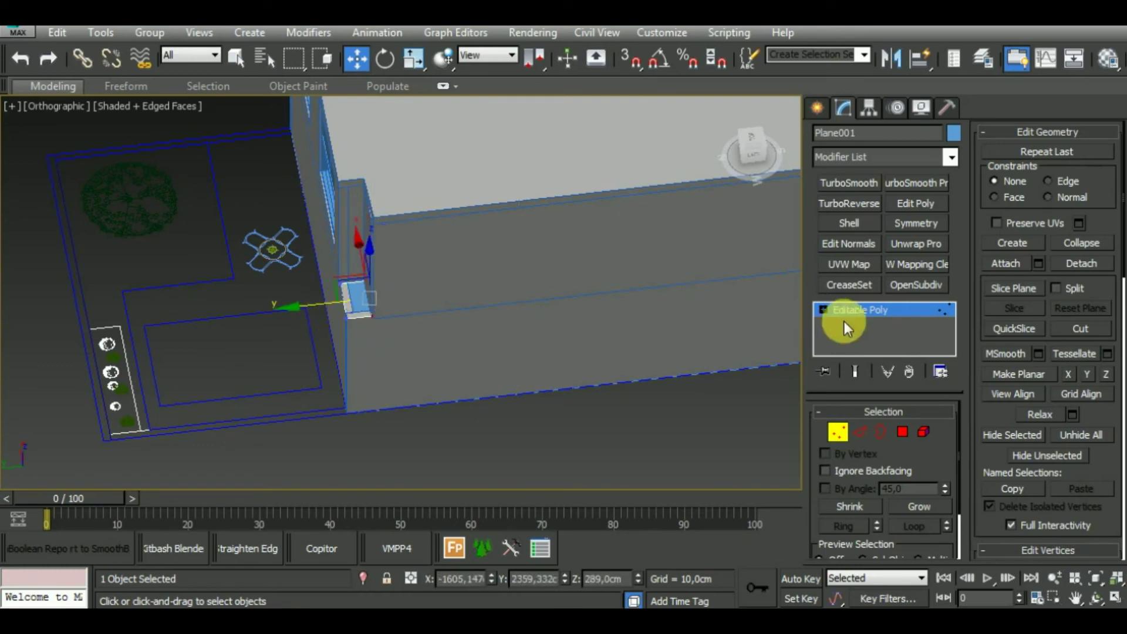
{"action": "left_click", "coordinate": [858, 225]}
{"action": "mouse_move", "coordinate": [805, 287]}
{"action": "middle_mouse_down", "text": "alt"}
{"action": "mouse_move", "coordinate": [576, 386]}
{"action": "mouse_move", "coordinate": [590, 369]}
{"action": "middle_mouse_up", "text": "alt"}
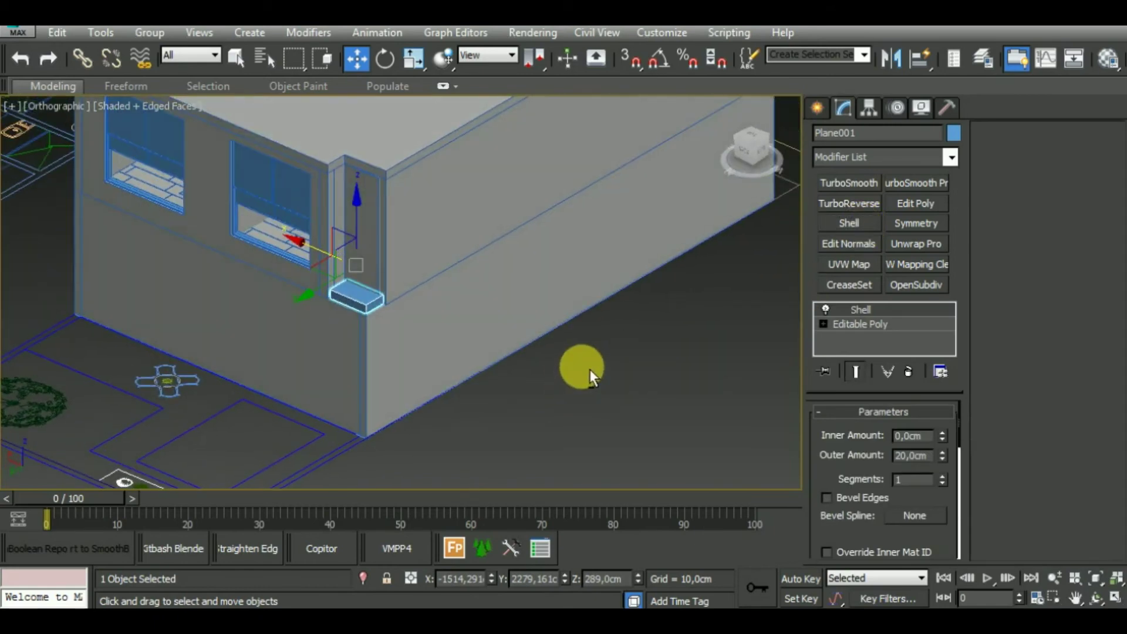
{"action": "scroll", "coordinate": [582, 365], "scroll_direction": "down", "scroll_amount": 2}
{"action": "scroll", "coordinate": [565, 323], "scroll_direction": "down", "scroll_amount": 3}
{"action": "scroll", "coordinate": [562, 330], "scroll_direction": "down", "scroll_amount": 2}
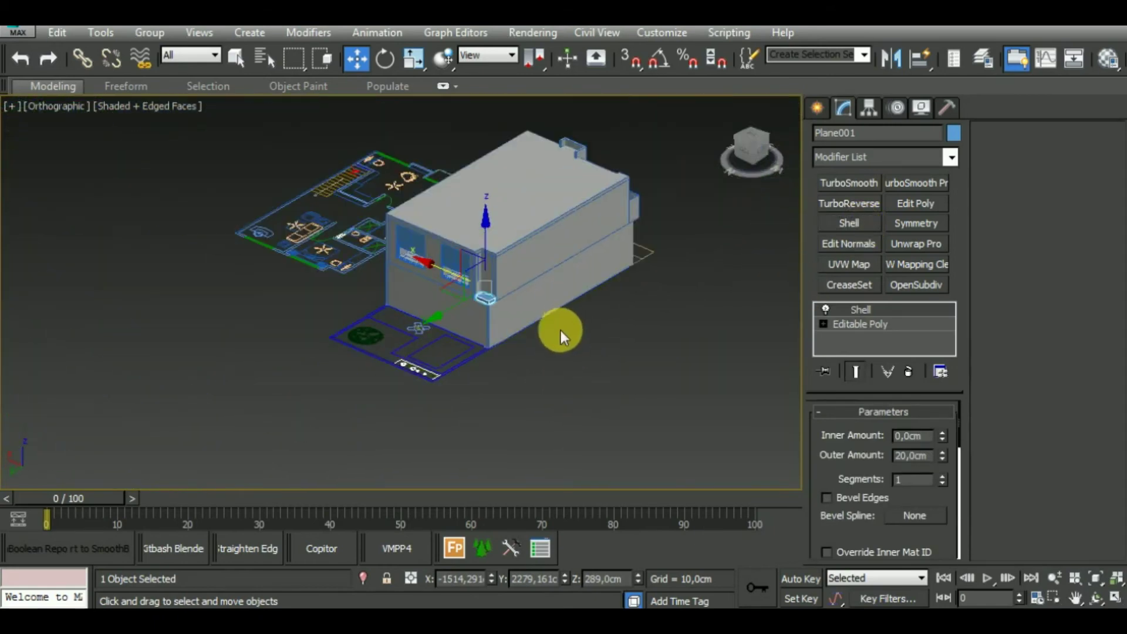
Step: Check the material editor, then select the Rectangle001 outline in the front garden
{"action": "key", "text": "End"}
{"action": "key", "text": "m"}
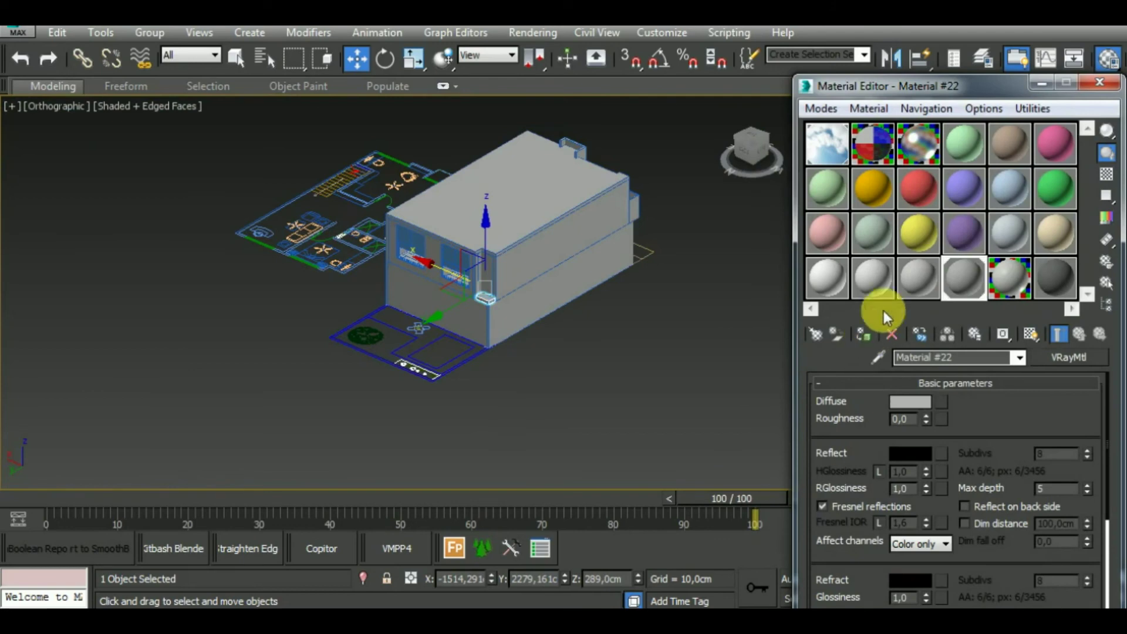
{"action": "left_click", "coordinate": [1093, 83]}
{"action": "left_click", "coordinate": [579, 347]}
{"action": "mouse_move", "coordinate": [579, 347]}
{"action": "middle_mouse_down", "text": "alt"}
{"action": "mouse_move", "coordinate": [604, 329]}
{"action": "mouse_move", "coordinate": [594, 315]}
{"action": "mouse_move", "coordinate": [468, 425]}
{"action": "mouse_move", "coordinate": [486, 415]}
{"action": "middle_mouse_up", "text": "alt"}
{"action": "left_click", "coordinate": [473, 321]}
Step: Activate the Line spline tool with vertex snapping enabled
{"action": "scroll", "coordinate": [450, 356], "scroll_direction": "up", "scroll_amount": 5}
{"action": "scroll", "coordinate": [451, 356], "scroll_direction": "down", "scroll_amount": 3}
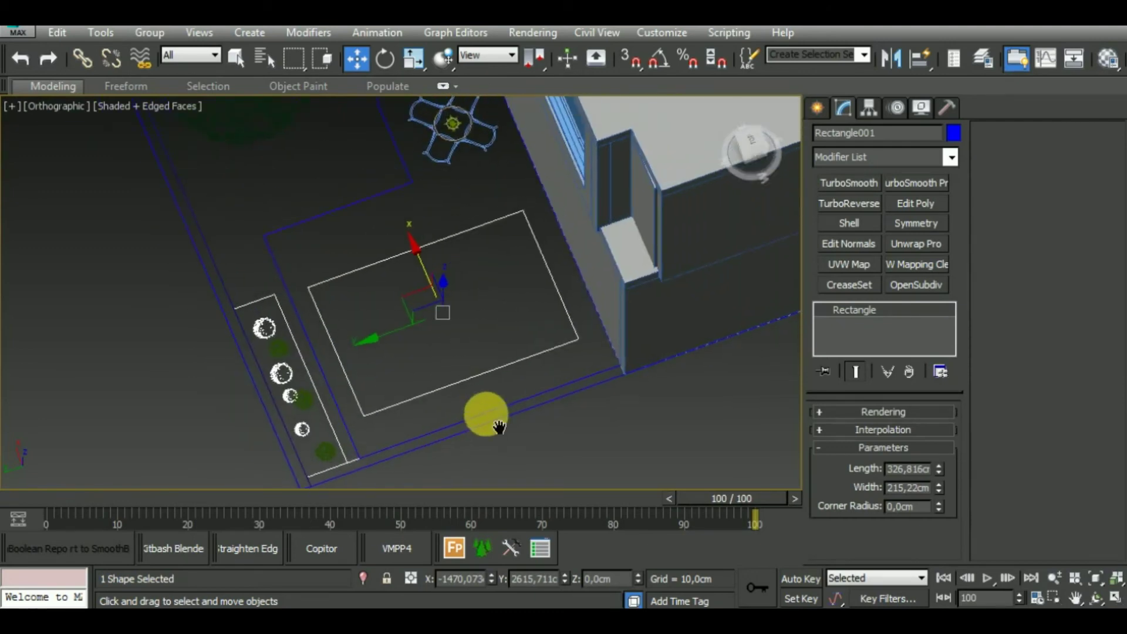
{"action": "left_click", "coordinate": [816, 107]}
{"action": "left_click", "coordinate": [845, 136]}
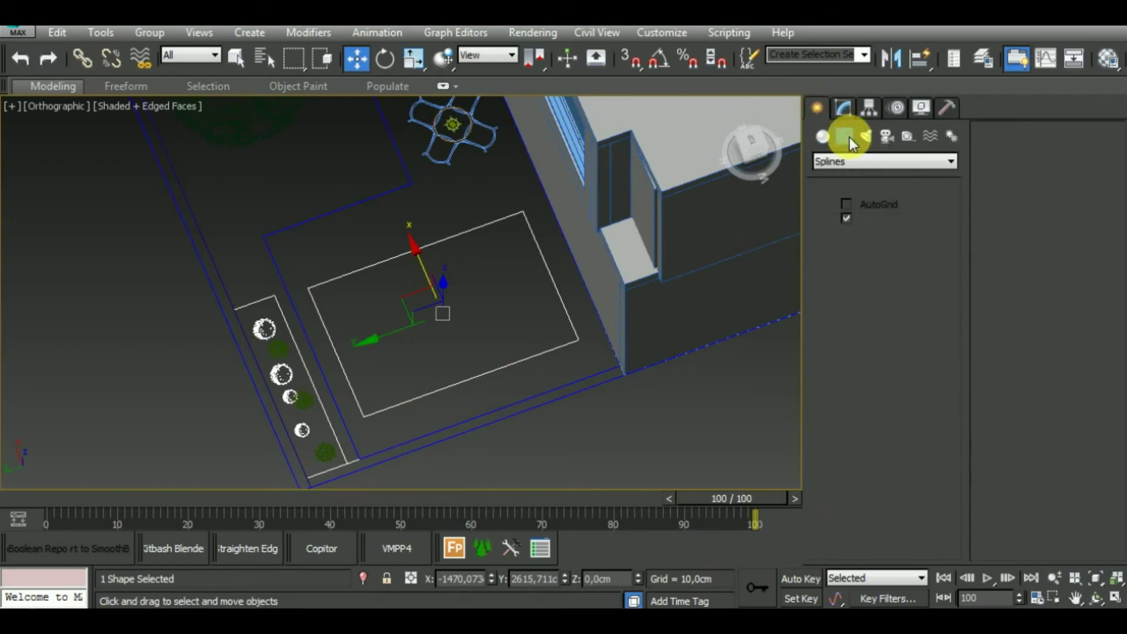
{"action": "left_click", "coordinate": [849, 236]}
{"action": "middle_click_drag", "start_coordinate": [637, 392], "coordinate": [651, 409]}
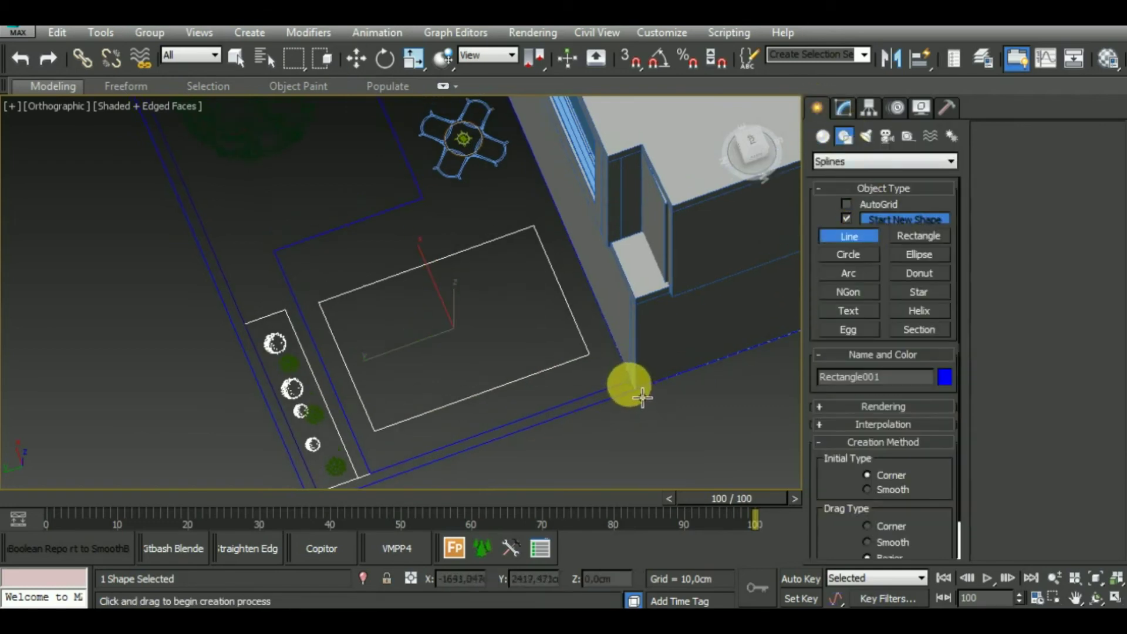
{"action": "left_click", "coordinate": [630, 58]}
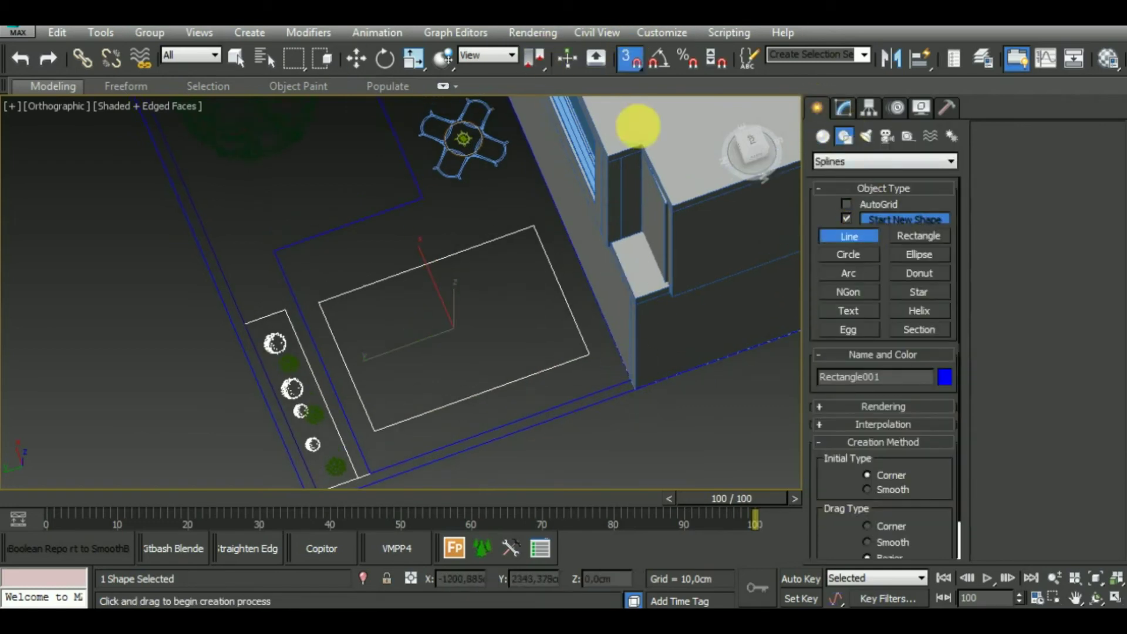
Step: Trace a closed garden boundary outline from the wall corner around past the tree
{"action": "left_click", "coordinate": [629, 381]}
{"action": "left_click", "coordinate": [370, 473]}
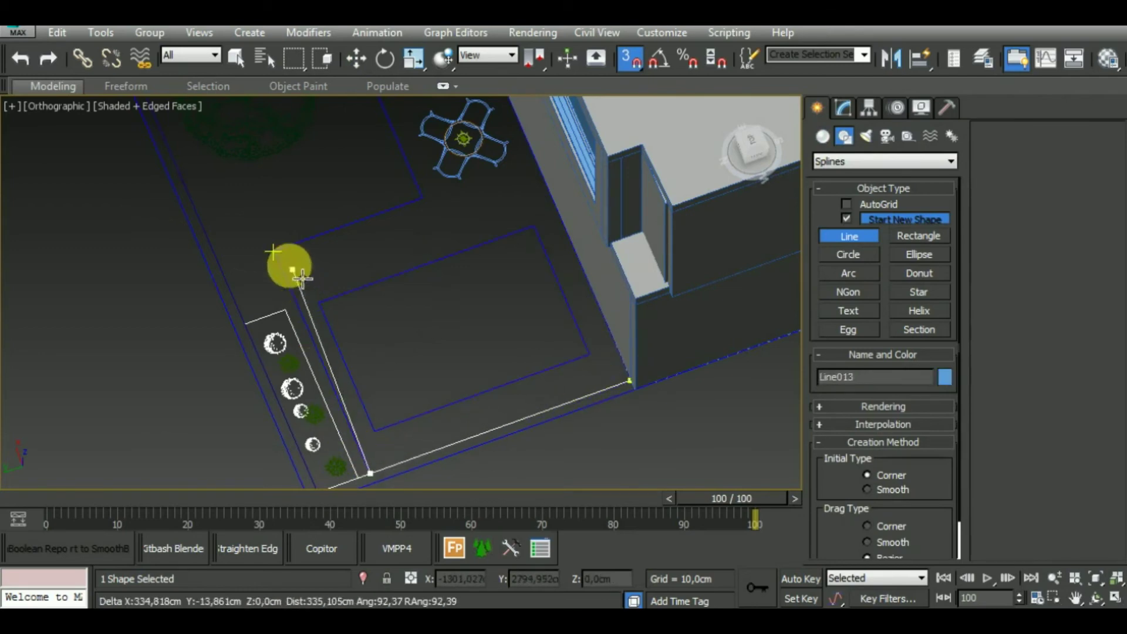
{"action": "left_click", "coordinate": [290, 267]}
{"action": "left_click", "coordinate": [424, 202]}
{"action": "middle_click_drag", "start_coordinate": [424, 202], "coordinate": [510, 365]}
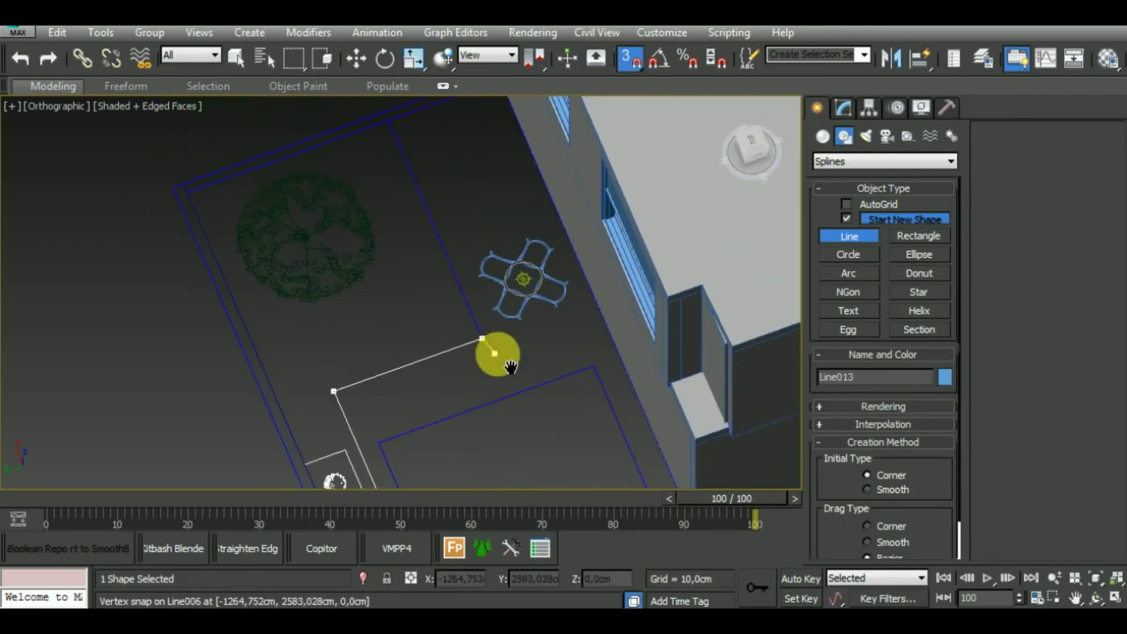
{"action": "left_click", "coordinate": [390, 120]}
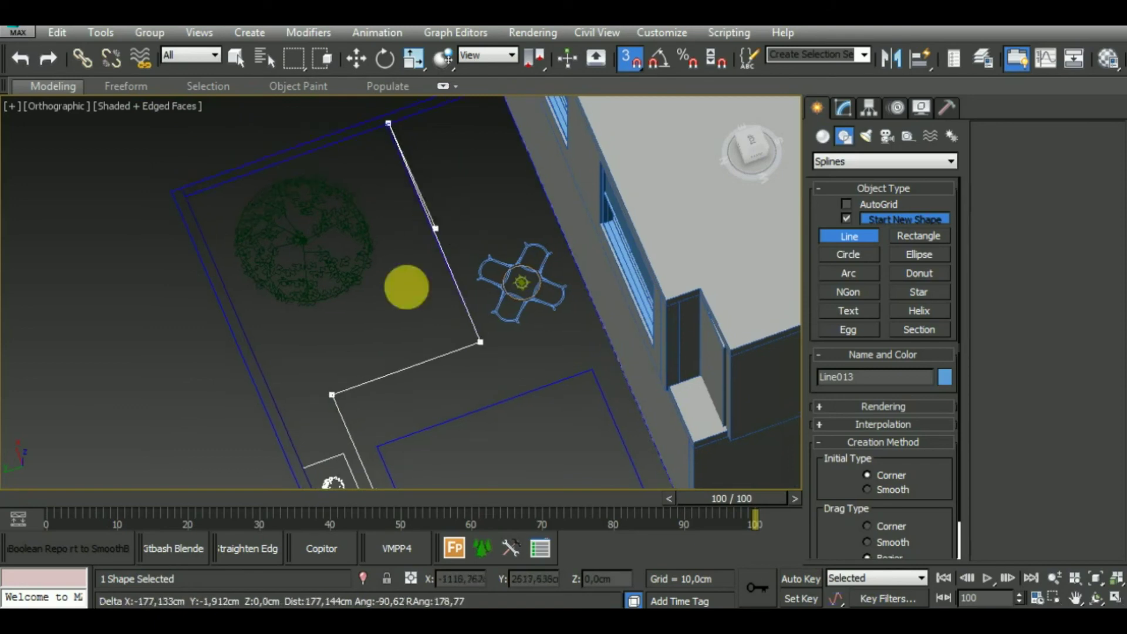
{"action": "middle_click_drag", "start_coordinate": [403, 284], "coordinate": [351, 379]}
{"action": "left_click", "coordinate": [471, 200]}
{"action": "middle_click_drag", "start_coordinate": [472, 201], "coordinate": [378, 113]}
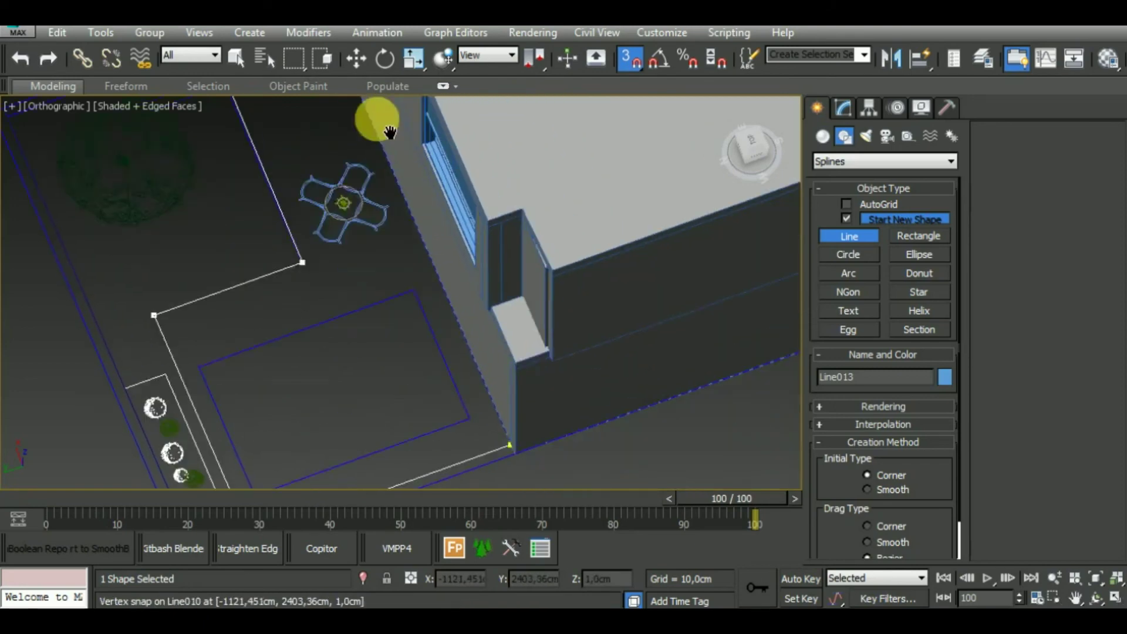
{"action": "left_click", "coordinate": [500, 425]}
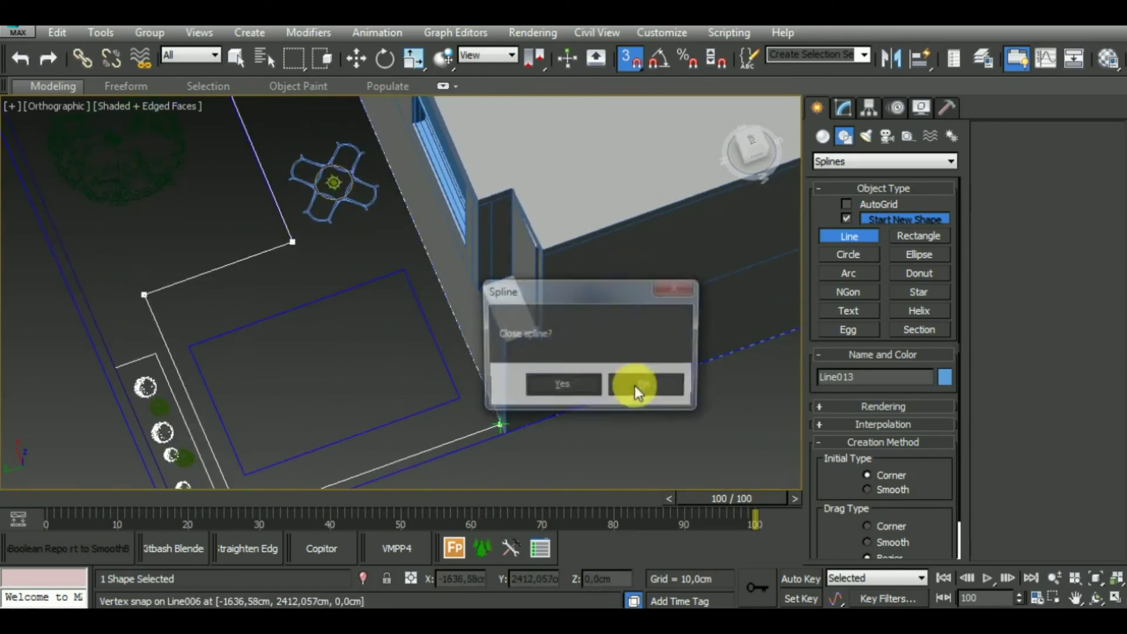
{"action": "left_click", "coordinate": [572, 388]}
Step: Draw a second closed four-corner outline around the lawn rectangle
{"action": "middle_click_drag", "start_coordinate": [574, 423], "coordinate": [272, 318]}
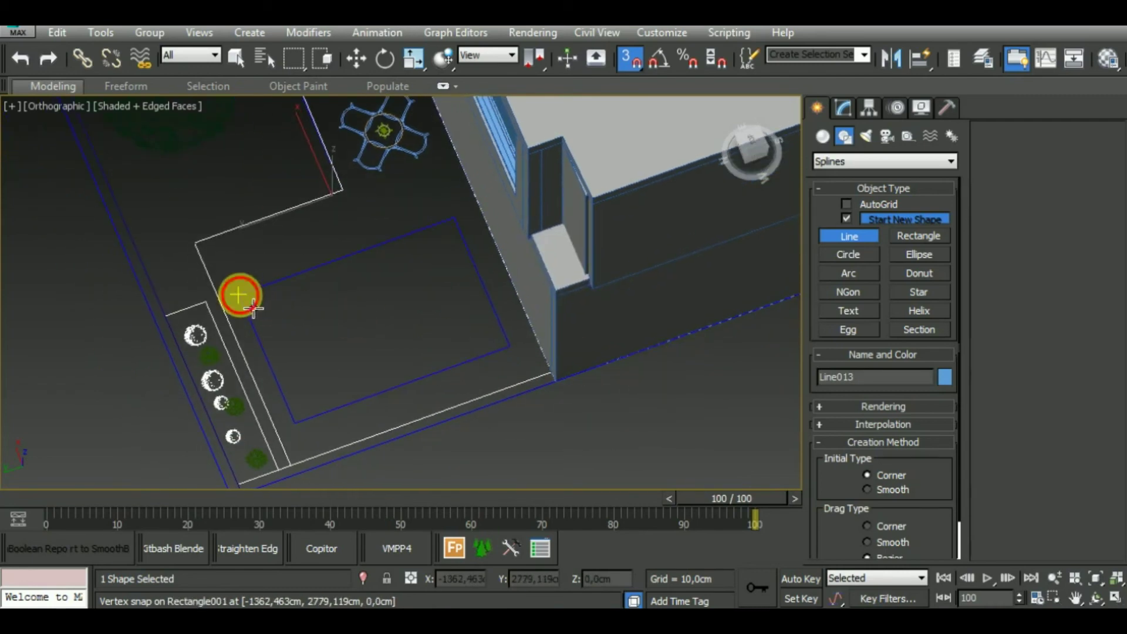
{"action": "left_click", "coordinate": [238, 295]}
{"action": "left_click", "coordinate": [294, 423]}
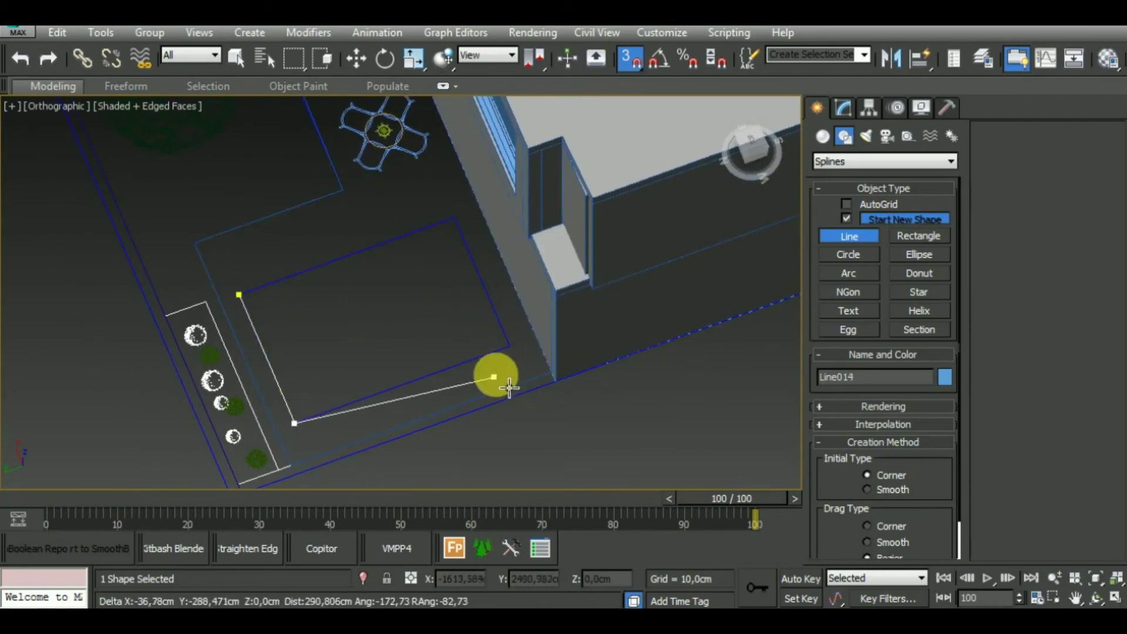
{"action": "left_click", "coordinate": [509, 347]}
{"action": "left_click", "coordinate": [454, 217]}
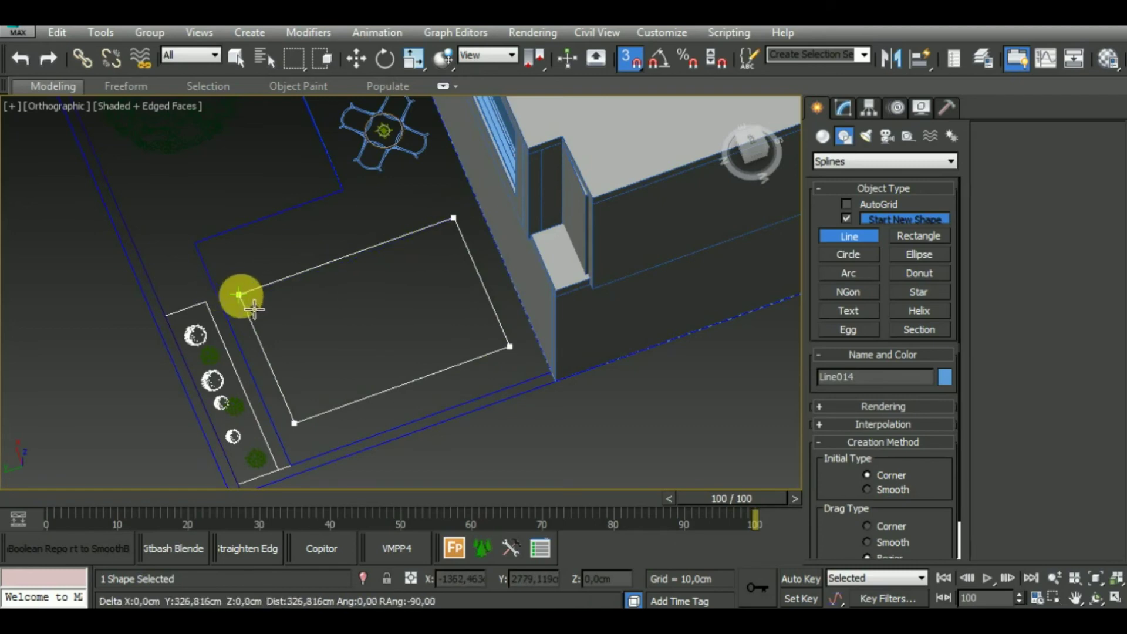
{"action": "left_click", "coordinate": [239, 295]}
{"action": "left_click", "coordinate": [563, 382]}
Step: Switch to Move and recentre the view on the garden area
{"action": "key", "text": "w"}
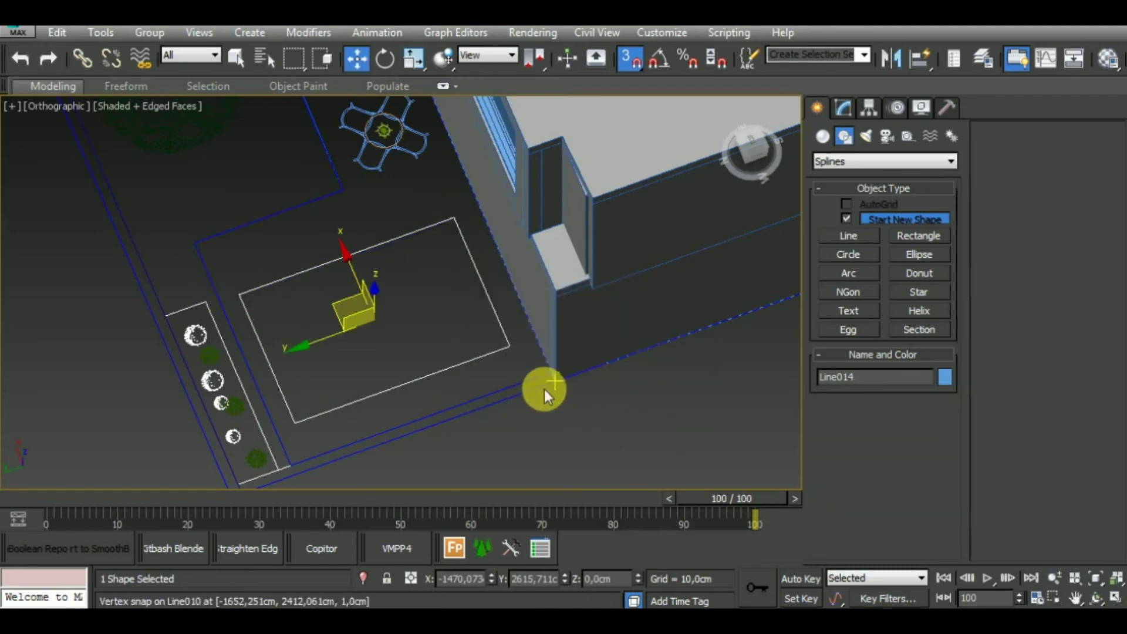
{"action": "left_click", "coordinate": [523, 379]}
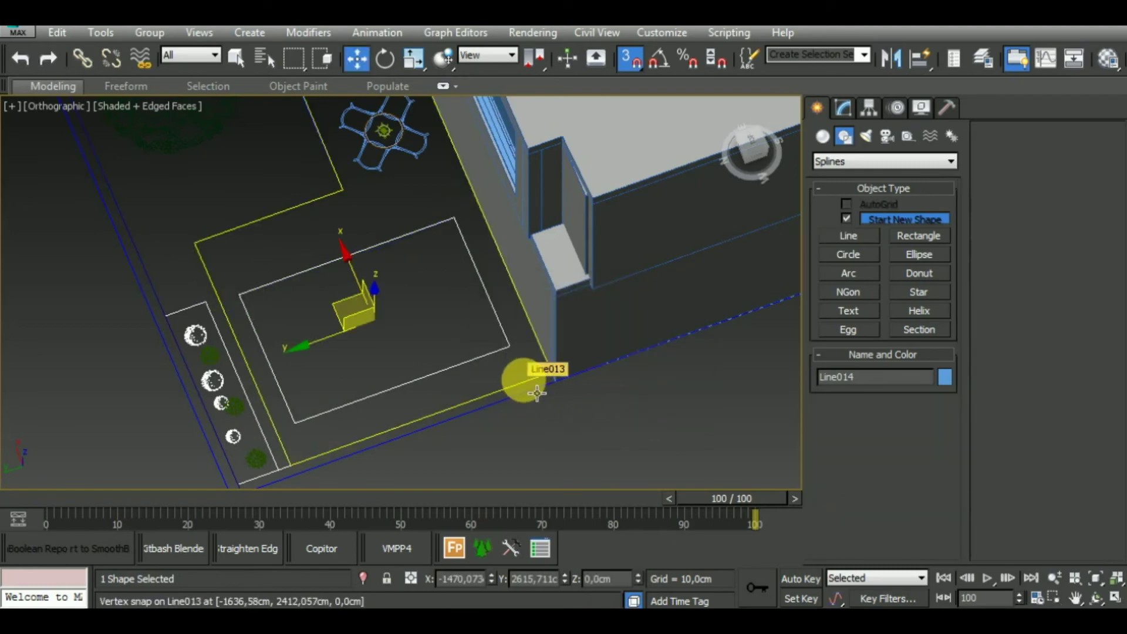
{"action": "left_click", "coordinate": [608, 396]}
{"action": "middle_click_drag", "start_coordinate": [629, 406], "coordinate": [647, 425]}
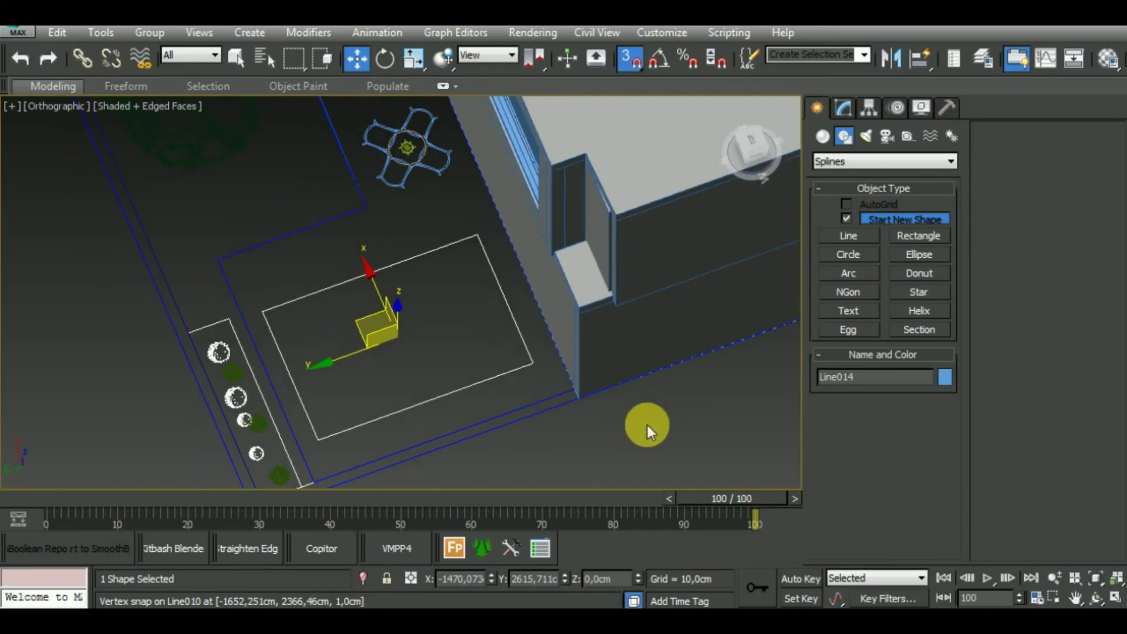
Step: Select and delete Rectangle001, then undo to restore it
{"action": "left_click", "coordinate": [540, 418]}
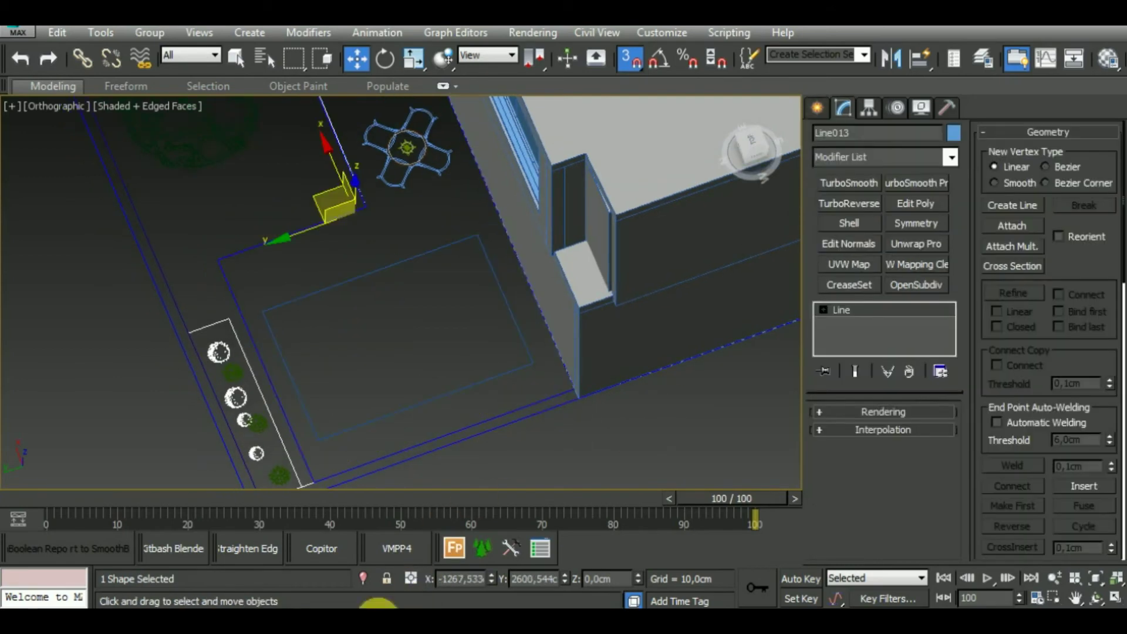
{"action": "left_click", "coordinate": [491, 395]}
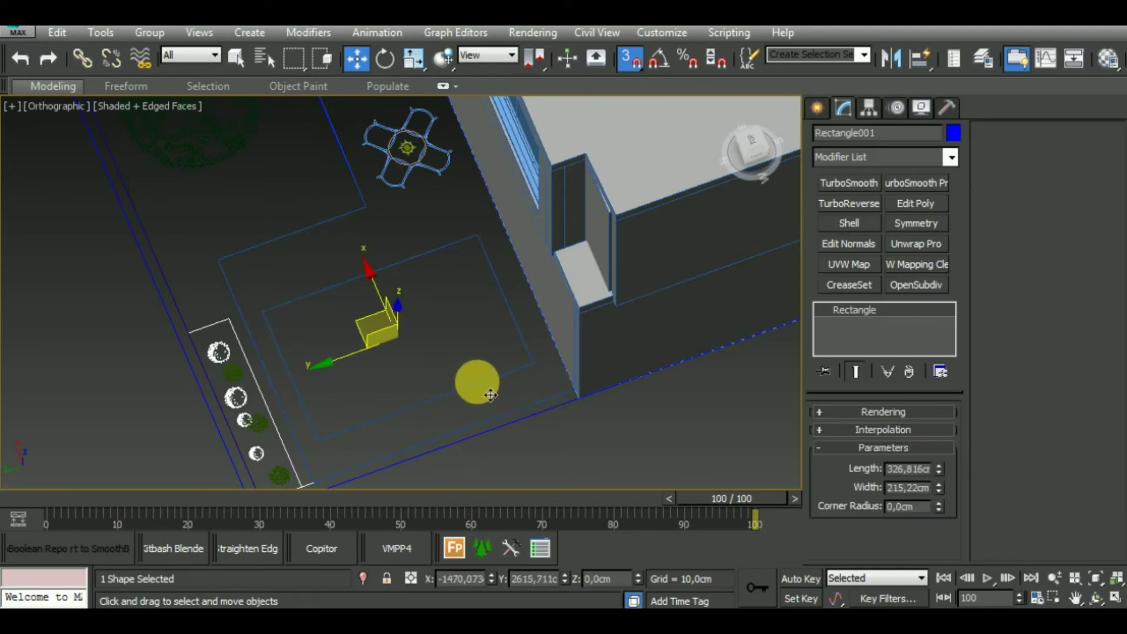
{"action": "left_click", "coordinate": [492, 395]}
{"action": "left_click", "coordinate": [497, 394]}
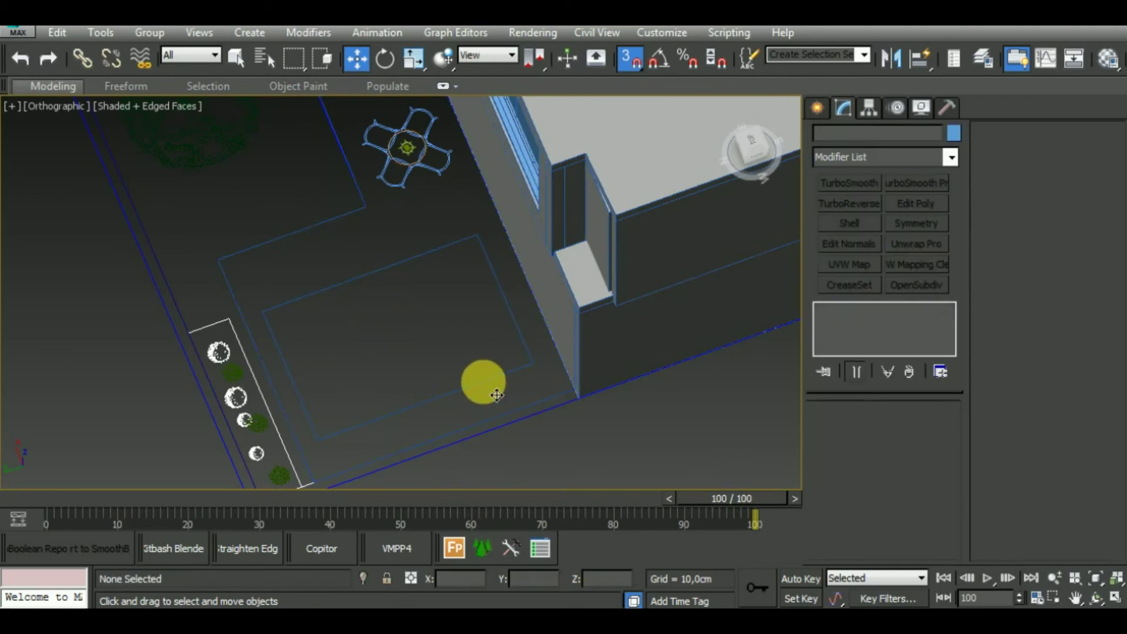
{"action": "left_click", "coordinate": [497, 395]}
{"action": "key", "text": "Delete"}
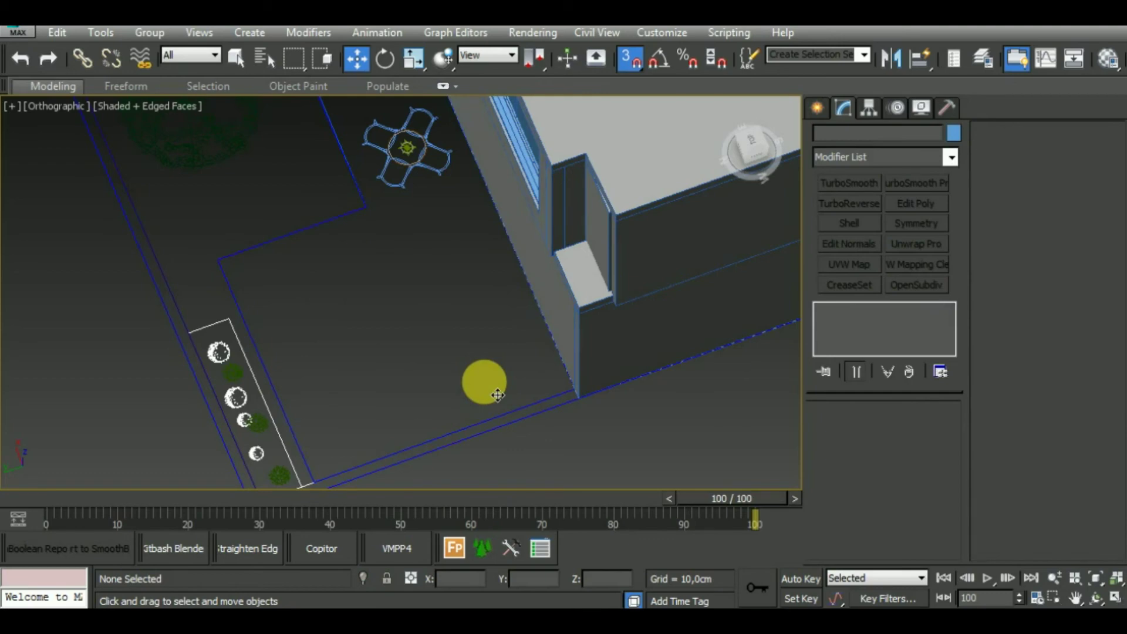
{"action": "key", "text": "ctrl+z"}
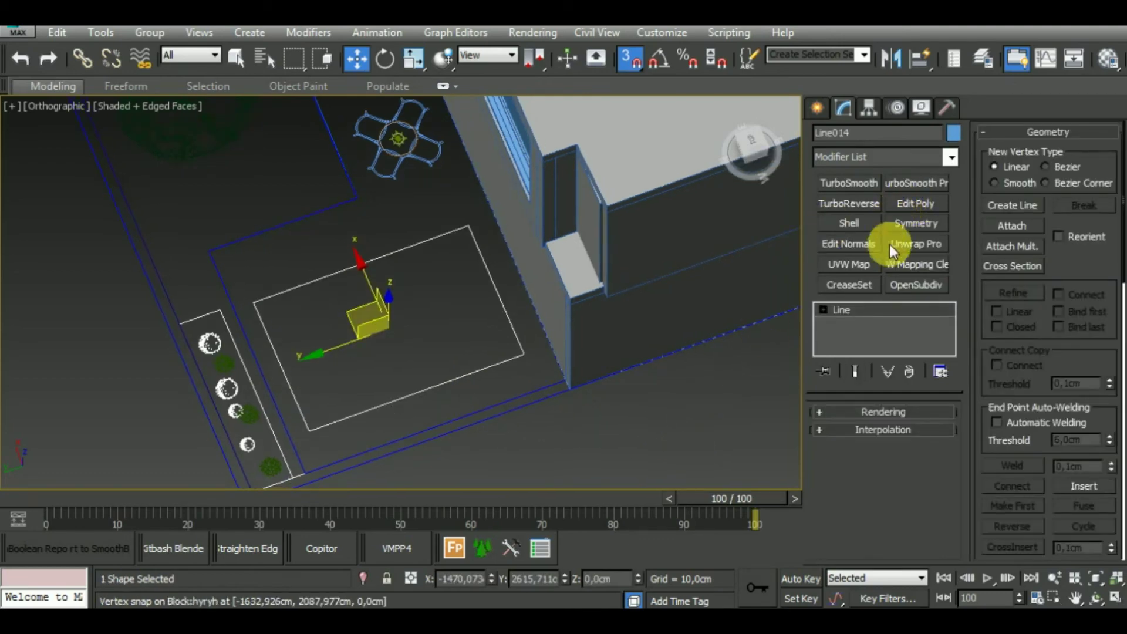
Step: Use Create Line on Line013 to add a closed four-corner inner rectangle
{"action": "left_click", "coordinate": [537, 389]}
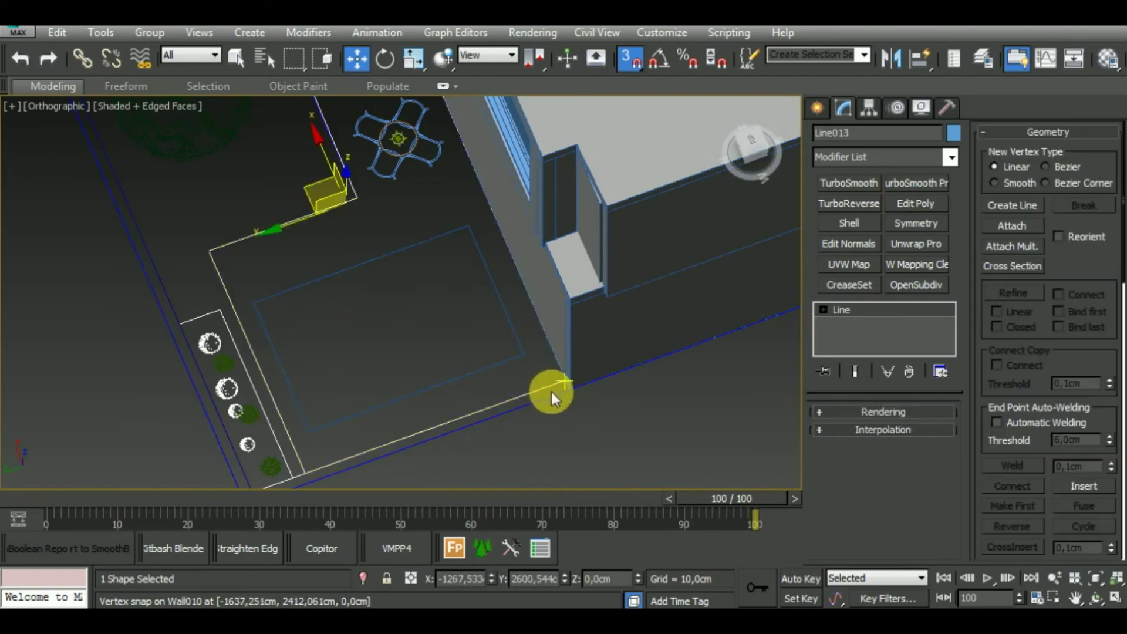
{"action": "left_click", "coordinate": [858, 312]}
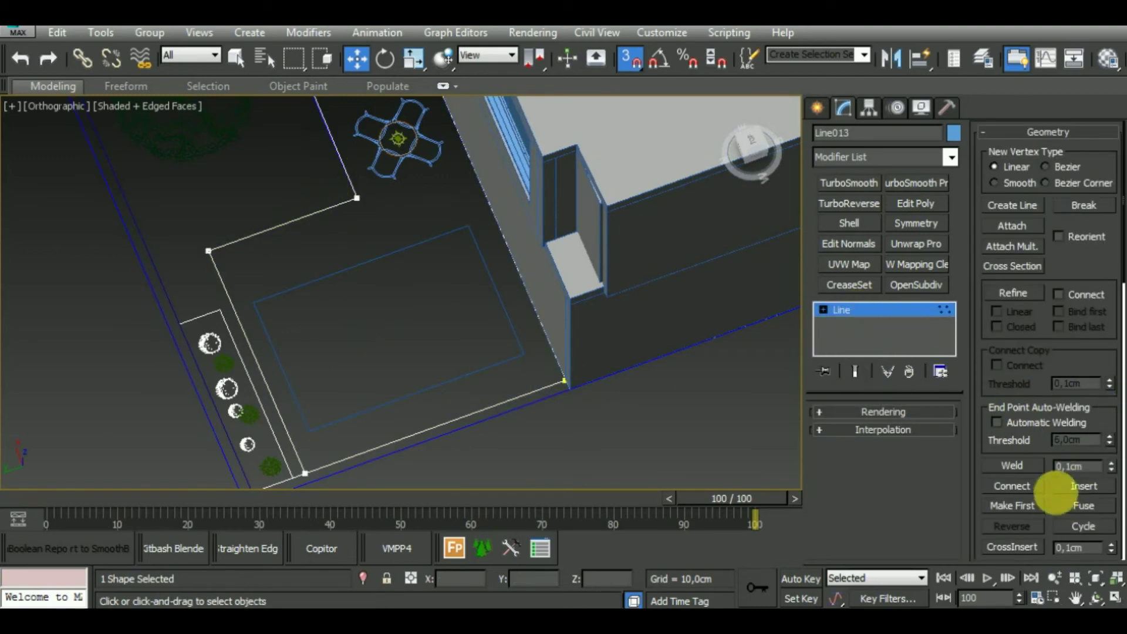
{"action": "left_click", "coordinate": [1013, 205]}
{"action": "left_click", "coordinate": [256, 302]}
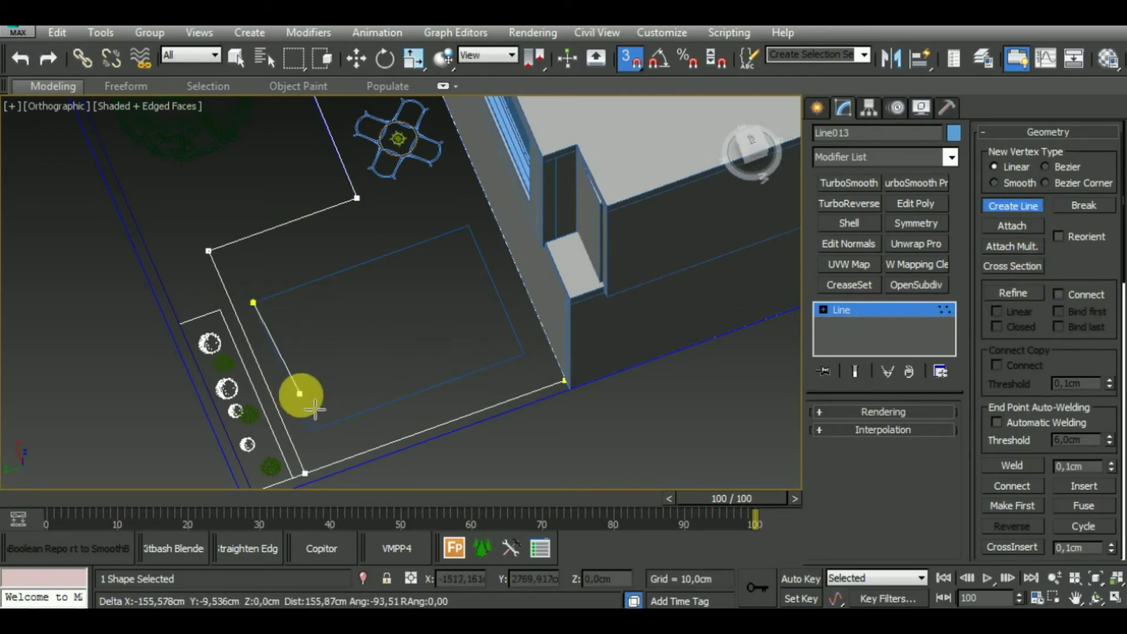
{"action": "left_click", "coordinate": [309, 432]}
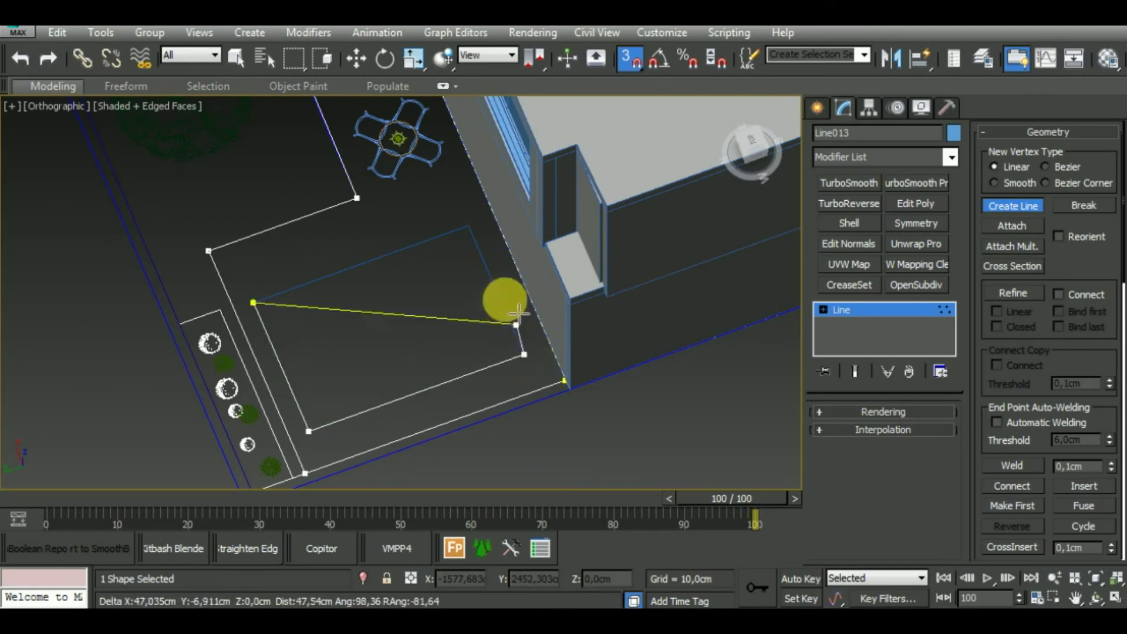
{"action": "left_click", "coordinate": [468, 226]}
{"action": "left_click", "coordinate": [253, 303]}
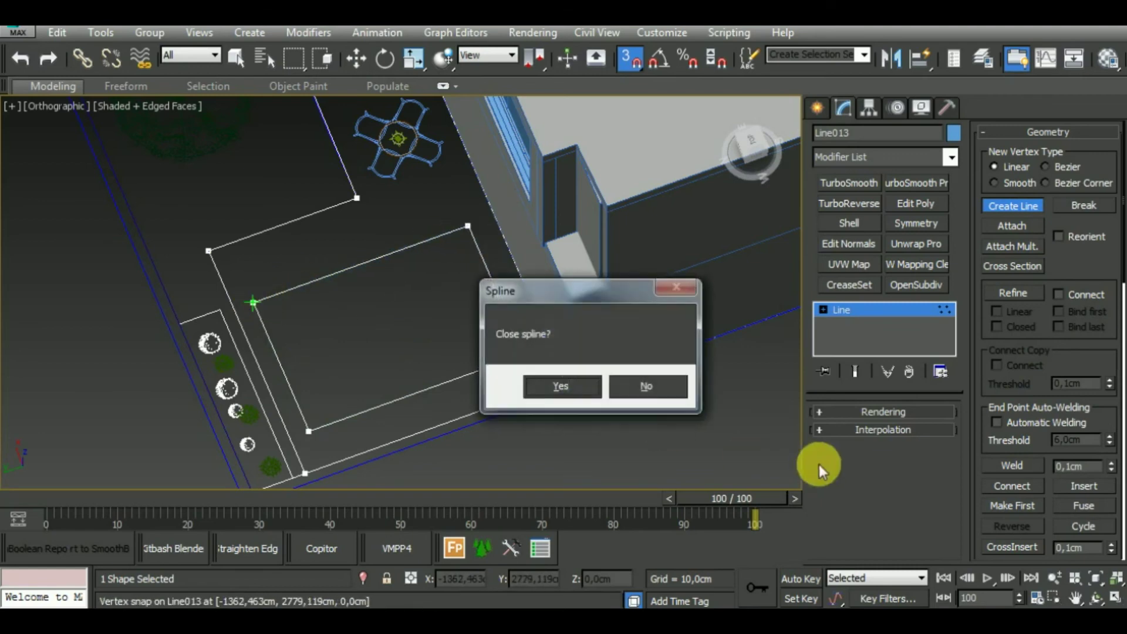
{"action": "left_click", "coordinate": [579, 383]}
{"action": "key", "text": "w"}
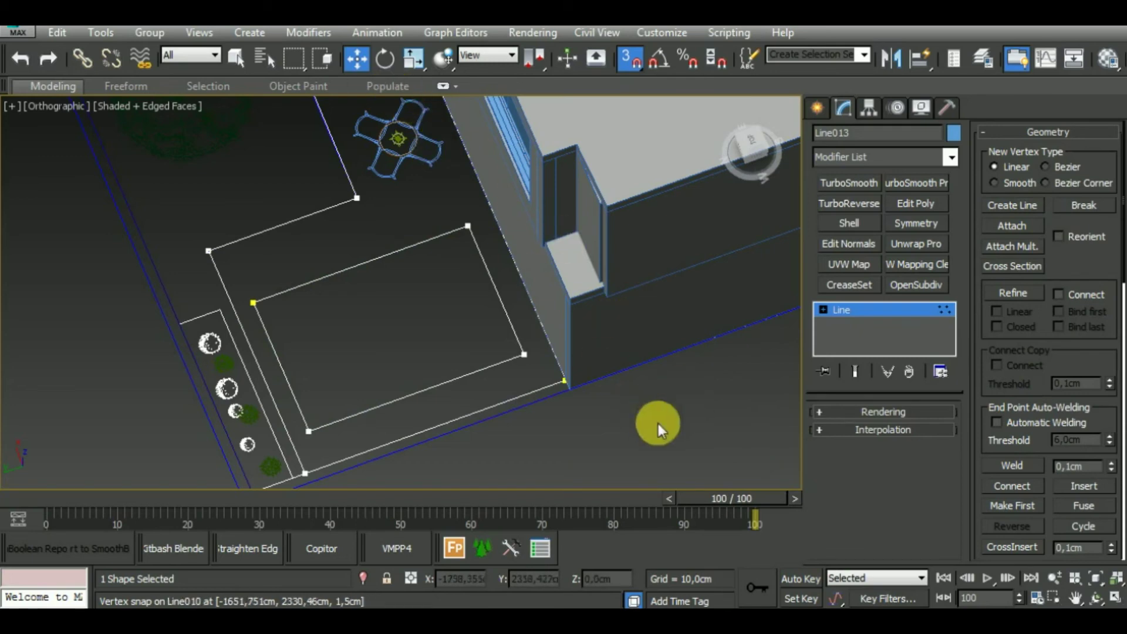
{"action": "left_click", "coordinate": [876, 306]}
Step: Convert Line013 to Editable Poly and select the inner opening's border
{"action": "right_click", "coordinate": [873, 311]}
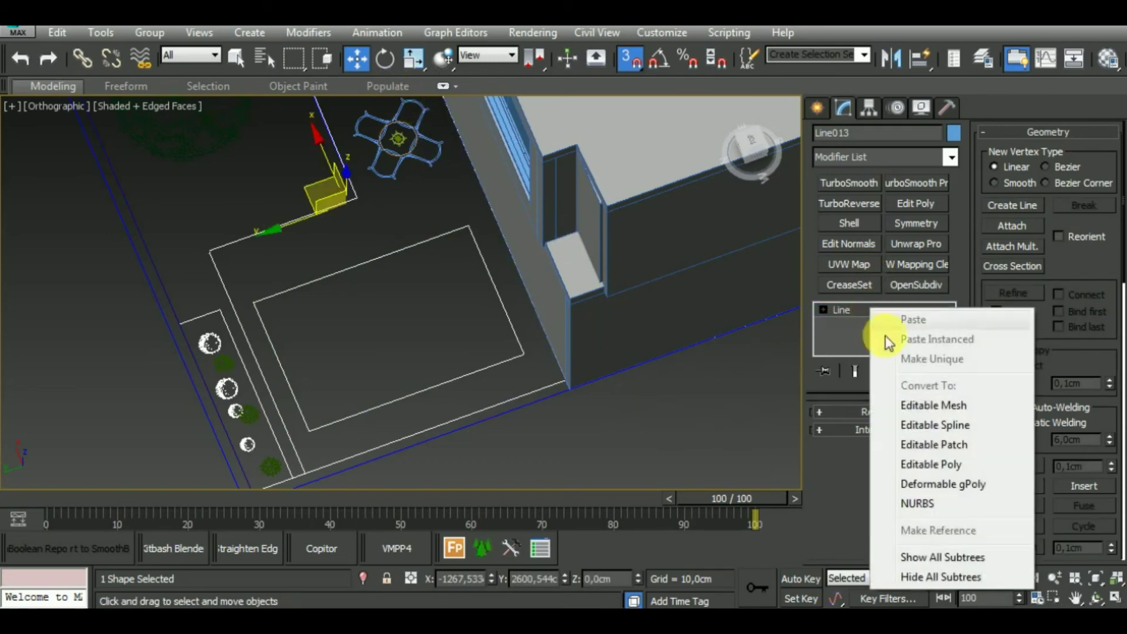
{"action": "left_click", "coordinate": [950, 464]}
{"action": "middle_click_drag", "start_coordinate": [657, 439], "coordinate": [666, 444]}
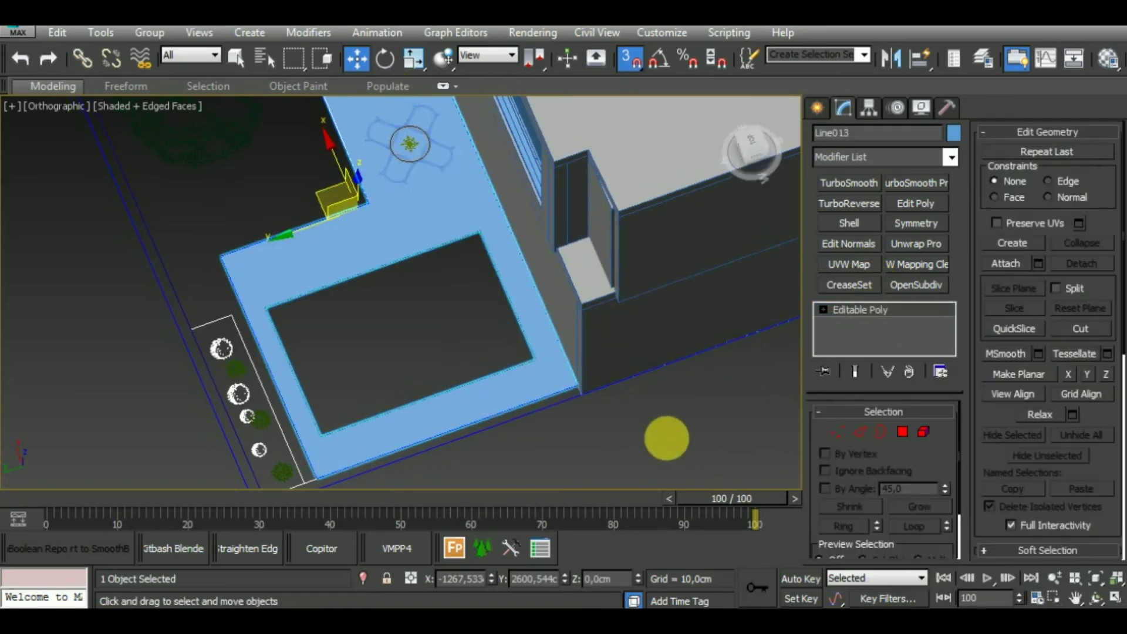
{"action": "left_click", "coordinate": [888, 432]}
{"action": "left_click", "coordinate": [531, 383]}
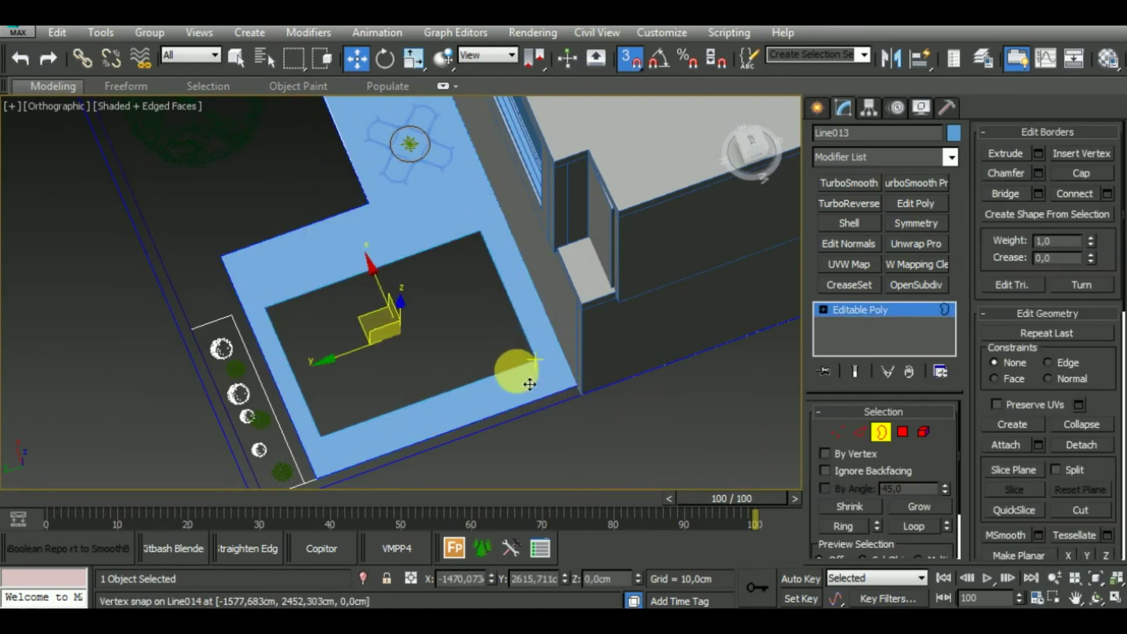
{"action": "left_click", "coordinate": [632, 57]}
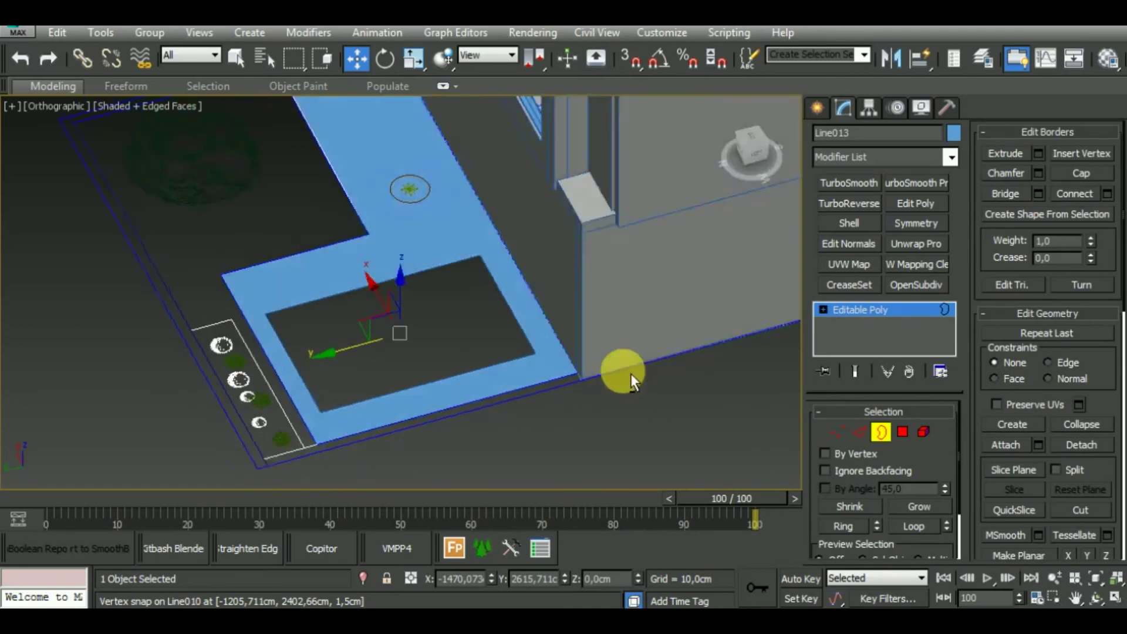
Step: Shift-drag the inner border down along Z into a deep pit, then check its material
{"action": "middle_click_drag", "start_coordinate": [625, 372], "coordinate": [675, 327], "text": "alt"}
{"action": "left_click_drag", "start_coordinate": [417, 289], "coordinate": [432, 383], "text": "shift"}
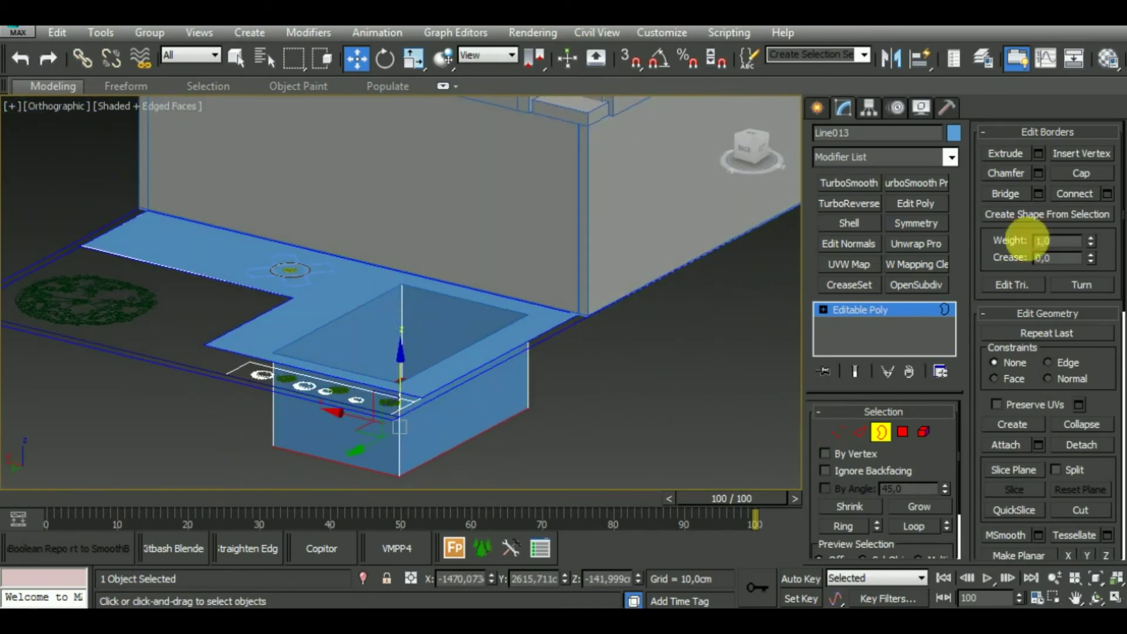
{"action": "scroll", "coordinate": [696, 419], "scroll_direction": "up", "scroll_amount": 3}
{"action": "middle_click_drag", "start_coordinate": [695, 419], "coordinate": [690, 435], "text": "alt"}
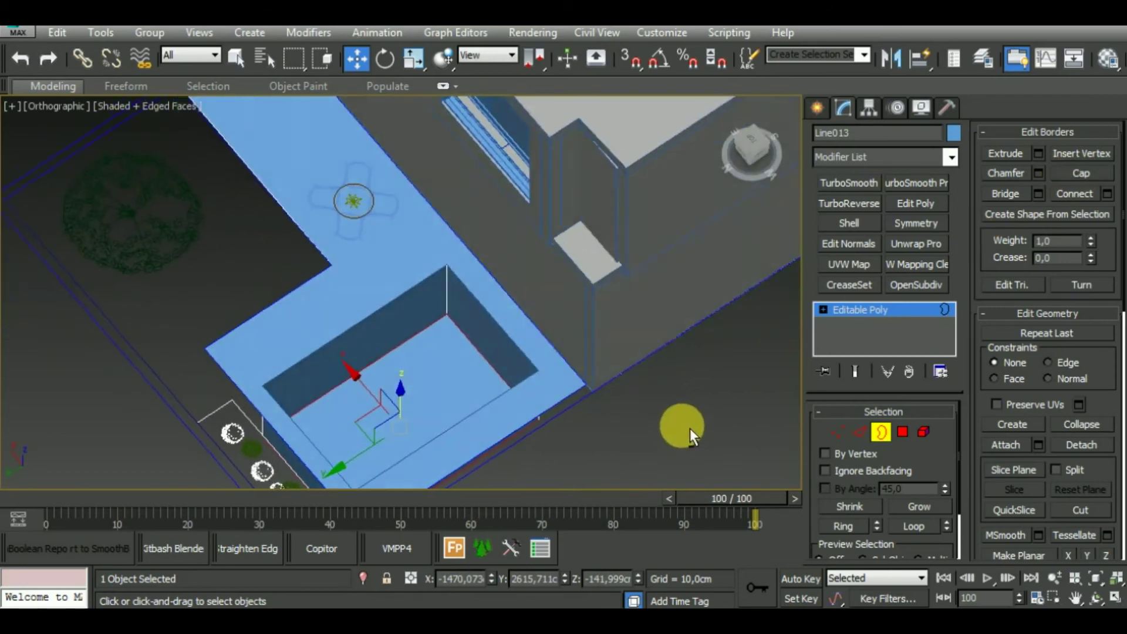
{"action": "scroll", "coordinate": [689, 428], "scroll_direction": "down", "scroll_amount": 2}
{"action": "scroll", "coordinate": [674, 365], "scroll_direction": "down", "scroll_amount": 3}
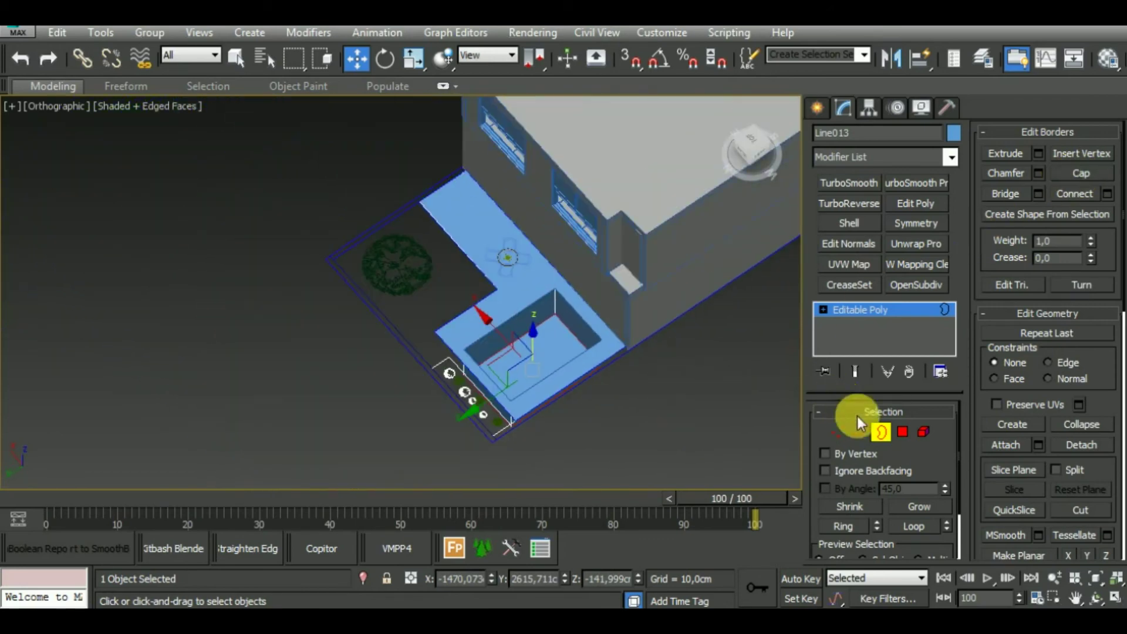
{"action": "key", "text": "3"}
{"action": "key", "text": "m"}
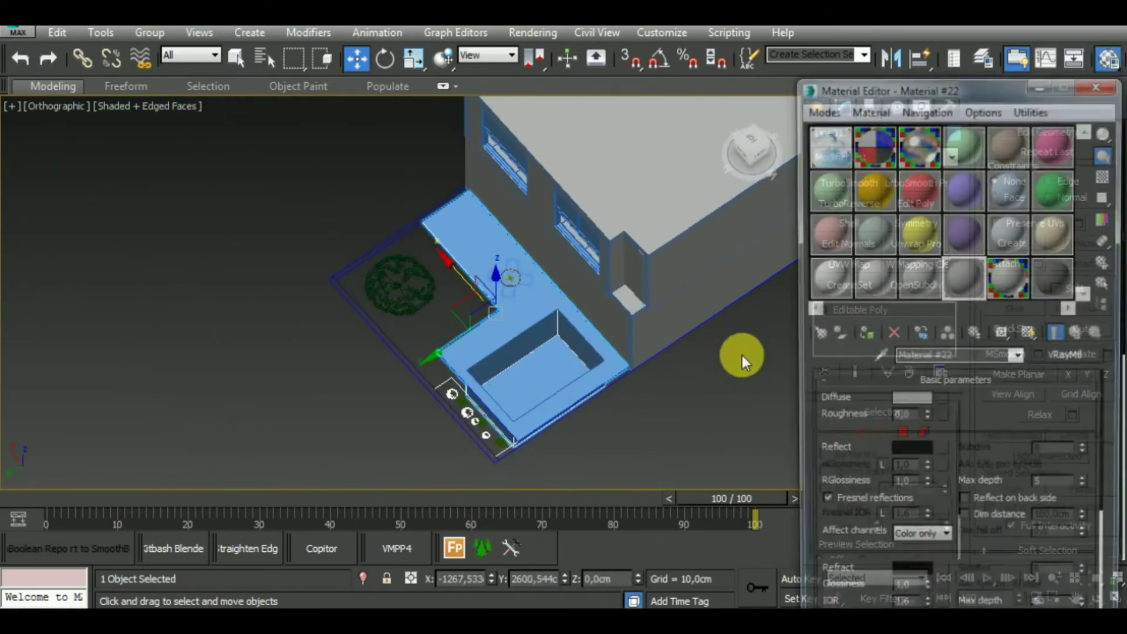
{"action": "left_click", "coordinate": [1082, 90]}
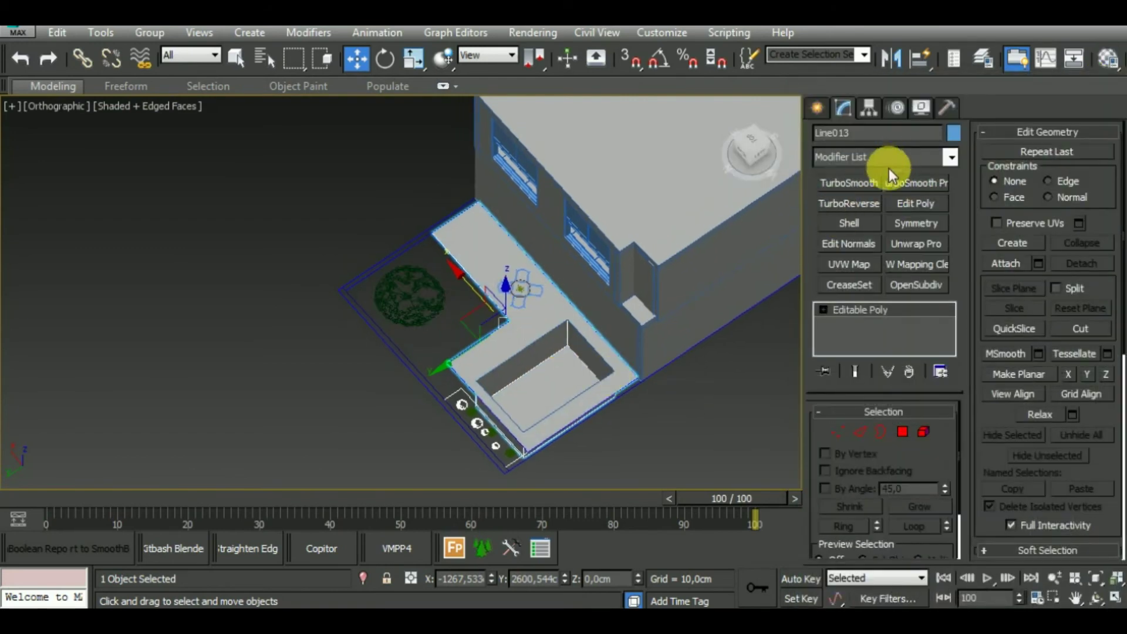
Step: Start AEC Extended Foliage and pick American Elm from the Favorite Plants list
{"action": "left_click", "coordinate": [817, 109]}
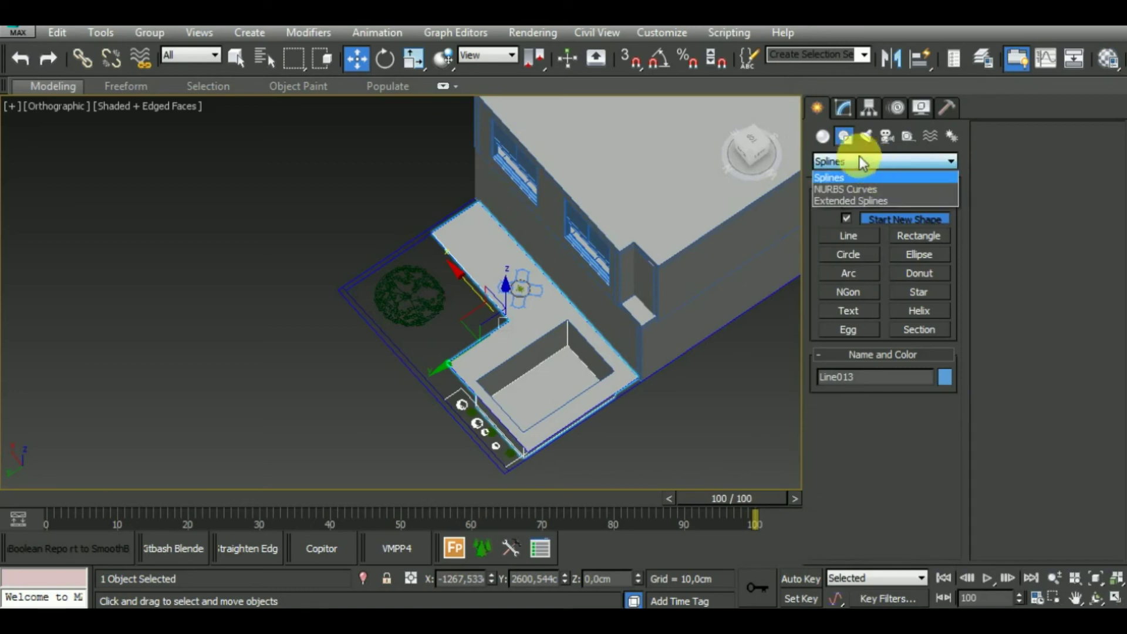
{"action": "left_click", "coordinate": [825, 137]}
{"action": "left_click", "coordinate": [868, 161]}
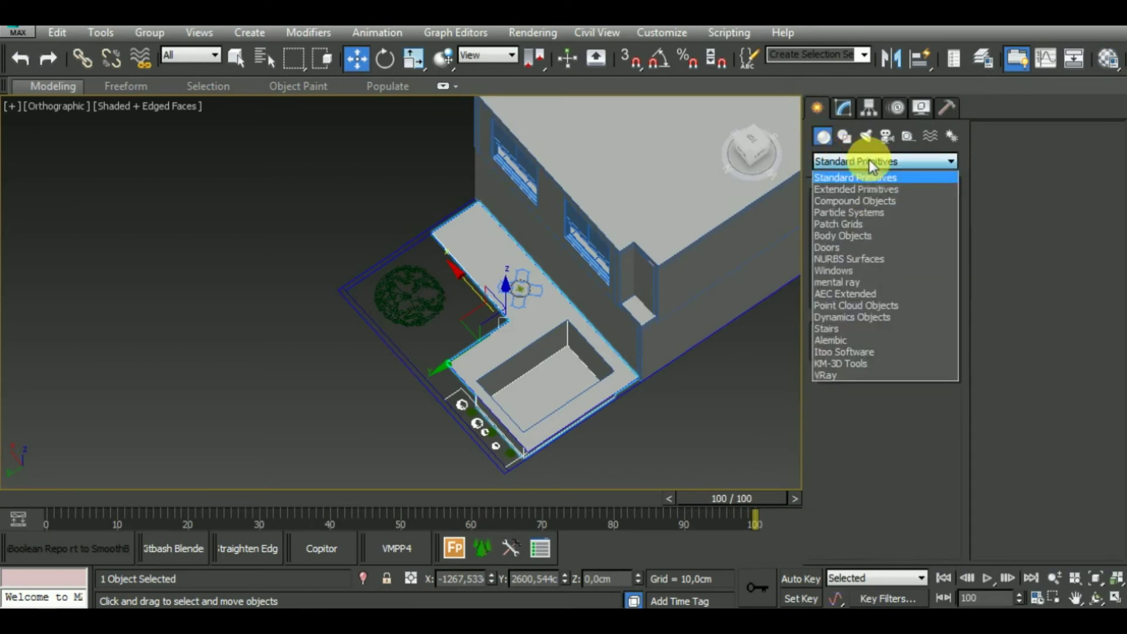
{"action": "left_click", "coordinate": [875, 293]}
{"action": "left_click", "coordinate": [859, 223]}
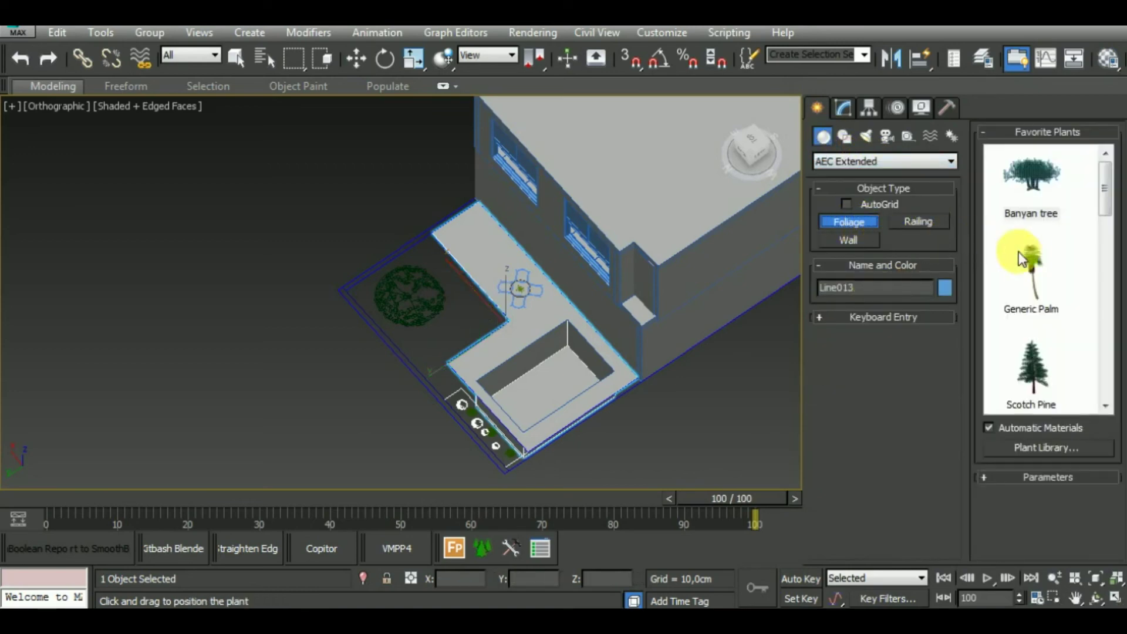
{"action": "left_click", "coordinate": [1106, 404]}
{"action": "left_click", "coordinate": [1107, 404]}
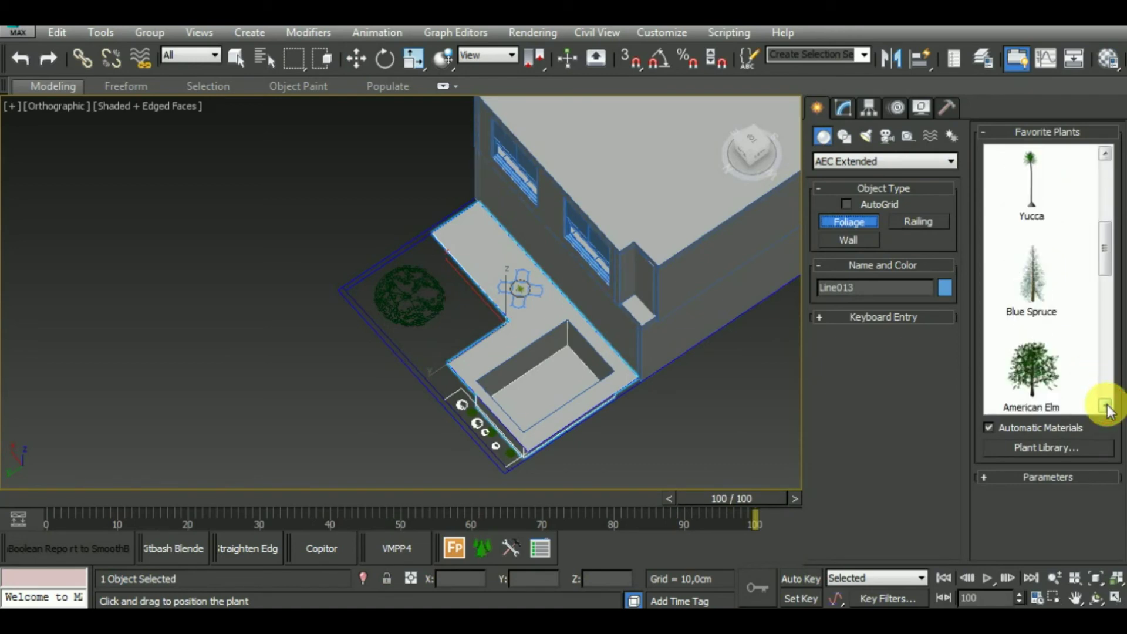
{"action": "left_click", "coordinate": [1106, 404]}
{"action": "left_click", "coordinate": [1106, 404]}
{"action": "left_click", "coordinate": [1106, 403]}
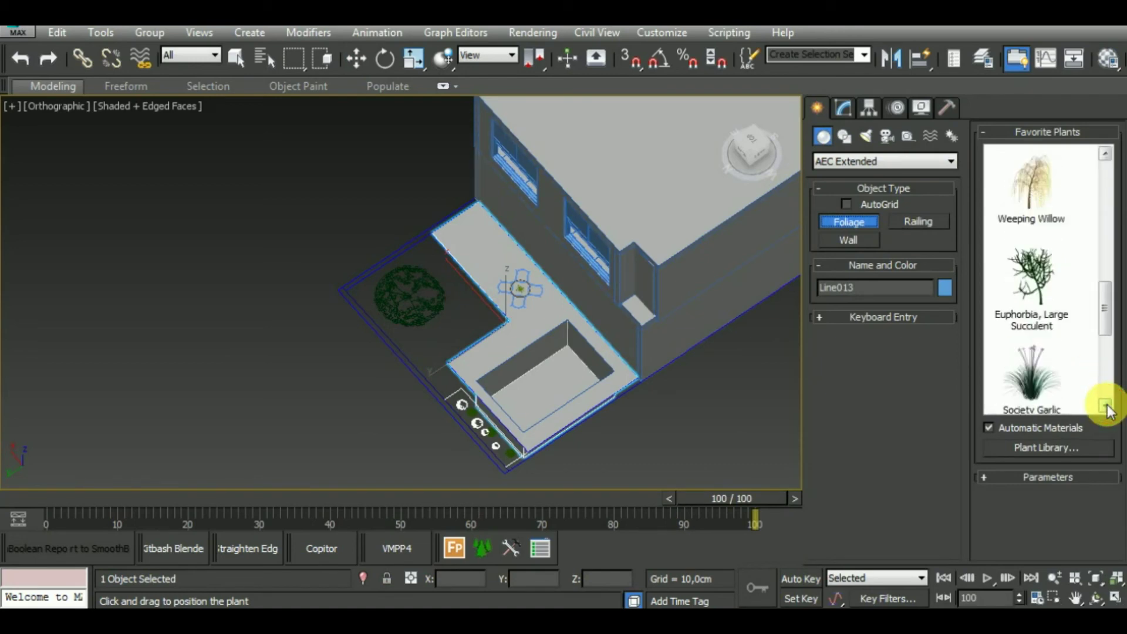
{"action": "left_click", "coordinate": [1106, 404]}
{"action": "left_click", "coordinate": [1107, 404]}
{"action": "left_click", "coordinate": [1106, 404]}
{"action": "left_click", "coordinate": [1107, 404]}
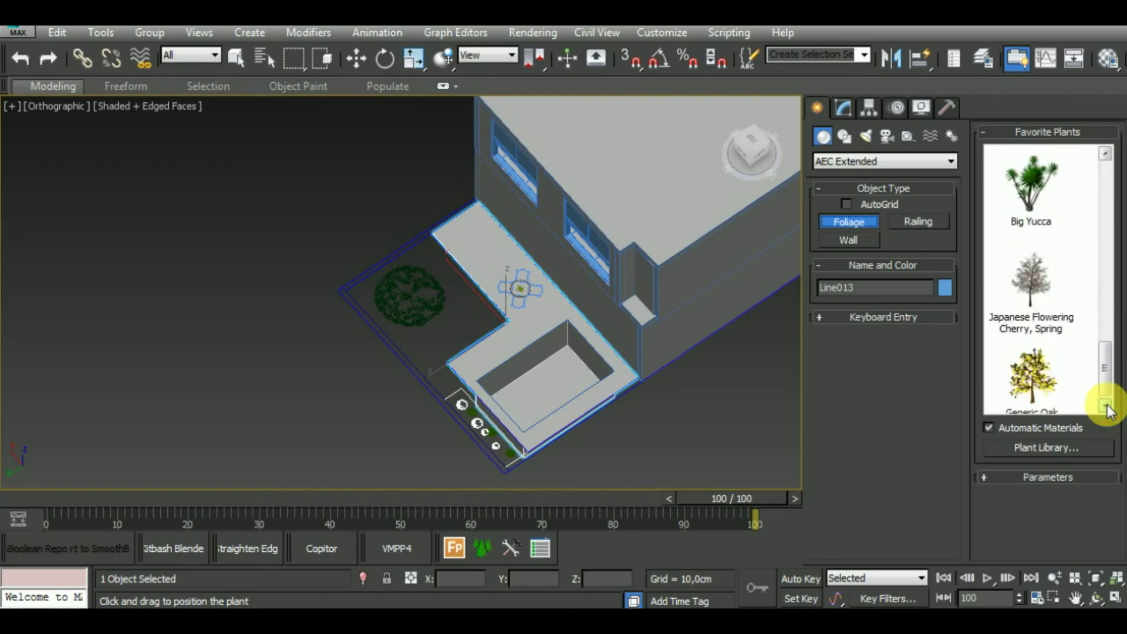
{"action": "left_click", "coordinate": [1107, 404]}
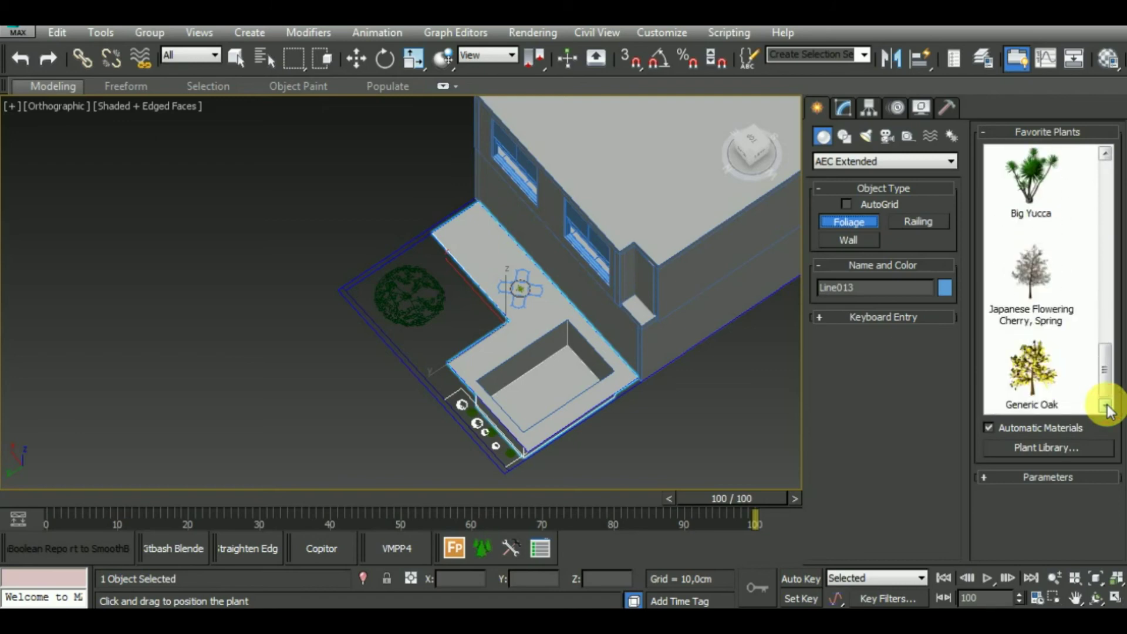
{"action": "left_click_drag", "start_coordinate": [1107, 386], "coordinate": [1102, 288]}
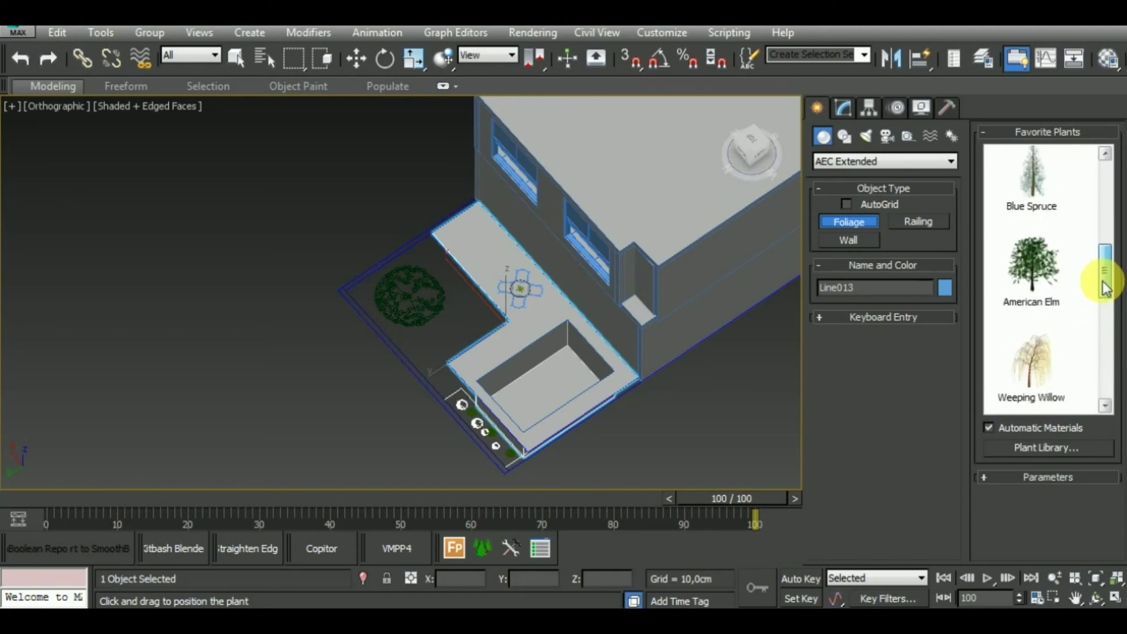
{"action": "left_click", "coordinate": [1036, 282]}
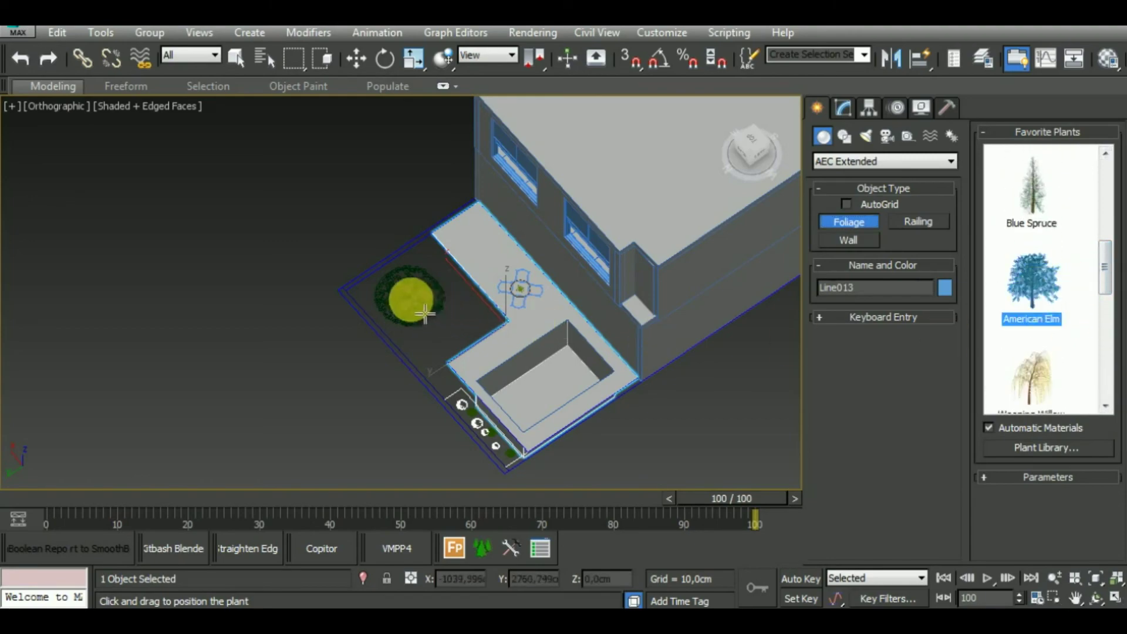
Step: Plant the American Elm over the bush, check its 360 cm height, and save the scene
{"action": "left_click", "coordinate": [405, 296]}
{"action": "mouse_move", "coordinate": [672, 372]}
{"action": "middle_mouse_down", "text": "alt"}
{"action": "mouse_move", "coordinate": [749, 299]}
{"action": "mouse_move", "coordinate": [782, 319]}
{"action": "middle_mouse_up", "text": "alt"}
{"action": "right_click", "coordinate": [771, 351]}
{"action": "middle_click_drag", "start_coordinate": [738, 360], "coordinate": [695, 413]}
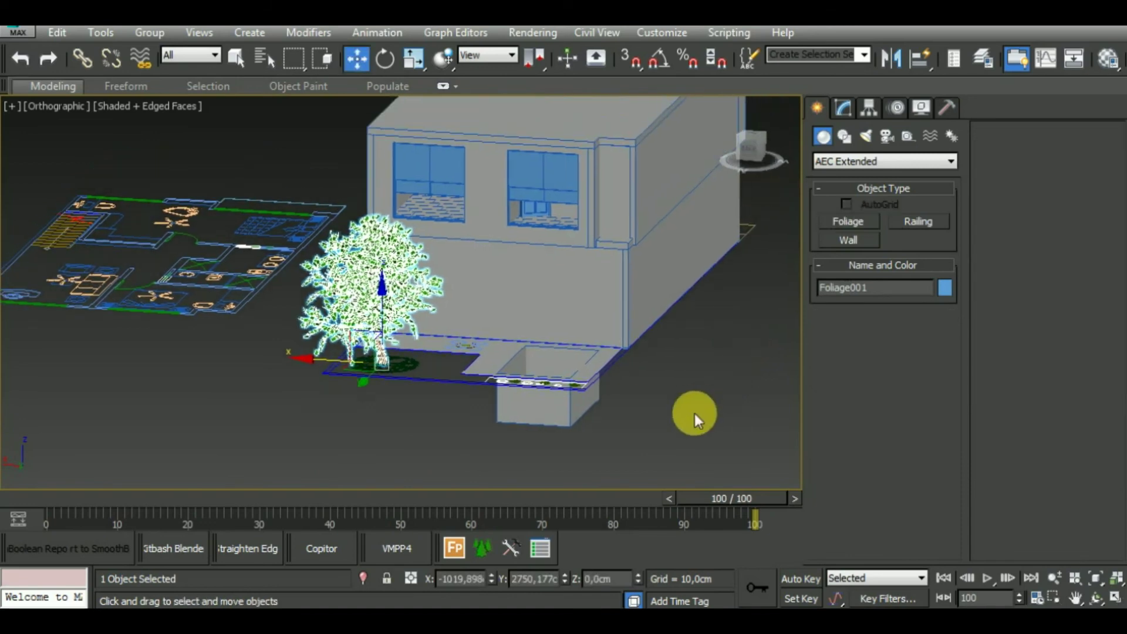
{"action": "left_click", "coordinate": [841, 111]}
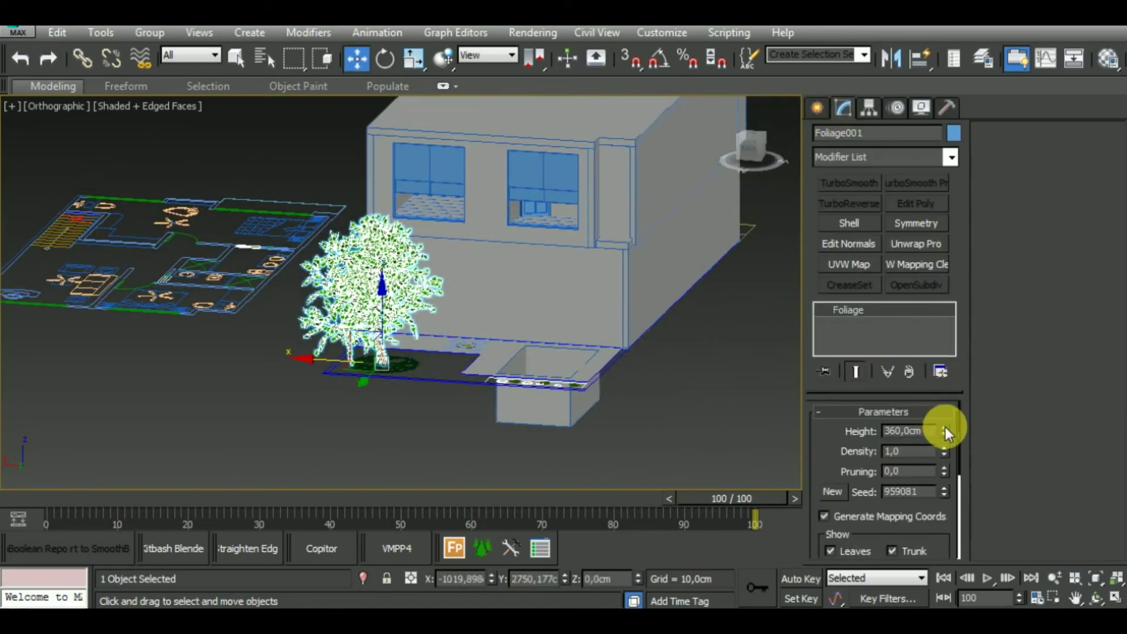
{"action": "mouse_move", "coordinate": [636, 372]}
{"action": "middle_mouse_down", "text": "alt"}
{"action": "mouse_move", "coordinate": [642, 423]}
{"action": "mouse_move", "coordinate": [478, 428]}
{"action": "mouse_move", "coordinate": [672, 446]}
{"action": "middle_mouse_up", "text": "alt"}
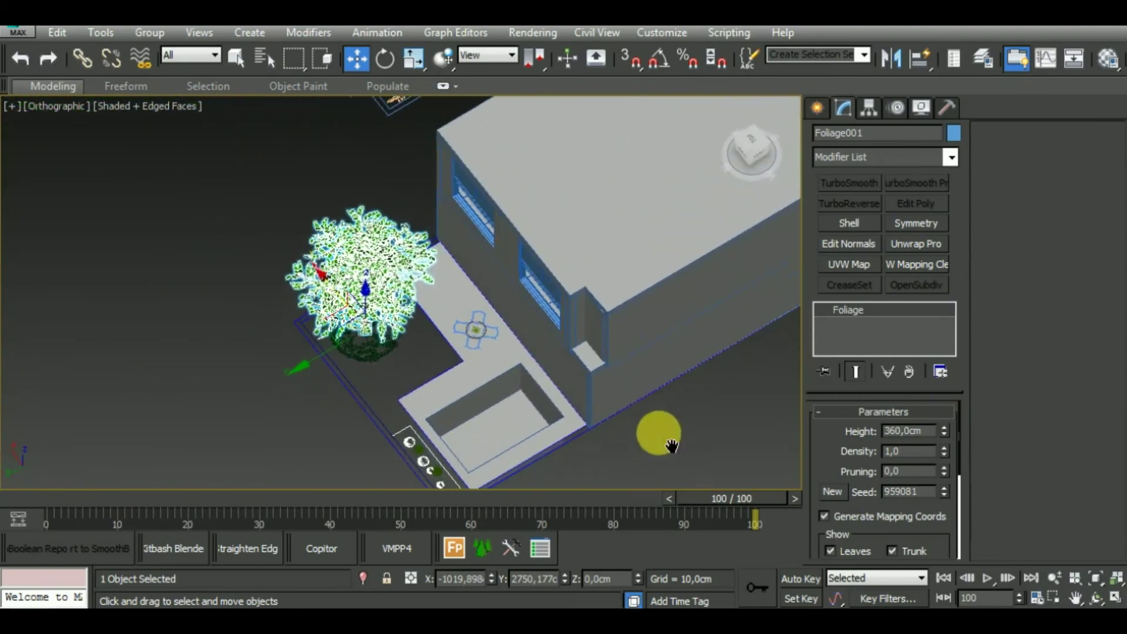
{"action": "scroll", "coordinate": [657, 373], "scroll_direction": "down", "scroll_amount": 2}
{"action": "mouse_move", "coordinate": [657, 372]}
{"action": "middle_mouse_down", "text": "alt"}
{"action": "mouse_move", "coordinate": [668, 395]}
{"action": "mouse_move", "coordinate": [679, 345]}
{"action": "mouse_move", "coordinate": [726, 369]}
{"action": "mouse_move", "coordinate": [727, 356]}
{"action": "mouse_move", "coordinate": [692, 342]}
{"action": "mouse_move", "coordinate": [575, 380]}
{"action": "middle_mouse_up", "text": "alt"}
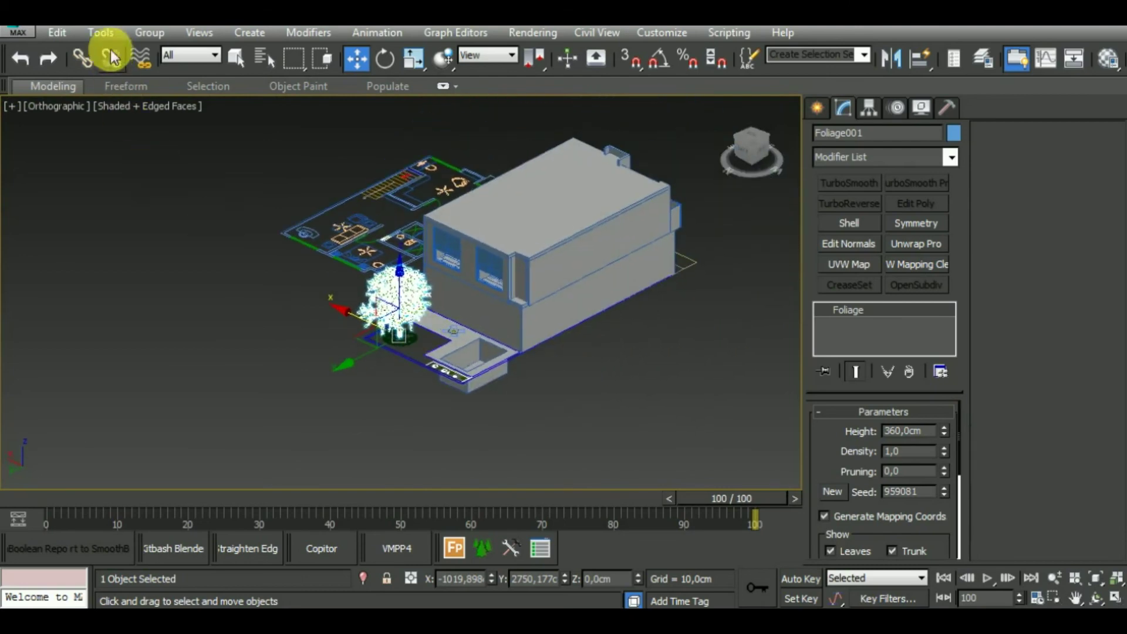
{"action": "key", "text": "ctrl+s"}
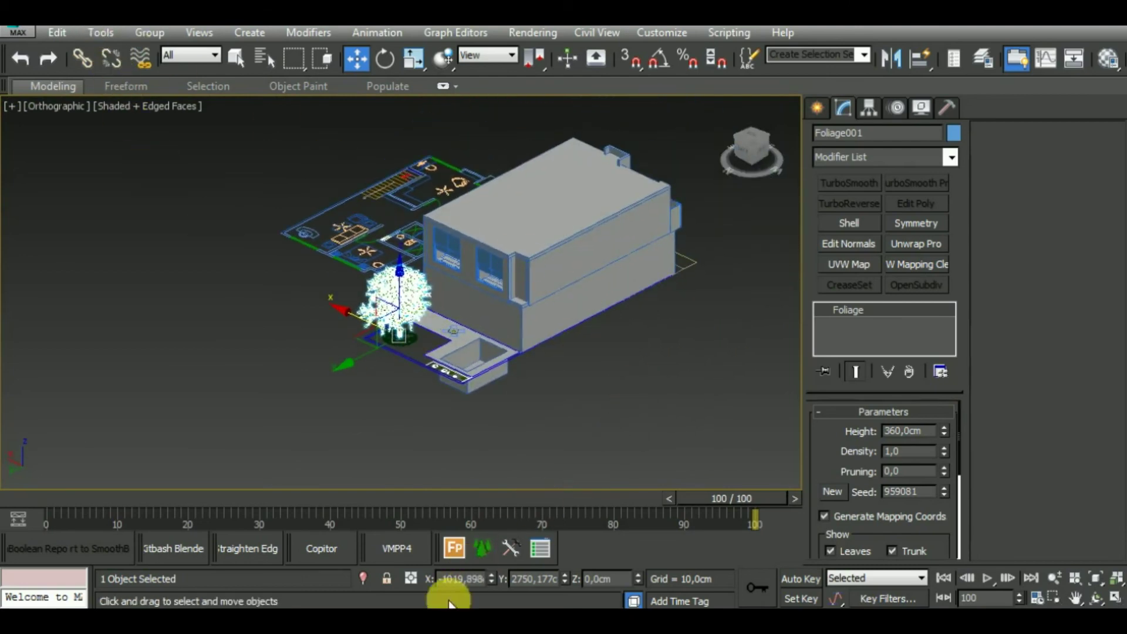
{"action": "scroll", "coordinate": [478, 390], "scroll_direction": "up", "scroll_amount": 5}
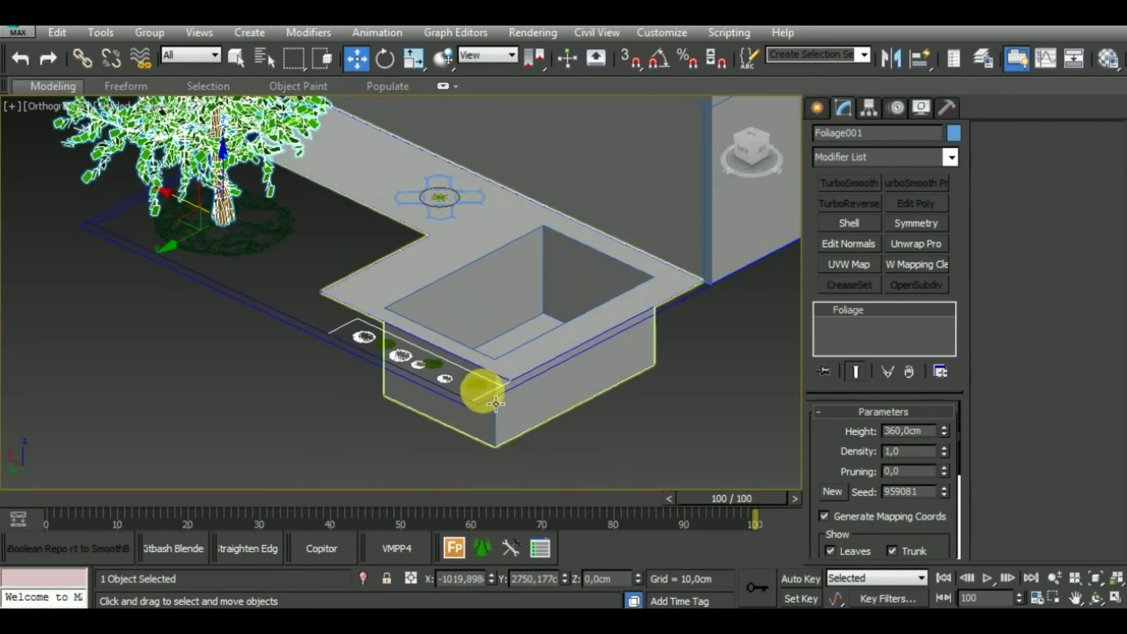
{"action": "left_click", "coordinate": [824, 115]}
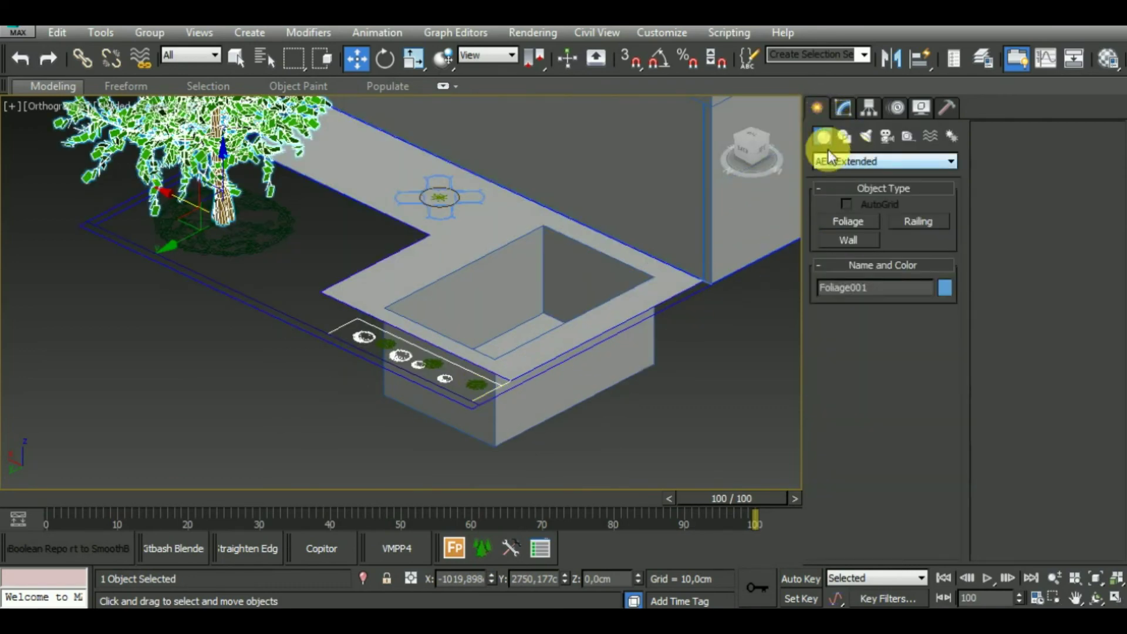
Step: Switch to the Standard Primitives Plane tool with 3D Snap on and select the planter strip
{"action": "left_click", "coordinate": [839, 160]}
{"action": "left_click", "coordinate": [834, 175]}
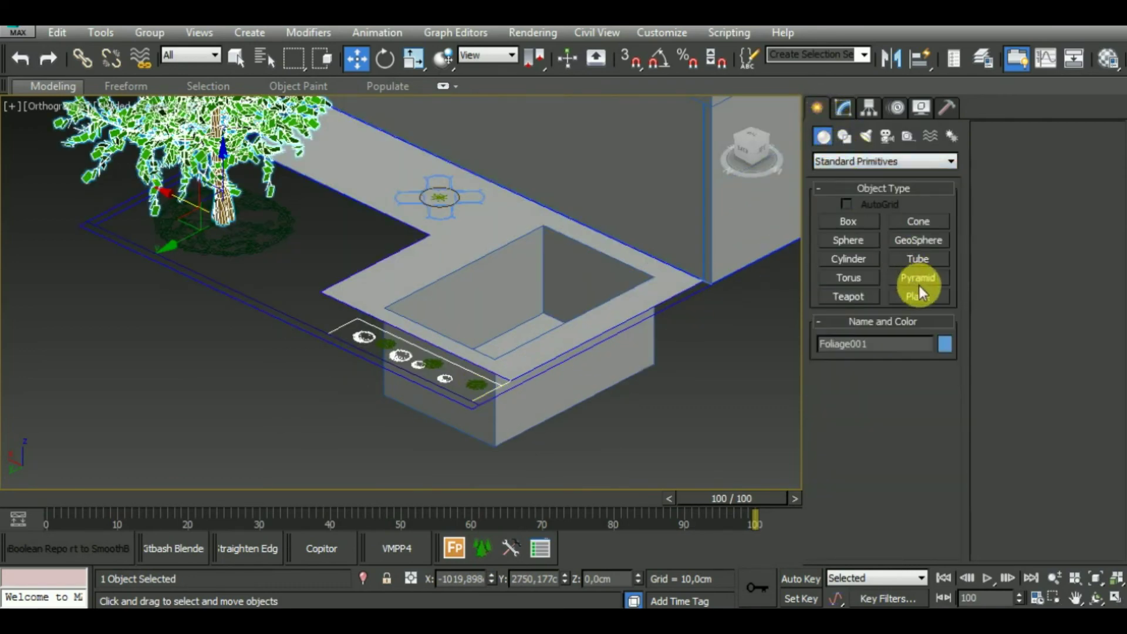
{"action": "left_click", "coordinate": [918, 296]}
{"action": "middle_click_drag", "start_coordinate": [651, 403], "coordinate": [658, 367]}
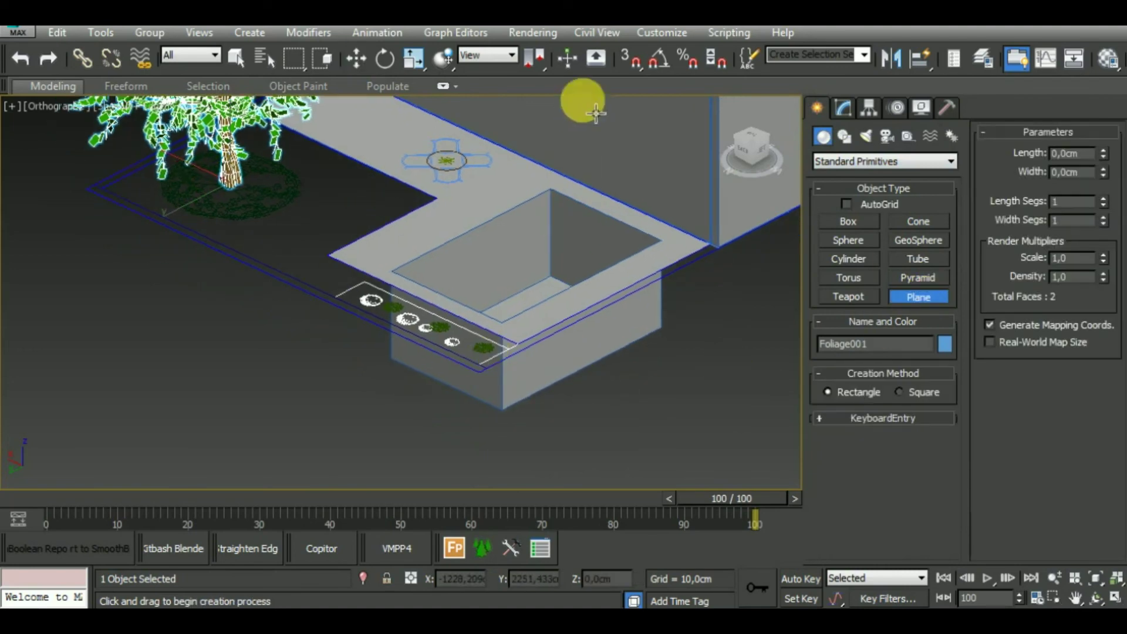
{"action": "left_click", "coordinate": [626, 60]}
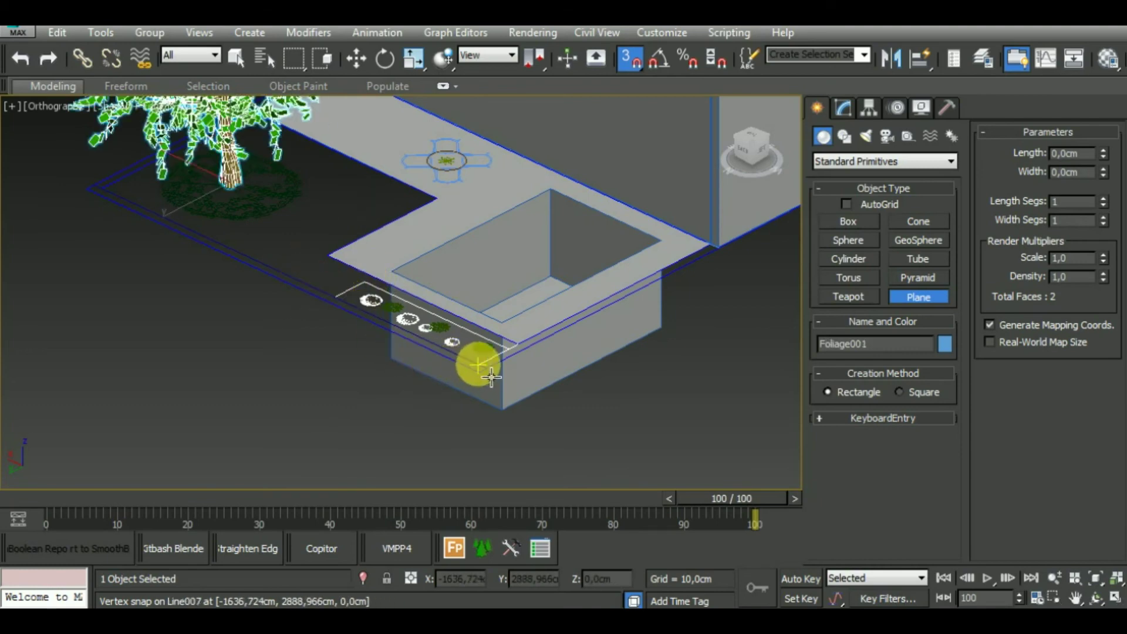
{"action": "middle_click_drag", "start_coordinate": [590, 357], "coordinate": [637, 416], "text": "alt"}
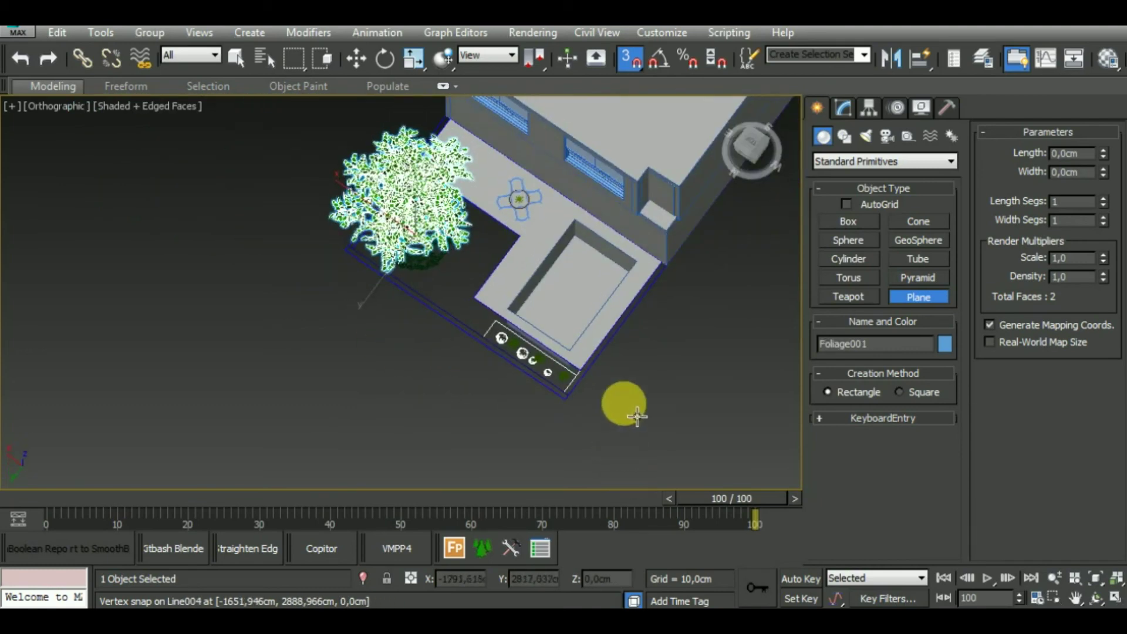
{"action": "scroll", "coordinate": [637, 416], "scroll_direction": "up", "scroll_amount": 3}
{"action": "key", "text": "w"}
{"action": "scroll", "coordinate": [646, 418], "scroll_direction": "up", "scroll_amount": 2}
{"action": "scroll", "coordinate": [650, 410], "scroll_direction": "up", "scroll_amount": 1}
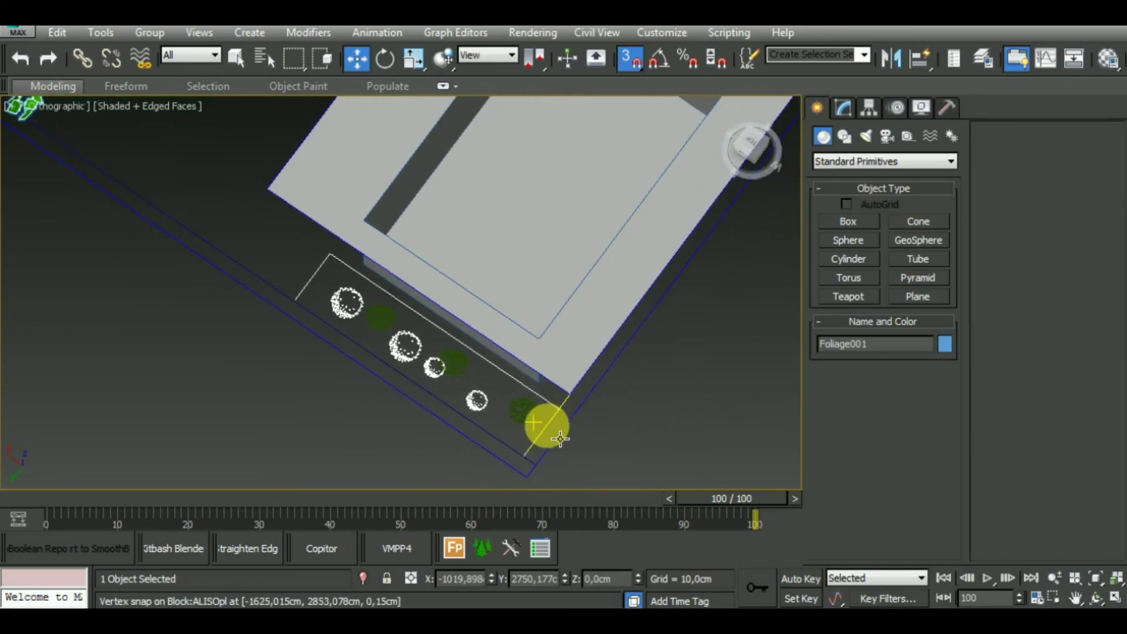
{"action": "left_click", "coordinate": [546, 425]}
Step: Draw Plane002, about 61.7 × 281.5 cm, covering the front planter strip
{"action": "left_click", "coordinate": [912, 298]}
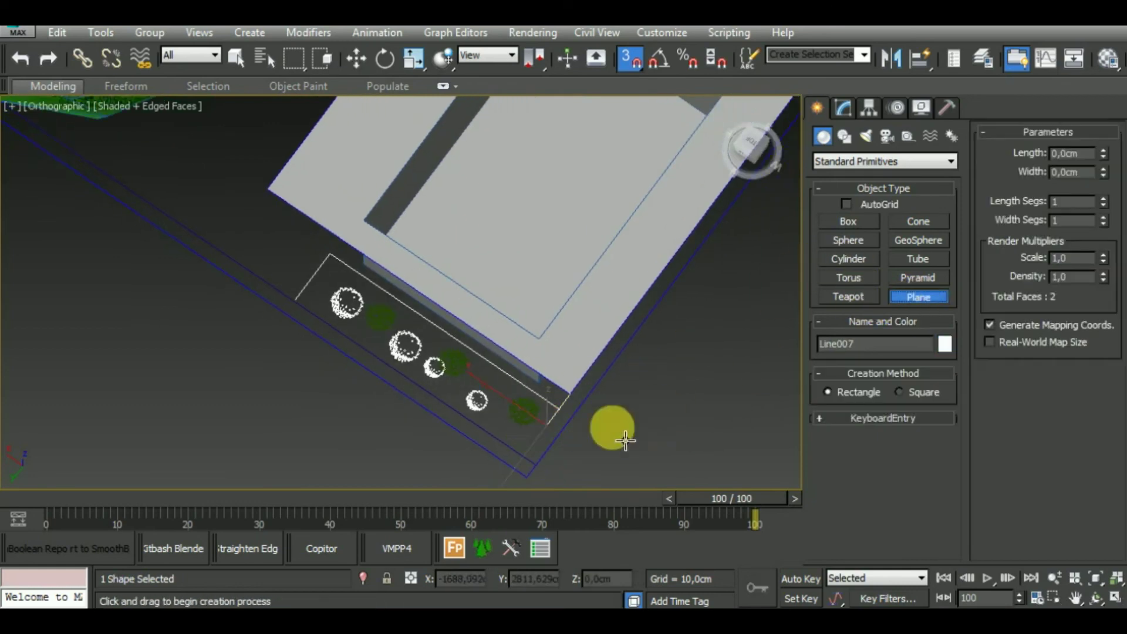
{"action": "middle_click_drag", "start_coordinate": [612, 428], "coordinate": [632, 409]}
{"action": "left_click_drag", "start_coordinate": [360, 252], "coordinate": [551, 450]}
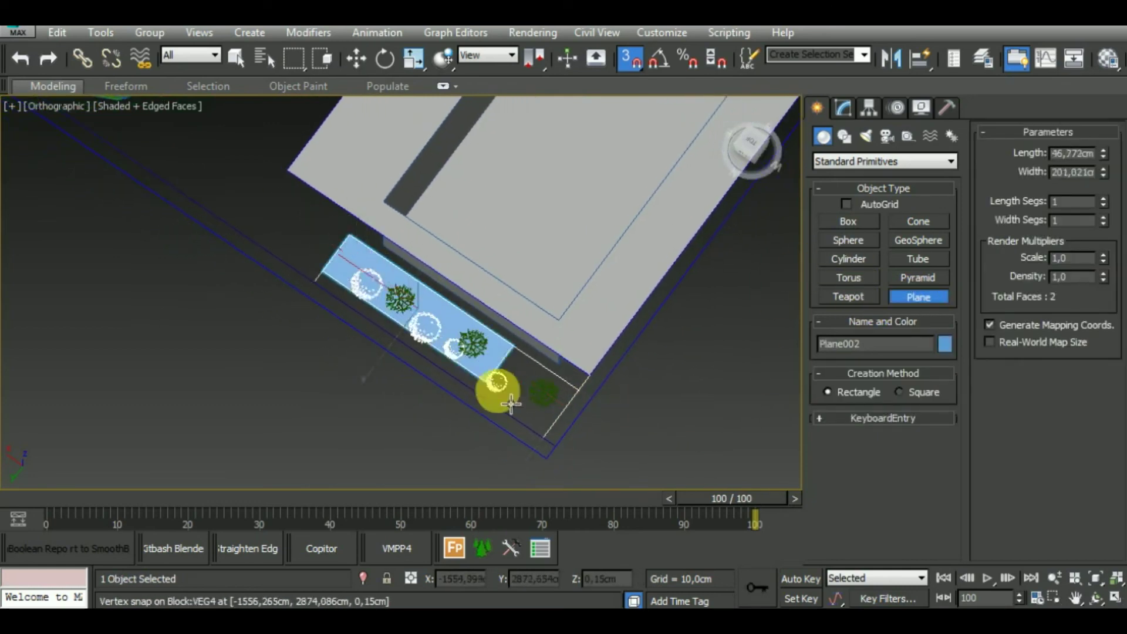
{"action": "mouse_move", "coordinate": [659, 441]}
{"action": "middle_mouse_down", "text": "alt"}
{"action": "mouse_move", "coordinate": [640, 370]}
{"action": "mouse_move", "coordinate": [655, 381]}
{"action": "middle_mouse_up", "text": "alt"}
{"action": "key", "text": "w"}
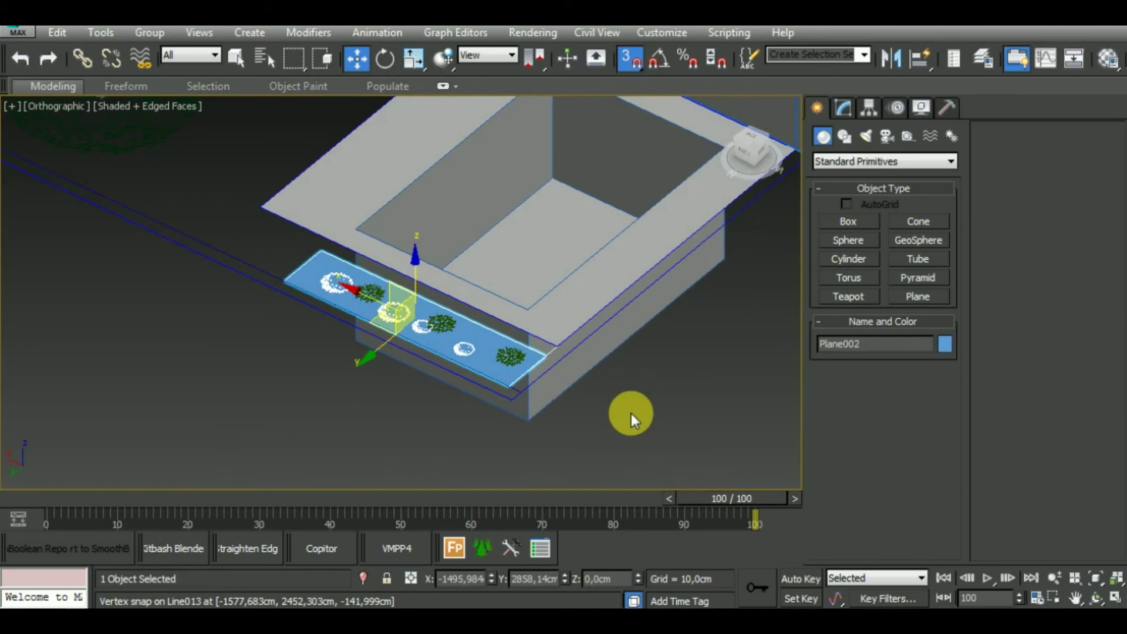
{"action": "left_click", "coordinate": [887, 164]}
{"action": "left_click", "coordinate": [863, 283]}
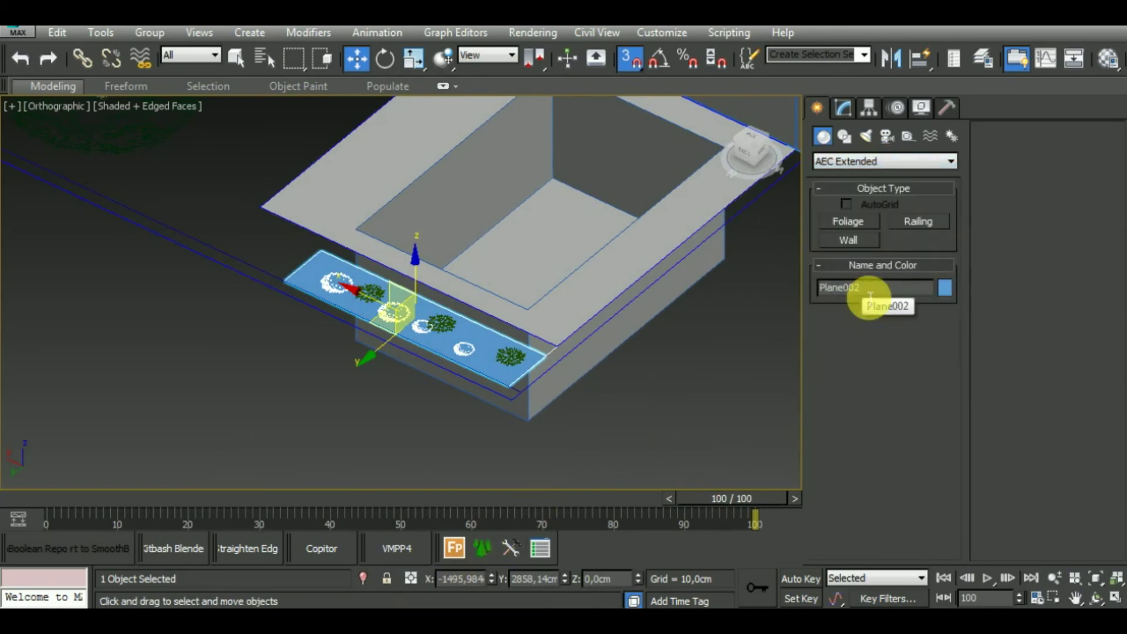
Step: Plant three Big Yucca plants from Favorite Plants along the front planter strip
{"action": "left_click", "coordinate": [864, 225]}
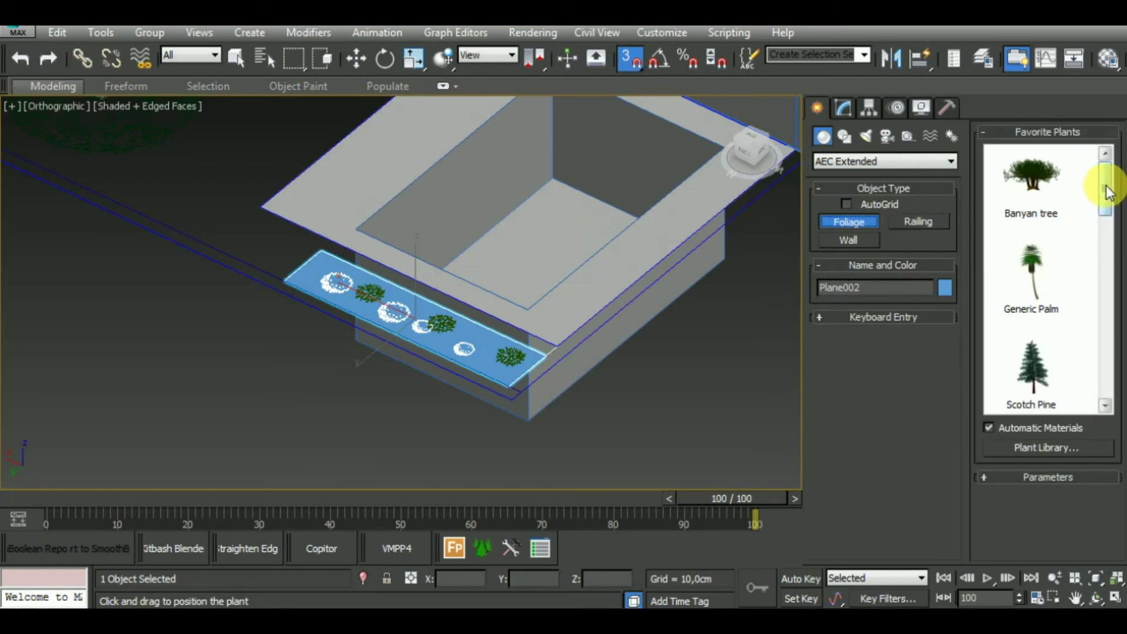
{"action": "left_click_drag", "start_coordinate": [1108, 191], "coordinate": [1119, 353]}
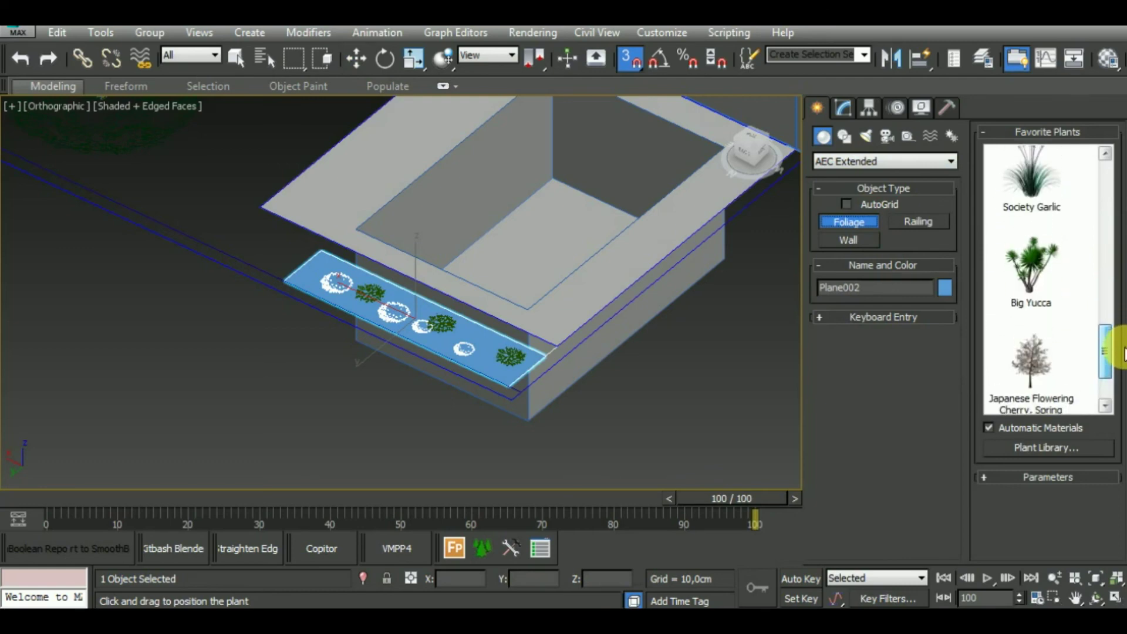
{"action": "left_click", "coordinate": [1036, 273]}
{"action": "left_click", "coordinate": [509, 354]}
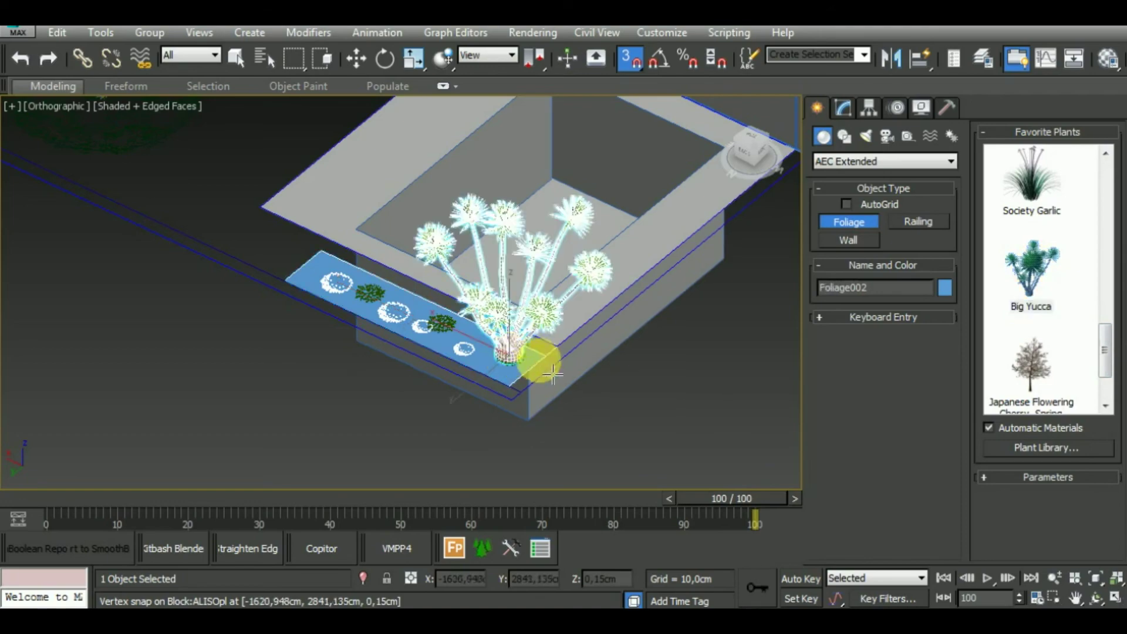
{"action": "mouse_move", "coordinate": [650, 358]}
{"action": "middle_mouse_down", "text": "alt"}
{"action": "mouse_move", "coordinate": [822, 332]}
{"action": "mouse_move", "coordinate": [617, 378]}
{"action": "middle_mouse_up", "text": "alt"}
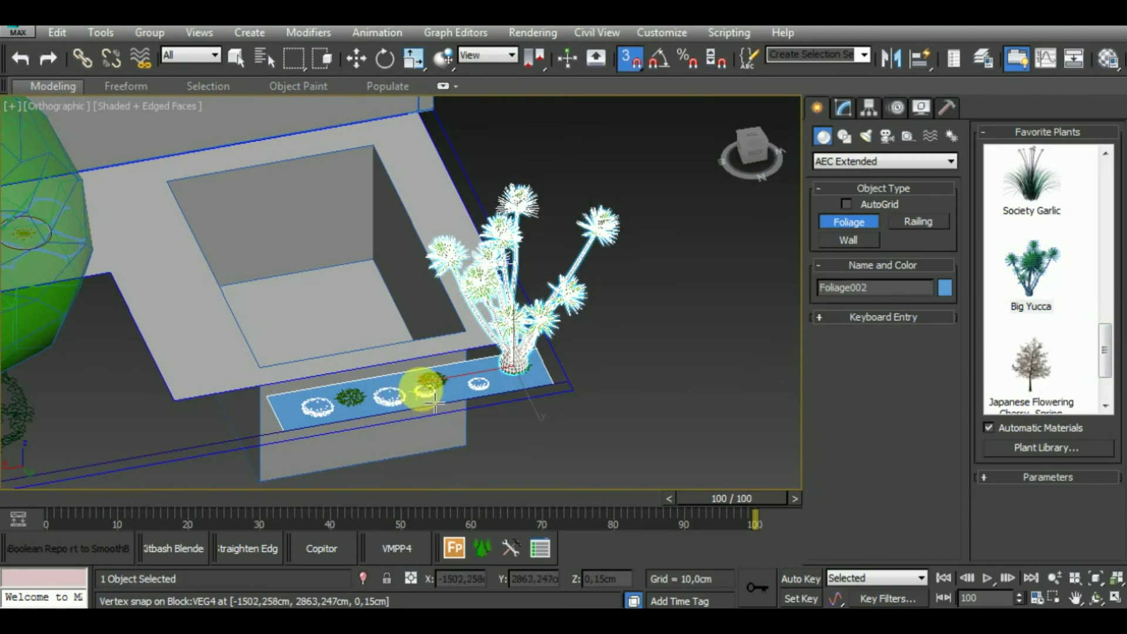
{"action": "left_click", "coordinate": [419, 389]}
{"action": "left_click", "coordinate": [321, 400]}
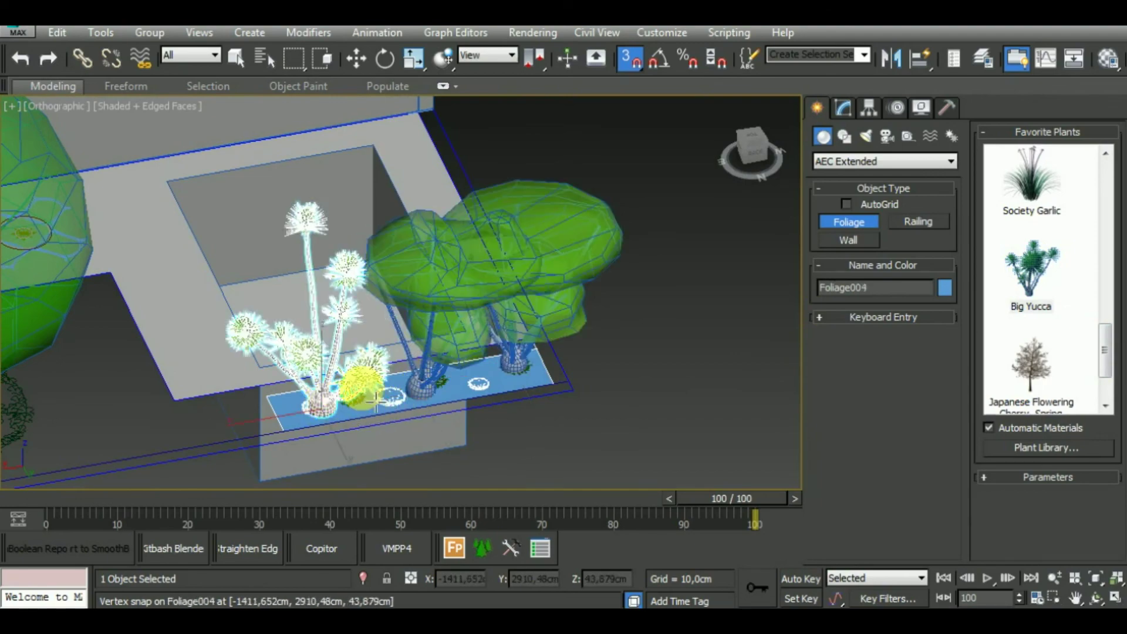
{"action": "mouse_move", "coordinate": [372, 390]}
{"action": "middle_mouse_down", "text": "alt"}
{"action": "mouse_move", "coordinate": [609, 364]}
{"action": "mouse_move", "coordinate": [564, 357]}
{"action": "mouse_move", "coordinate": [586, 320]}
{"action": "mouse_move", "coordinate": [654, 345]}
{"action": "mouse_move", "coordinate": [603, 367]}
{"action": "mouse_move", "coordinate": [599, 329]}
{"action": "mouse_move", "coordinate": [647, 382]}
{"action": "mouse_move", "coordinate": [752, 411]}
{"action": "middle_mouse_up", "text": "alt"}
{"action": "right_click", "coordinate": [602, 366]}
Step: Deselect the foliage and orbit out to view the whole building and floor plan
{"action": "scroll", "coordinate": [642, 295], "scroll_direction": "down", "scroll_amount": 3}
{"action": "scroll", "coordinate": [647, 268], "scroll_direction": "down", "scroll_amount": 2}
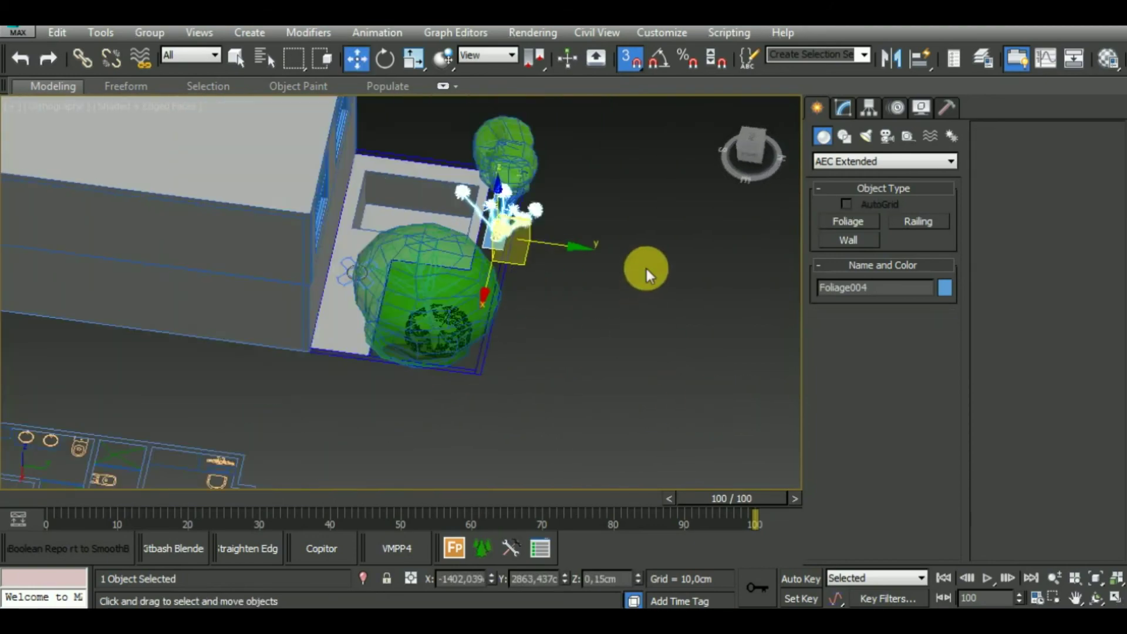
{"action": "mouse_move", "coordinate": [647, 269]}
{"action": "middle_mouse_down", "text": "alt"}
{"action": "mouse_move", "coordinate": [651, 286]}
{"action": "mouse_move", "coordinate": [569, 368]}
{"action": "mouse_move", "coordinate": [593, 351]}
{"action": "mouse_move", "coordinate": [505, 337]}
{"action": "mouse_move", "coordinate": [574, 328]}
{"action": "mouse_move", "coordinate": [492, 357]}
{"action": "middle_mouse_up", "text": "alt"}
{"action": "scroll", "coordinate": [492, 357], "scroll_direction": "up", "scroll_amount": 4}
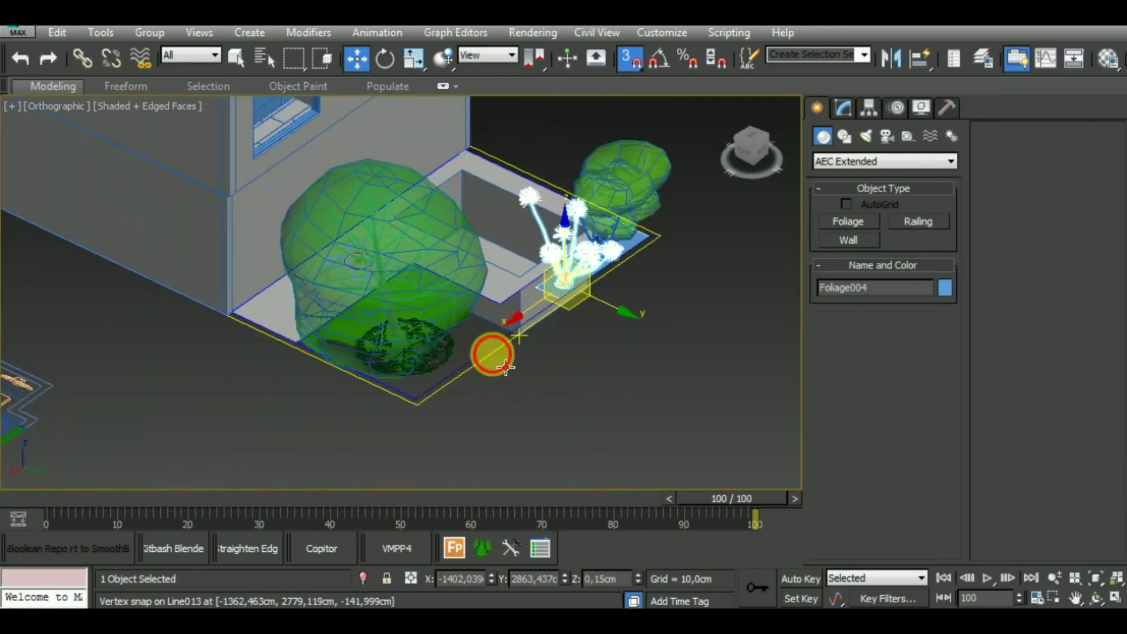
{"action": "left_click", "coordinate": [505, 367]}
{"action": "scroll", "coordinate": [517, 358], "scroll_direction": "down", "scroll_amount": 3}
{"action": "mouse_move", "coordinate": [604, 382]}
{"action": "middle_mouse_down", "text": "alt"}
{"action": "mouse_move", "coordinate": [590, 370]}
{"action": "mouse_move", "coordinate": [600, 396]}
{"action": "mouse_move", "coordinate": [622, 368]}
{"action": "mouse_move", "coordinate": [576, 399]}
{"action": "middle_mouse_up", "text": "alt"}
{"action": "scroll", "coordinate": [476, 367], "scroll_direction": "up", "scroll_amount": 3}
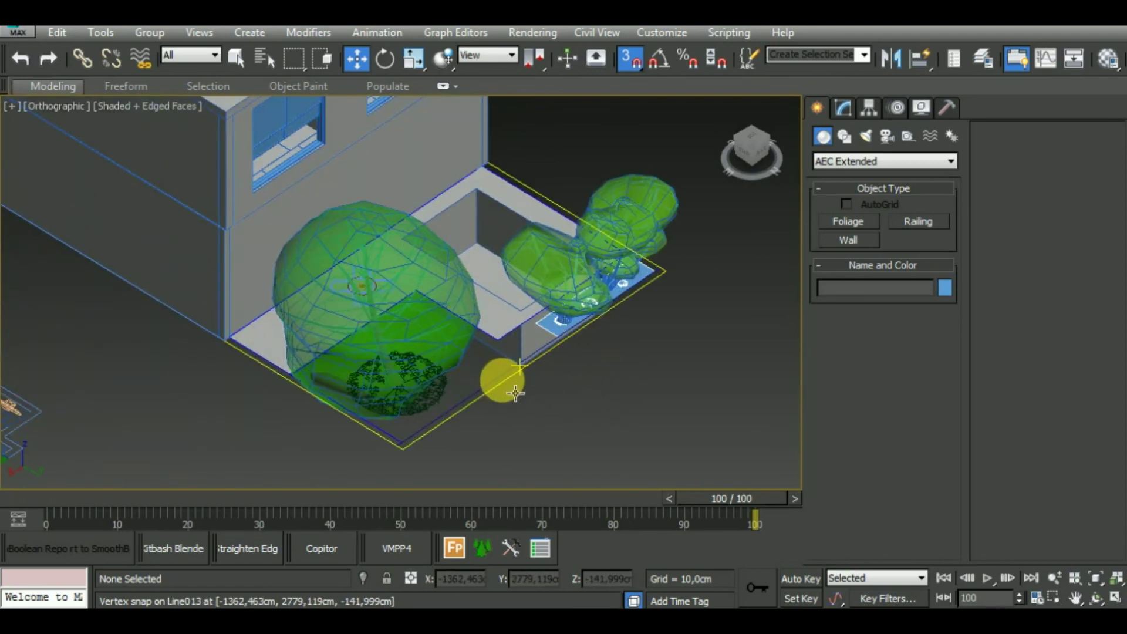
{"action": "scroll", "coordinate": [517, 388], "scroll_direction": "down", "scroll_amount": 4}
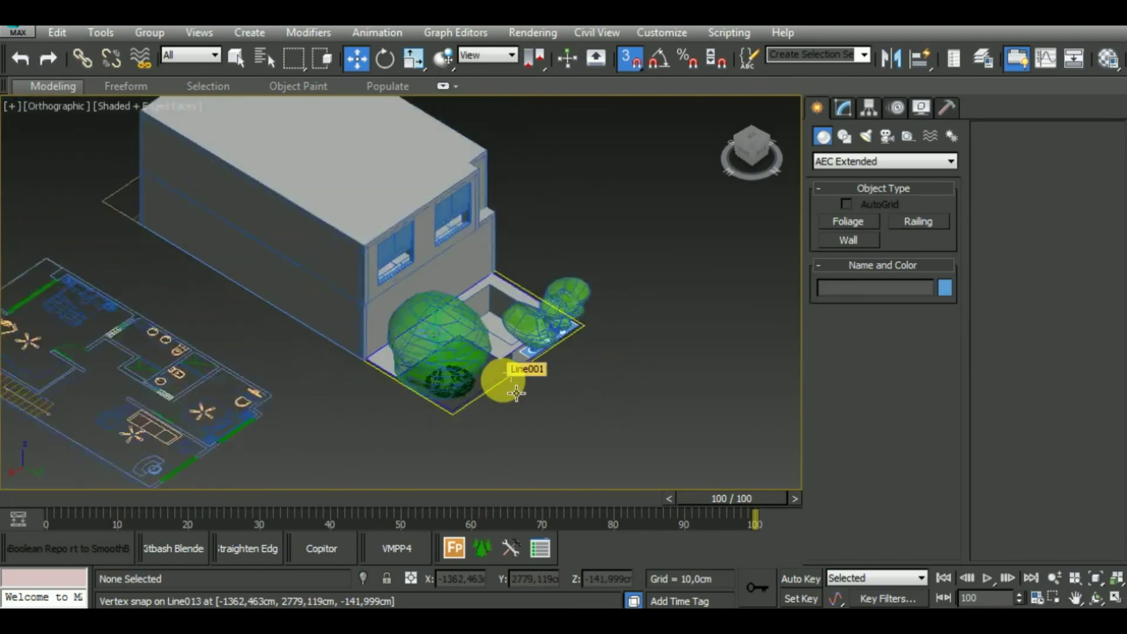
{"action": "mouse_move", "coordinate": [516, 372]}
{"action": "middle_mouse_down", "text": "alt"}
{"action": "mouse_move", "coordinate": [440, 416]}
{"action": "mouse_move", "coordinate": [471, 383]}
{"action": "mouse_move", "coordinate": [667, 365]}
{"action": "mouse_move", "coordinate": [695, 270]}
{"action": "middle_mouse_up", "text": "alt"}
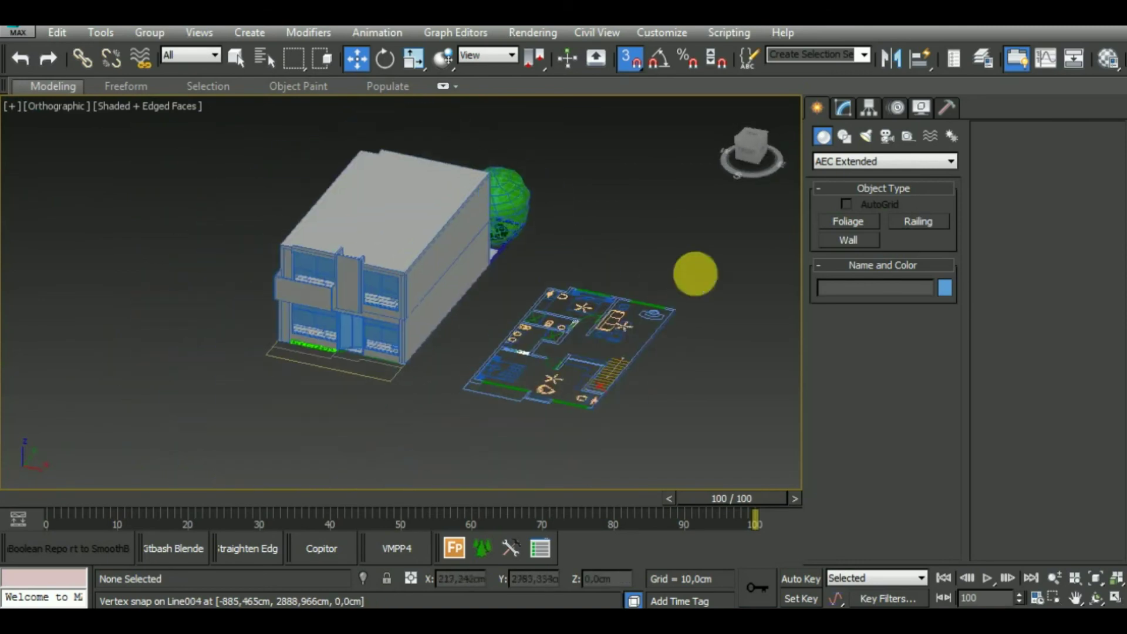
Step: Draw Plane003, about 36.6 × 286.2 cm, over the front planter strip
{"action": "scroll", "coordinate": [315, 358], "scroll_direction": "up", "scroll_amount": 3}
{"action": "scroll", "coordinate": [391, 398], "scroll_direction": "up", "scroll_amount": 2}
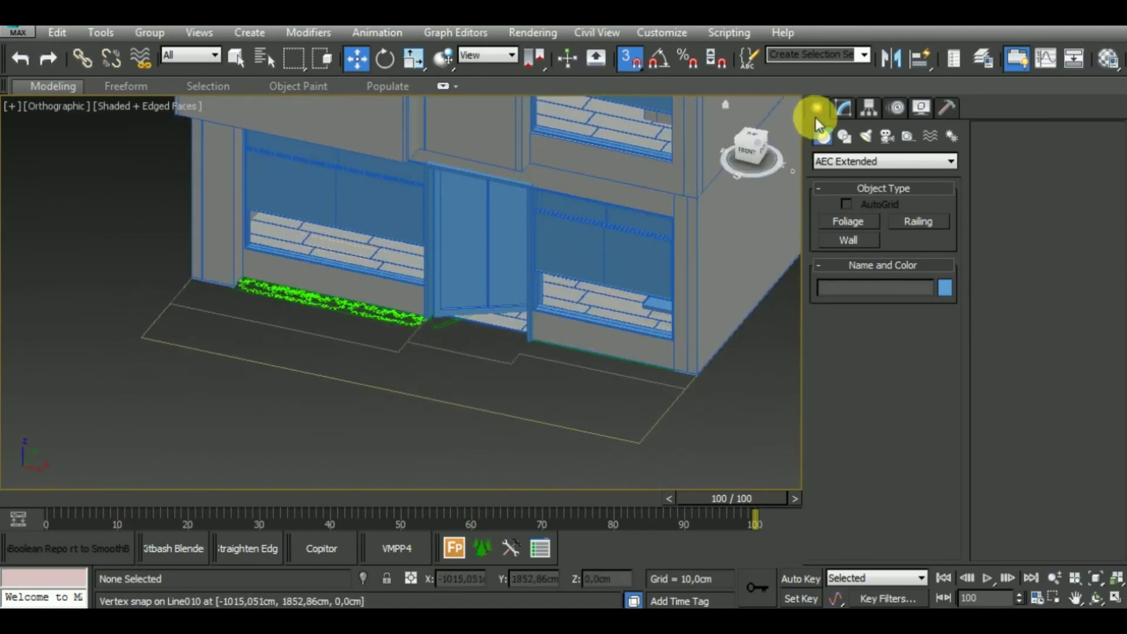
{"action": "left_click", "coordinate": [846, 160]}
{"action": "left_click", "coordinate": [914, 297]}
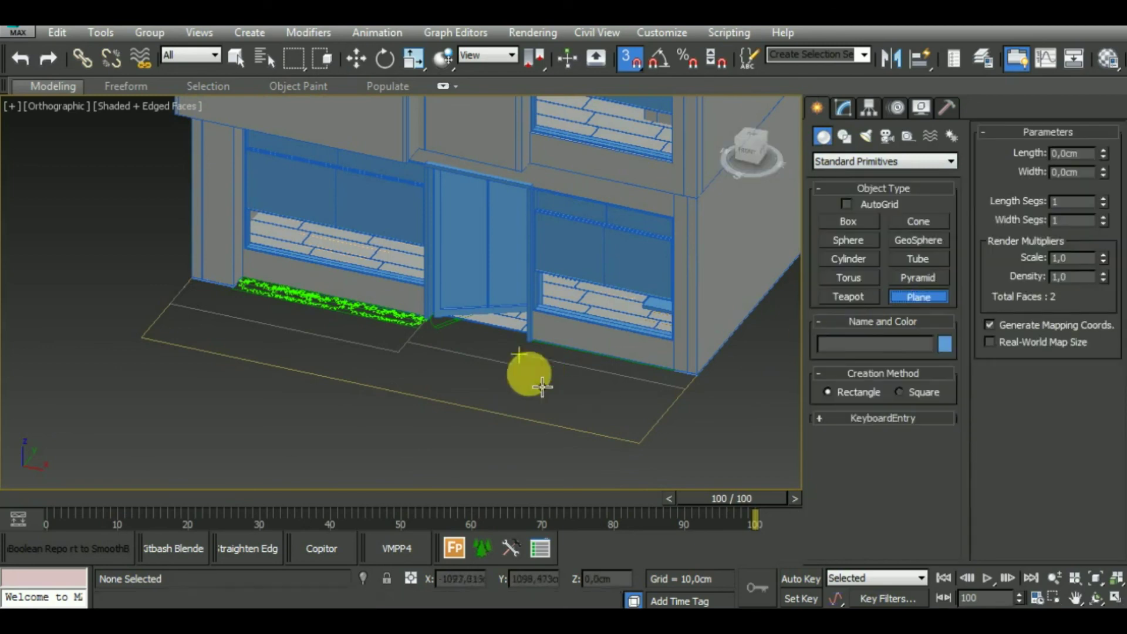
{"action": "mouse_move", "coordinate": [528, 373]}
{"action": "middle_mouse_down", "text": "alt"}
{"action": "mouse_move", "coordinate": [428, 320]}
{"action": "mouse_move", "coordinate": [504, 377]}
{"action": "mouse_move", "coordinate": [448, 408]}
{"action": "mouse_move", "coordinate": [510, 404]}
{"action": "middle_mouse_up", "text": "alt"}
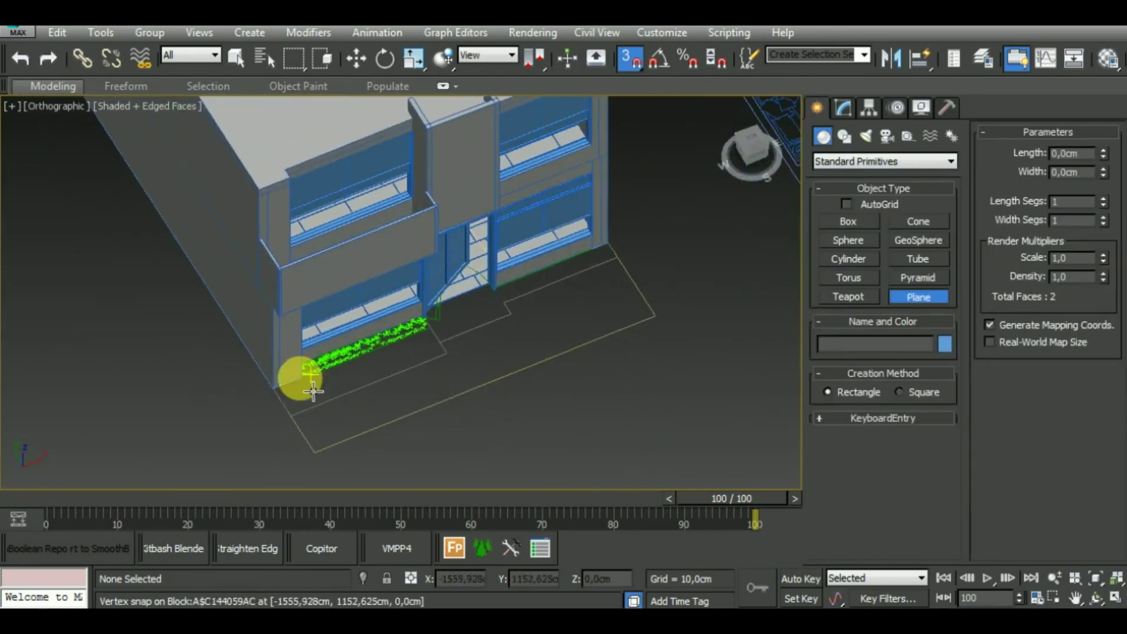
{"action": "scroll", "coordinate": [315, 390], "scroll_direction": "up", "scroll_amount": 5}
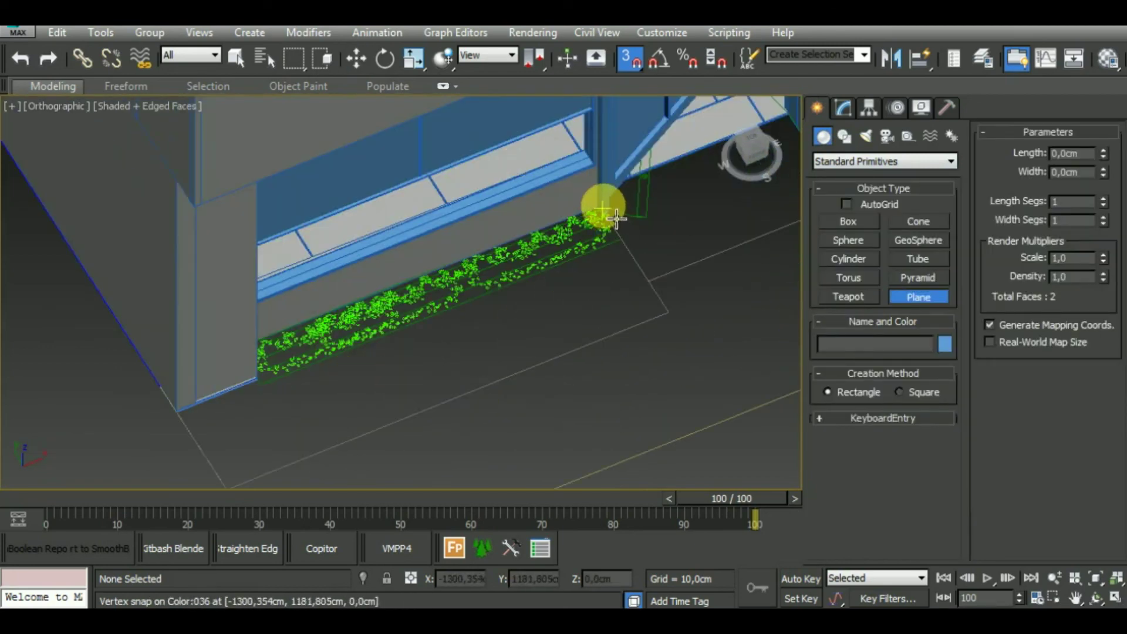
{"action": "left_click_drag", "start_coordinate": [274, 398], "coordinate": [611, 215]}
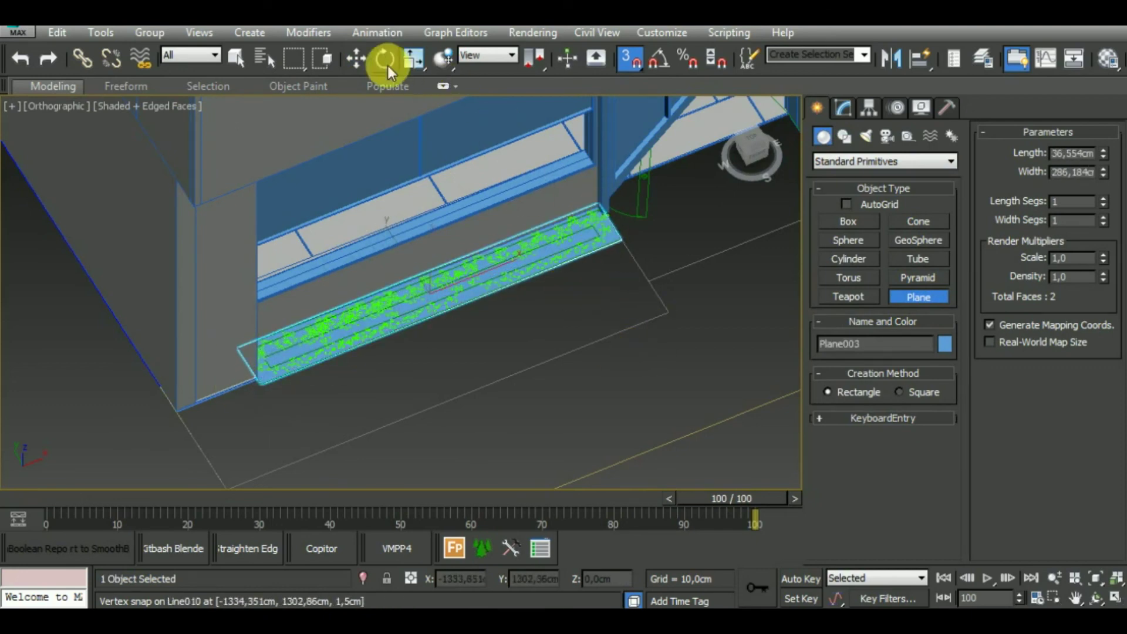
{"action": "key", "text": "w"}
{"action": "scroll", "coordinate": [591, 285], "scroll_direction": "up", "scroll_amount": 2}
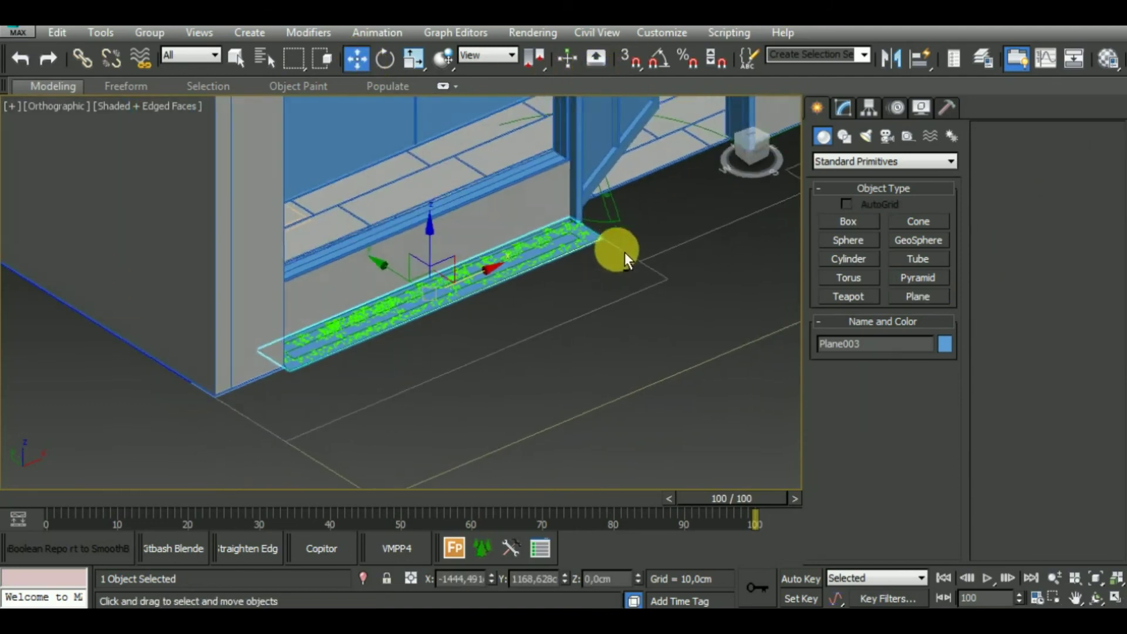
{"action": "scroll", "coordinate": [617, 251], "scroll_direction": "up", "scroll_amount": 2}
{"action": "scroll", "coordinate": [597, 284], "scroll_direction": "up", "scroll_amount": 2}
Step: Convert Plane003 to Editable Poly and inset its polygon to form a border strip
{"action": "left_click", "coordinate": [848, 111]}
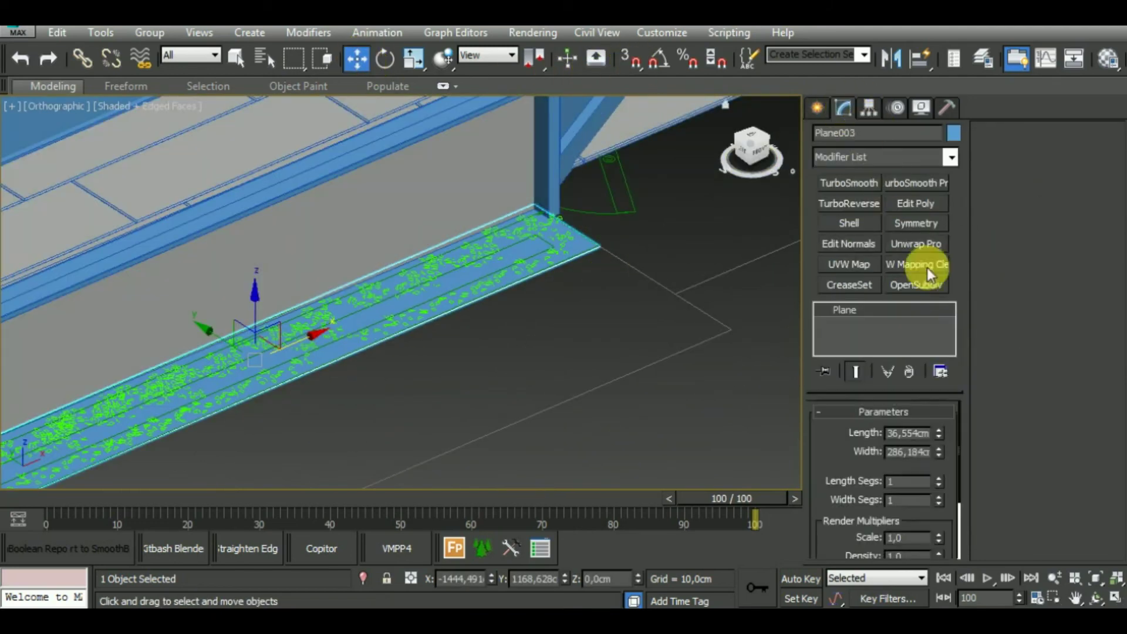
{"action": "right_click", "coordinate": [903, 318]}
{"action": "left_click", "coordinate": [964, 448]}
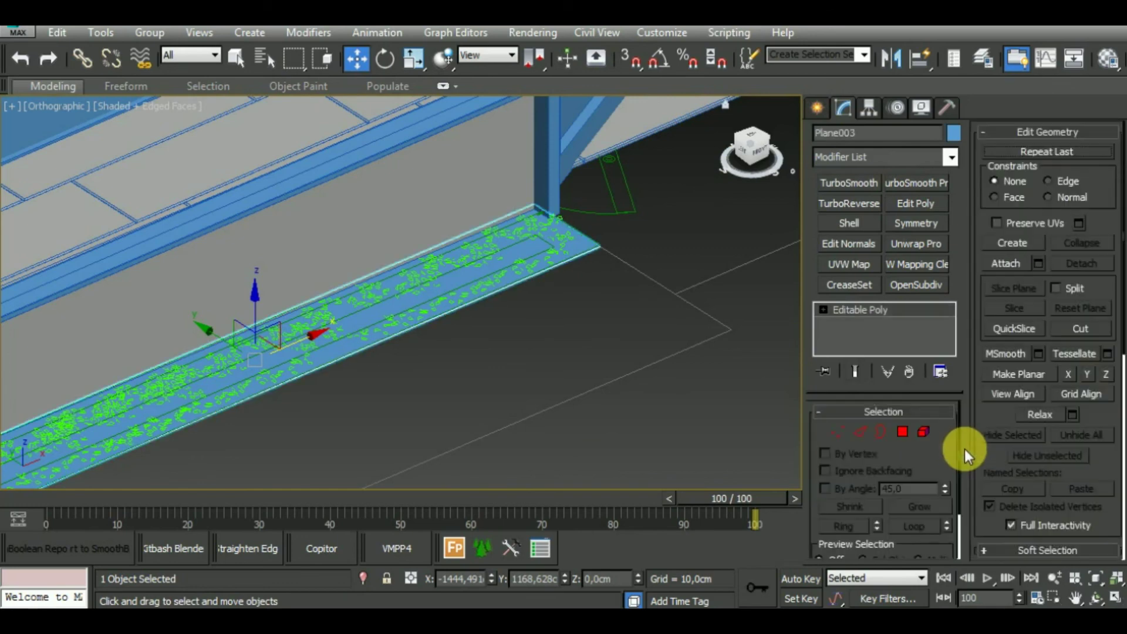
{"action": "left_click", "coordinate": [907, 432]}
{"action": "left_click", "coordinate": [561, 246]}
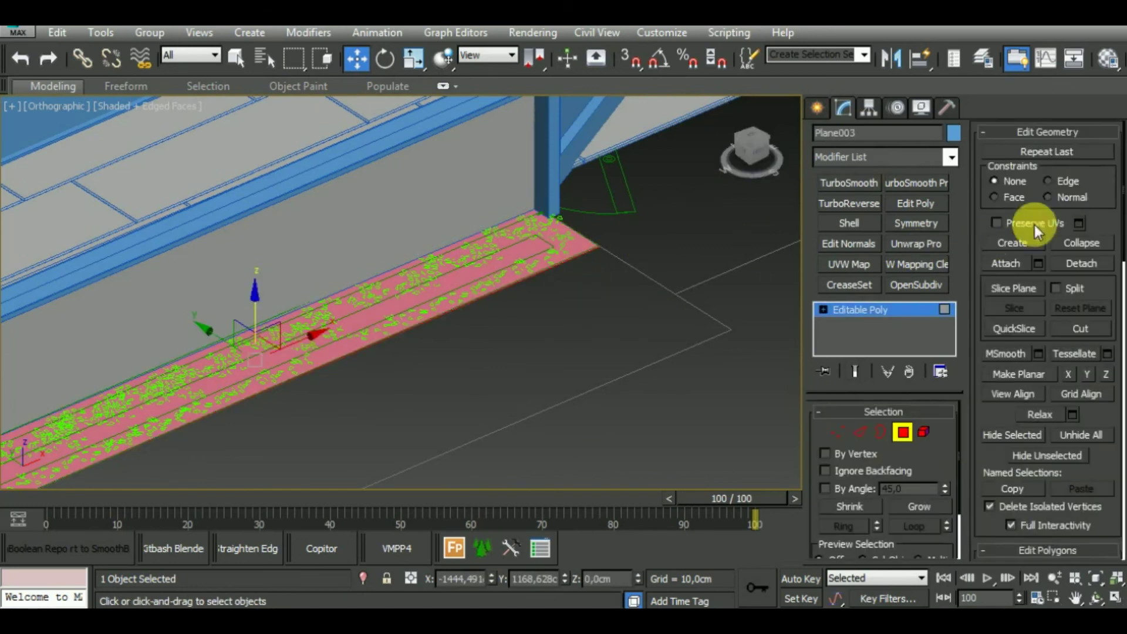
{"action": "left_click", "coordinate": [1078, 132]}
{"action": "left_click", "coordinate": [1107, 211]}
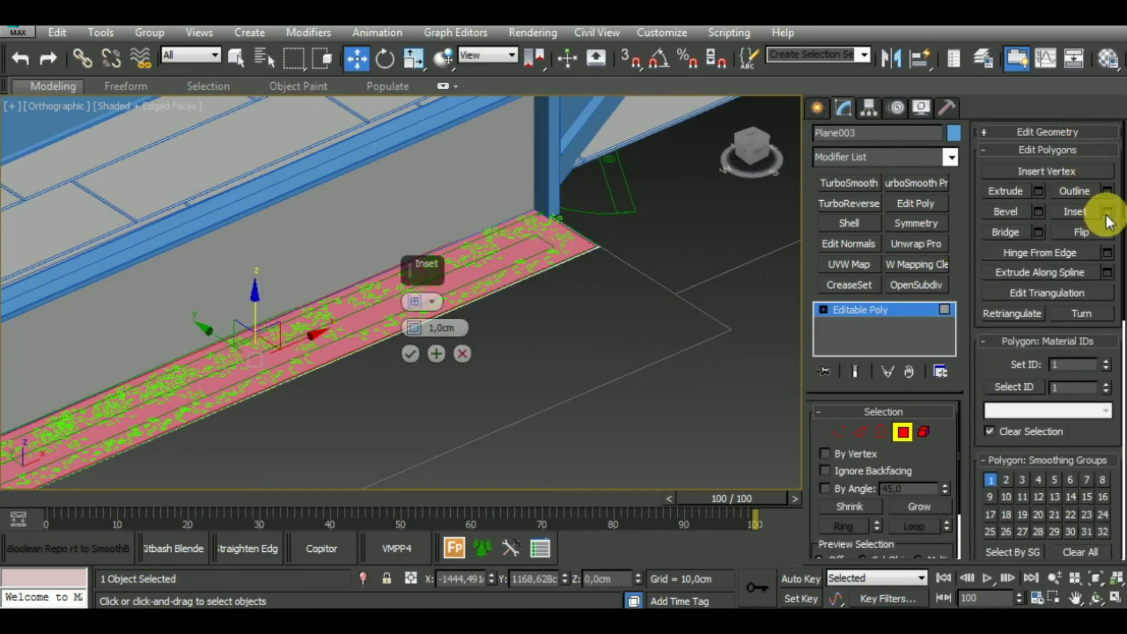
{"action": "left_click_drag", "start_coordinate": [416, 328], "coordinate": [416, 313]}
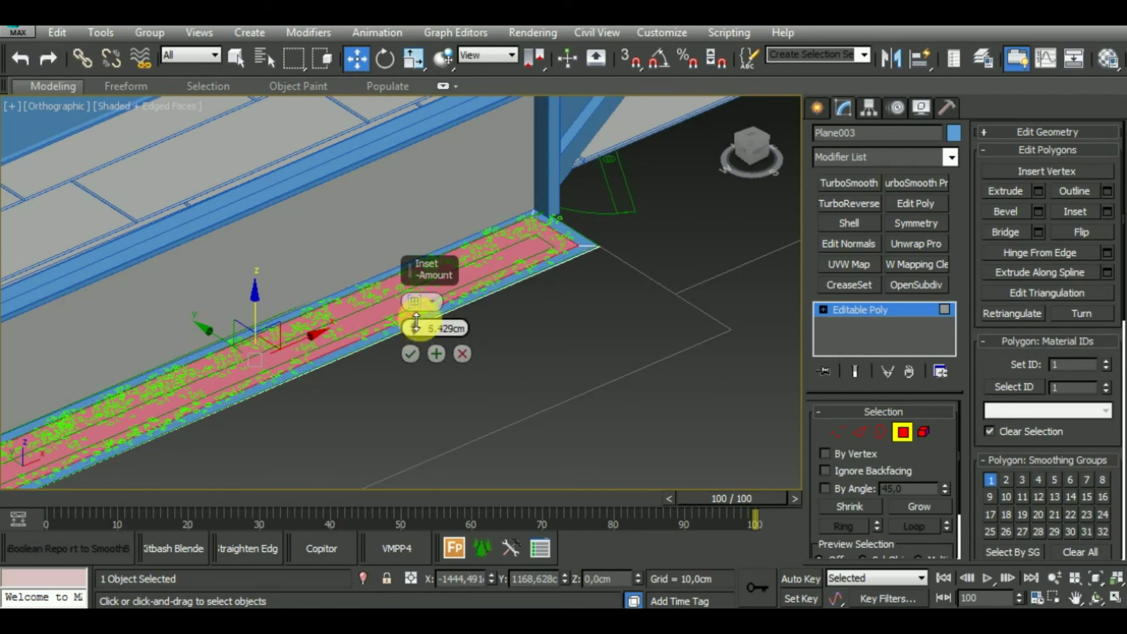
{"action": "left_click", "coordinate": [409, 352]}
Step: Invert to the border polygons and bevel them up 16 cm with outline 0
{"action": "middle_click_drag", "start_coordinate": [460, 343], "coordinate": [484, 344]}
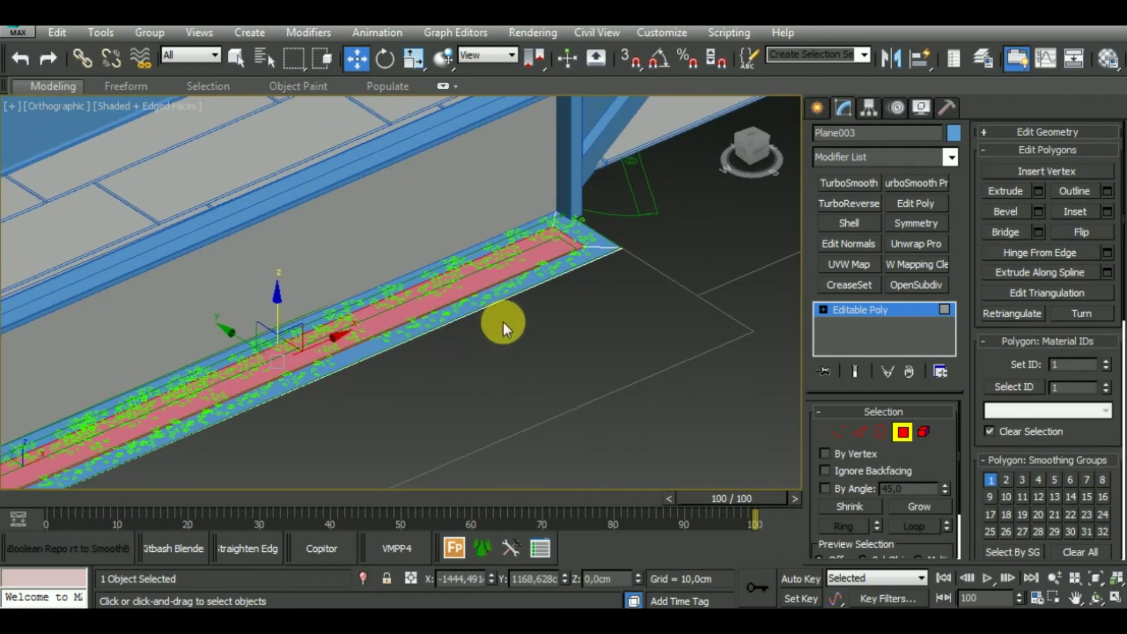
{"action": "key", "text": "ctrl+i"}
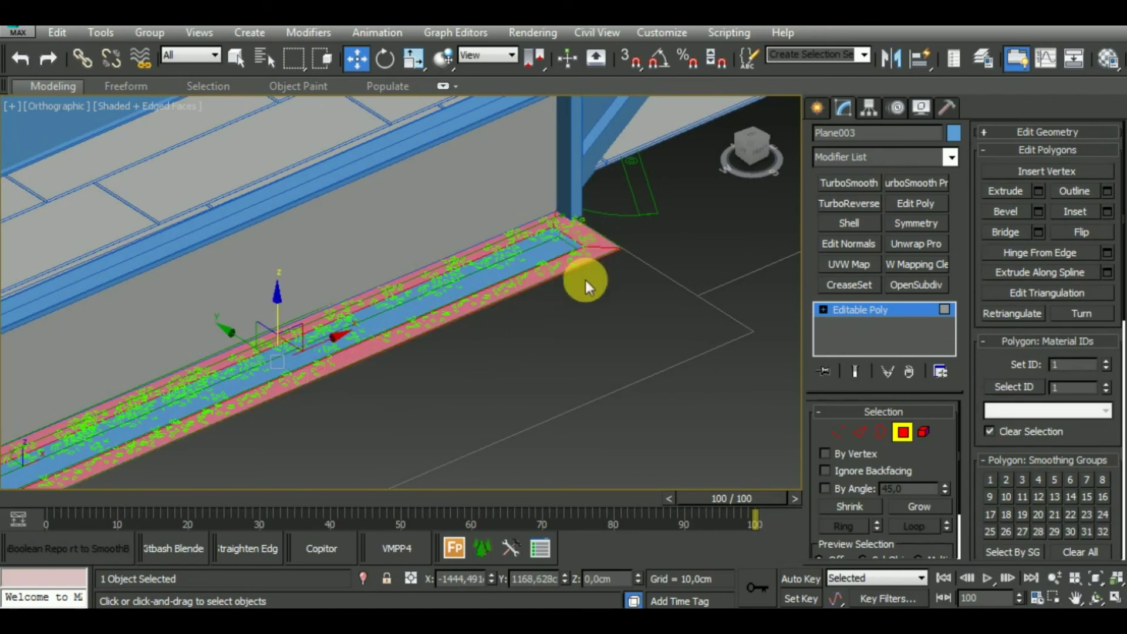
{"action": "key", "text": "shift+ctrl+b"}
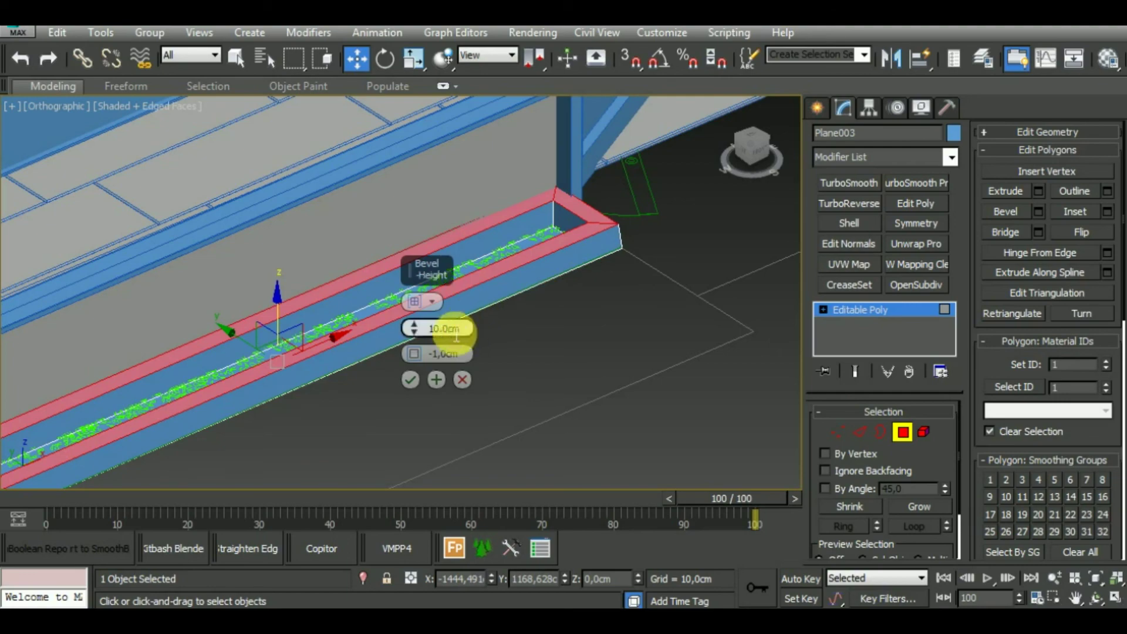
{"action": "right_click", "coordinate": [414, 353]}
{"action": "left_click_drag", "start_coordinate": [414, 328], "coordinate": [415, 295]}
{"action": "left_click", "coordinate": [409, 380]}
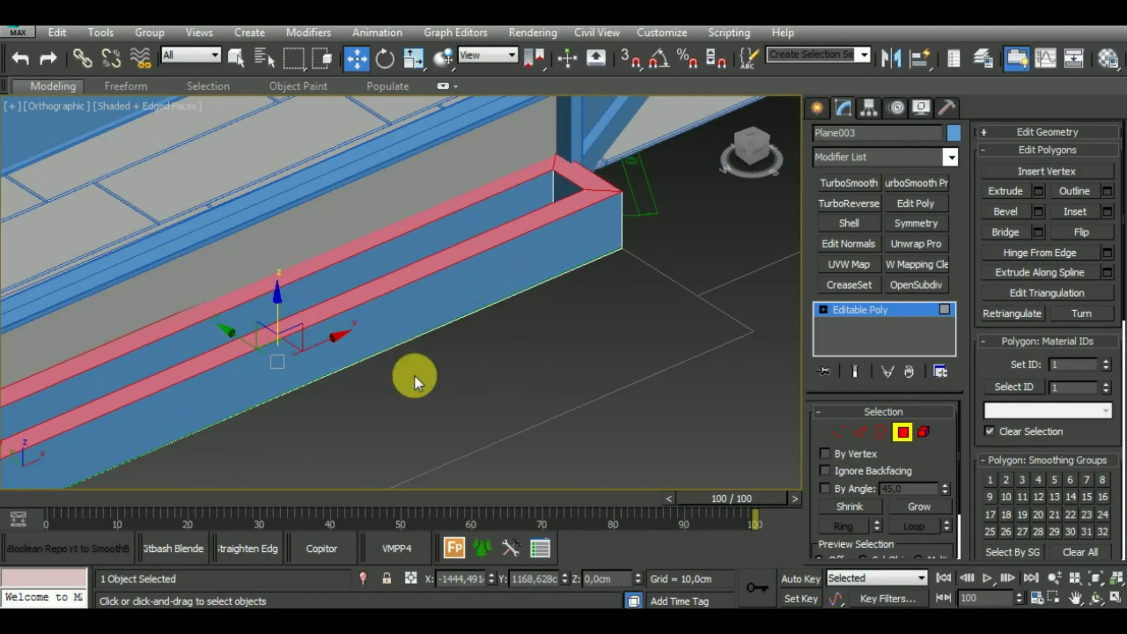
{"action": "mouse_move", "coordinate": [415, 375]}
{"action": "middle_mouse_down", "text": "alt"}
{"action": "mouse_move", "coordinate": [477, 395]}
{"action": "mouse_move", "coordinate": [830, 408]}
{"action": "middle_mouse_up", "text": "alt"}
Step: Nudge the planter's right-end vertices slightly left, then exit sub-object editing
{"action": "left_click", "coordinate": [838, 434]}
{"action": "left_click_drag", "start_coordinate": [714, 423], "coordinate": [653, 251]}
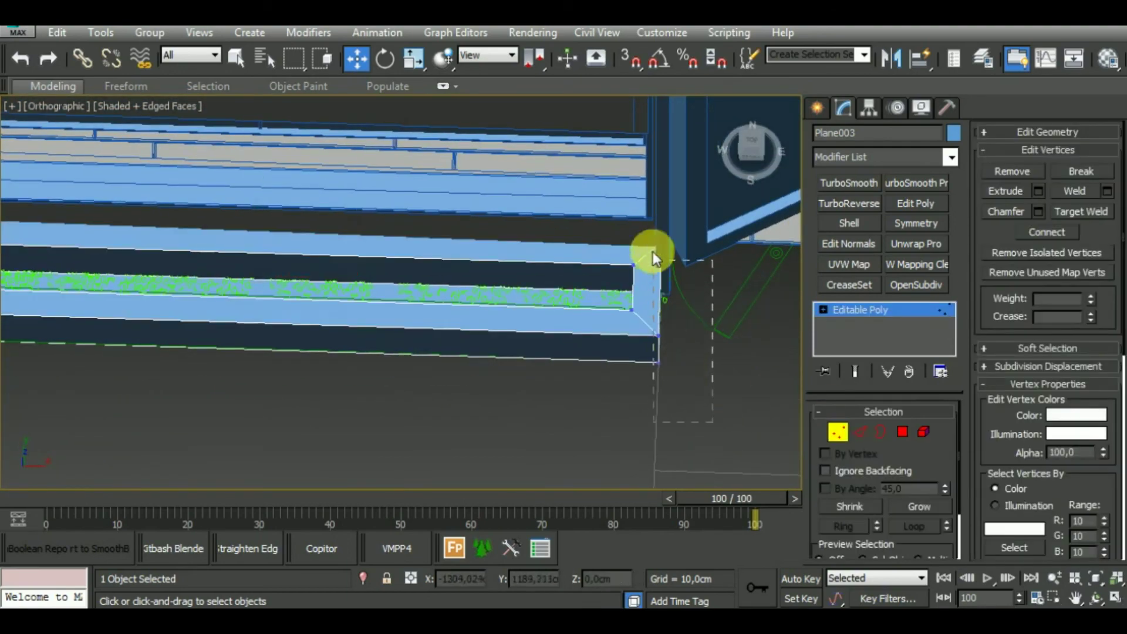
{"action": "left_click_drag", "start_coordinate": [725, 305], "coordinate": [719, 317]}
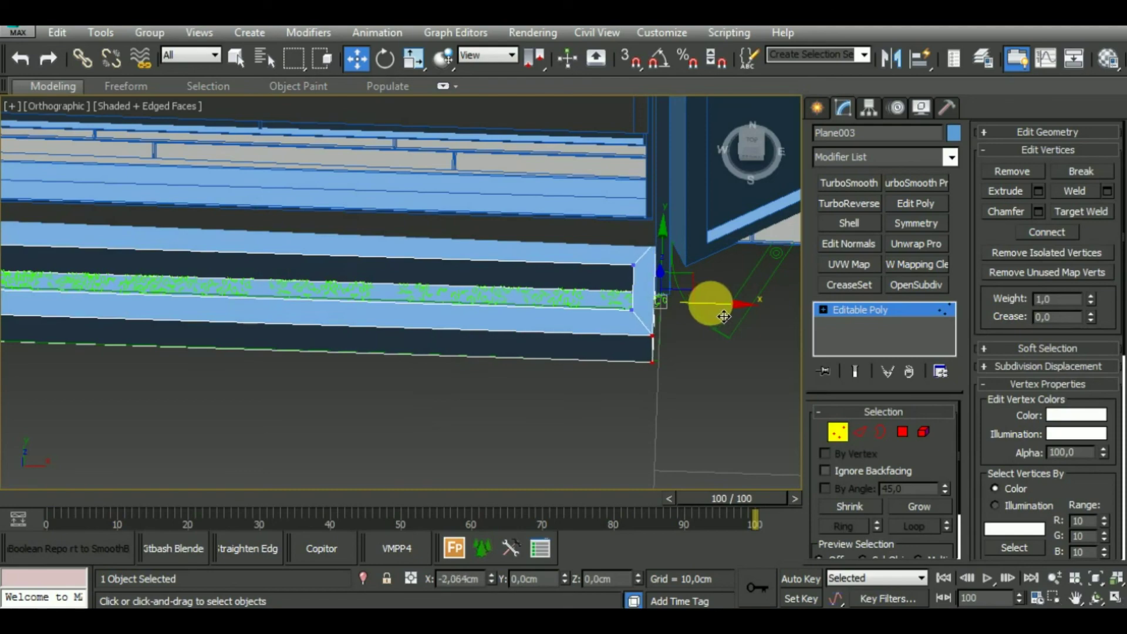
{"action": "mouse_move", "coordinate": [725, 317]}
{"action": "middle_mouse_down", "text": "alt"}
{"action": "mouse_move", "coordinate": [596, 357]}
{"action": "mouse_move", "coordinate": [566, 307]}
{"action": "mouse_move", "coordinate": [606, 387]}
{"action": "mouse_move", "coordinate": [668, 405]}
{"action": "mouse_move", "coordinate": [549, 360]}
{"action": "mouse_move", "coordinate": [554, 403]}
{"action": "mouse_move", "coordinate": [471, 418]}
{"action": "mouse_move", "coordinate": [555, 383]}
{"action": "mouse_move", "coordinate": [566, 440]}
{"action": "mouse_move", "coordinate": [629, 425]}
{"action": "middle_mouse_up", "text": "alt"}
{"action": "left_click", "coordinate": [837, 434]}
{"action": "middle_click_drag", "start_coordinate": [686, 401], "coordinate": [692, 415]}
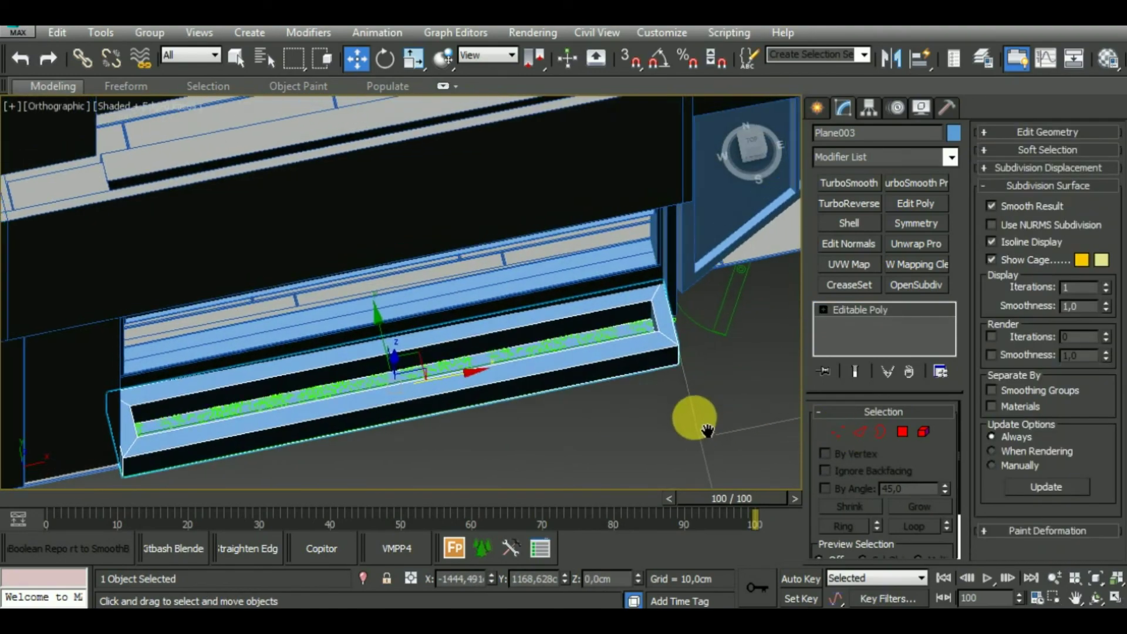
{"action": "left_click", "coordinate": [902, 431]}
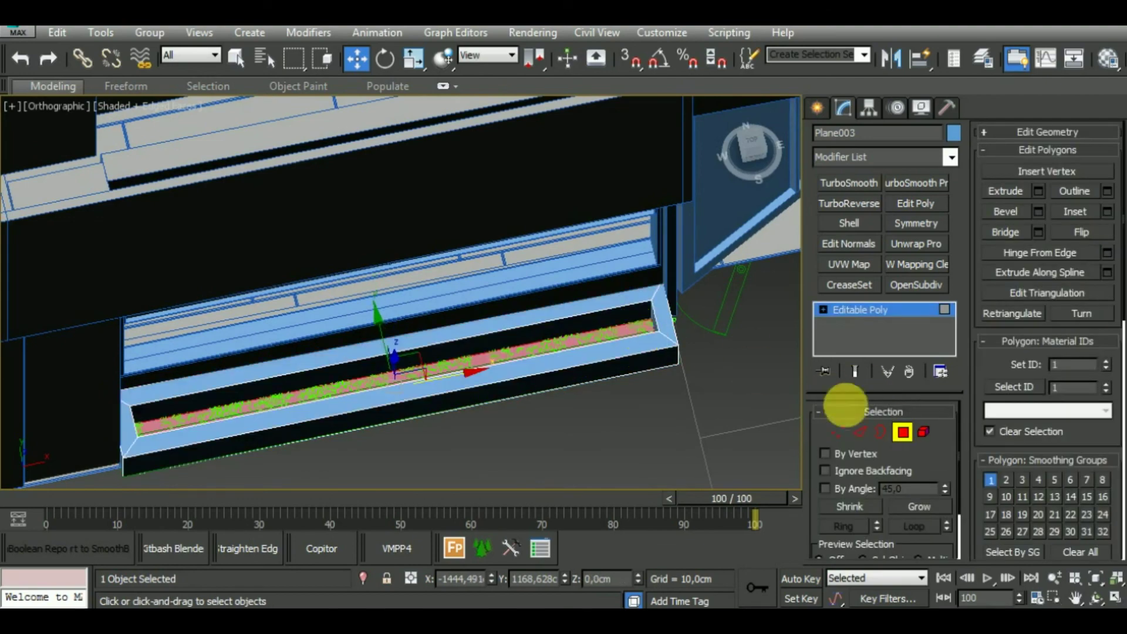
{"action": "left_click", "coordinate": [902, 432]}
{"action": "middle_click_drag", "start_coordinate": [730, 434], "coordinate": [631, 378], "text": "alt"}
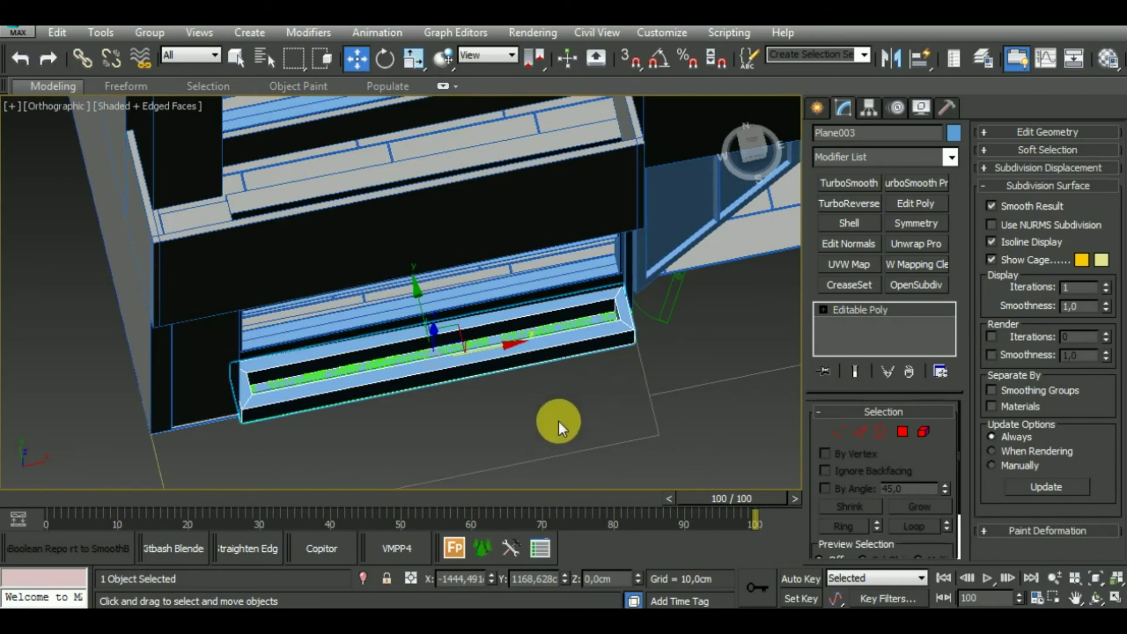
Step: Start a Forest Pro scatter and browse its library to the Flowers and grass models
{"action": "left_click", "coordinate": [454, 547]}
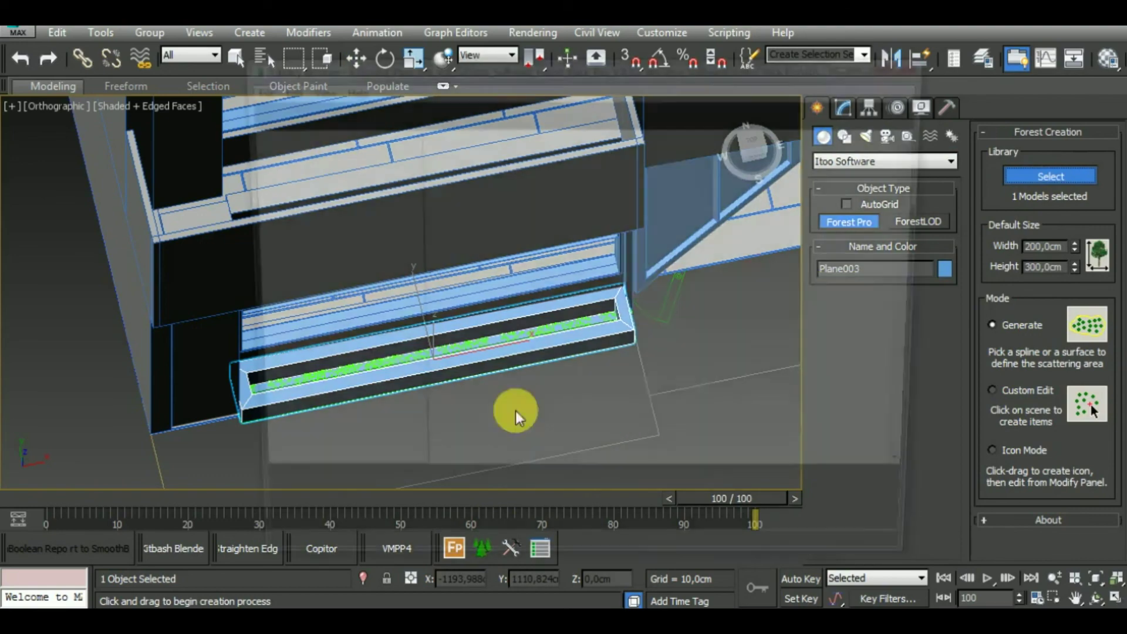
{"action": "left_click", "coordinate": [516, 410]}
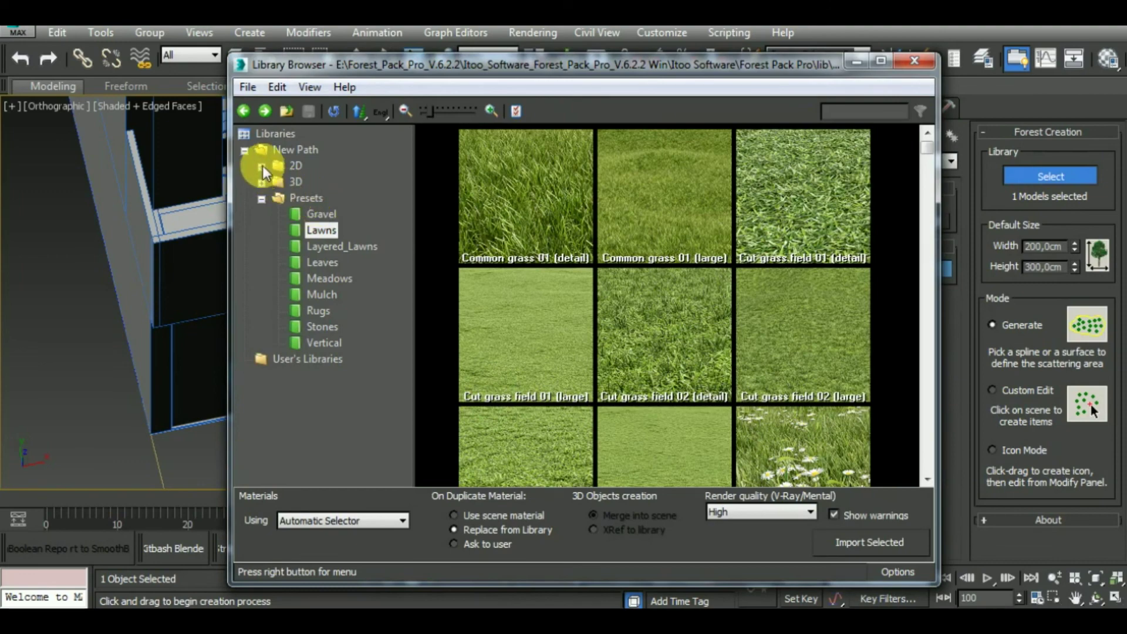
{"action": "left_click", "coordinate": [320, 215]}
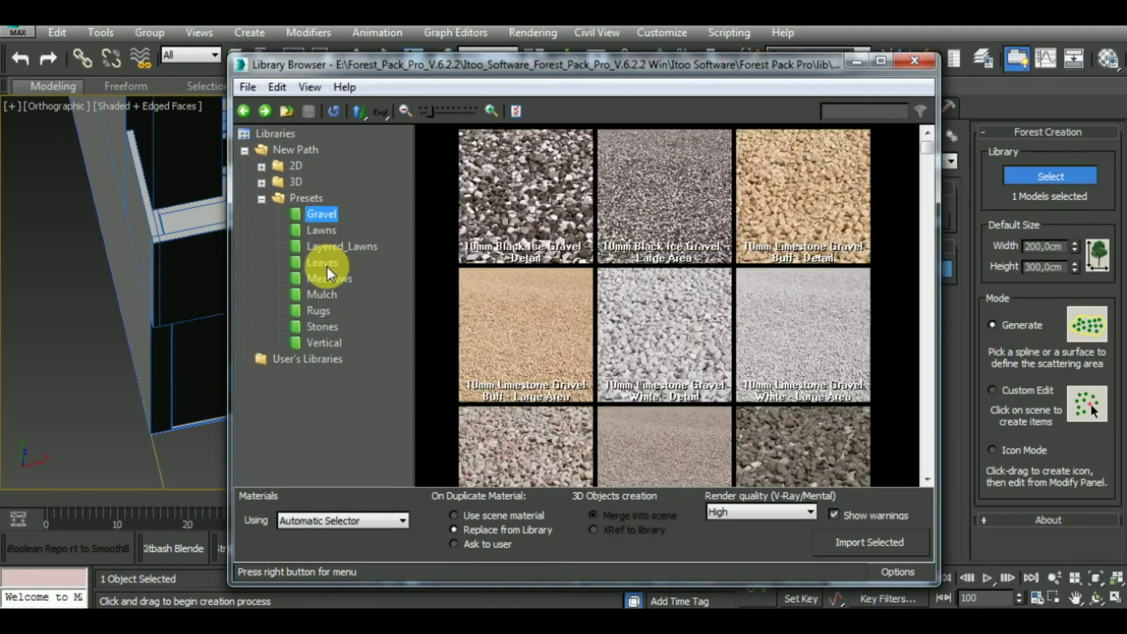
{"action": "left_click", "coordinate": [326, 264]}
{"action": "left_click", "coordinate": [327, 298]}
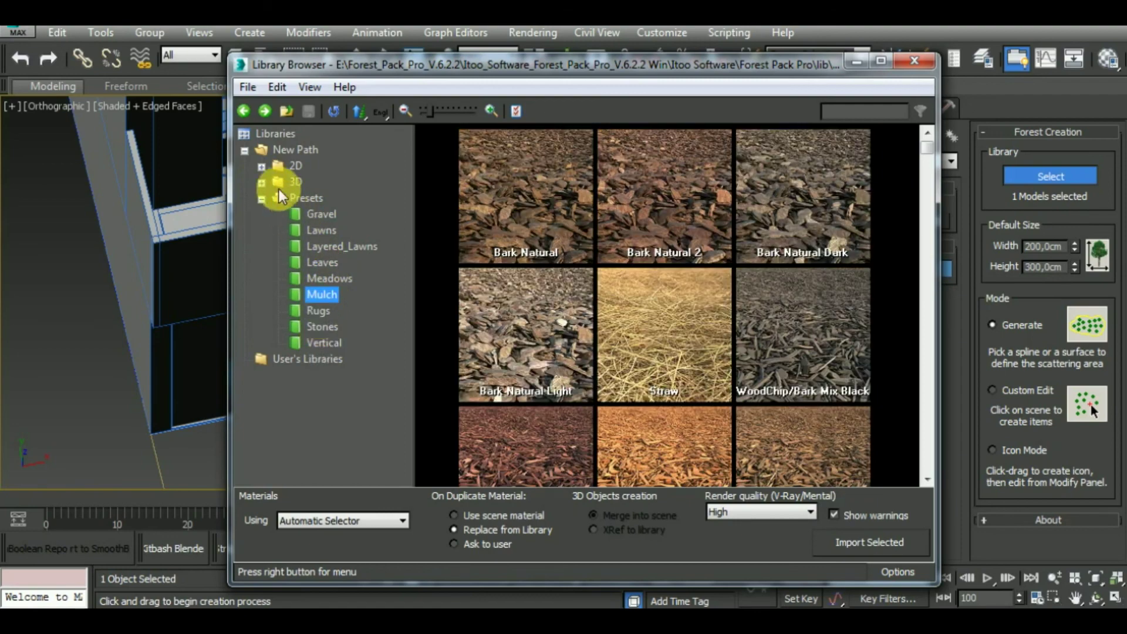
{"action": "left_click", "coordinate": [262, 183]}
{"action": "left_click", "coordinate": [343, 200]}
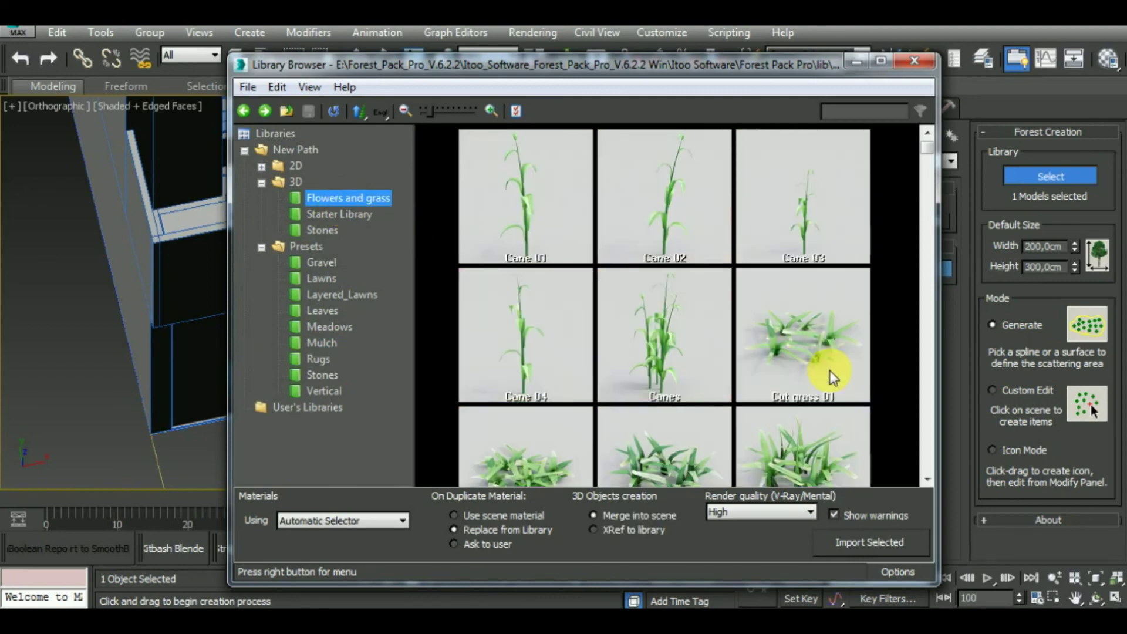
Step: Scroll through the Flowers and grass models and select Daisy 05
{"action": "scroll", "coordinate": [932, 424], "scroll_direction": "down", "scroll_amount": 1}
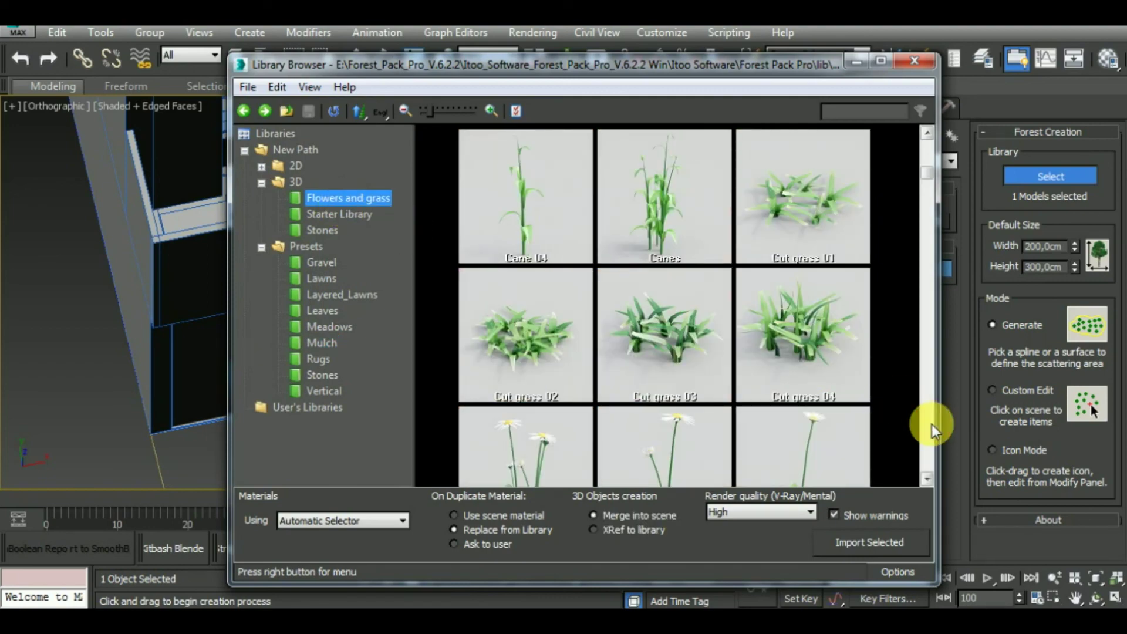
{"action": "scroll", "coordinate": [932, 424], "scroll_direction": "down", "scroll_amount": 1}
{"action": "scroll", "coordinate": [932, 424], "scroll_direction": "down", "scroll_amount": 1}
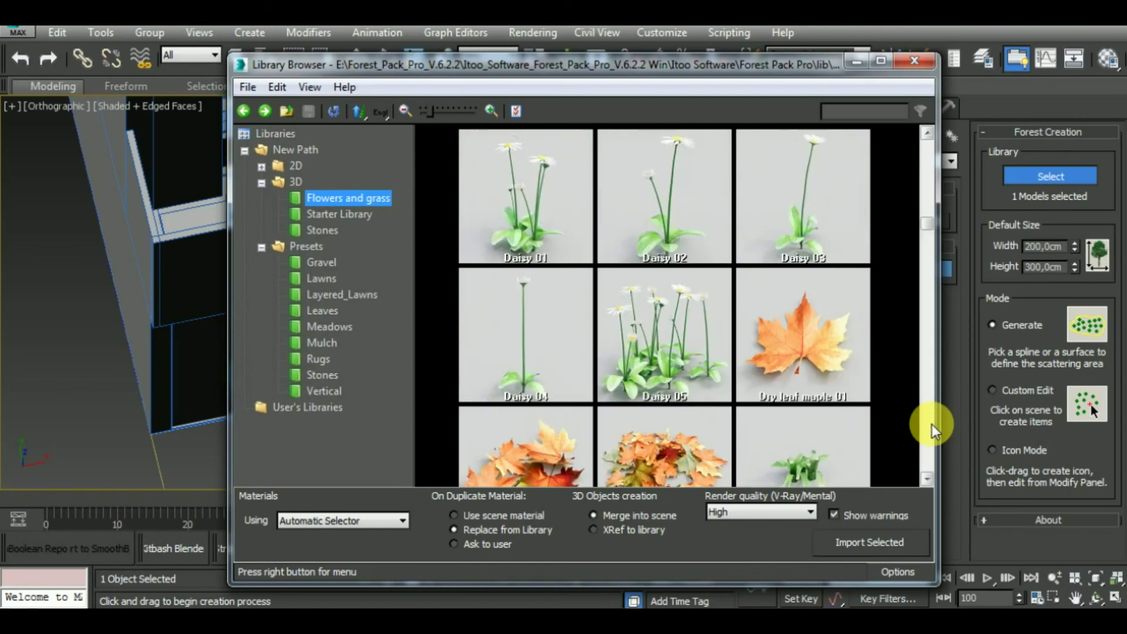
{"action": "scroll", "coordinate": [932, 424], "scroll_direction": "down", "scroll_amount": 1}
{"action": "scroll", "coordinate": [932, 424], "scroll_direction": "down", "scroll_amount": 1}
{"action": "scroll", "coordinate": [931, 424], "scroll_direction": "down", "scroll_amount": 1}
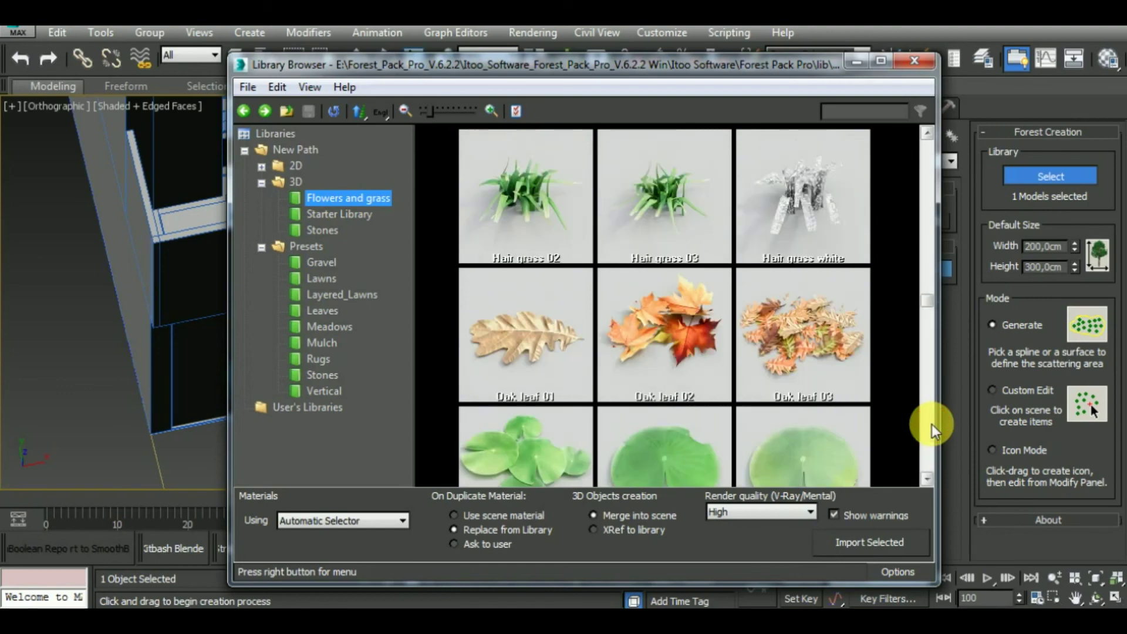
{"action": "scroll", "coordinate": [932, 424], "scroll_direction": "down", "scroll_amount": 1}
{"action": "scroll", "coordinate": [932, 424], "scroll_direction": "down", "scroll_amount": 1}
{"action": "scroll", "coordinate": [932, 424], "scroll_direction": "down", "scroll_amount": 1}
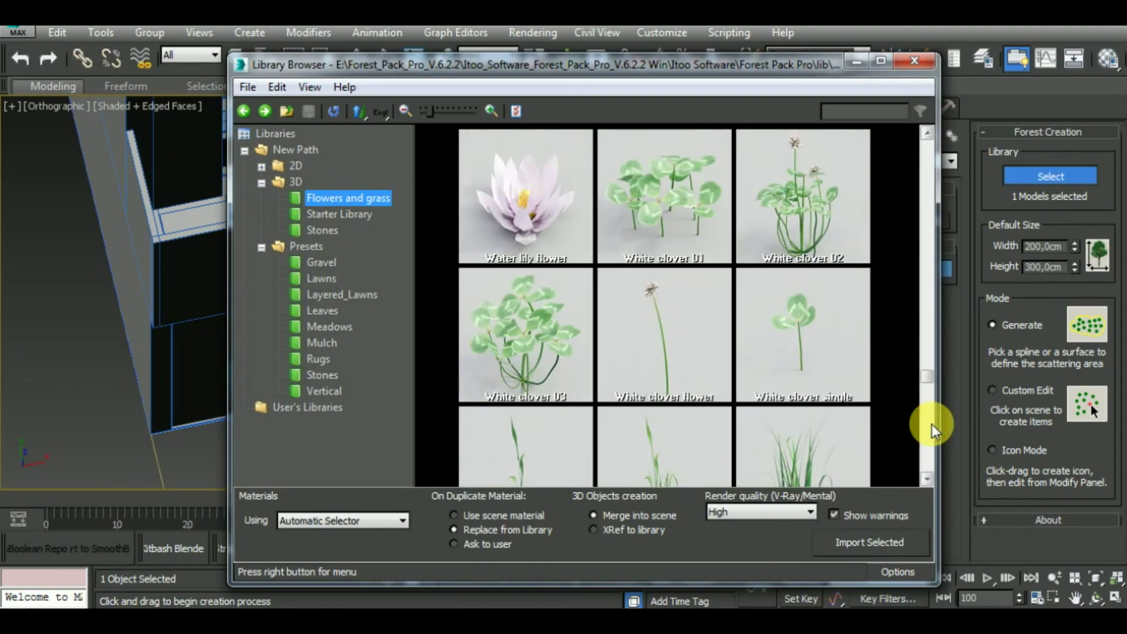
{"action": "scroll", "coordinate": [931, 424], "scroll_direction": "down", "scroll_amount": 2}
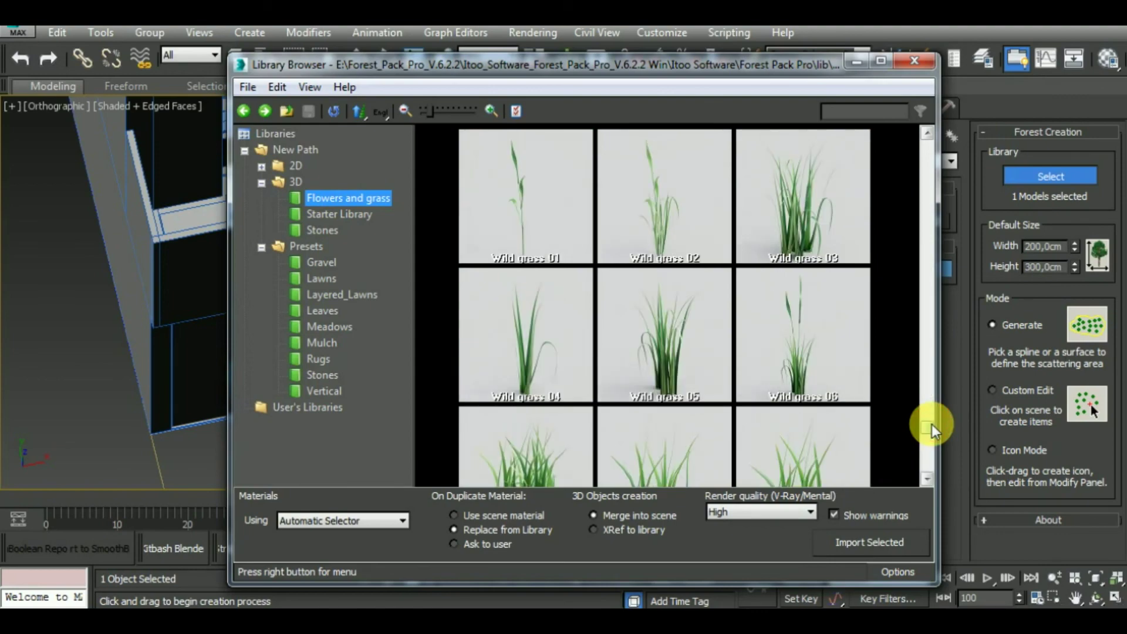
{"action": "mouse_move", "coordinate": [931, 424]}
{"action": "left_mouse_down"}
{"action": "mouse_move", "coordinate": [931, 460]}
{"action": "mouse_move", "coordinate": [928, 220]}
{"action": "left_mouse_up"}
{"action": "left_click", "coordinate": [690, 368]}
Step: Import Daisy 05 and pick the planter surface as the scatter area
{"action": "left_click", "coordinate": [862, 535]}
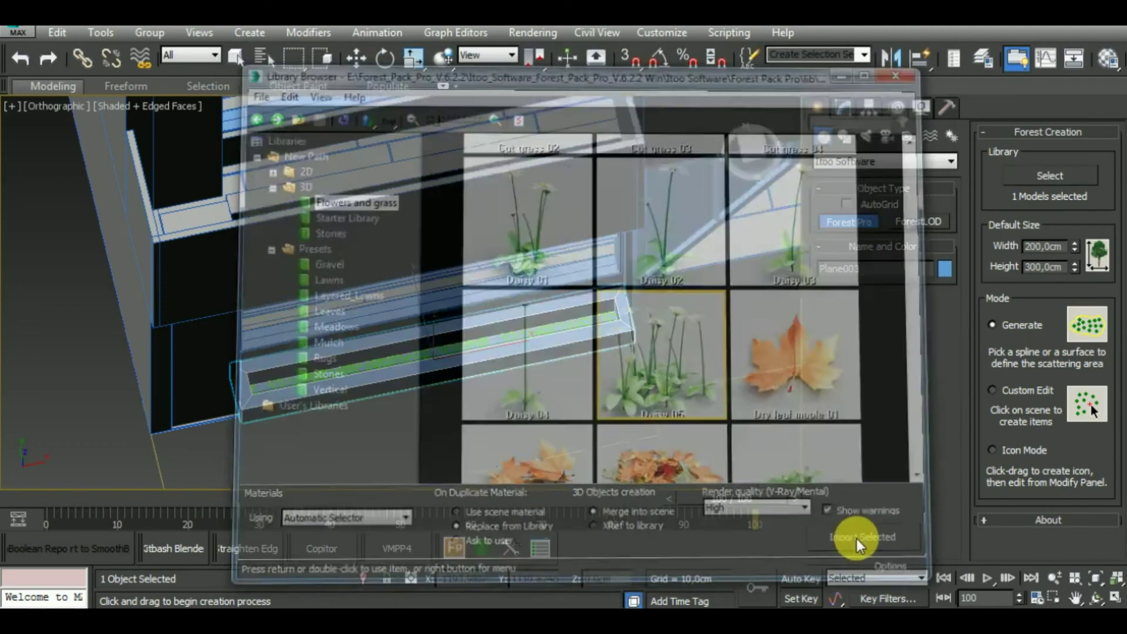
{"action": "left_click", "coordinate": [558, 344]}
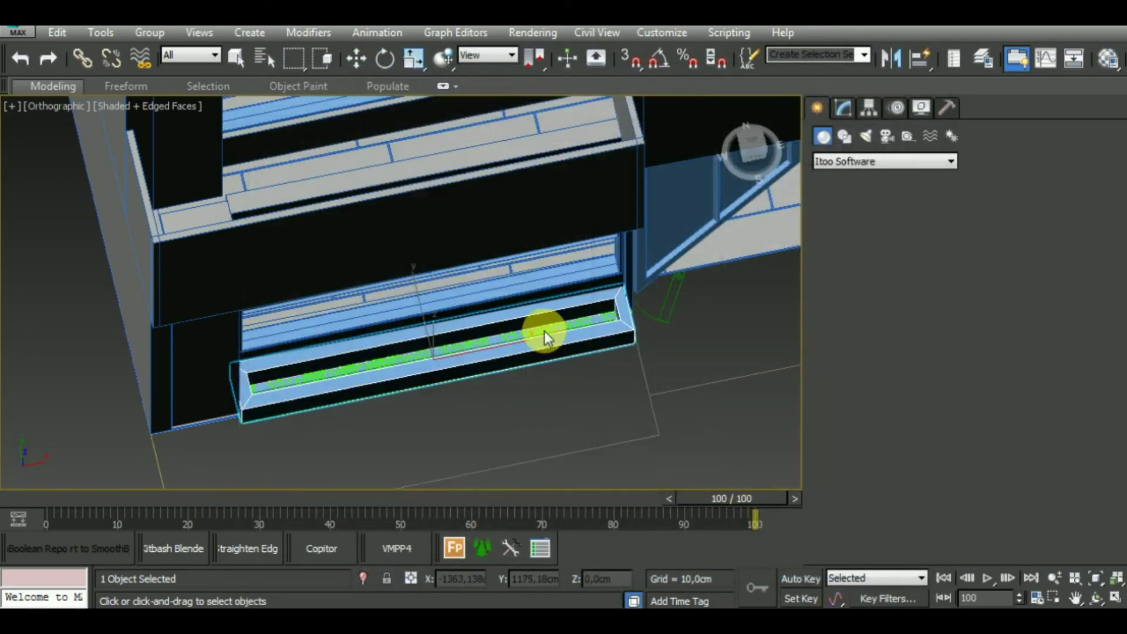
{"action": "scroll", "coordinate": [590, 353], "scroll_direction": "down", "scroll_amount": 1}
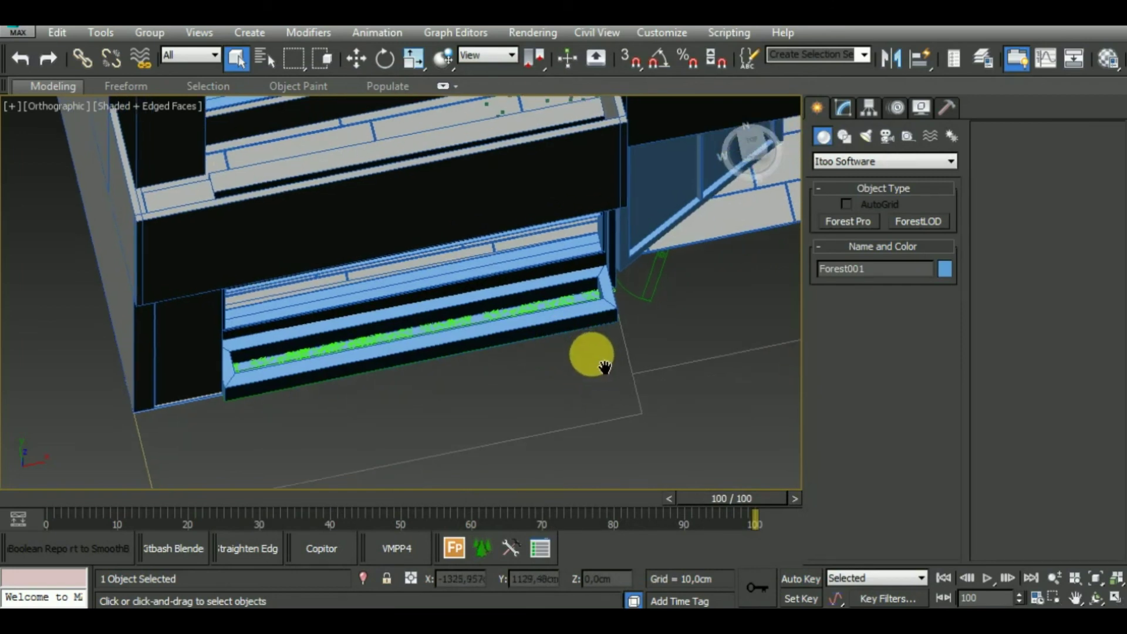
{"action": "scroll", "coordinate": [590, 351], "scroll_direction": "down", "scroll_amount": 1}
{"action": "scroll", "coordinate": [590, 351], "scroll_direction": "down", "scroll_amount": 1}
{"action": "scroll", "coordinate": [590, 353], "scroll_direction": "down", "scroll_amount": 1}
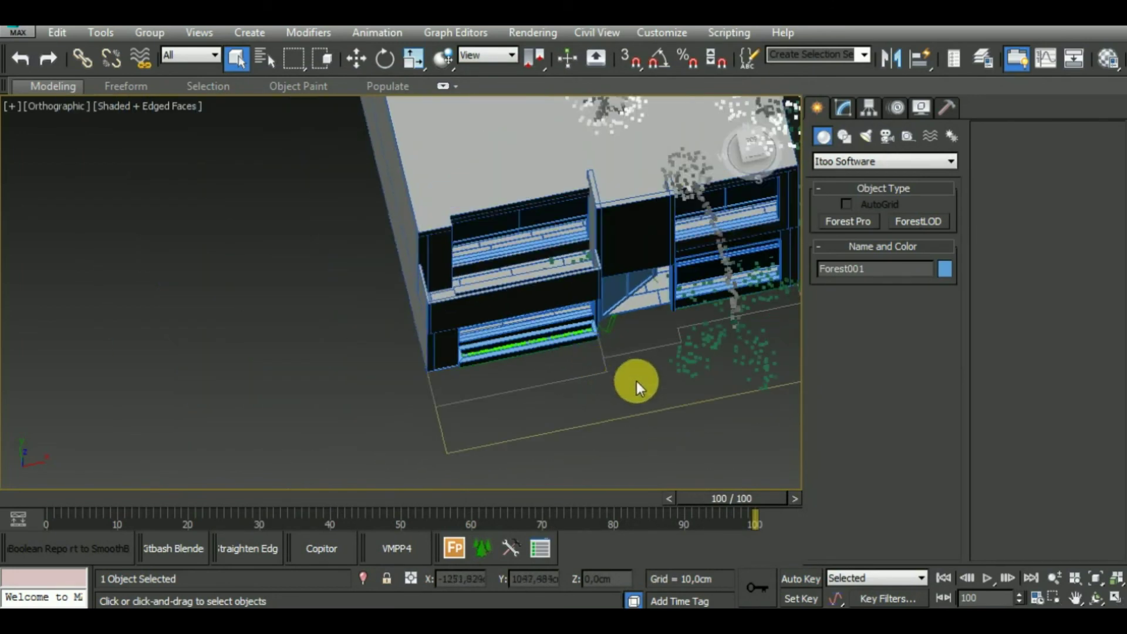
Step: Deselect the scatter and zoom in close on the front planter box
{"action": "mouse_move", "coordinate": [636, 381]}
{"action": "middle_mouse_down"}
{"action": "mouse_move", "coordinate": [579, 408]}
{"action": "mouse_move", "coordinate": [673, 382]}
{"action": "middle_mouse_up"}
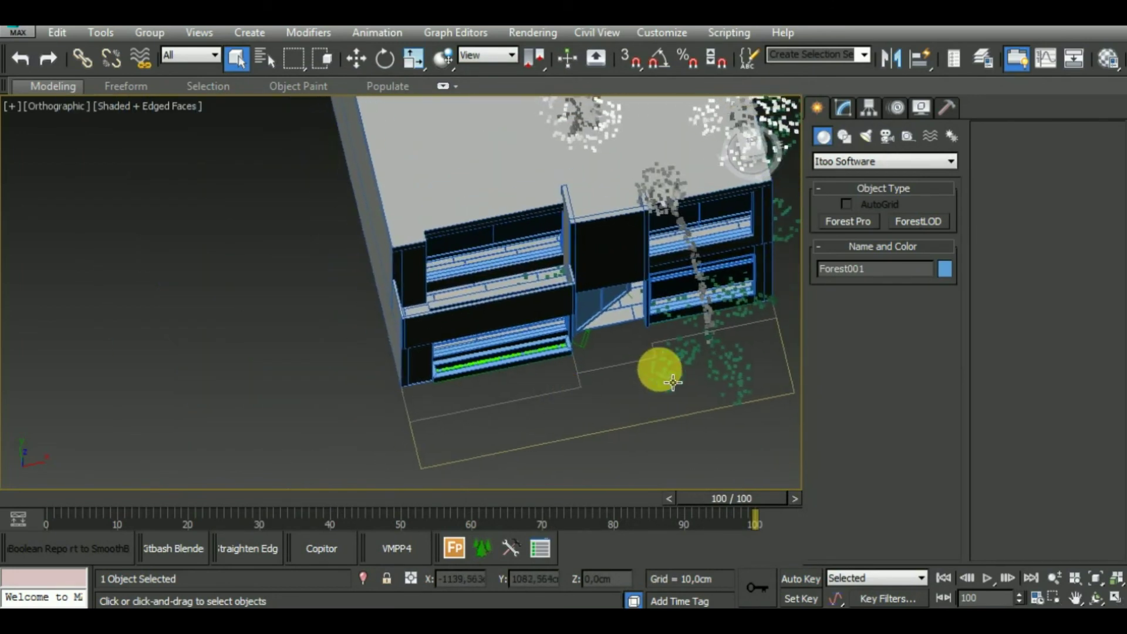
{"action": "right_click", "coordinate": [674, 388]}
{"action": "scroll", "coordinate": [529, 353], "scroll_direction": "up", "scroll_amount": 2}
{"action": "scroll", "coordinate": [529, 352], "scroll_direction": "up", "scroll_amount": 3}
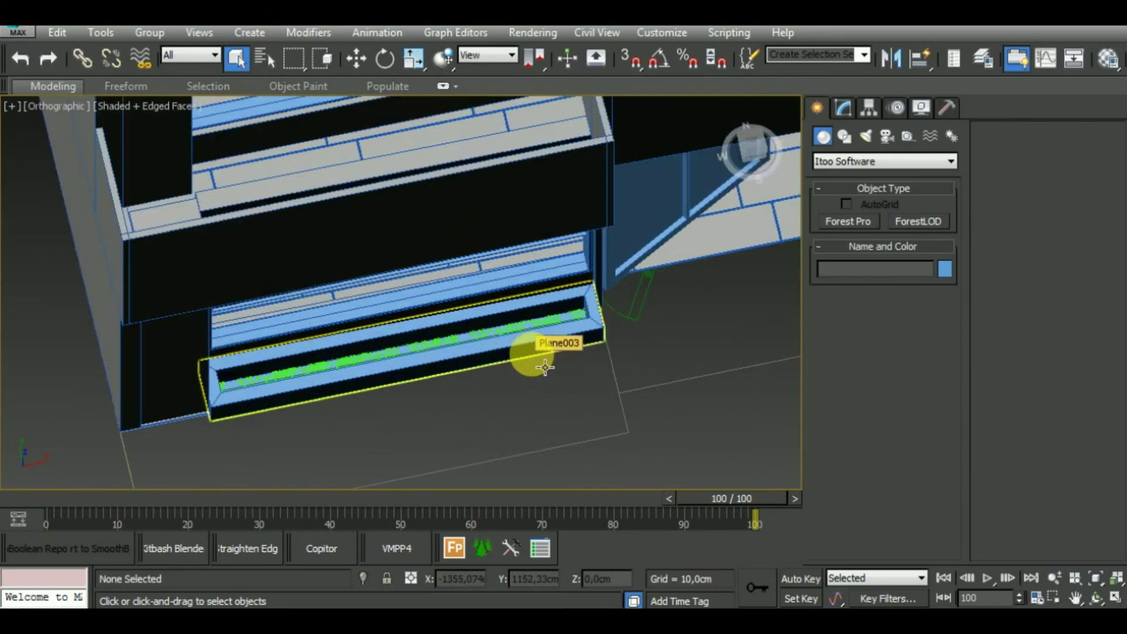
Step: Set up a Standard Primitives plane with 3D Snap on, discarding a first mis-drawn plane
{"action": "left_click", "coordinate": [831, 161]}
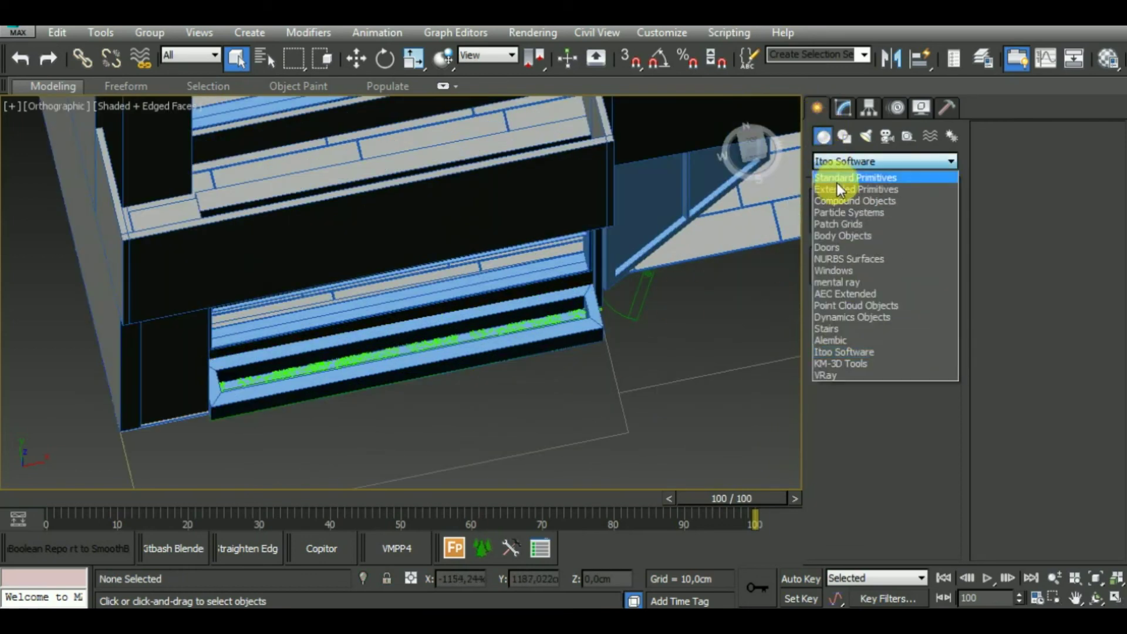
{"action": "left_click", "coordinate": [838, 176]}
{"action": "middle_click_drag", "start_coordinate": [605, 385], "coordinate": [629, 398]}
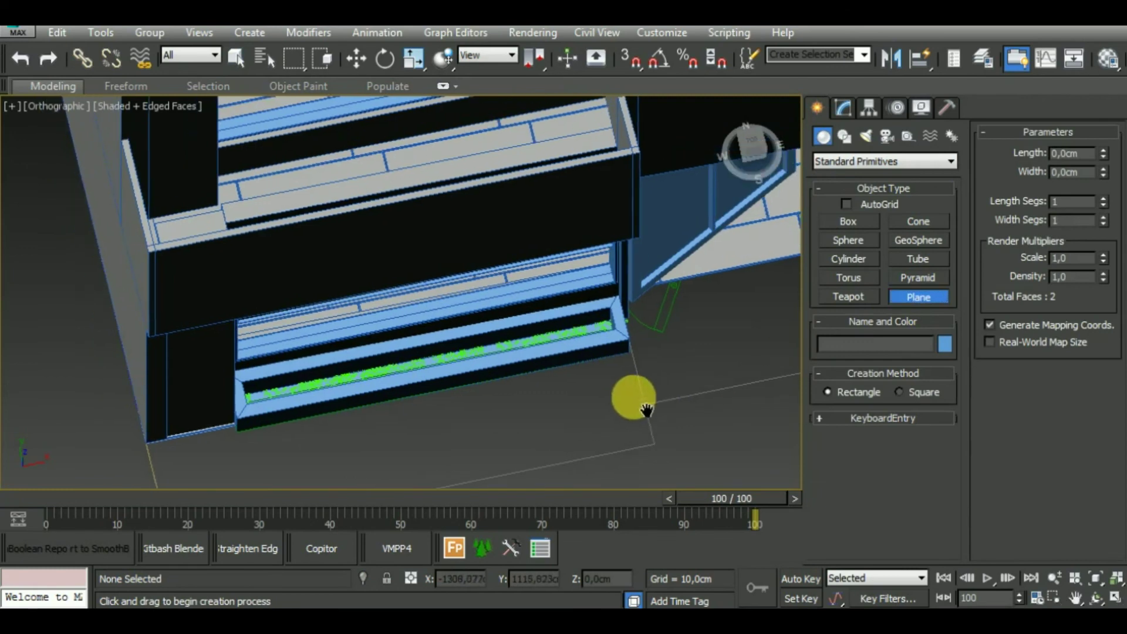
{"action": "left_click", "coordinate": [627, 57]}
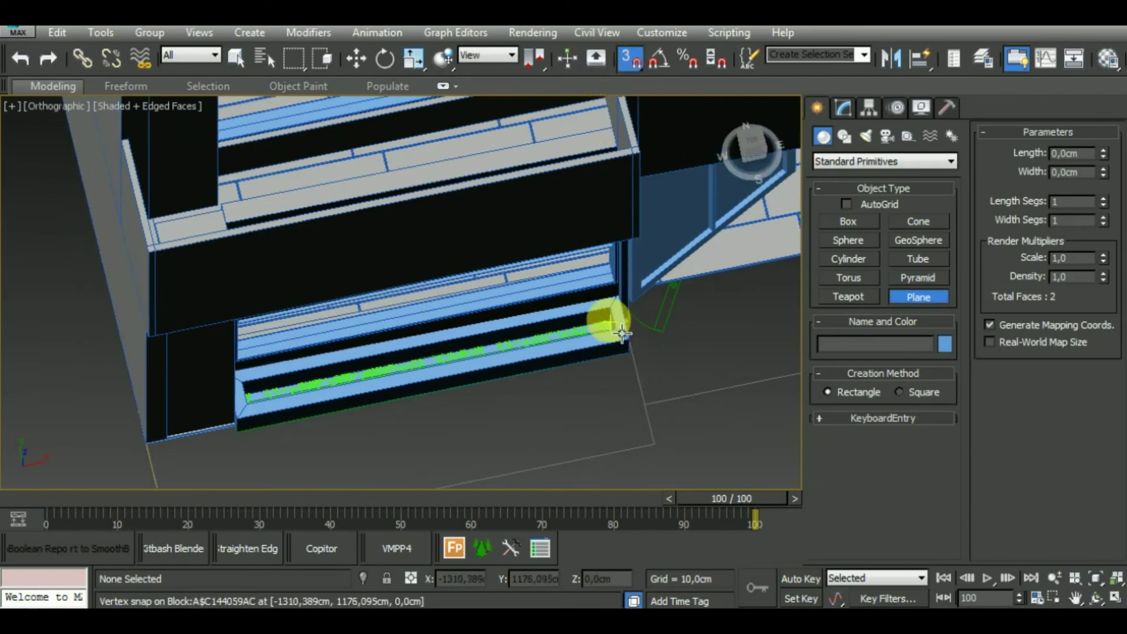
{"action": "scroll", "coordinate": [587, 294], "scroll_direction": "up", "scroll_amount": 2}
{"action": "scroll", "coordinate": [590, 289], "scroll_direction": "up", "scroll_amount": 2}
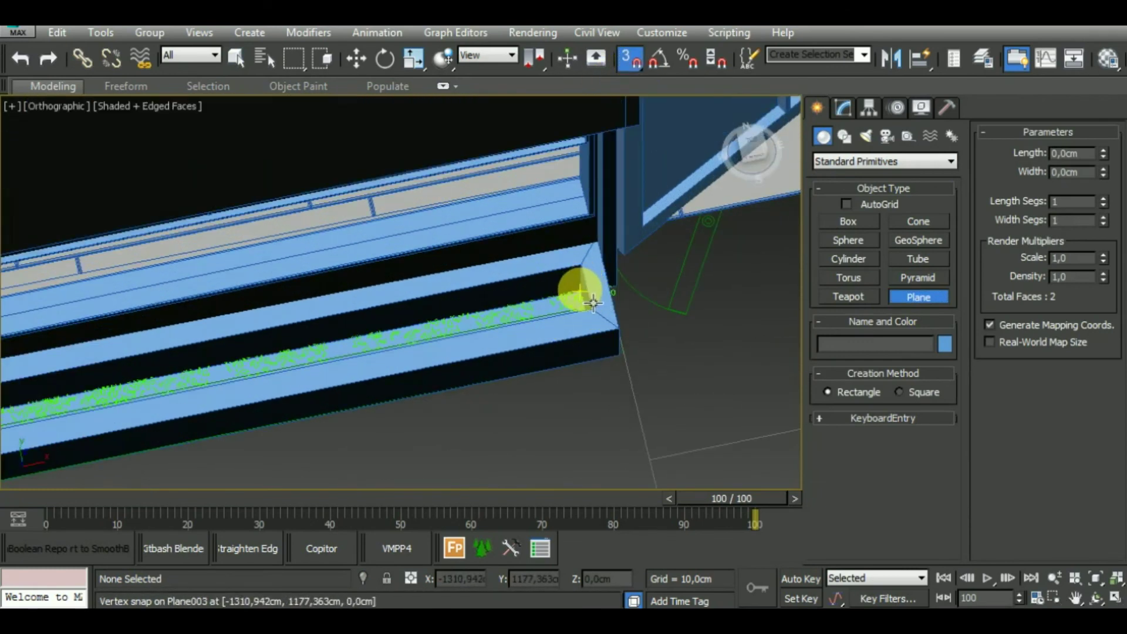
{"action": "left_click_drag", "start_coordinate": [593, 302], "coordinate": [22, 450]}
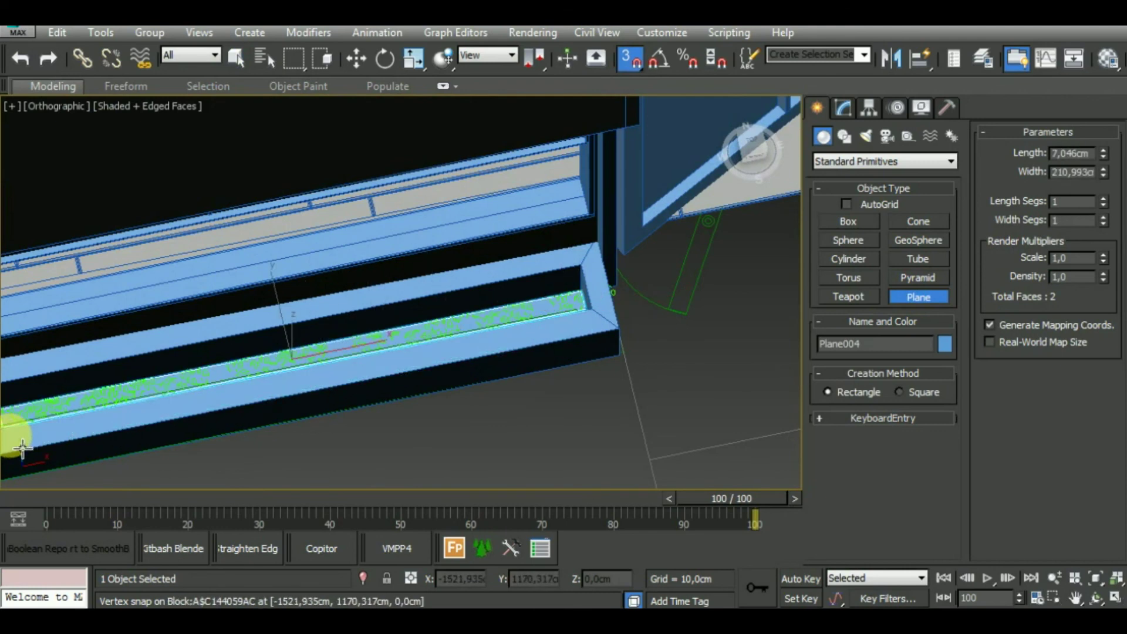
{"action": "middle_click_drag", "start_coordinate": [109, 414], "coordinate": [428, 357]}
{"action": "right_click", "coordinate": [420, 361]}
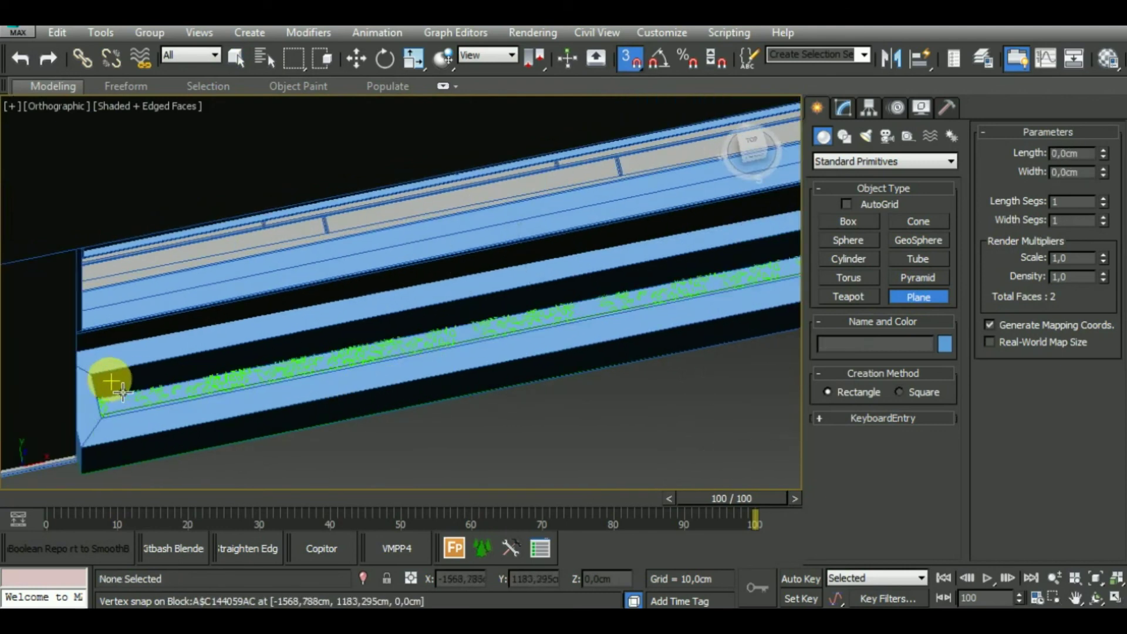
Step: Draw Plane004, about 19.8 × 271.5 cm, inside the trough and raise it to Z 10.743 cm
{"action": "scroll", "coordinate": [97, 382], "scroll_direction": "down", "scroll_amount": 1}
{"action": "scroll", "coordinate": [79, 379], "scroll_direction": "down", "scroll_amount": 1}
{"action": "scroll", "coordinate": [79, 379], "scroll_direction": "down", "scroll_amount": 2}
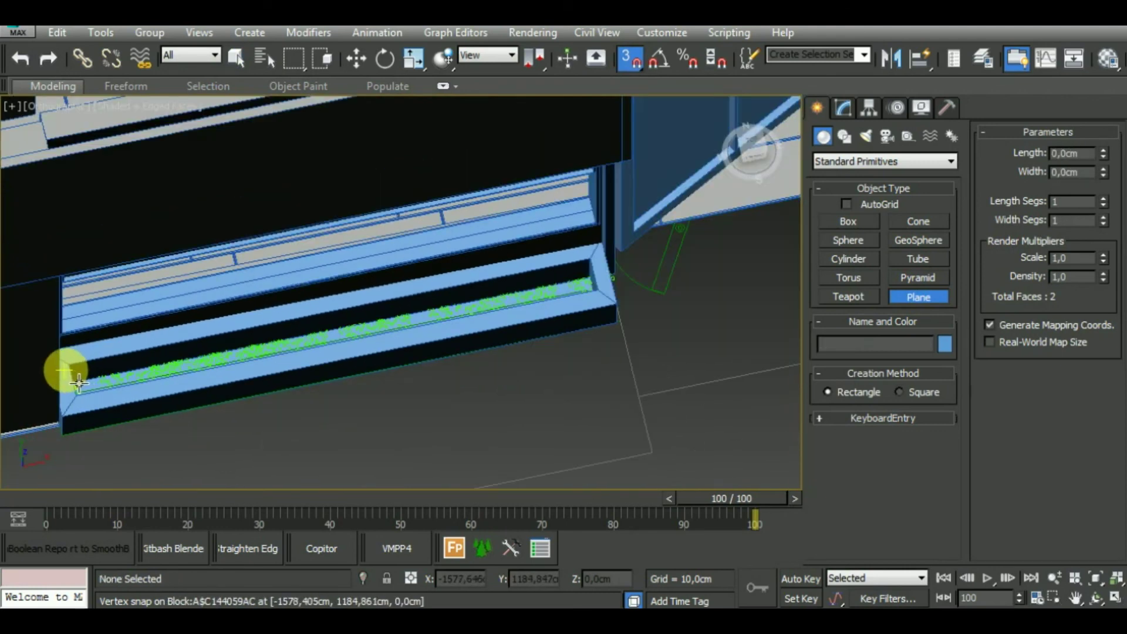
{"action": "left_click_drag", "start_coordinate": [78, 382], "coordinate": [614, 310]}
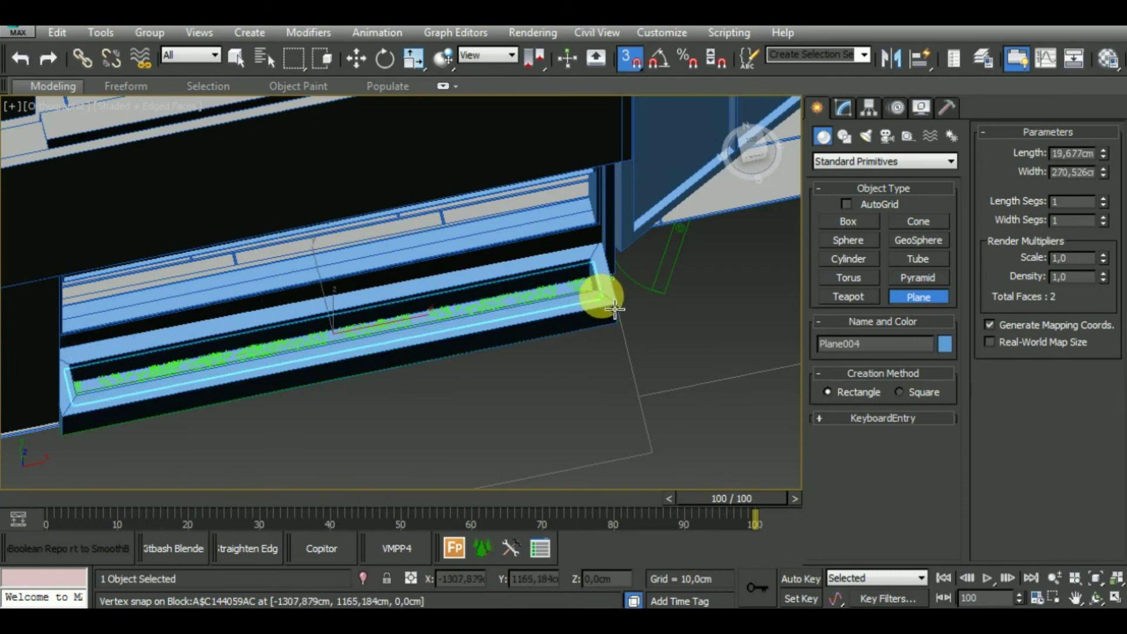
{"action": "left_click", "coordinate": [356, 58]}
{"action": "middle_click_drag", "start_coordinate": [365, 310], "coordinate": [504, 296], "text": "alt"}
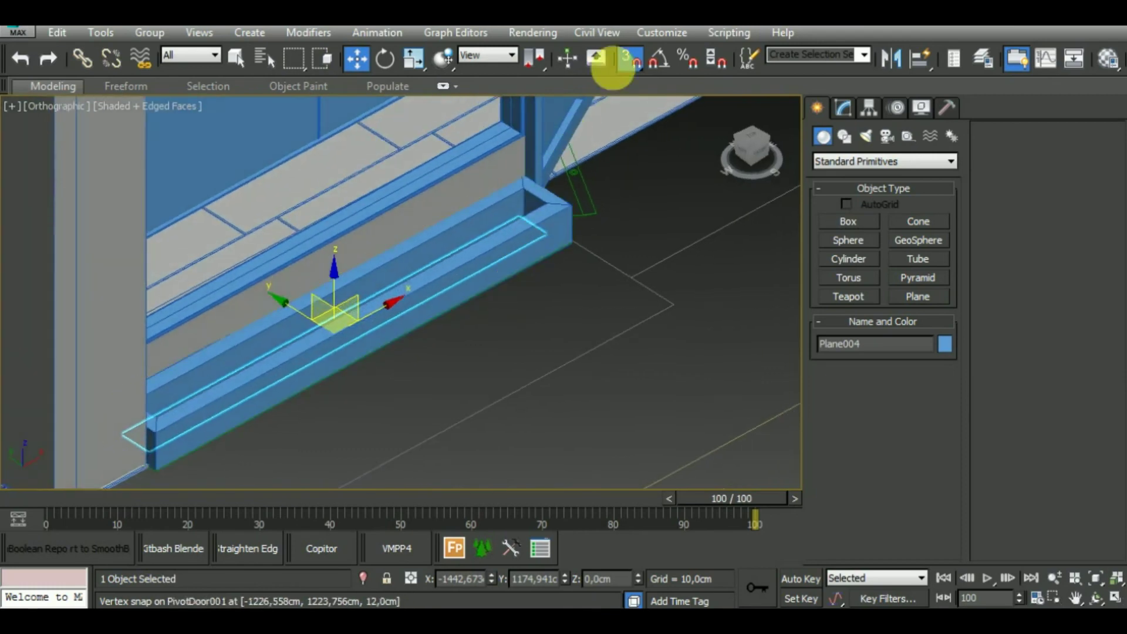
{"action": "left_click_drag", "start_coordinate": [335, 276], "coordinate": [351, 269]}
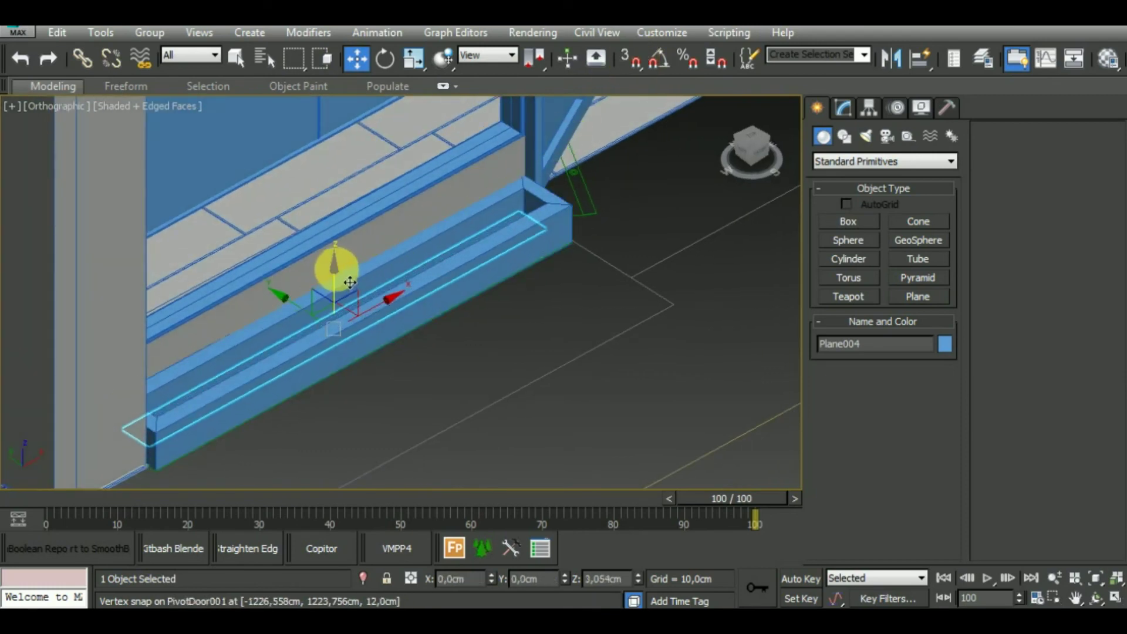
{"action": "middle_click_drag", "start_coordinate": [415, 269], "coordinate": [497, 337], "text": "alt"}
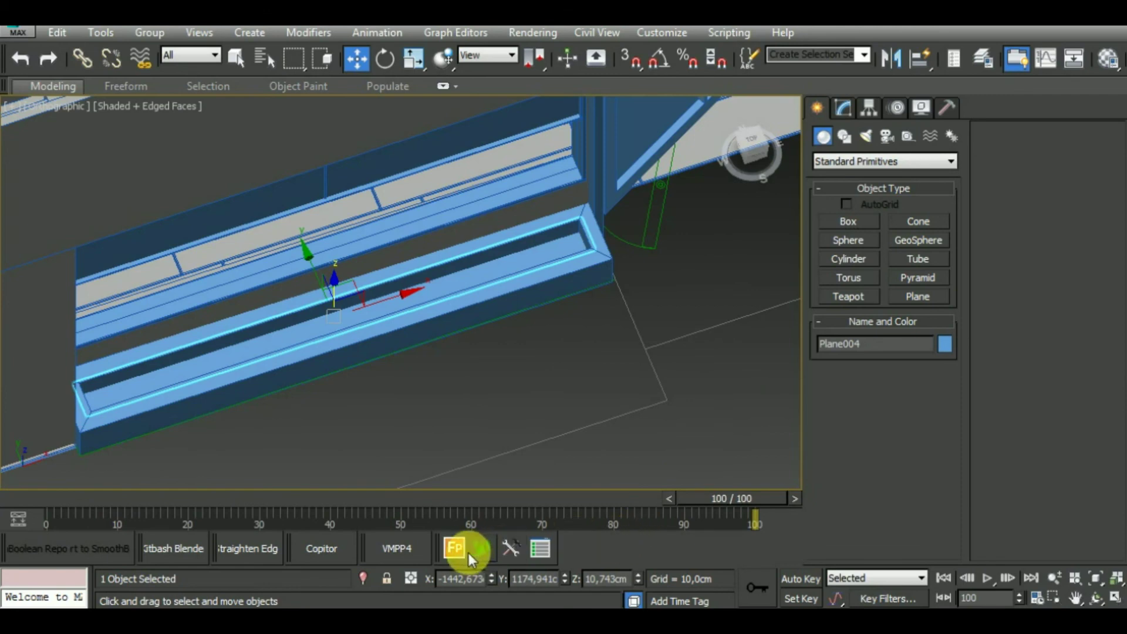
{"action": "left_click", "coordinate": [469, 553]}
Step: Import Daisy 05 from the Forest Pack library and scatter it on the soil plane
{"action": "left_click", "coordinate": [1051, 174]}
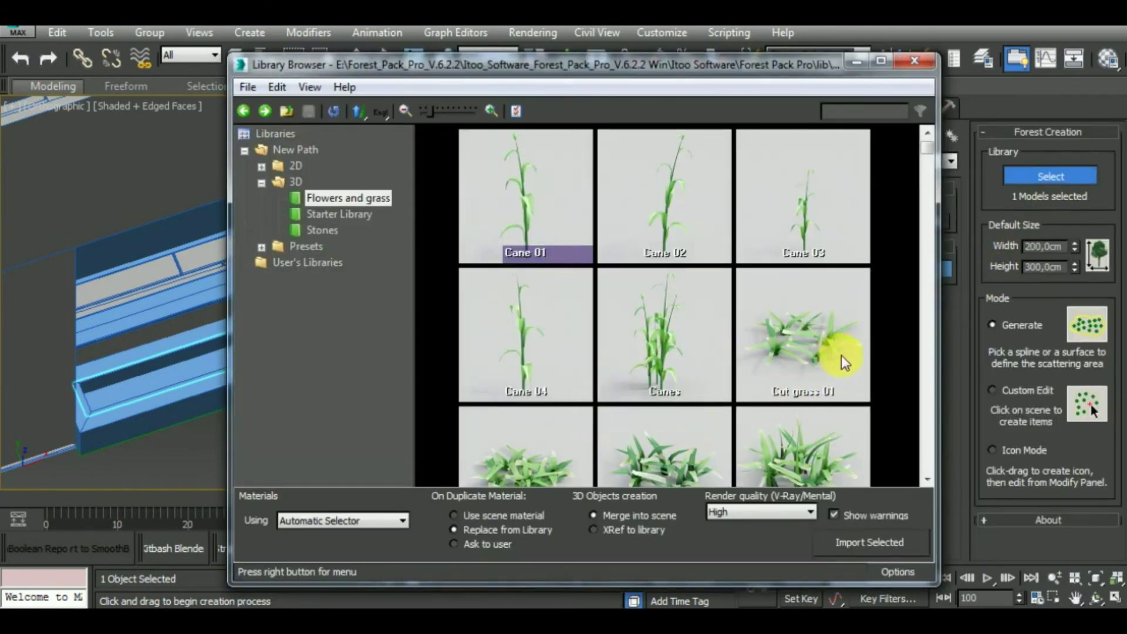
{"action": "scroll", "coordinate": [922, 356], "scroll_direction": "down", "scroll_amount": 1}
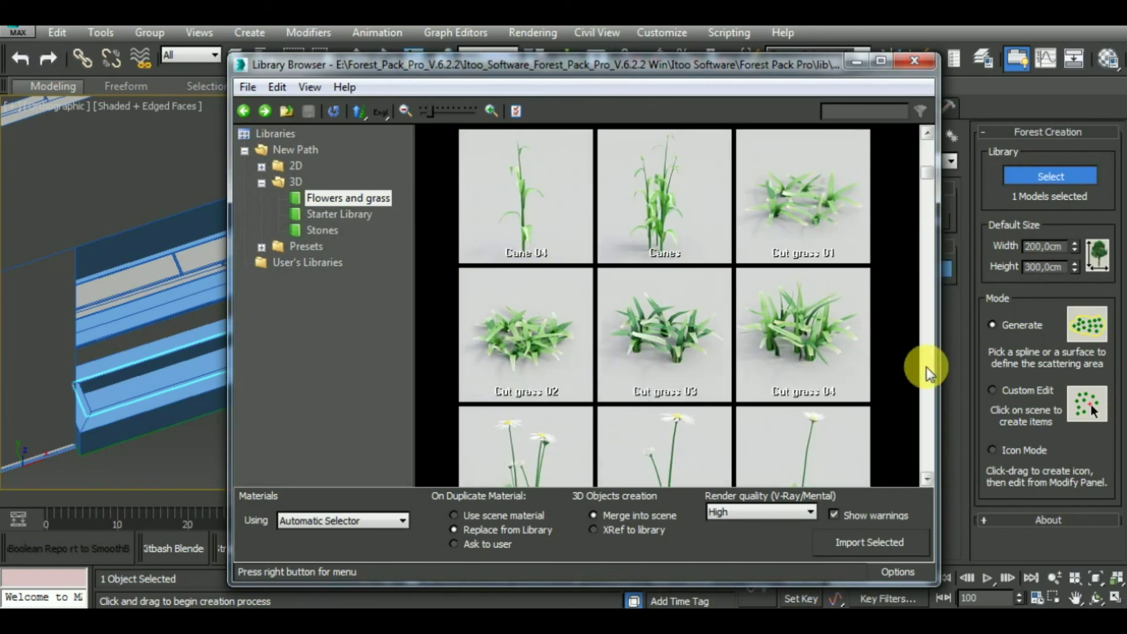
{"action": "scroll", "coordinate": [928, 408], "scroll_direction": "down", "scroll_amount": 1}
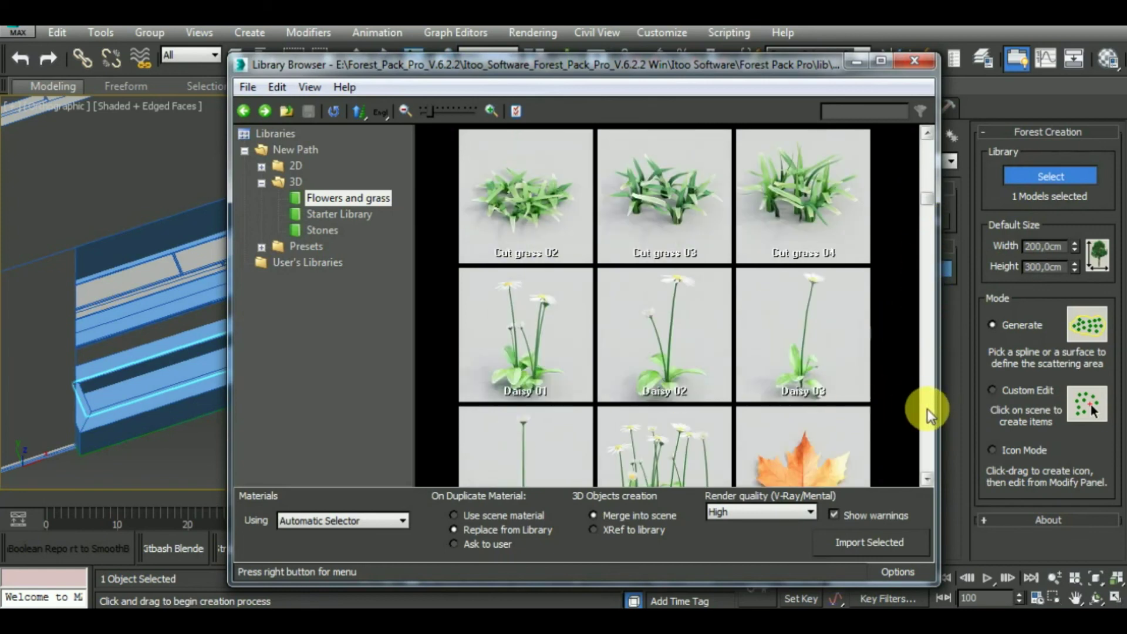
{"action": "scroll", "coordinate": [928, 408], "scroll_direction": "down", "scroll_amount": 1}
{"action": "left_click", "coordinate": [692, 340]}
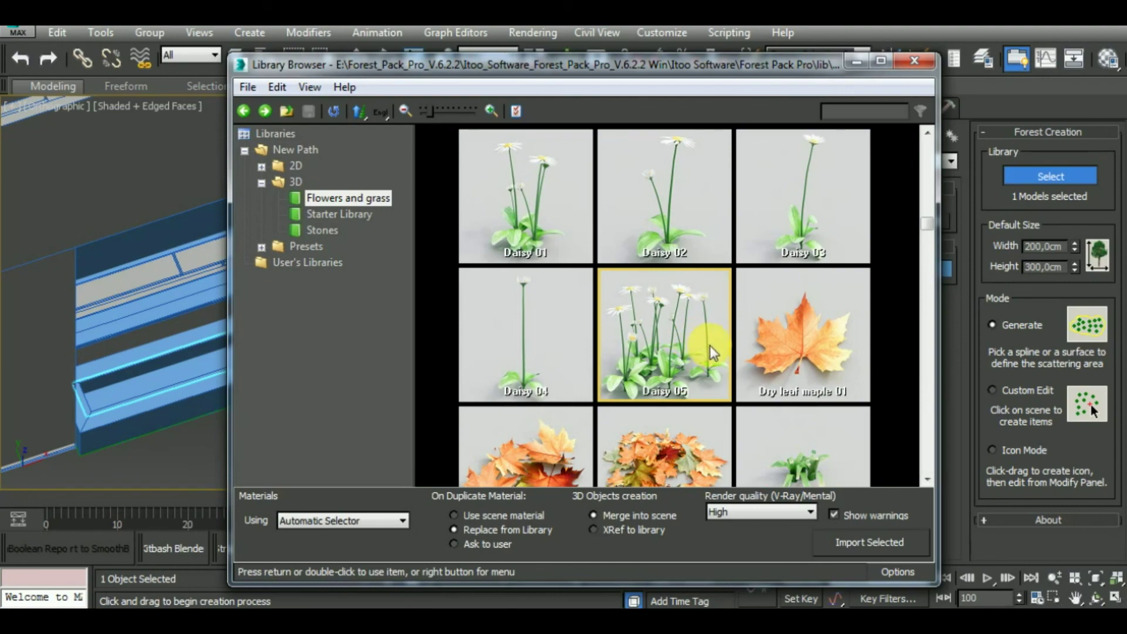
{"action": "left_click", "coordinate": [893, 534]}
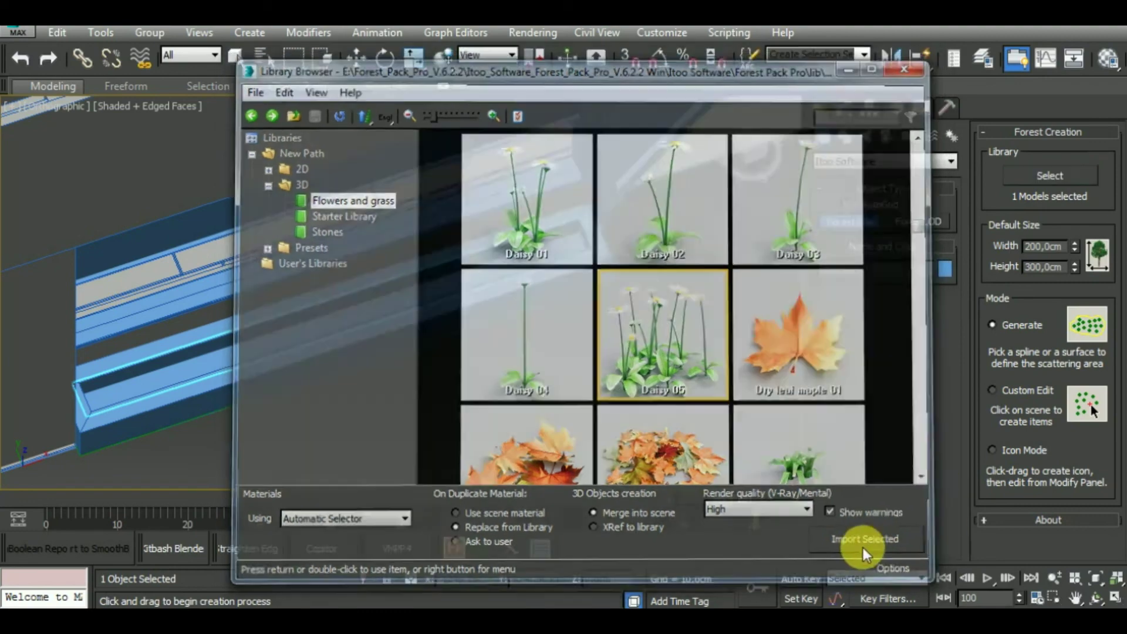
{"action": "left_click", "coordinate": [522, 278]}
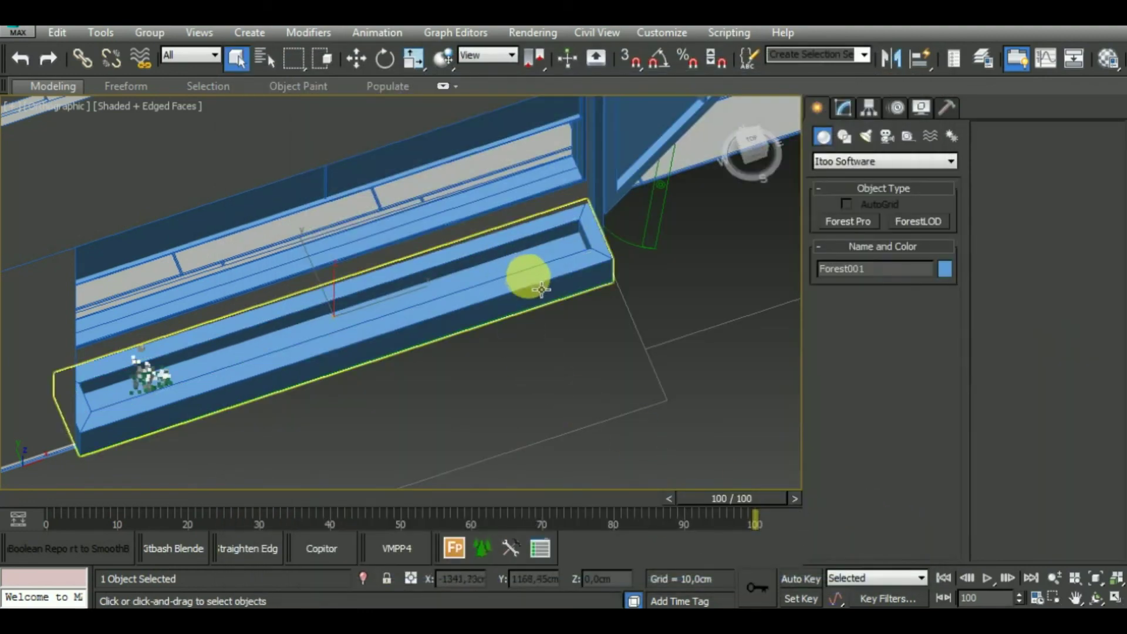
Step: In Forest001's geometry list, delete an extra added item and lock width/height proportions
{"action": "left_click", "coordinate": [842, 109]}
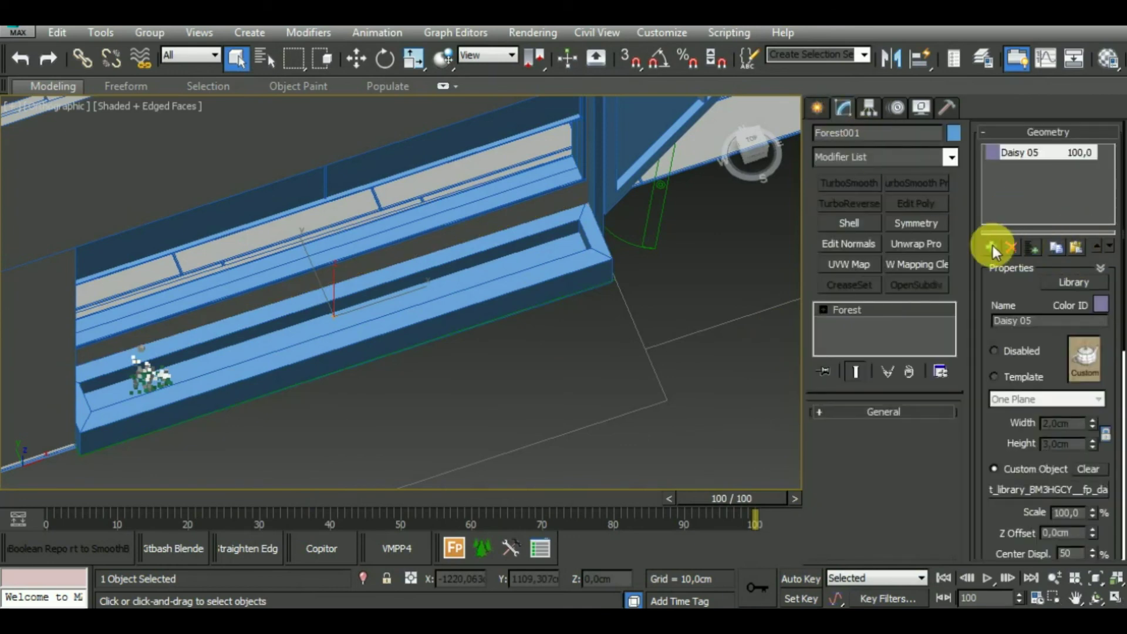
{"action": "left_click", "coordinate": [991, 248]}
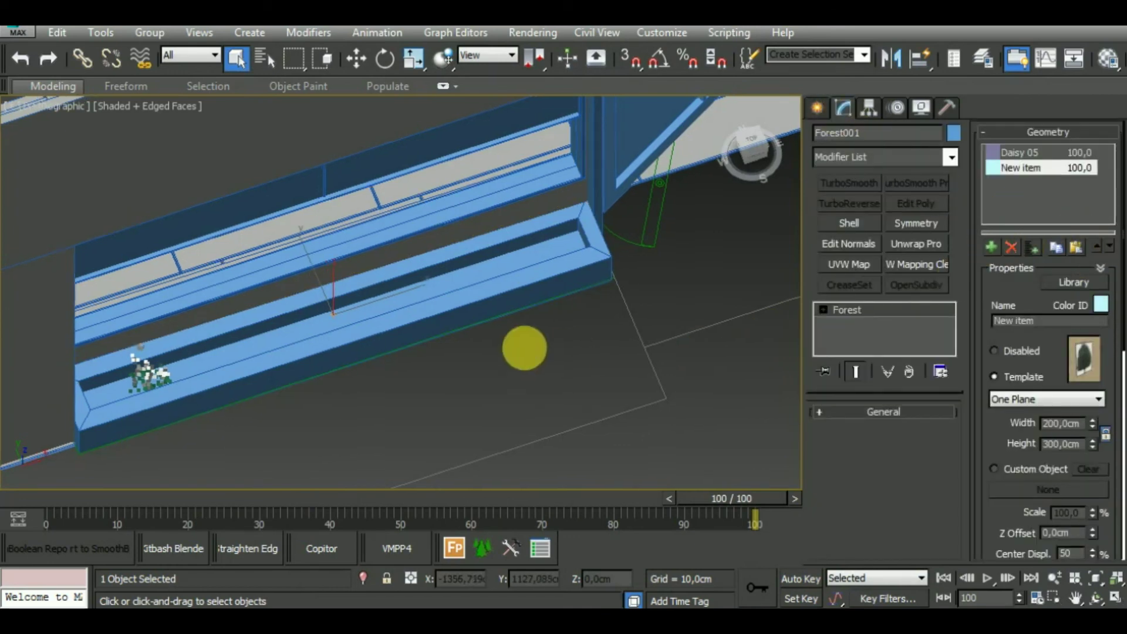
{"action": "scroll", "coordinate": [512, 312], "scroll_direction": "down", "scroll_amount": 5}
{"action": "scroll", "coordinate": [512, 312], "scroll_direction": "up", "scroll_amount": 1}
{"action": "scroll", "coordinate": [512, 313], "scroll_direction": "up", "scroll_amount": 2}
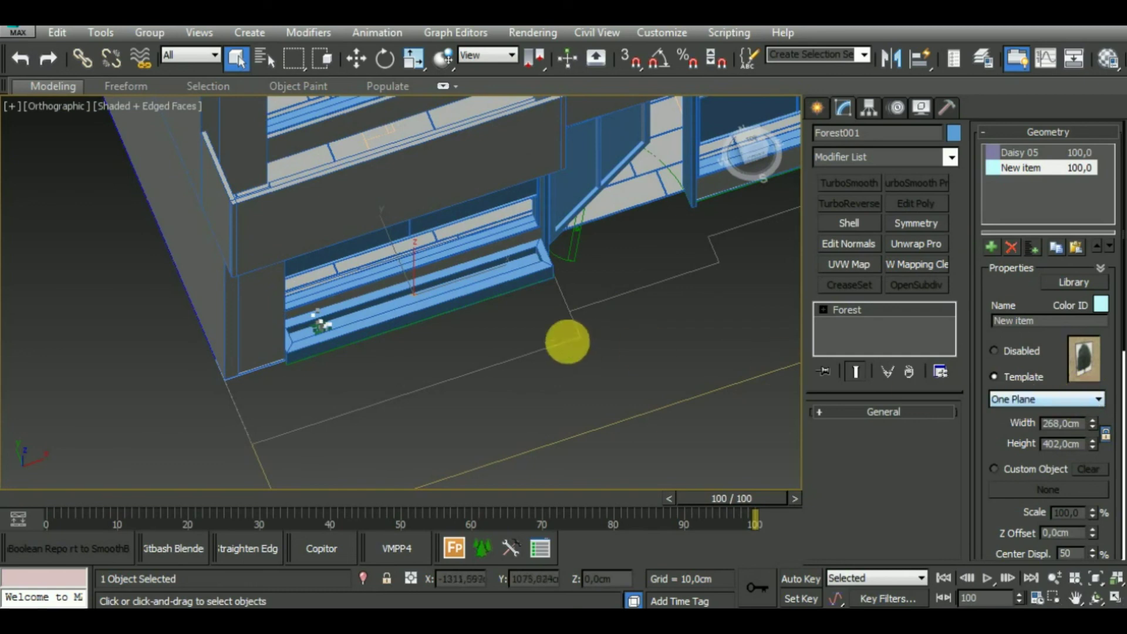
{"action": "middle_click_drag", "start_coordinate": [564, 340], "coordinate": [572, 365]}
{"action": "left_click", "coordinate": [1029, 154]}
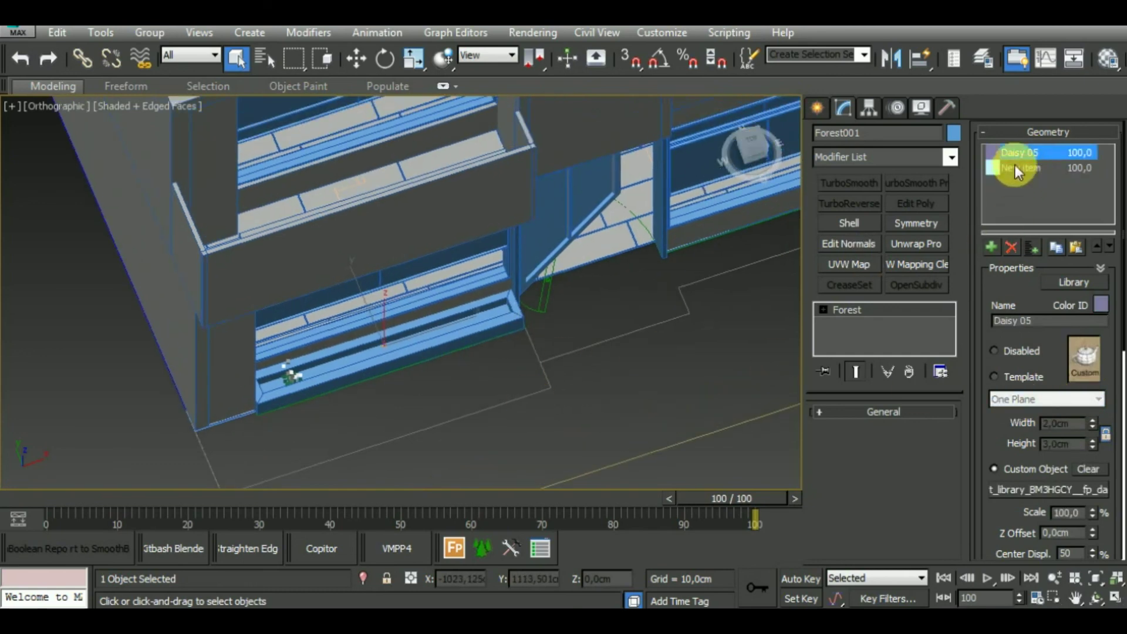
{"action": "left_click", "coordinate": [1014, 167]}
{"action": "left_click", "coordinate": [1011, 246]}
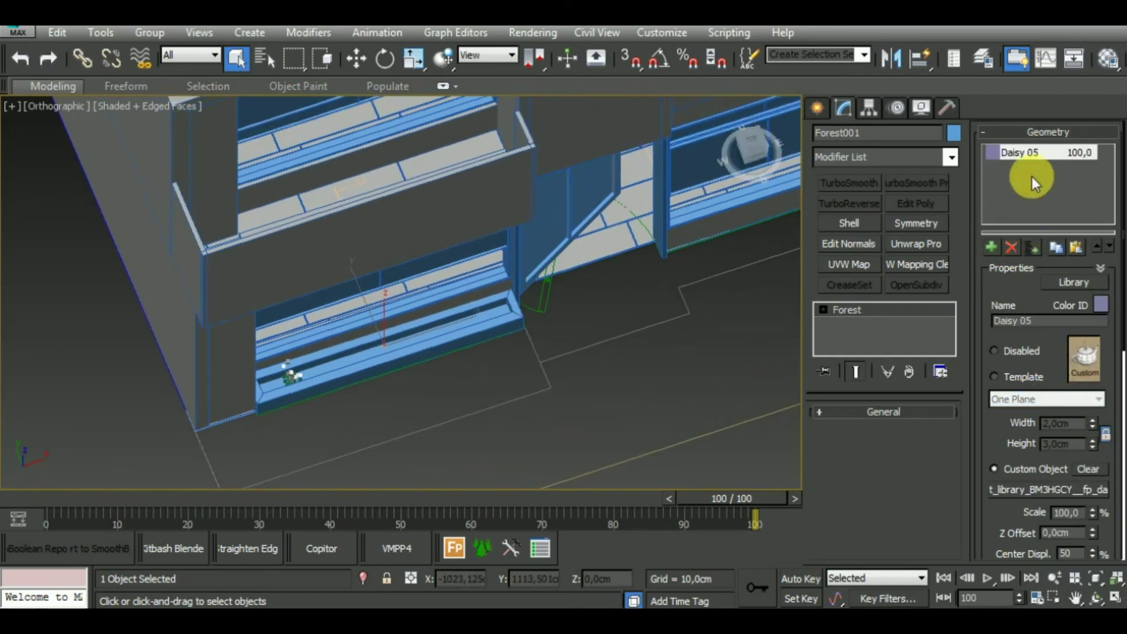
{"action": "left_click", "coordinate": [1105, 436]}
Step: Enlarge the Daisy 05 scale to about 169.56% and pan out over the building
{"action": "left_click", "coordinate": [356, 57]}
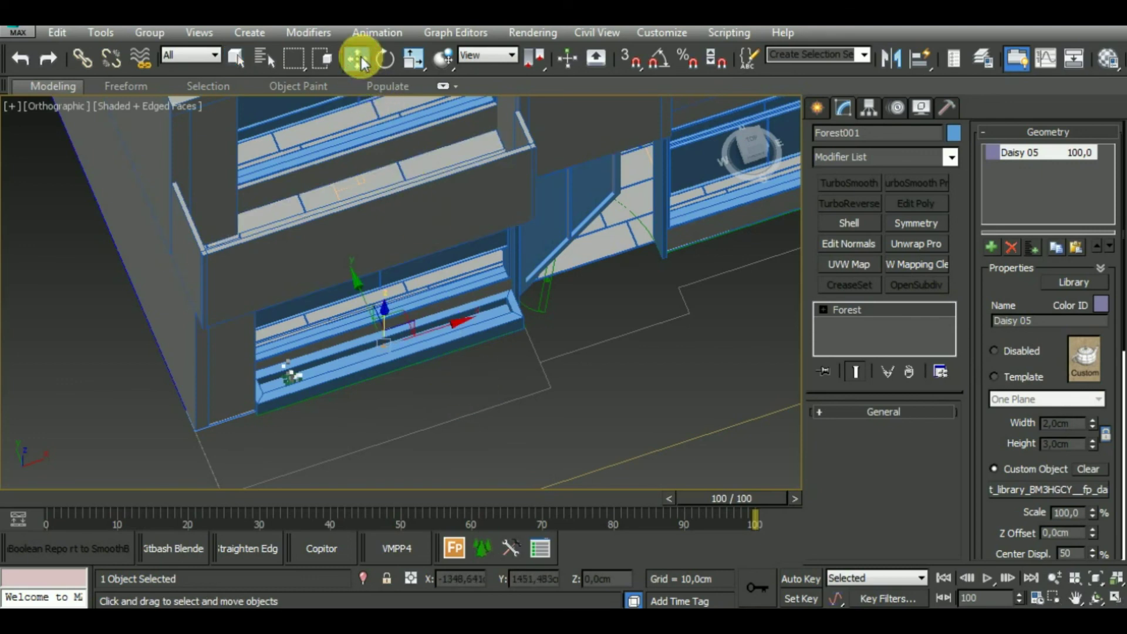
{"action": "middle_click_drag", "start_coordinate": [592, 454], "coordinate": [619, 400]}
{"action": "scroll", "coordinate": [305, 343], "scroll_direction": "up", "scroll_amount": 3}
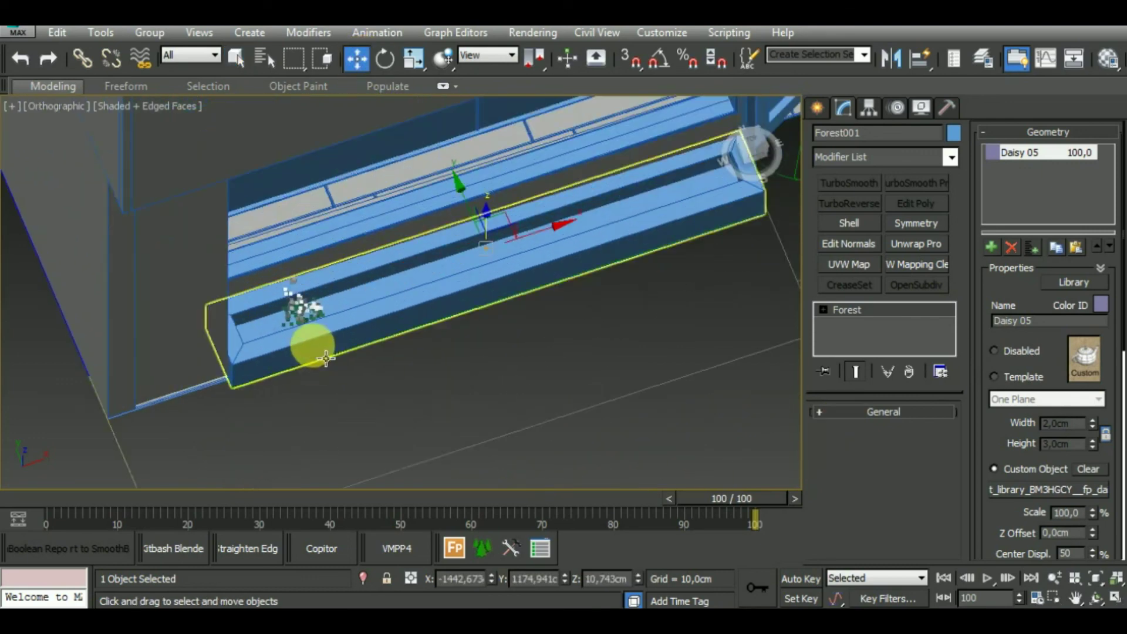
{"action": "scroll", "coordinate": [314, 376], "scroll_direction": "up", "scroll_amount": 2}
{"action": "scroll", "coordinate": [442, 386], "scroll_direction": "down", "scroll_amount": 3}
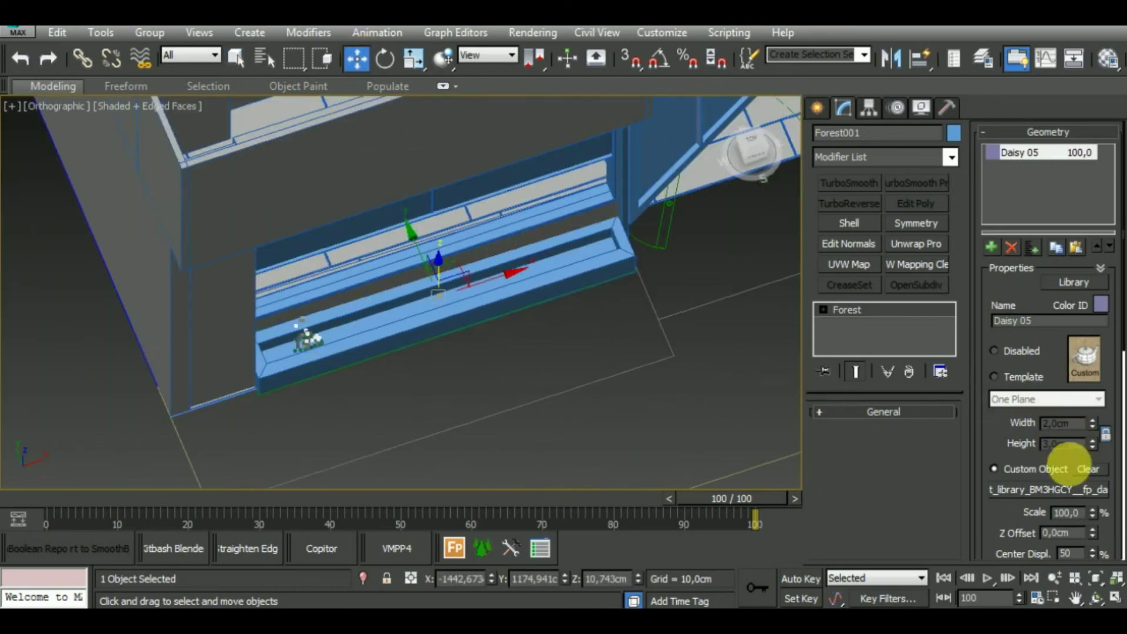
{"action": "left_click_drag", "start_coordinate": [1108, 509], "coordinate": [1108, 473]}
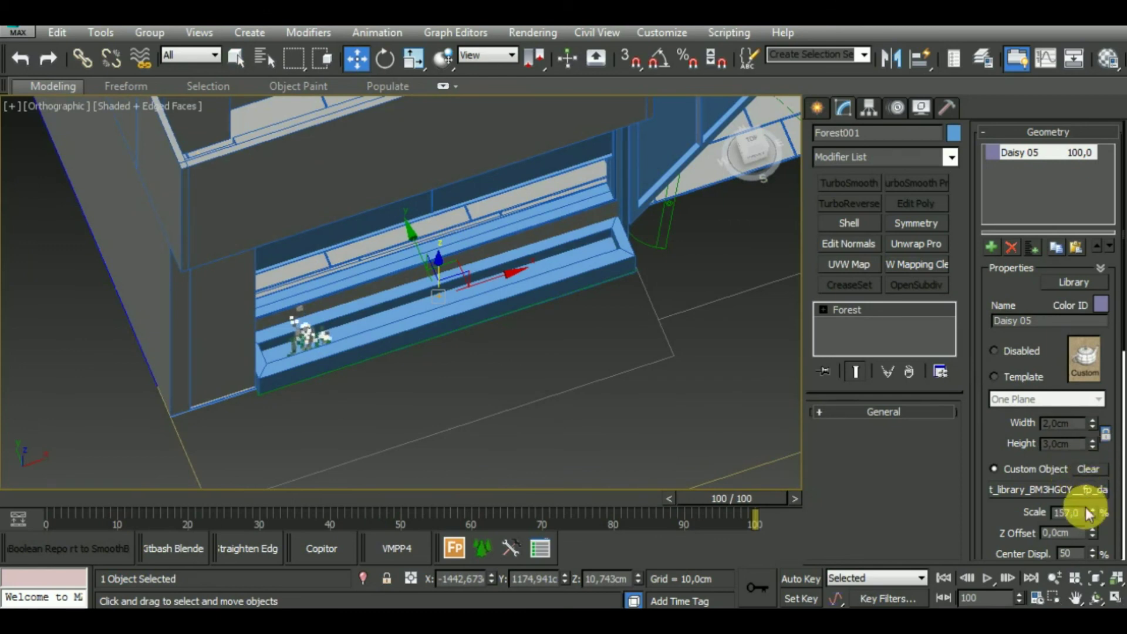
{"action": "left_click_drag", "start_coordinate": [1108, 510], "coordinate": [1107, 512]}
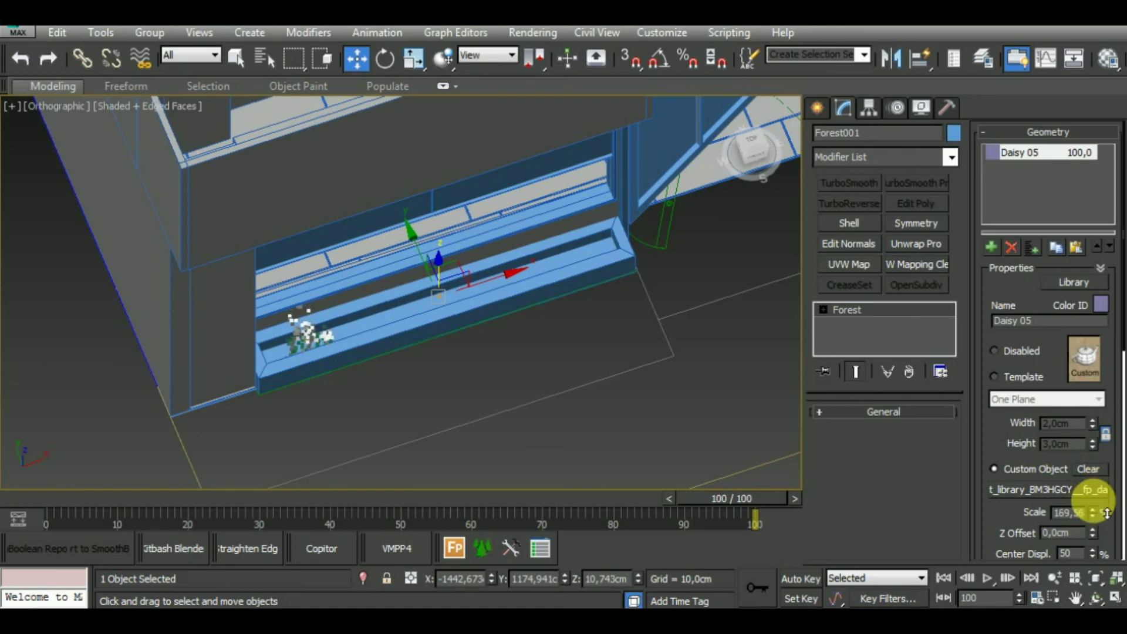
{"action": "mouse_move", "coordinate": [532, 428]}
{"action": "middle_mouse_down"}
{"action": "mouse_move", "coordinate": [492, 362]}
{"action": "mouse_move", "coordinate": [461, 357]}
{"action": "middle_mouse_up"}
{"action": "scroll", "coordinate": [492, 362], "scroll_direction": "down", "scroll_amount": 3}
{"action": "scroll", "coordinate": [498, 388], "scroll_direction": "down", "scroll_amount": 2}
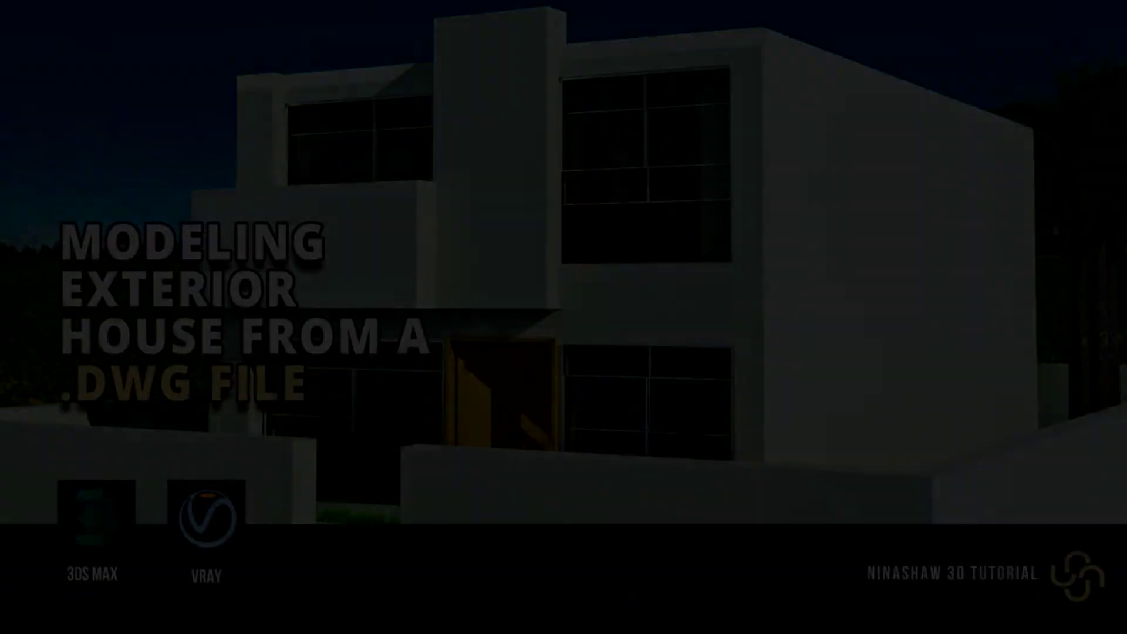